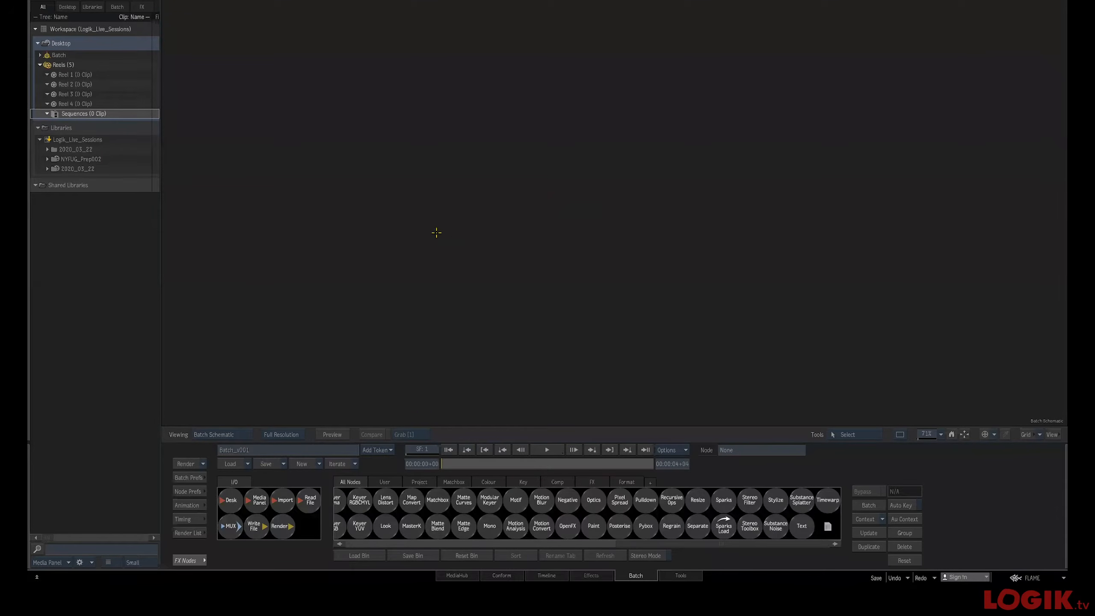
Load the 2020_03_22 library's batch setups onto the desktop
{"action": "left_click", "coordinate": [132, 169]}
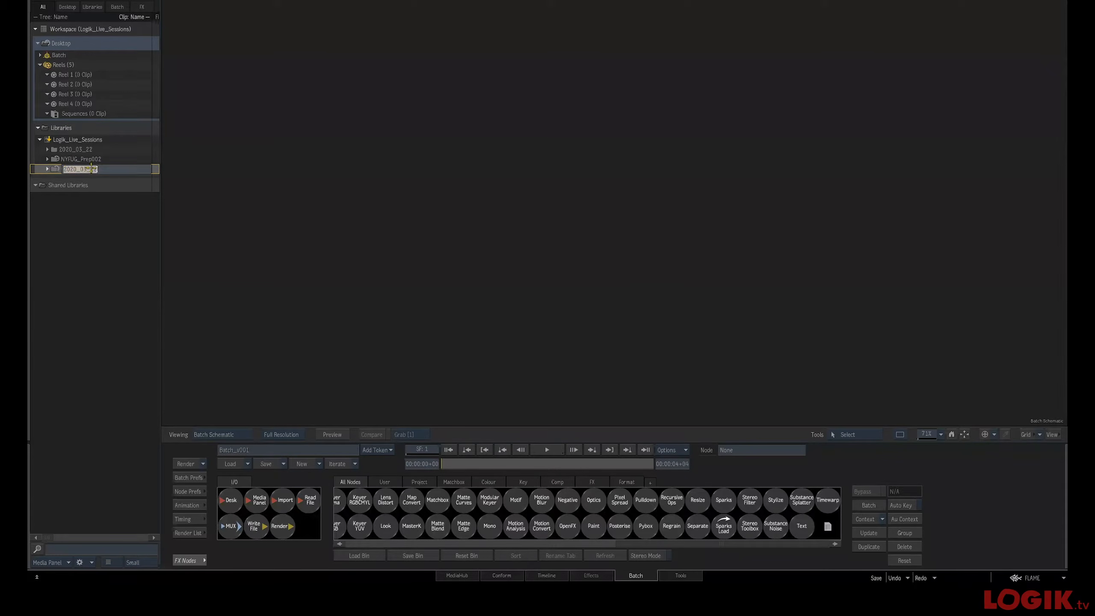
{"action": "double_click", "coordinate": [60, 170]}
{"action": "right_click", "coordinate": [59, 169]}
{"action": "left_click", "coordinate": [100, 179]}
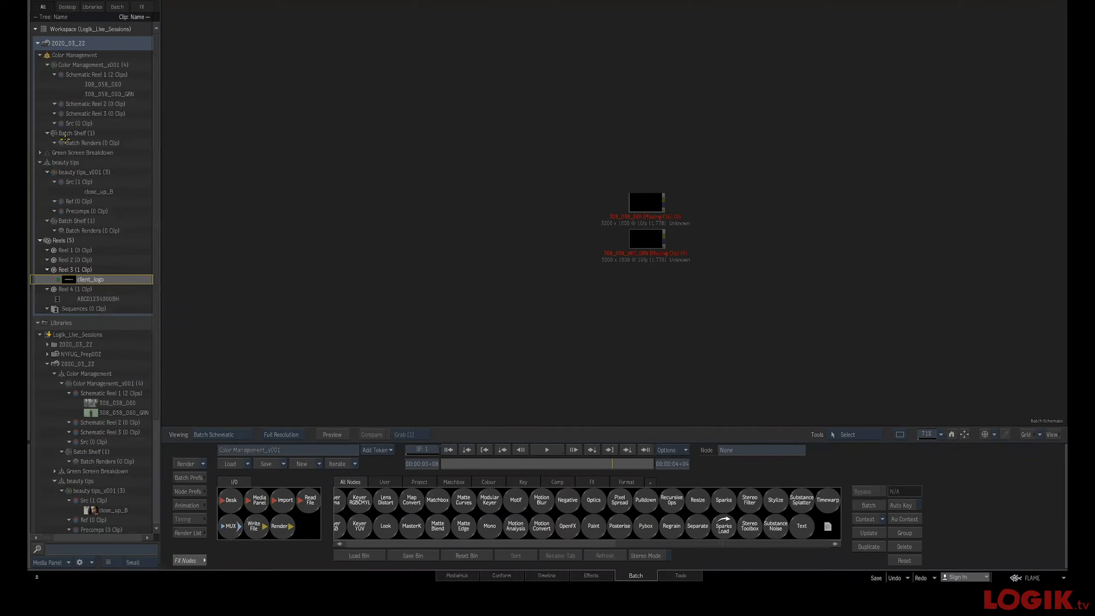
Browse the beauty tips and Color Management batch groups and their nodes
{"action": "double_click", "coordinate": [115, 166]}
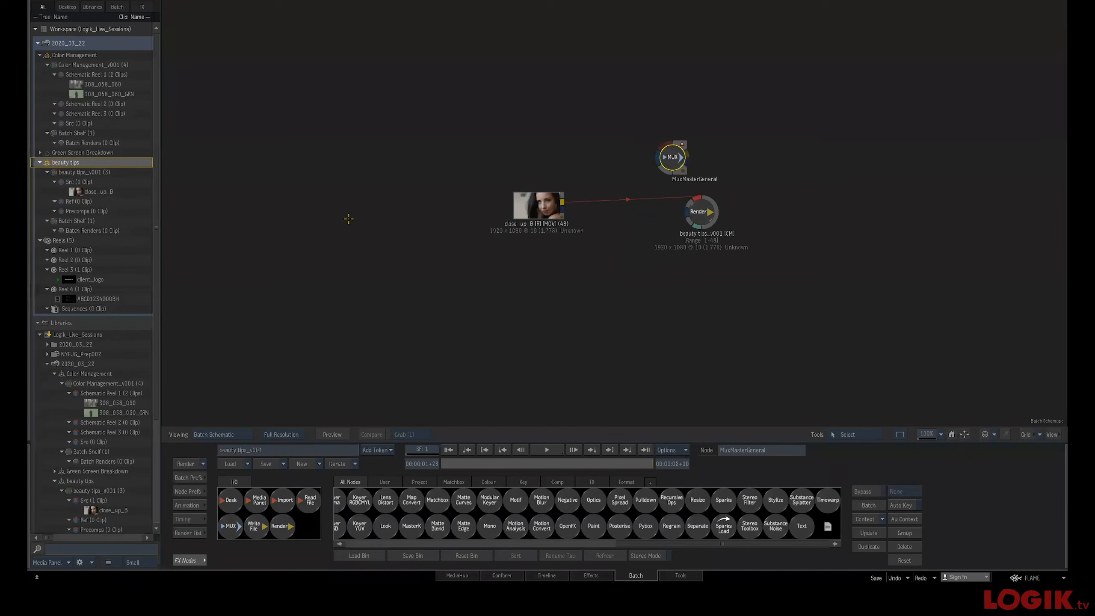
{"action": "double_click", "coordinate": [50, 56]}
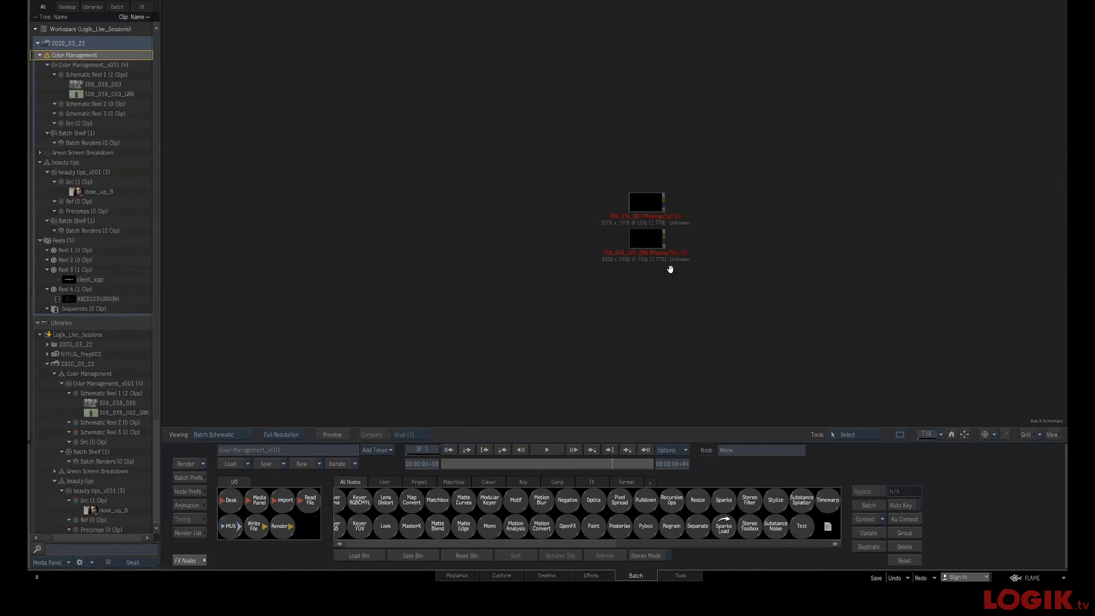
{"action": "left_click_drag", "start_coordinate": [604, 220], "coordinate": [599, 222]}
{"action": "left_click_drag", "start_coordinate": [568, 318], "coordinate": [618, 318]}
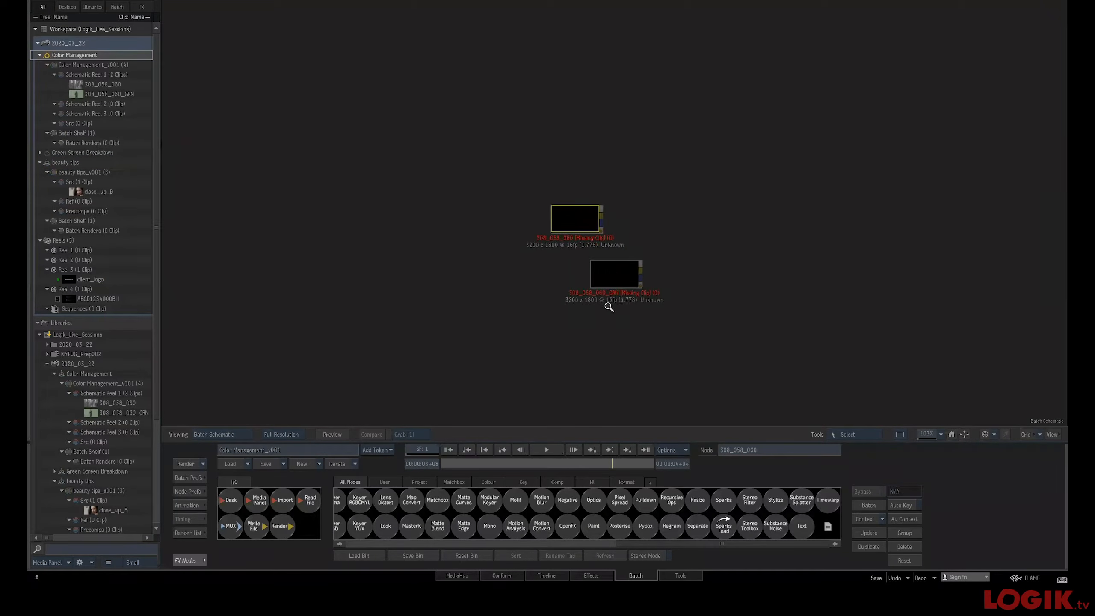
{"action": "double_click", "coordinate": [574, 230]}
{"action": "left_click", "coordinate": [450, 449]}
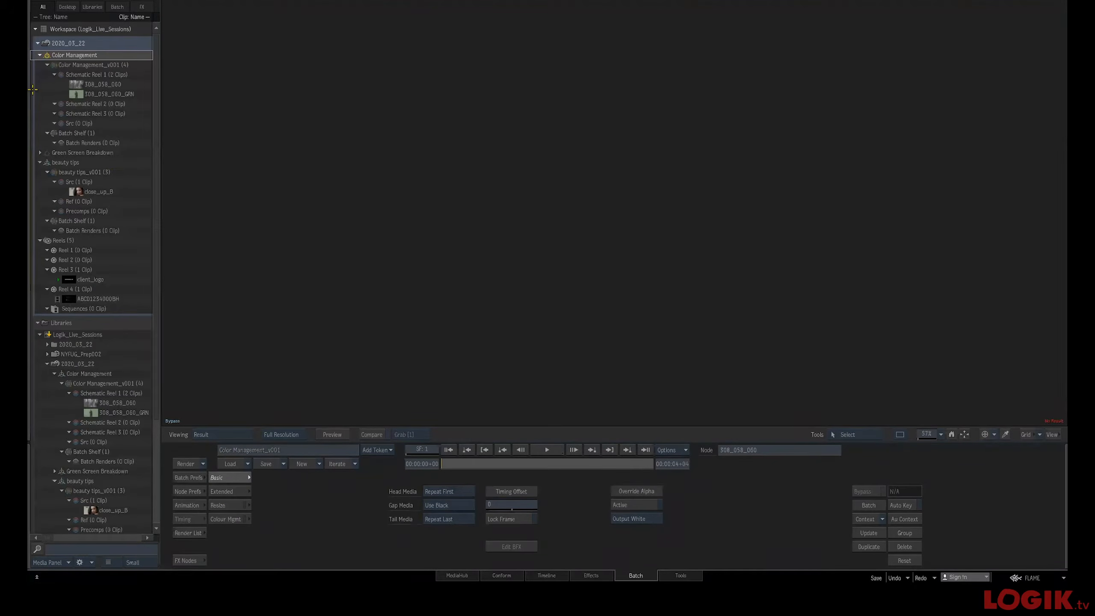
{"action": "double_click", "coordinate": [47, 163]}
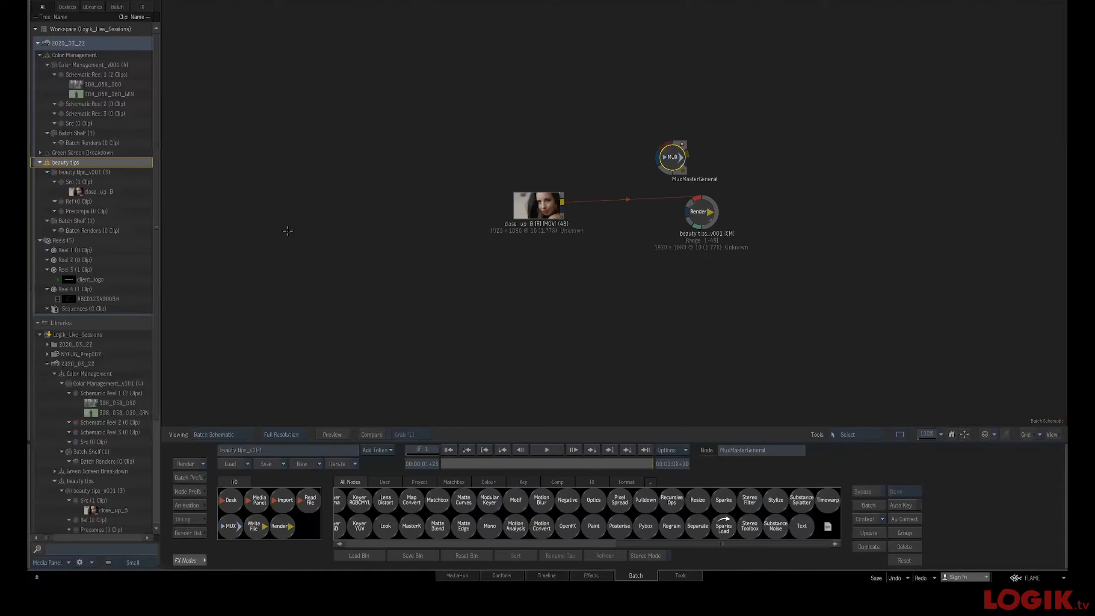
Delete the MUX node and move the close_up_B clip and Render nodes farther apart
{"action": "key", "text": "Delete"}
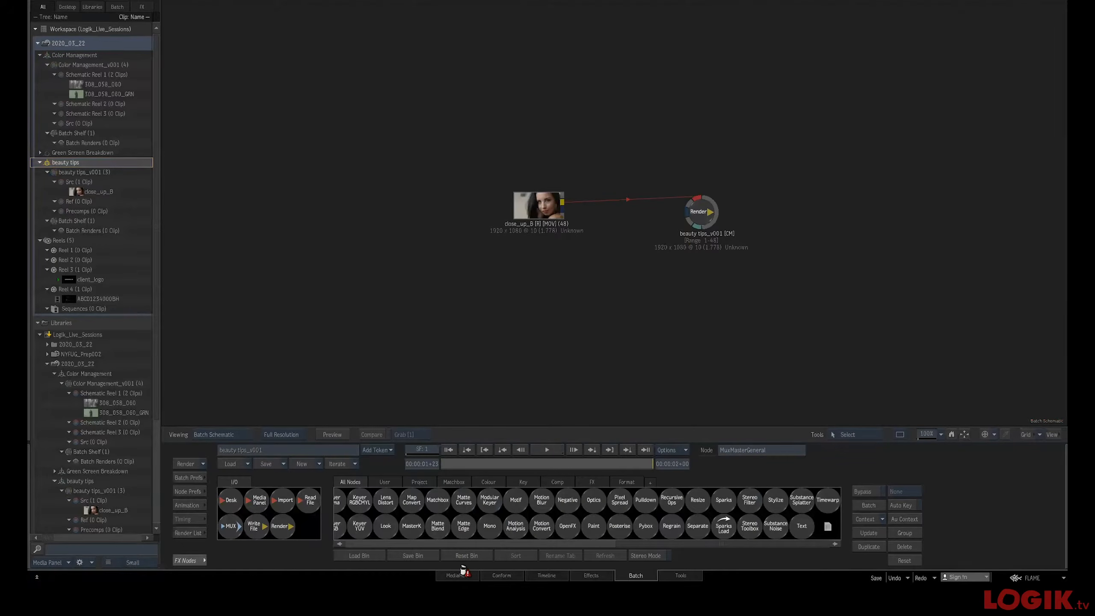
{"action": "left_click_drag", "start_coordinate": [543, 201], "coordinate": [394, 203]}
{"action": "left_click_drag", "start_coordinate": [698, 210], "coordinate": [736, 216]}
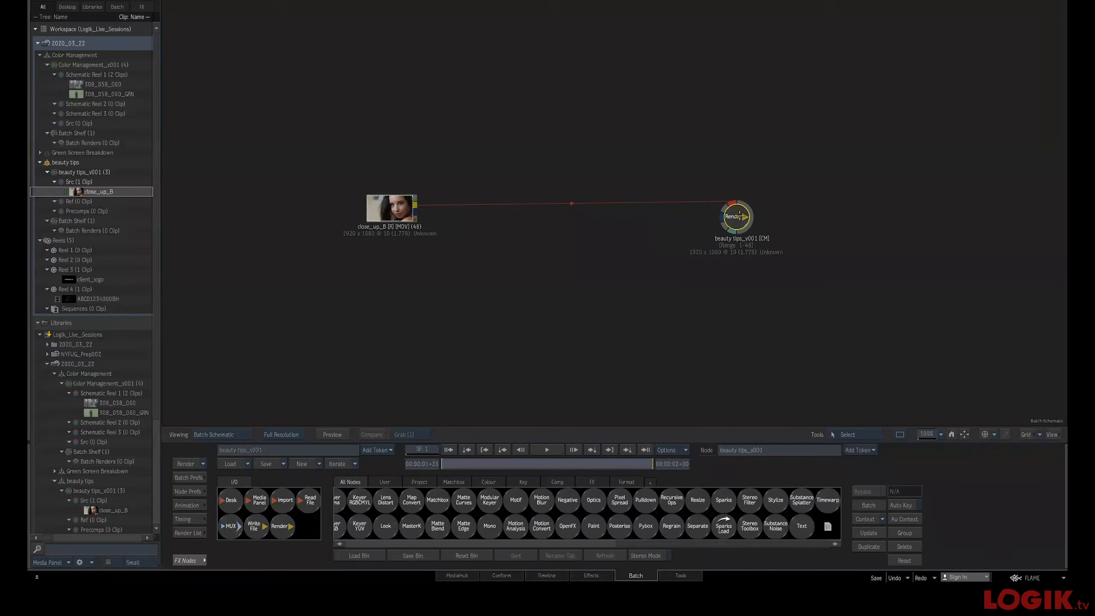
{"action": "left_click_drag", "start_coordinate": [390, 194], "coordinate": [305, 191]}
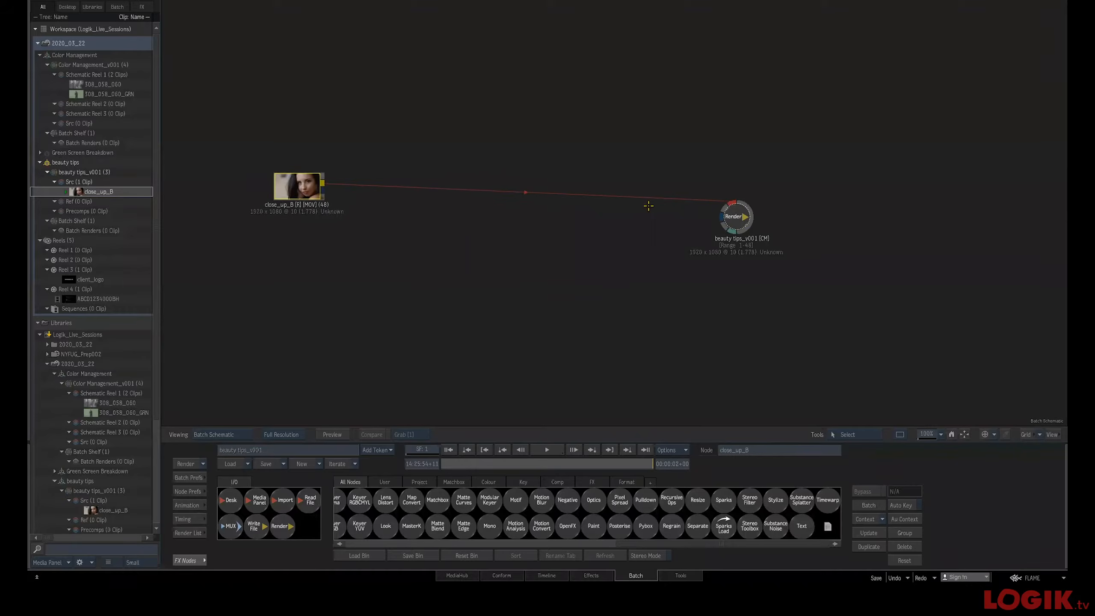
{"action": "left_click_drag", "start_coordinate": [737, 213], "coordinate": [749, 198]}
{"action": "left_click_drag", "start_coordinate": [282, 198], "coordinate": [239, 199]}
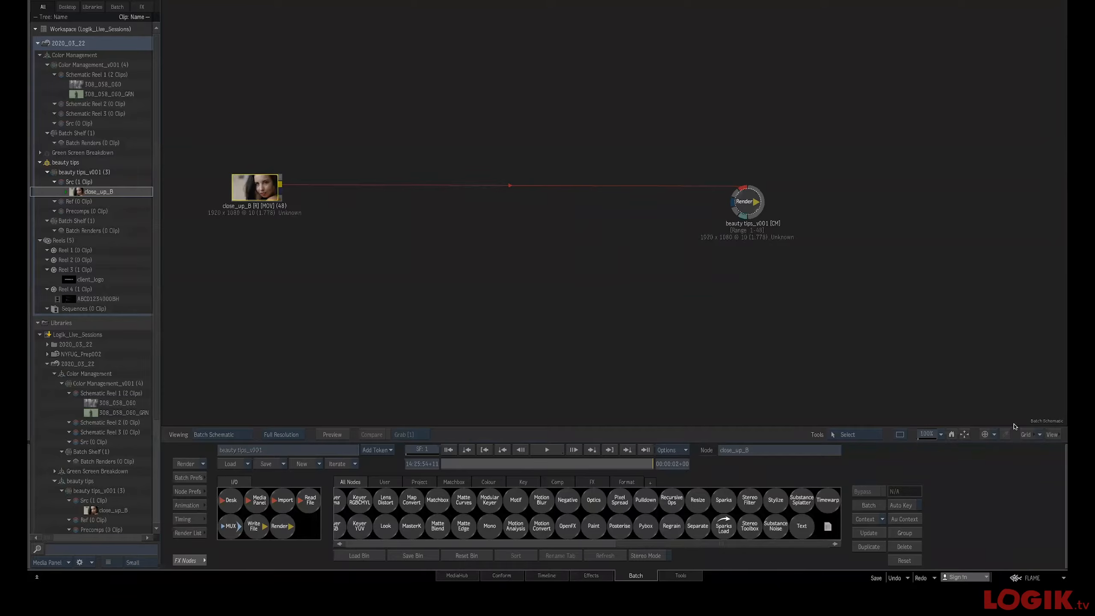
{"action": "left_click_drag", "start_coordinate": [244, 195], "coordinate": [241, 195]}
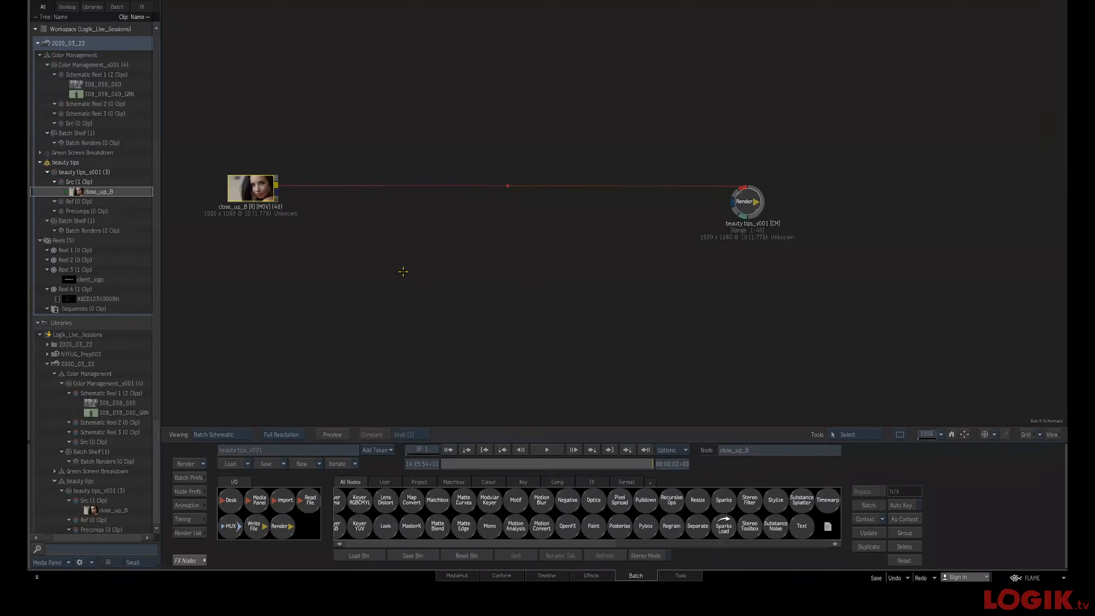
Preview the close_up_B clip in the result viewer and return to the schematic
{"action": "key", "text": "Escape"}
{"action": "key", "text": "Escape"}
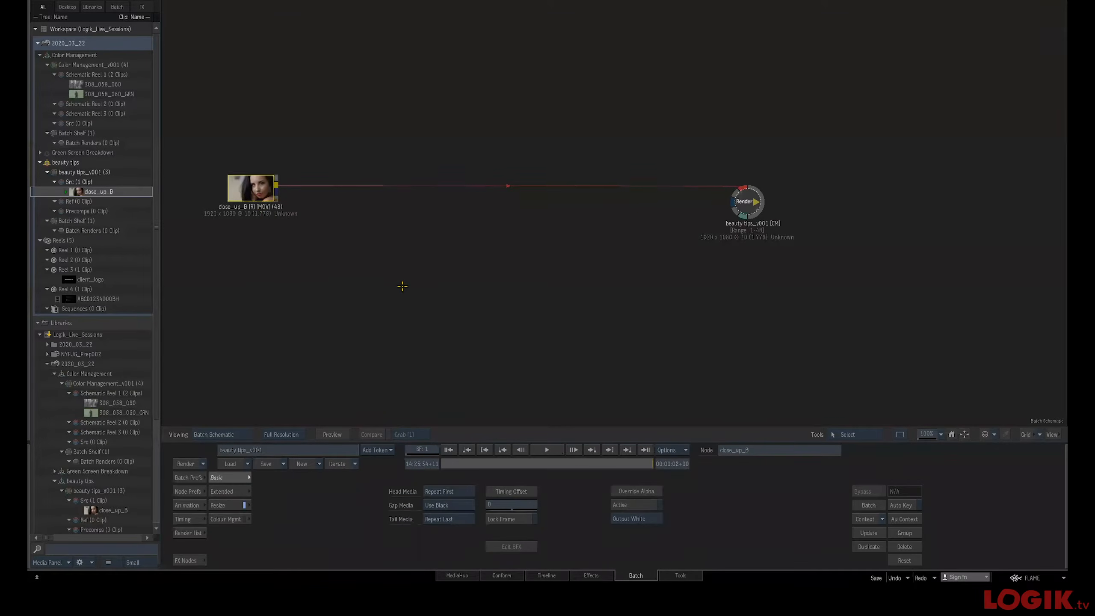
{"action": "key", "text": "F4"}
{"action": "left_click_drag", "start_coordinate": [578, 302], "coordinate": [598, 271]}
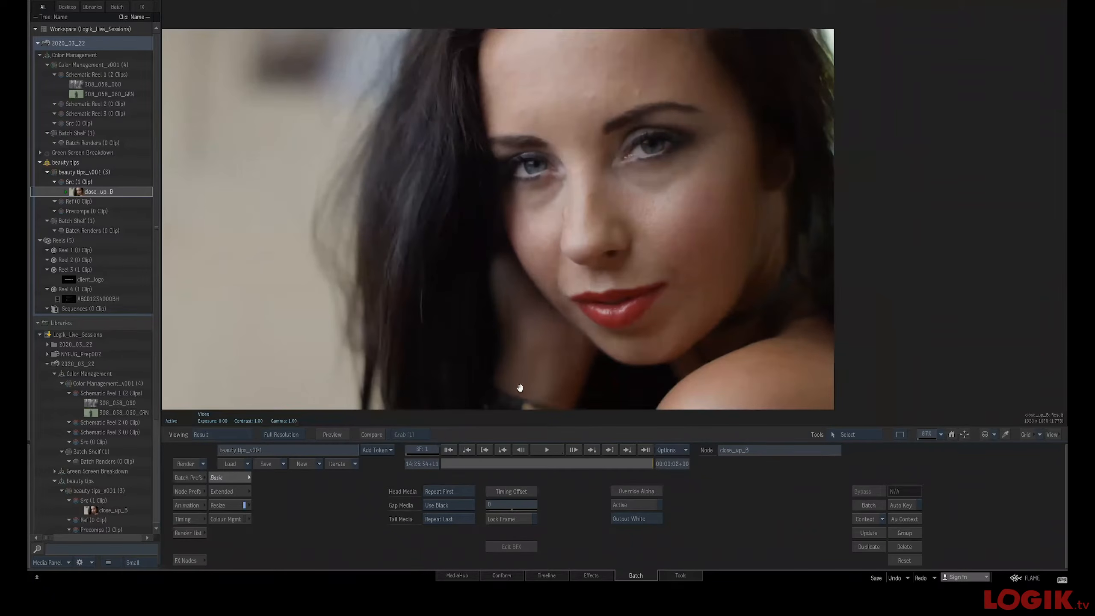
{"action": "left_click_drag", "start_coordinate": [463, 463], "coordinate": [441, 457]}
{"action": "key", "text": "Escape"}
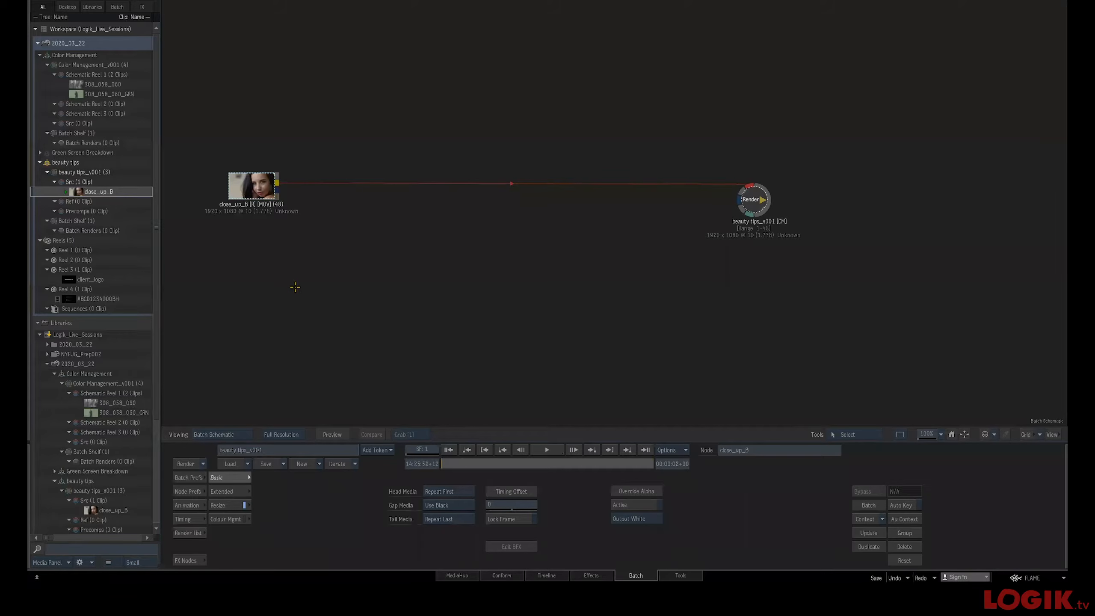
Add a GMask Tracer node below the clip, connected to it, and open its editor
{"action": "left_click", "coordinate": [191, 560]}
{"action": "left_click_drag", "start_coordinate": [612, 525], "coordinate": [396, 274]}
{"action": "double_click", "coordinate": [396, 274]}
{"action": "left_click_drag", "start_coordinate": [630, 237], "coordinate": [582, 182]}
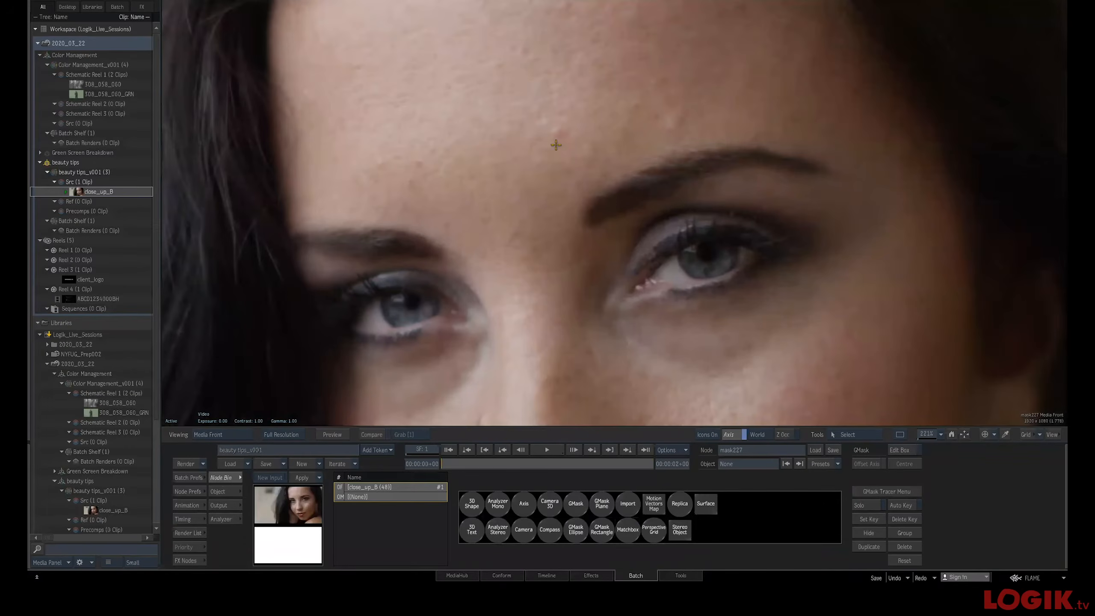
Place an axis on the forehead between the eyebrows and draw a small mask shape around it
{"action": "left_click_drag", "start_coordinate": [561, 157], "coordinate": [531, 246]}
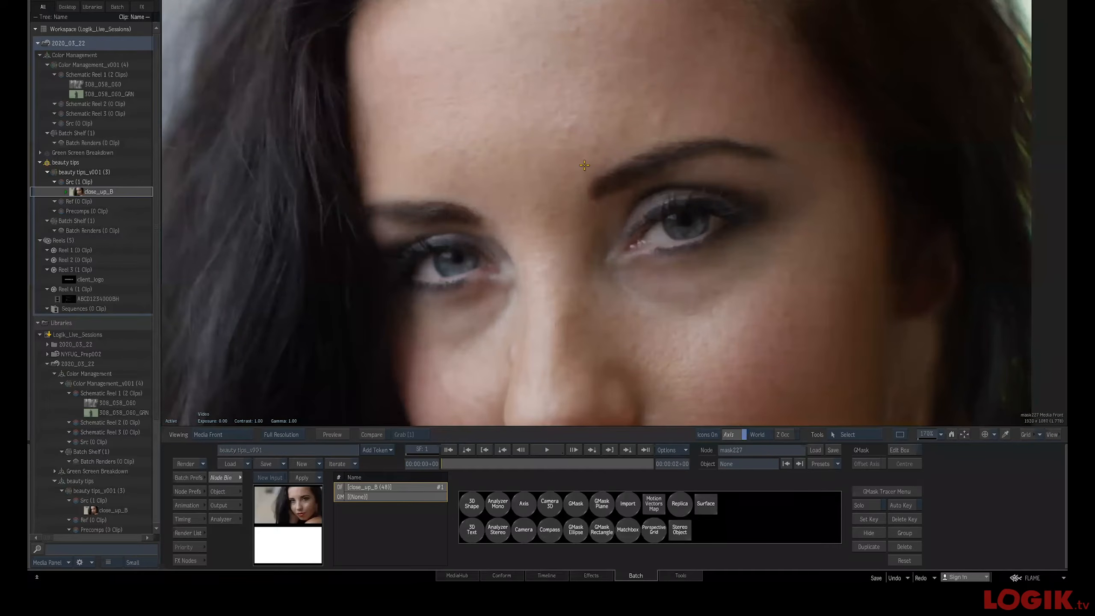
{"action": "key", "text": "Escape"}
{"action": "left_click_drag", "start_coordinate": [407, 270], "coordinate": [385, 265]}
{"action": "key", "text": "Escape"}
{"action": "left_click_drag", "start_coordinate": [570, 131], "coordinate": [566, 140]}
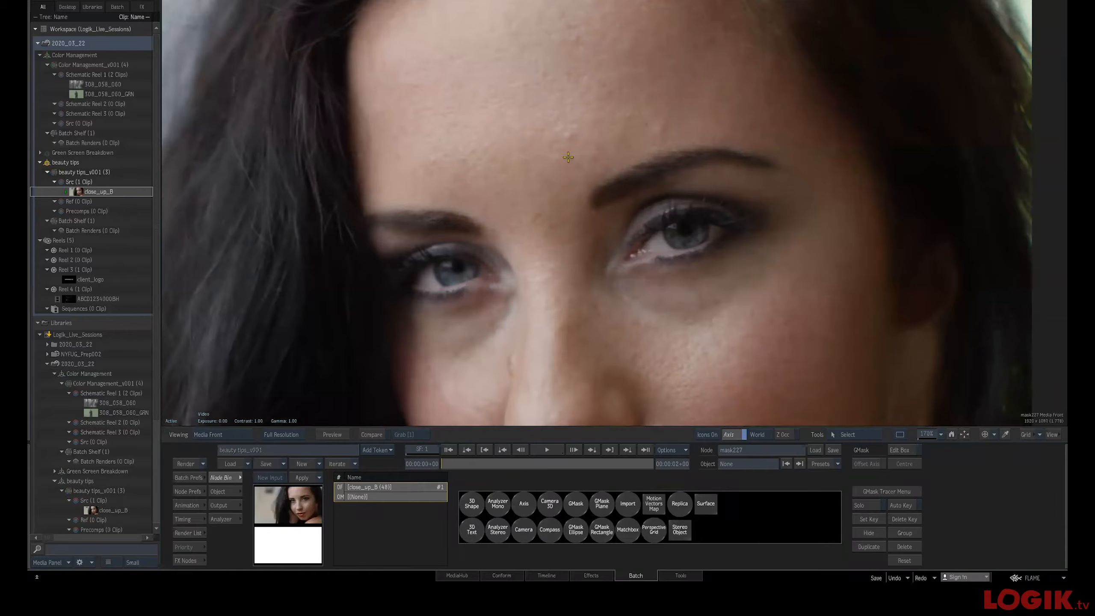
{"action": "key", "text": "shift+a"}
{"action": "left_click", "coordinate": [568, 137]}
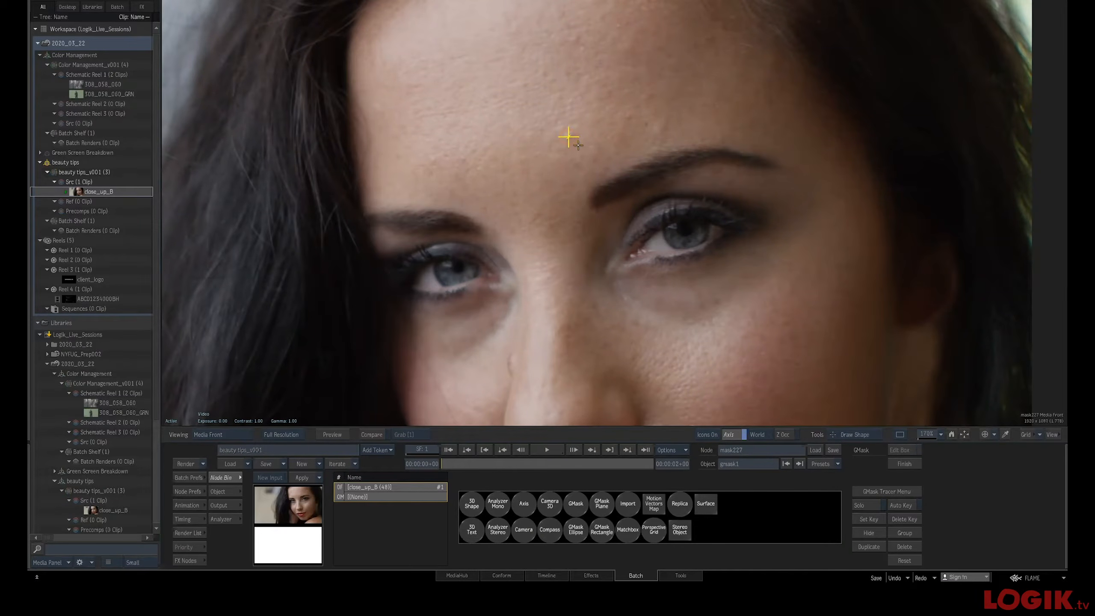
{"action": "left_click", "coordinate": [569, 138]}
{"action": "left_click", "coordinate": [568, 137]}
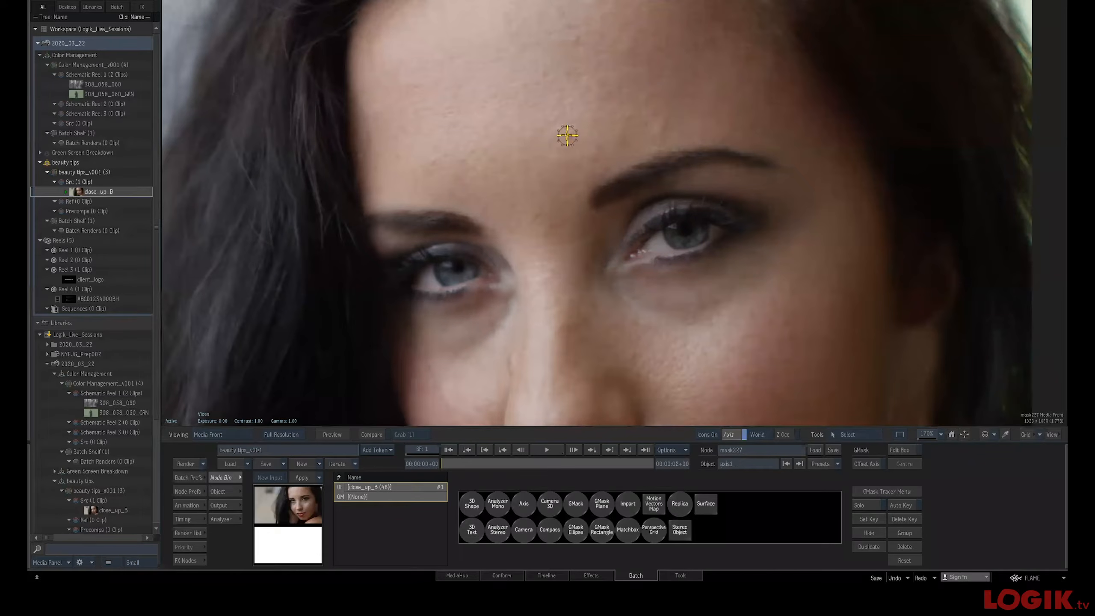
{"action": "scroll", "coordinate": [562, 160], "scroll_direction": "up", "scroll_amount": 5}
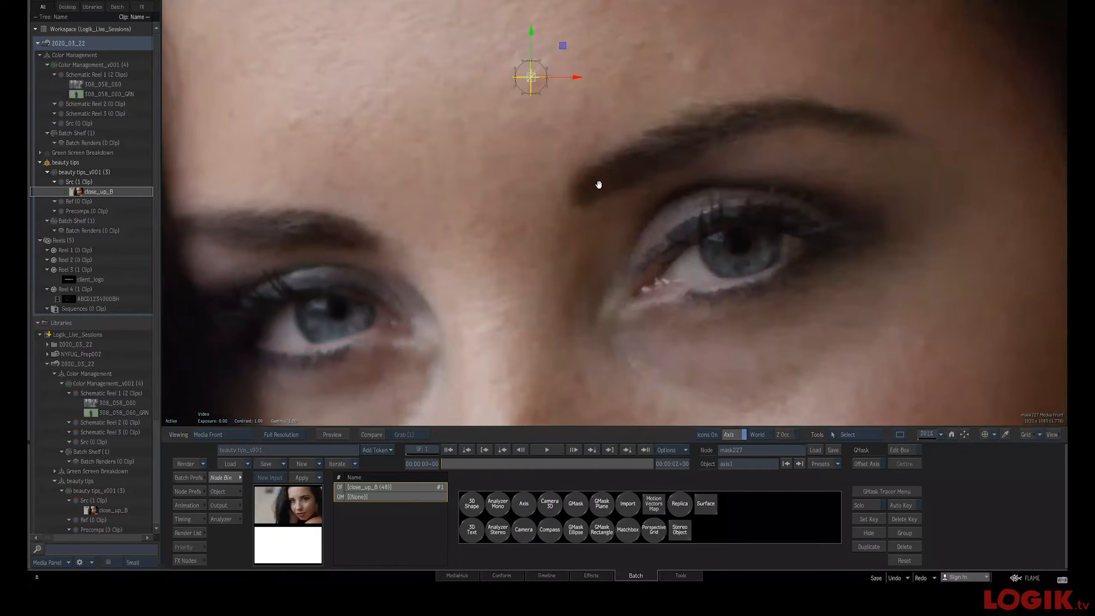
{"action": "left_click", "coordinate": [603, 153]}
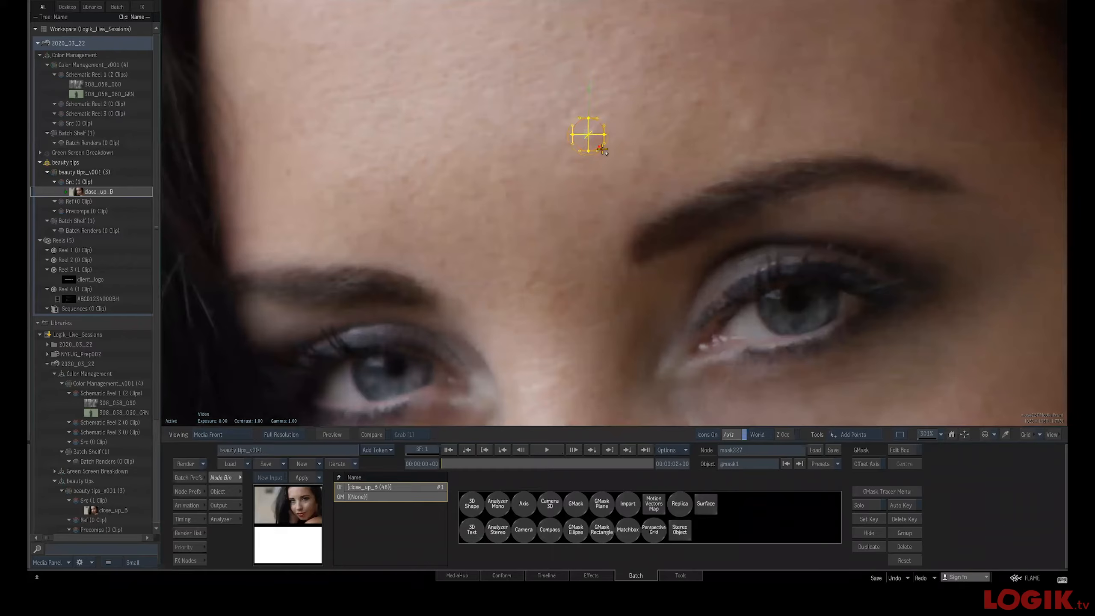
{"action": "left_click", "coordinate": [591, 147]}
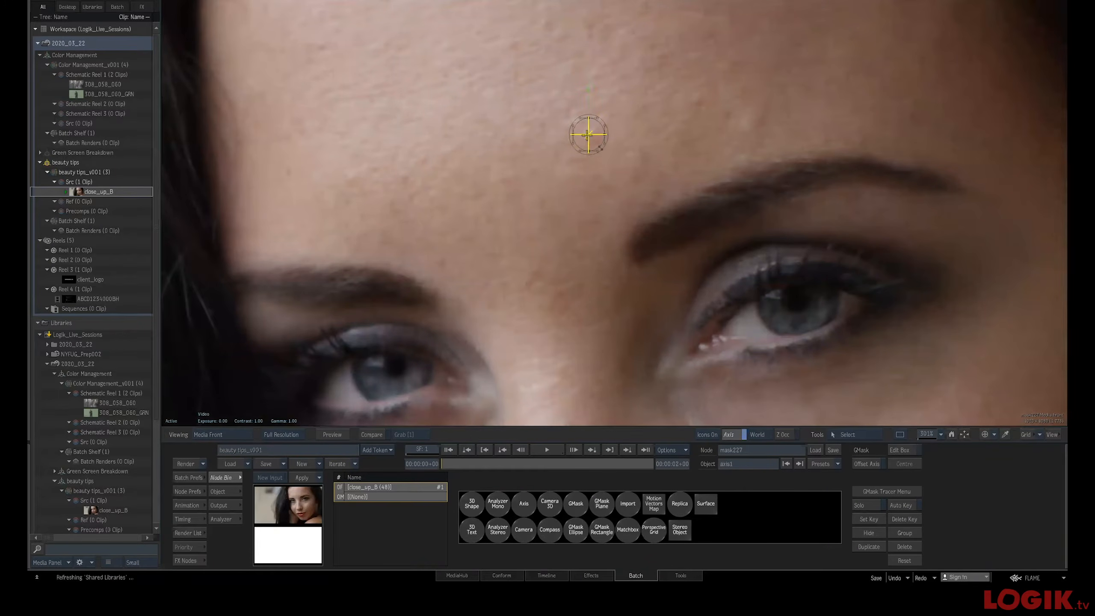
Track the forehead axis through all 48 frames with the tracker analysis and exit the GMask Tracer
{"action": "key", "text": "F8"}
{"action": "double_click", "coordinate": [612, 209]}
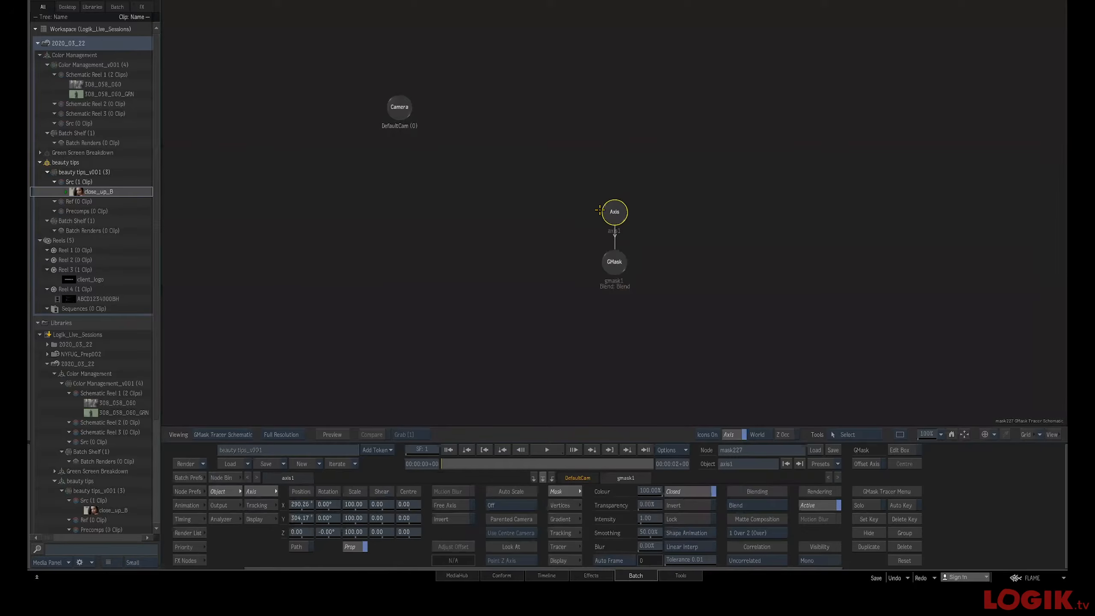
{"action": "key", "text": "F1"}
{"action": "left_click", "coordinate": [265, 503]}
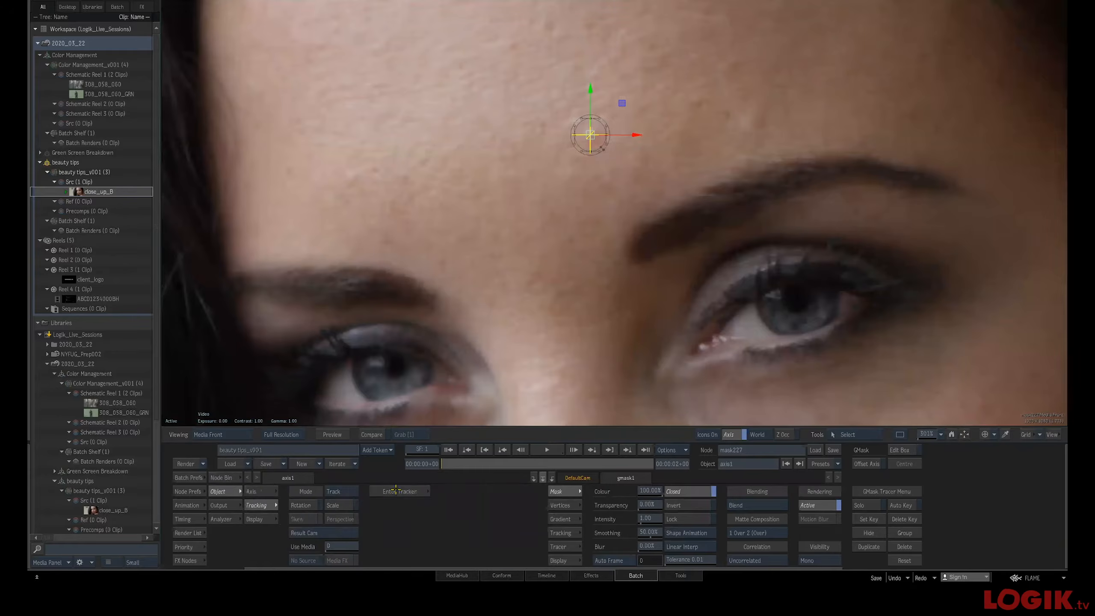
{"action": "left_click", "coordinate": [393, 493]}
{"action": "left_click", "coordinate": [305, 519]}
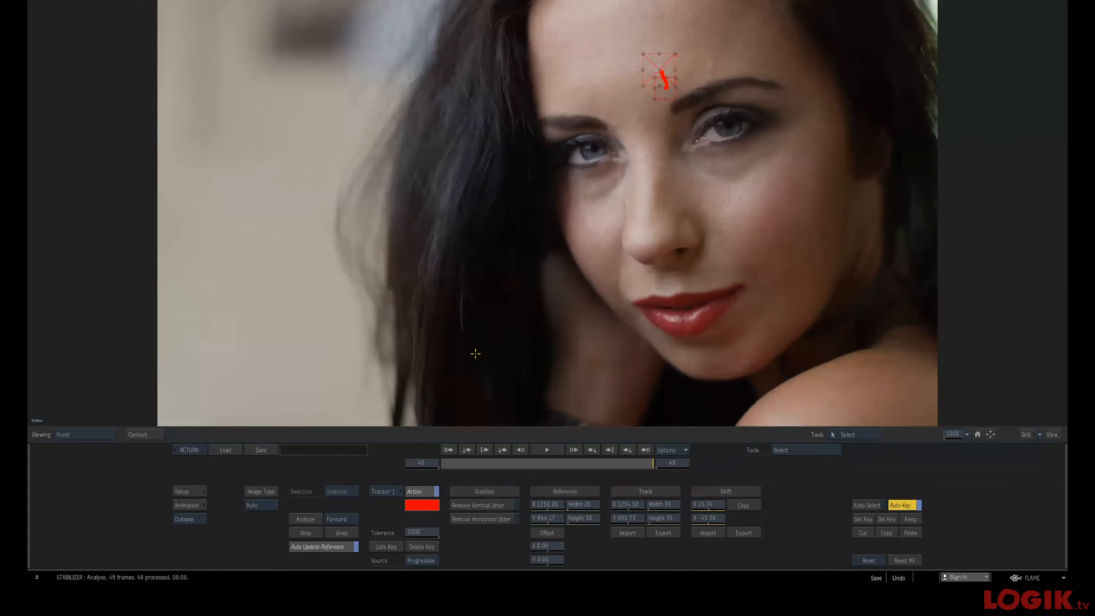
{"action": "left_click", "coordinate": [189, 450]}
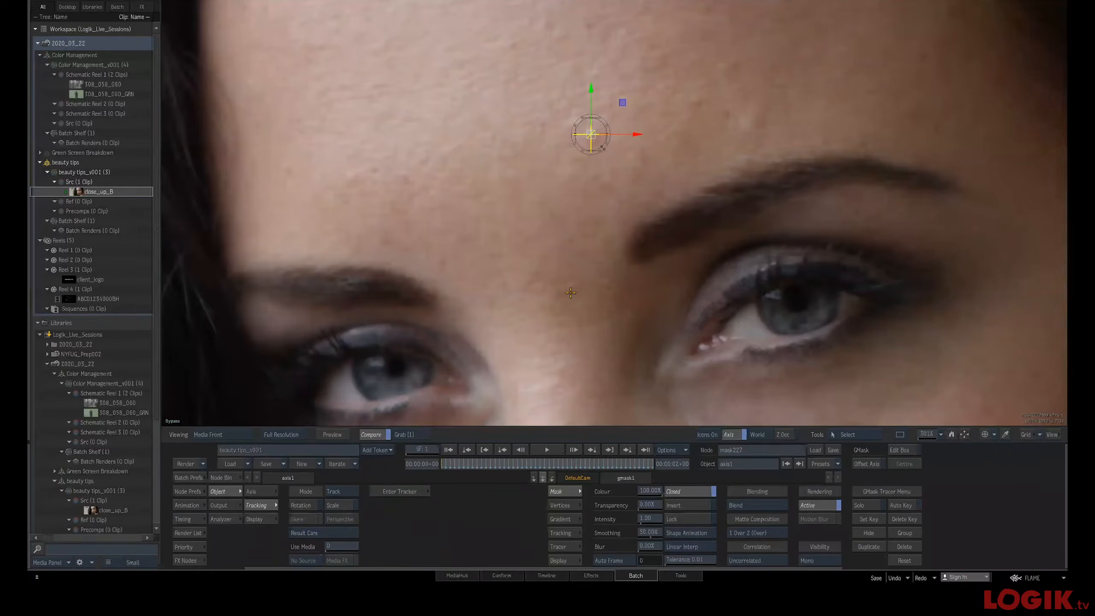
{"action": "left_click", "coordinate": [483, 463]}
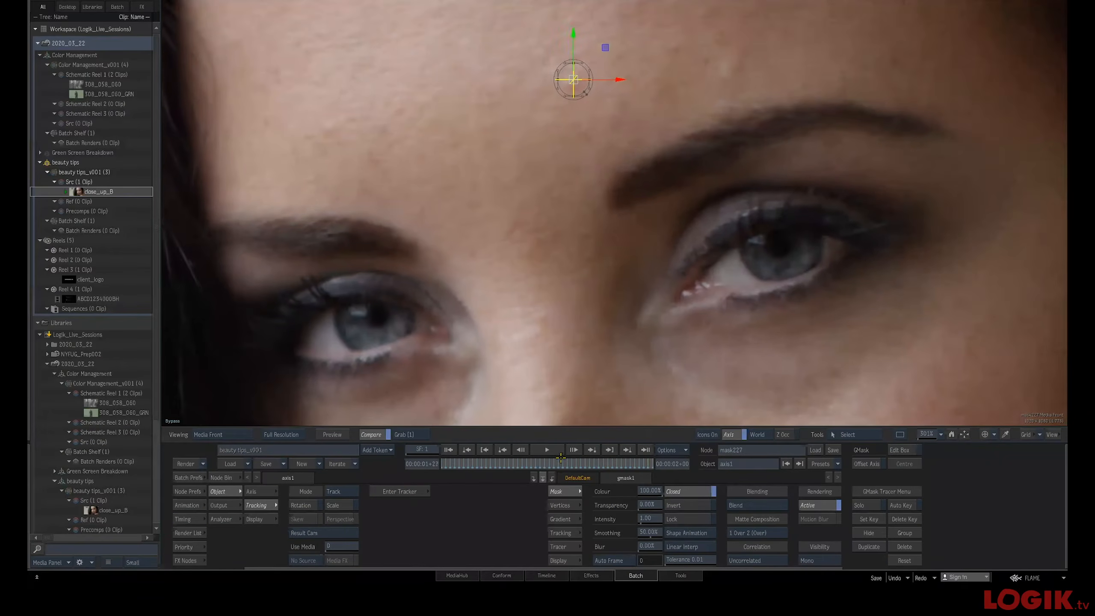
{"action": "key", "text": "Escape"}
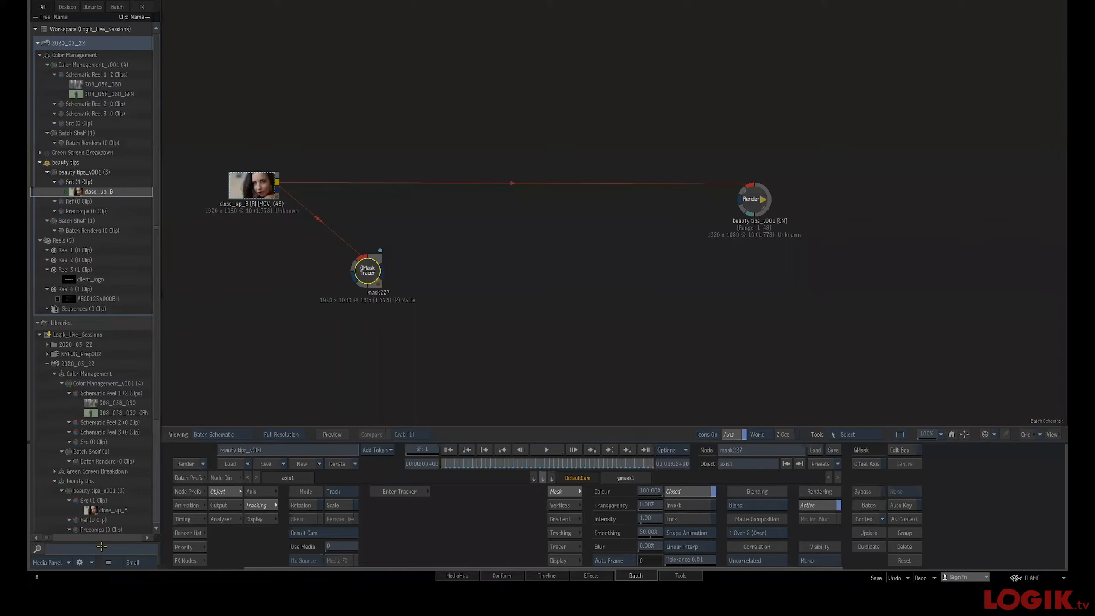
Insert an Action node between the clip and Render nodes and connect the GMask Tracer matte into it
{"action": "left_click", "coordinate": [200, 560]}
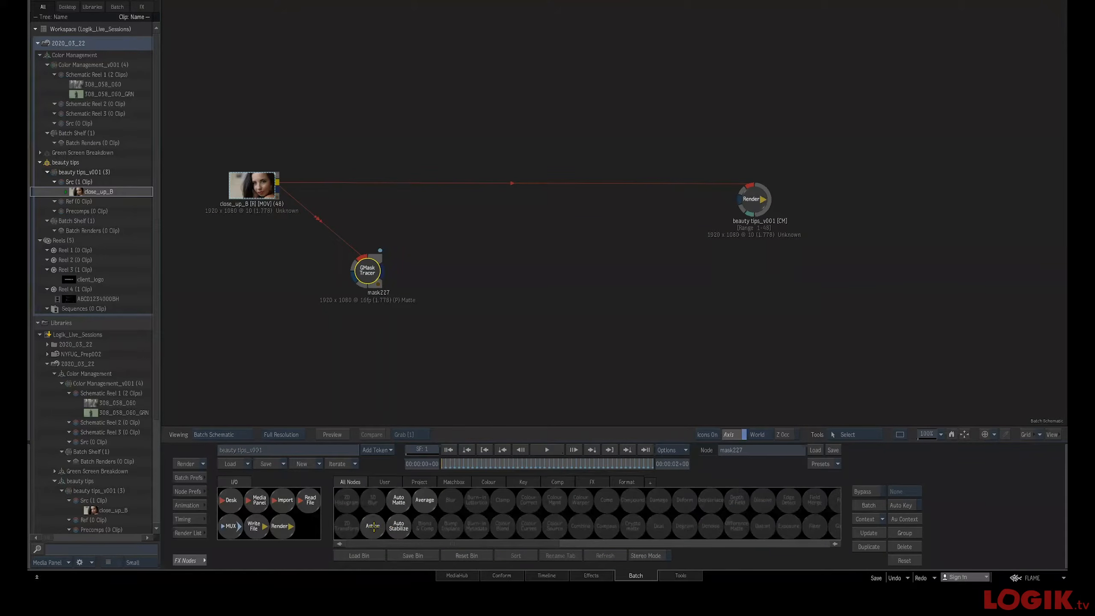
{"action": "left_click_drag", "start_coordinate": [498, 206], "coordinate": [517, 188]}
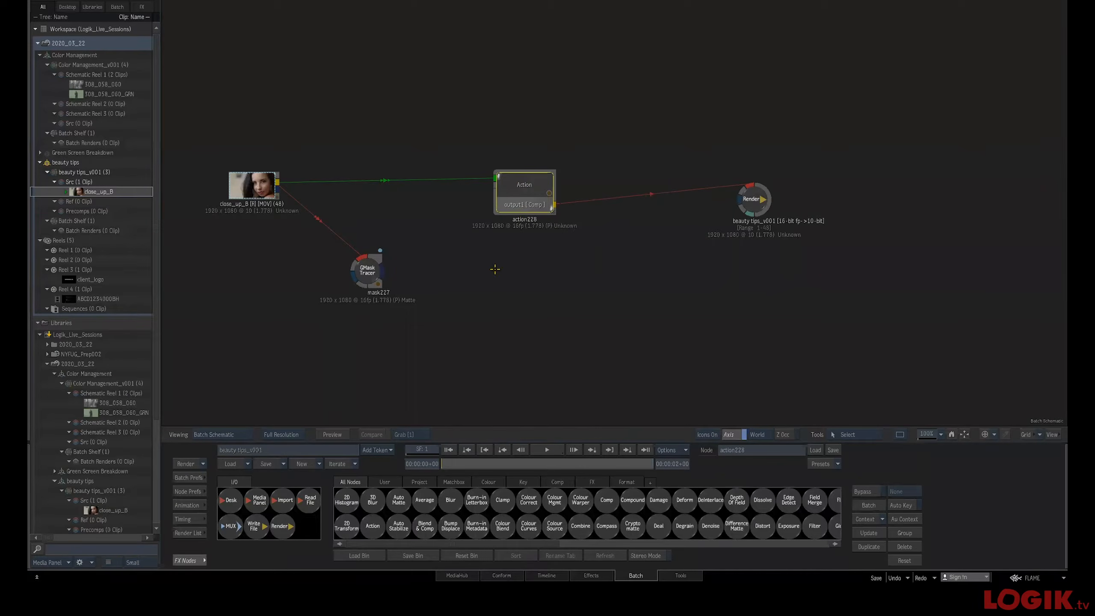
{"action": "key", "text": "n"}
{"action": "left_click_drag", "start_coordinate": [449, 259], "coordinate": [442, 236]}
{"action": "left_click_drag", "start_coordinate": [514, 190], "coordinate": [523, 195]}
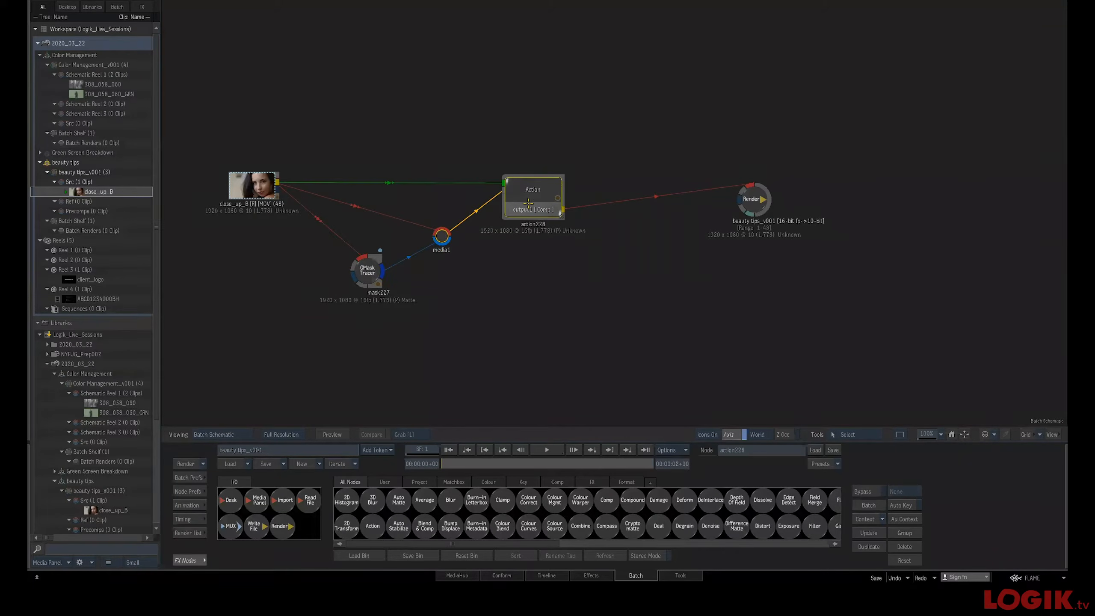
Open the Action node's schematic and add a Source Front setup from the node bin
{"action": "double_click", "coordinate": [559, 201]}
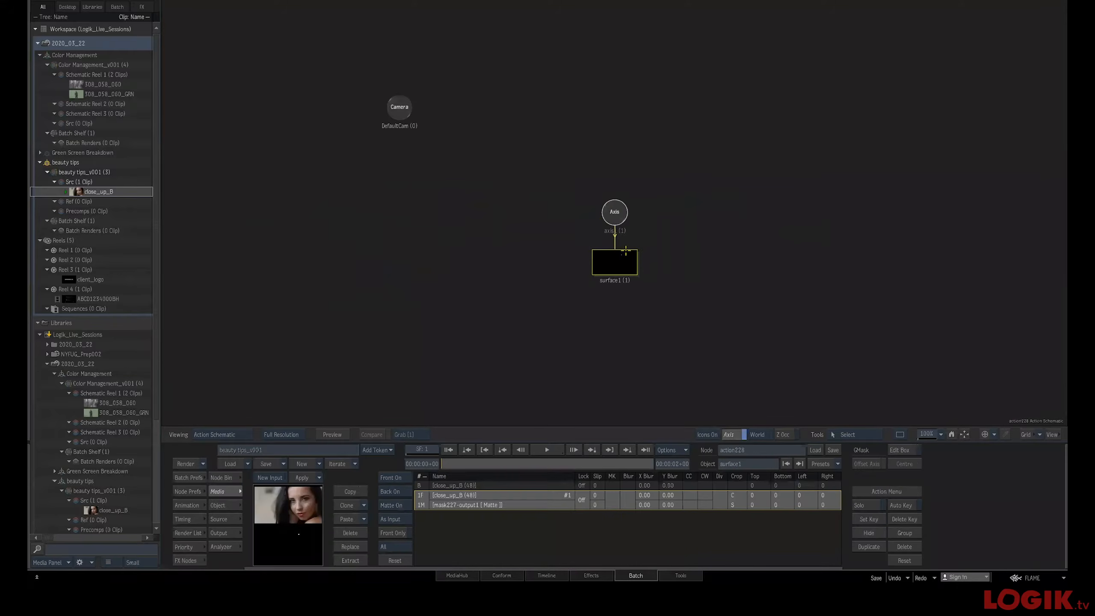
{"action": "left_click", "coordinate": [618, 263]}
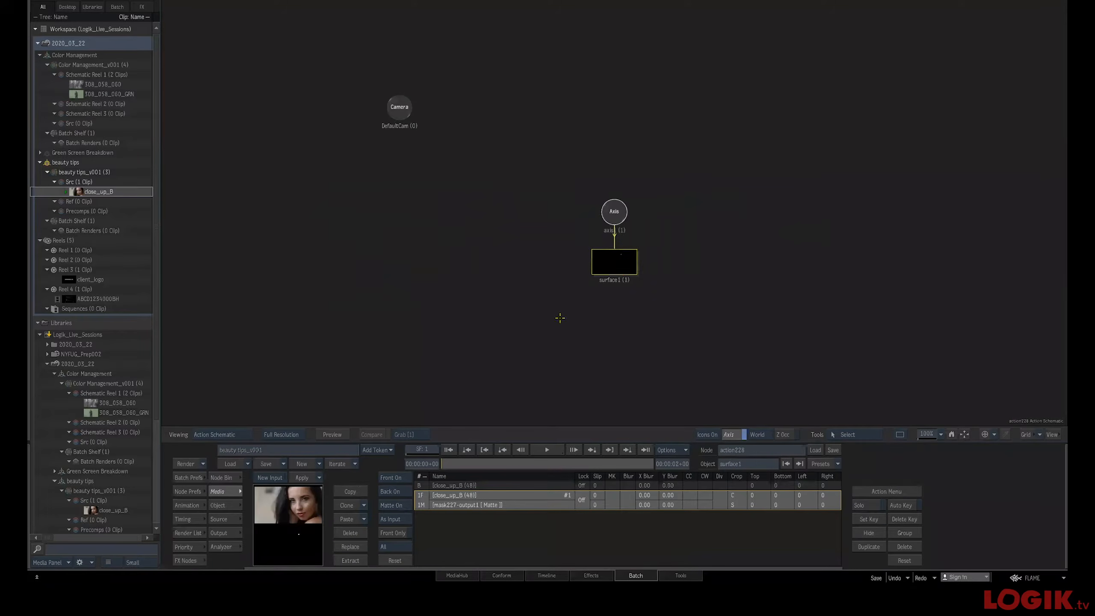
{"action": "left_click", "coordinate": [225, 477]}
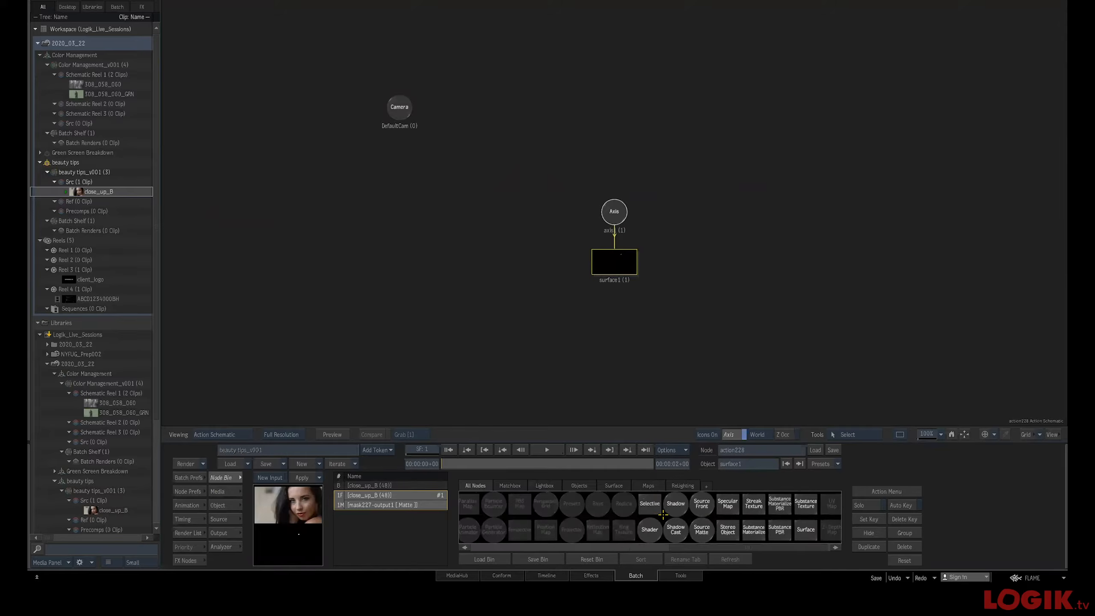
{"action": "left_click_drag", "start_coordinate": [706, 517], "coordinate": [609, 310]}
{"action": "left_click_drag", "start_coordinate": [681, 296], "coordinate": [607, 248]}
Shift the Source Front's axis position and compare the result against the clip while scrubbing
{"action": "left_click", "coordinate": [523, 316]}
{"action": "double_click", "coordinate": [523, 317]}
{"action": "key", "text": "F4"}
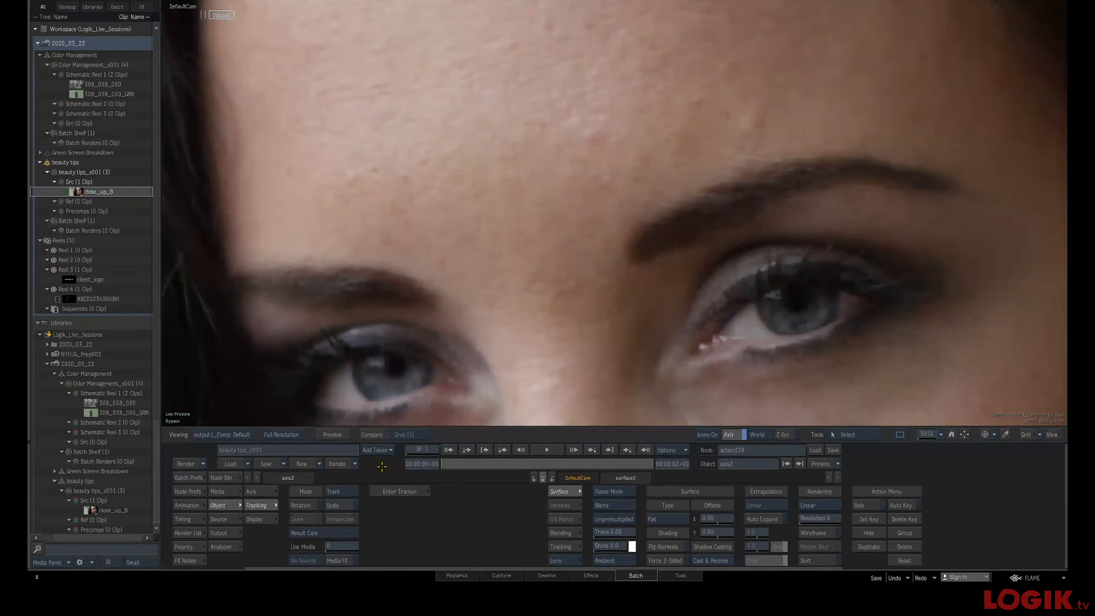
{"action": "left_click", "coordinate": [257, 491]}
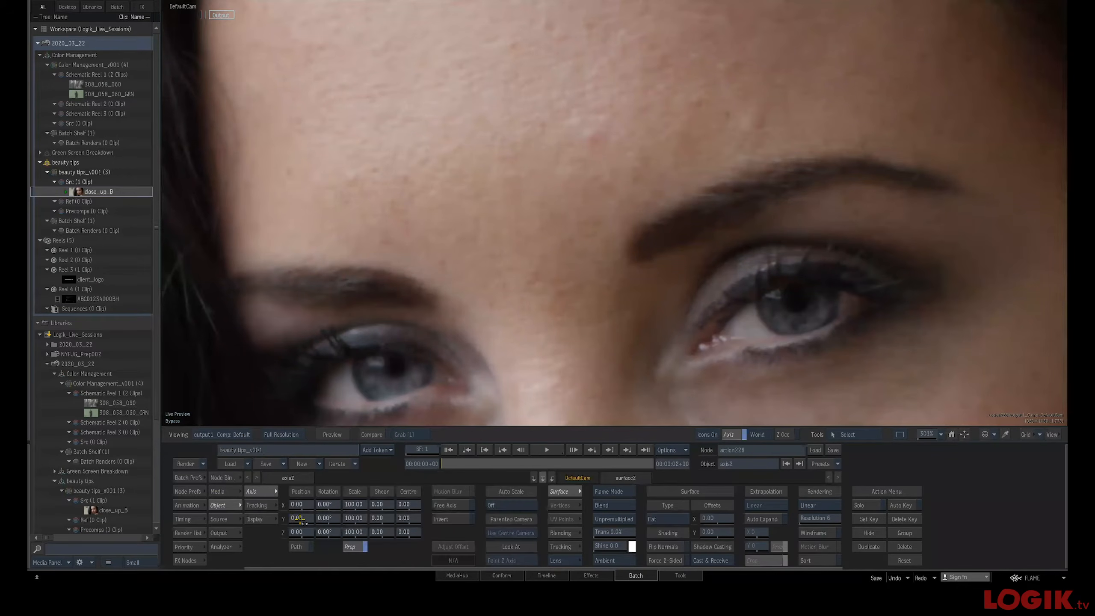
{"action": "left_click_drag", "start_coordinate": [304, 523], "coordinate": [318, 504]}
{"action": "left_click", "coordinate": [220, 491]}
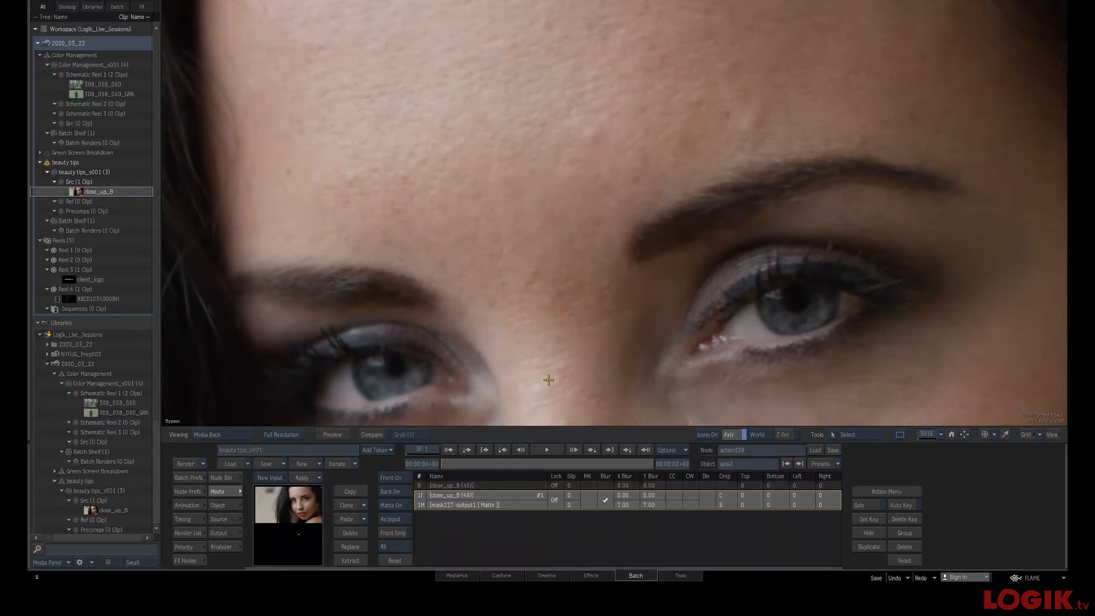
{"action": "mouse_move", "coordinate": [458, 463]}
{"action": "left_mouse_down"}
{"action": "mouse_move", "coordinate": [705, 463]}
{"action": "mouse_move", "coordinate": [438, 463]}
{"action": "left_mouse_up"}
{"action": "key", "text": "F2"}
{"action": "key", "text": "F4"}
{"action": "key", "text": "F2"}
{"action": "key", "text": "F4"}
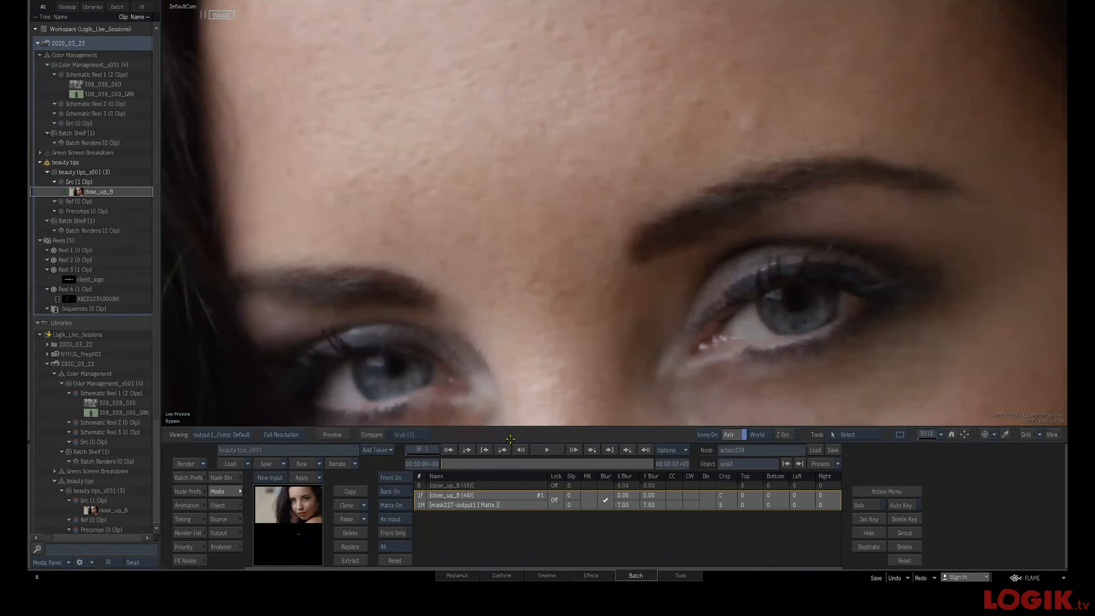
{"action": "left_click_drag", "start_coordinate": [454, 464], "coordinate": [291, 470]}
Delete the Source Front node together with its light, axis and camera
{"action": "key", "text": "grave"}
{"action": "left_click", "coordinate": [419, 227]}
{"action": "mouse_move", "coordinate": [418, 228]}
{"action": "left_mouse_down"}
{"action": "mouse_move", "coordinate": [404, 219]}
{"action": "mouse_move", "coordinate": [415, 219]}
{"action": "left_mouse_up"}
{"action": "left_click", "coordinate": [444, 264]}
{"action": "left_click", "coordinate": [366, 270]}
{"action": "double_click", "coordinate": [535, 199]}
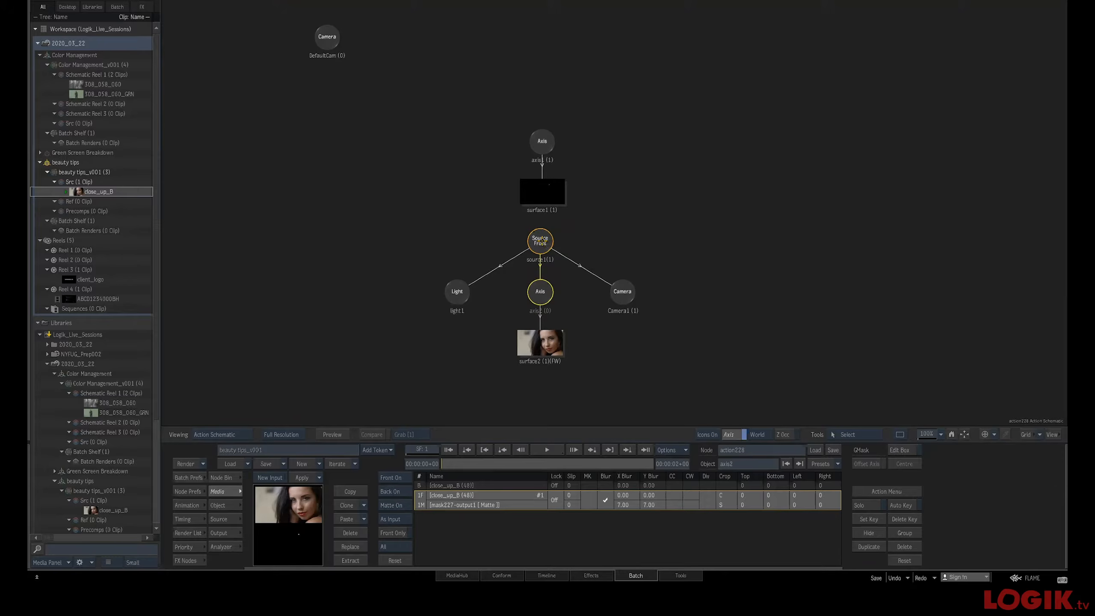
{"action": "left_click", "coordinate": [541, 239]}
{"action": "left_click_drag", "start_coordinate": [541, 240], "coordinate": [539, 242]}
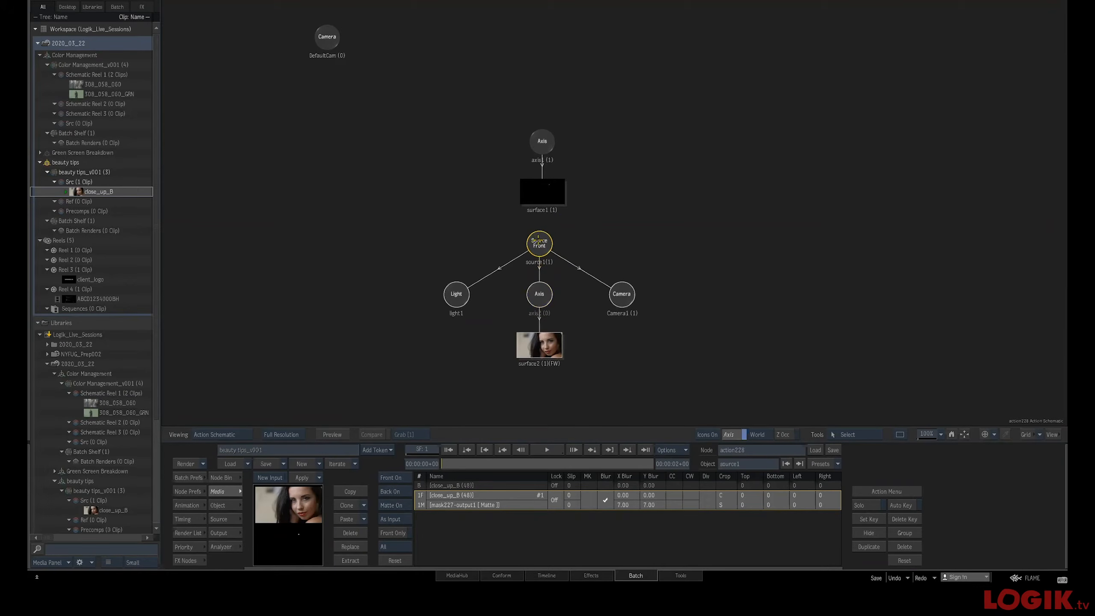
{"action": "key", "text": "Delete"}
Attach a Front Matte Offset Matchbox shader to surface1 and open its settings
{"action": "left_click", "coordinate": [544, 194]}
{"action": "left_click", "coordinate": [220, 478]}
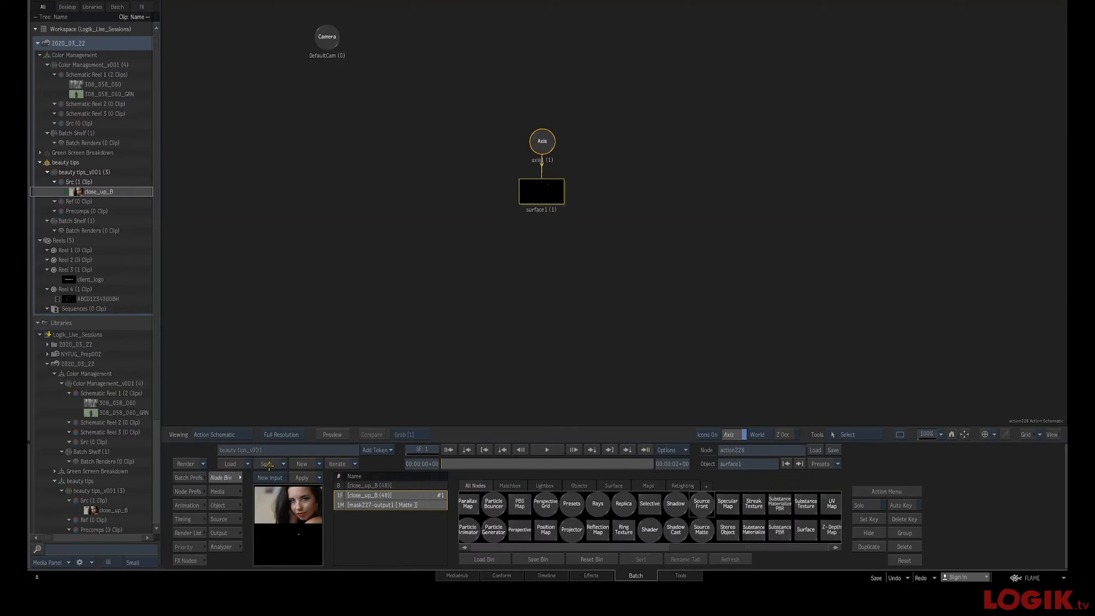
{"action": "left_click", "coordinate": [505, 485]}
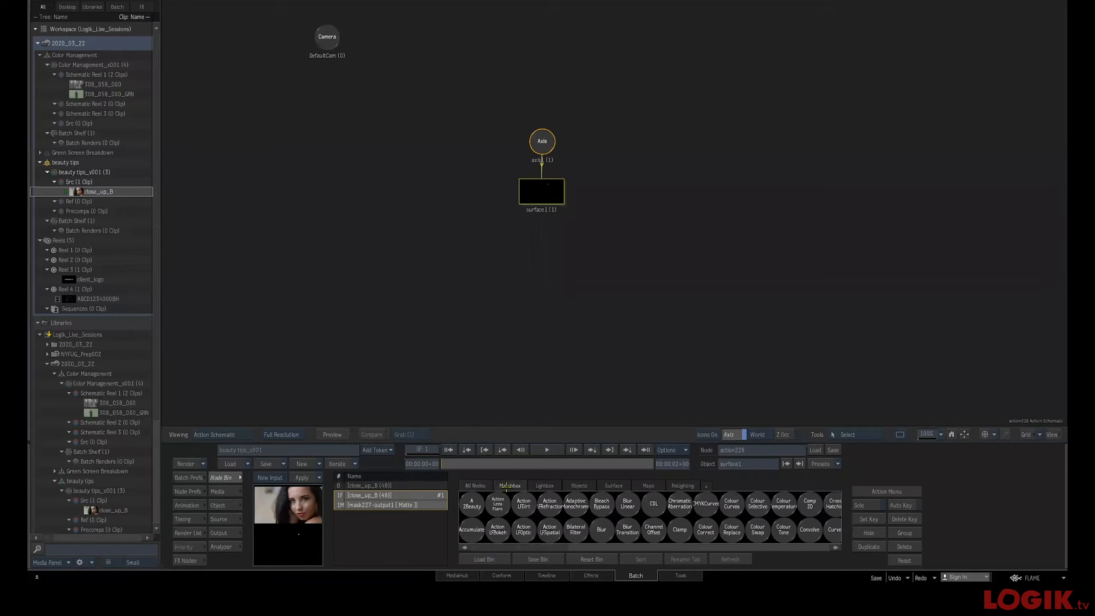
{"action": "key", "text": "f"}
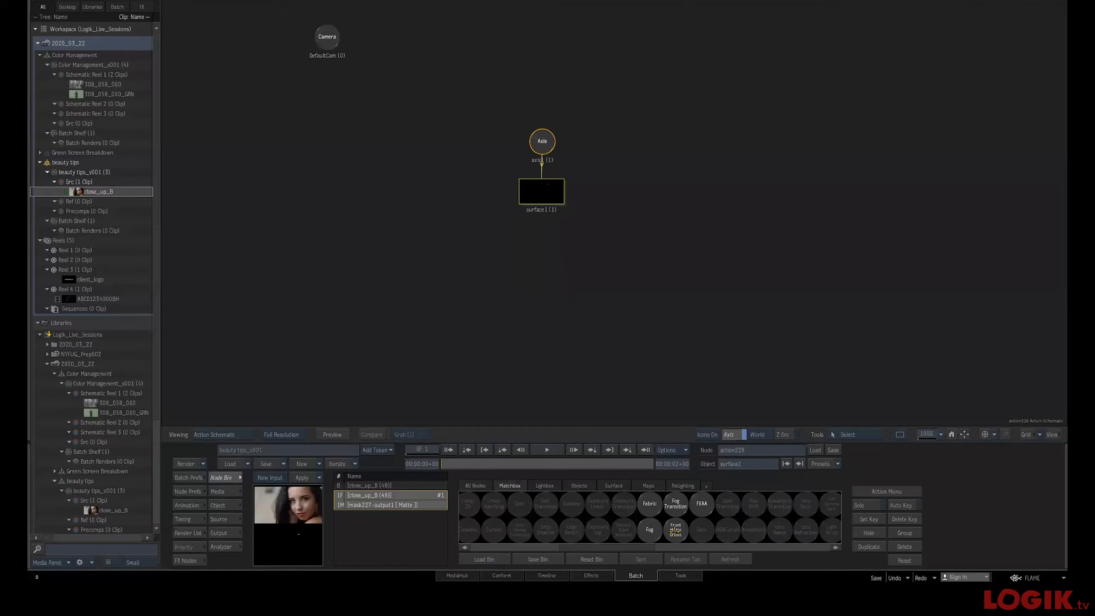
{"action": "left_click_drag", "start_coordinate": [674, 533], "coordinate": [601, 248]}
{"action": "double_click", "coordinate": [603, 249]}
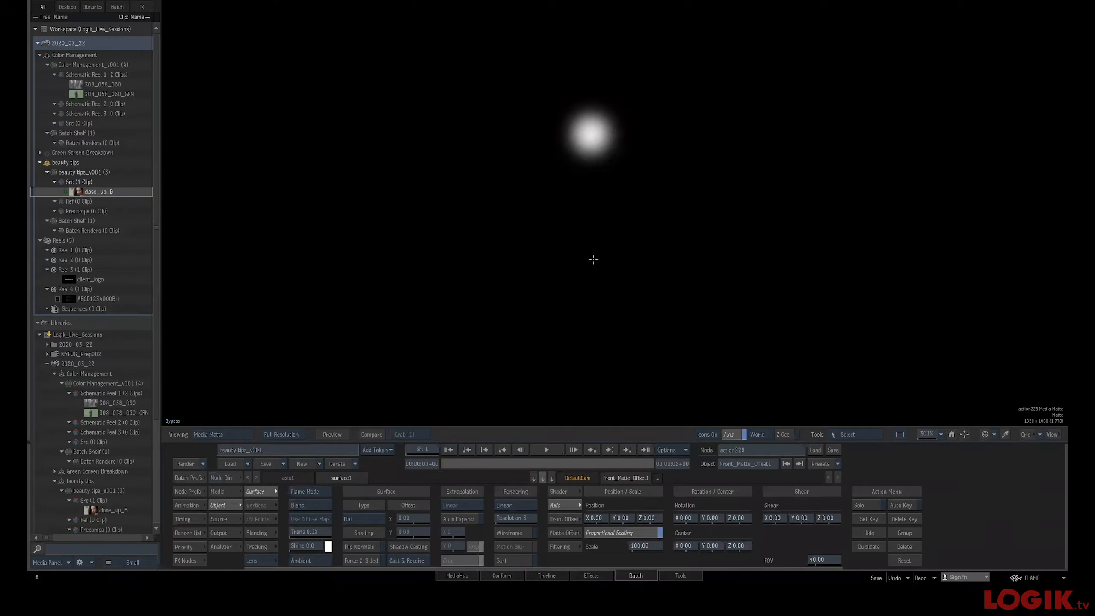
Inspect the Front Matte Offset's output, matte and result views in the viewer
{"action": "left_click", "coordinate": [225, 533]}
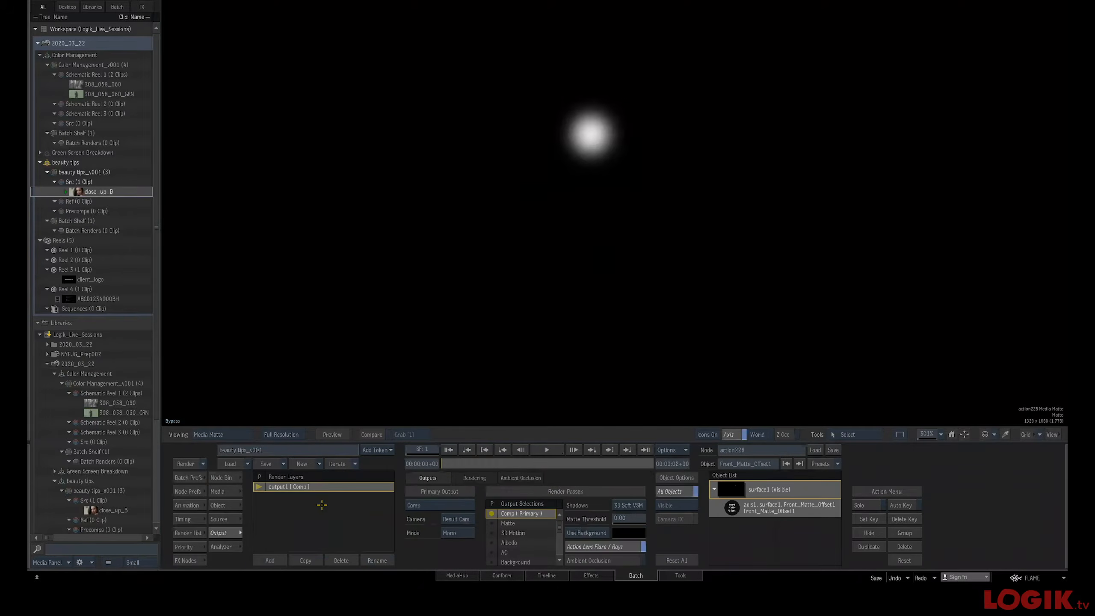
{"action": "key", "text": "Escape"}
{"action": "left_click", "coordinate": [598, 278]}
{"action": "left_click_drag", "start_coordinate": [602, 245], "coordinate": [612, 224]}
{"action": "key", "text": "F3"}
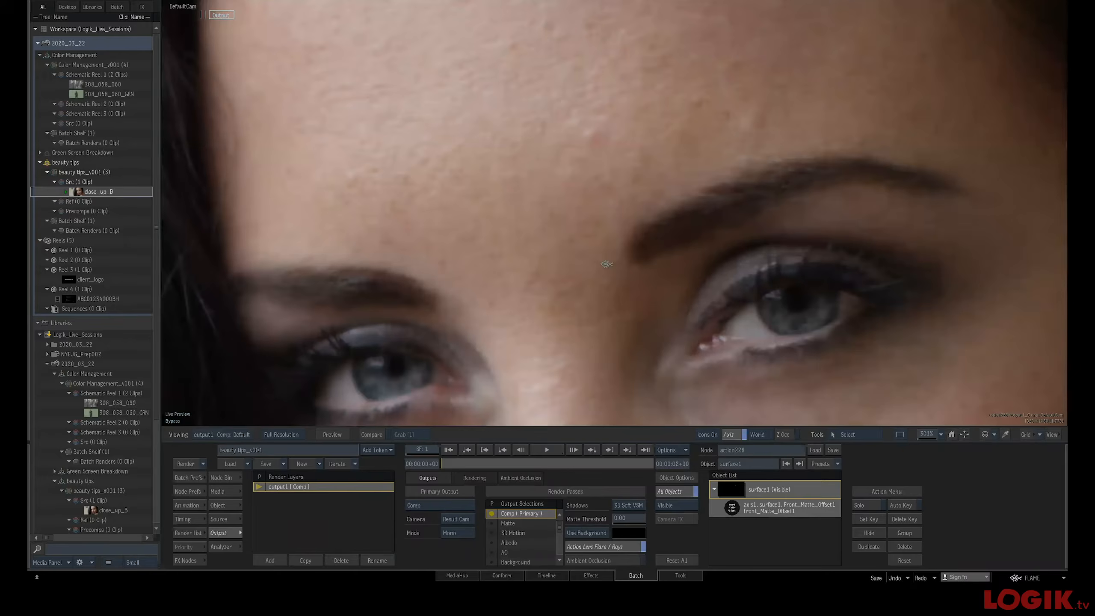
{"action": "key", "text": "F1"}
{"action": "mouse_move", "coordinate": [562, 229]}
{"action": "left_mouse_down"}
{"action": "mouse_move", "coordinate": [542, 237]}
{"action": "mouse_move", "coordinate": [569, 240]}
{"action": "left_mouse_up"}
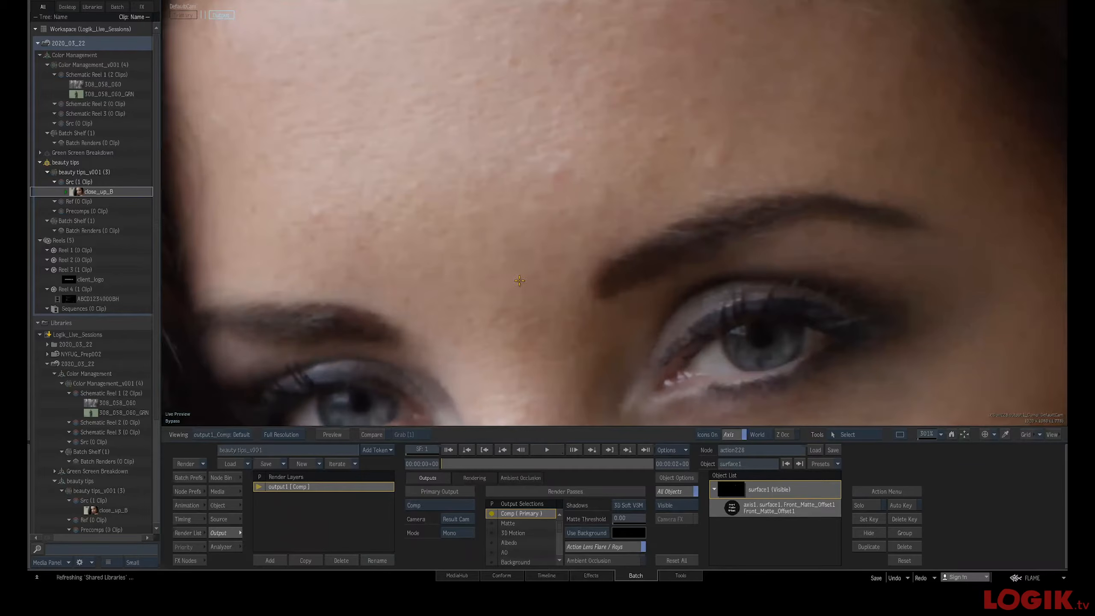
{"action": "key", "text": "F4"}
Set the Front Matte Offset's front offset to X 16 and Y 25 and scrub through the clip
{"action": "double_click", "coordinate": [613, 221]}
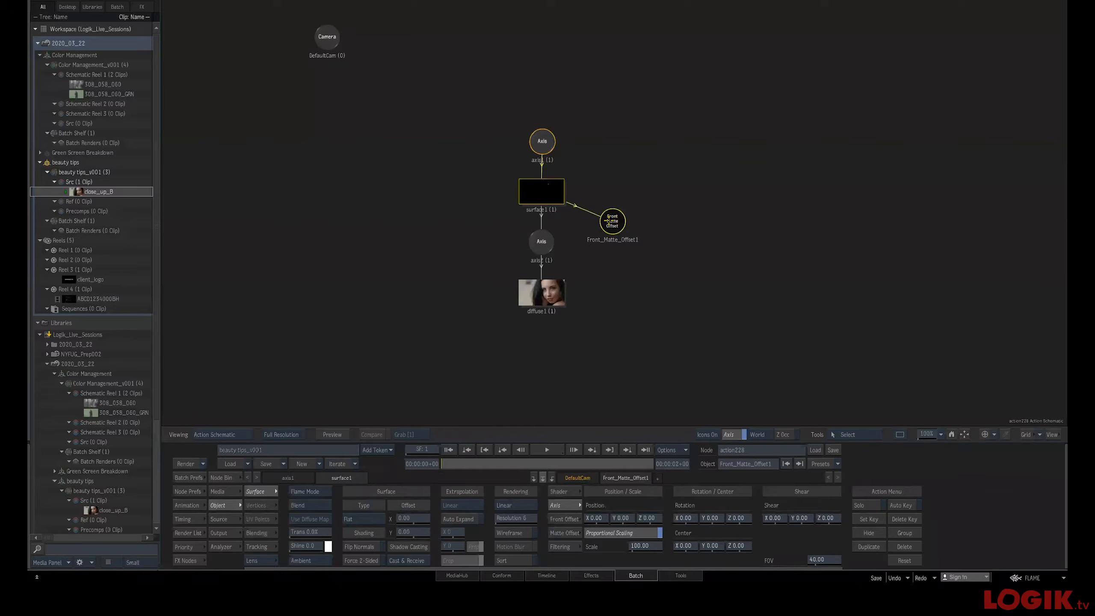
{"action": "key", "text": "F3"}
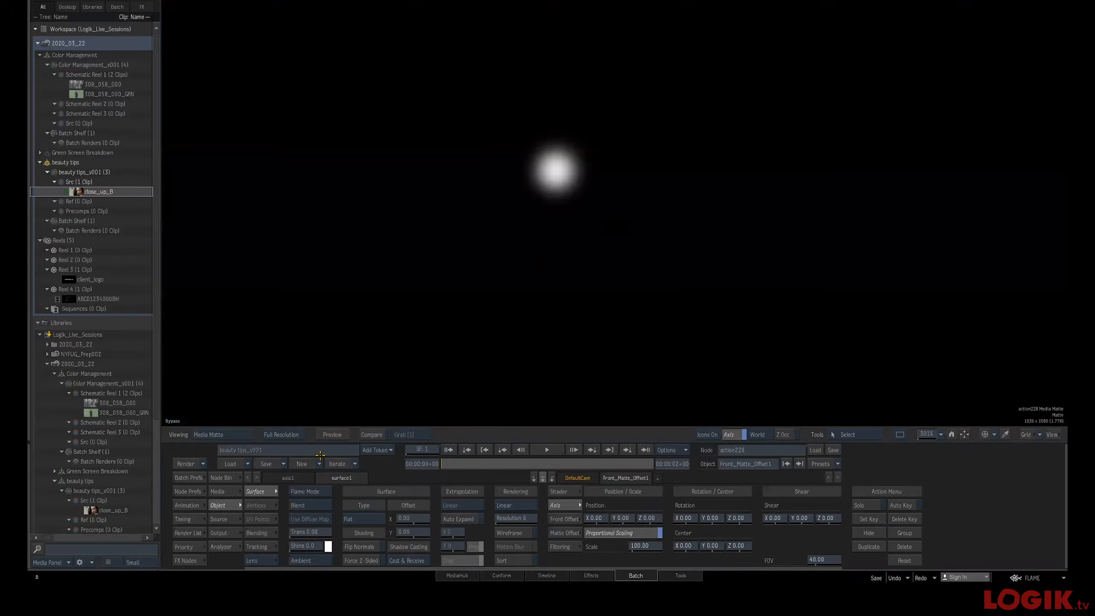
{"action": "key", "text": "F1"}
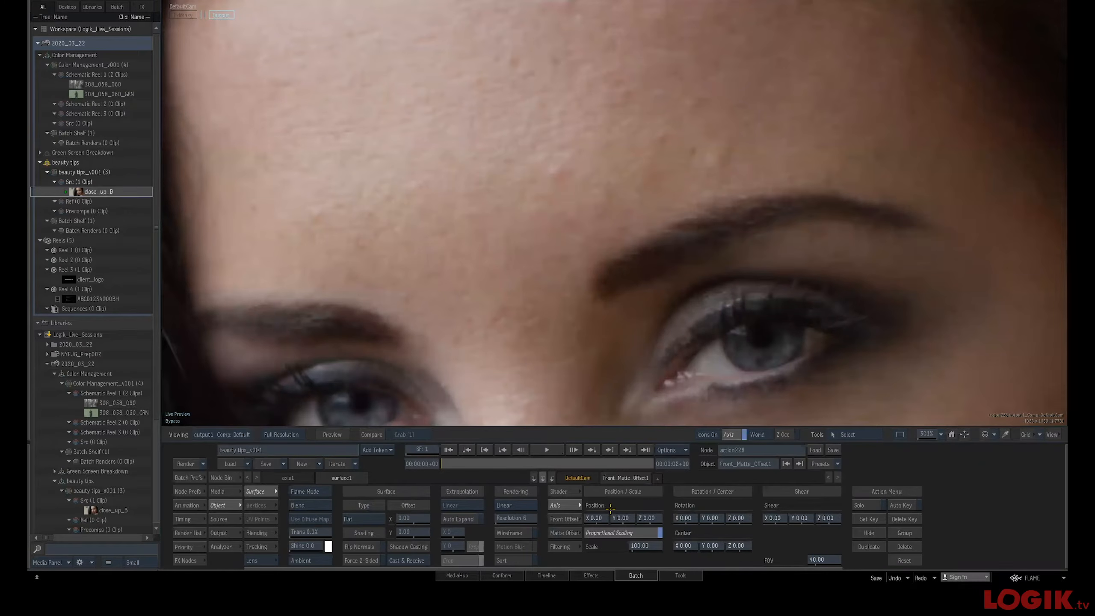
{"action": "left_click", "coordinate": [565, 519]}
{"action": "mouse_move", "coordinate": [621, 518]}
{"action": "left_mouse_down"}
{"action": "mouse_move", "coordinate": [632, 516]}
{"action": "mouse_move", "coordinate": [595, 519]}
{"action": "mouse_move", "coordinate": [603, 514]}
{"action": "left_mouse_up"}
{"action": "left_click_drag", "start_coordinate": [449, 467], "coordinate": [648, 464]}
{"action": "left_click", "coordinate": [500, 450]}
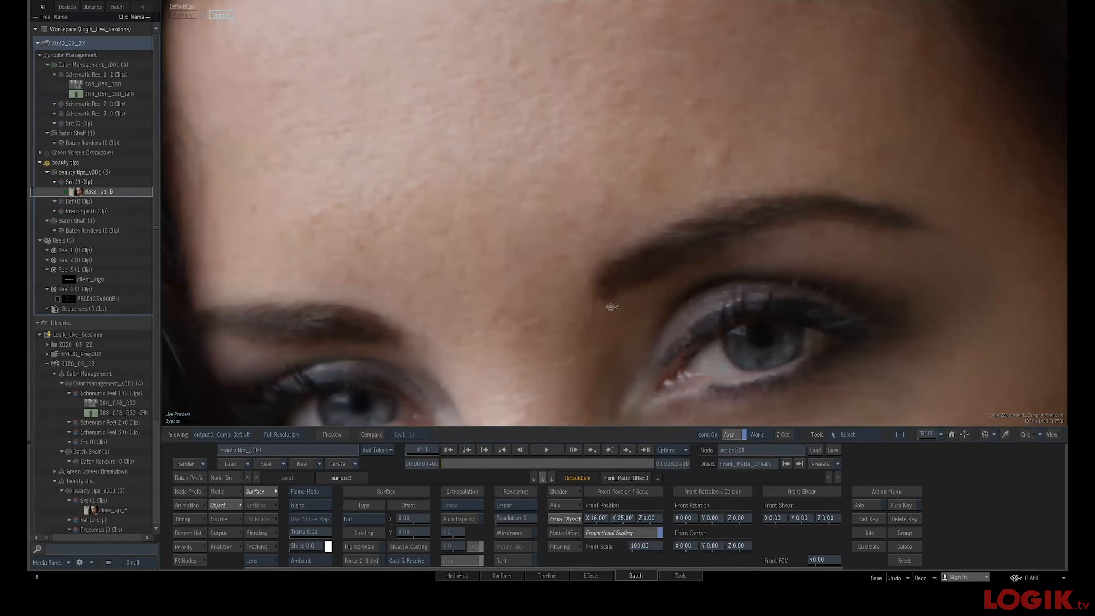
Nudge the Action, media and GMask Tracer nodes into a tidier layout in the batch schematic
{"action": "key", "text": "Escape"}
{"action": "key", "text": "F4"}
{"action": "key", "text": "F4"}
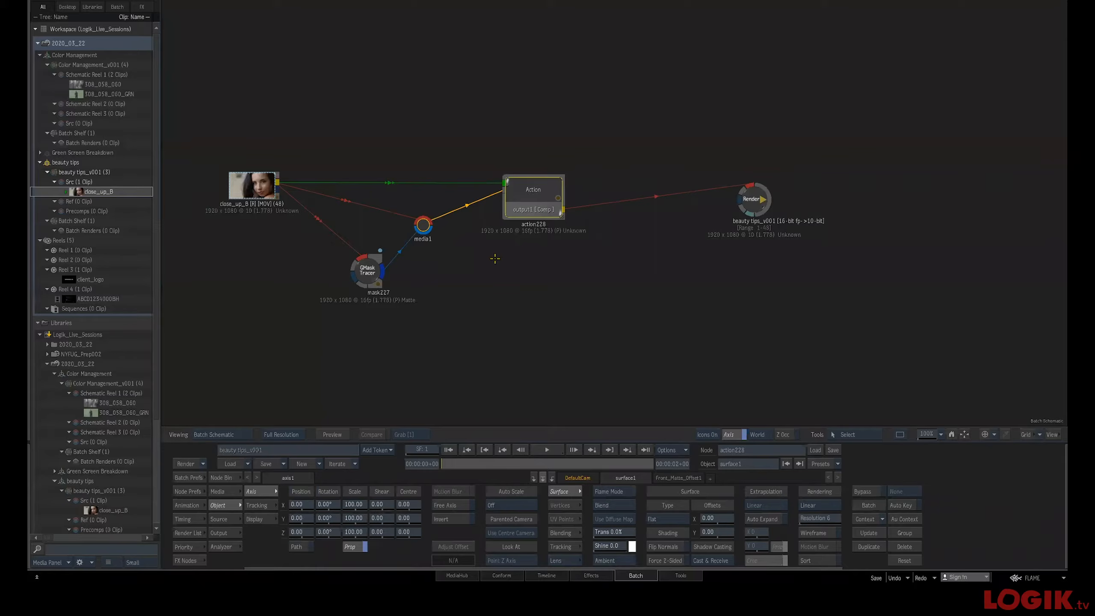
{"action": "left_click_drag", "start_coordinate": [533, 199], "coordinate": [539, 199]}
{"action": "left_click_drag", "start_coordinate": [421, 223], "coordinate": [439, 222]}
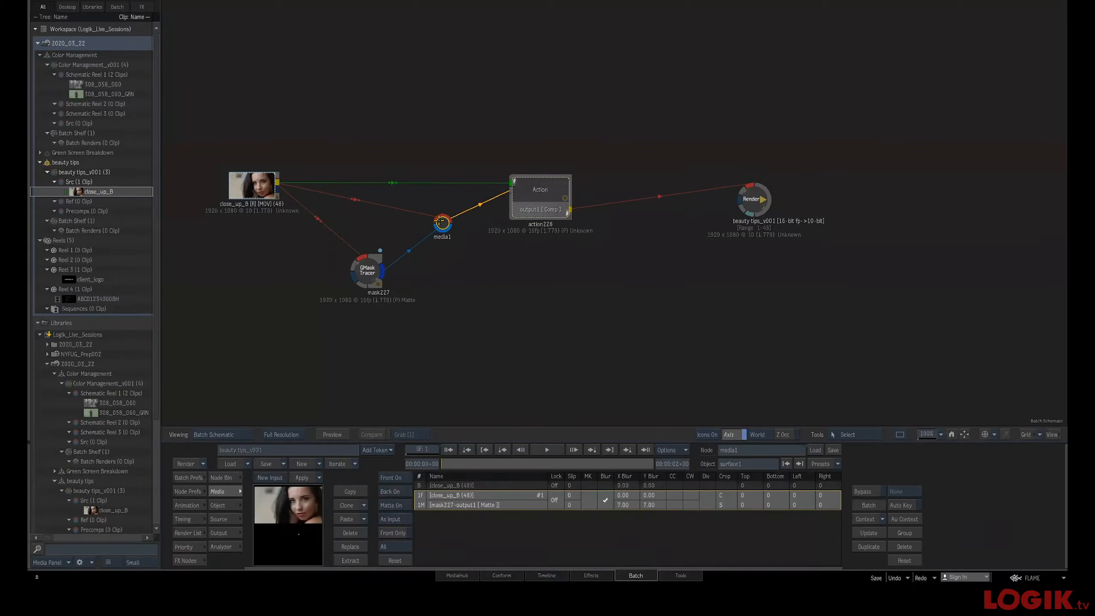
{"action": "left_click_drag", "start_coordinate": [362, 268], "coordinate": [364, 263]}
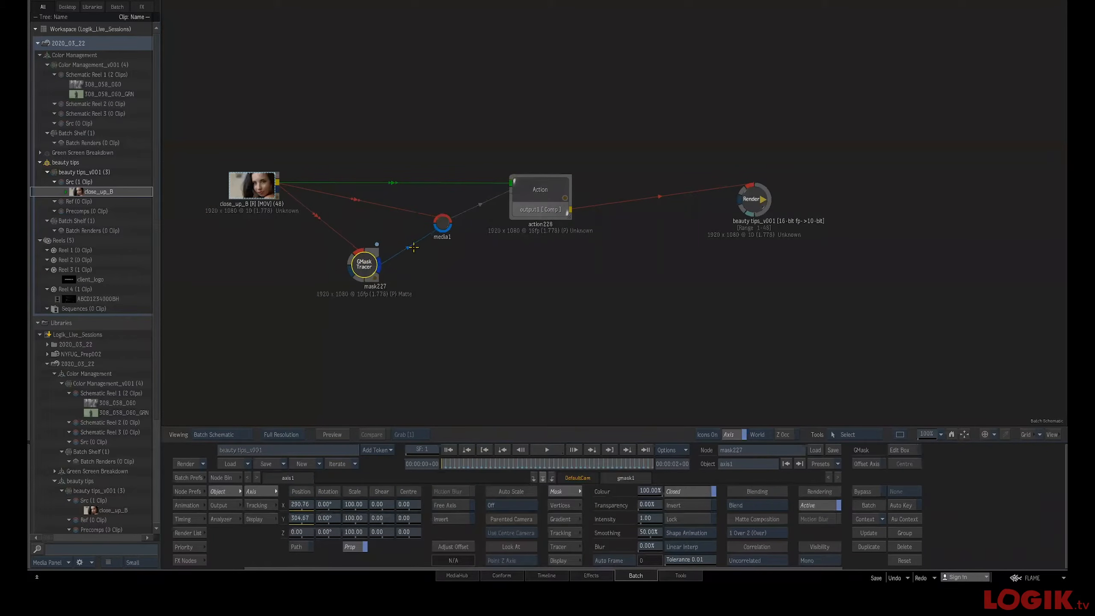
Review the offset shader's result on the full face in the Action viewer, then return to batch
{"action": "left_click", "coordinate": [535, 192]}
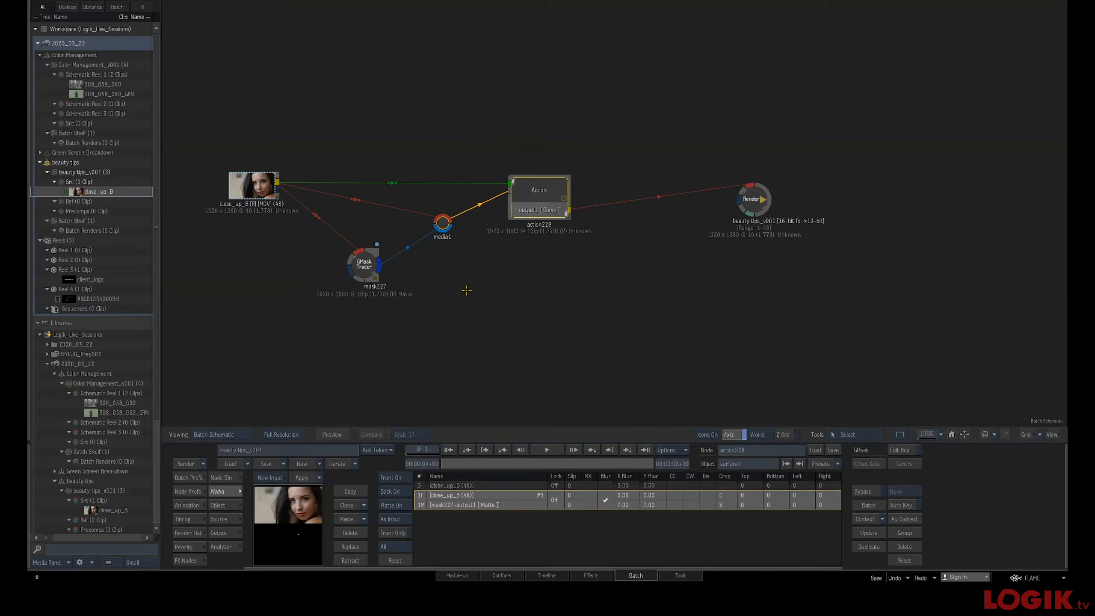
{"action": "key", "text": "F8"}
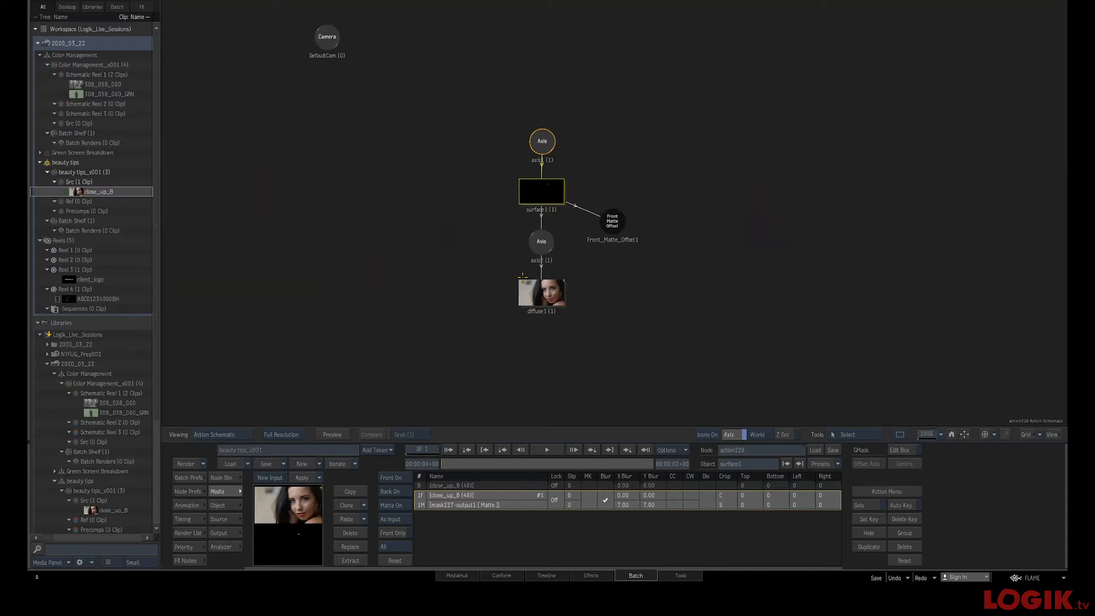
{"action": "left_click", "coordinate": [604, 220]}
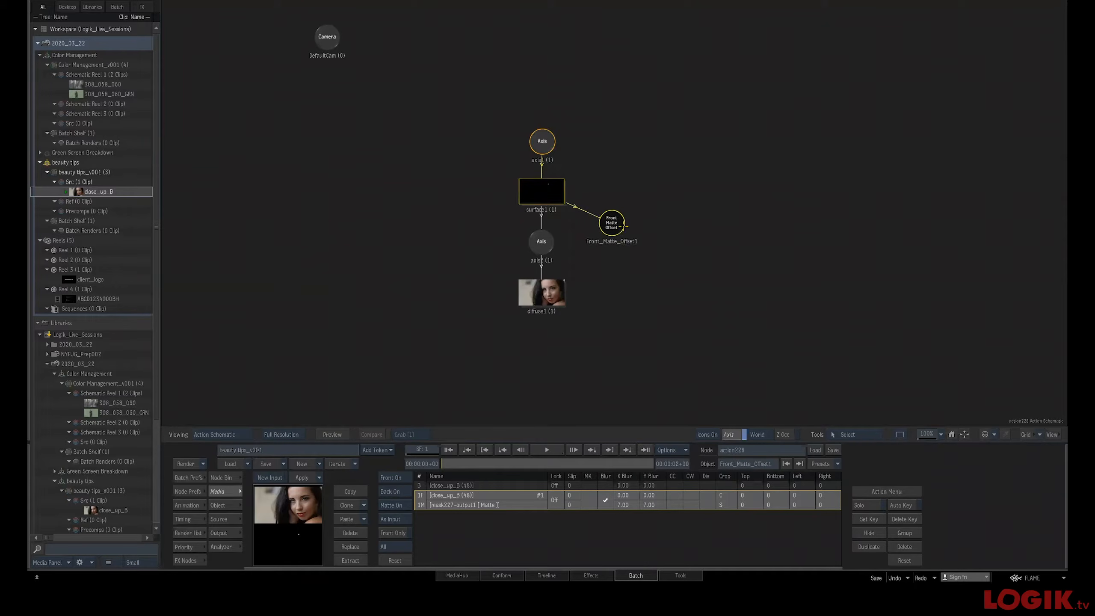
{"action": "double_click", "coordinate": [612, 223]}
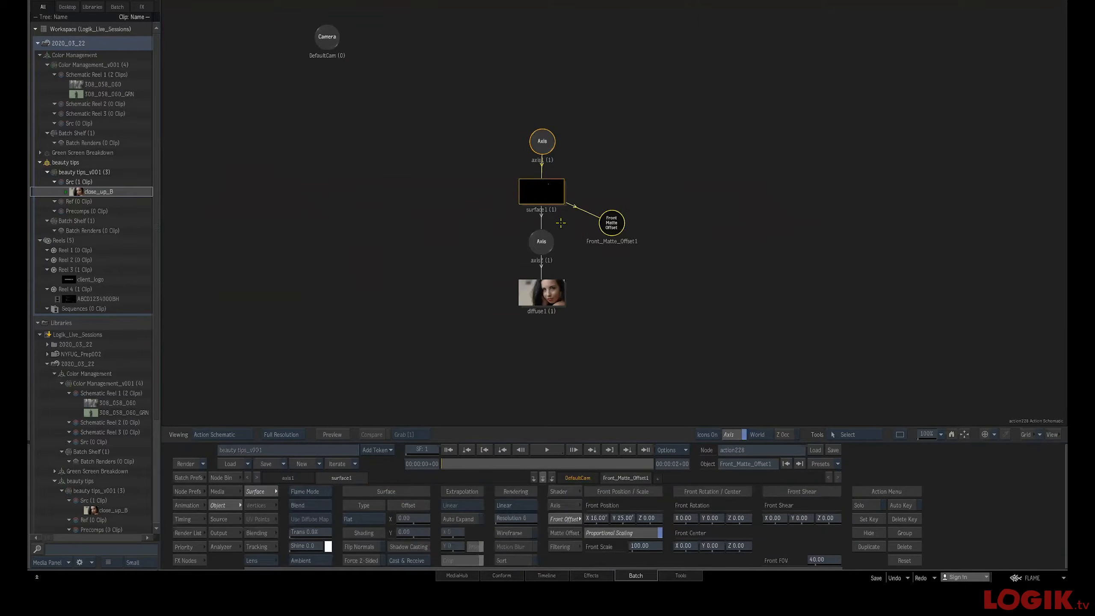
{"action": "left_click_drag", "start_coordinate": [606, 222], "coordinate": [605, 222]}
{"action": "key", "text": "F4"}
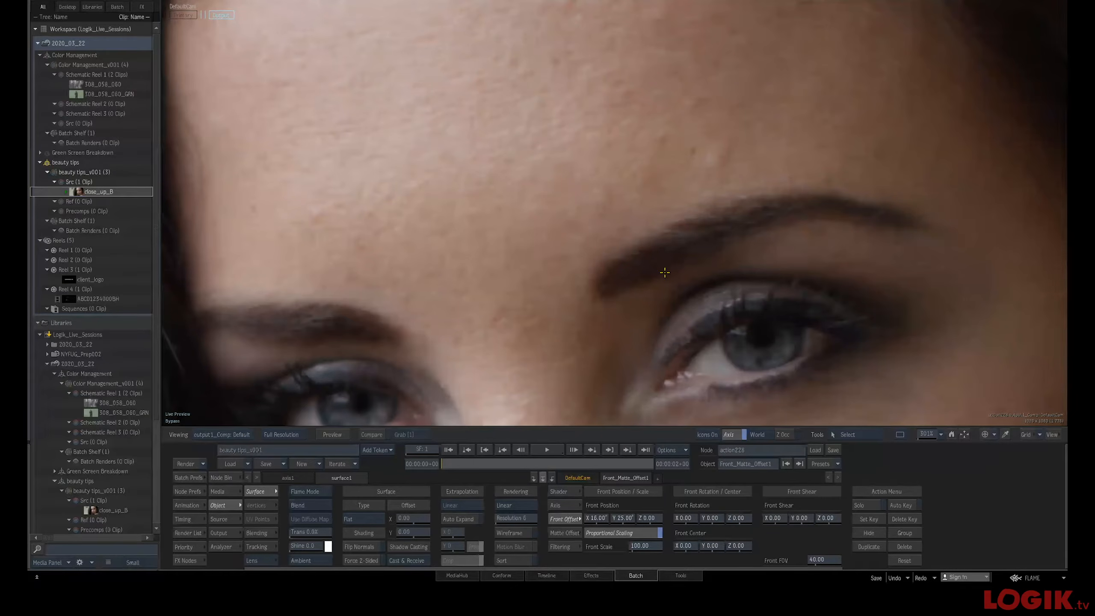
{"action": "scroll", "coordinate": [639, 274], "scroll_direction": "down", "scroll_amount": 4}
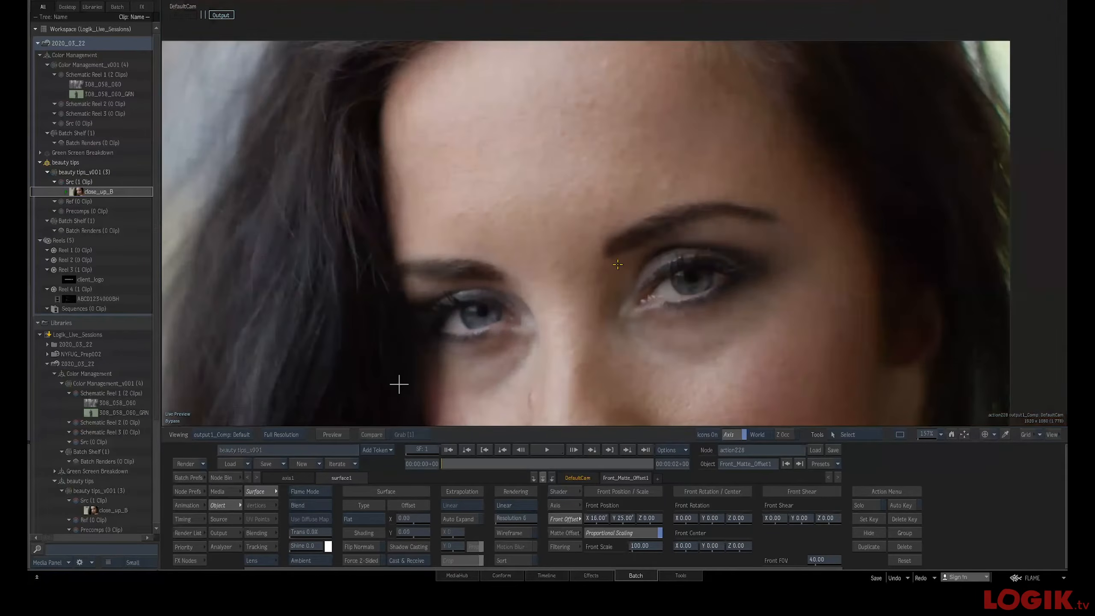
{"action": "left_click_drag", "start_coordinate": [648, 286], "coordinate": [641, 237]}
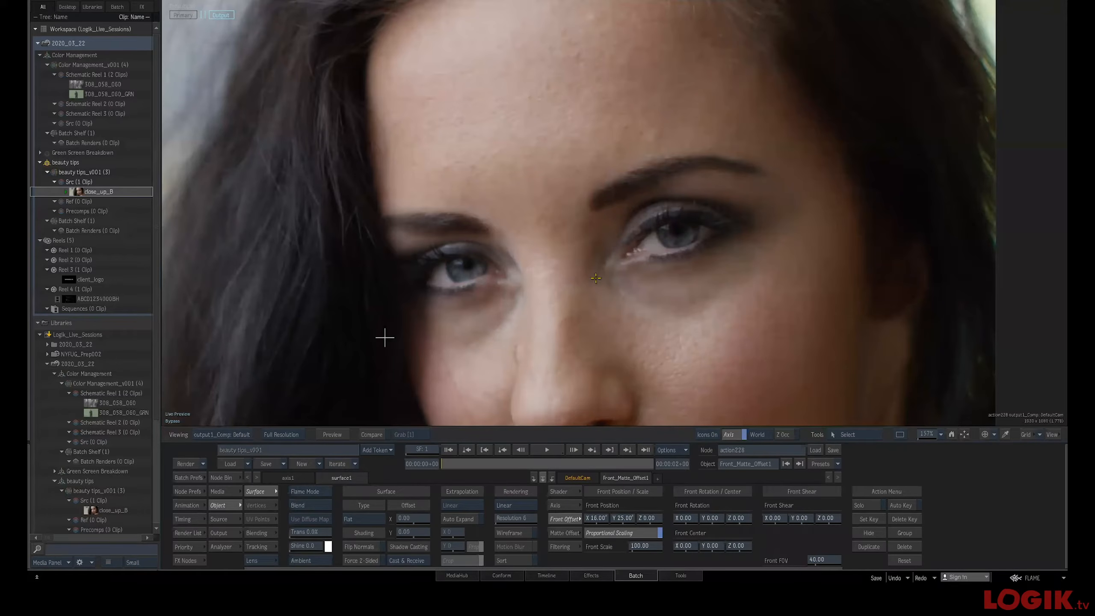
{"action": "key", "text": "Escape"}
{"action": "left_click_drag", "start_coordinate": [545, 295], "coordinate": [611, 262]}
{"action": "key", "text": "Escape"}
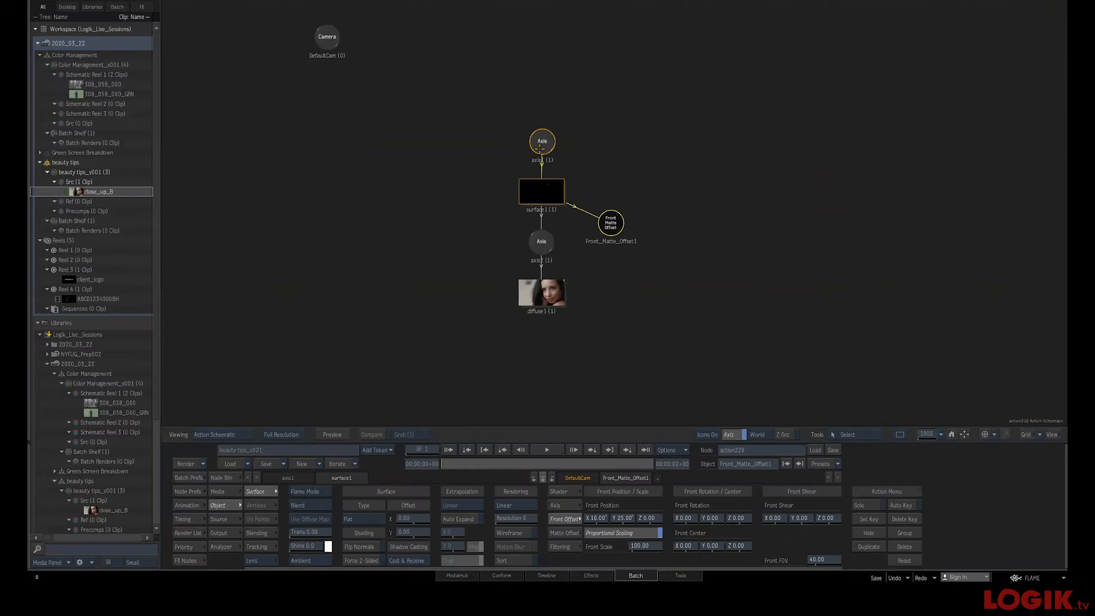
{"action": "key", "text": "Escape"}
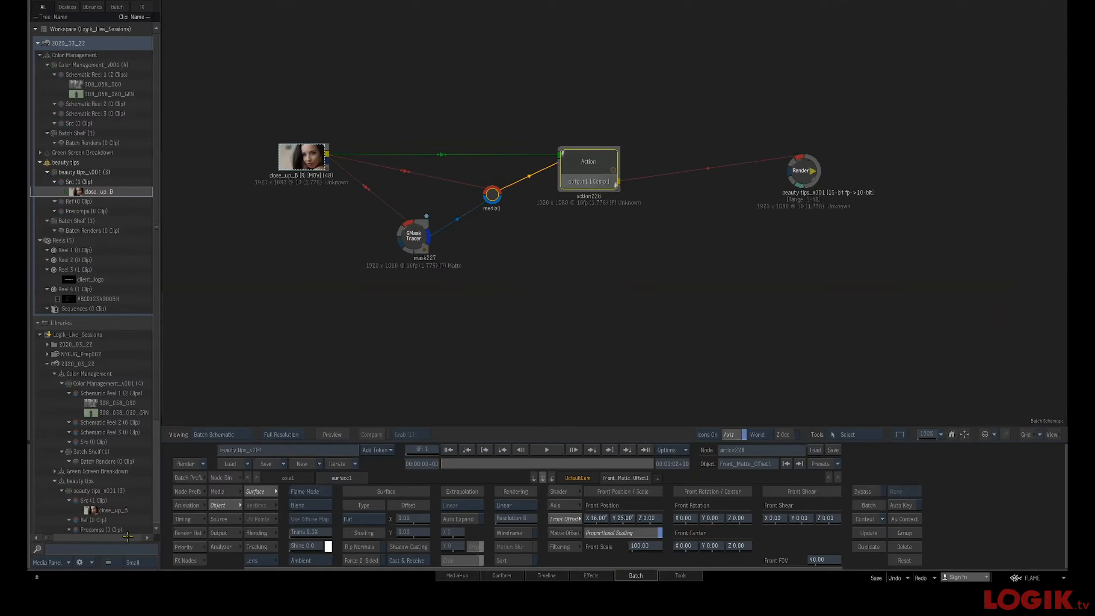
Add a second Action node fed by the clip and the GMask Tracer matte, and open its editor
{"action": "left_click", "coordinate": [185, 559]}
{"action": "left_click_drag", "start_coordinate": [372, 525], "coordinate": [602, 306]}
{"action": "double_click", "coordinate": [410, 237]}
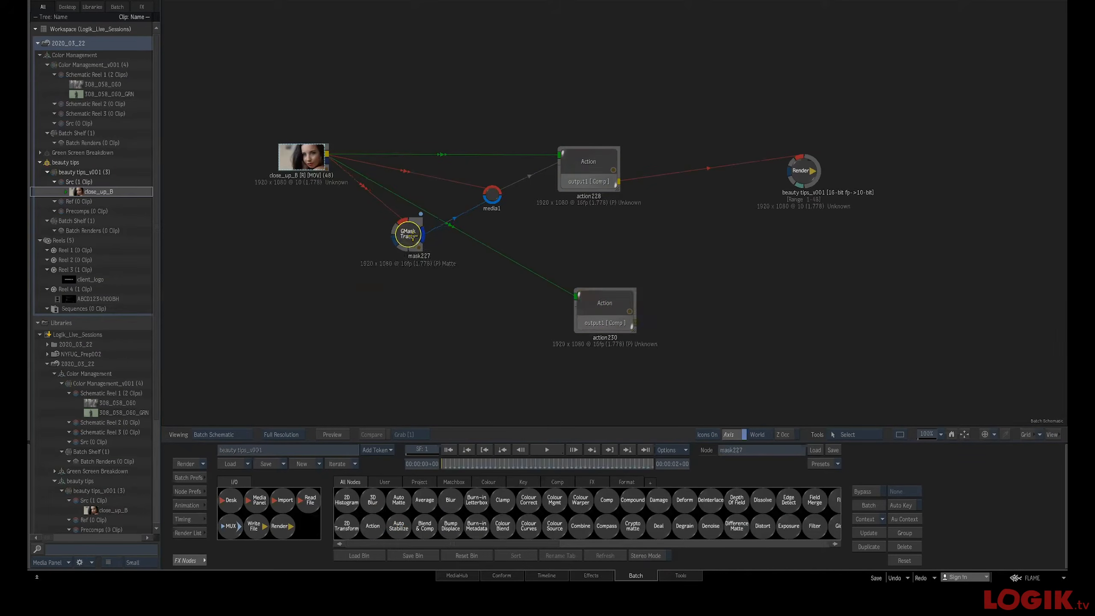
{"action": "left_click_drag", "start_coordinate": [608, 211], "coordinate": [603, 210]}
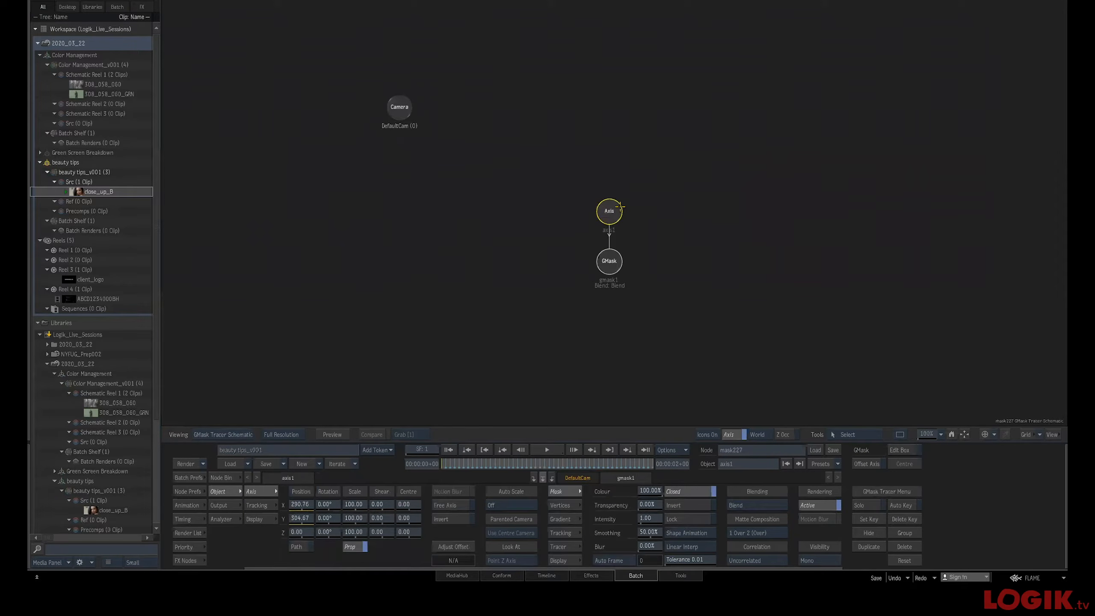
{"action": "key", "text": "Escape"}
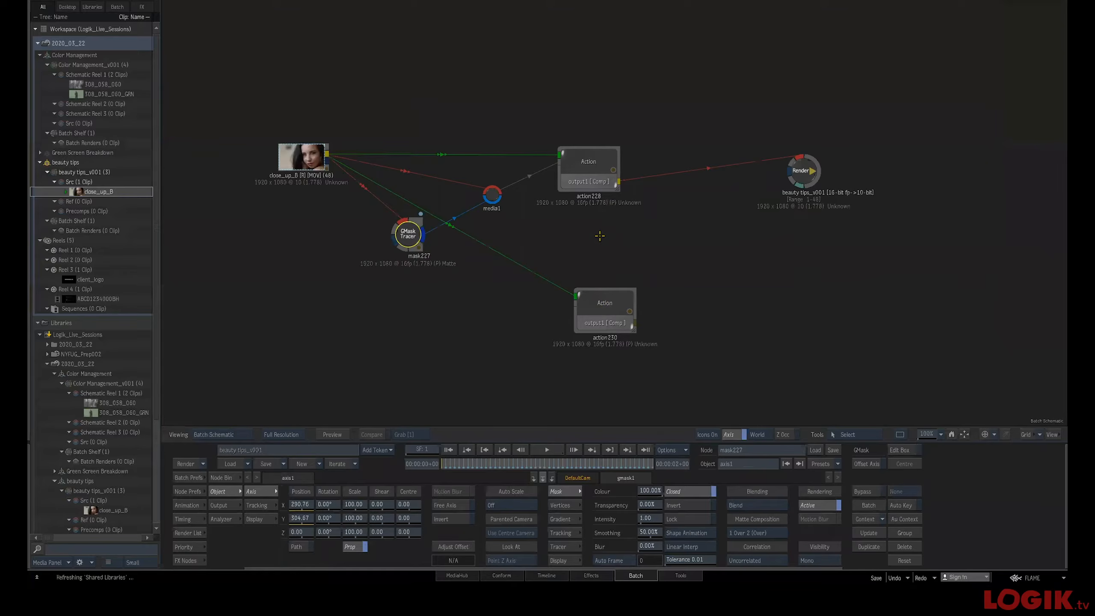
{"action": "left_click_drag", "start_coordinate": [392, 234], "coordinate": [389, 239]}
{"action": "double_click", "coordinate": [608, 307]}
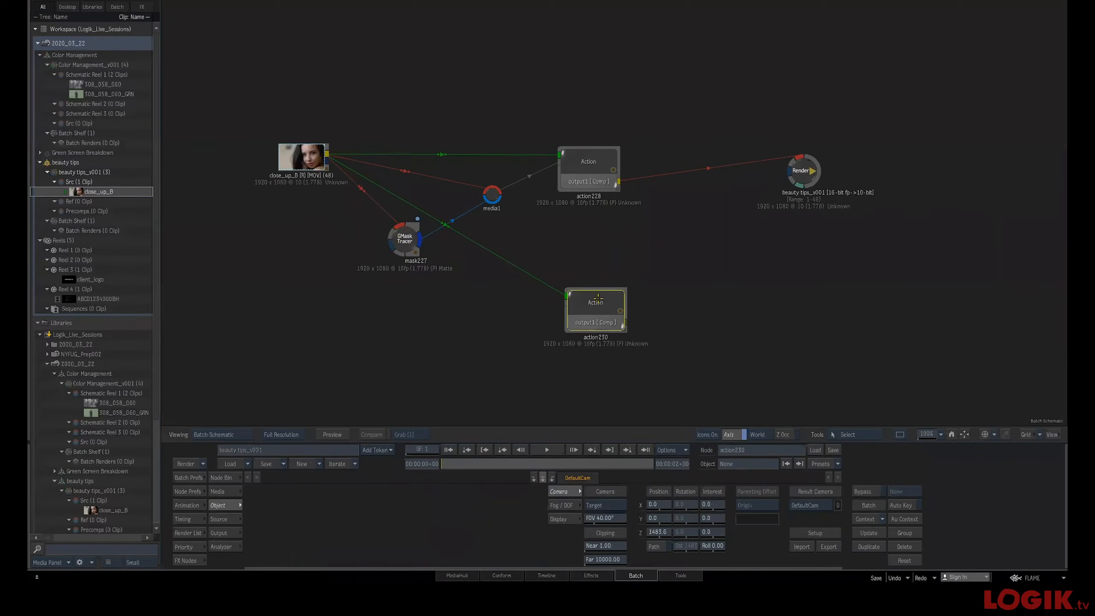
Add the close_up_B clip as a new surface in the second Action's schematic
{"action": "key", "text": "alt+g"}
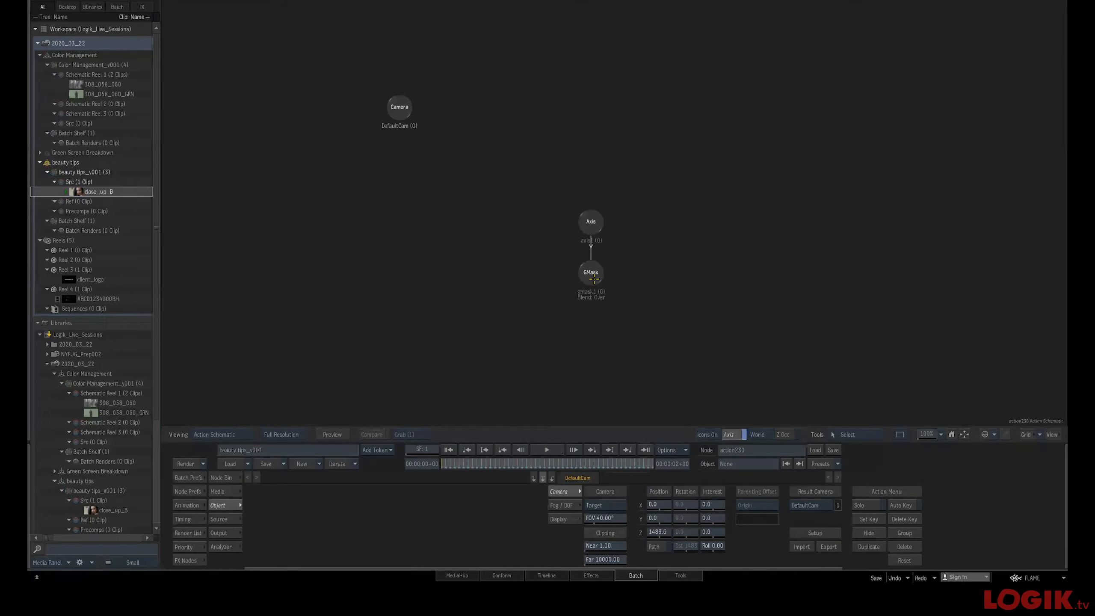
{"action": "left_click_drag", "start_coordinate": [654, 267], "coordinate": [638, 268]}
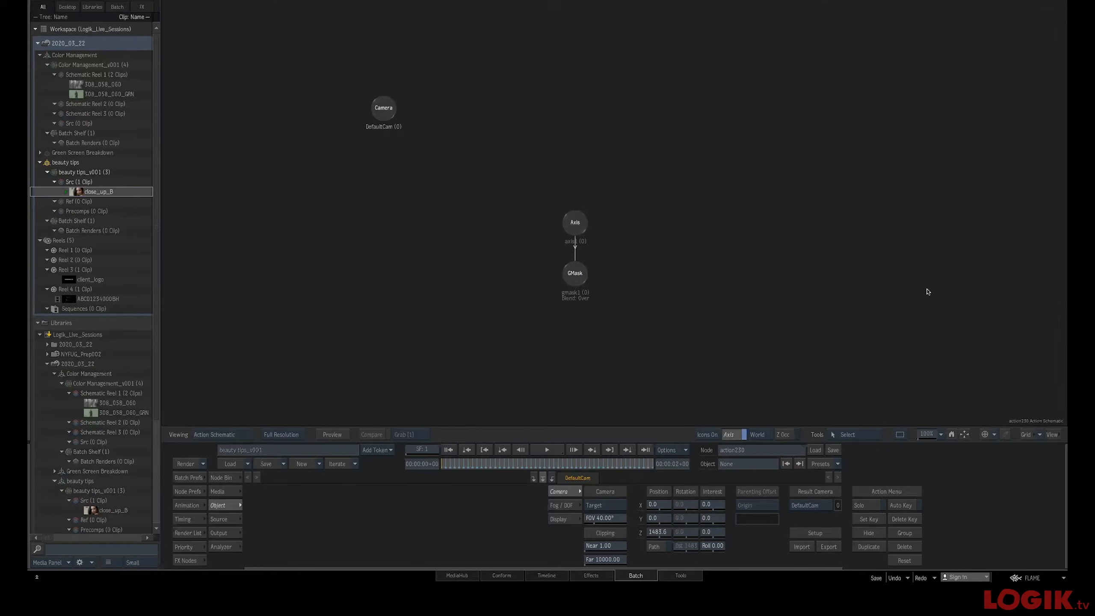
{"action": "left_click", "coordinate": [219, 476]}
{"action": "key", "text": "Escape"}
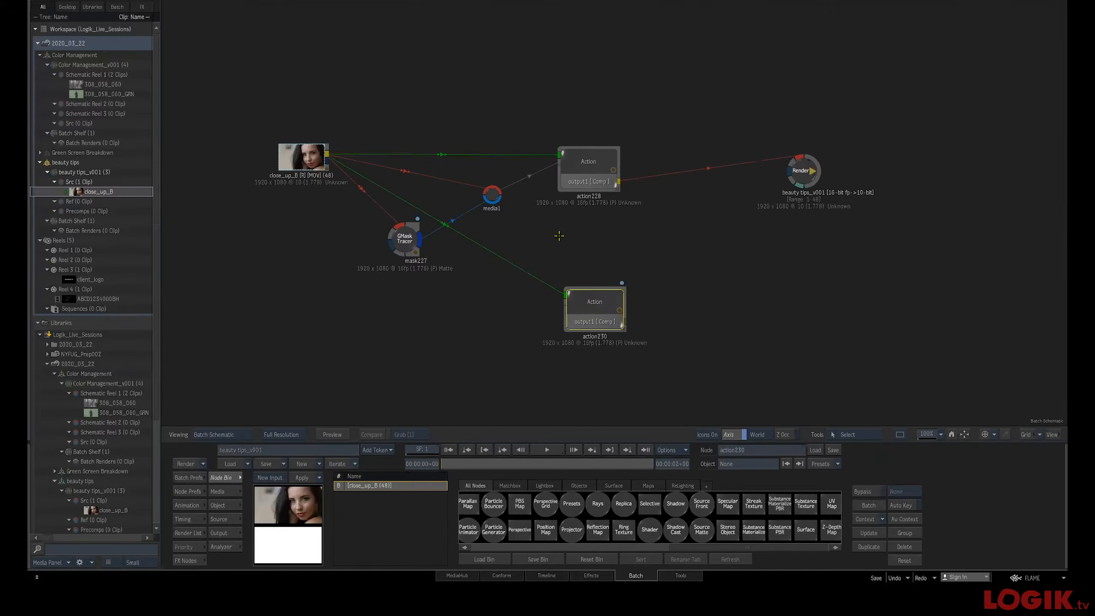
{"action": "double_click", "coordinate": [595, 302]}
{"action": "left_click_drag", "start_coordinate": [285, 503], "coordinate": [660, 274]}
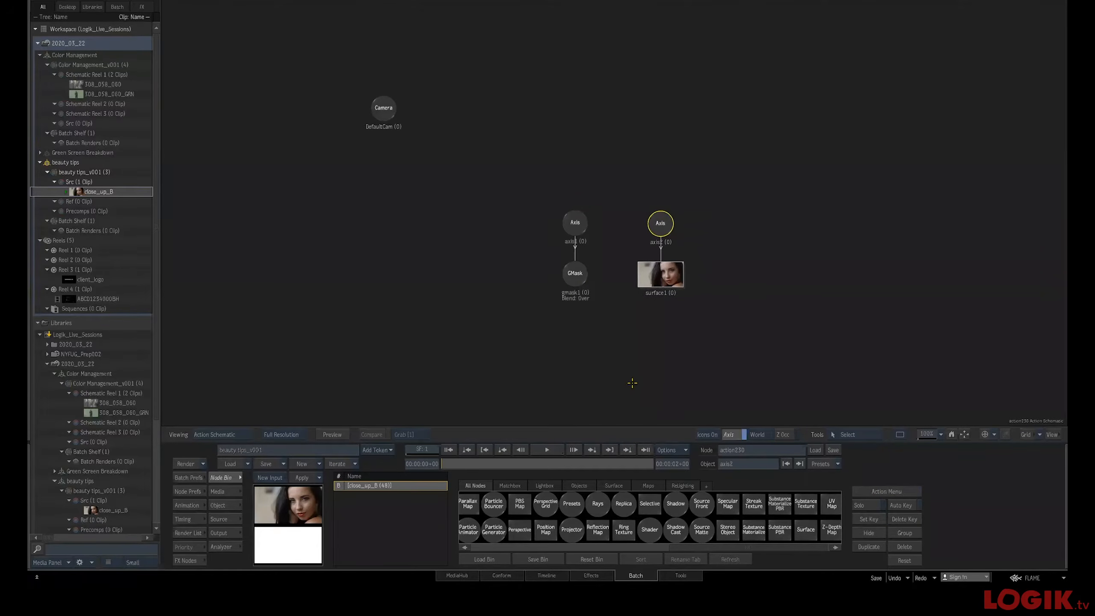
Link the GMask to the new clip surface and set the GMask to Invert
{"action": "left_click", "coordinate": [577, 274]}
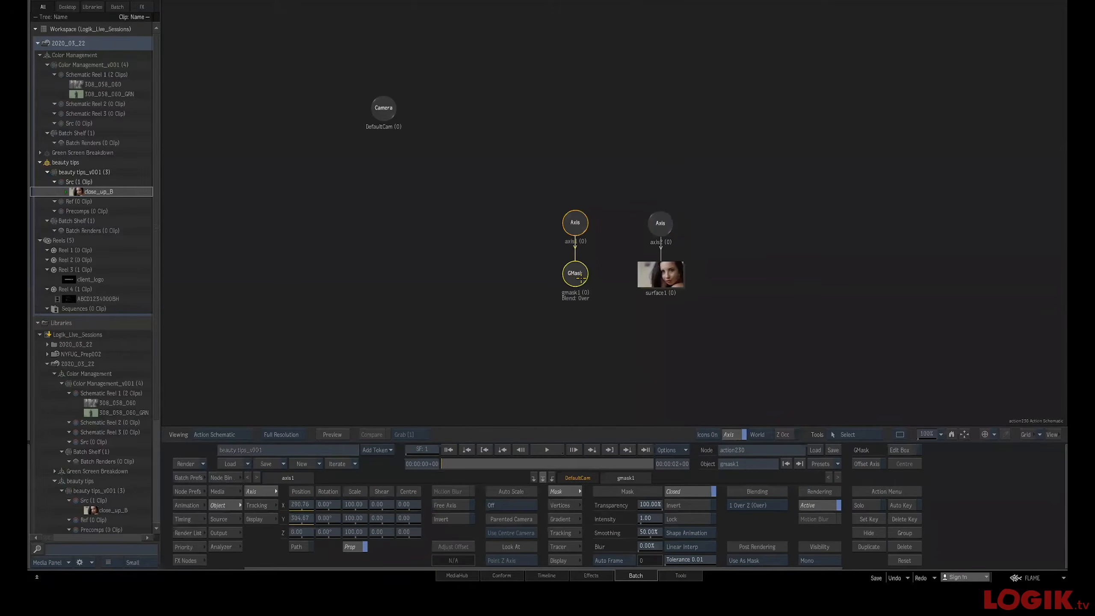
{"action": "key", "text": "alt+g"}
{"action": "left_click", "coordinate": [663, 276]}
{"action": "left_click", "coordinate": [690, 505]}
{"action": "key", "text": "F4"}
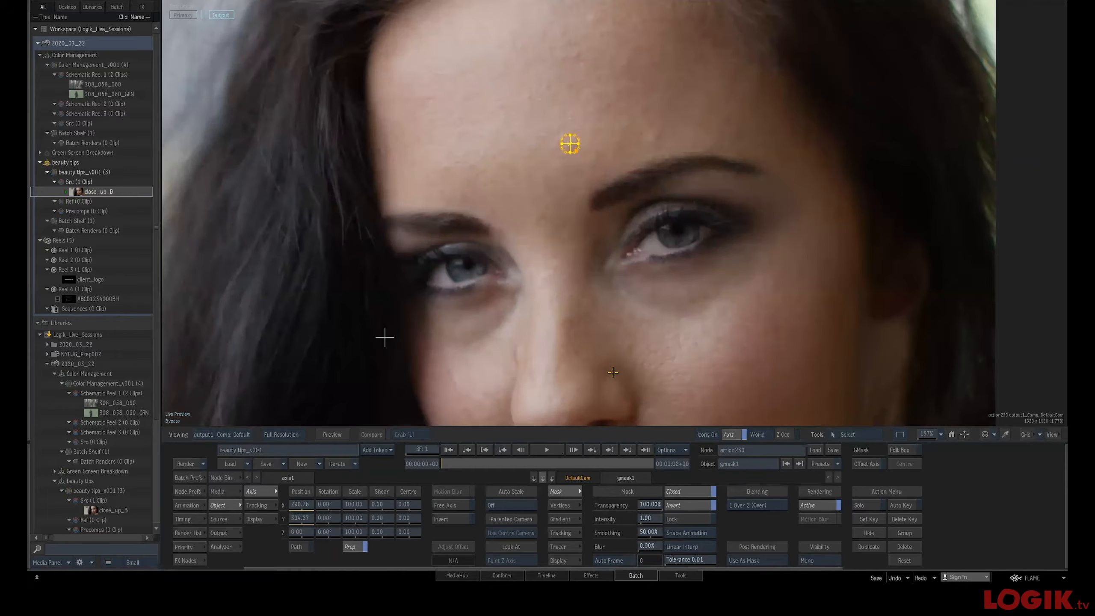
{"action": "left_click_drag", "start_coordinate": [577, 189], "coordinate": [660, 241]}
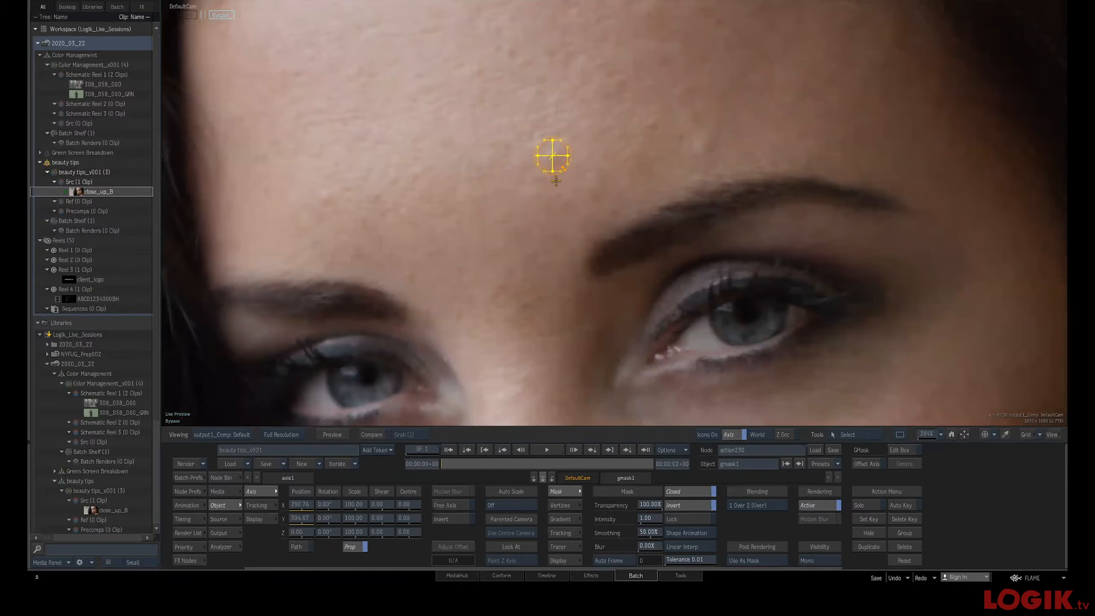
{"action": "key", "text": "F4"}
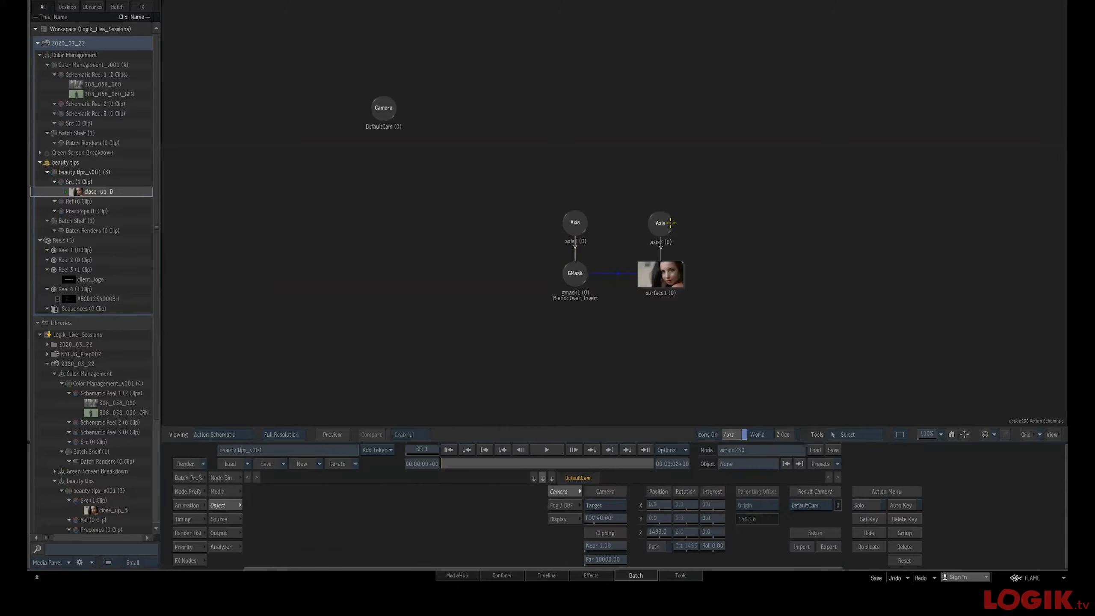
Move the surface's axis to about X 18, Y 15.81 so the skin patch covers the forehead mask area
{"action": "left_click", "coordinate": [660, 222]}
{"action": "key", "text": "F4"}
{"action": "left_click_drag", "start_coordinate": [635, 278], "coordinate": [620, 278]}
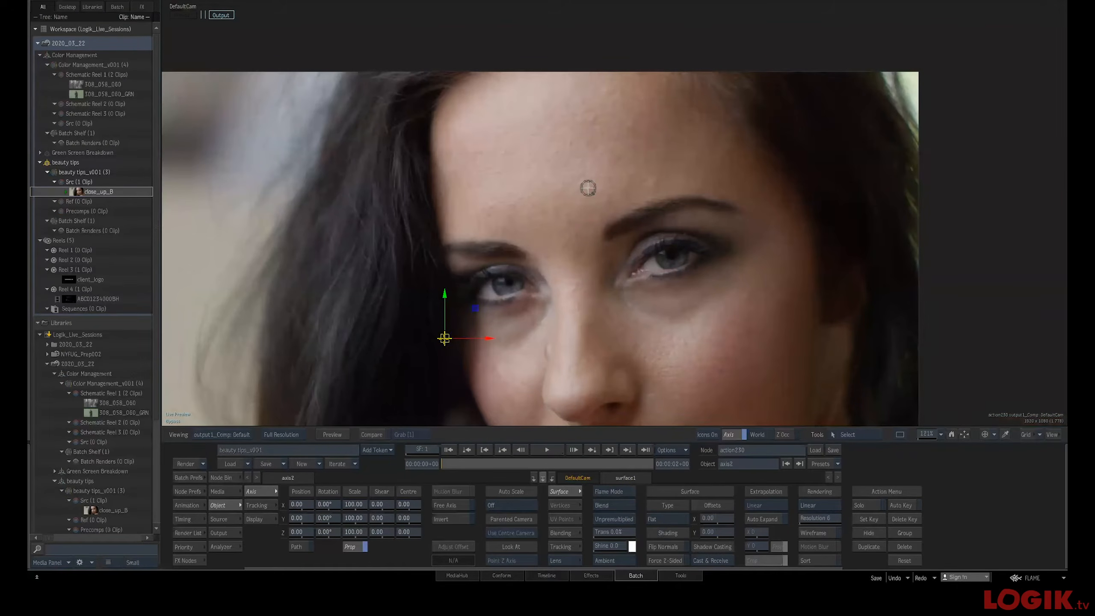
{"action": "left_click_drag", "start_coordinate": [444, 339], "coordinate": [514, 289]}
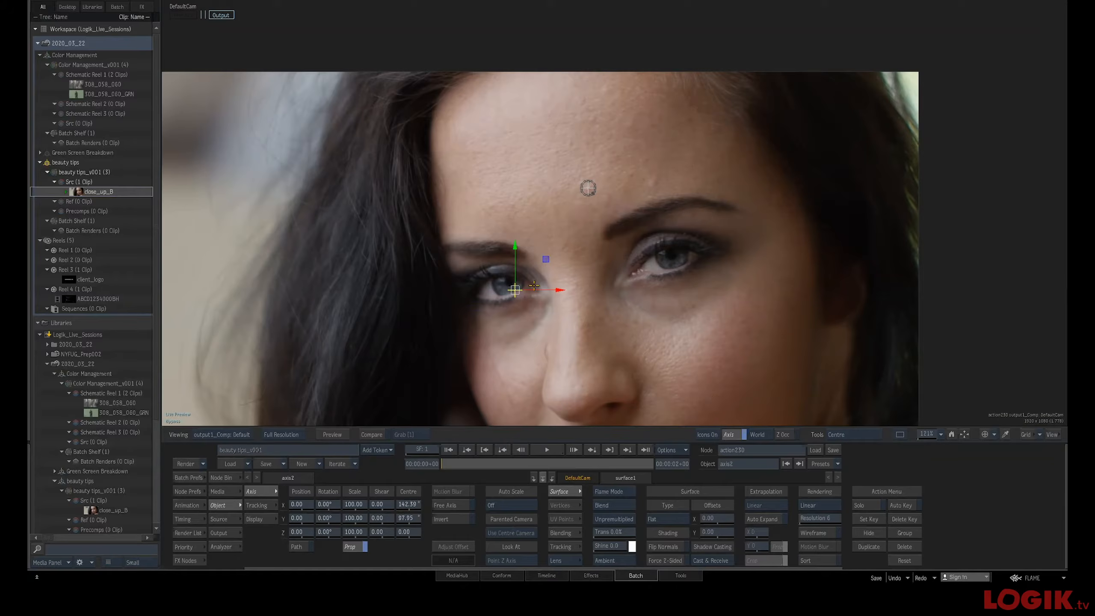
{"action": "left_click_drag", "start_coordinate": [514, 290], "coordinate": [670, 241]}
{"action": "left_click_drag", "start_coordinate": [525, 212], "coordinate": [609, 214]}
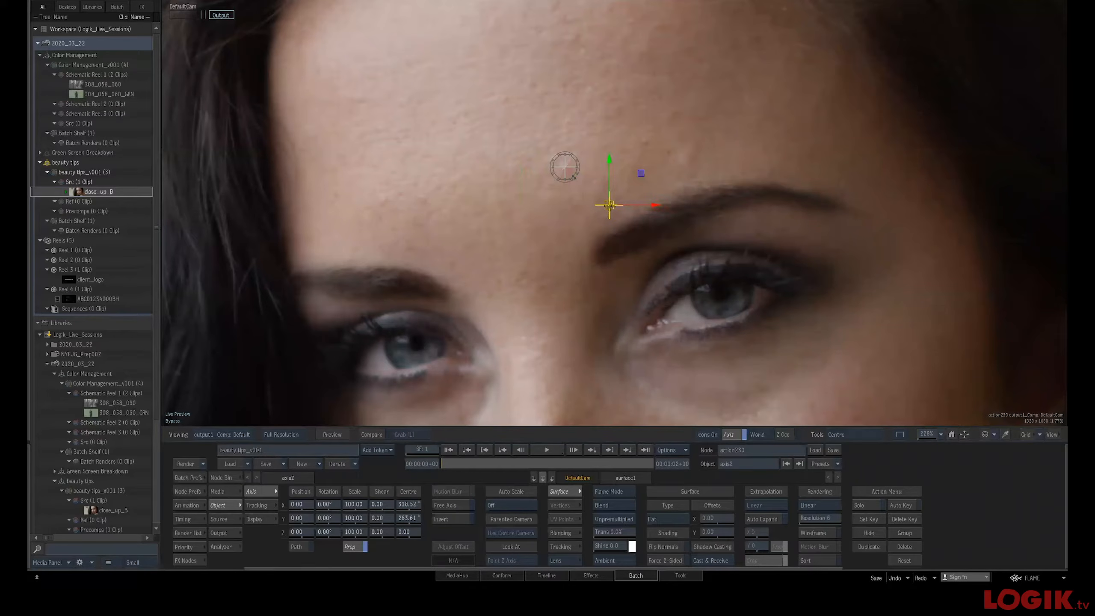
{"action": "left_click_drag", "start_coordinate": [610, 195], "coordinate": [606, 201]}
{"action": "key", "text": "c"}
{"action": "left_click_drag", "start_coordinate": [609, 192], "coordinate": [625, 178]}
{"action": "key", "text": "shift+i"}
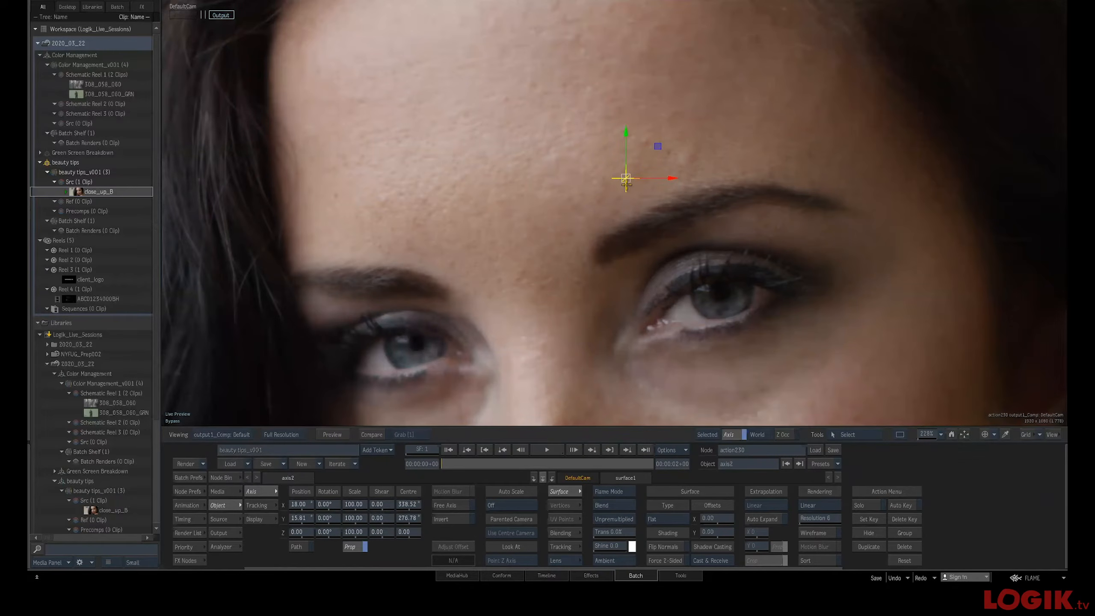
Set the GMask blur to about 51.40 to soften the patch edge and scrub through the clip
{"action": "key", "text": "F4"}
{"action": "left_click", "coordinate": [578, 278]}
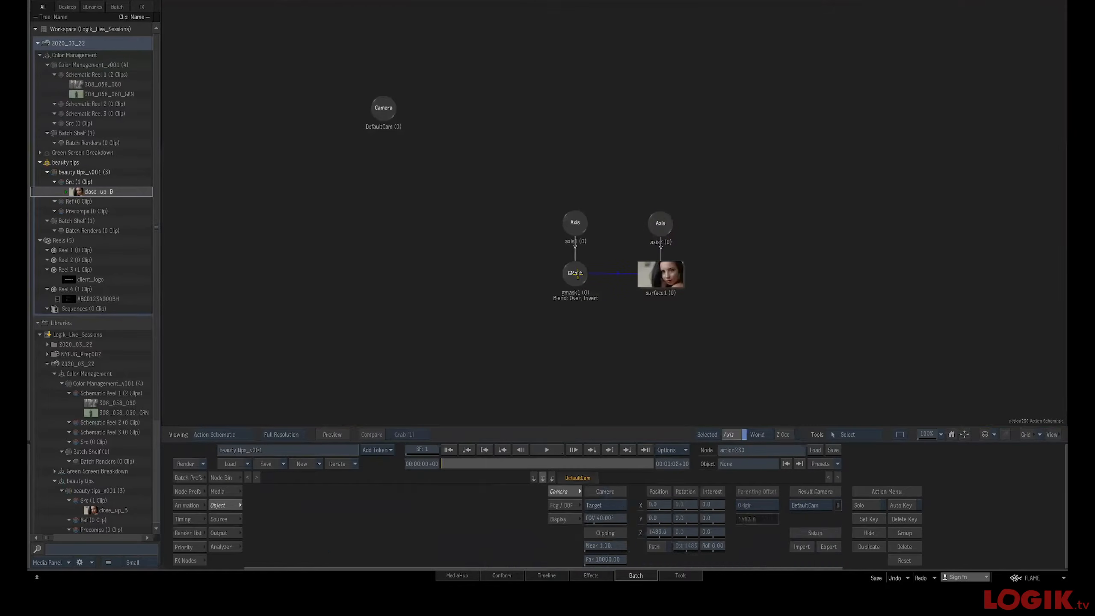
{"action": "key", "text": "F1"}
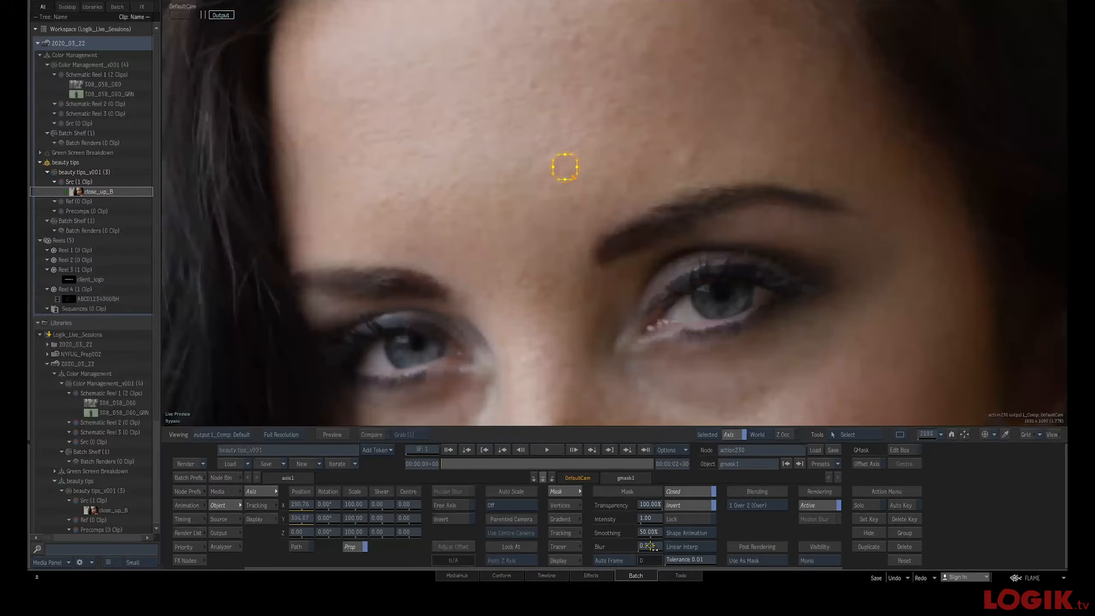
{"action": "key", "text": "shift+i"}
{"action": "left_click_drag", "start_coordinate": [649, 547], "coordinate": [788, 546]}
{"action": "left_click_drag", "start_coordinate": [453, 463], "coordinate": [316, 461]}
{"action": "key", "text": "F1"}
{"action": "key", "text": "F2"}
{"action": "key", "text": "F4"}
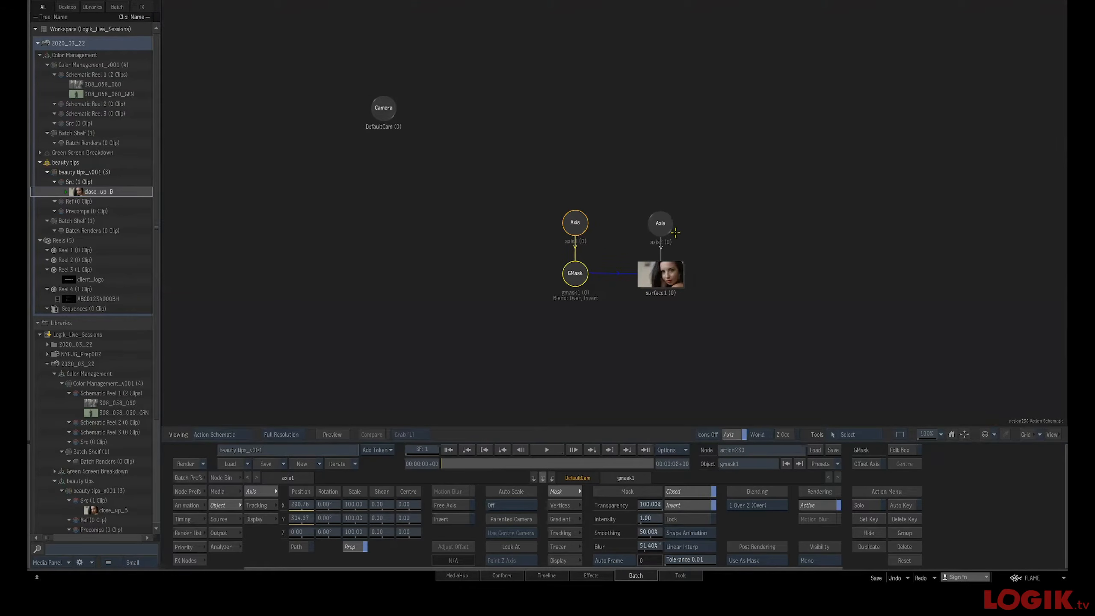
Examine the surface node's context-menu options in the Action schematic
{"action": "left_click_drag", "start_coordinate": [776, 302], "coordinate": [662, 248]}
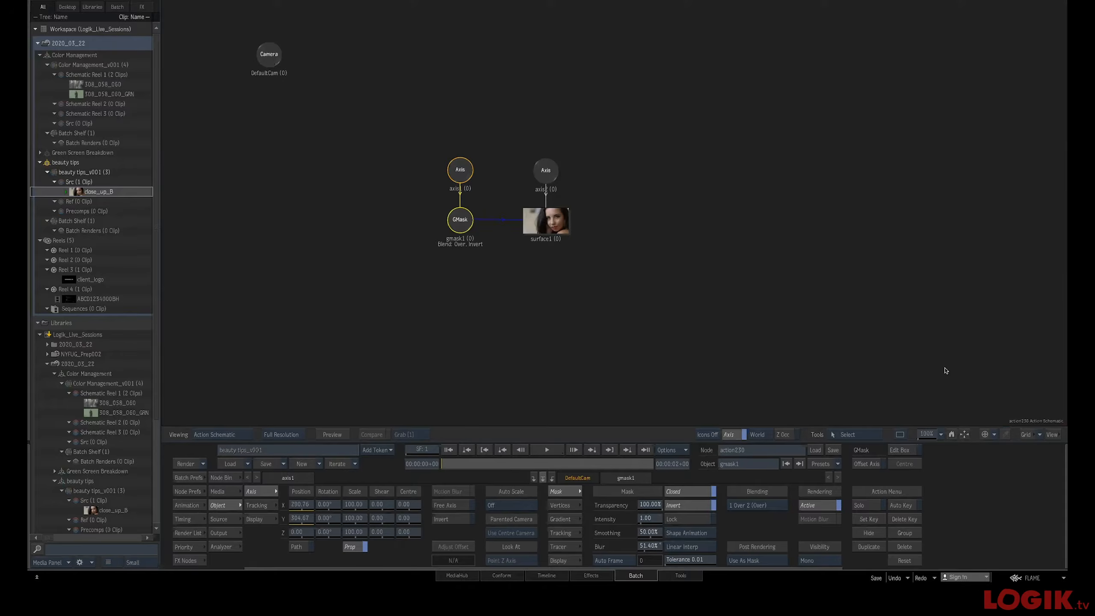
{"action": "mouse_move", "coordinate": [1060, 470]}
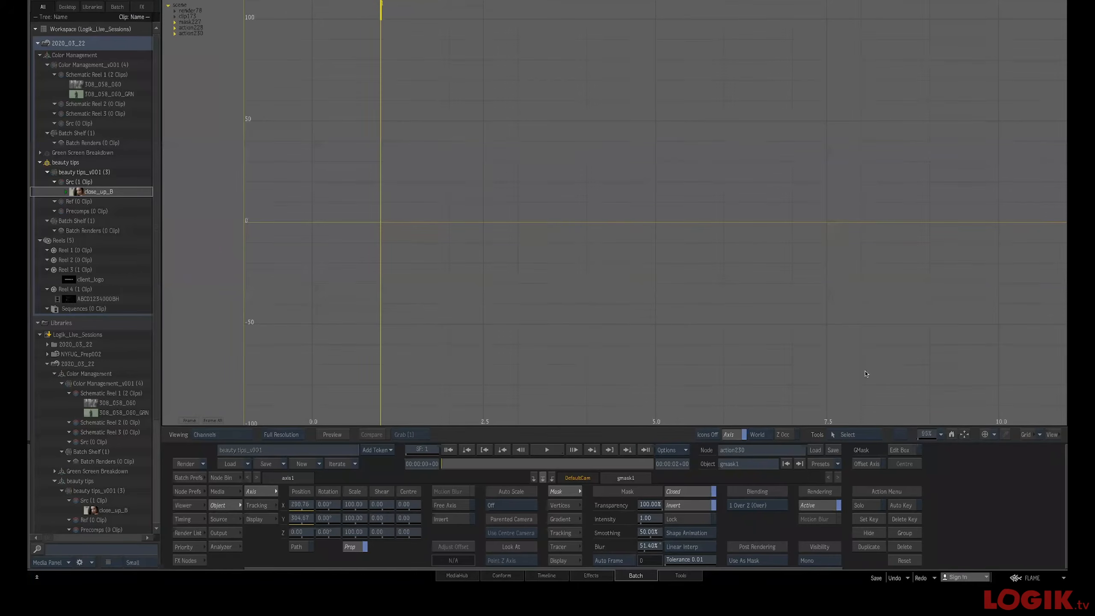
{"action": "key", "text": "F4"}
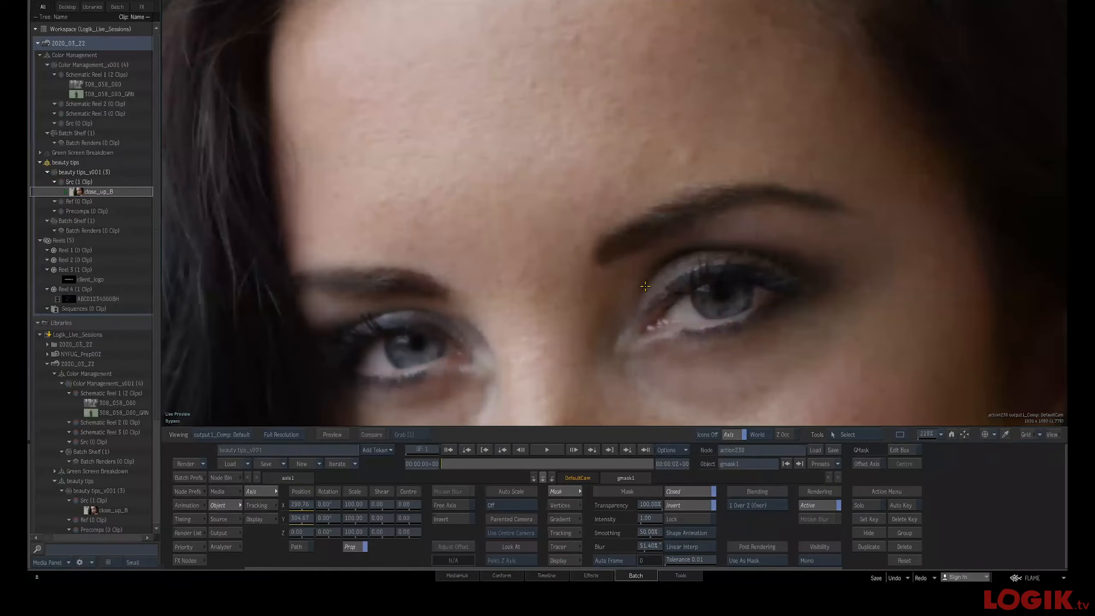
{"action": "key", "text": "F8"}
{"action": "left_click", "coordinate": [543, 177]}
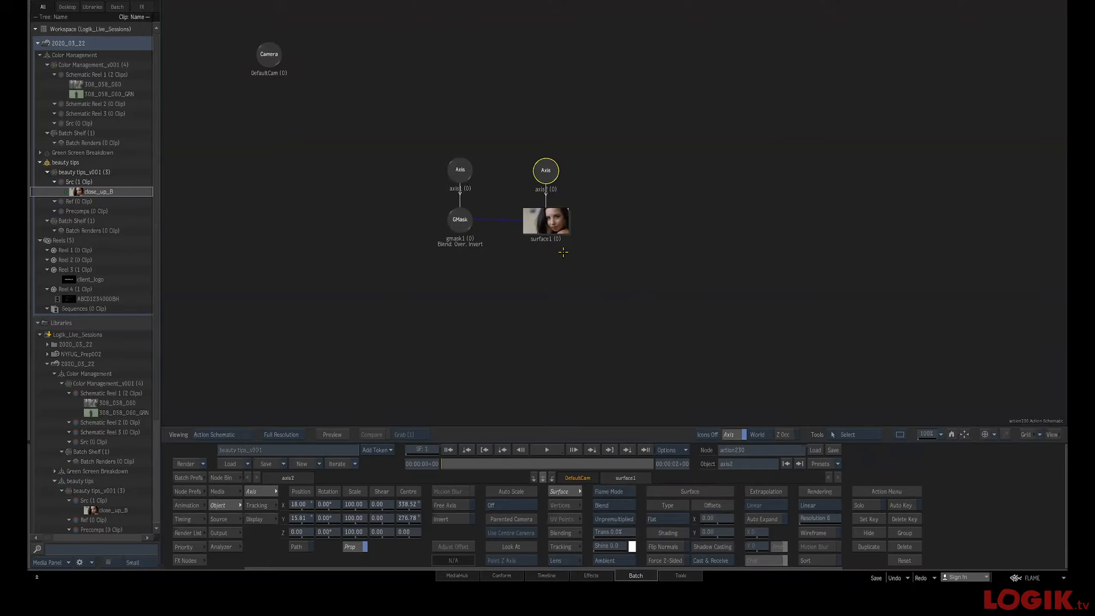
{"action": "left_click", "coordinate": [548, 230]}
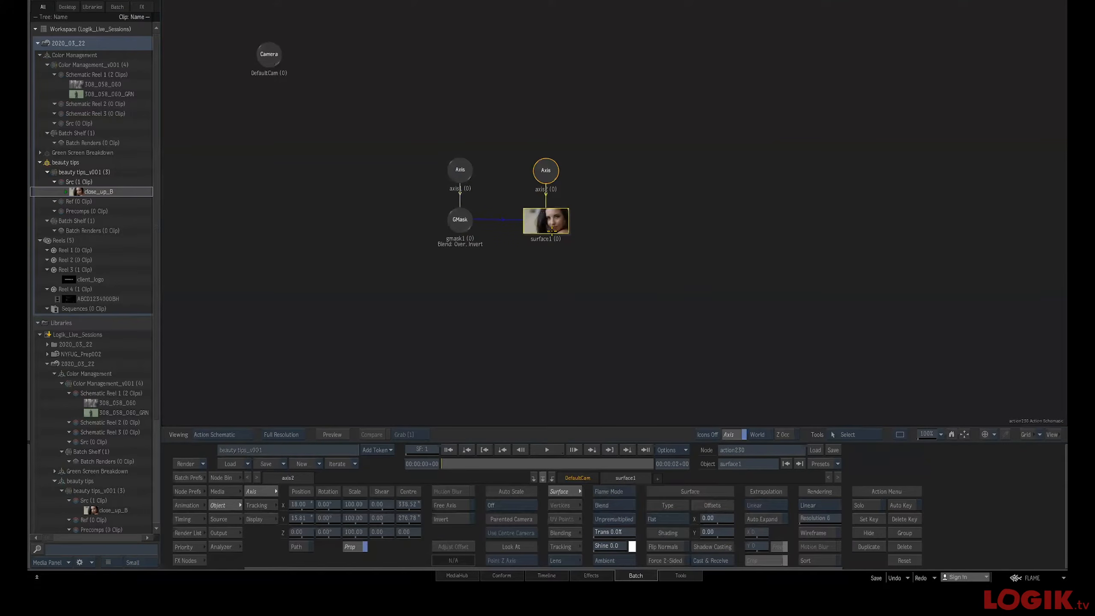
{"action": "left_click_drag", "start_coordinate": [549, 230], "coordinate": [547, 230]}
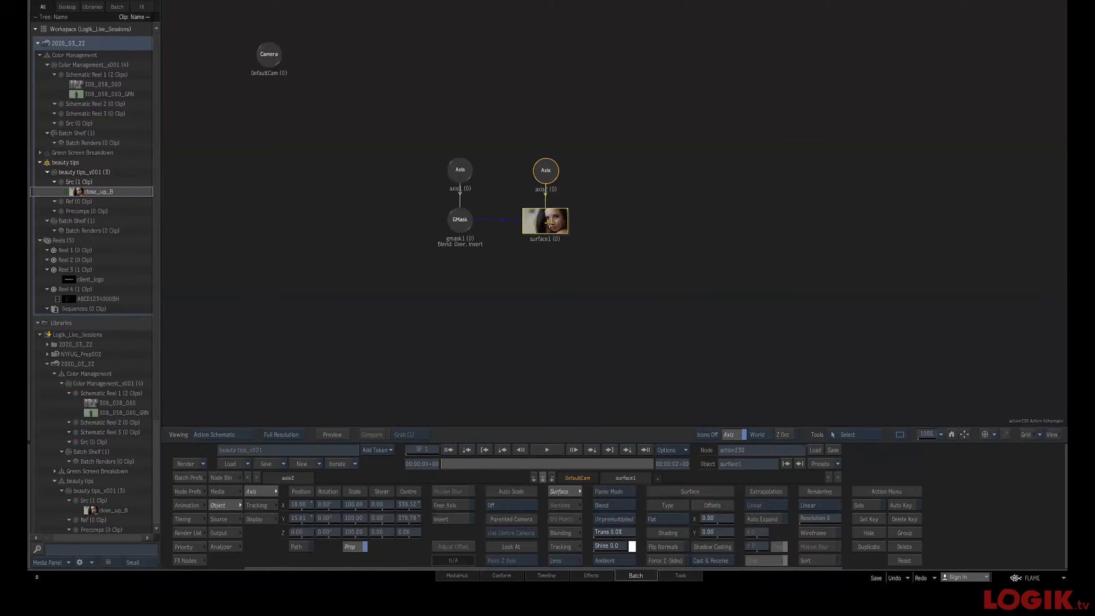
{"action": "left_click", "coordinate": [223, 476]}
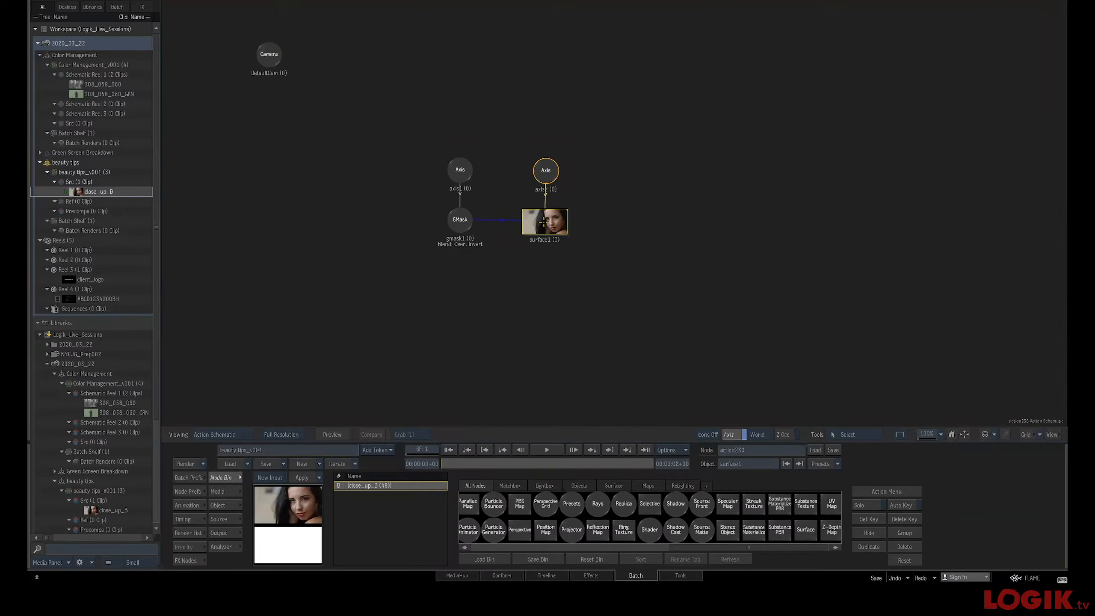
{"action": "right_click", "coordinate": [550, 220]}
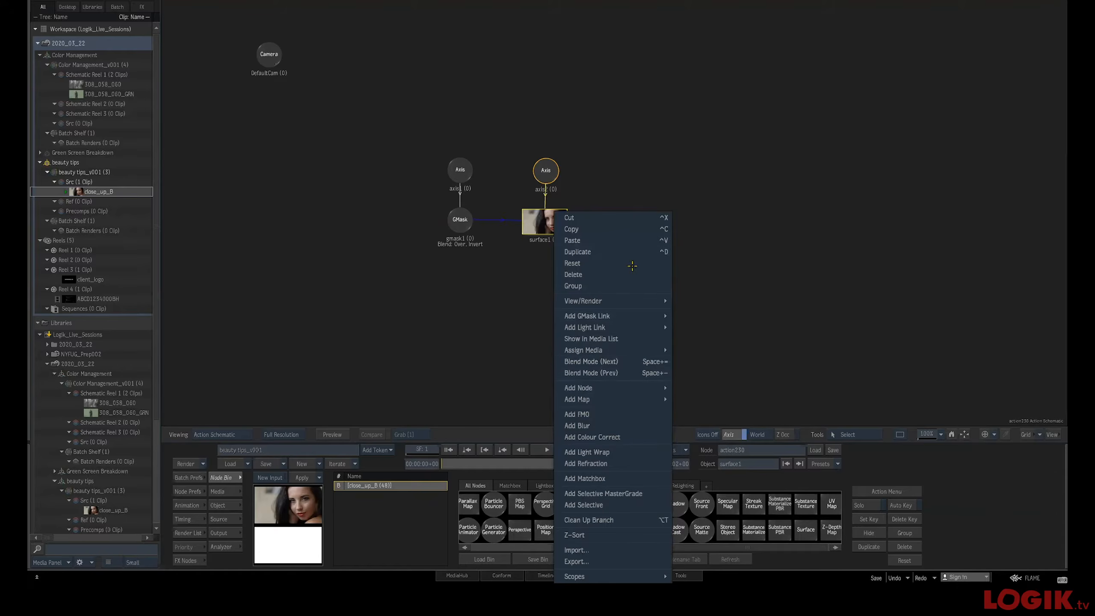
{"action": "mouse_move", "coordinate": [644, 348]}
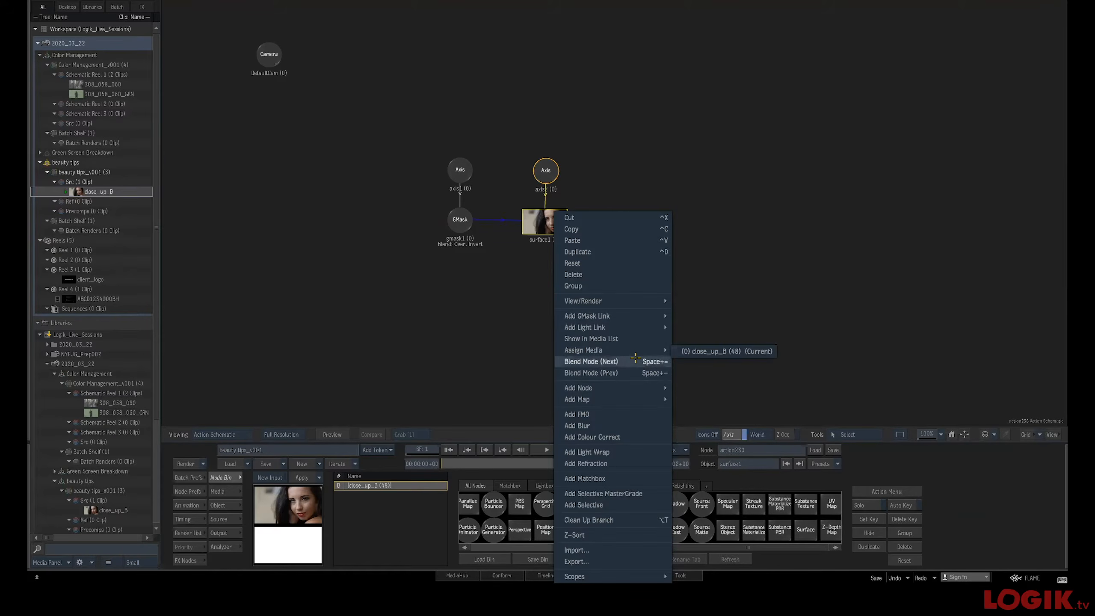
{"action": "mouse_move", "coordinate": [632, 320]}
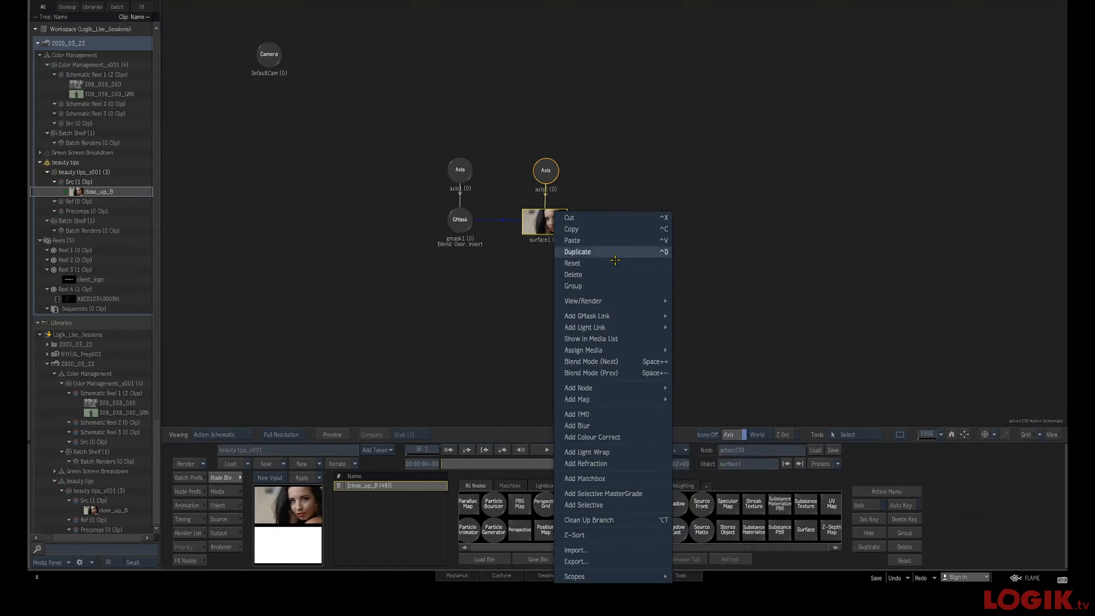
{"action": "left_click", "coordinate": [487, 362]}
{"action": "left_click", "coordinate": [509, 486]}
{"action": "right_click", "coordinate": [545, 226]}
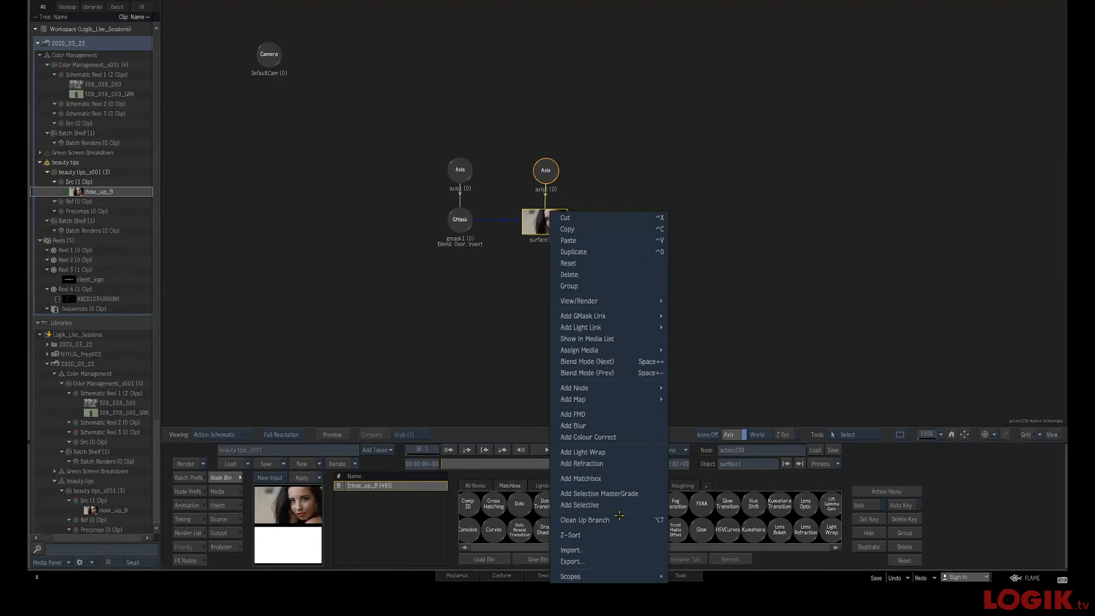
{"action": "left_click", "coordinate": [452, 398]}
{"action": "right_click", "coordinate": [545, 230]}
{"action": "left_click", "coordinate": [531, 265]}
{"action": "right_click", "coordinate": [528, 280]}
{"action": "left_click", "coordinate": [562, 274]}
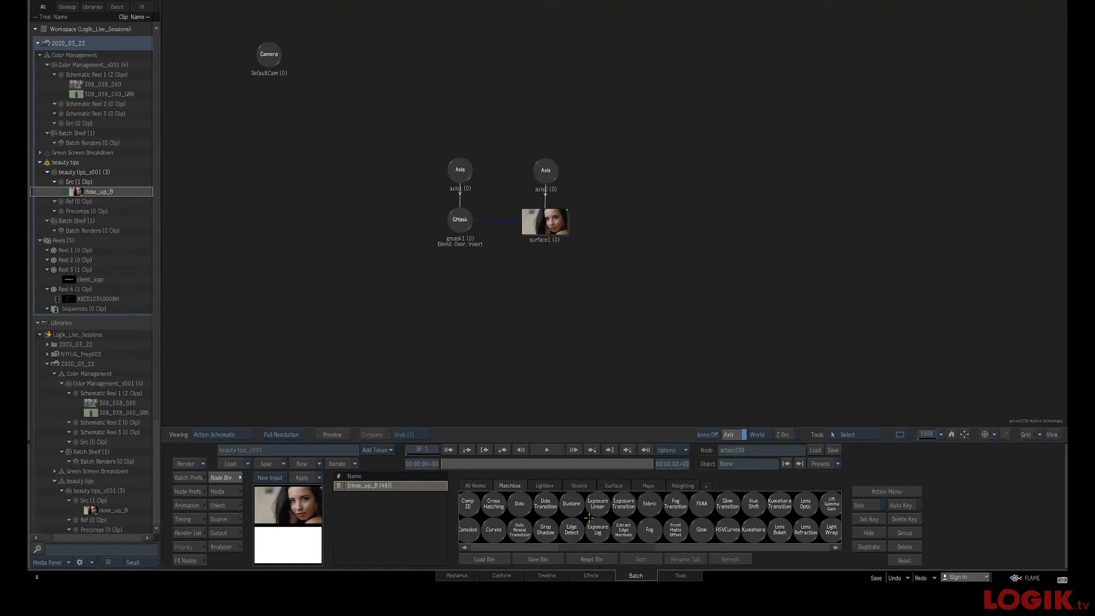
{"action": "right_click", "coordinate": [546, 224]}
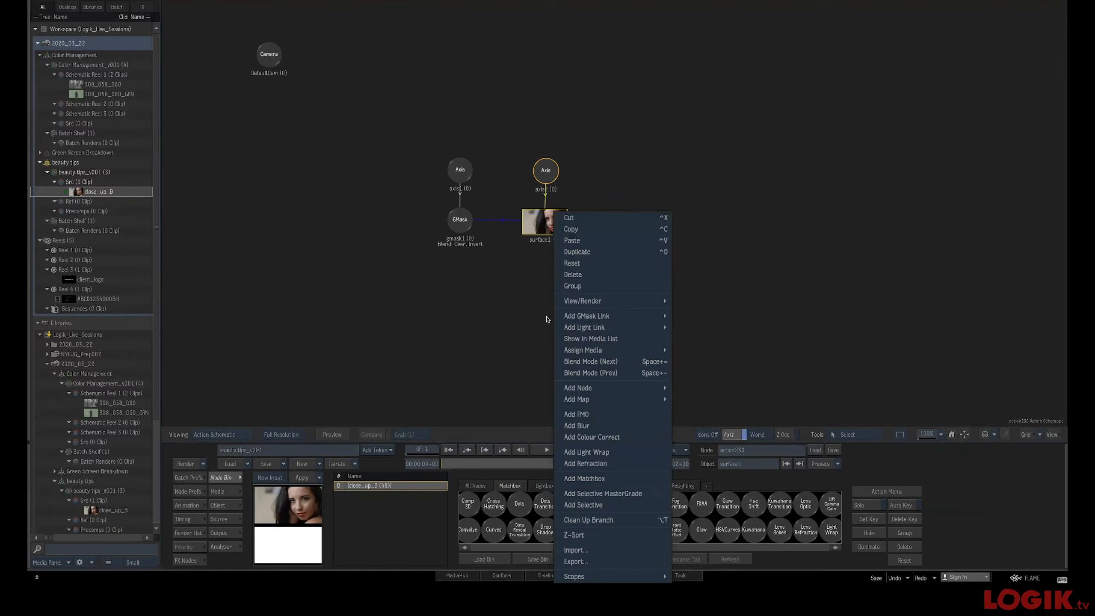
{"action": "left_click", "coordinate": [494, 350]}
{"action": "right_click", "coordinate": [511, 332]}
{"action": "left_click", "coordinate": [500, 332]}
{"action": "right_click", "coordinate": [492, 336]}
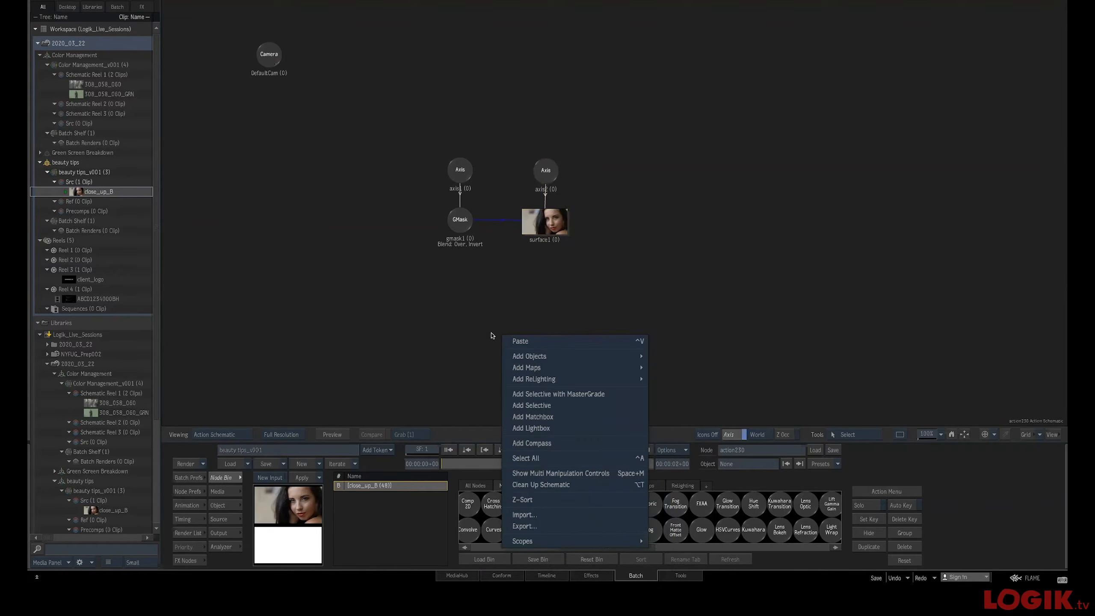
{"action": "left_click", "coordinate": [444, 344]}
{"action": "left_click", "coordinate": [548, 236]}
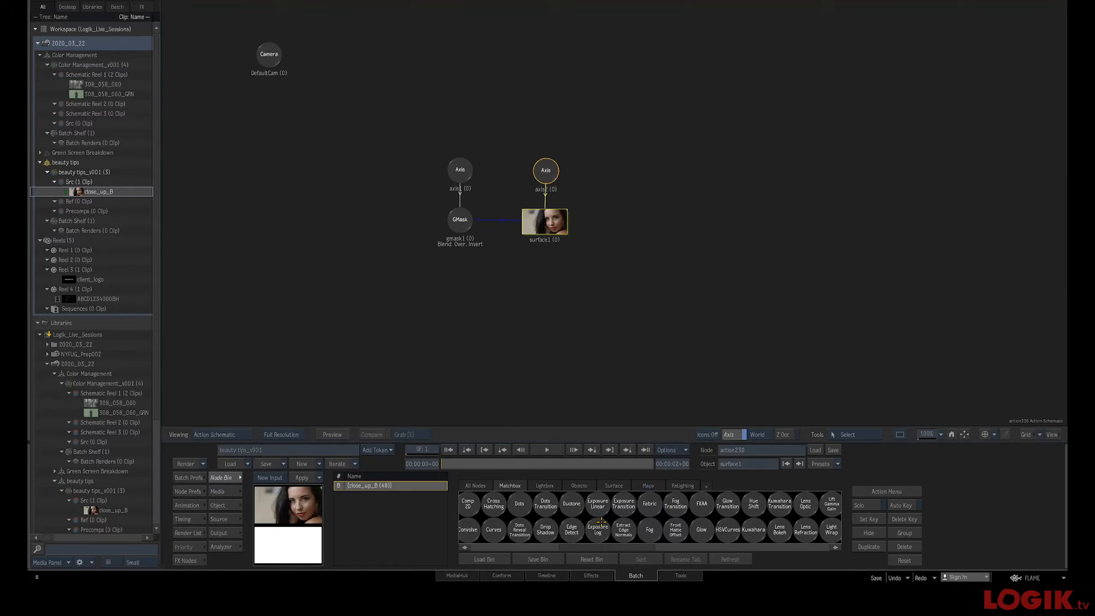
{"action": "scroll", "coordinate": [600, 521], "scroll_direction": "left", "scroll_amount": 5}
{"action": "double_click", "coordinate": [701, 527]}
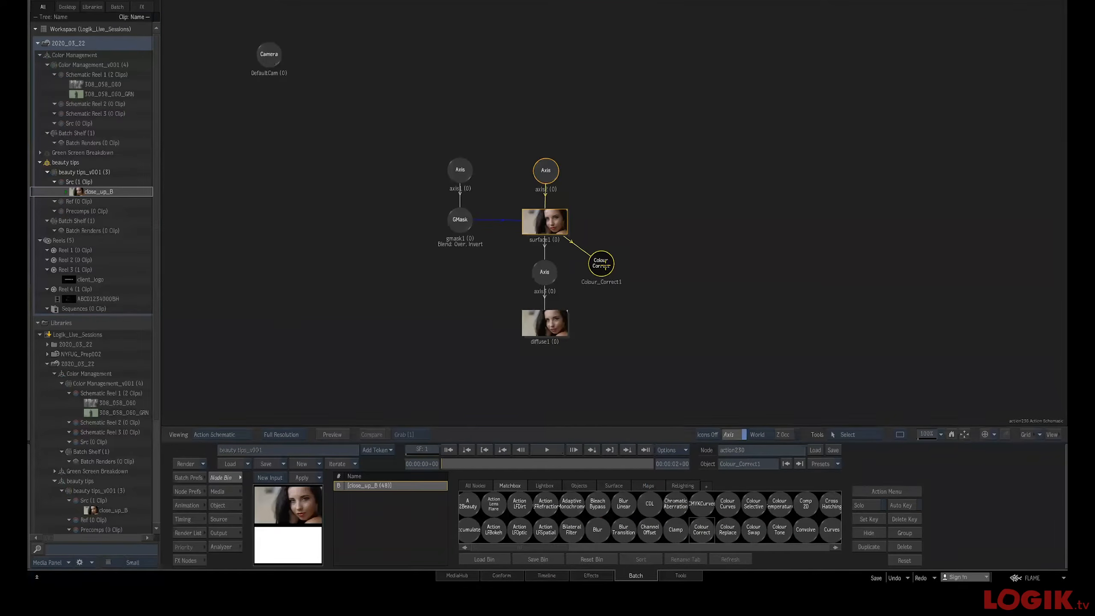
{"action": "key", "text": "Delete"}
{"action": "left_click", "coordinate": [601, 264]}
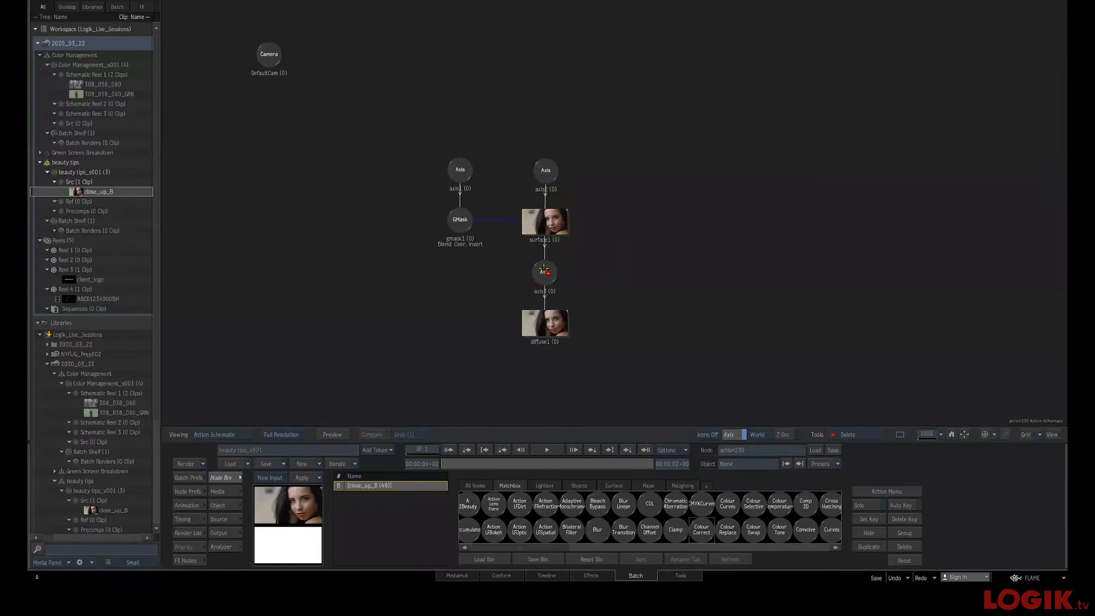
{"action": "left_click", "coordinate": [545, 272]}
{"action": "left_click", "coordinate": [544, 323]}
{"action": "key", "text": "Escape"}
Add a Colour Correct to the clip surface
{"action": "left_click", "coordinate": [528, 208]}
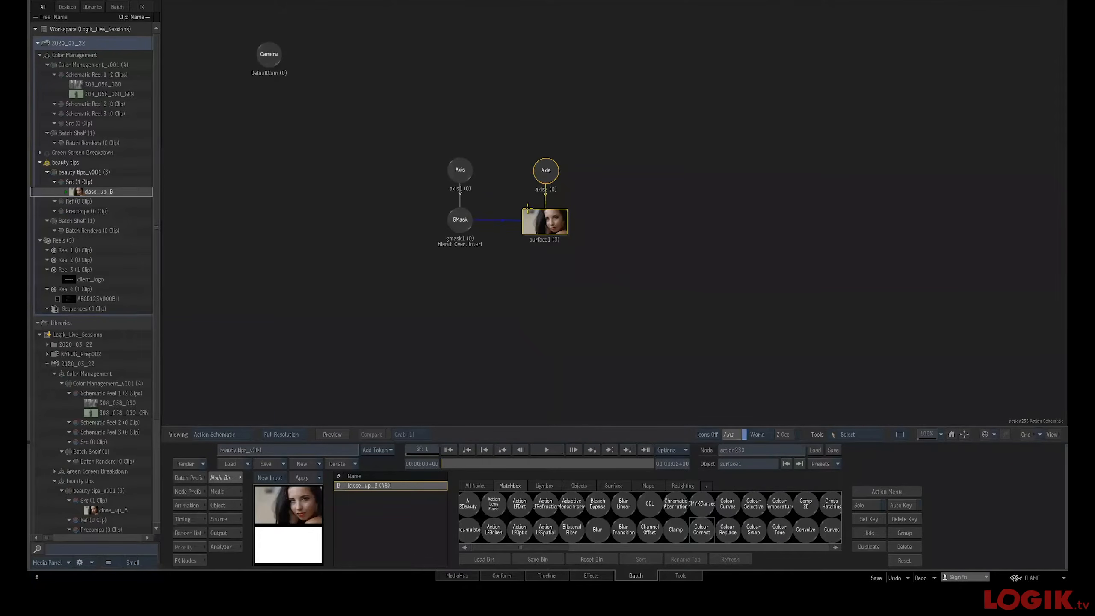
{"action": "right_click", "coordinate": [546, 219]}
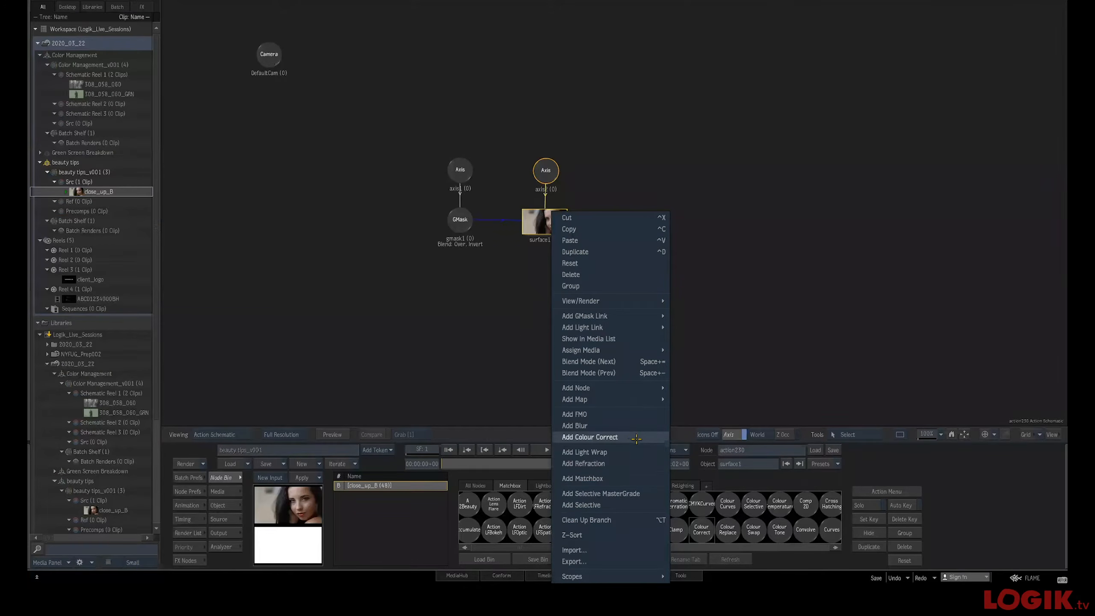
{"action": "left_click", "coordinate": [636, 438]}
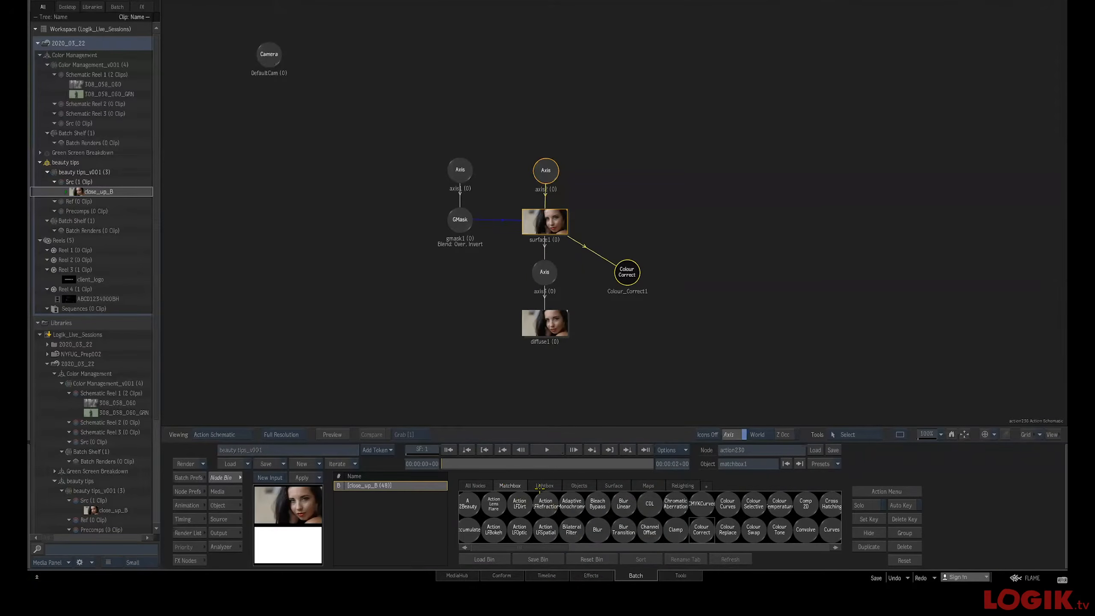
Examine the Matchbox node bin and the Colour Correct node's context menu in the Action schematic
{"action": "left_click", "coordinate": [475, 486]}
{"action": "left_click", "coordinate": [505, 486]}
{"action": "right_click", "coordinate": [609, 312]}
{"action": "left_click", "coordinate": [602, 297]}
{"action": "right_click", "coordinate": [598, 290]}
Switch to Finder and go to the folder /opt/Autodesk/presets
{"action": "key", "text": "super+Tab"}
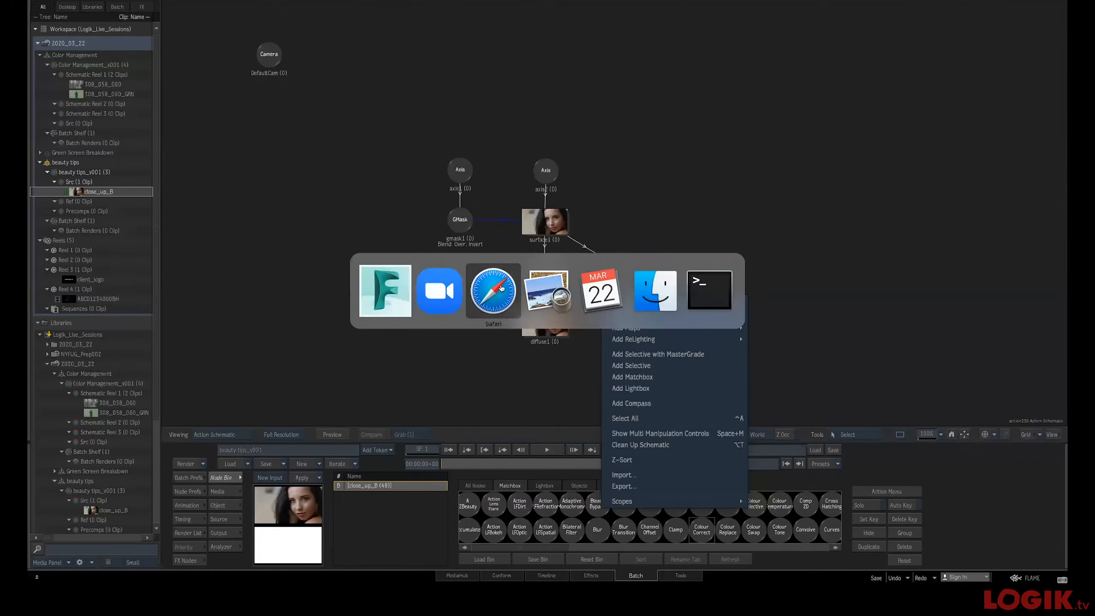
{"action": "left_click", "coordinate": [650, 291]}
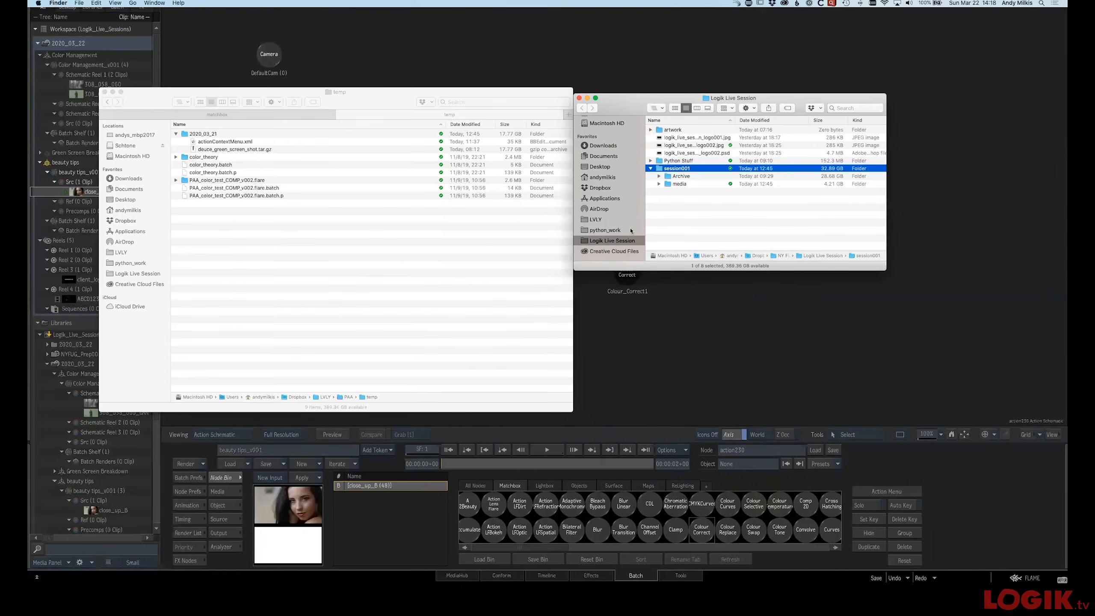
{"action": "left_click", "coordinate": [707, 232]}
{"action": "left_click_drag", "start_coordinate": [626, 111], "coordinate": [547, 109]}
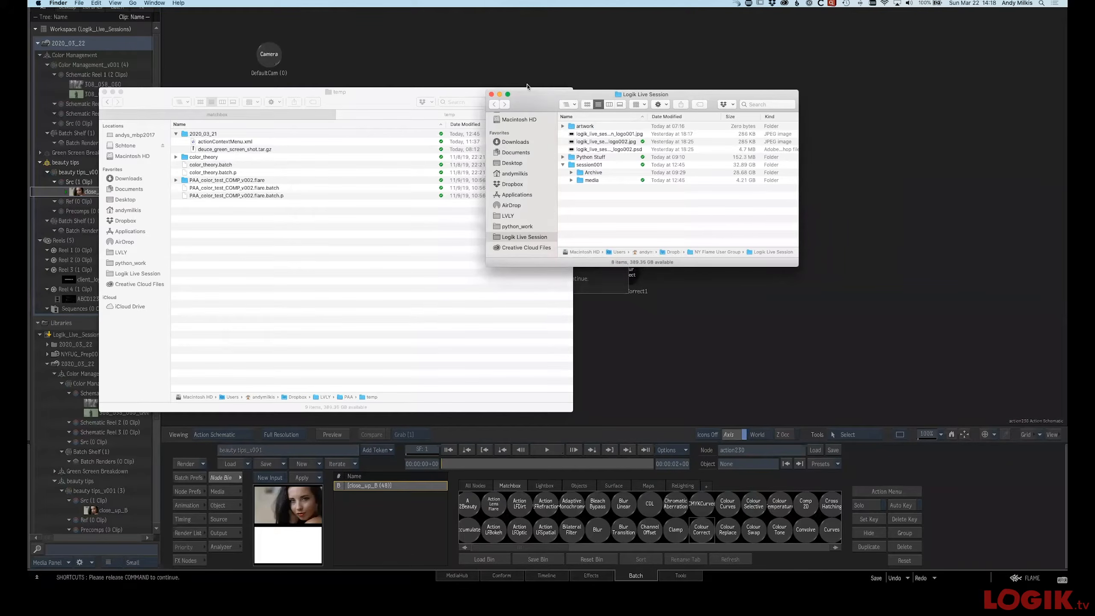
{"action": "key", "text": "super+shift+g"}
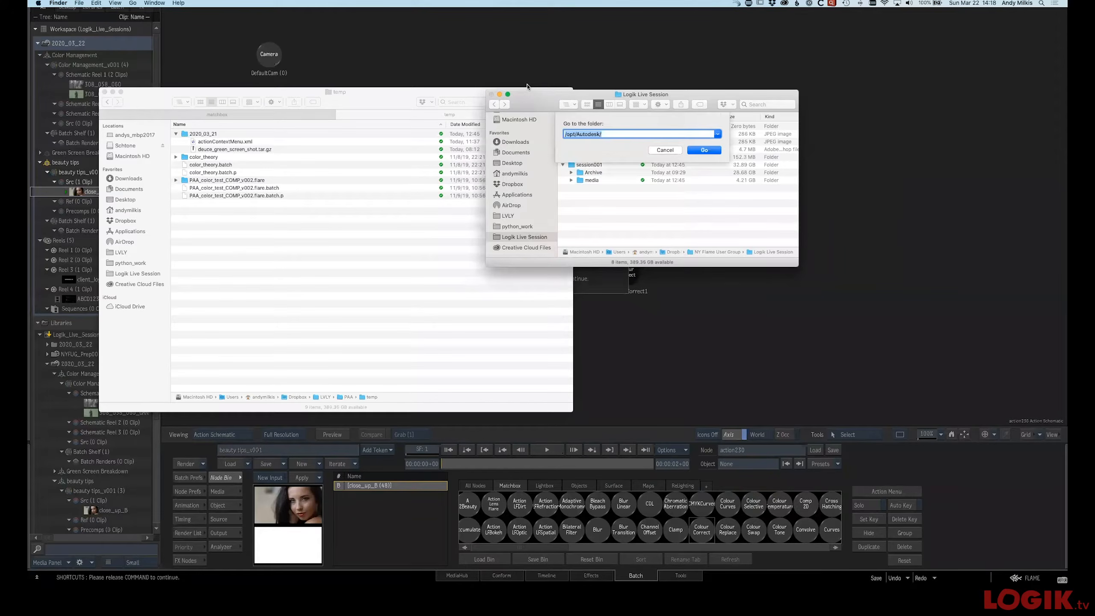
{"action": "left_click", "coordinate": [133, 3]}
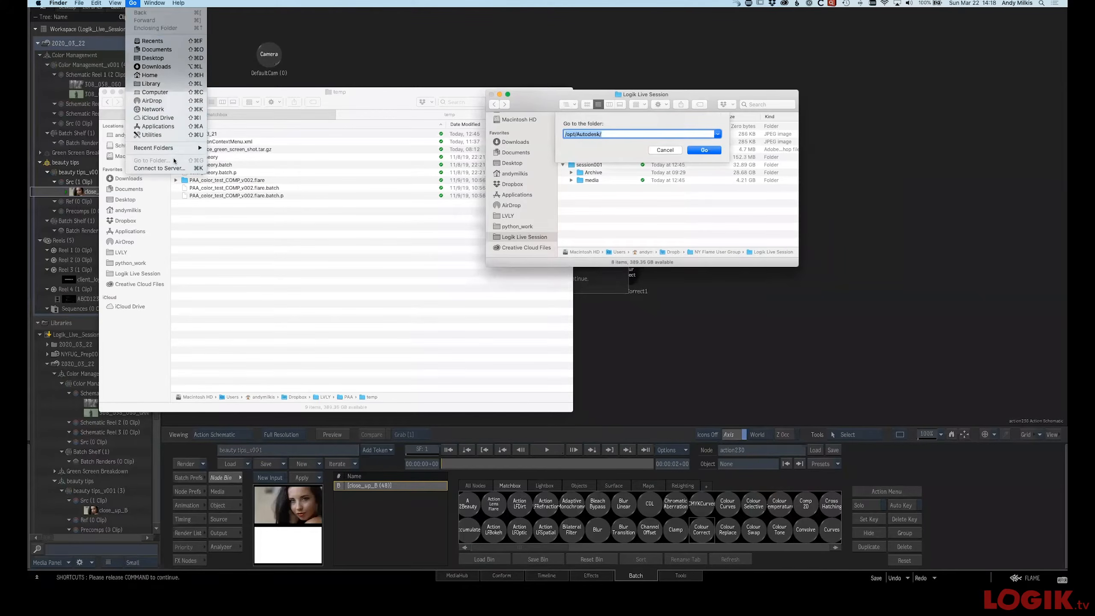
{"action": "left_click", "coordinate": [677, 147]}
{"action": "left_click", "coordinate": [609, 133]}
{"action": "type", "text": "presets/"}
{"action": "key", "text": "Return"}
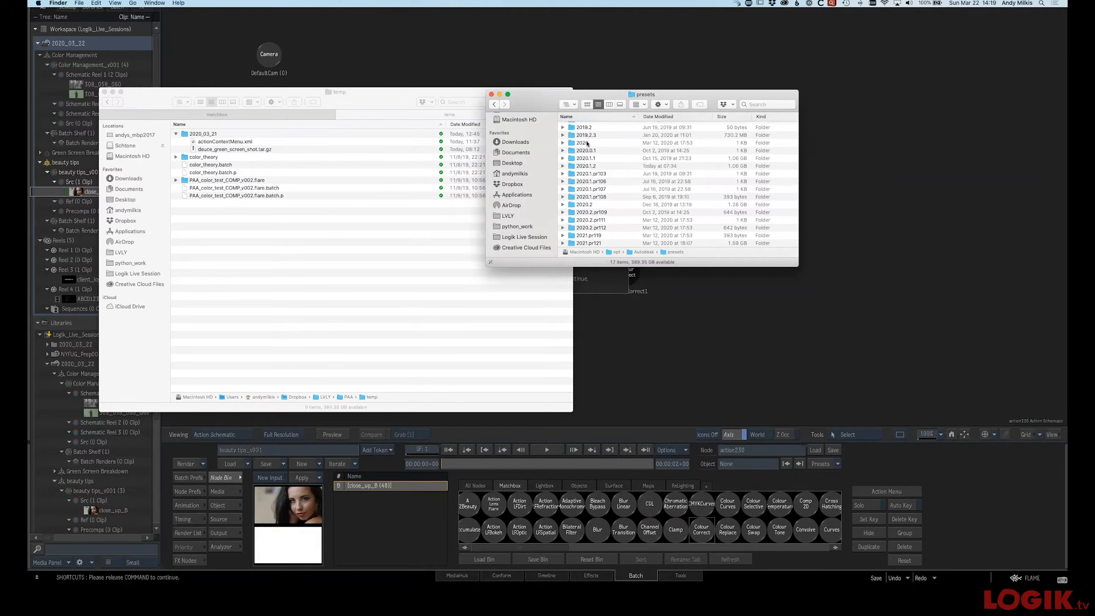
Open actionContextMenu.xml from the 2020.1.2 action contextmenu folder in BBEdit
{"action": "double_click", "coordinate": [585, 166]}
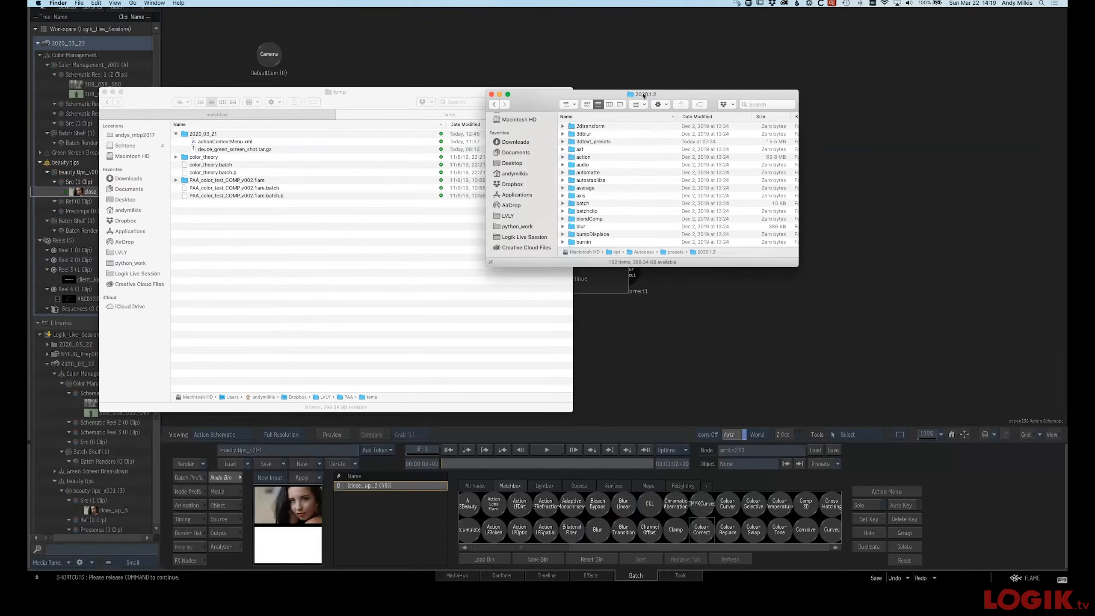
{"action": "double_click", "coordinate": [587, 158]}
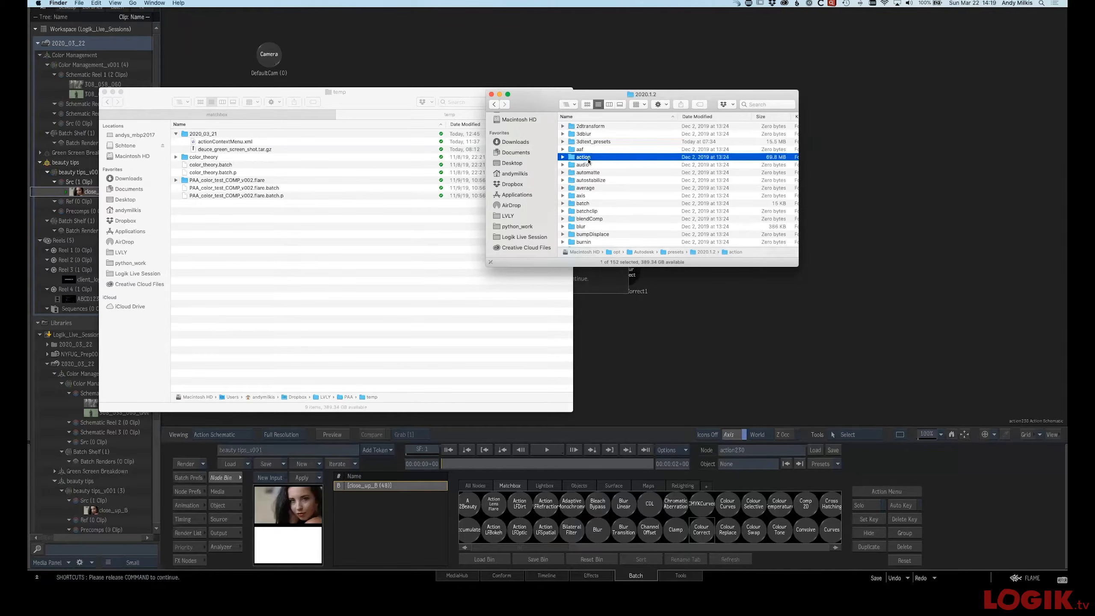
{"action": "left_click", "coordinate": [562, 125]}
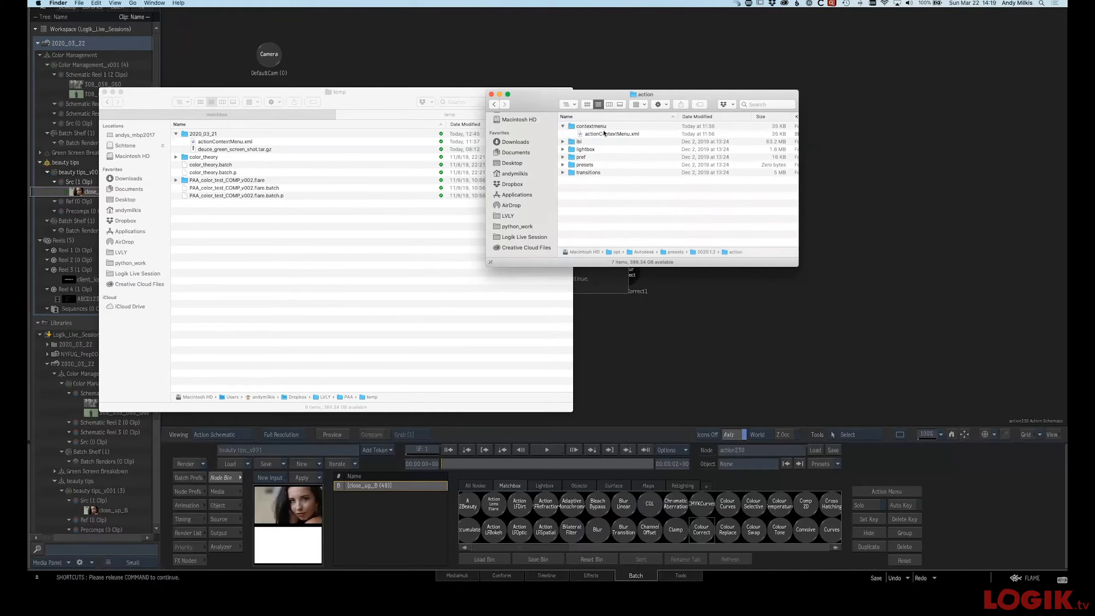
{"action": "left_click", "coordinate": [605, 134]}
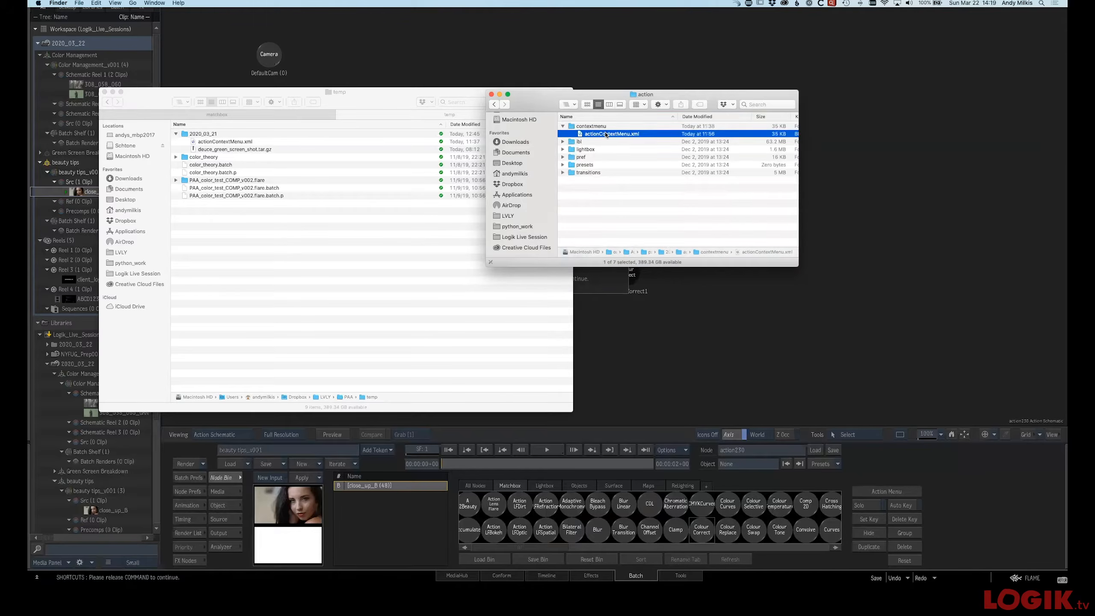
{"action": "key", "text": "super+o"}
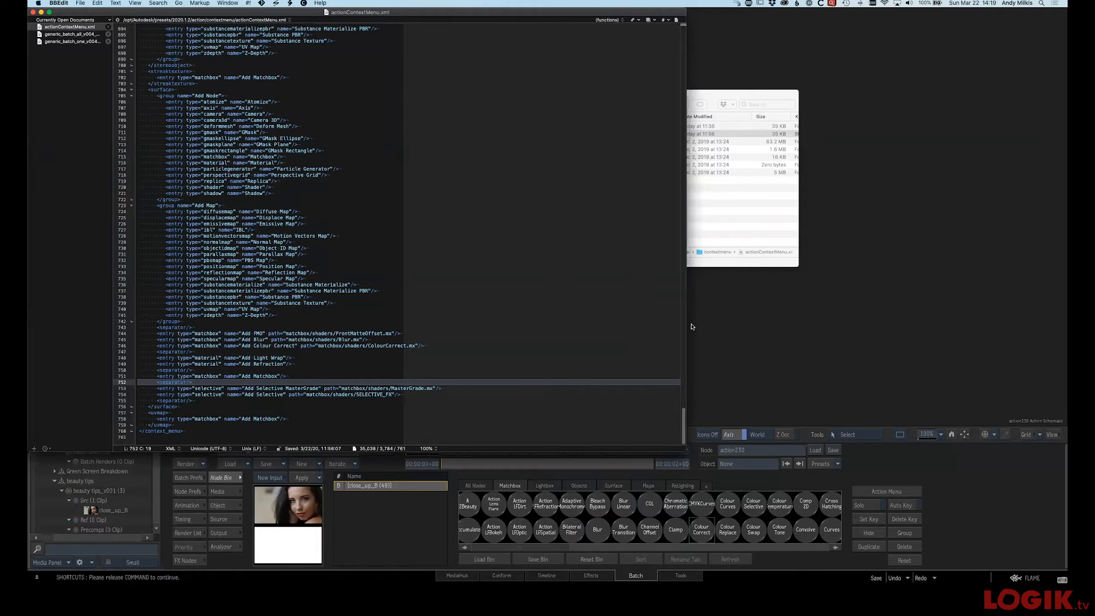
Scroll through the XML to examine the context-menu entries for surfaces, including the Add Colour Correct matchbox entry
{"action": "left_click_drag", "start_coordinate": [683, 427], "coordinate": [668, 90]}
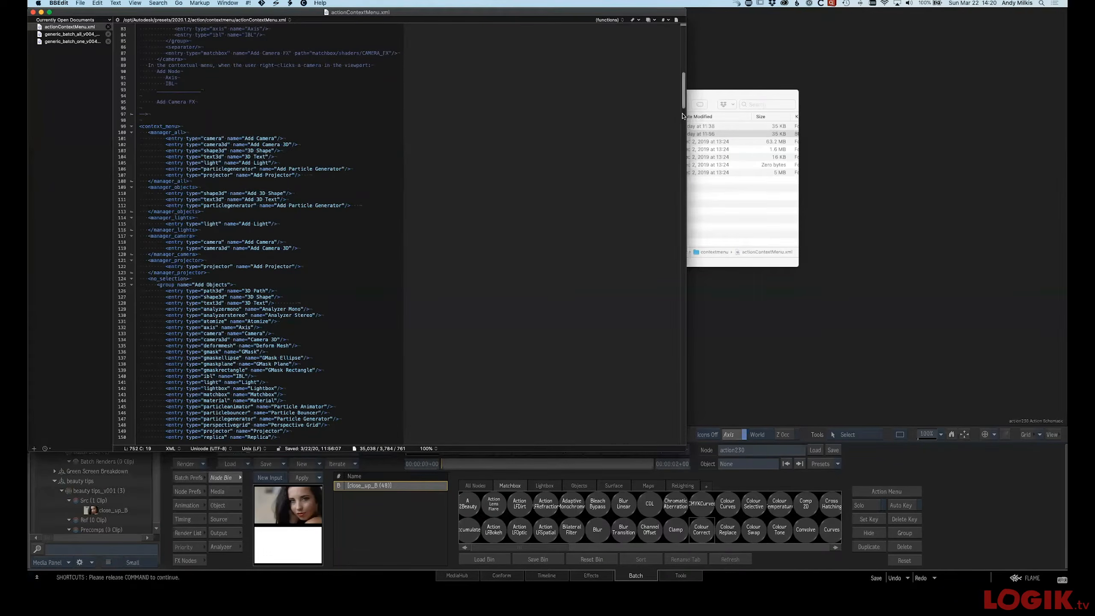
{"action": "left_click_drag", "start_coordinate": [682, 105], "coordinate": [684, 110]}
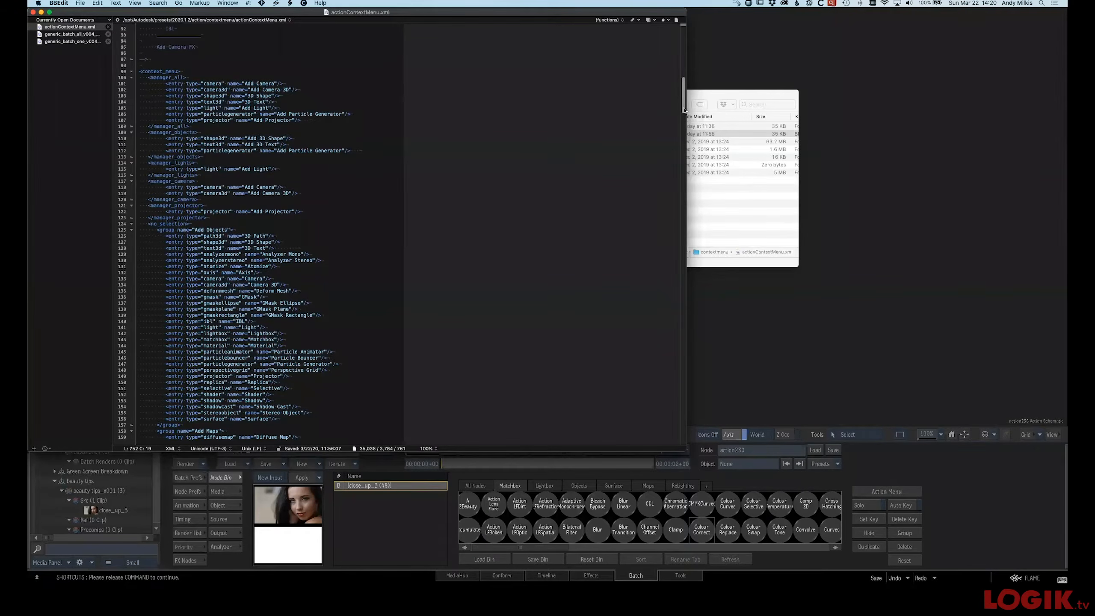
{"action": "left_click_drag", "start_coordinate": [684, 110], "coordinate": [701, 293]}
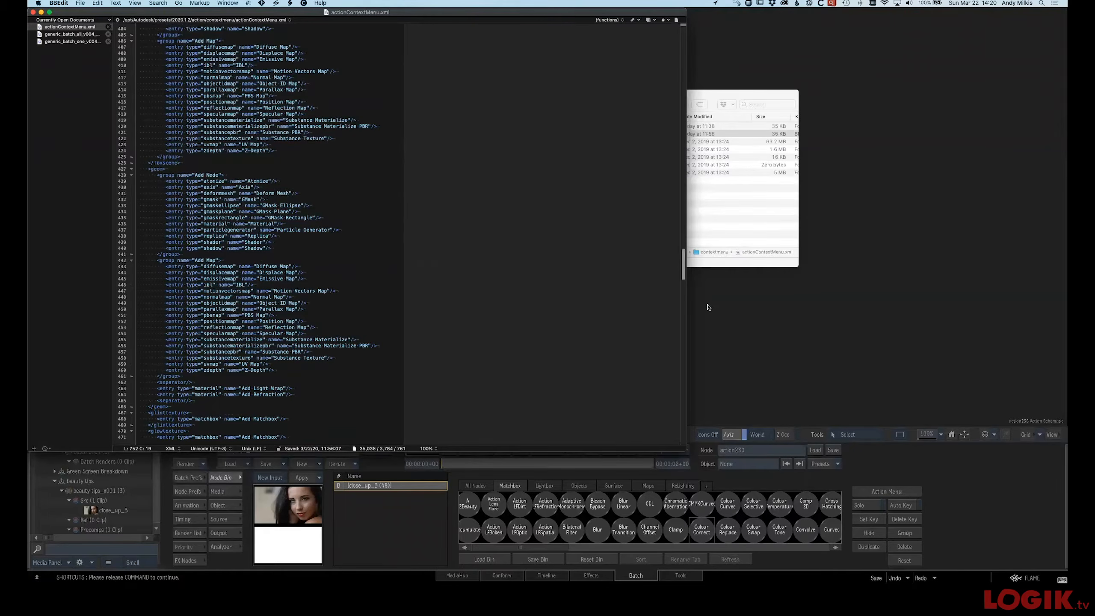
{"action": "scroll", "coordinate": [160, 250], "scroll_direction": "down", "scroll_amount": 10}
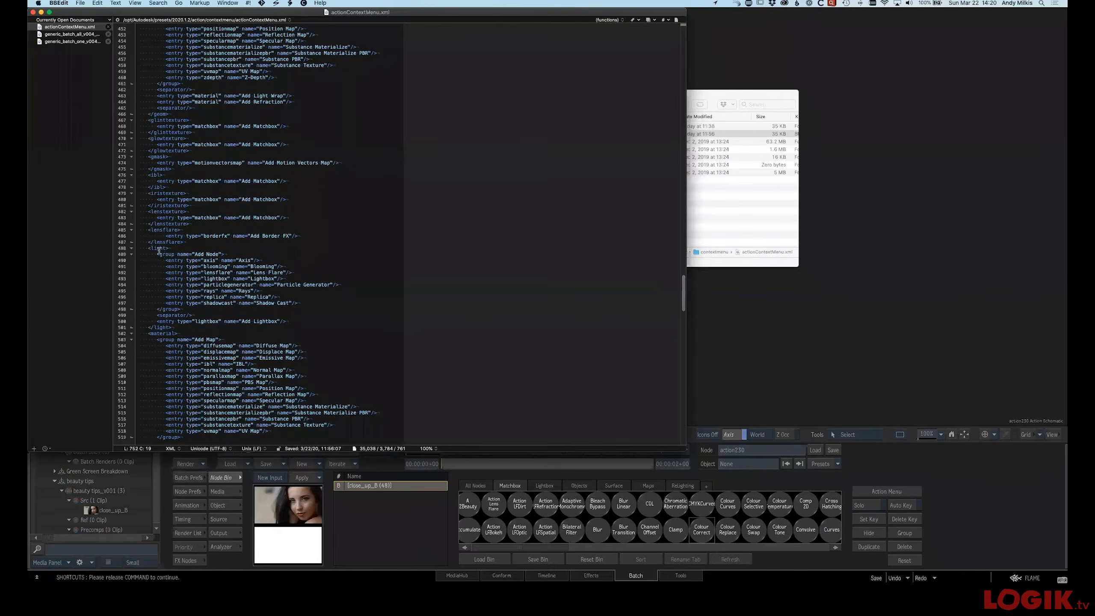
{"action": "left_click_drag", "start_coordinate": [681, 302], "coordinate": [698, 439]}
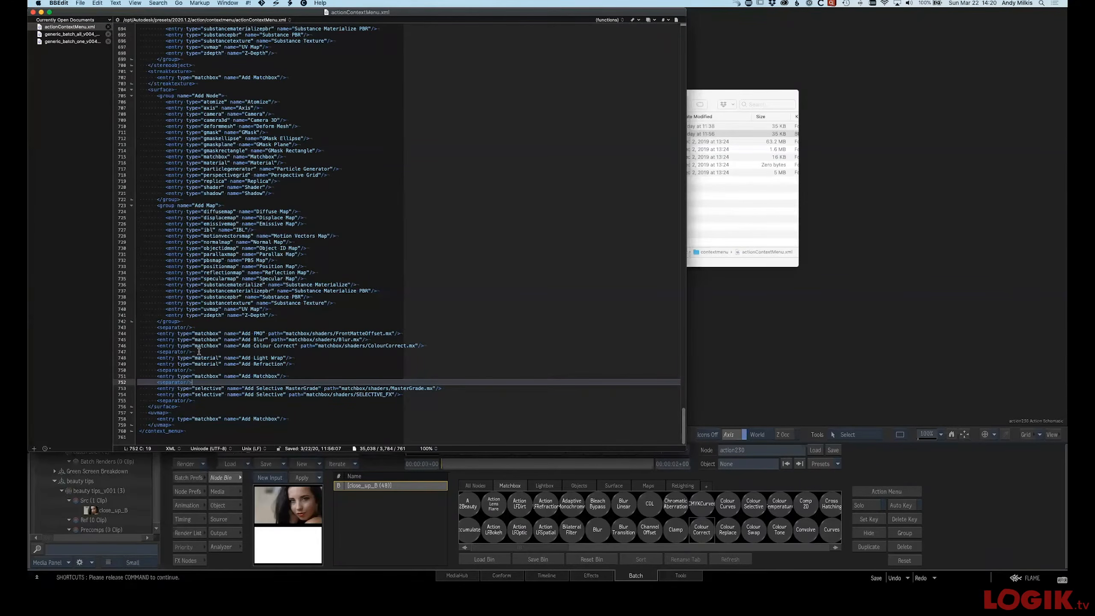
{"action": "left_click", "coordinate": [154, 328]}
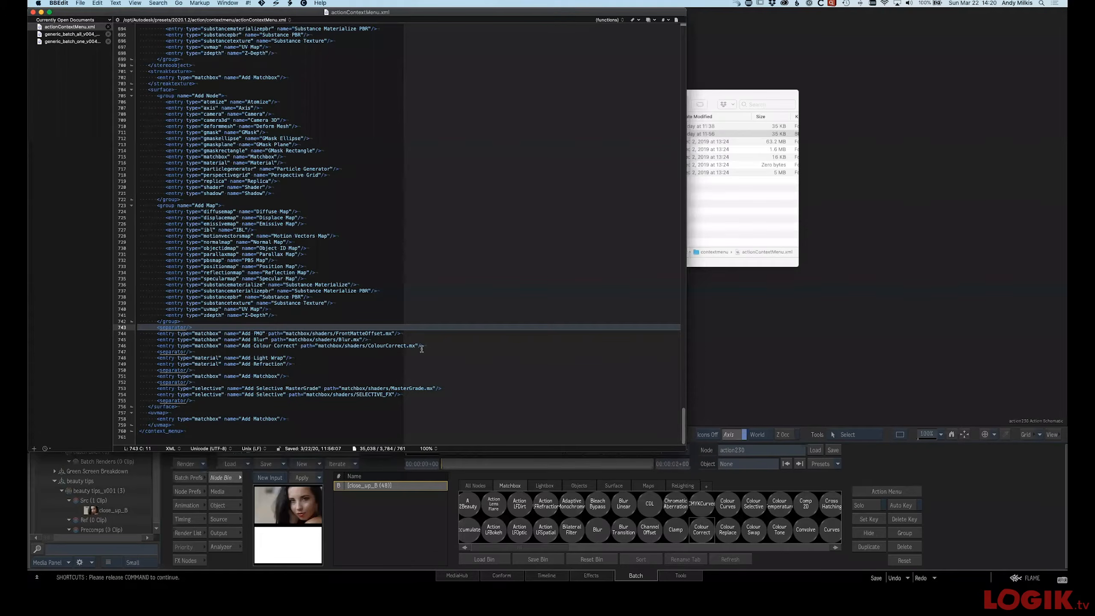
Browse the 2020.1.2 presets folders in Finder to locate the matchbox folder
{"action": "left_click", "coordinate": [743, 213]}
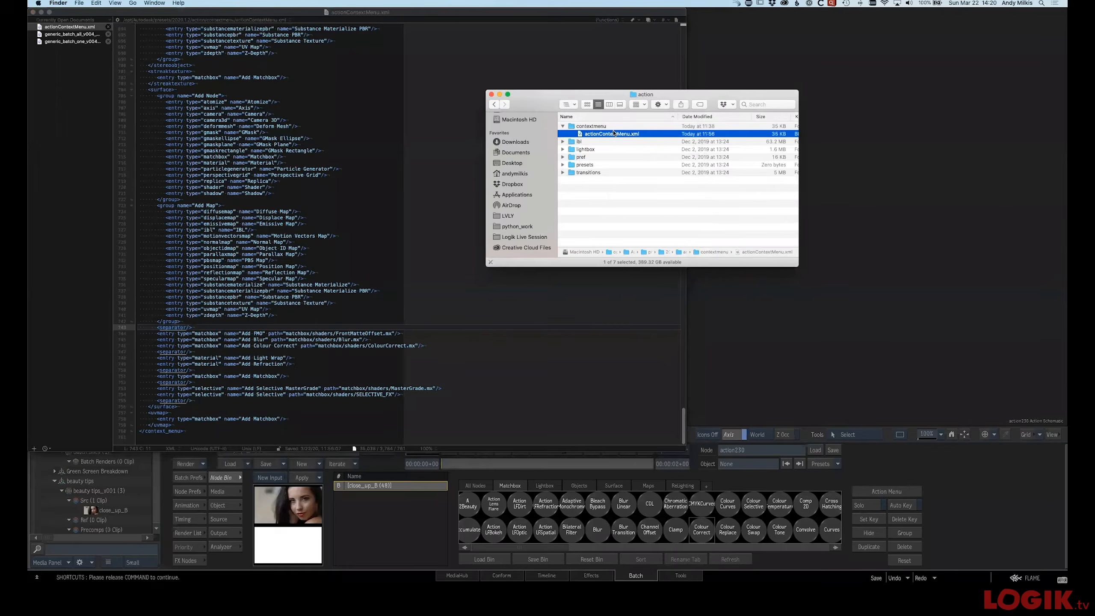
{"action": "left_click", "coordinate": [563, 105]}
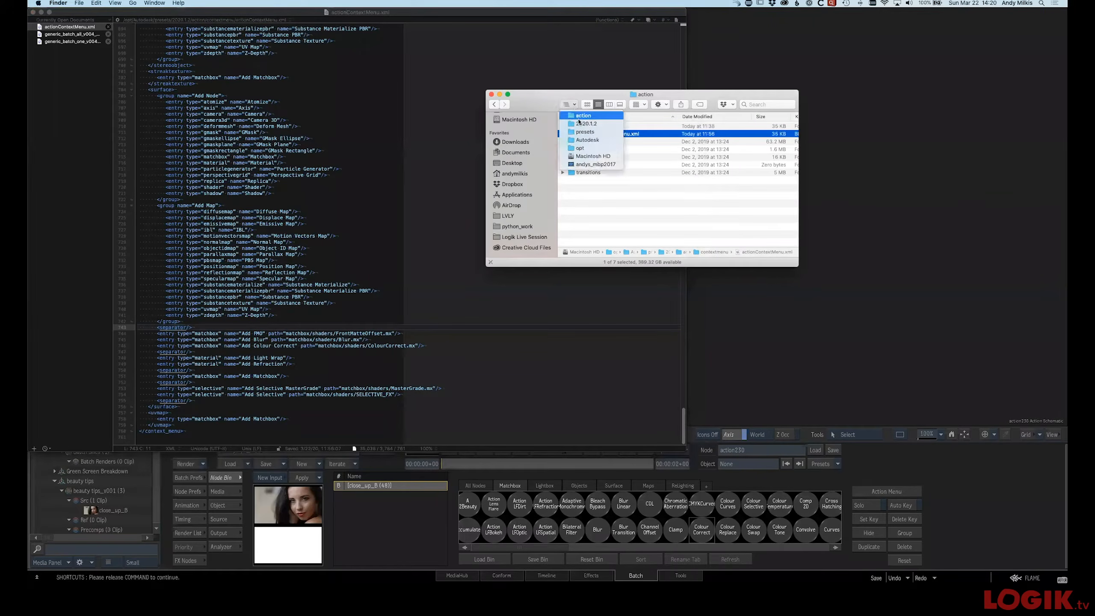
{"action": "left_click", "coordinate": [579, 124]}
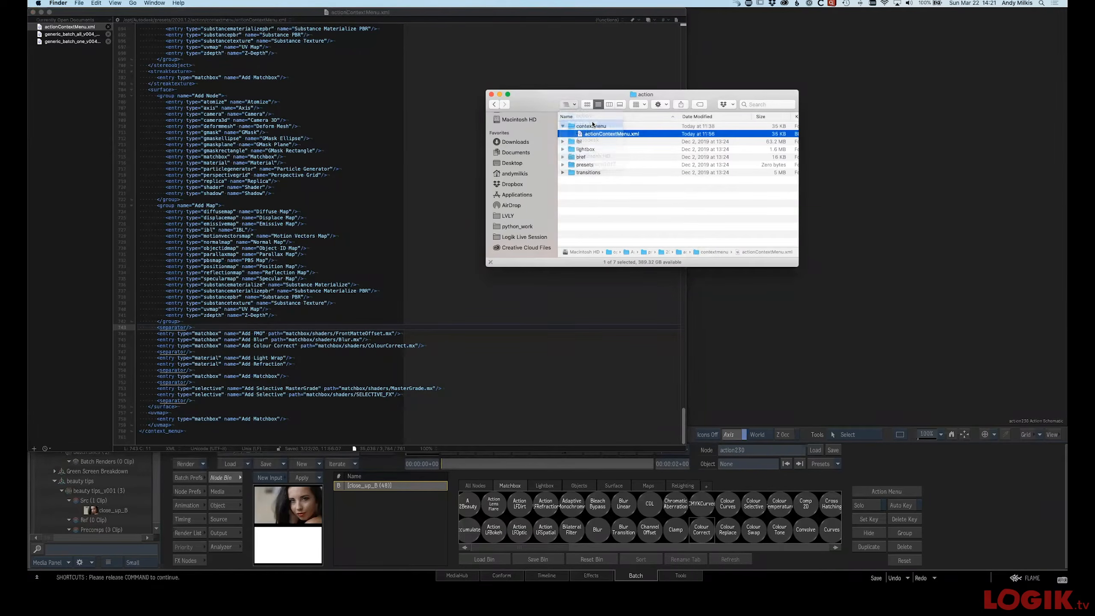
{"action": "scroll", "coordinate": [621, 205], "scroll_direction": "down", "scroll_amount": 10}
{"action": "scroll", "coordinate": [591, 203], "scroll_direction": "down", "scroll_amount": 8}
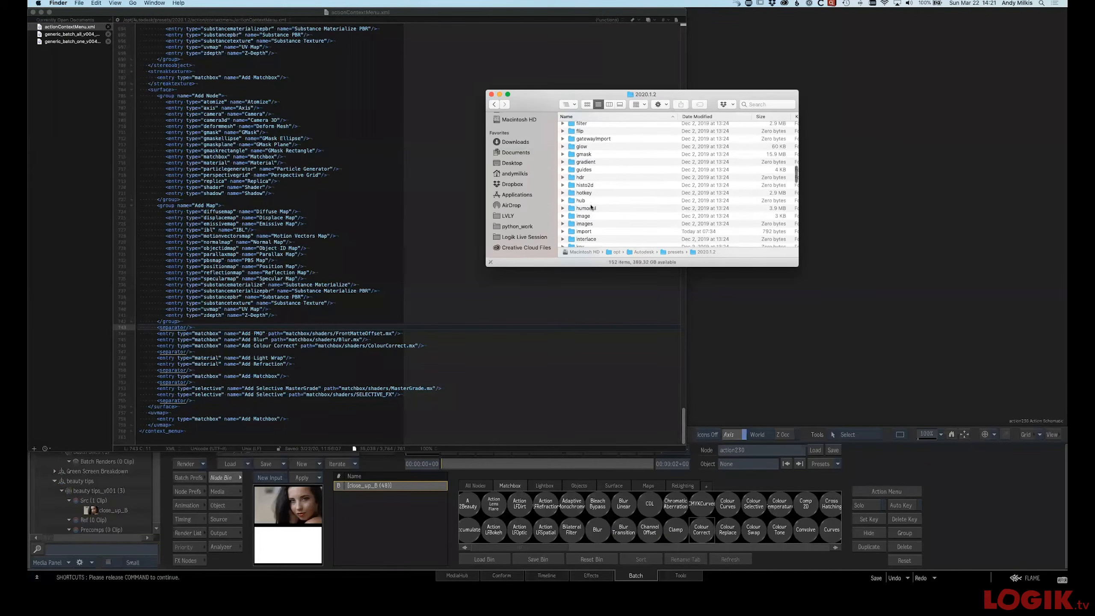
{"action": "scroll", "coordinate": [591, 181], "scroll_direction": "down", "scroll_amount": 8}
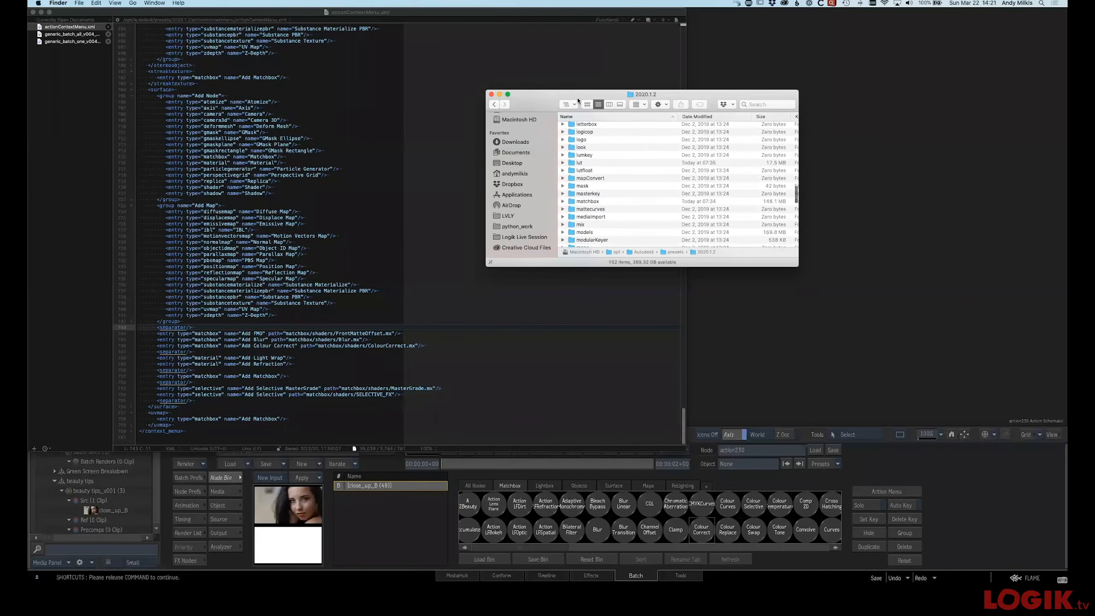
{"action": "left_click", "coordinate": [593, 124]}
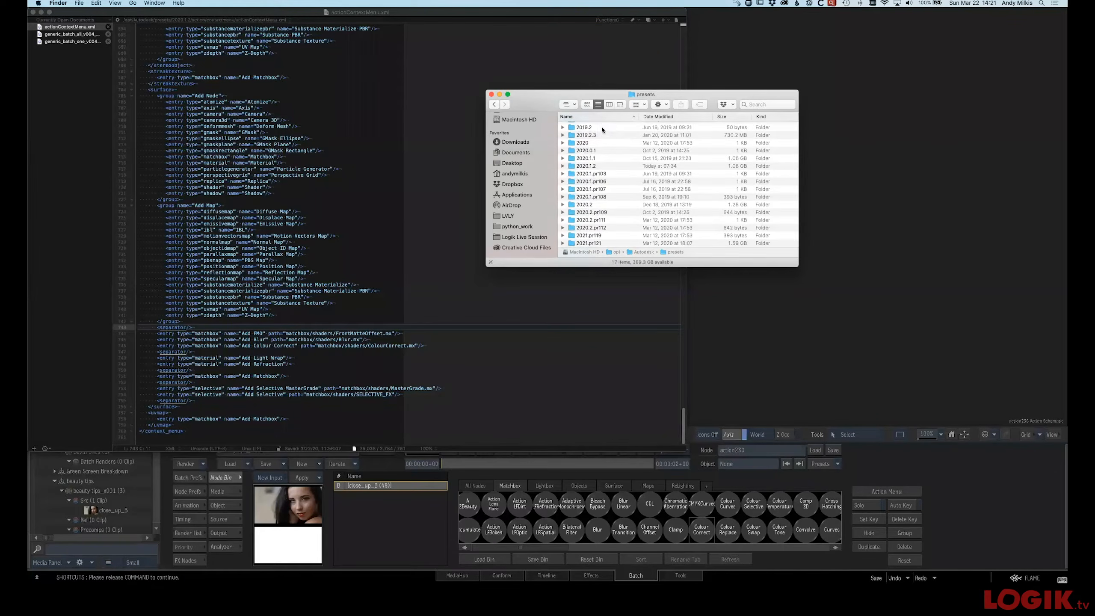
{"action": "scroll", "coordinate": [602, 187], "scroll_direction": "up", "scroll_amount": 2}
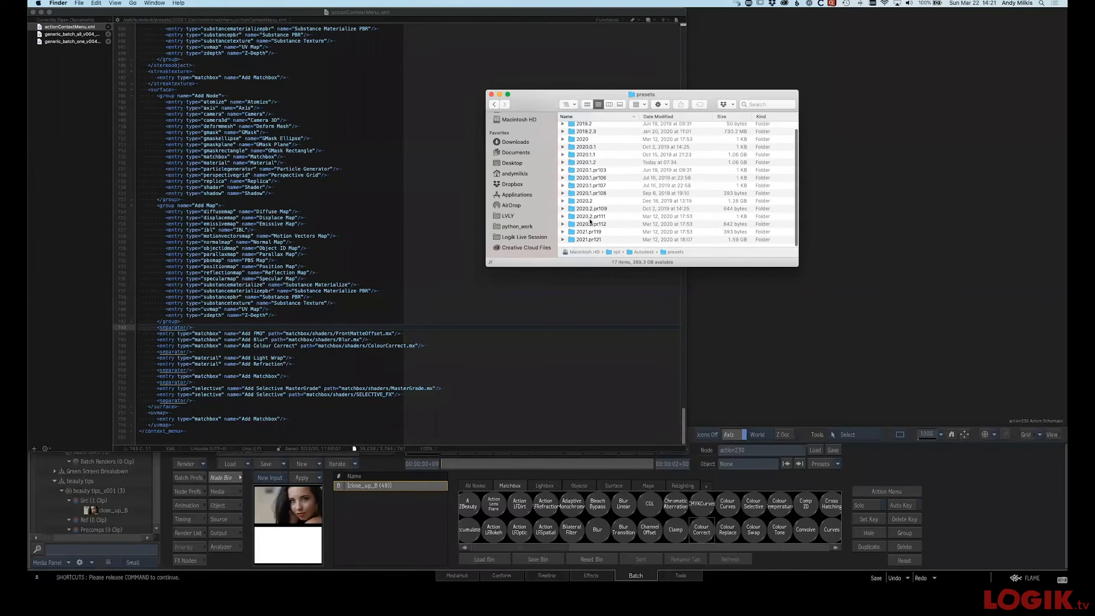
{"action": "left_click", "coordinate": [568, 104]}
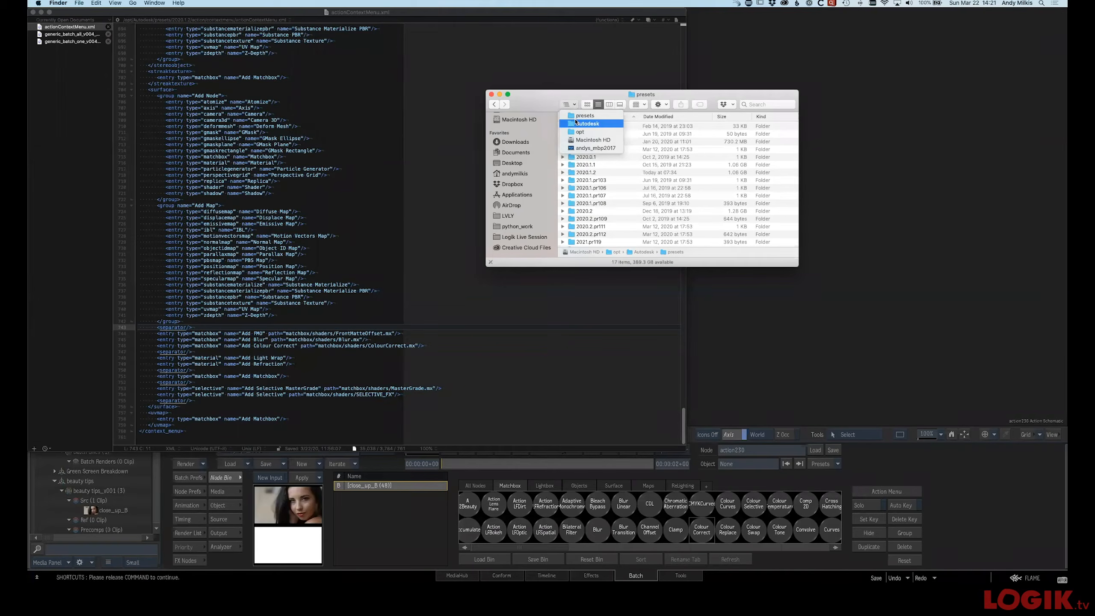
{"action": "double_click", "coordinate": [589, 173]}
{"action": "scroll", "coordinate": [602, 206], "scroll_direction": "down", "scroll_amount": 4}
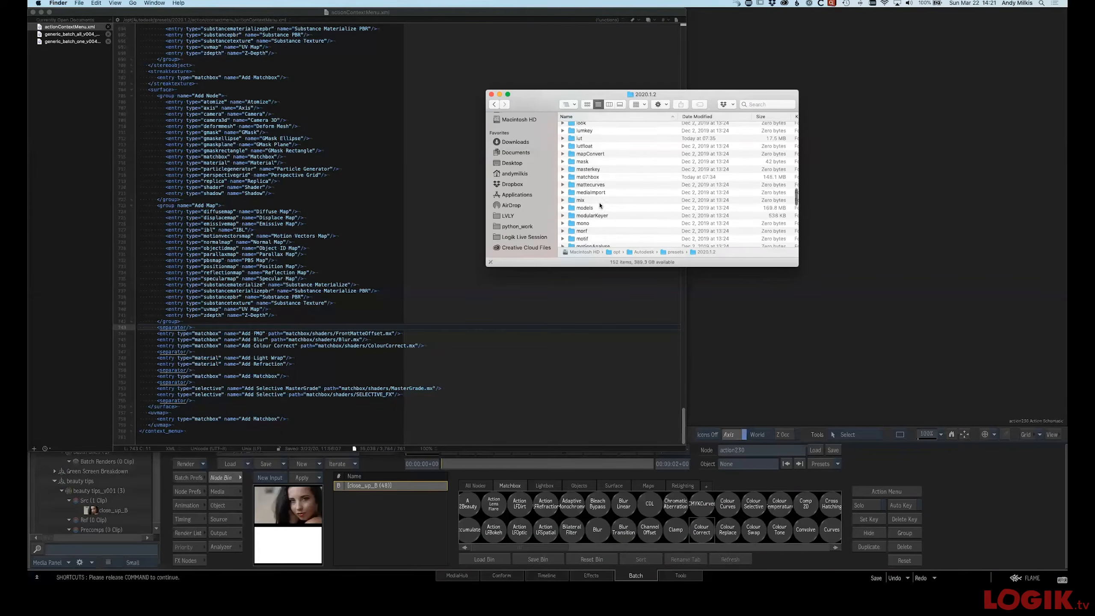
{"action": "scroll", "coordinate": [597, 185], "scroll_direction": "up", "scroll_amount": 5}
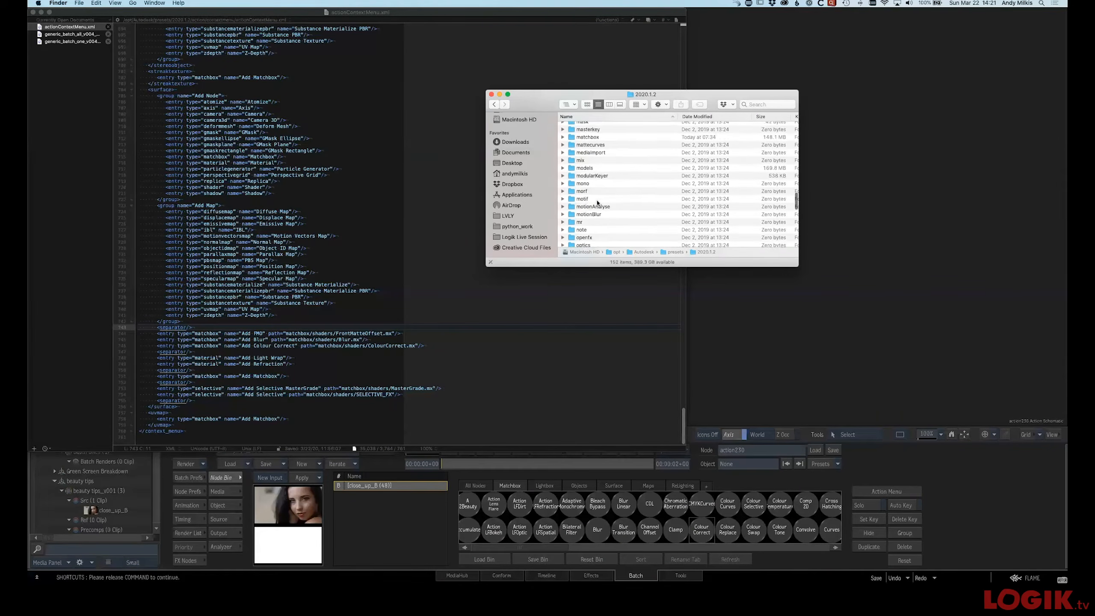
{"action": "scroll", "coordinate": [595, 163], "scroll_direction": "up", "scroll_amount": 6}
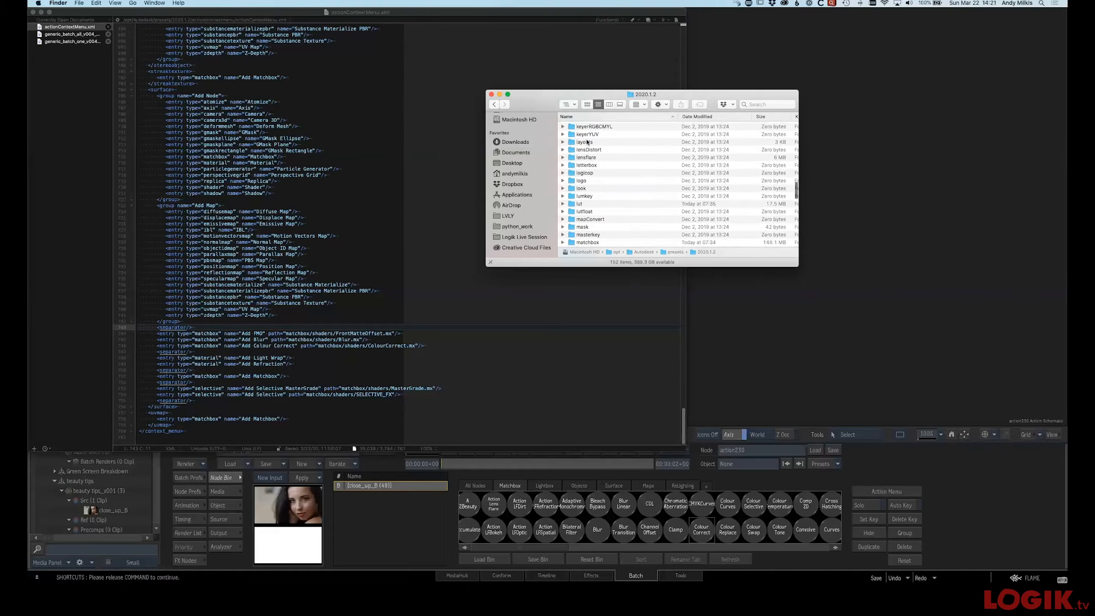
{"action": "scroll", "coordinate": [584, 134], "scroll_direction": "up", "scroll_amount": 3}
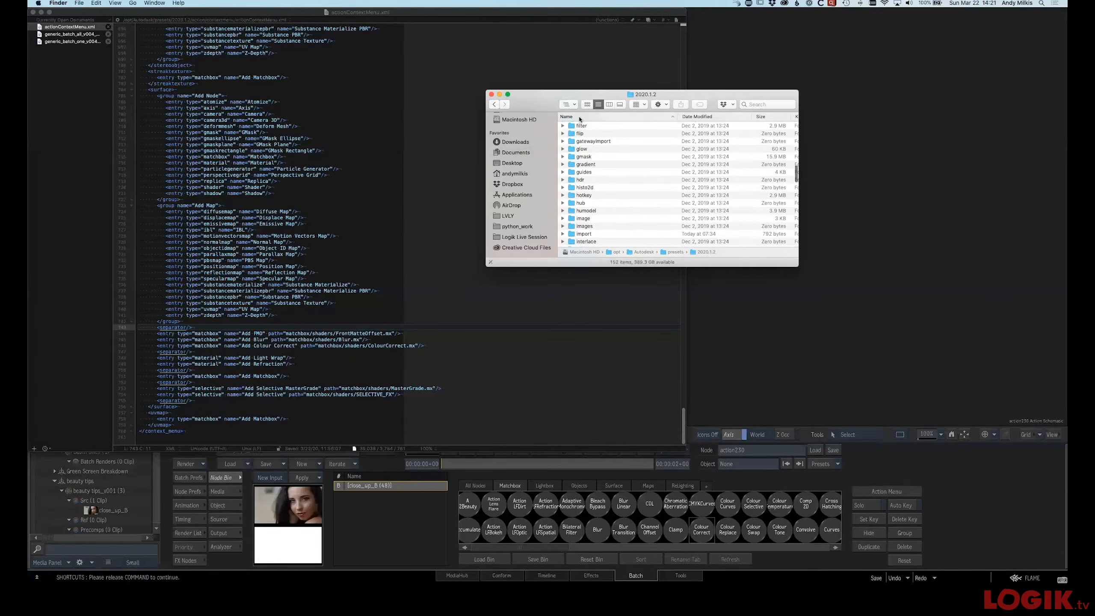
{"action": "left_click", "coordinate": [570, 104]}
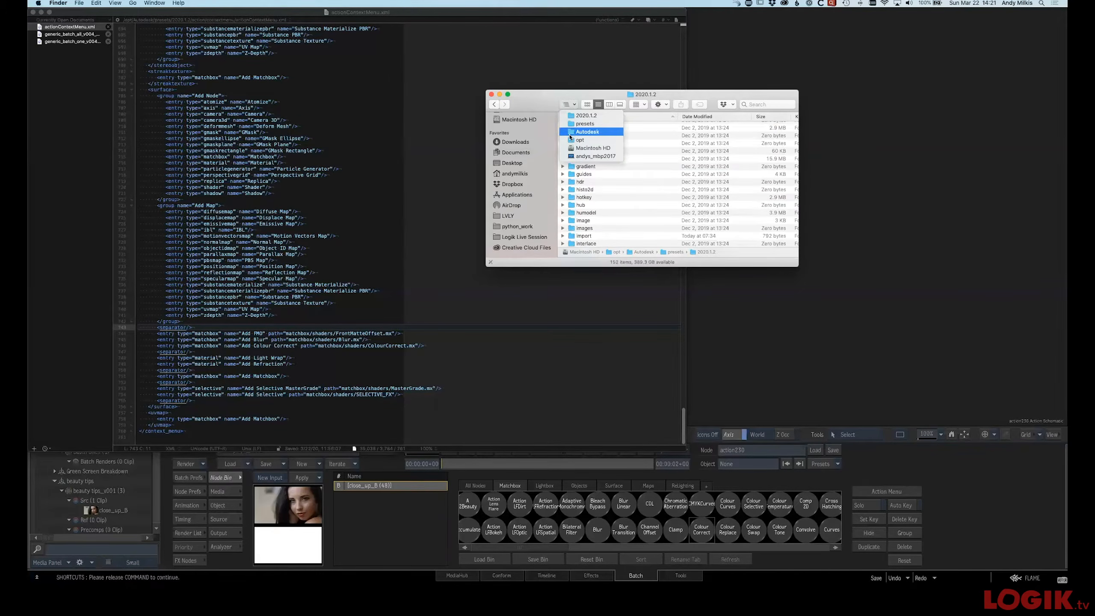
Return to Flame and add a Matchbox node to the Batch schematic without loading a shader
{"action": "left_click", "coordinate": [755, 66]}
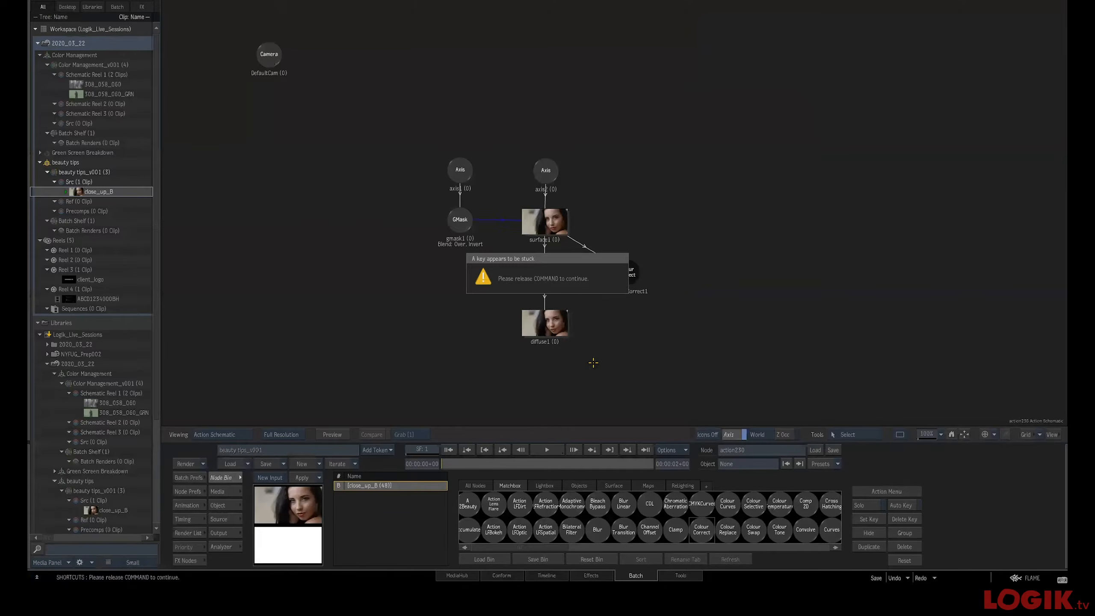
{"action": "left_click", "coordinate": [194, 560]}
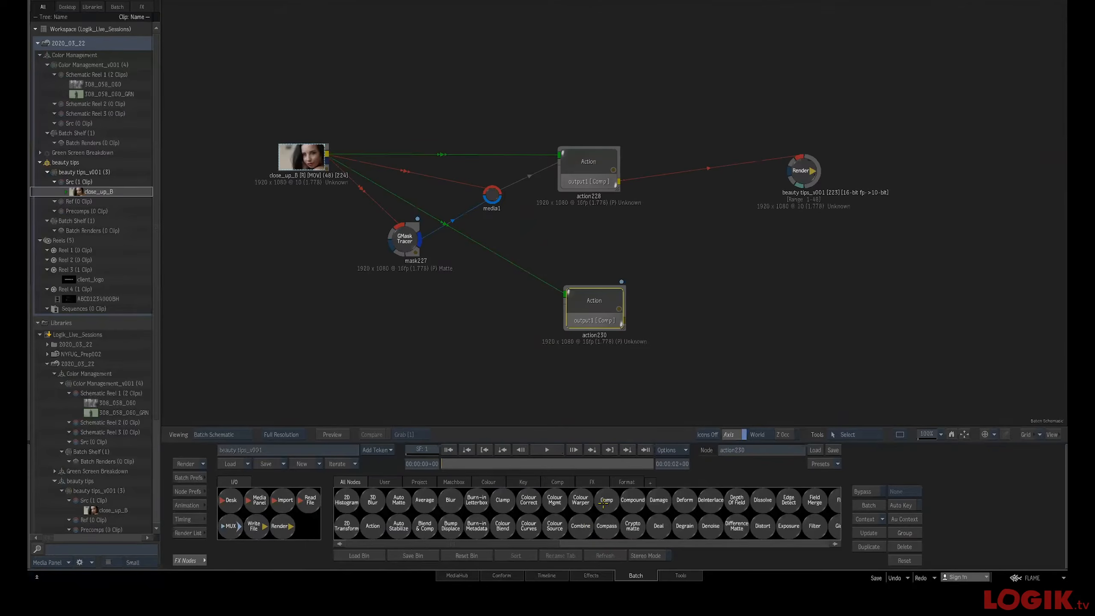
{"action": "scroll", "coordinate": [597, 500], "scroll_direction": "right", "scroll_amount": 5}
{"action": "left_click_drag", "start_coordinate": [610, 500], "coordinate": [451, 367]}
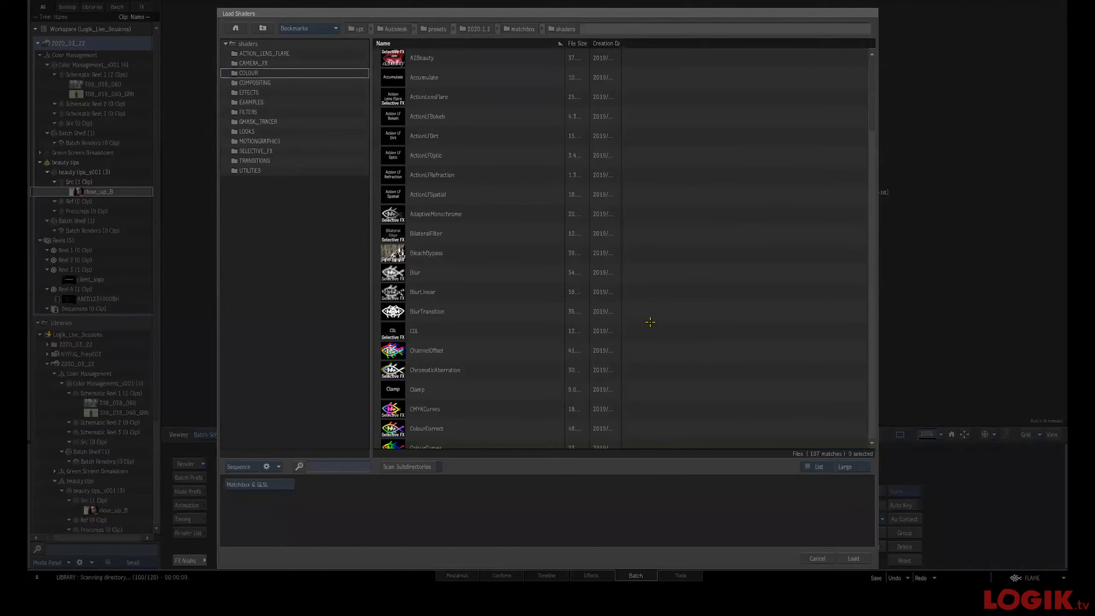
{"action": "left_click", "coordinate": [816, 558]}
Switch to Finder and locate BleachBypass.mx inside the 2020.1.2 matchbox shaders folder
{"action": "key", "text": "super+Tab"}
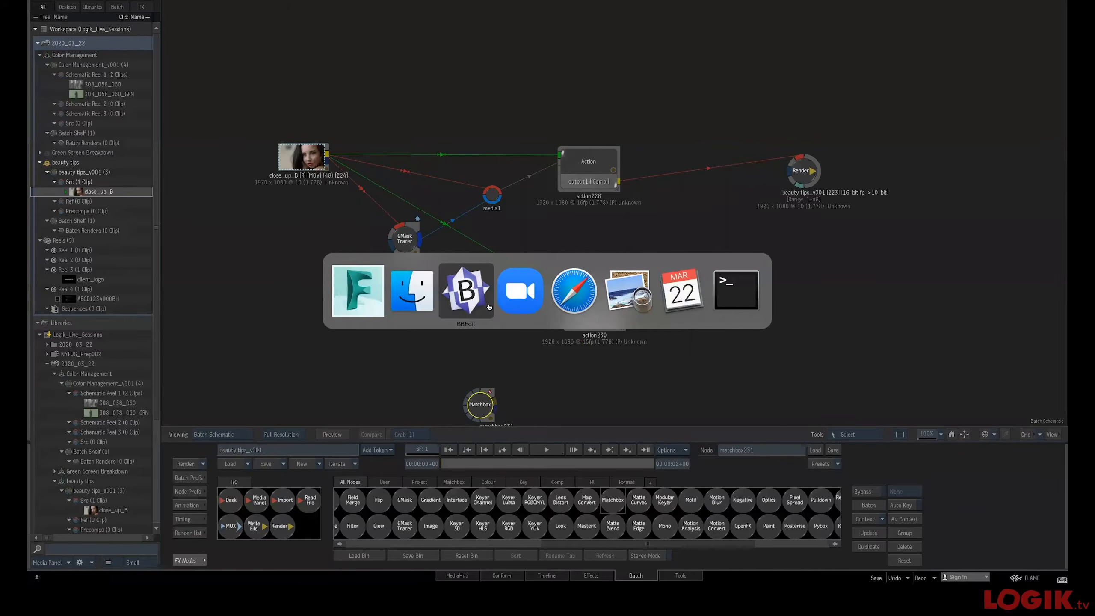
{"action": "left_click", "coordinate": [424, 301]}
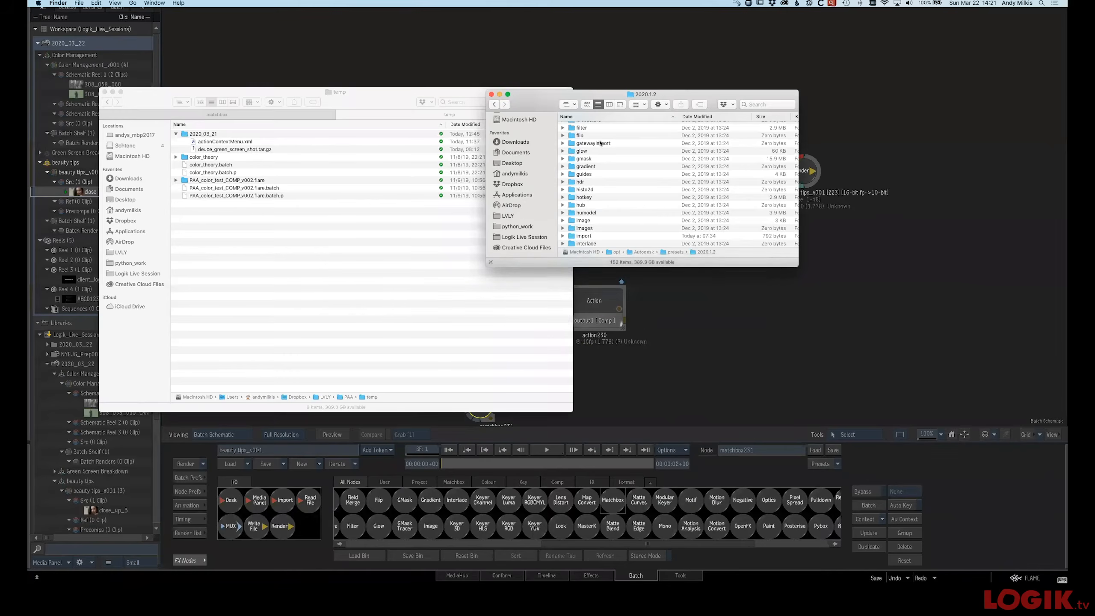
{"action": "left_click", "coordinate": [564, 106]}
{"action": "left_click", "coordinate": [571, 117]}
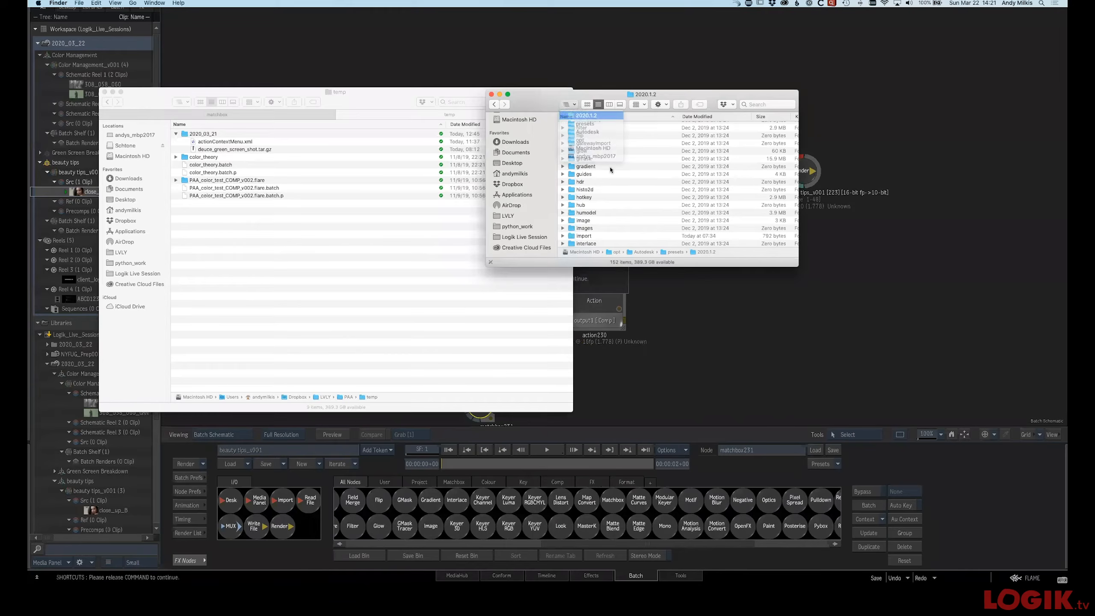
{"action": "key", "text": "m"}
{"action": "scroll", "coordinate": [601, 224], "scroll_direction": "down", "scroll_amount": 2}
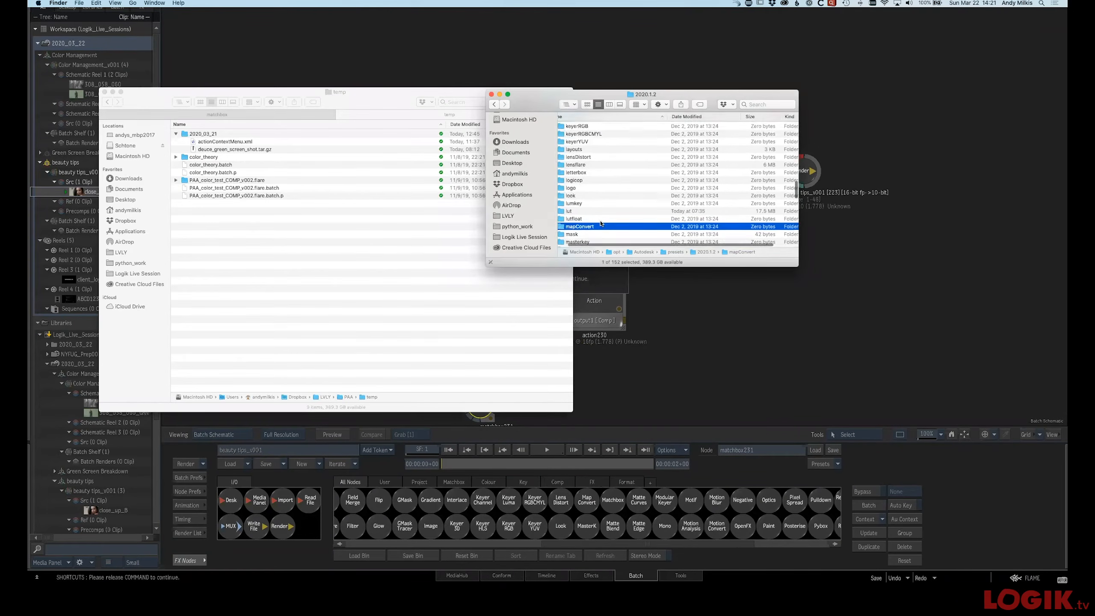
{"action": "scroll", "coordinate": [600, 222], "scroll_direction": "down", "scroll_amount": 2}
{"action": "double_click", "coordinate": [592, 213]}
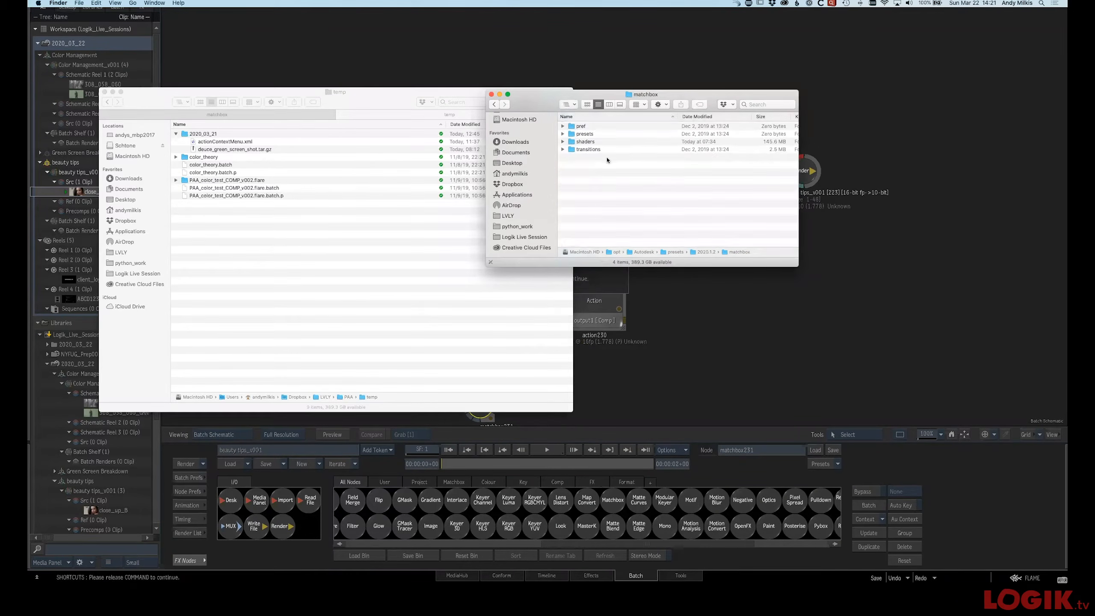
{"action": "left_click", "coordinate": [590, 142]}
{"action": "scroll", "coordinate": [611, 166], "scroll_direction": "down", "scroll_amount": 3}
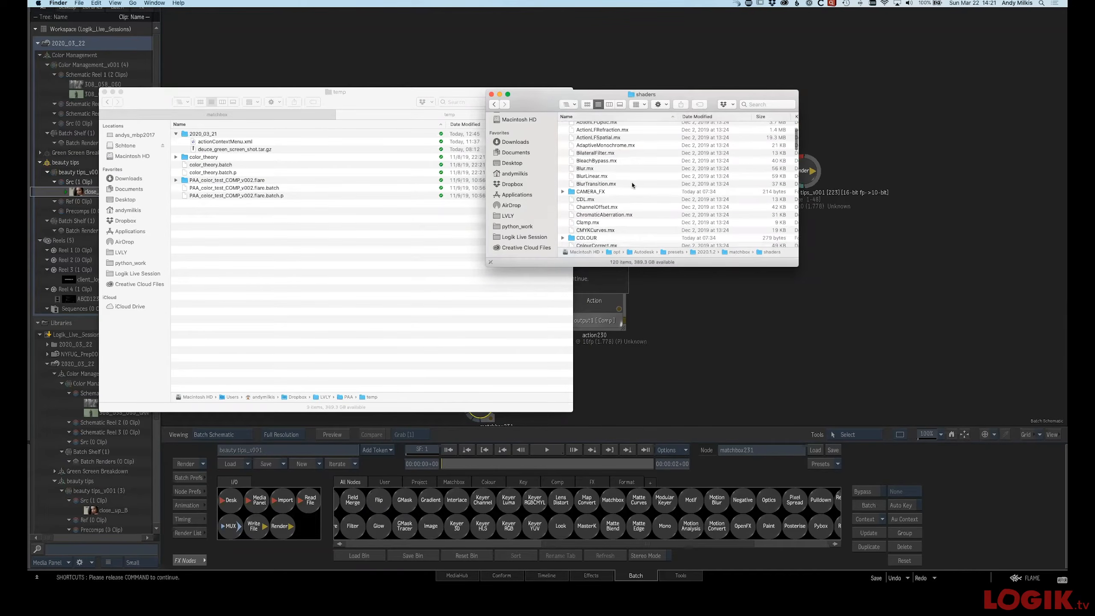
{"action": "scroll", "coordinate": [609, 169], "scroll_direction": "up", "scroll_amount": 2}
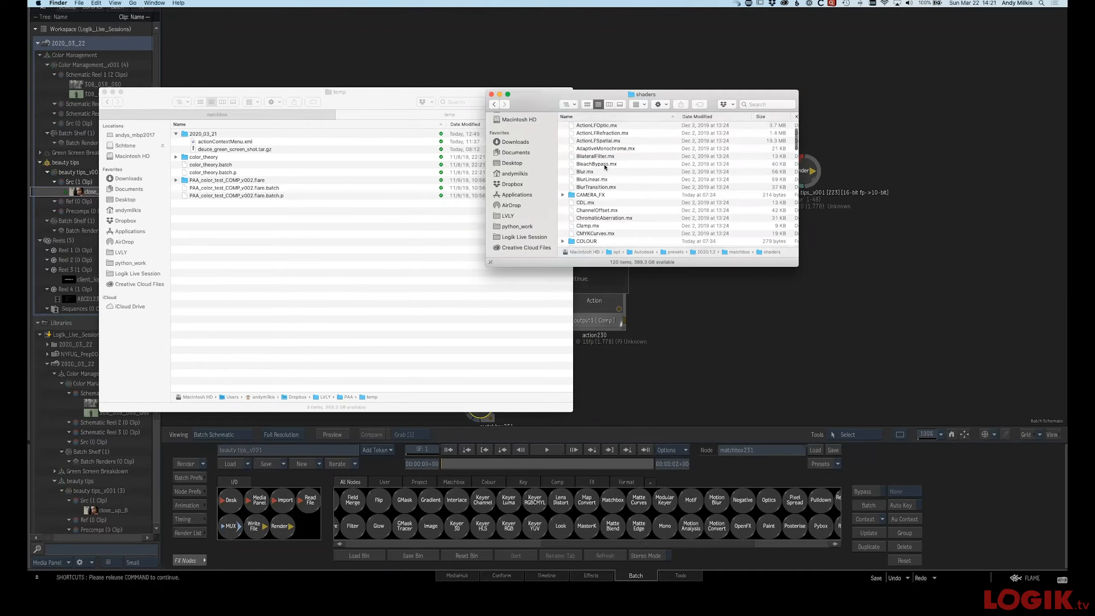
{"action": "left_click", "coordinate": [605, 174]}
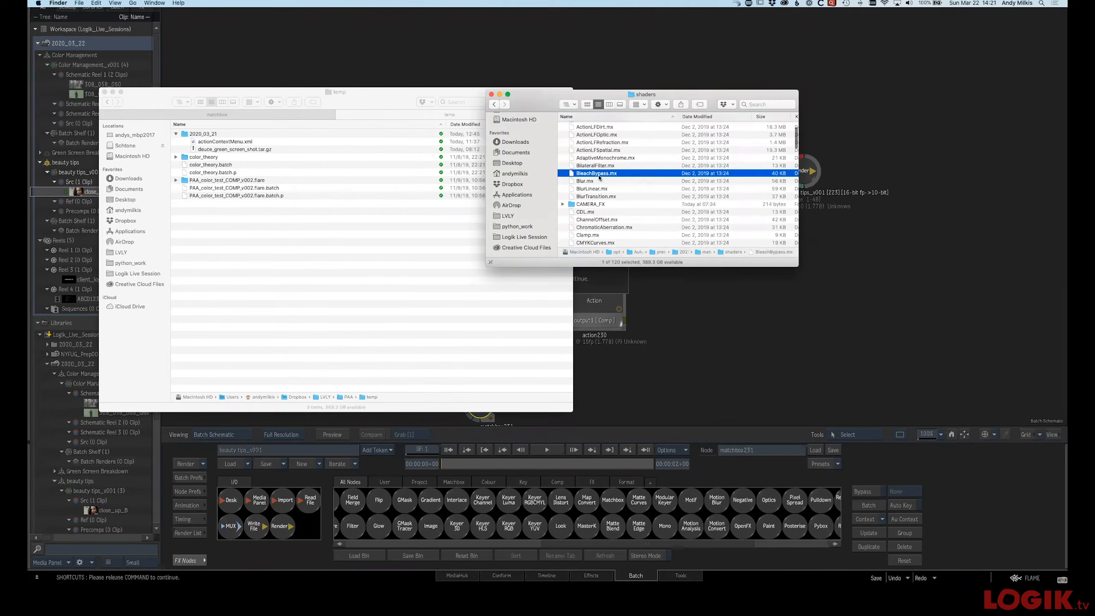
{"action": "left_click", "coordinate": [601, 176]}
{"action": "left_click", "coordinate": [619, 184]}
{"action": "left_click", "coordinate": [604, 176]}
{"action": "left_click", "coordinate": [603, 175]}
Return to the XML file and duplicate the Add Colour Correct matchbox entry onto a new line below it
{"action": "key", "text": "super+Tab"}
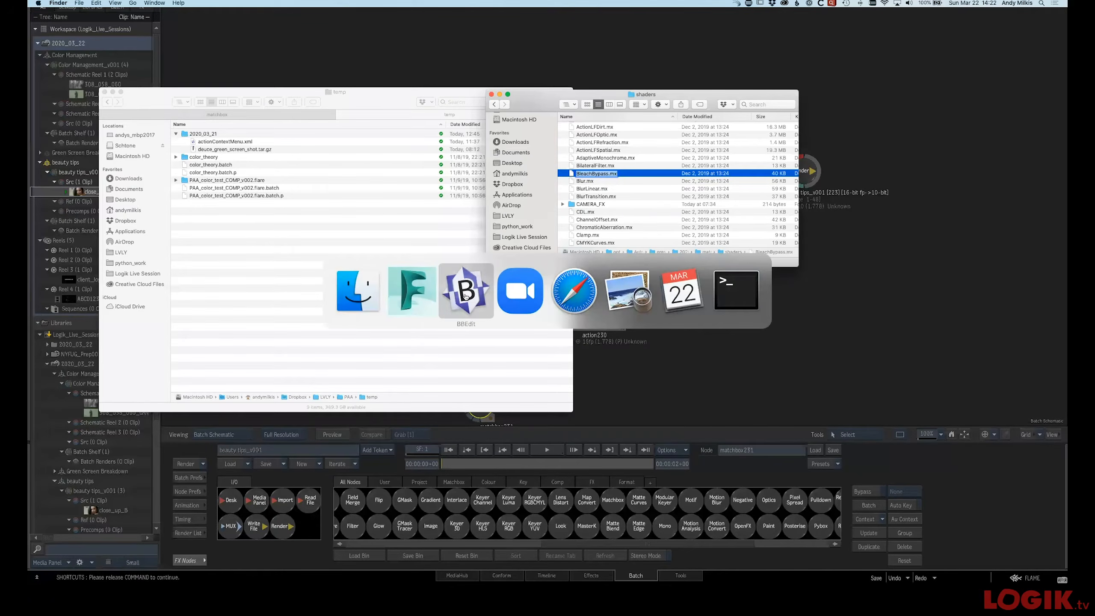
{"action": "left_click", "coordinate": [466, 296]}
{"action": "left_click_drag", "start_coordinate": [430, 346], "coordinate": [159, 348]}
{"action": "key", "text": "super+c"}
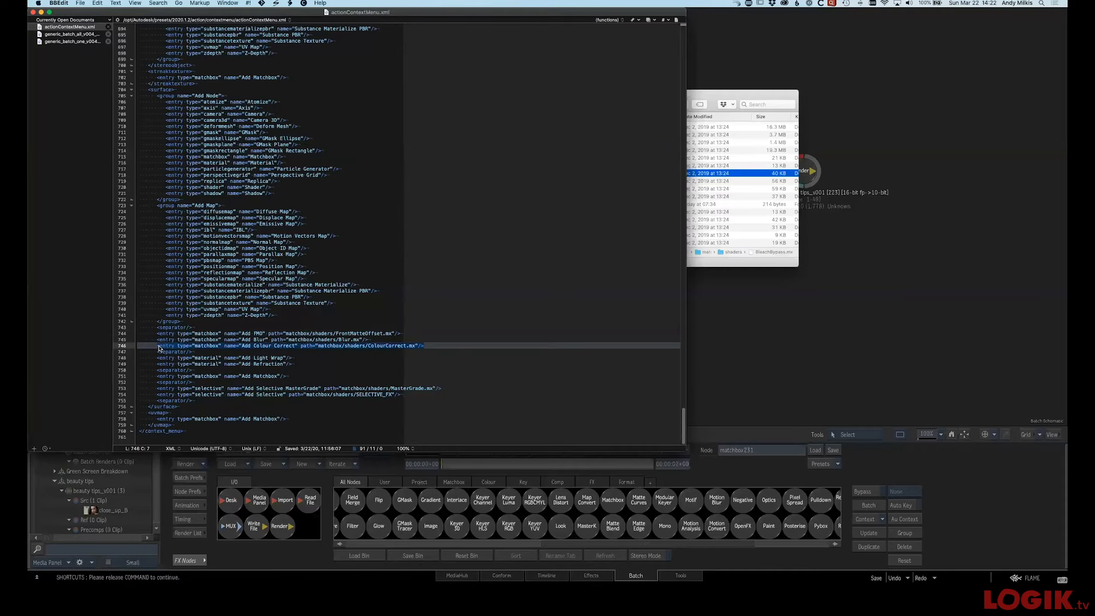
{"action": "left_click", "coordinate": [436, 348]}
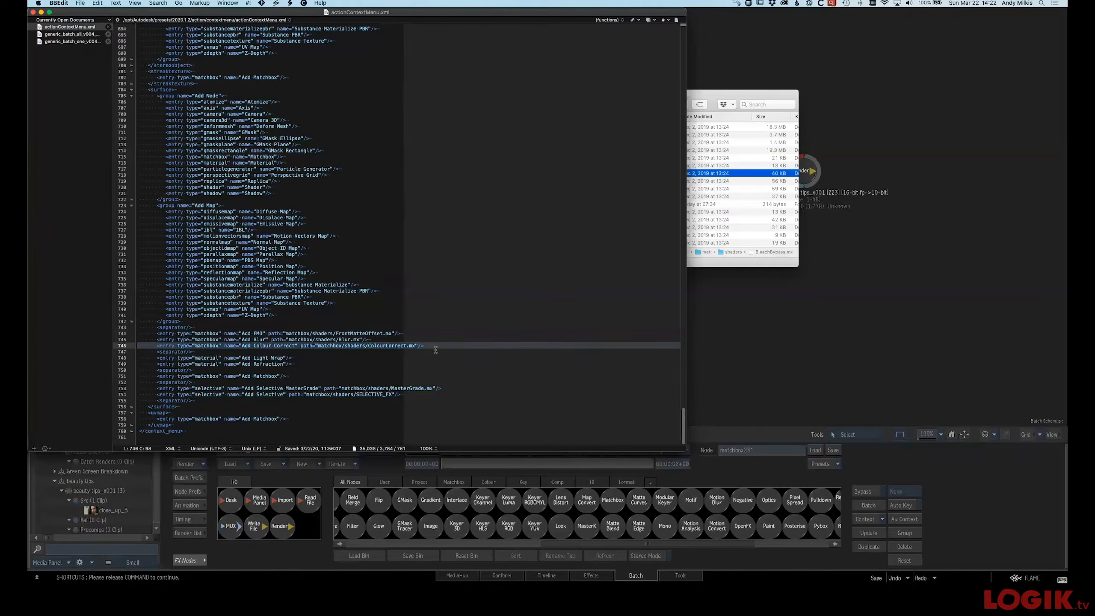
{"action": "key", "text": "Return"}
{"action": "key", "text": "super+v"}
Change the duplicated entry's shader path to matchbox/shaders/BleachBypass.mx and save the file
{"action": "double_click", "coordinate": [369, 351]}
{"action": "type", "text": "BleahB"}
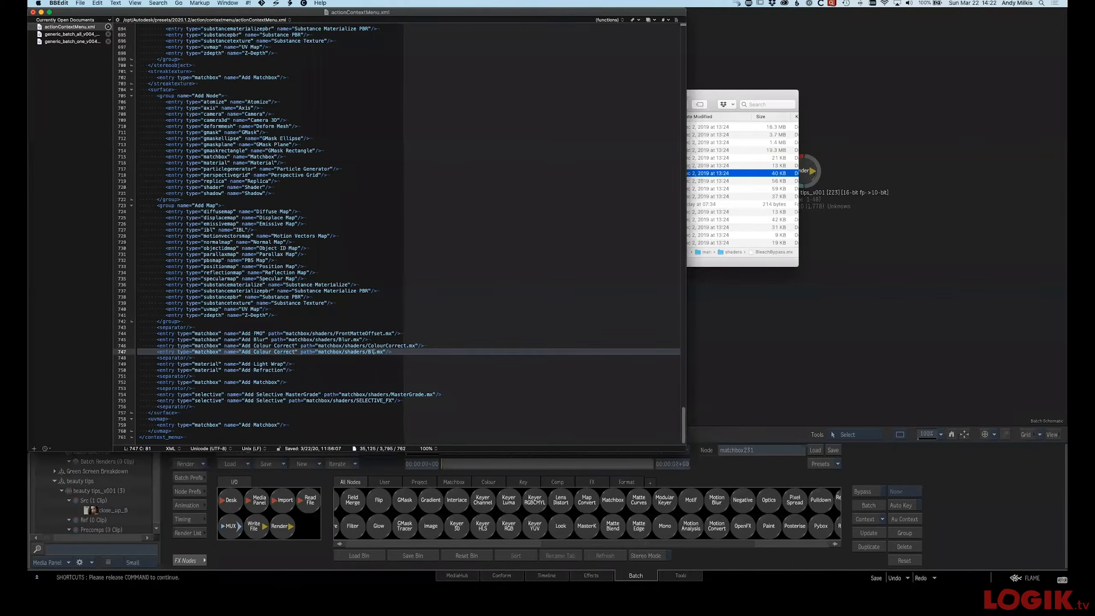
{"action": "key", "text": "BackSpace"}
{"action": "key", "text": "BackSpace"}
{"action": "type", "text": "chBypass"}
{"action": "left_click", "coordinate": [701, 106]}
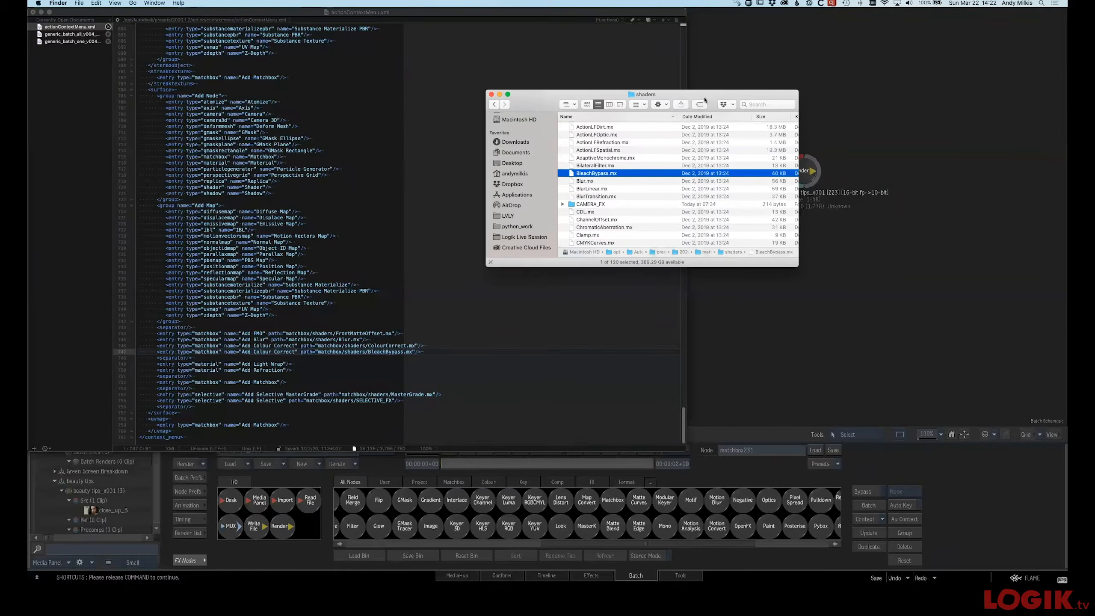
{"action": "left_click", "coordinate": [426, 358]}
{"action": "key", "text": "super+s"}
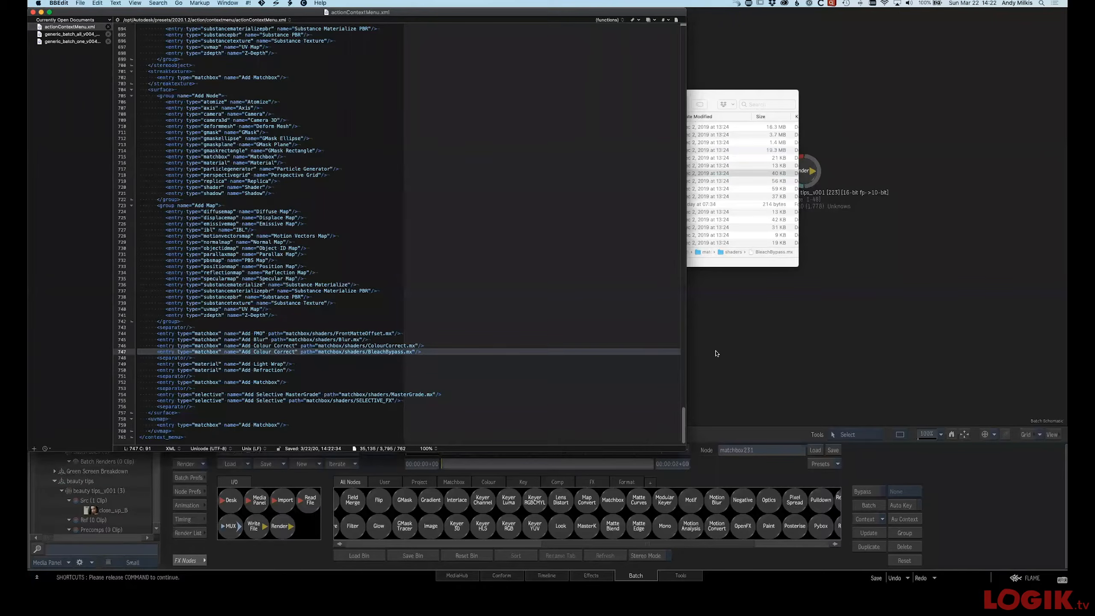
Delete the unused Matchbox node from the Batch schematic
{"action": "left_click", "coordinate": [716, 353]}
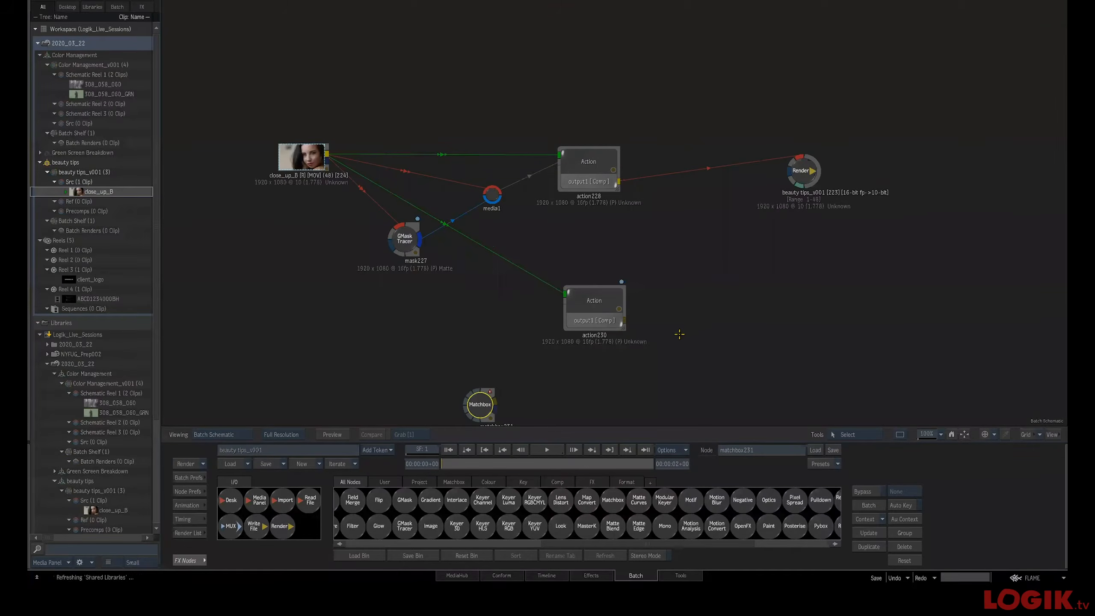
{"action": "left_click_drag", "start_coordinate": [570, 372], "coordinate": [567, 323]}
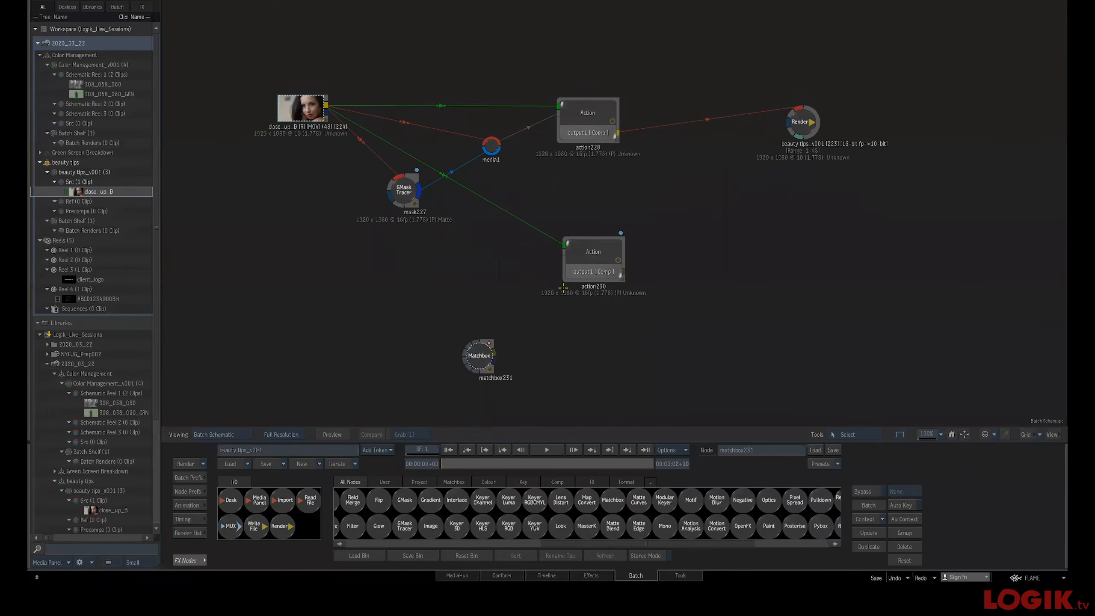
{"action": "key", "text": "Delete"}
{"action": "left_click", "coordinate": [608, 253]}
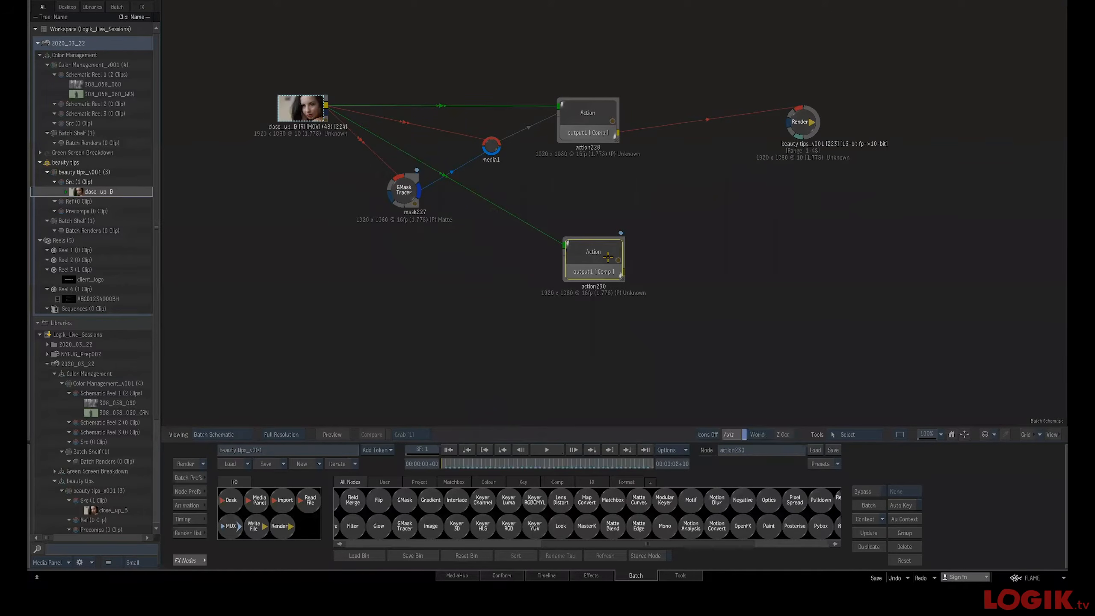
Rename the duplicated entry to "Add Bleach Bypass" in the XML and save the file
{"action": "key", "text": "super+Tab"}
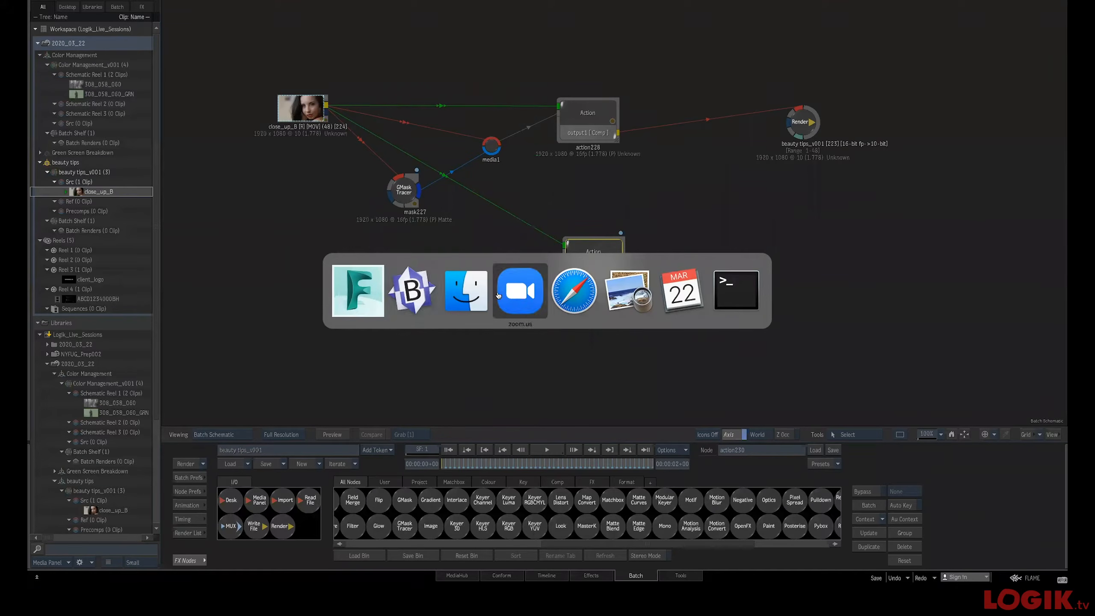
{"action": "left_click", "coordinate": [422, 299]}
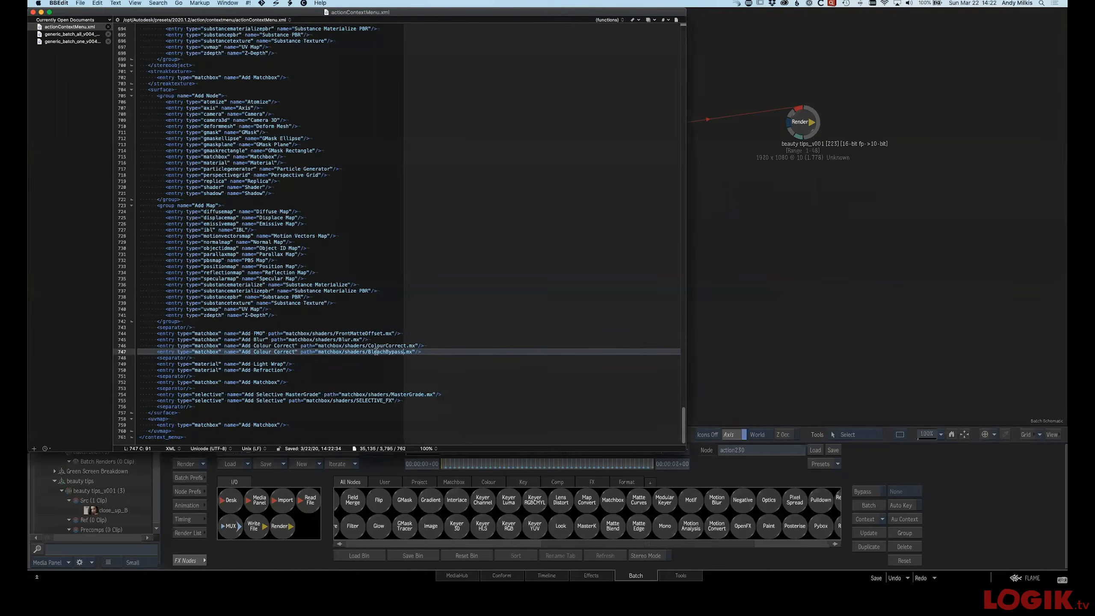
{"action": "left_click_drag", "start_coordinate": [260, 352], "coordinate": [295, 350]}
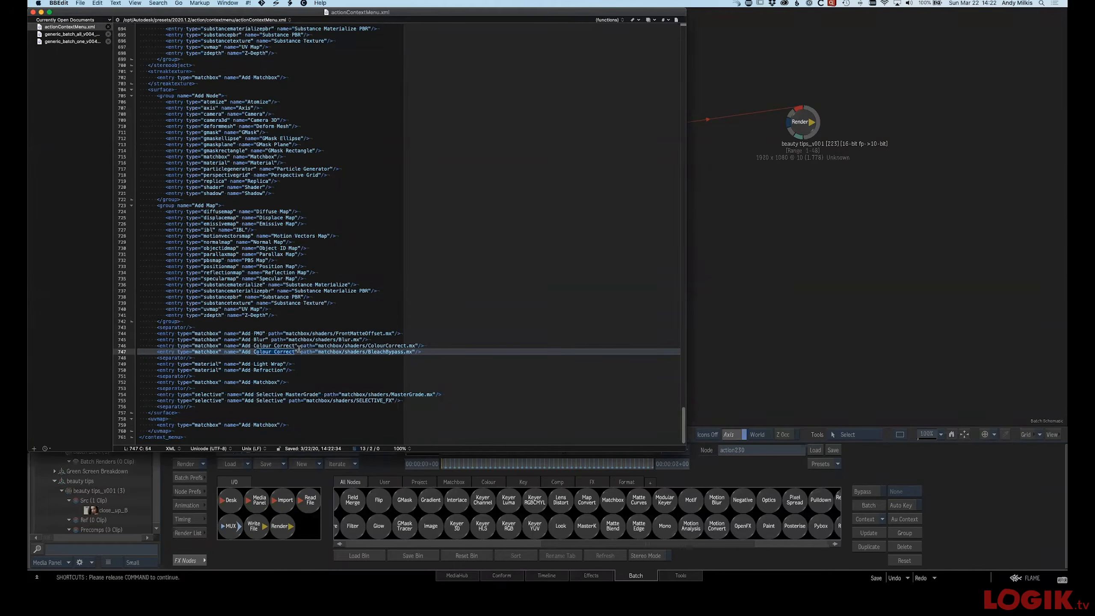
{"action": "key", "text": "BackSpace"}
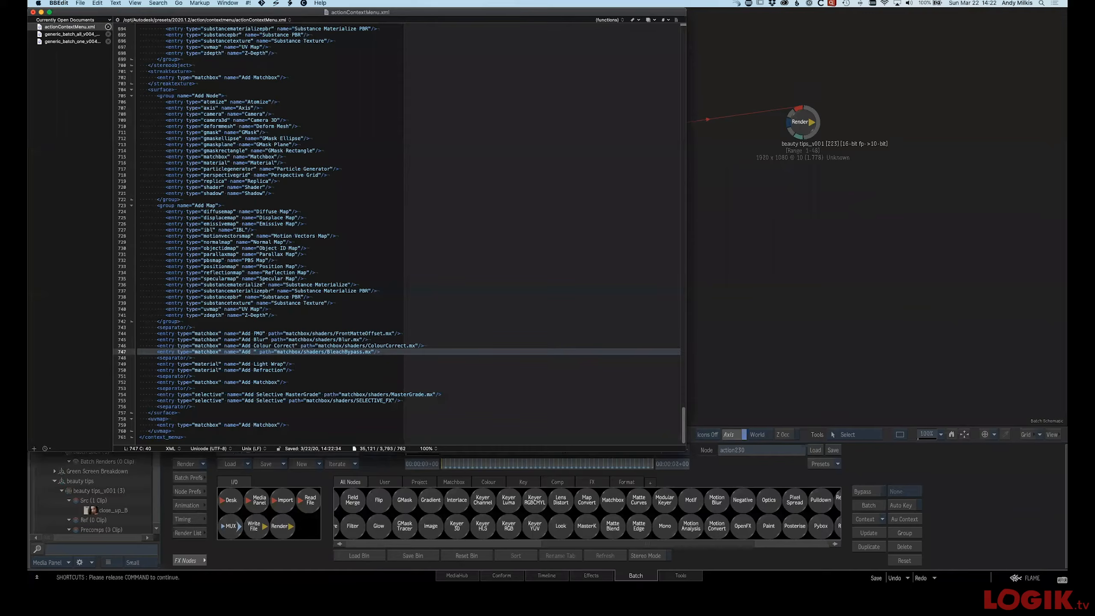
{"action": "type", "text": "Be"}
{"action": "key", "text": "BackSpace"}
{"action": "type", "text": "leach By"}
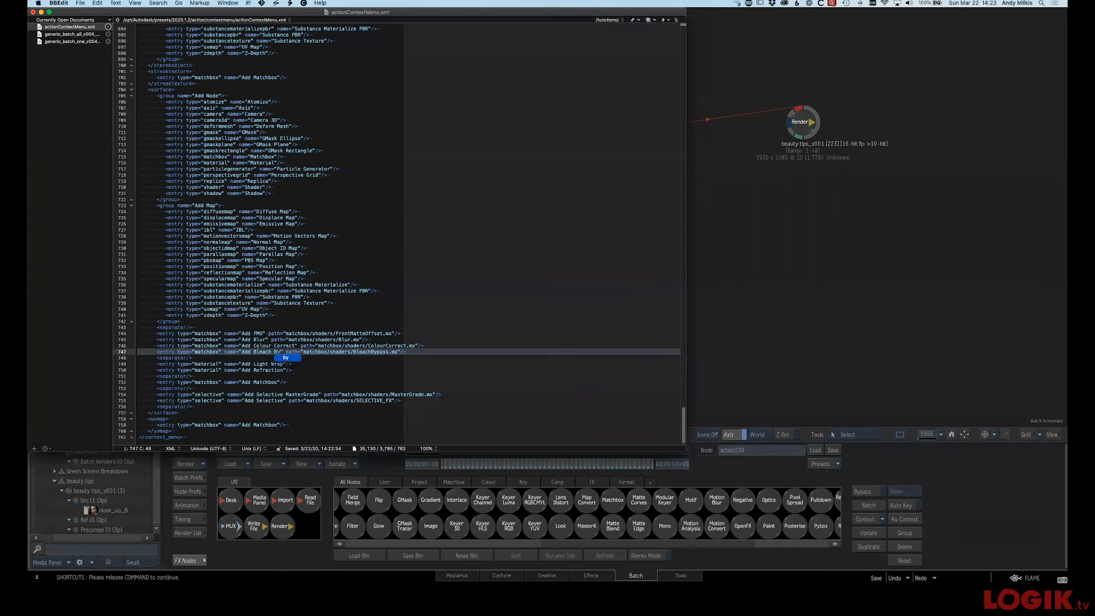
{"action": "type", "text": "pa"}
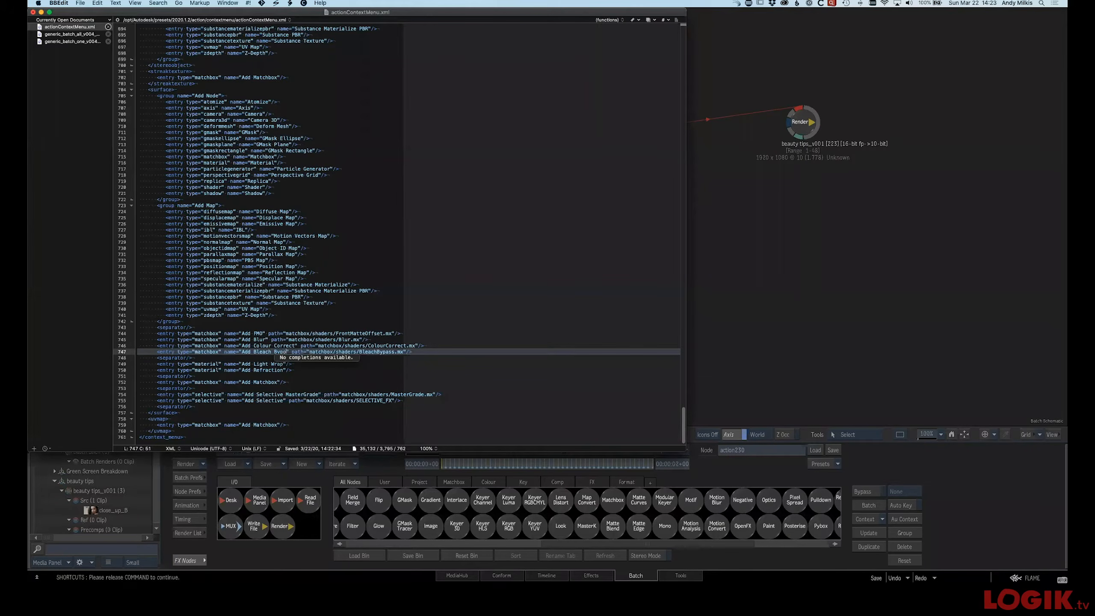
{"action": "type", "text": "ss"}
{"action": "left_click", "coordinate": [428, 321]}
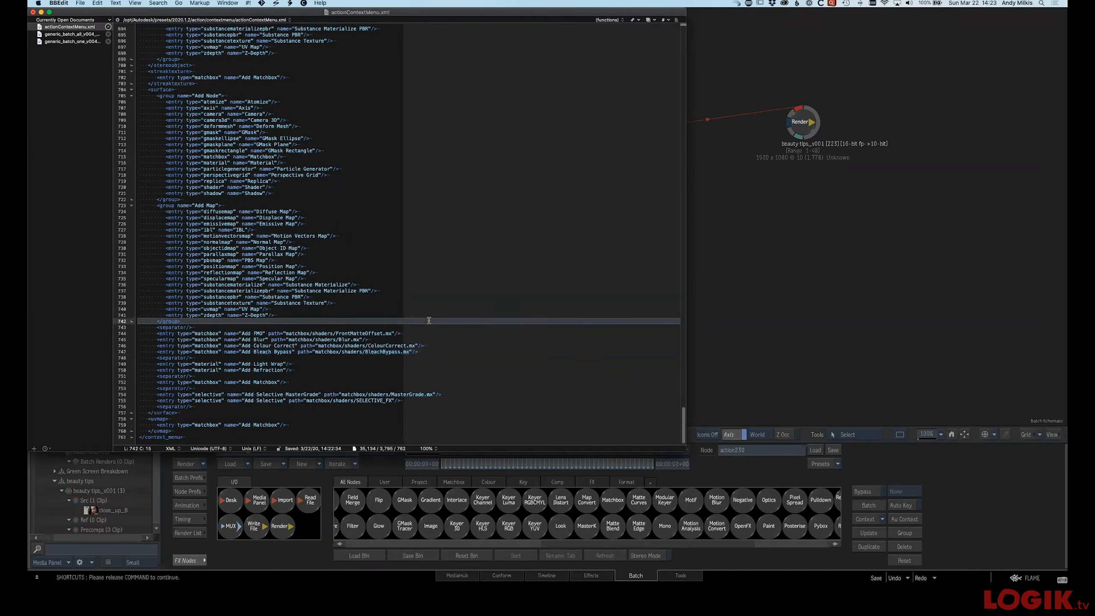
{"action": "key", "text": "super+s"}
Open the second Action node and add Bleach Bypass to the surface from its context menu
{"action": "left_click", "coordinate": [771, 246]}
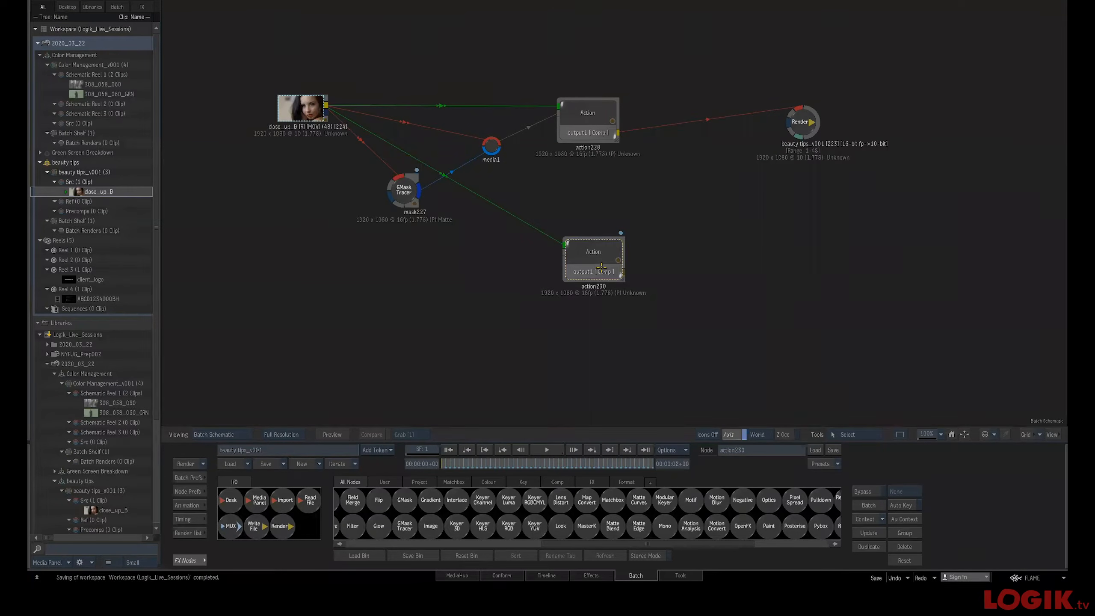
{"action": "double_click", "coordinate": [595, 265]}
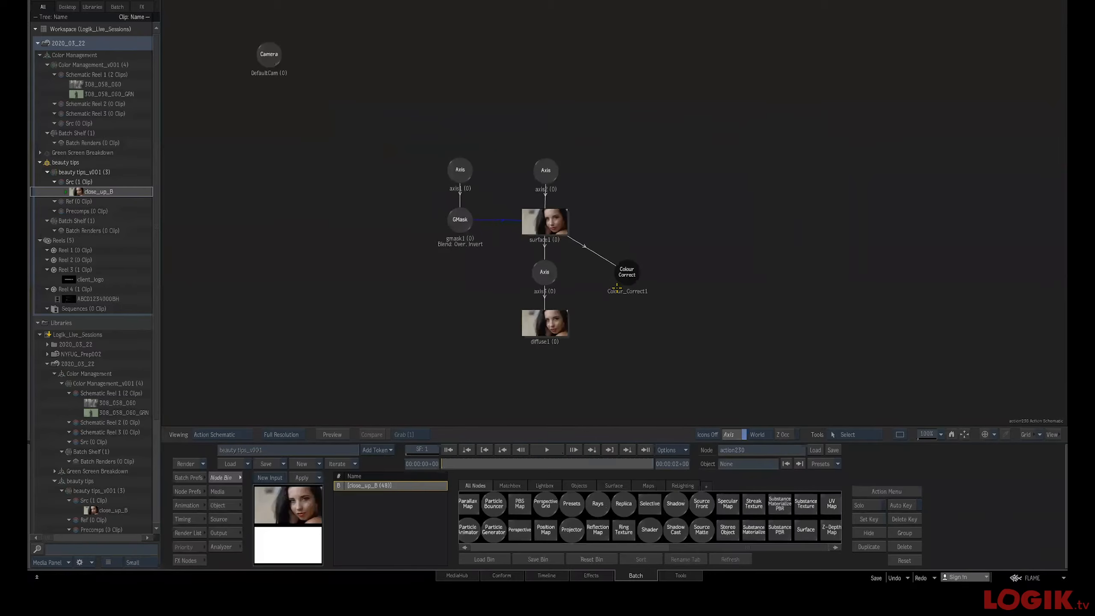
{"action": "left_click", "coordinate": [556, 228]}
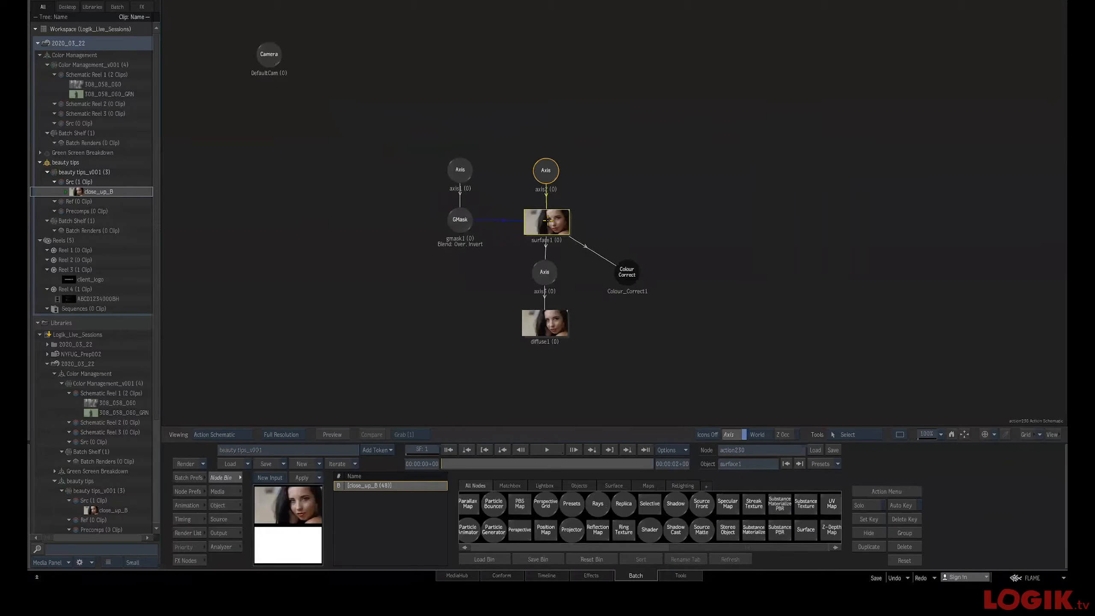
{"action": "right_click", "coordinate": [547, 222]}
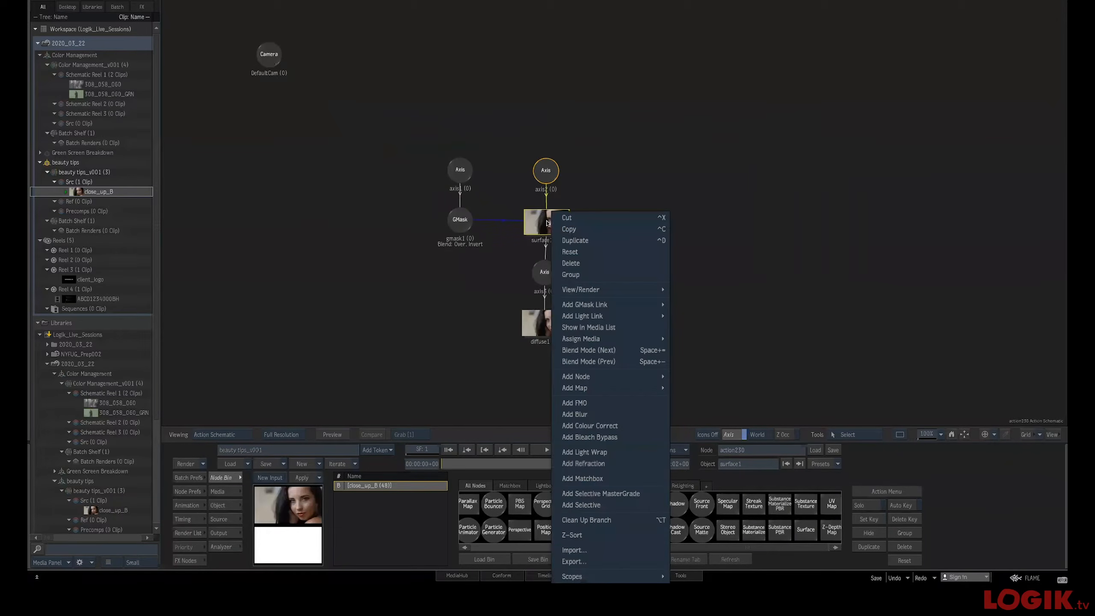
{"action": "left_click", "coordinate": [645, 436]}
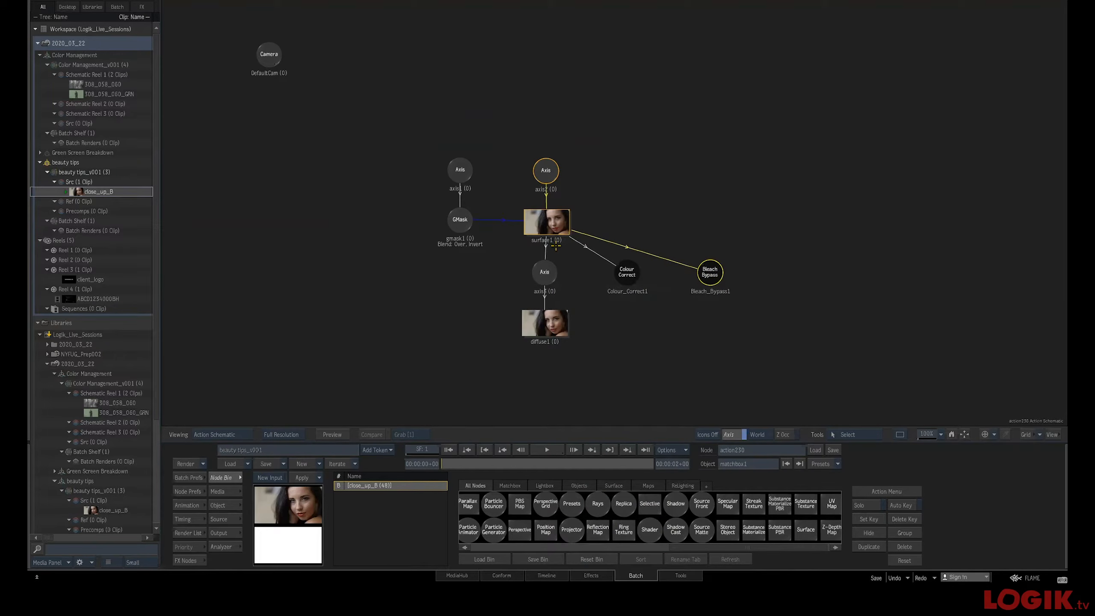
{"action": "right_click", "coordinate": [712, 275]}
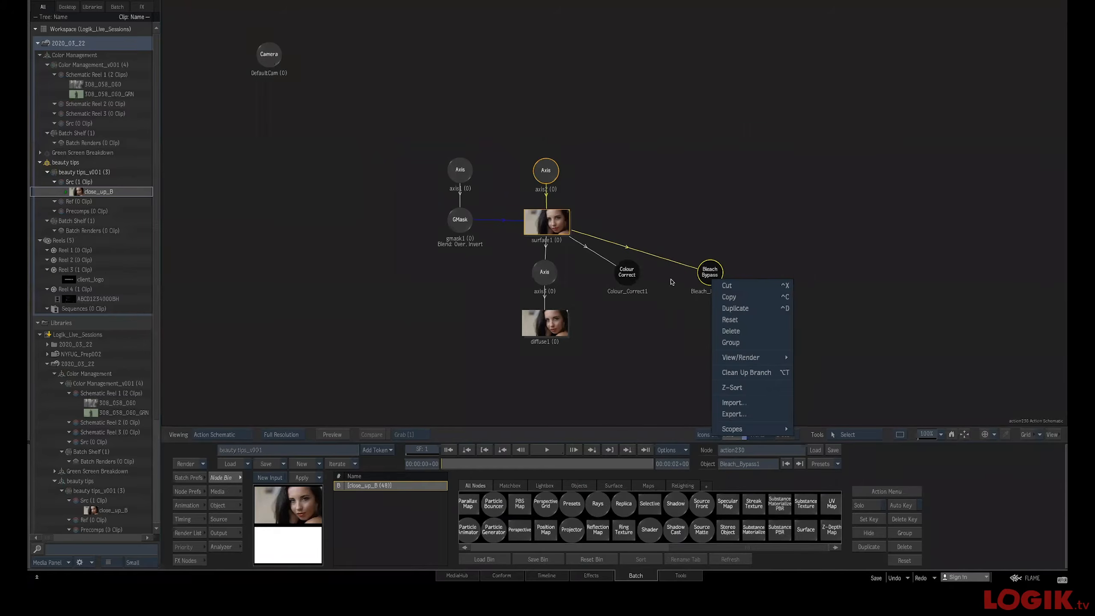
{"action": "left_click", "coordinate": [647, 313]}
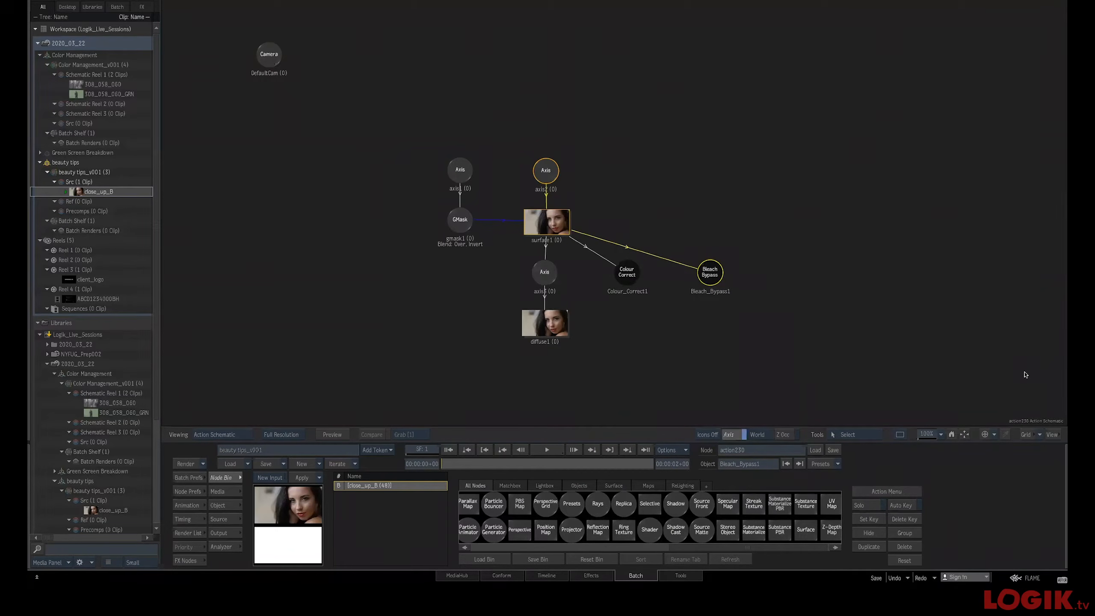
{"action": "key", "text": "super"}
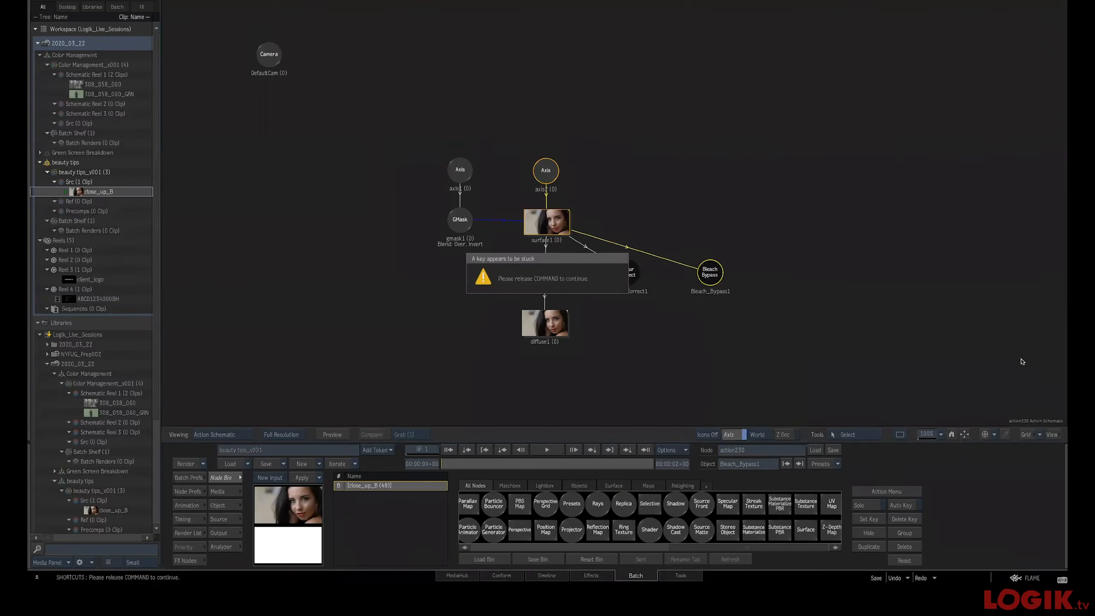
{"action": "left_click", "coordinate": [619, 354]}
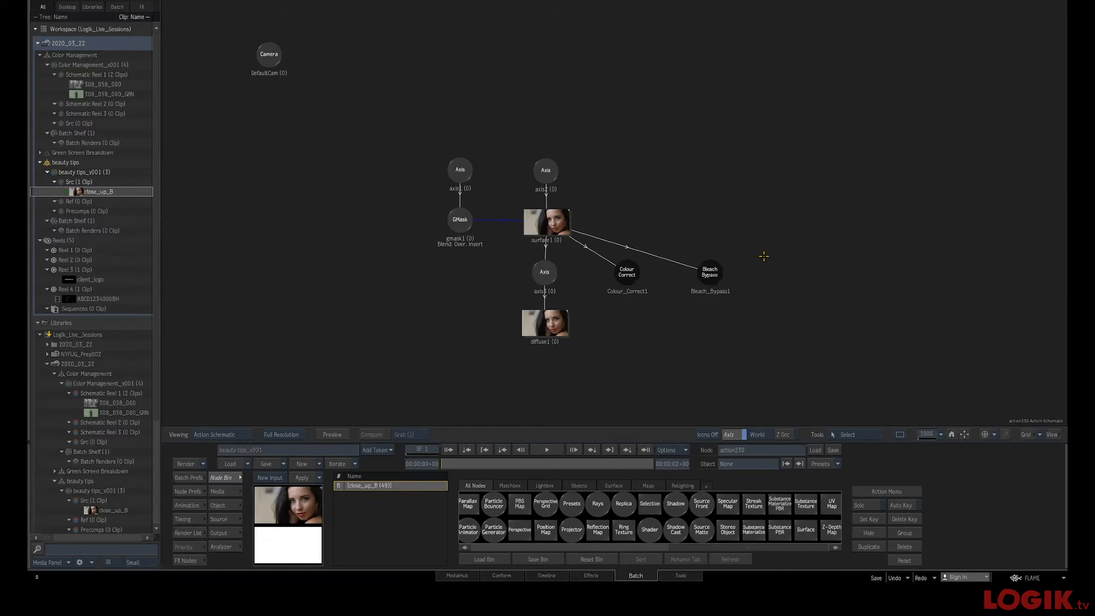
{"action": "key", "text": "super+Tab"}
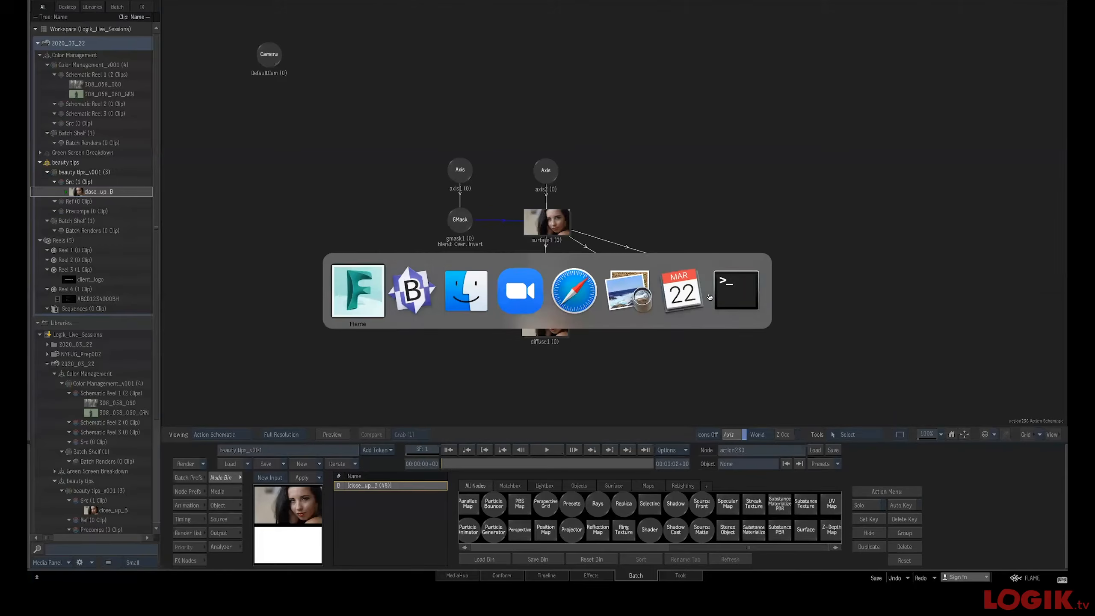
{"action": "key", "text": "super+Tab"}
{"action": "key", "text": "super+Tab"}
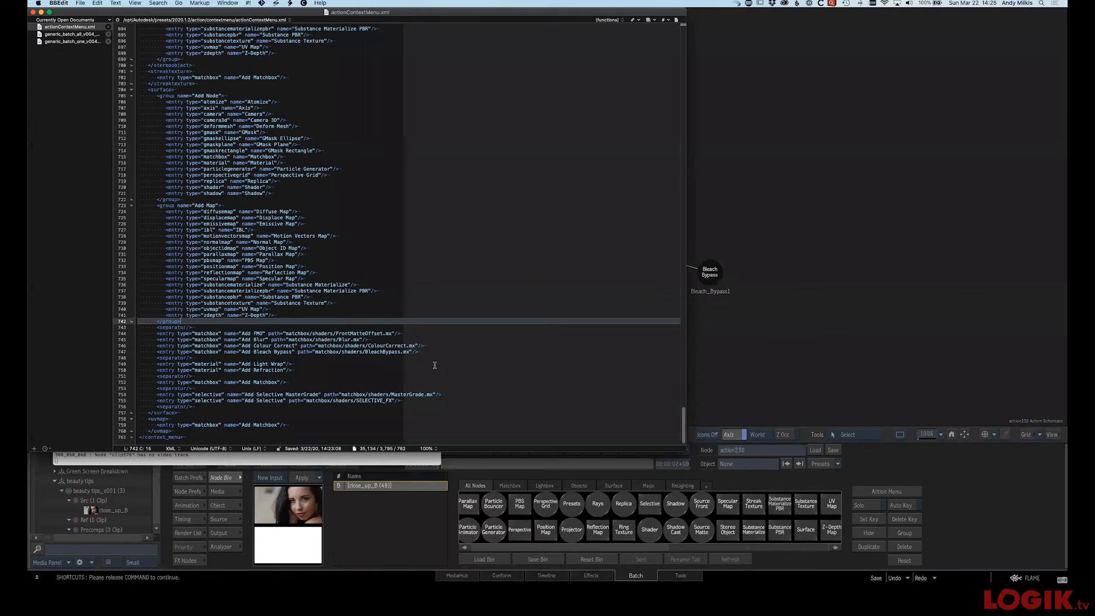
Review the matchbox entries in the actionContextMenu.xml file
{"action": "double_click", "coordinate": [422, 346]}
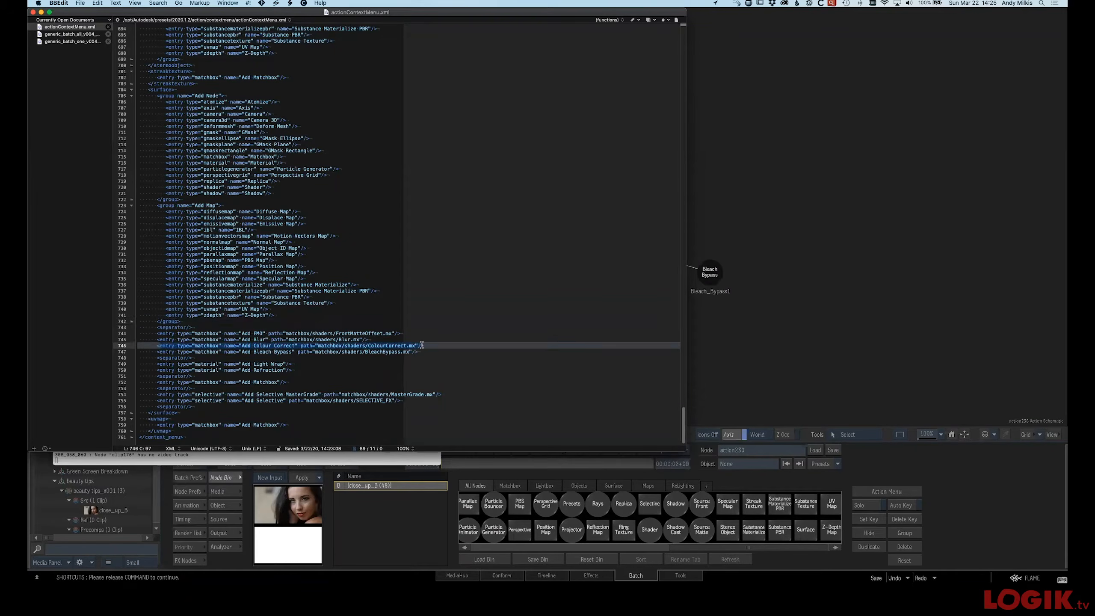
{"action": "left_click", "coordinate": [417, 348]}
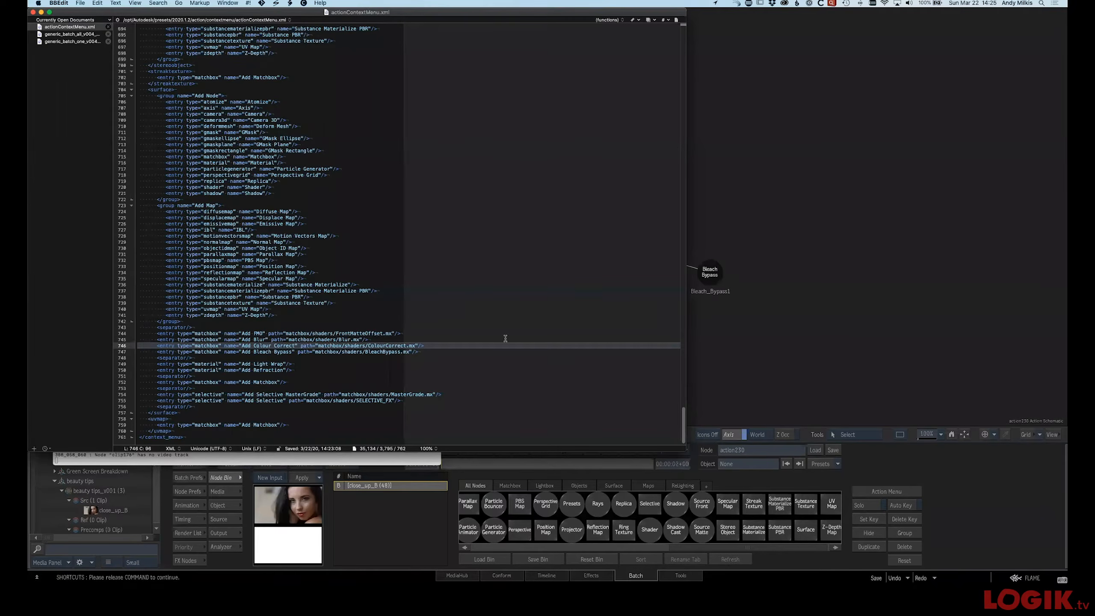
{"action": "left_click", "coordinate": [509, 279]}
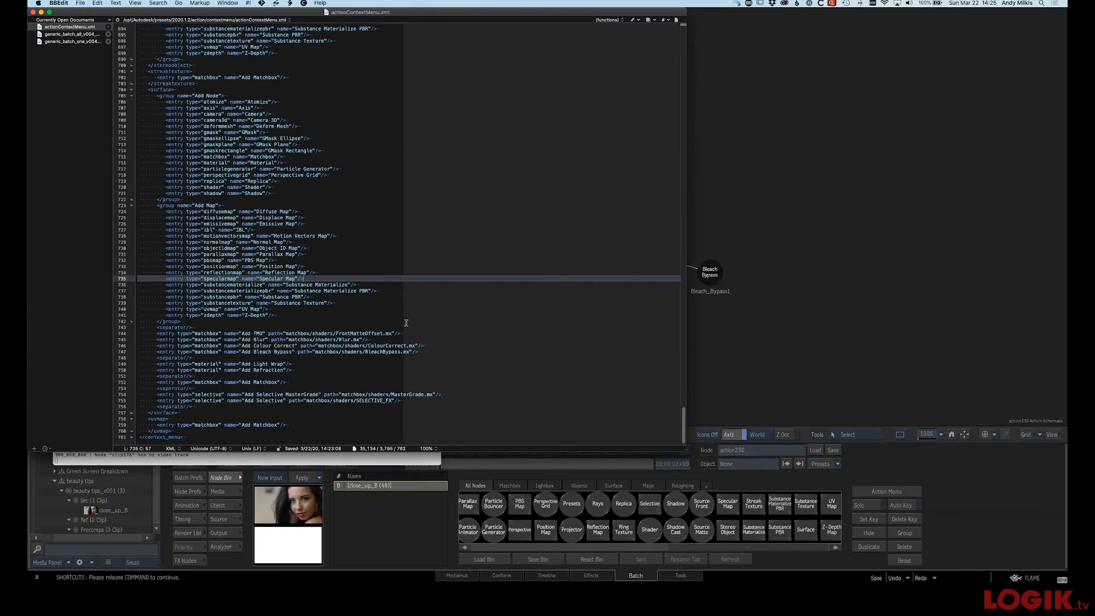
{"action": "left_click", "coordinate": [748, 224]}
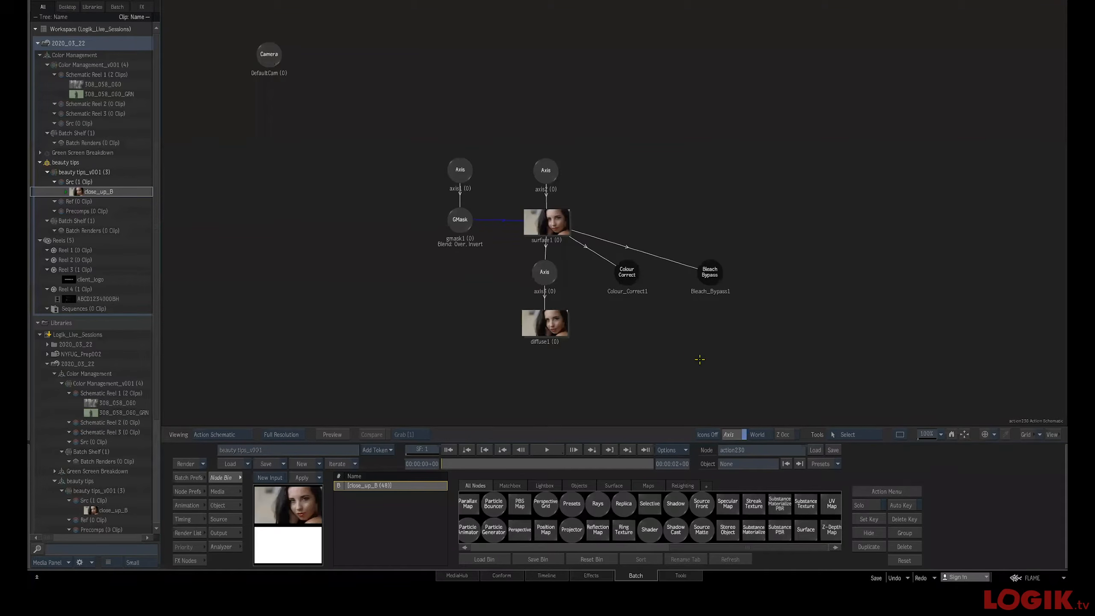
Inspect the Action Context Menu Config File Path in the Action preferences
{"action": "left_click", "coordinate": [1032, 578]}
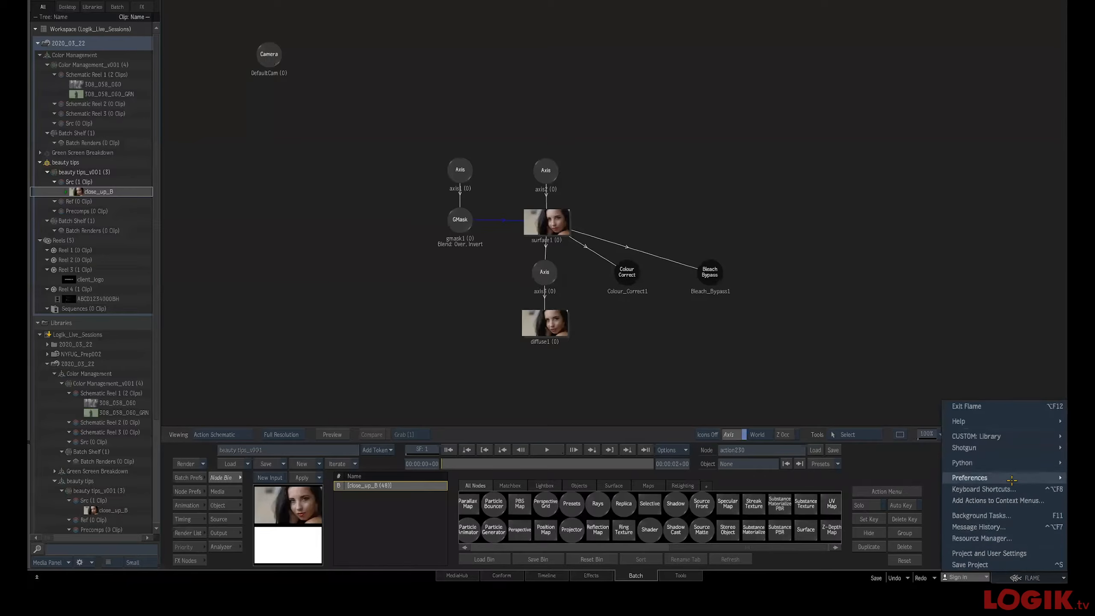
{"action": "mouse_move", "coordinate": [949, 478]}
{"action": "left_click", "coordinate": [896, 428]}
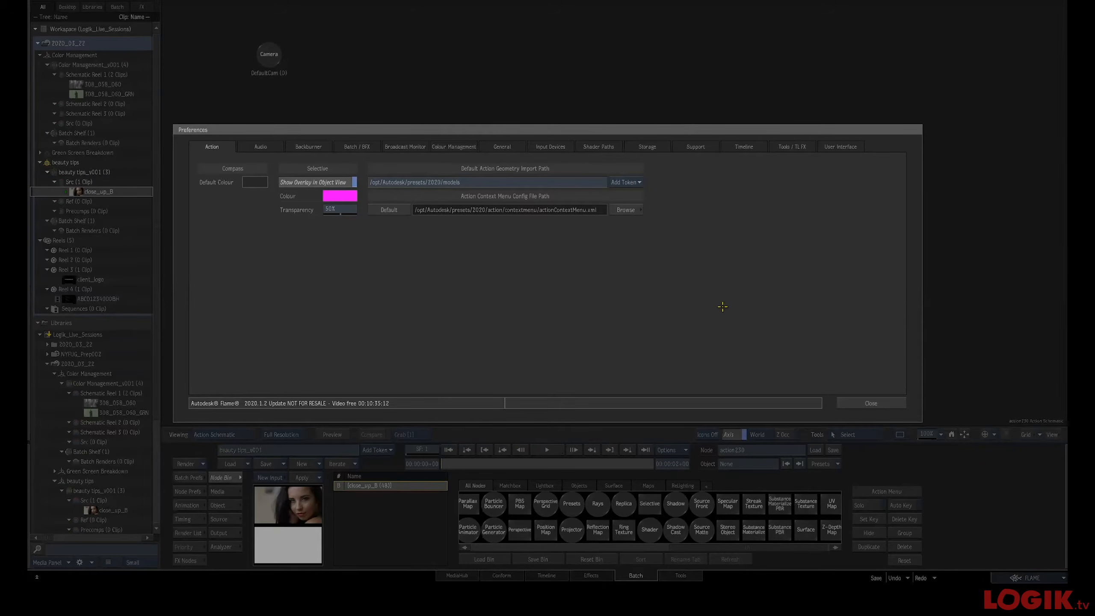
{"action": "left_click", "coordinate": [864, 403]}
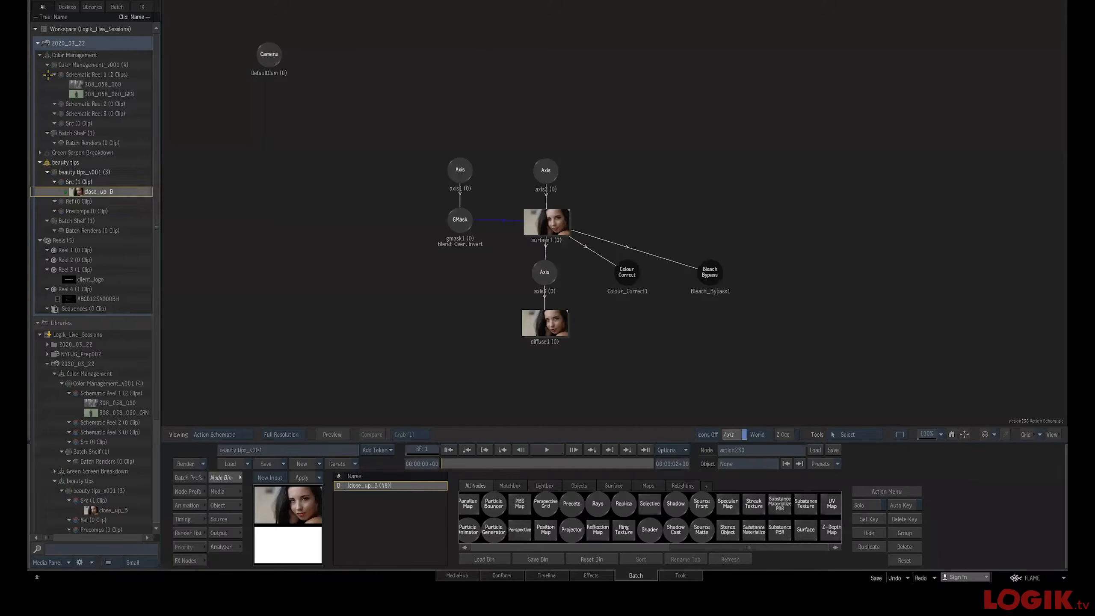
Open the Green Screen Breakdown batch setup from the workspace
{"action": "left_click", "coordinate": [39, 55]}
{"action": "double_click", "coordinate": [50, 64]}
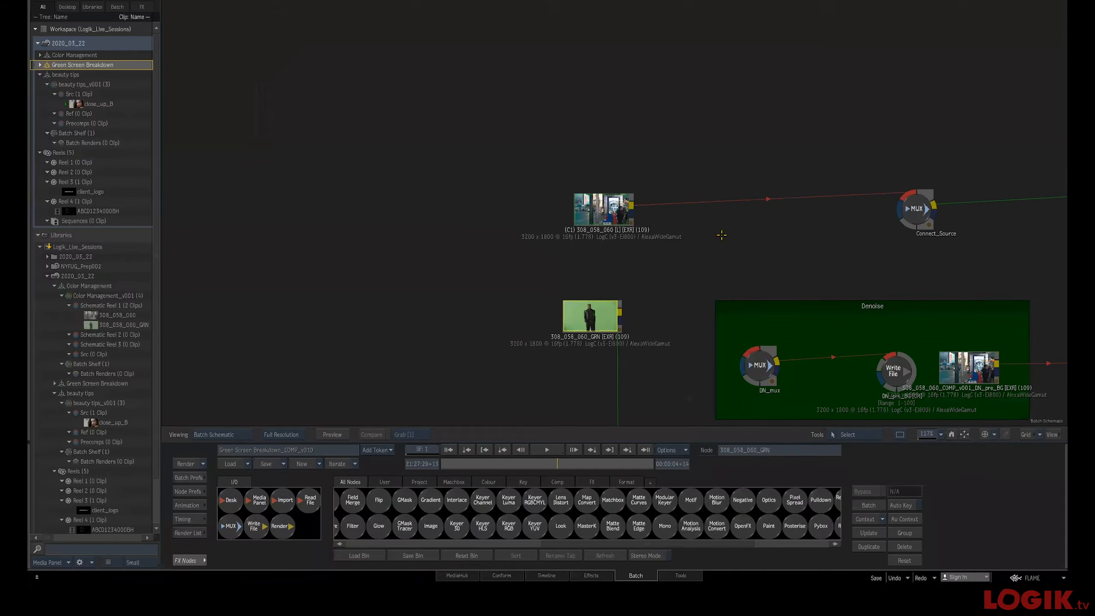
{"action": "left_click_drag", "start_coordinate": [716, 247], "coordinate": [515, 215]}
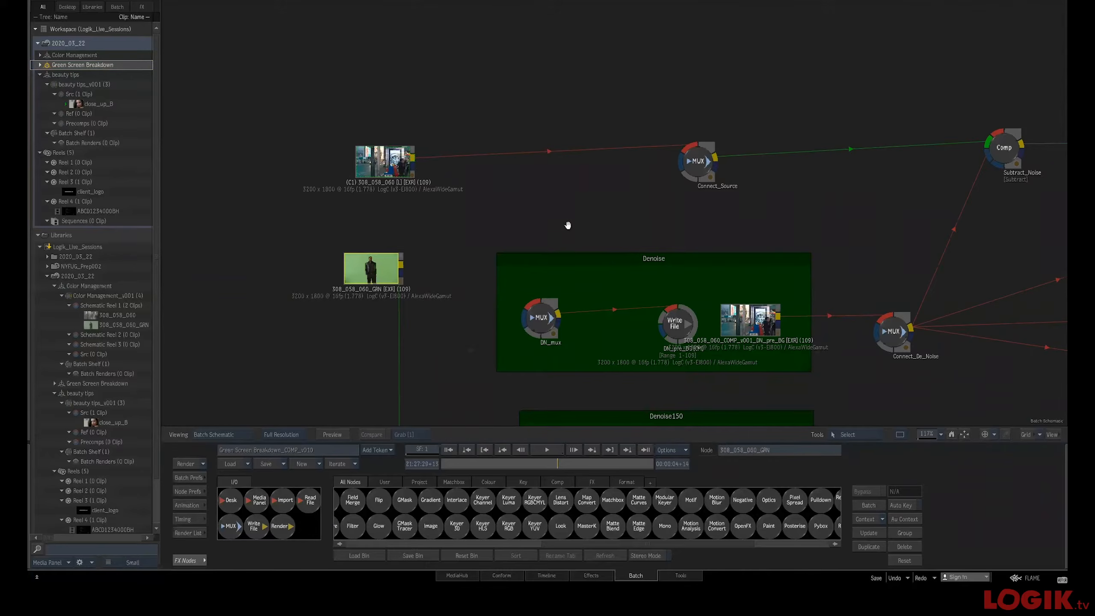
{"action": "left_click_drag", "start_coordinate": [568, 199], "coordinate": [475, 160]}
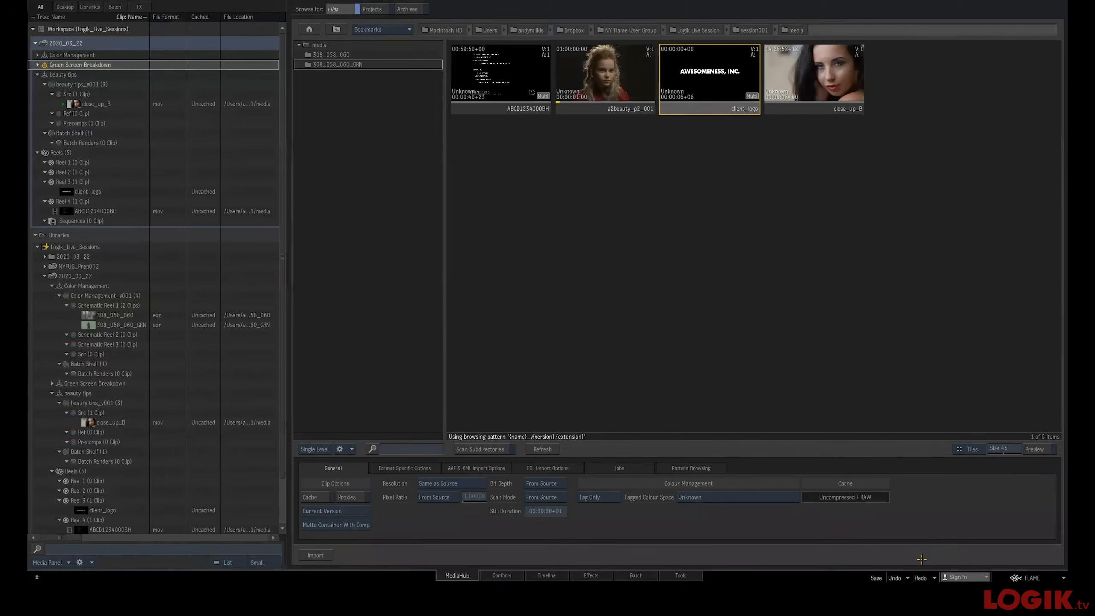
{"action": "left_click", "coordinate": [637, 575]}
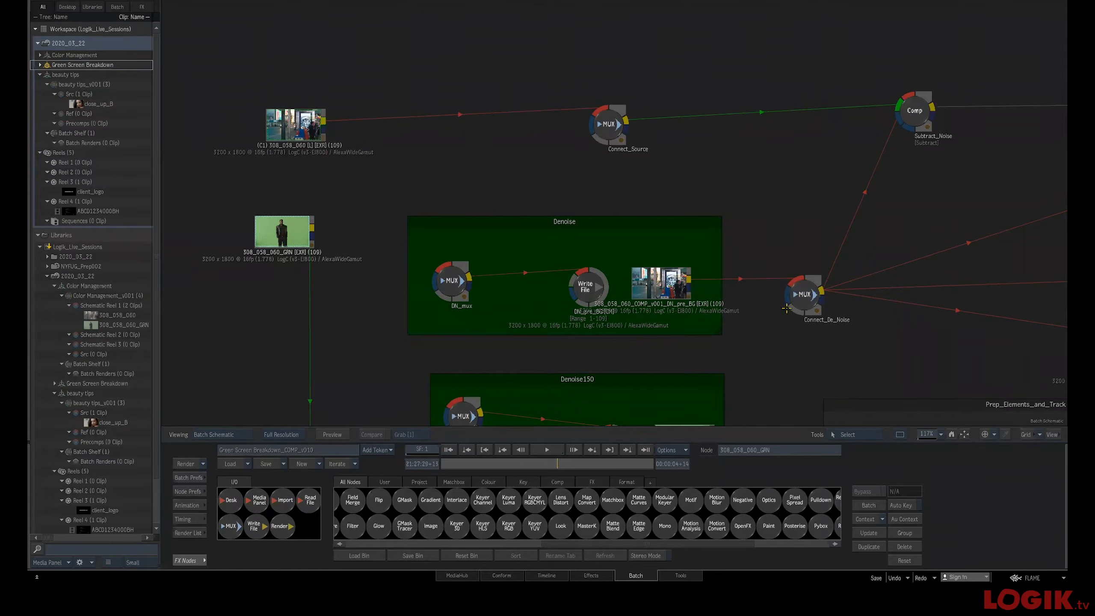
View and scrub through the 308_058_060 background plate in the viewer
{"action": "left_click_drag", "start_coordinate": [777, 332], "coordinate": [668, 300]}
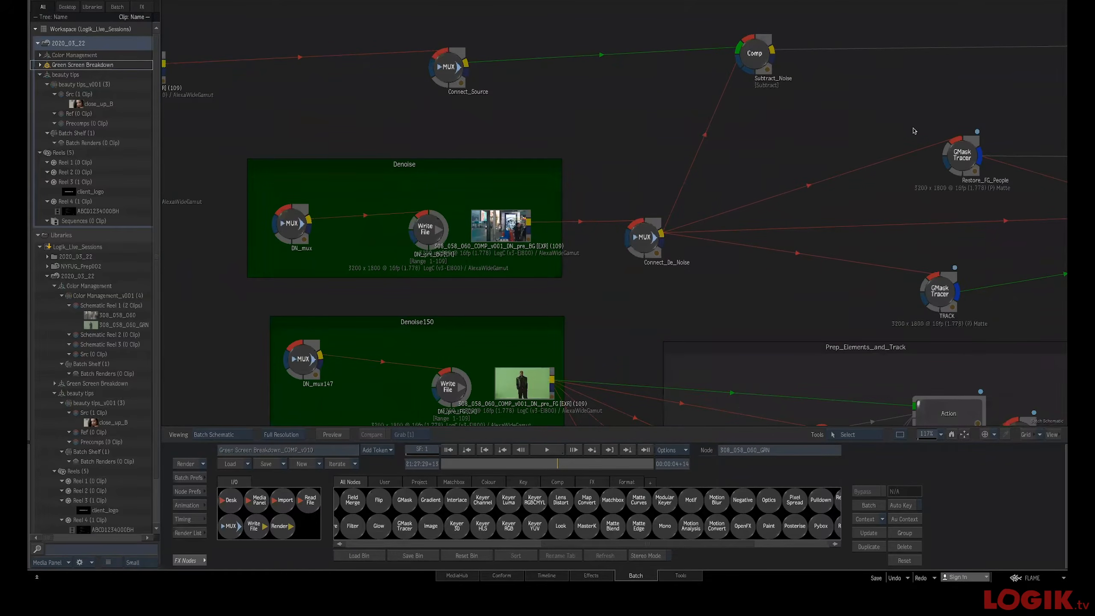
{"action": "left_click_drag", "start_coordinate": [562, 265], "coordinate": [634, 265]}
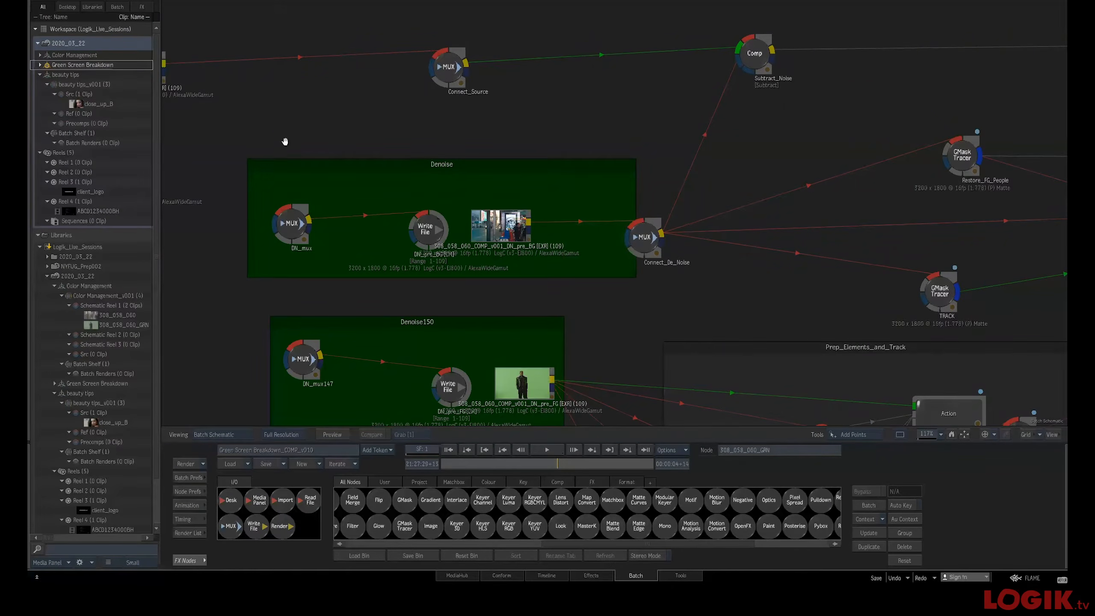
{"action": "key", "text": "Home"}
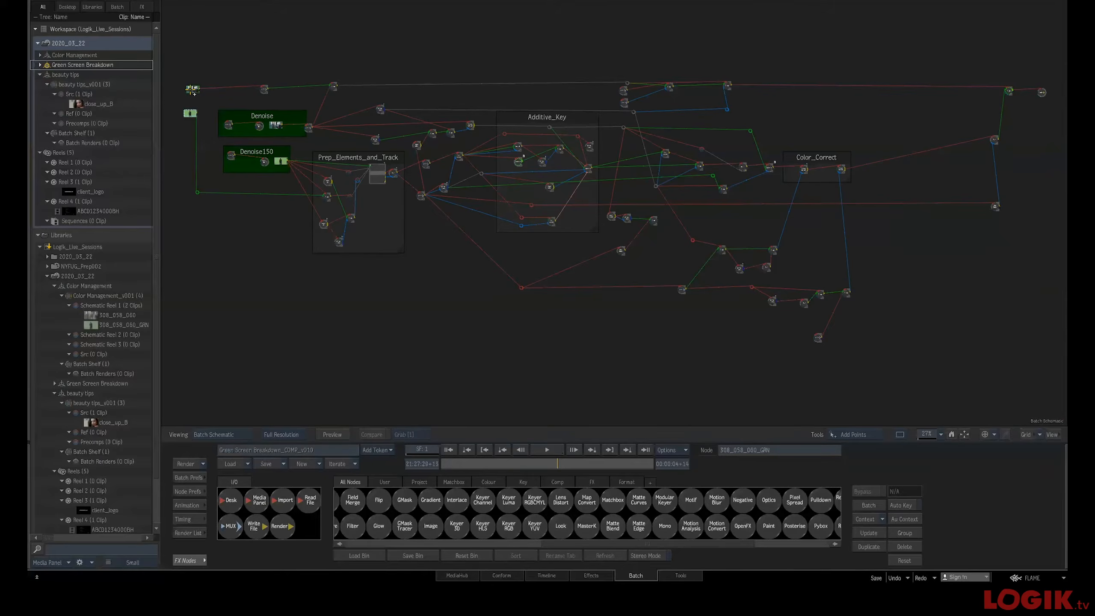
{"action": "key", "text": "a"}
{"action": "left_click", "coordinate": [192, 90]}
{"action": "key", "text": "F4"}
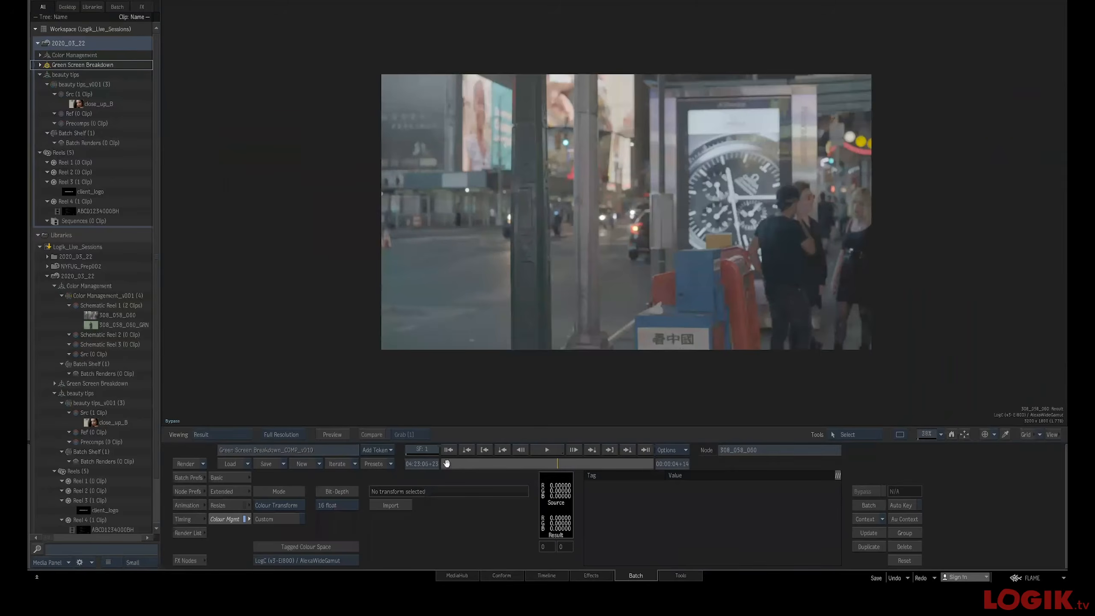
{"action": "left_click_drag", "start_coordinate": [445, 461], "coordinate": [331, 432]}
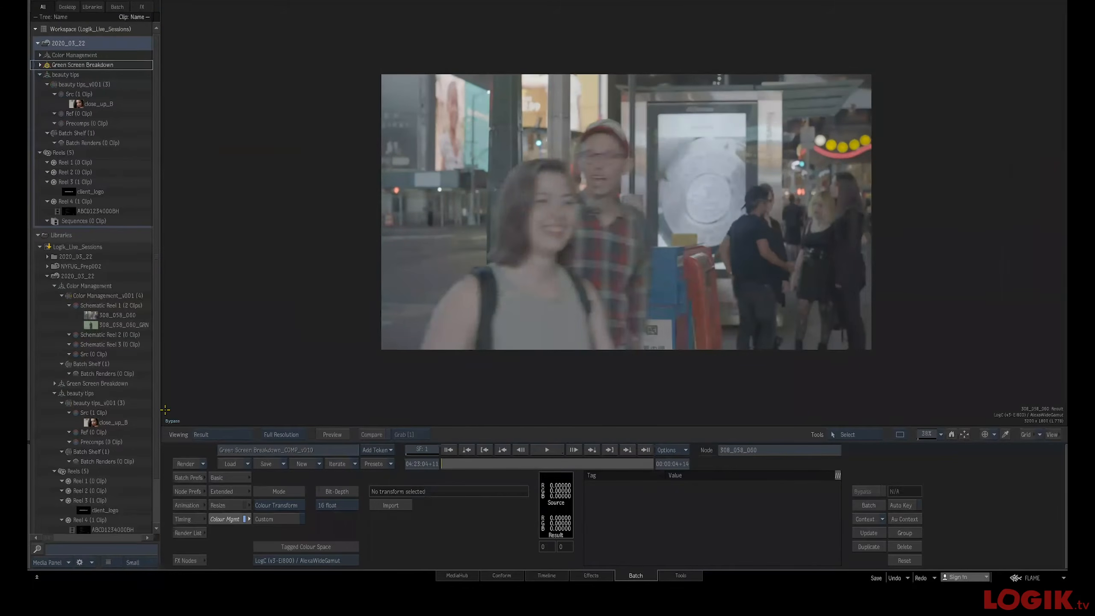
{"action": "left_click", "coordinate": [173, 420]}
{"action": "left_click_drag", "start_coordinate": [452, 460], "coordinate": [639, 466]}
{"action": "key", "text": "Escape"}
View and scrub through the 308_058_060_GRN green screen plate in the viewer
{"action": "left_click", "coordinate": [190, 113]}
{"action": "key", "text": "f"}
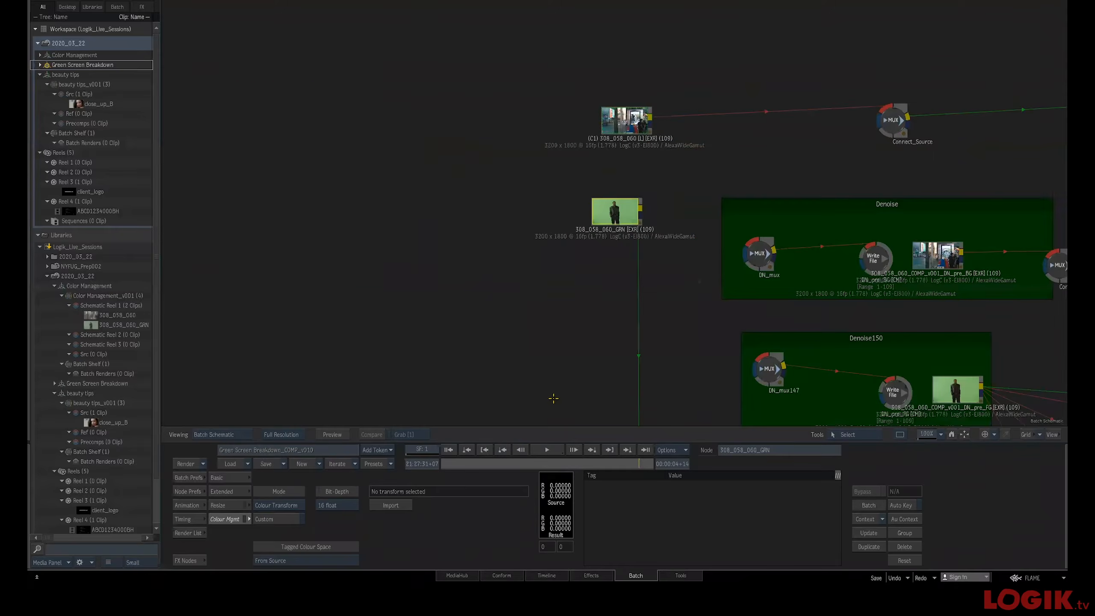
{"action": "key", "text": "F4"}
{"action": "left_click_drag", "start_coordinate": [457, 461], "coordinate": [654, 461]}
{"action": "left_click_drag", "start_coordinate": [630, 303], "coordinate": [784, 297]}
{"action": "left_click_drag", "start_coordinate": [609, 320], "coordinate": [586, 383]}
{"action": "left_click_drag", "start_coordinate": [637, 461], "coordinate": [398, 460]}
{"action": "left_click_drag", "start_coordinate": [575, 335], "coordinate": [599, 333], "text": "ctrl"}
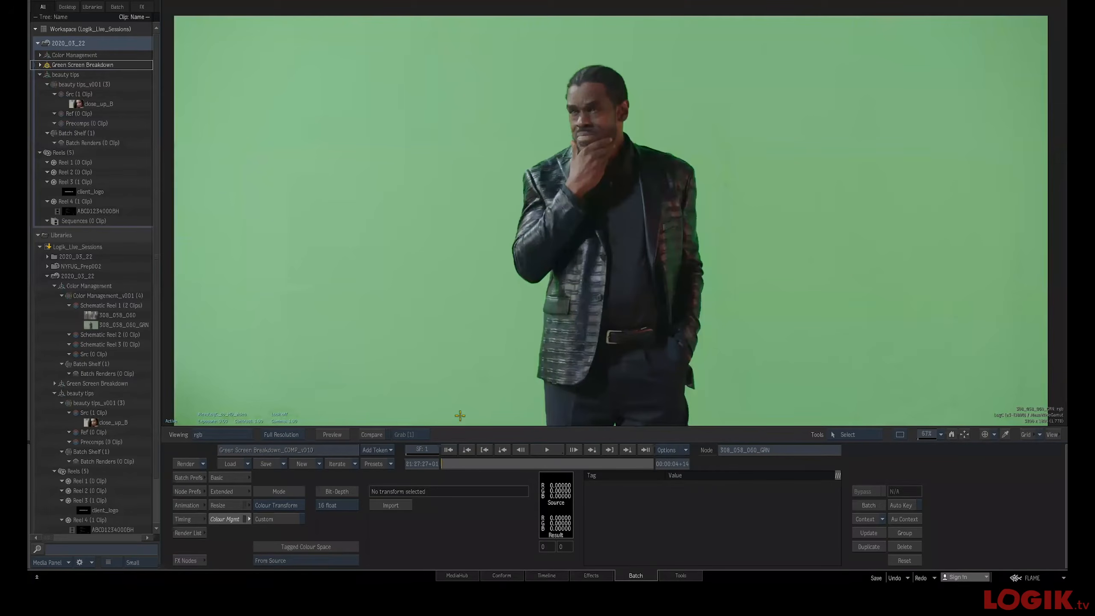
{"action": "left_click_drag", "start_coordinate": [460, 461], "coordinate": [497, 462]}
{"action": "key", "text": "Escape"}
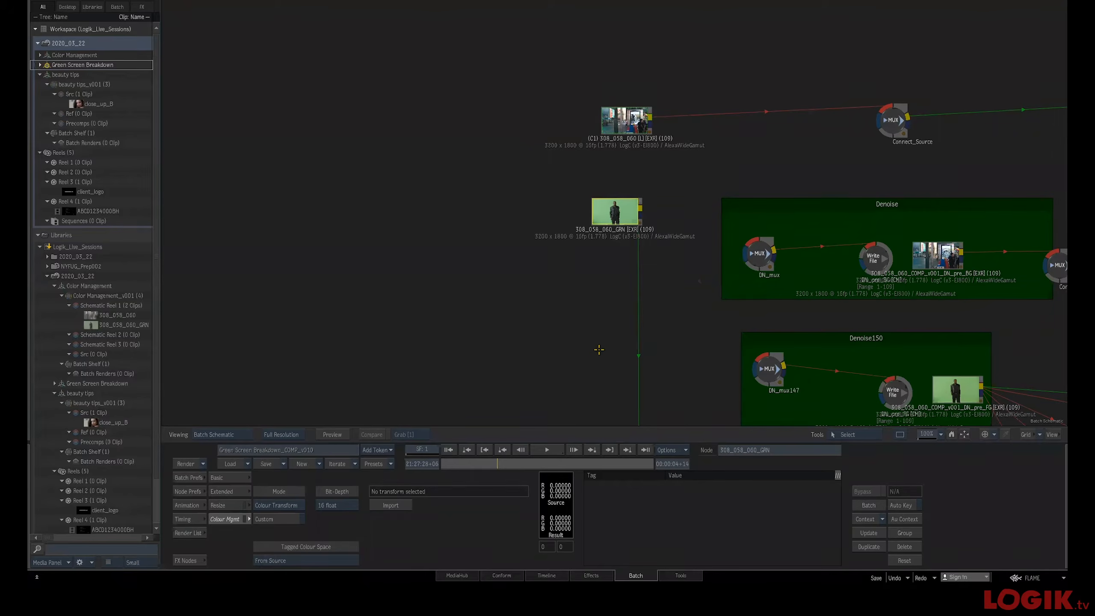
Survey the whole schematic and examine the Additive_Key group's nodes
{"action": "key", "text": "f"}
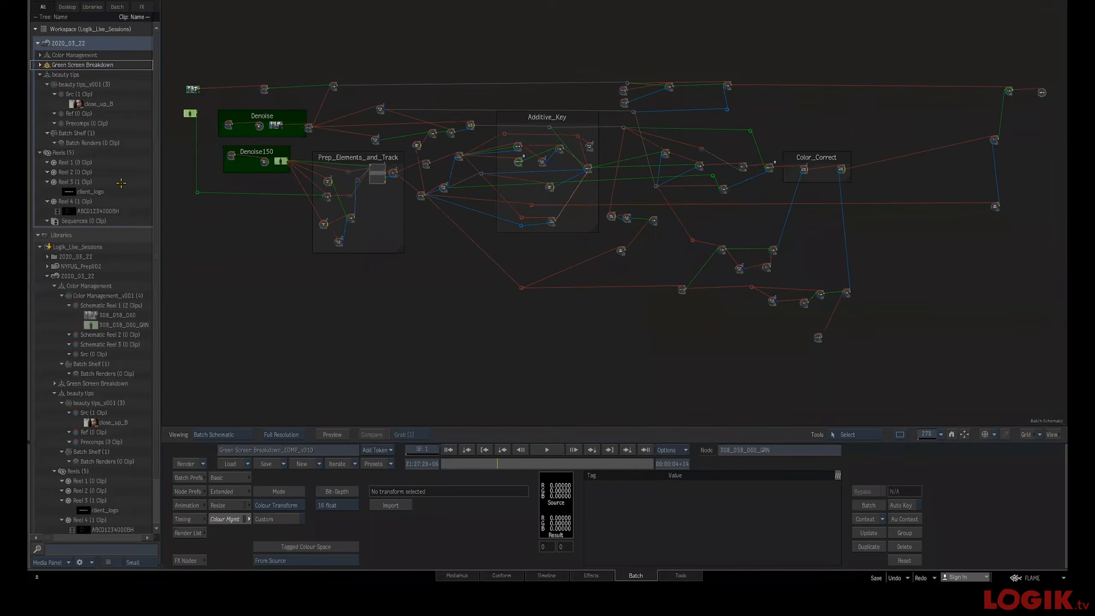
{"action": "key", "text": "Home"}
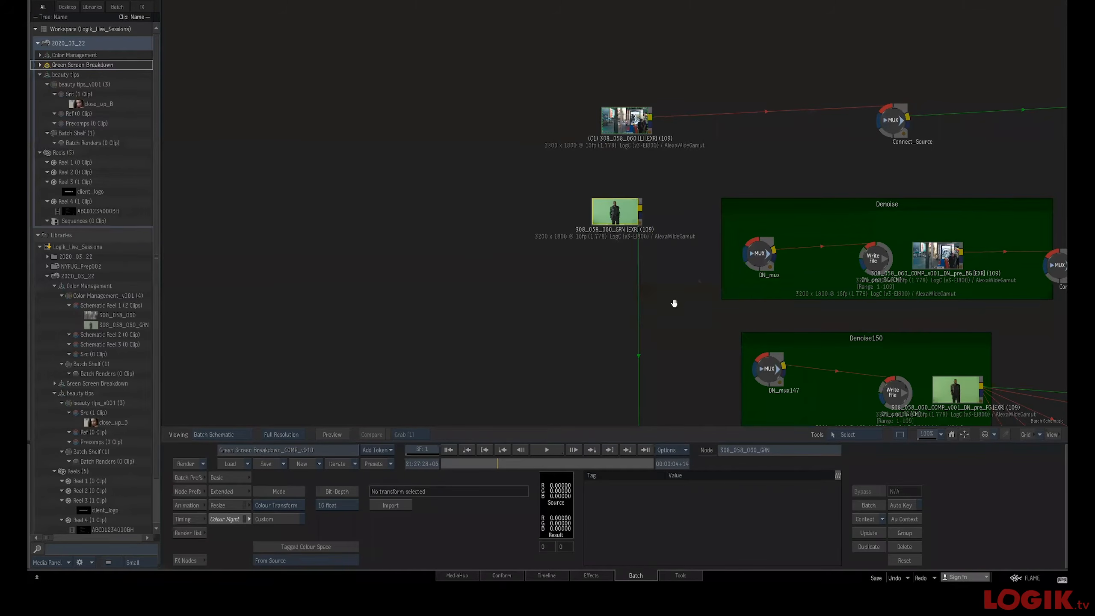
{"action": "key", "text": "Home"}
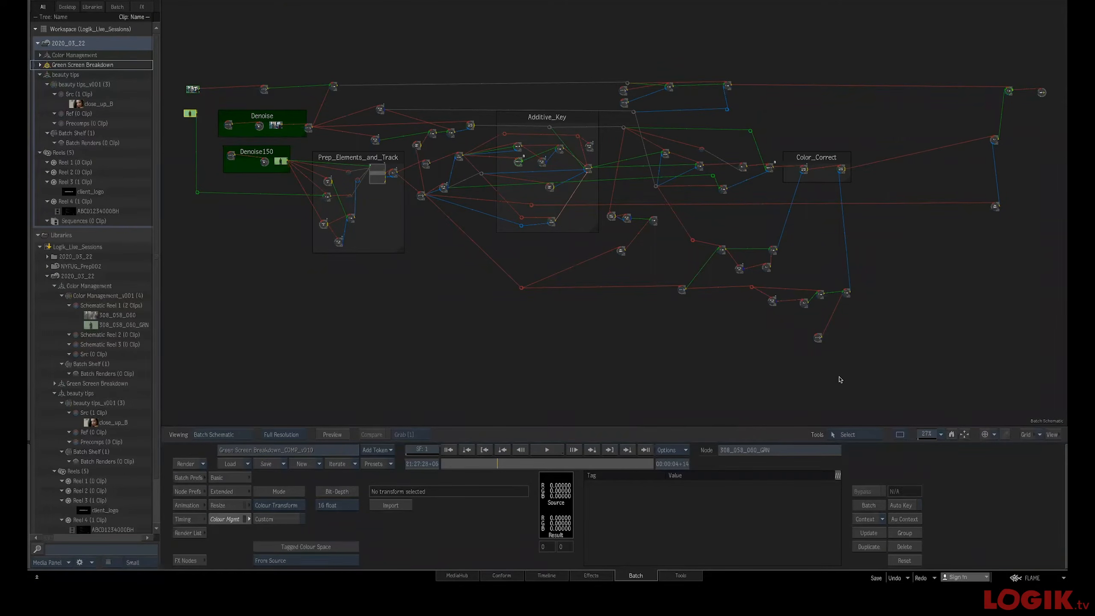
{"action": "left_click_drag", "start_coordinate": [466, 299], "coordinate": [602, 102]}
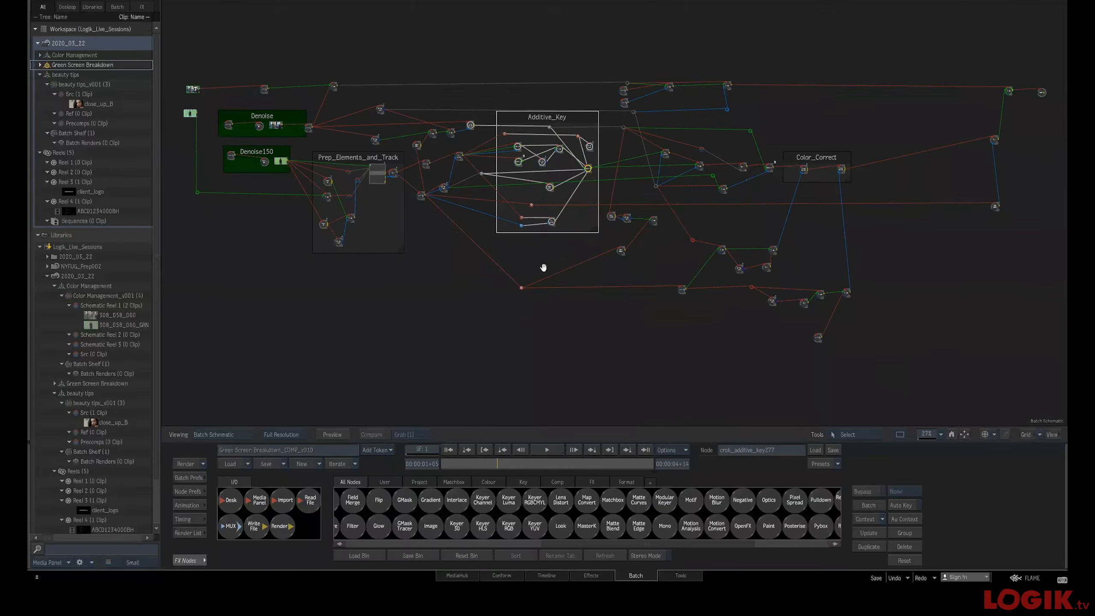
{"action": "left_click_drag", "start_coordinate": [543, 266], "coordinate": [553, 274]}
{"action": "left_click", "coordinate": [400, 334]}
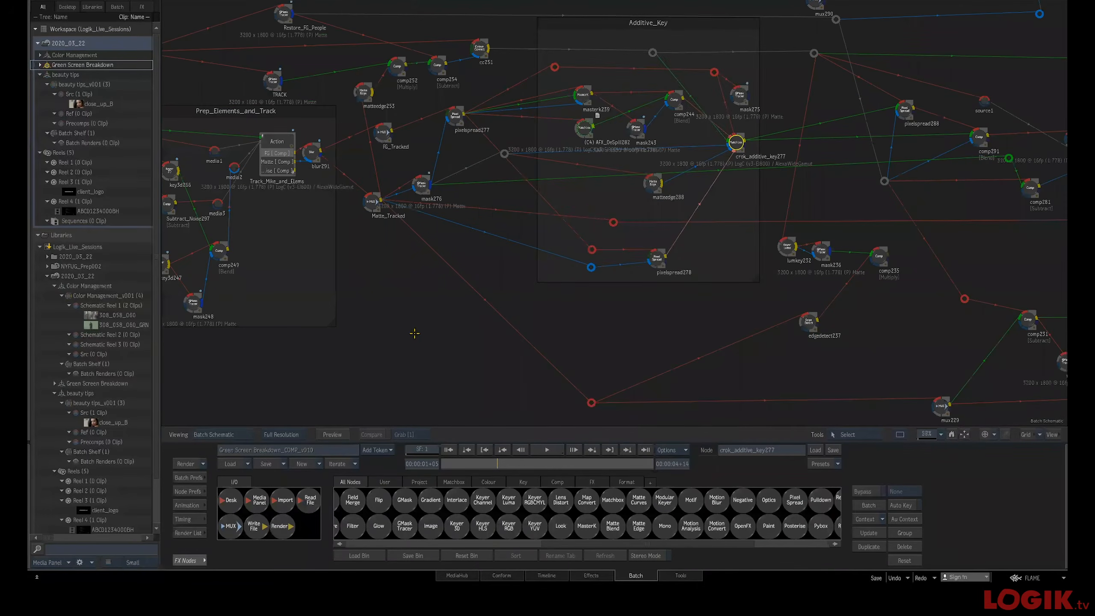
{"action": "key", "text": "f"}
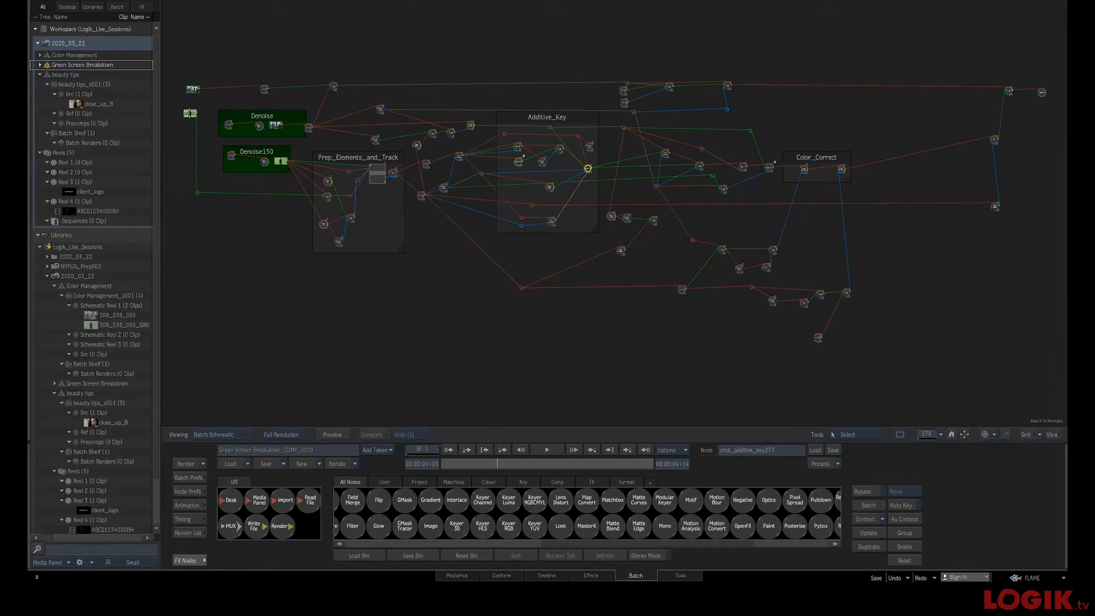
{"action": "left_click", "coordinate": [190, 113]}
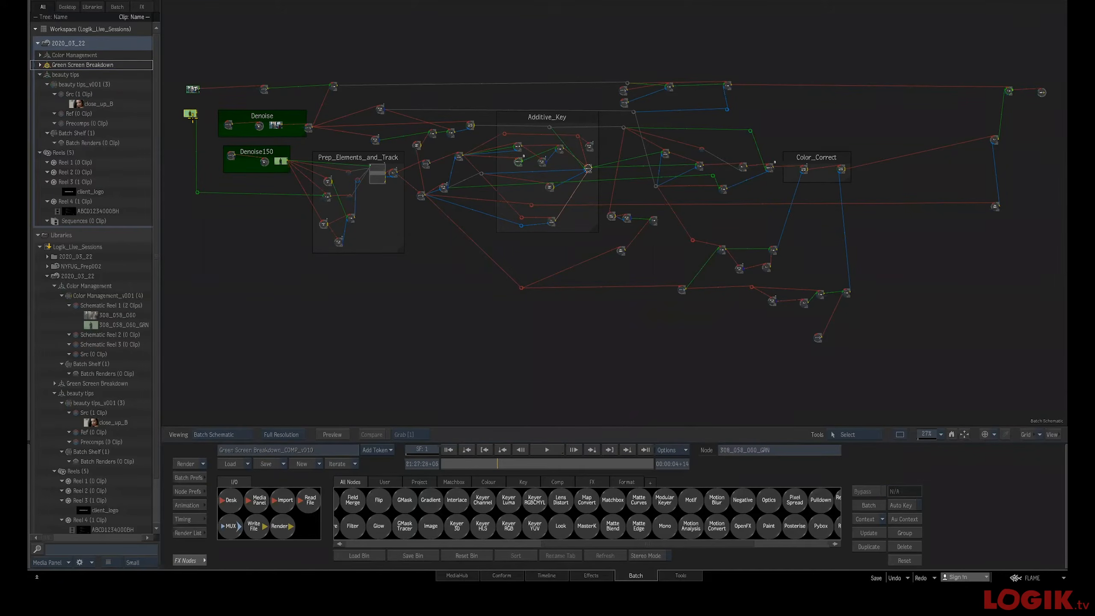
{"action": "key", "text": "Home"}
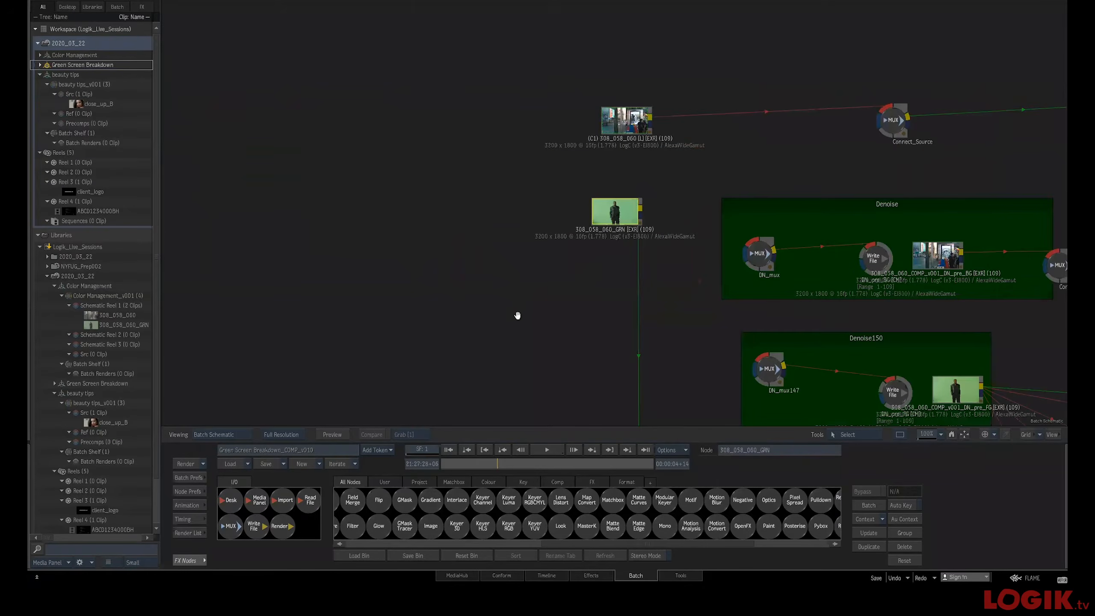
Move the Denoise150 group closer to the Denoise group and nudge its nodes into place
{"action": "left_click_drag", "start_coordinate": [535, 305], "coordinate": [288, 277]}
{"action": "left_click_drag", "start_coordinate": [379, 290], "coordinate": [286, 262]}
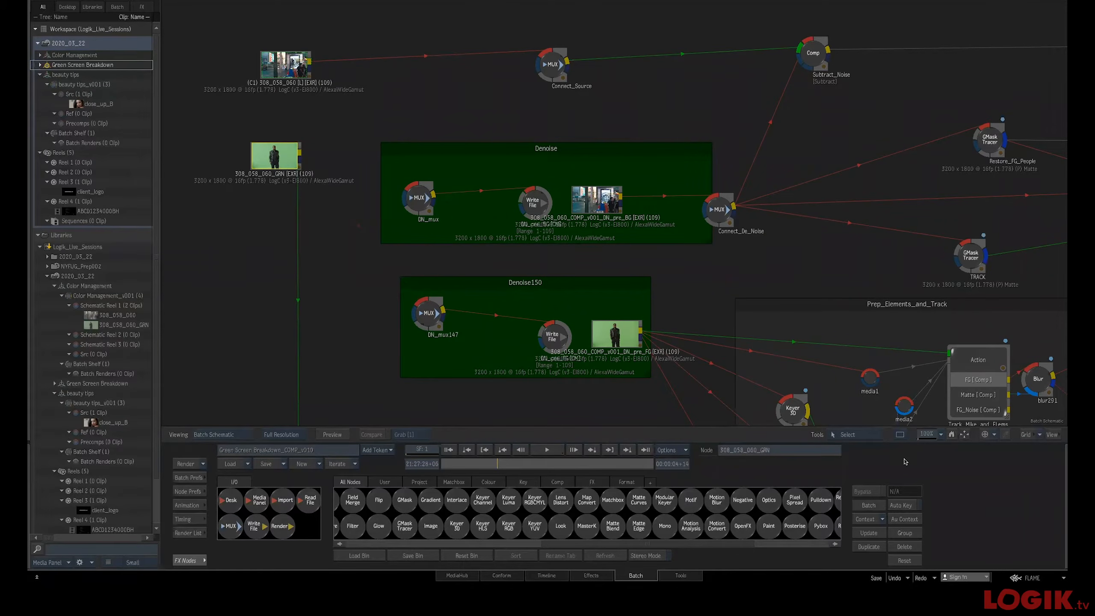
{"action": "left_click_drag", "start_coordinate": [486, 283], "coordinate": [469, 265]}
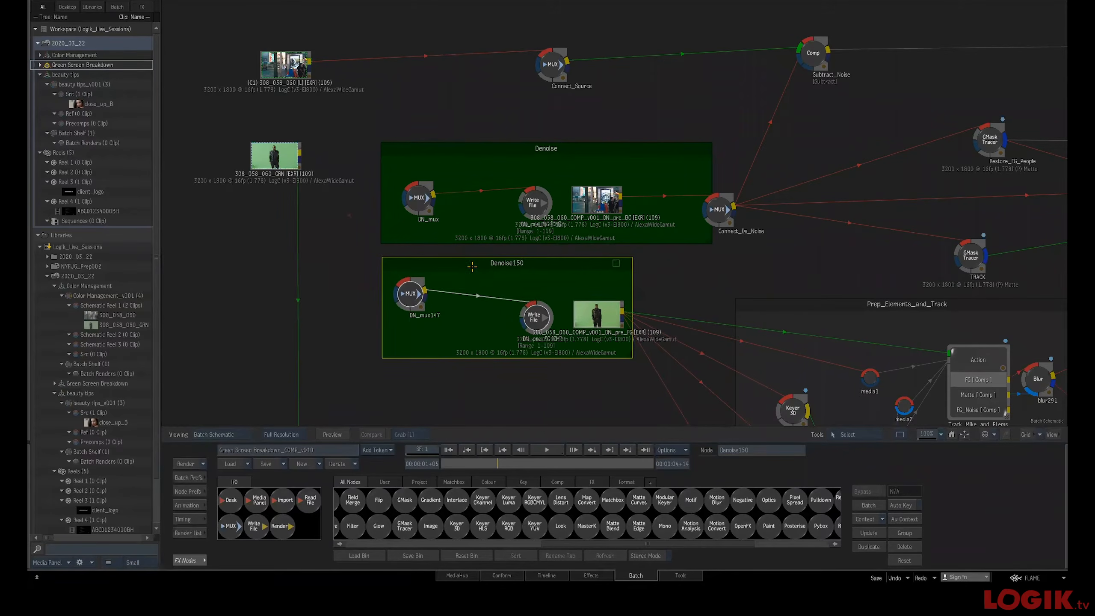
{"action": "left_click", "coordinate": [290, 162]}
{"action": "left_click_drag", "start_coordinate": [737, 238], "coordinate": [613, 219]}
{"action": "mouse_move", "coordinate": [638, 261]}
{"action": "left_mouse_down"}
{"action": "mouse_move", "coordinate": [597, 178]}
{"action": "mouse_move", "coordinate": [616, 264]}
{"action": "mouse_move", "coordinate": [608, 259]}
{"action": "left_mouse_up"}
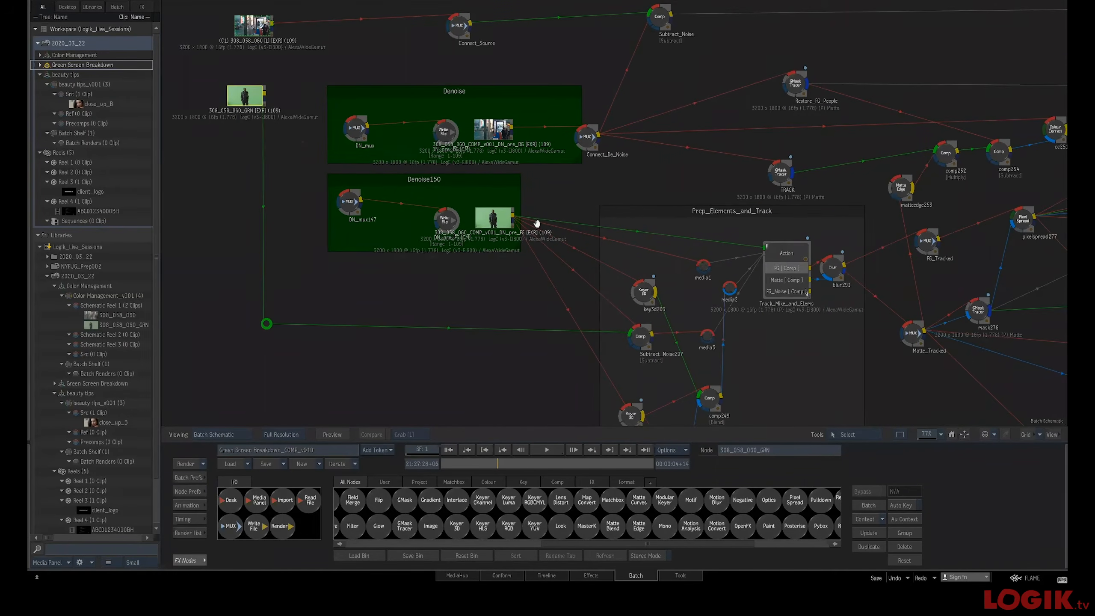
{"action": "left_click_drag", "start_coordinate": [543, 230], "coordinate": [559, 245]}
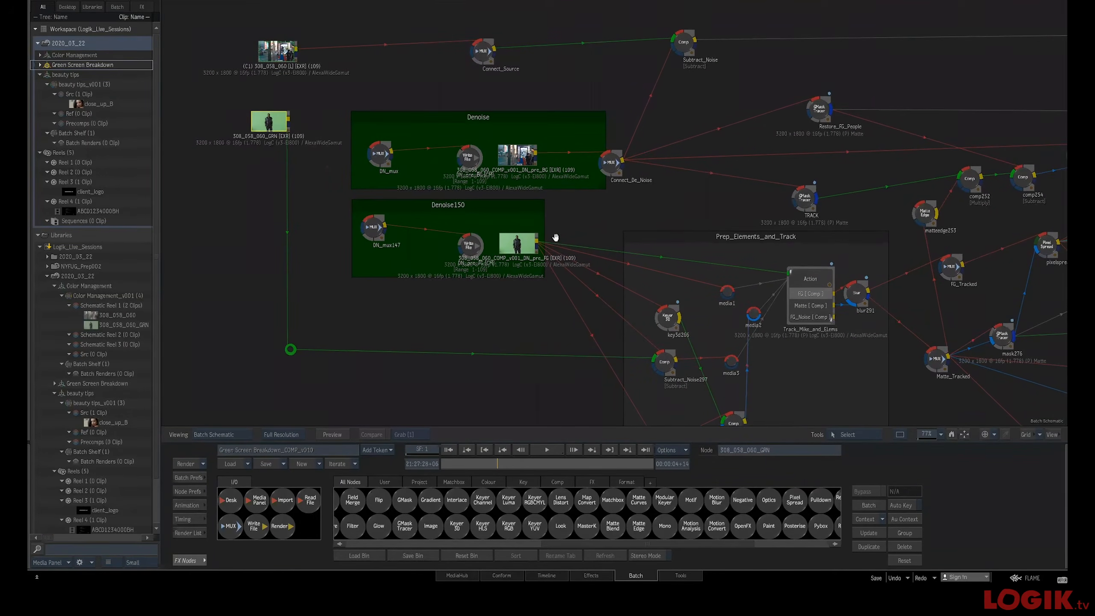
{"action": "left_click_drag", "start_coordinate": [518, 157], "coordinate": [526, 157]}
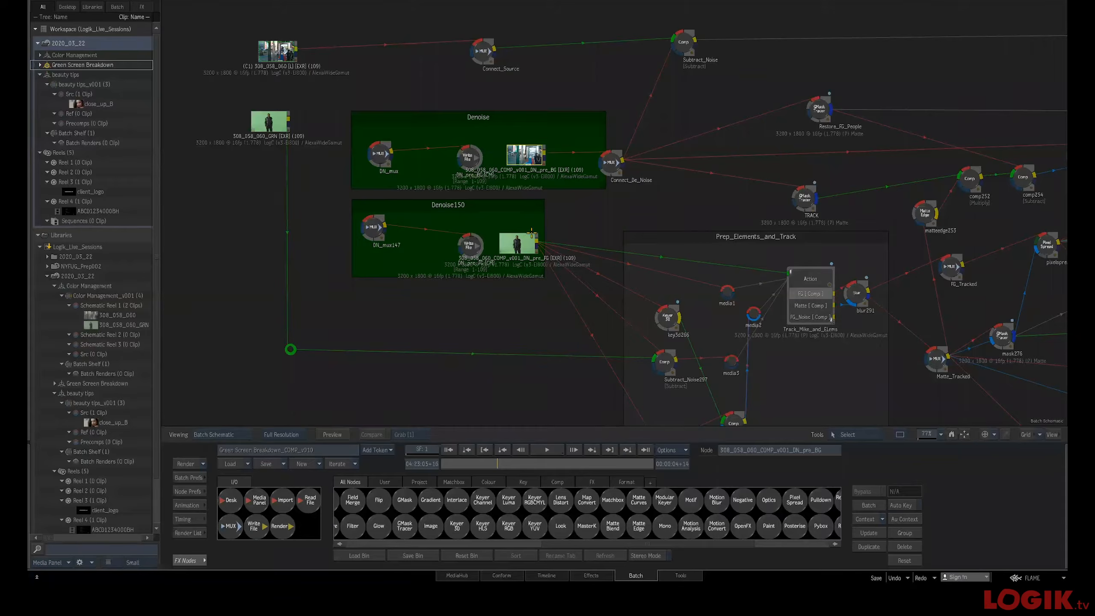
{"action": "left_click_drag", "start_coordinate": [372, 227], "coordinate": [371, 234]}
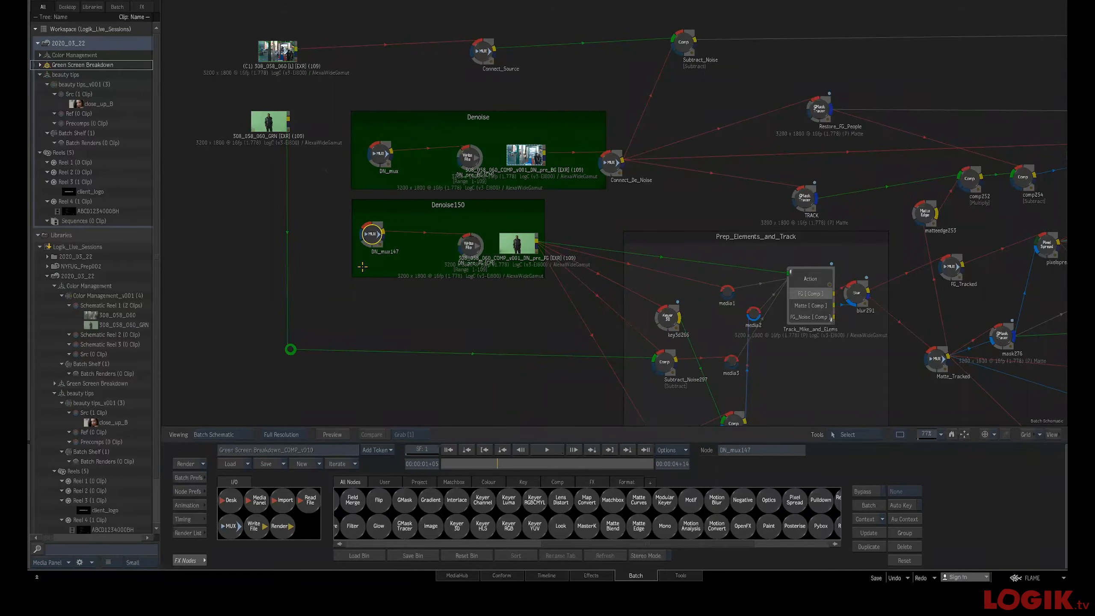
{"action": "left_click", "coordinate": [527, 154]}
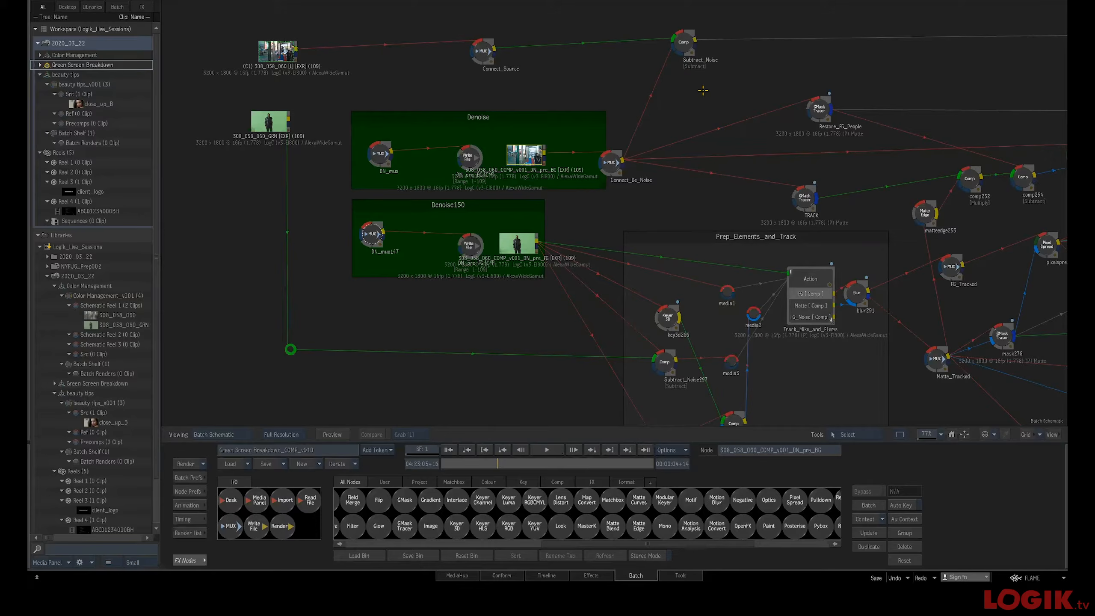
Pan across the schematic to review the Prep_Elements_and_Track and Additive_Key groups
{"action": "left_click_drag", "start_coordinate": [623, 175], "coordinate": [581, 132]}
{"action": "left_click_drag", "start_coordinate": [586, 229], "coordinate": [428, 210]}
{"action": "scroll", "coordinate": [429, 210], "scroll_direction": "down", "scroll_amount": 3}
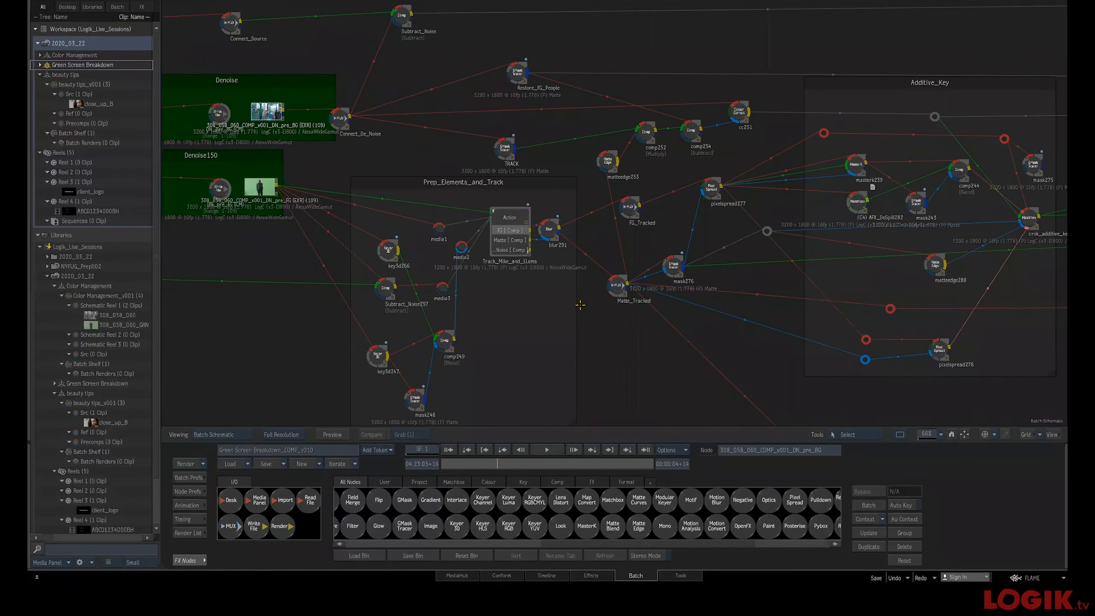
{"action": "left_click_drag", "start_coordinate": [660, 348], "coordinate": [783, 337]}
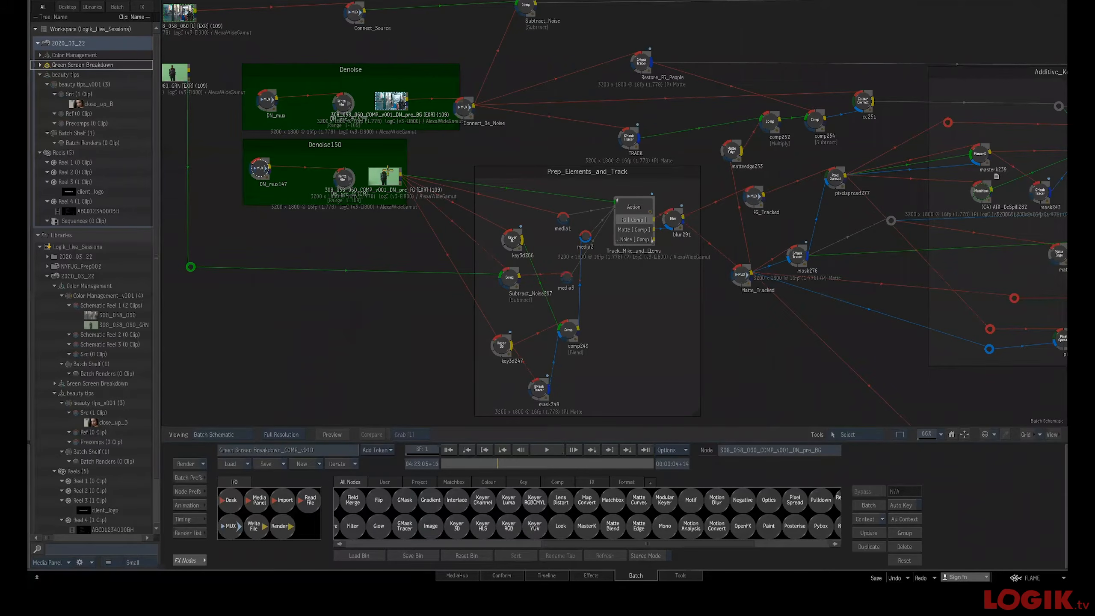
Examine the TRACK GMask node's matte output in the viewer, scrub through it, and open its tracer schematic
{"action": "left_click_drag", "start_coordinate": [398, 171], "coordinate": [402, 177]}
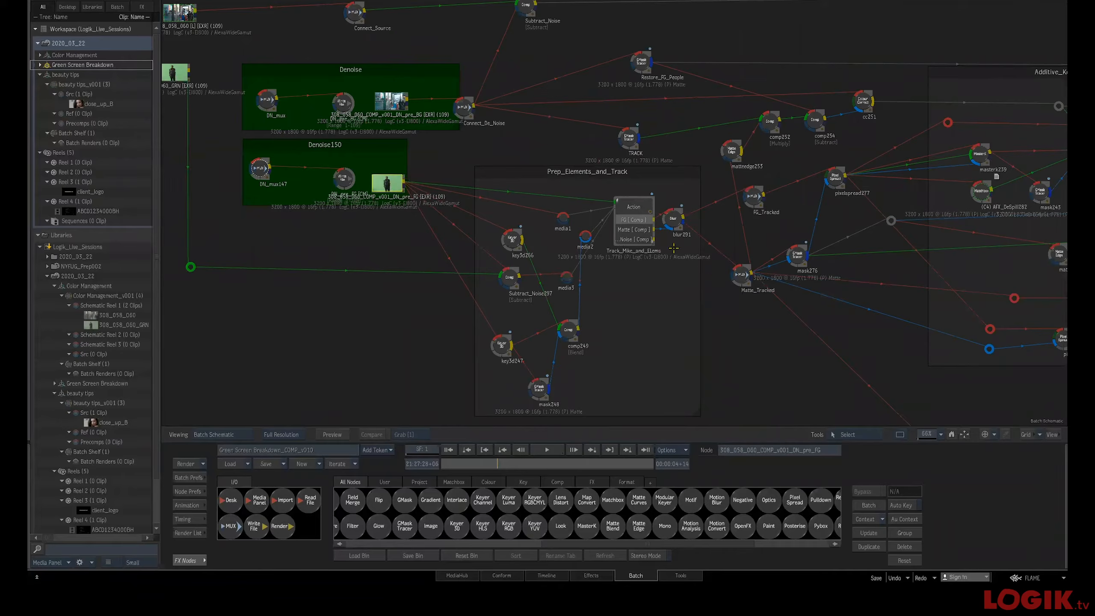
{"action": "left_click", "coordinate": [642, 216]}
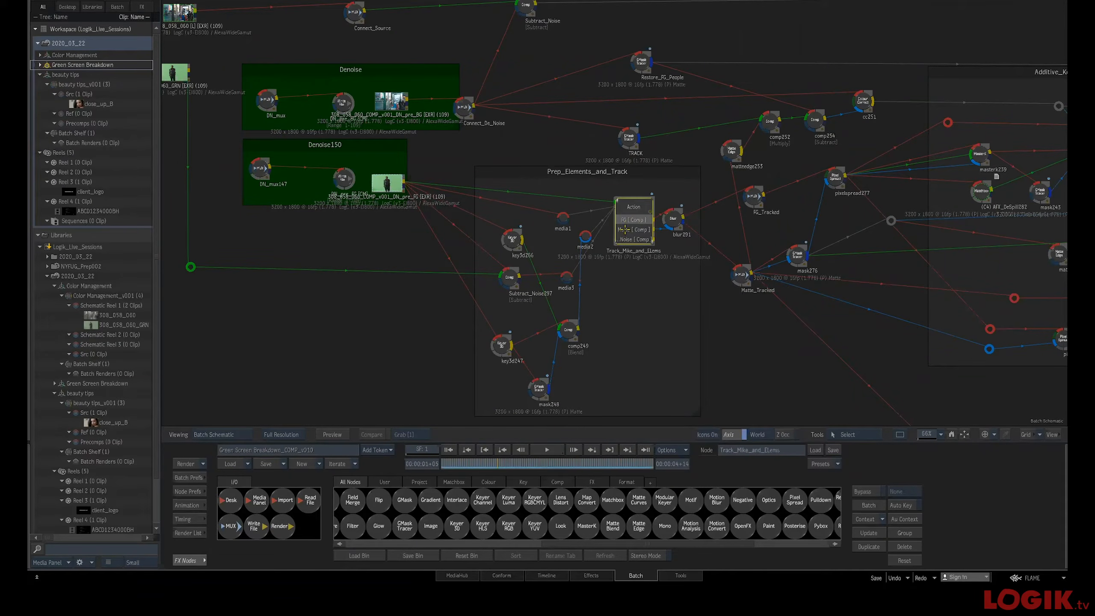
{"action": "left_click", "coordinate": [628, 138]}
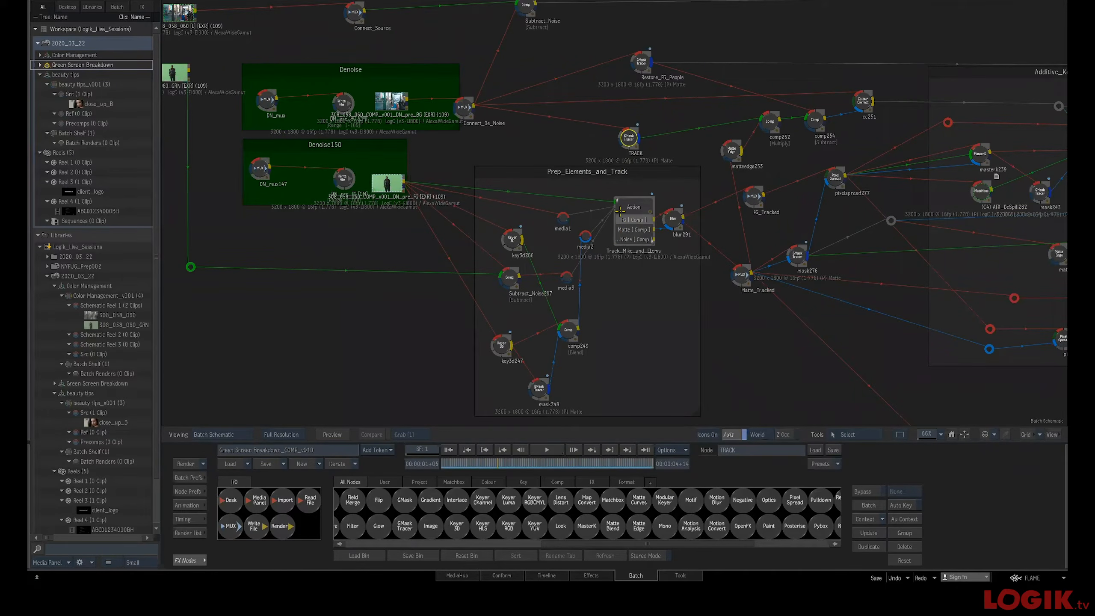
{"action": "key", "text": "F4"}
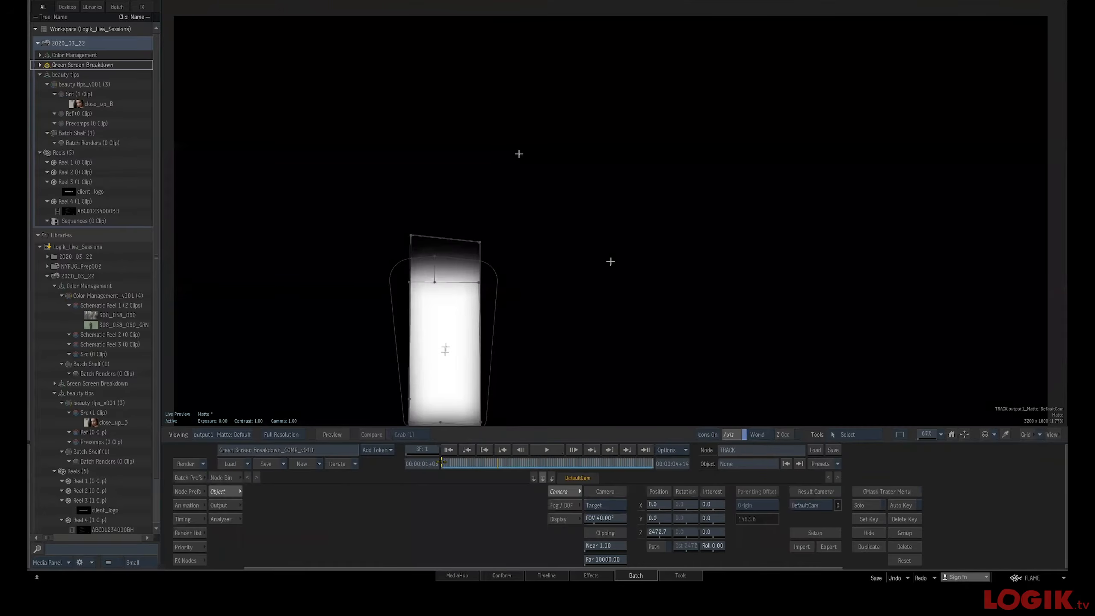
{"action": "key", "text": "F1"}
{"action": "left_click_drag", "start_coordinate": [452, 463], "coordinate": [538, 463]}
{"action": "left_click_drag", "start_coordinate": [540, 333], "coordinate": [554, 224]}
{"action": "left_click_drag", "start_coordinate": [449, 465], "coordinate": [499, 466]}
{"action": "mouse_move", "coordinate": [603, 479]}
{"action": "left_mouse_down"}
{"action": "mouse_move", "coordinate": [654, 487]}
{"action": "mouse_move", "coordinate": [429, 482]}
{"action": "mouse_move", "coordinate": [607, 474]}
{"action": "left_mouse_up"}
{"action": "key", "text": "Tab"}
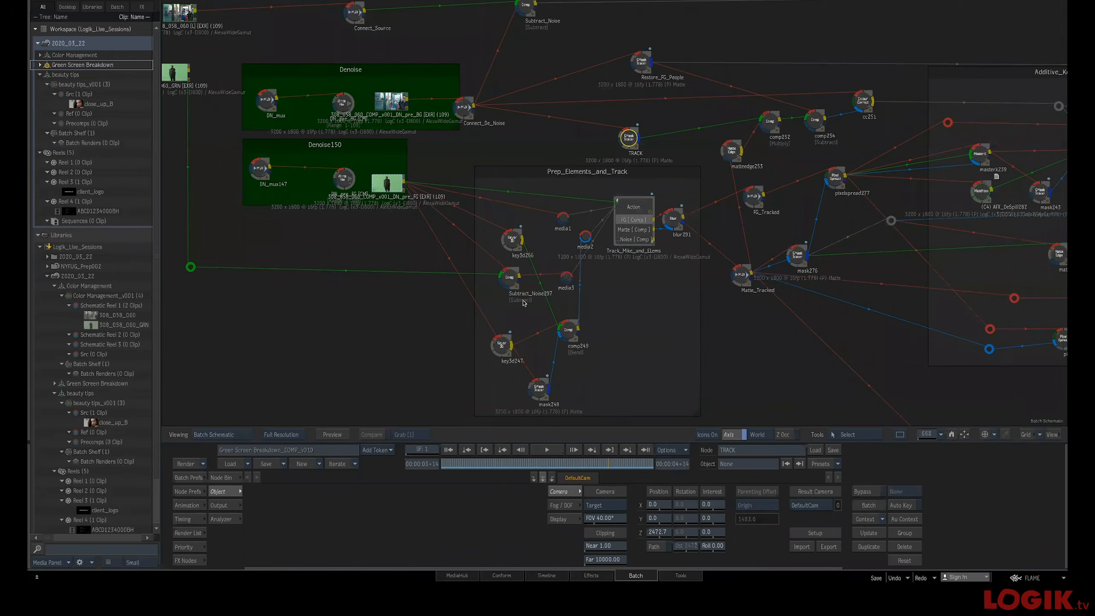
{"action": "double_click", "coordinate": [623, 134]}
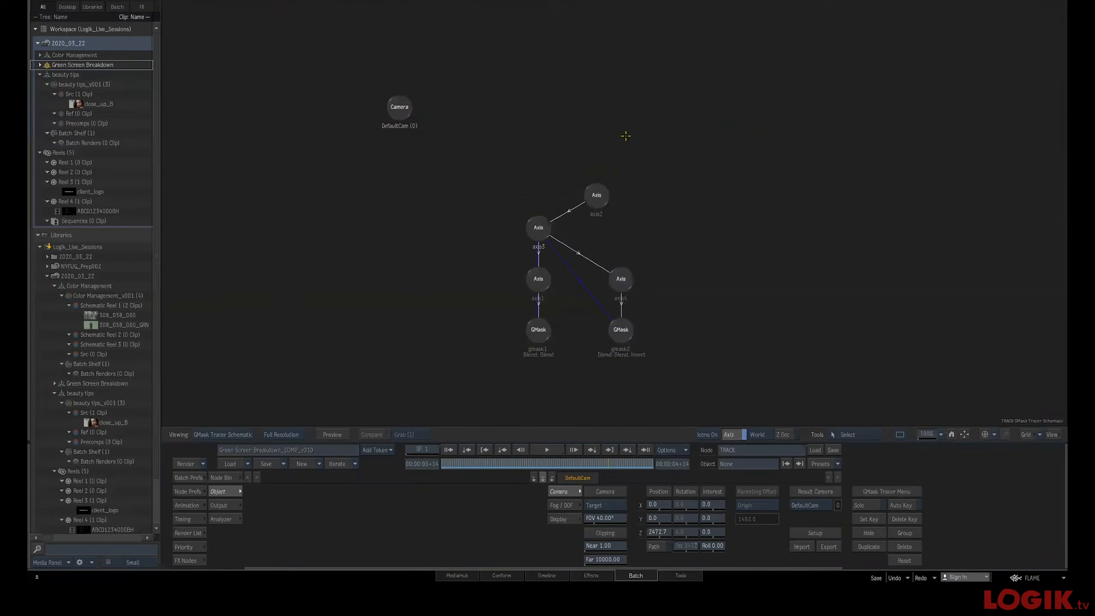
{"action": "key", "text": "Escape"}
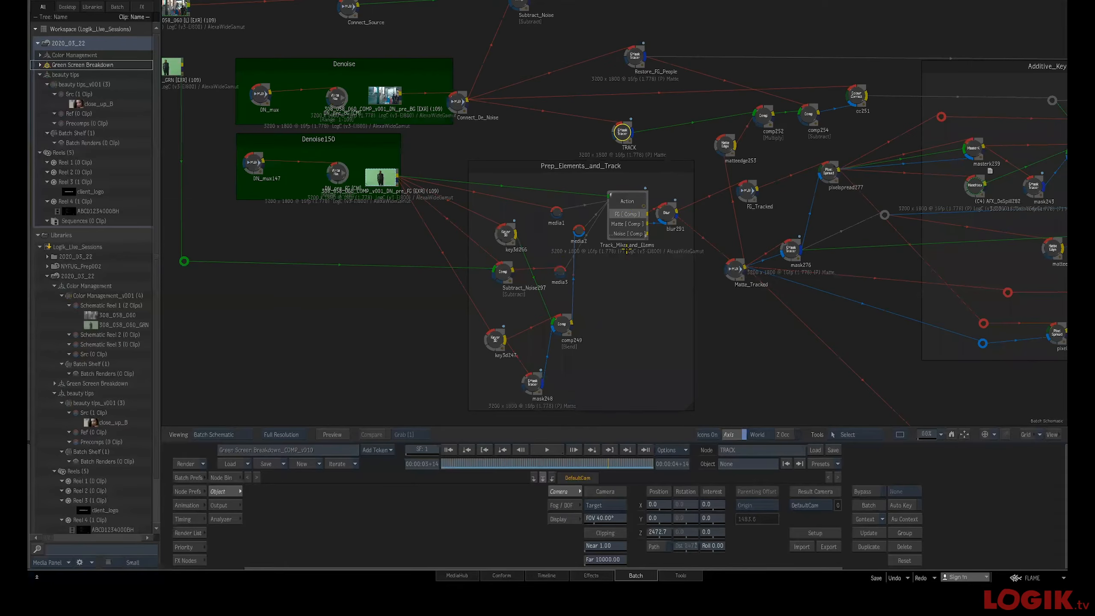
Inspect the Track_Mike_and_Elems Action node's schematic and scrub through its FG comp output
{"action": "left_click", "coordinate": [628, 208]}
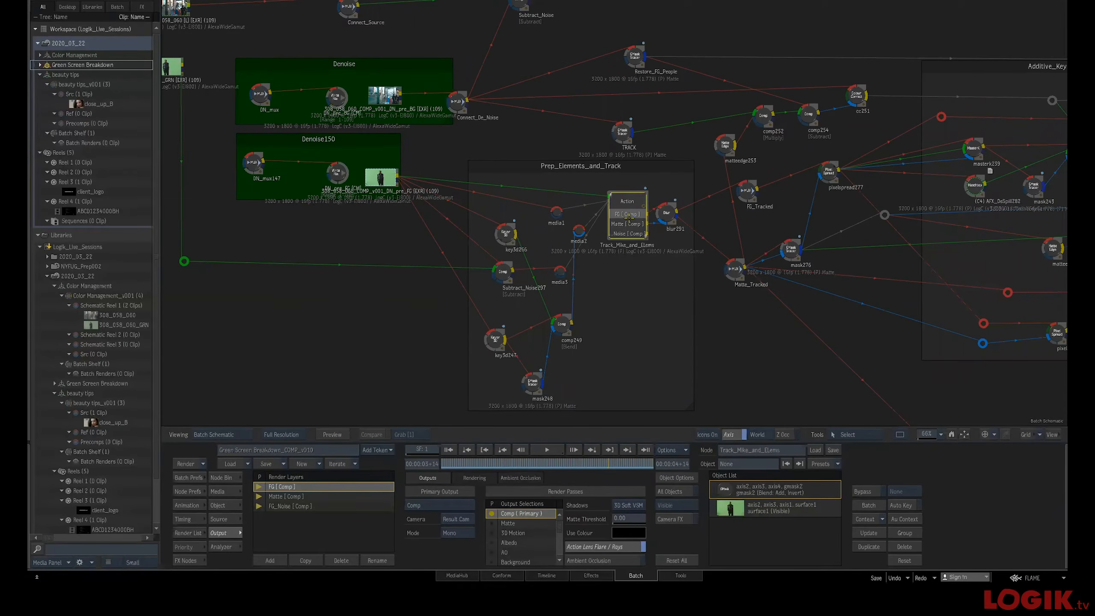
{"action": "double_click", "coordinate": [630, 220]}
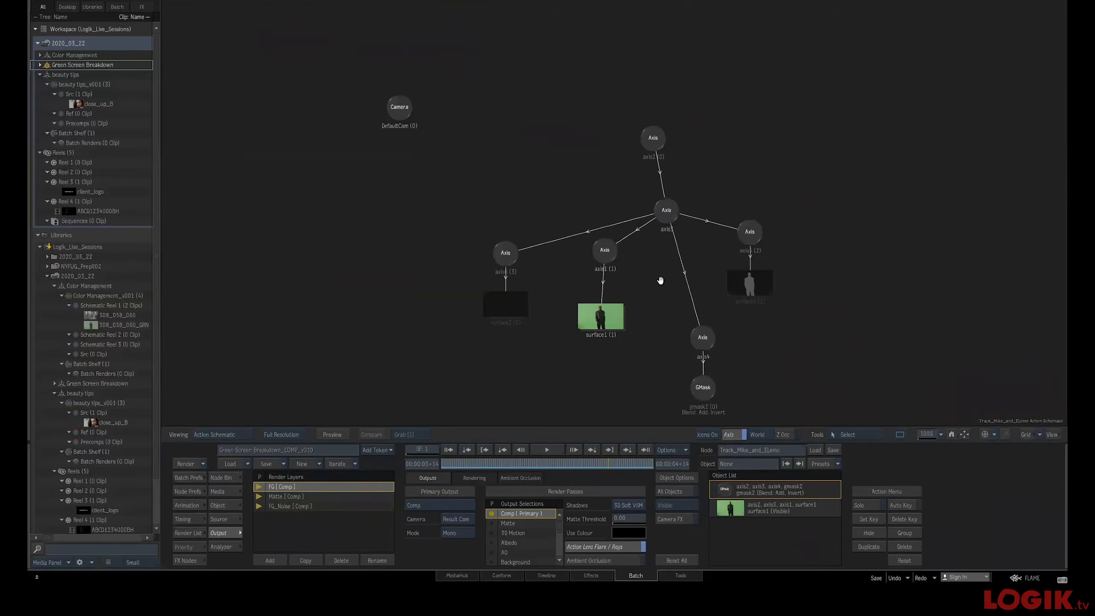
{"action": "key", "text": "F4"}
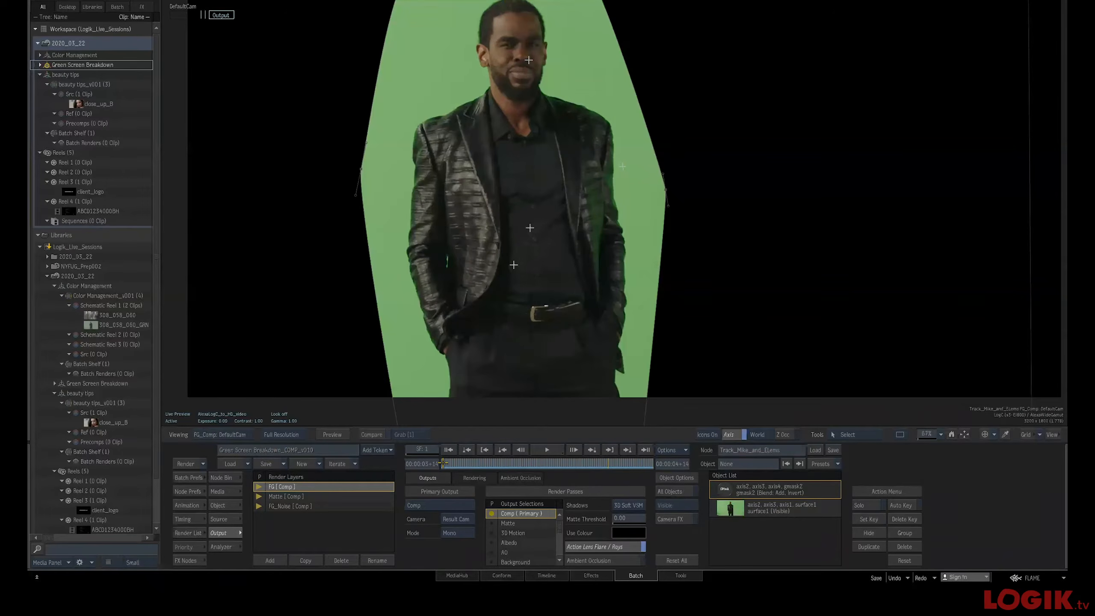
{"action": "left_click_drag", "start_coordinate": [453, 464], "coordinate": [582, 470]}
{"action": "left_click_drag", "start_coordinate": [560, 334], "coordinate": [524, 347]}
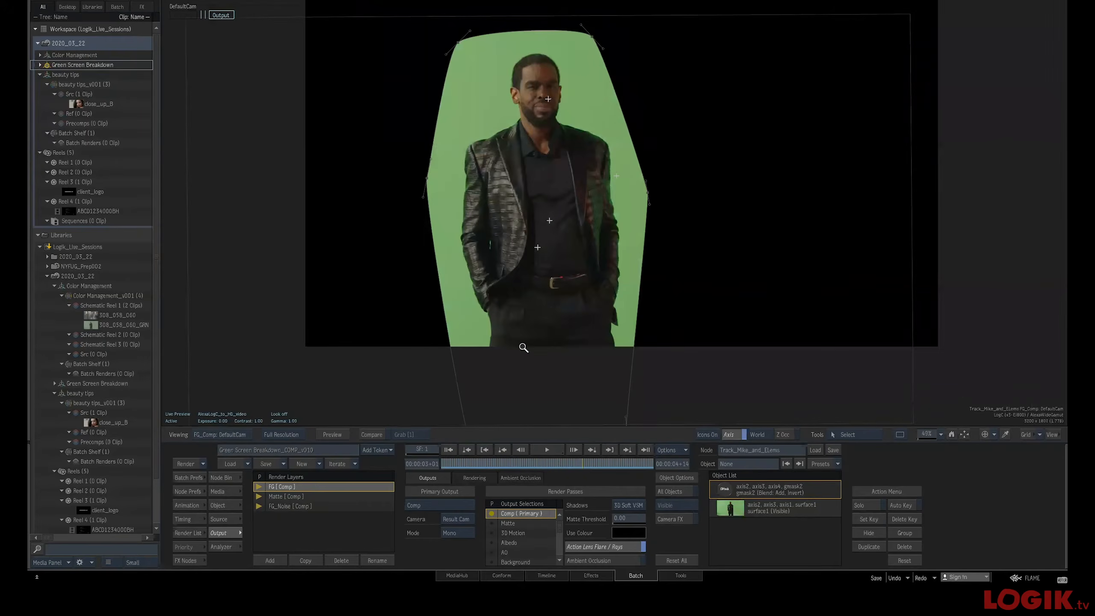
{"action": "left_click_drag", "start_coordinate": [497, 461], "coordinate": [466, 477]}
{"action": "key", "text": "Escape"}
View the blur291 node's result in the viewer and return to the batch schematic
{"action": "left_click_drag", "start_coordinate": [681, 310], "coordinate": [614, 315]}
{"action": "left_click_drag", "start_coordinate": [600, 226], "coordinate": [614, 230]}
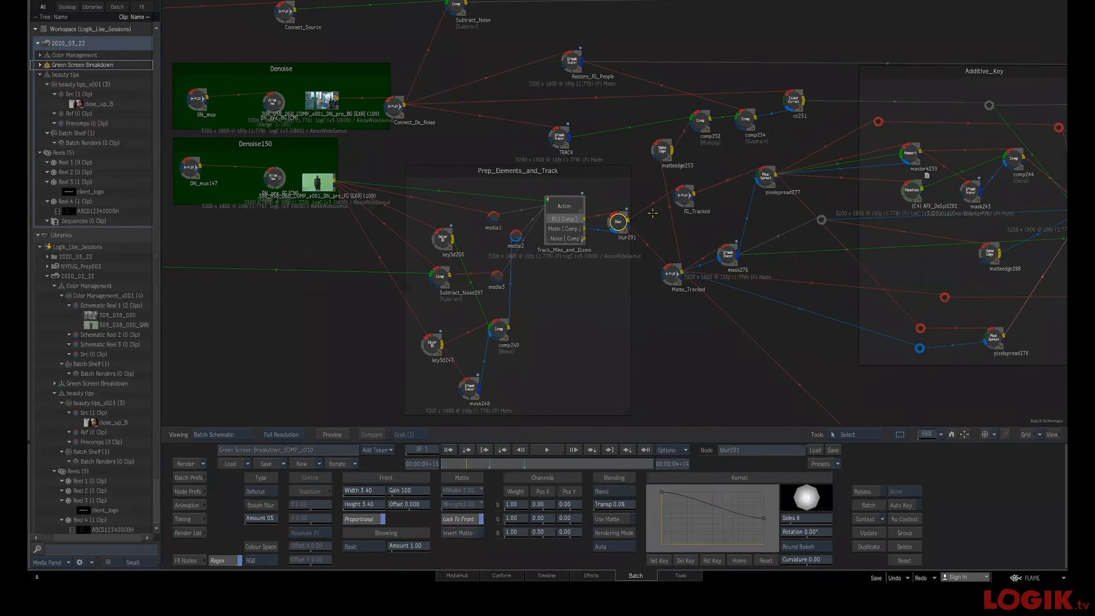
{"action": "key", "text": "F4"}
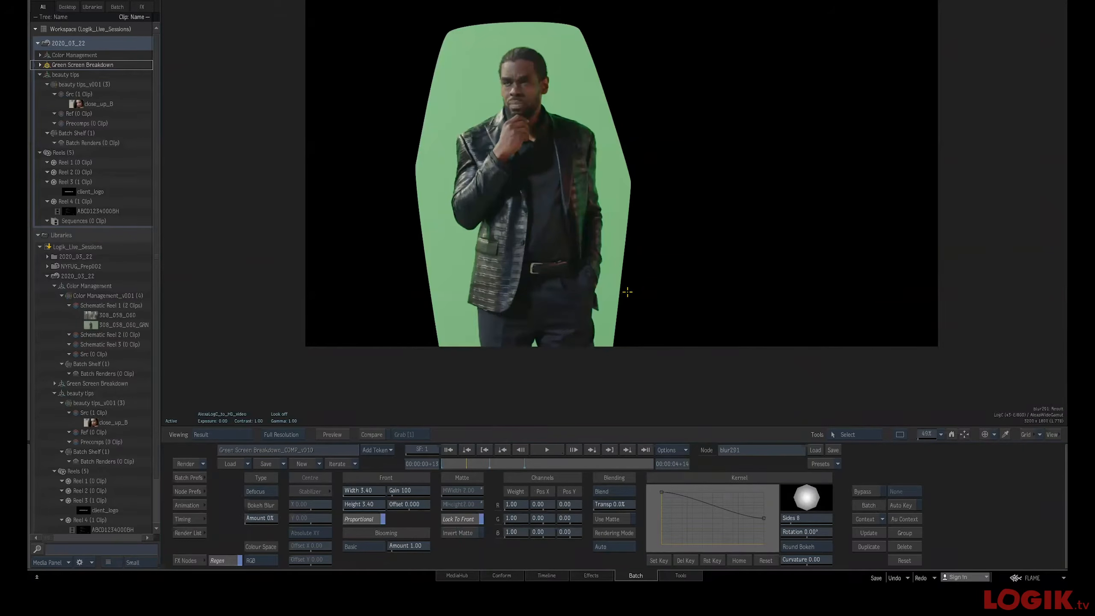
{"action": "key", "text": "F4"}
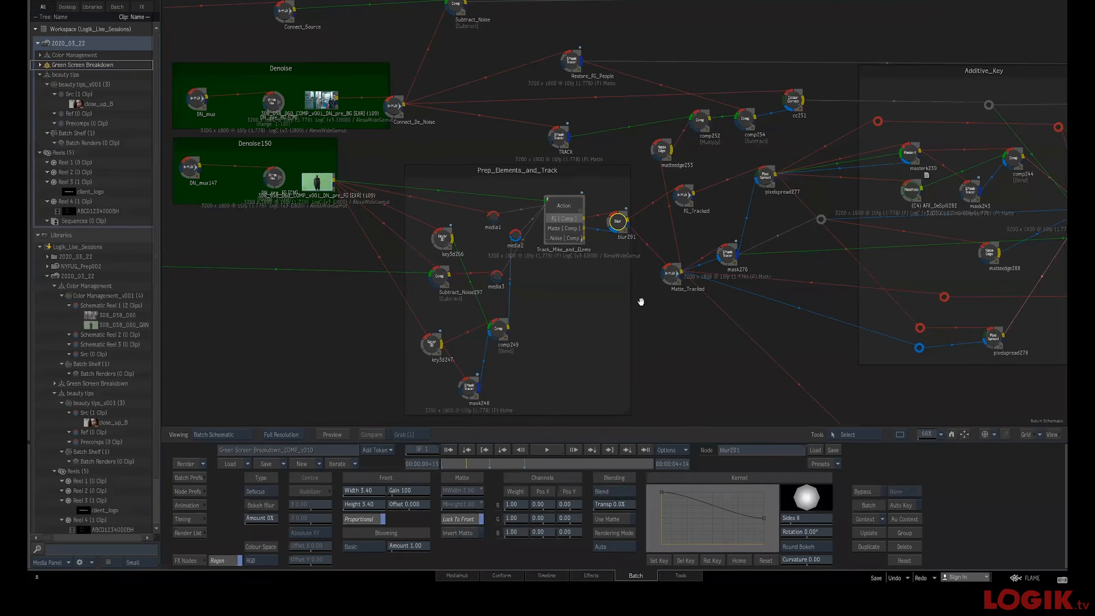
Nudge the pixelspread278 node slightly to the right inside the Additive_Key group
{"action": "left_click_drag", "start_coordinate": [641, 302], "coordinate": [409, 292]}
{"action": "left_click_drag", "start_coordinate": [607, 287], "coordinate": [472, 285]}
{"action": "left_click_drag", "start_coordinate": [641, 178], "coordinate": [635, 187]}
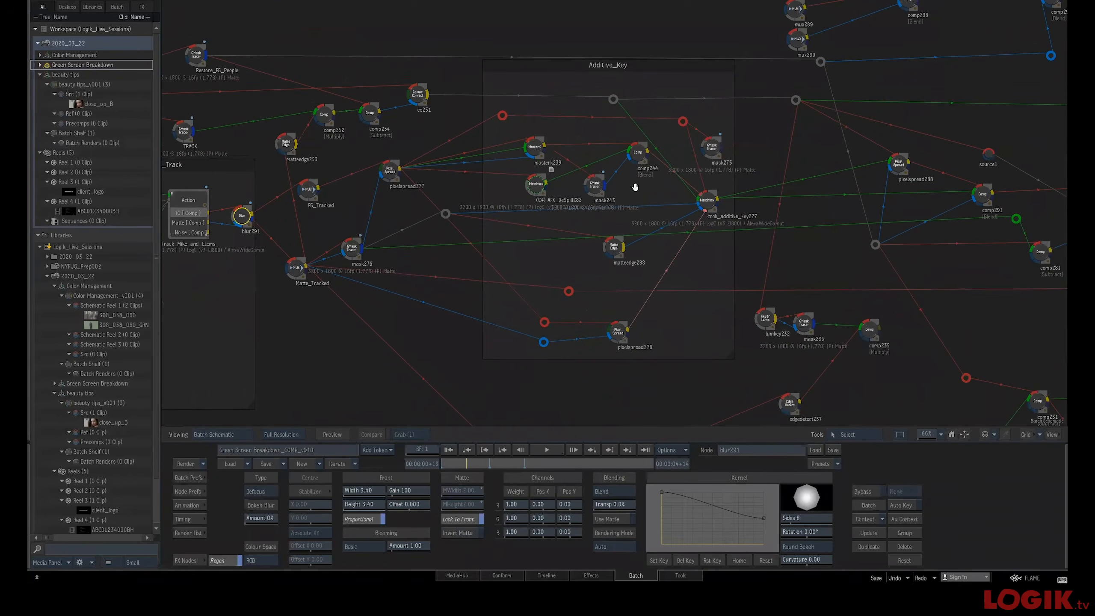
{"action": "left_click_drag", "start_coordinate": [621, 334], "coordinate": [644, 339]}
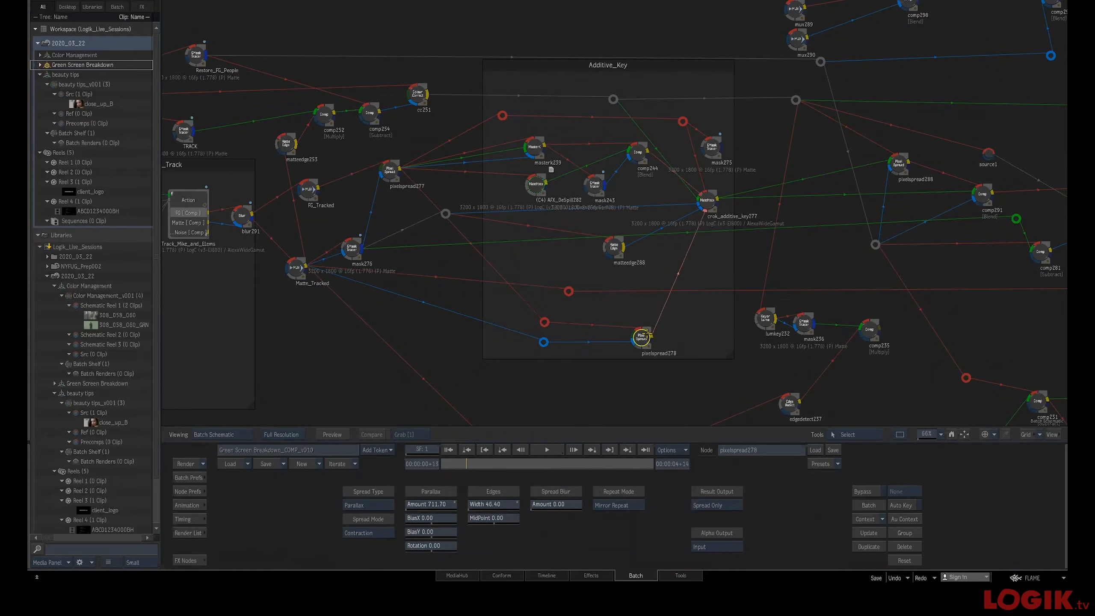
Inspect the pixelspread277 node's matte and result, zooming in on the jacket edges
{"action": "left_click", "coordinate": [708, 200]}
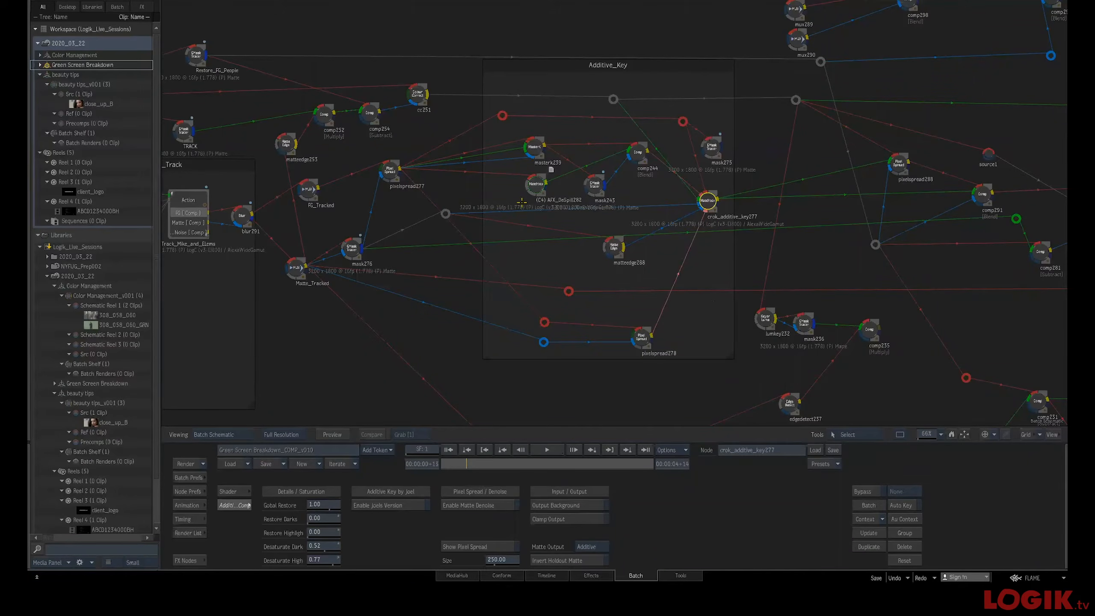
{"action": "left_click_drag", "start_coordinate": [388, 171], "coordinate": [398, 173]}
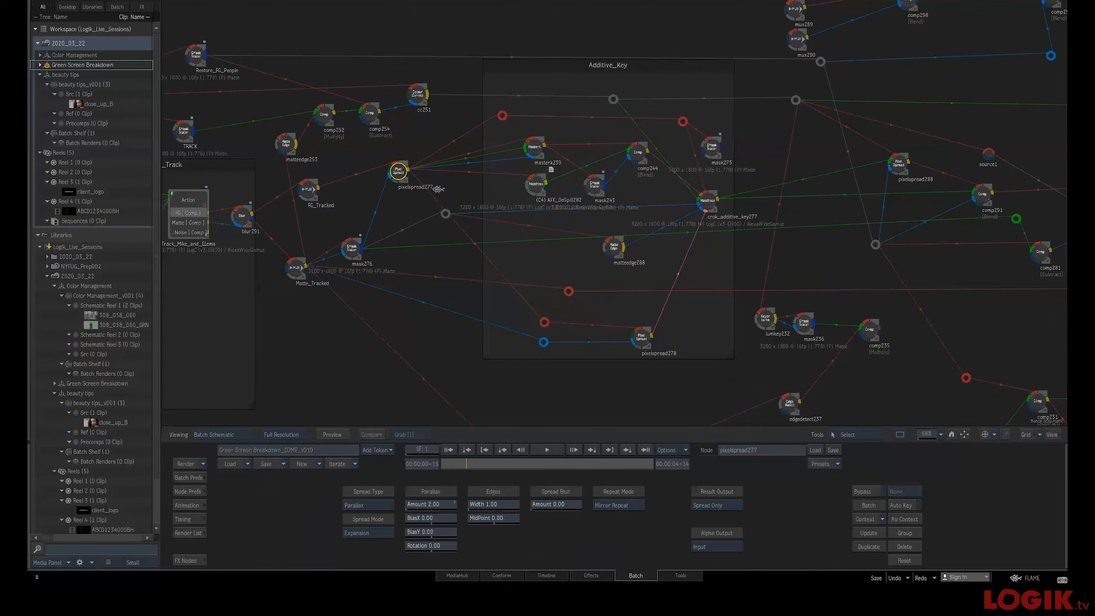
{"action": "key", "text": "F1"}
{"action": "key", "text": "F3"}
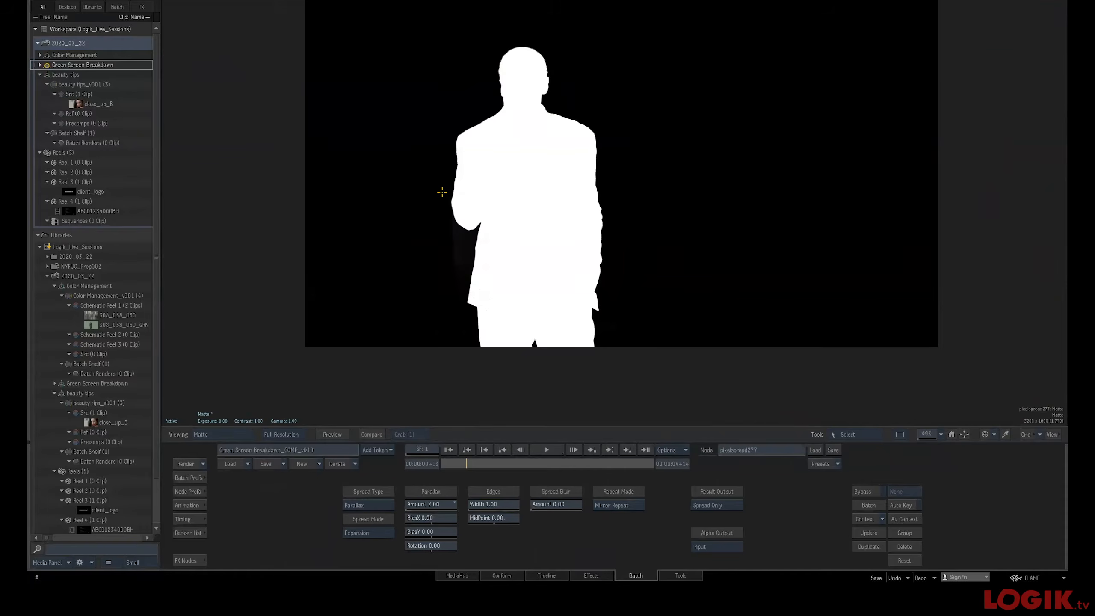
{"action": "left_click_drag", "start_coordinate": [504, 462], "coordinate": [572, 469]}
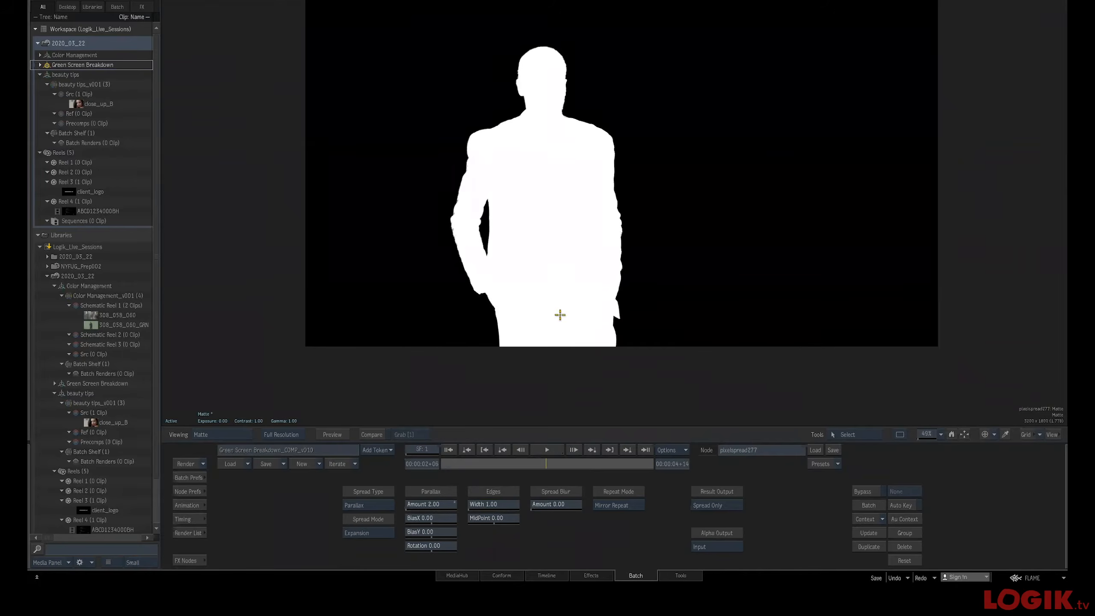
{"action": "key", "text": "F4"}
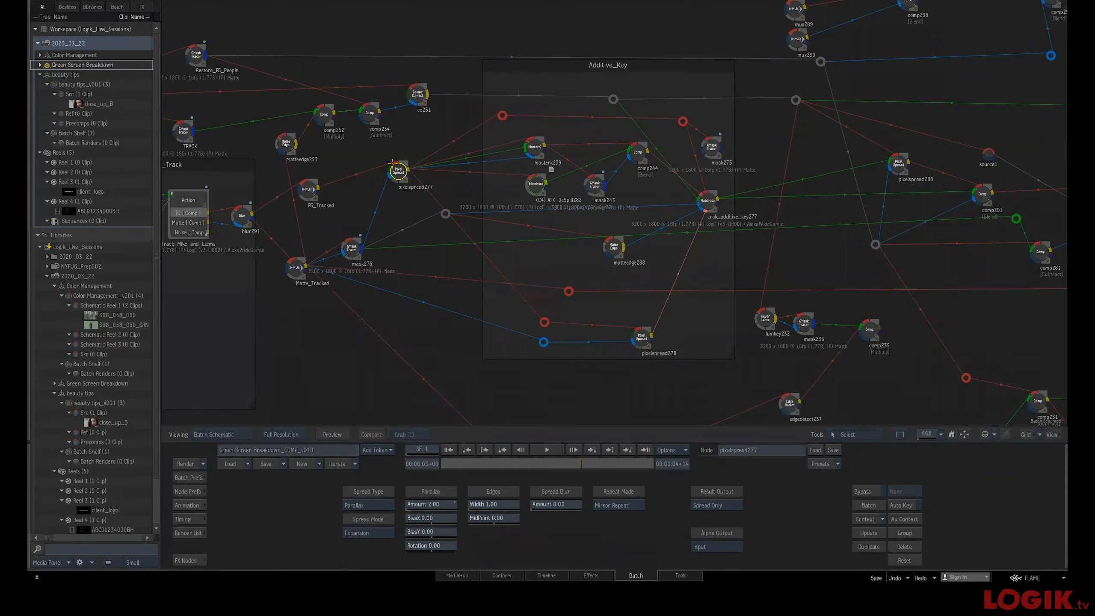
{"action": "key", "text": "F1"}
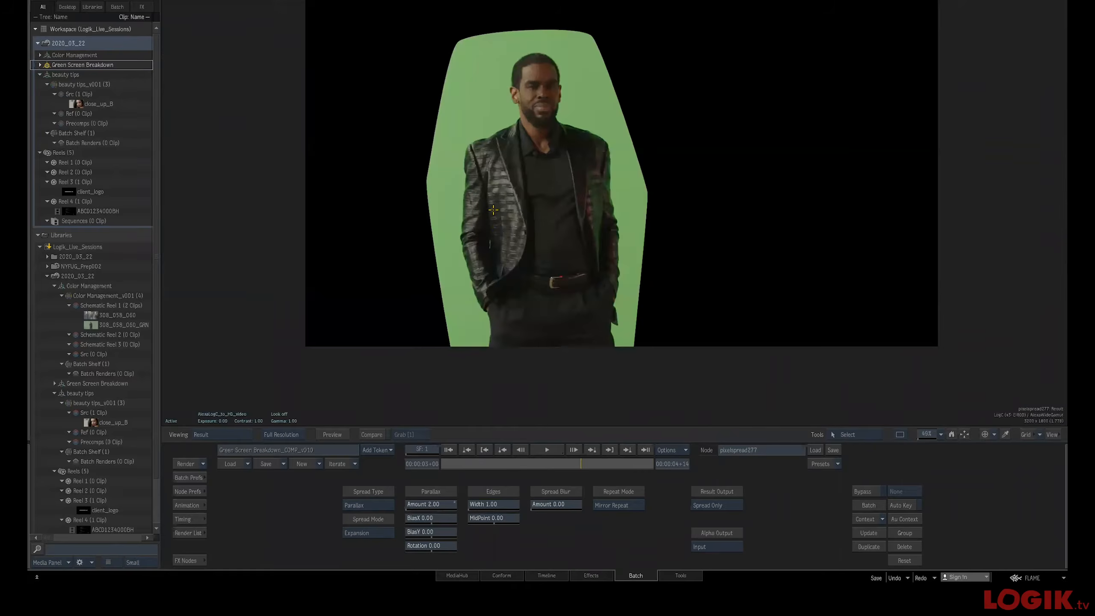
{"action": "scroll", "coordinate": [569, 219], "scroll_direction": "up", "scroll_amount": 5}
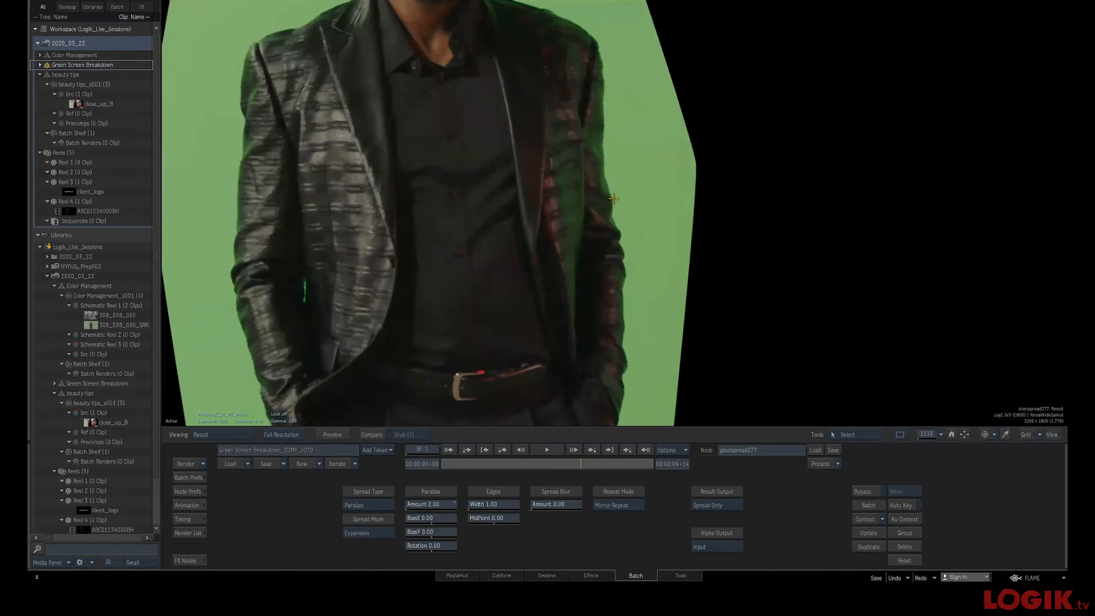
{"action": "key", "text": "F4"}
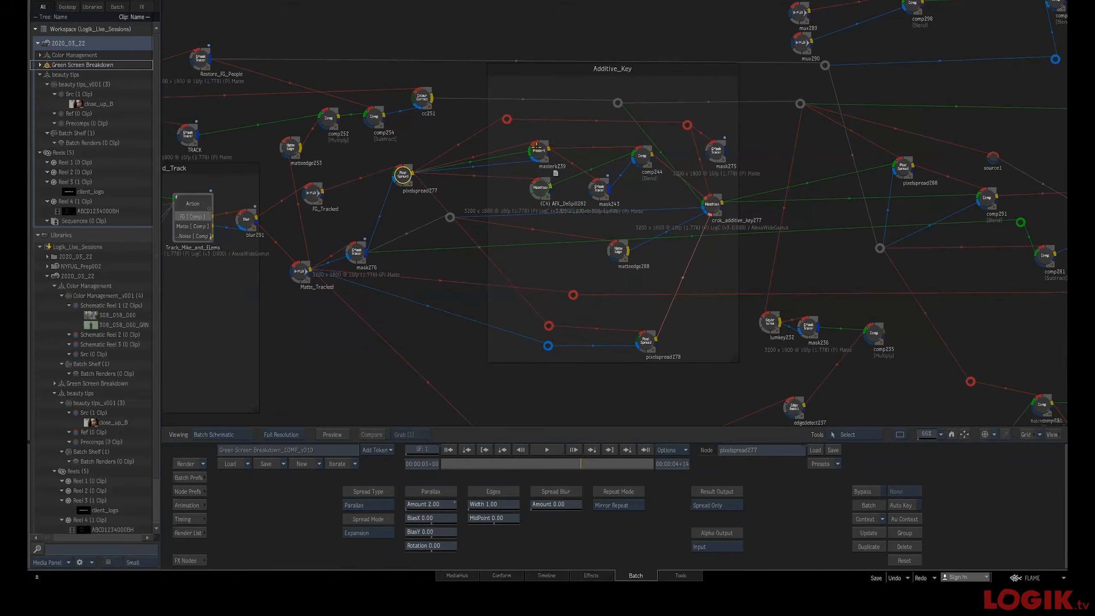
Compare the master239 node's result in the viewer, zooming in and out on the subject
{"action": "left_click", "coordinate": [537, 147]}
{"action": "key", "text": "F4"}
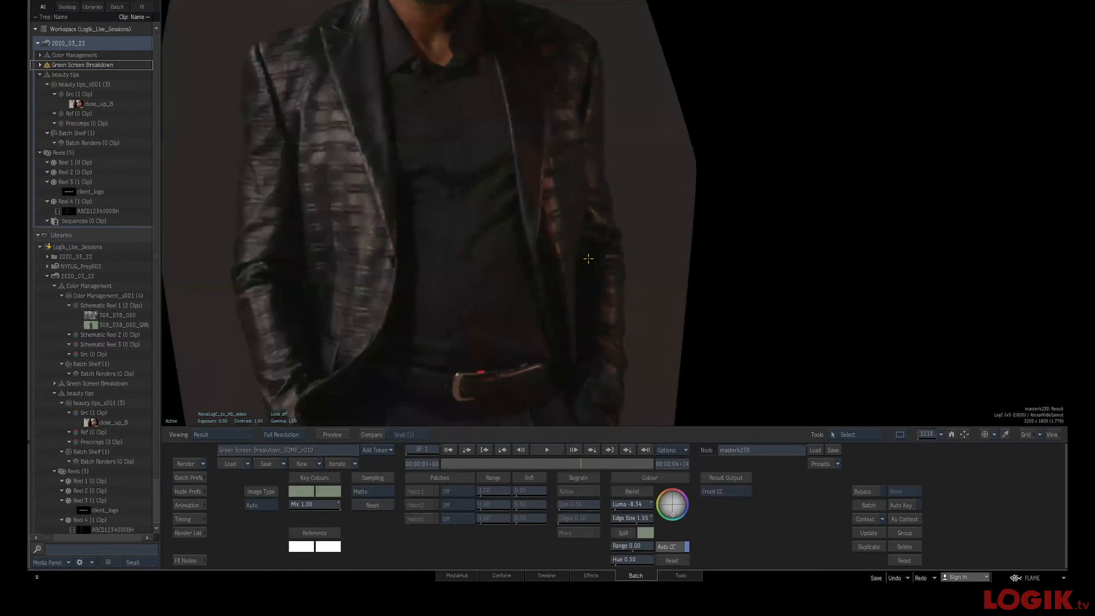
{"action": "scroll", "coordinate": [588, 259], "scroll_direction": "down", "scroll_amount": 8}
{"action": "key", "text": "F1"}
{"action": "key", "text": "F4"}
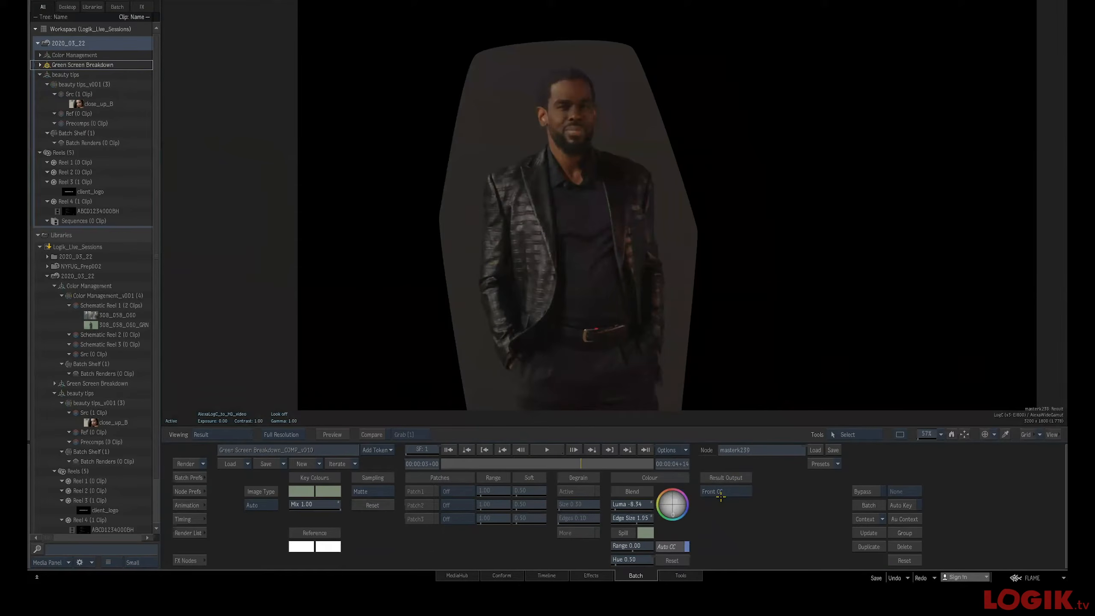
{"action": "key", "text": "F1"}
{"action": "key", "text": "F4"}
{"action": "key", "text": "Escape"}
Toggle between the AFX_DeSpill282 node's result and the schematic to check the despill
{"action": "left_click", "coordinate": [541, 188]}
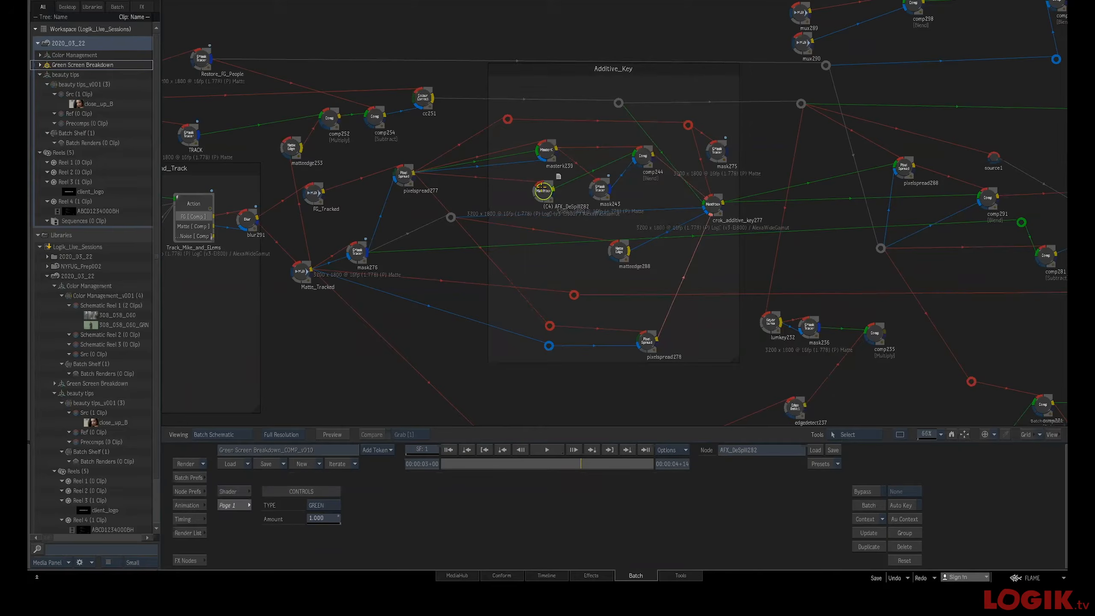
{"action": "key", "text": "F4"}
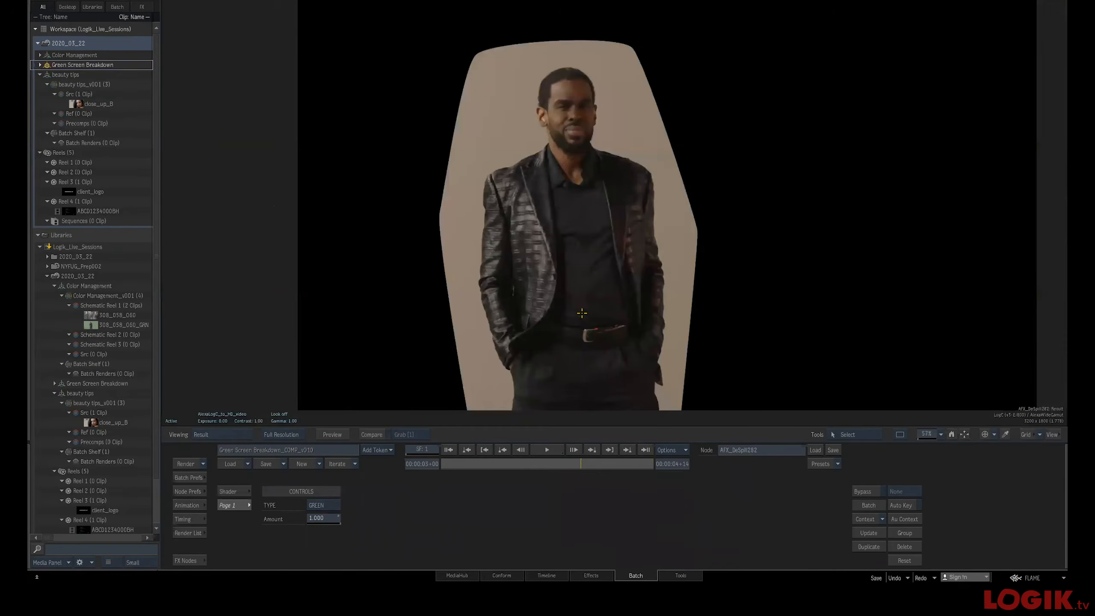
{"action": "key", "text": "F1"}
{"action": "key", "text": "Escape"}
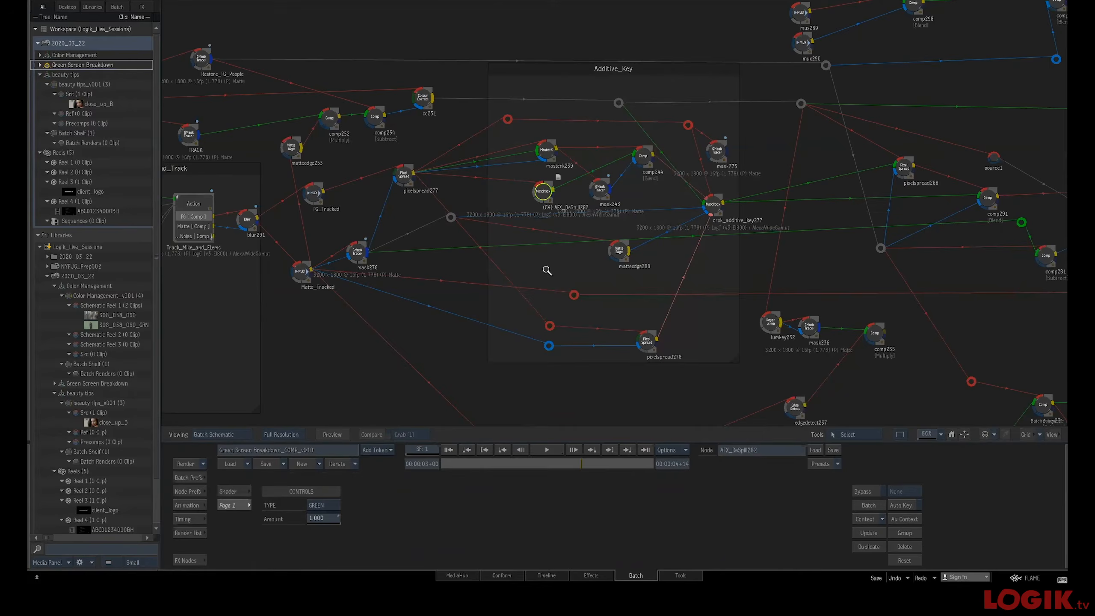
{"action": "left_click_drag", "start_coordinate": [548, 267], "coordinate": [571, 268]}
{"action": "key", "text": "F4"}
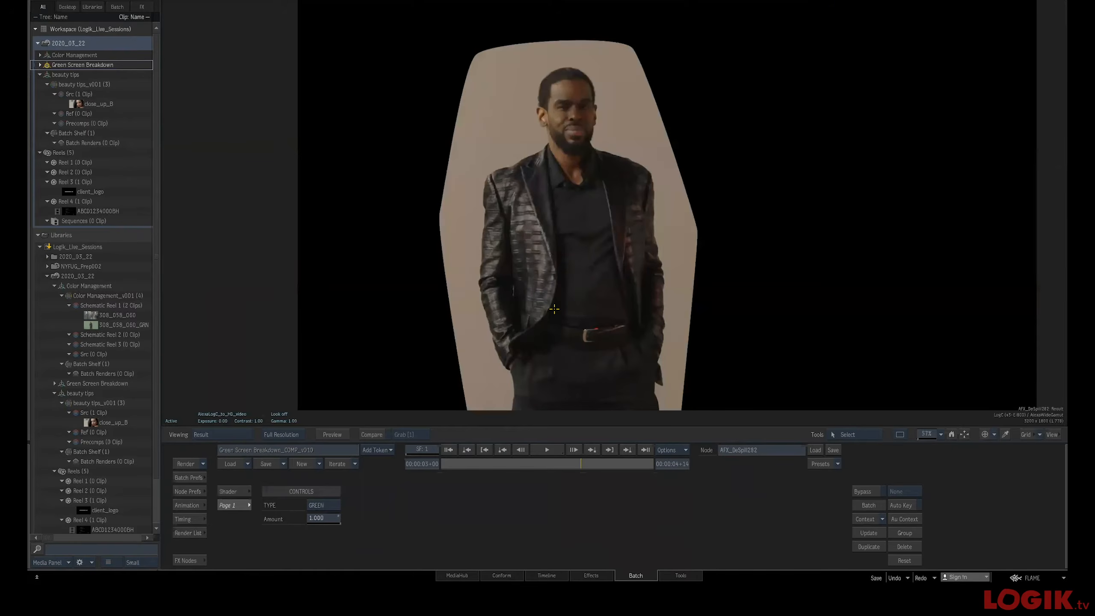
{"action": "key", "text": "F1"}
{"action": "key", "text": "F4"}
{"action": "key", "text": "F1"}
{"action": "key", "text": "F4"}
{"action": "key", "text": "F1"}
{"action": "key", "text": "F4"}
{"action": "key", "text": "grave"}
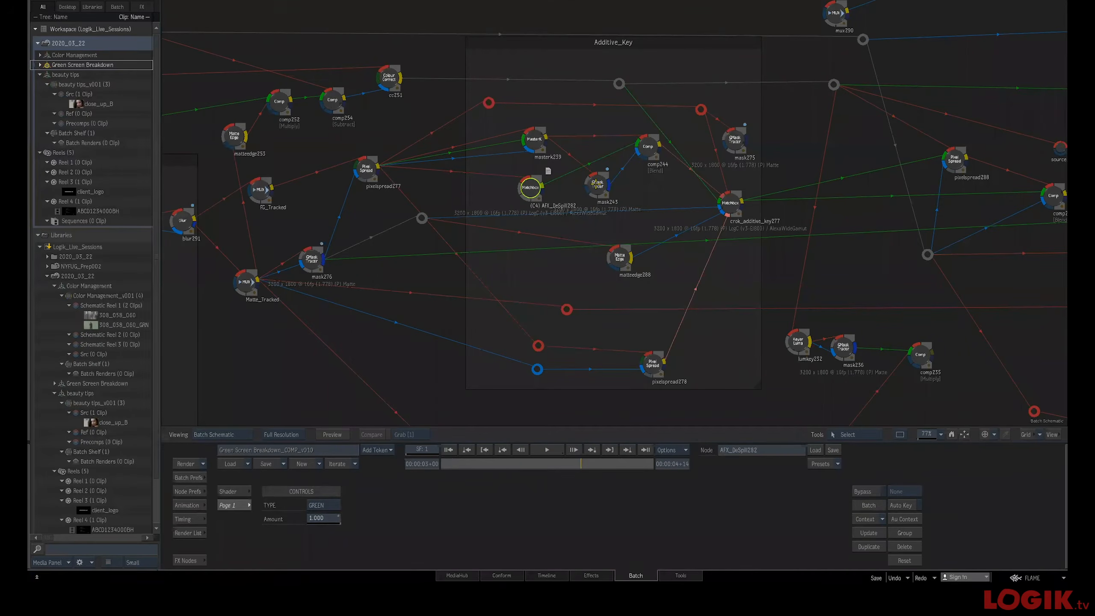
Examine the mask243 matte and the comp244 node's back and result outputs in the viewer
{"action": "double_click", "coordinate": [608, 192]}
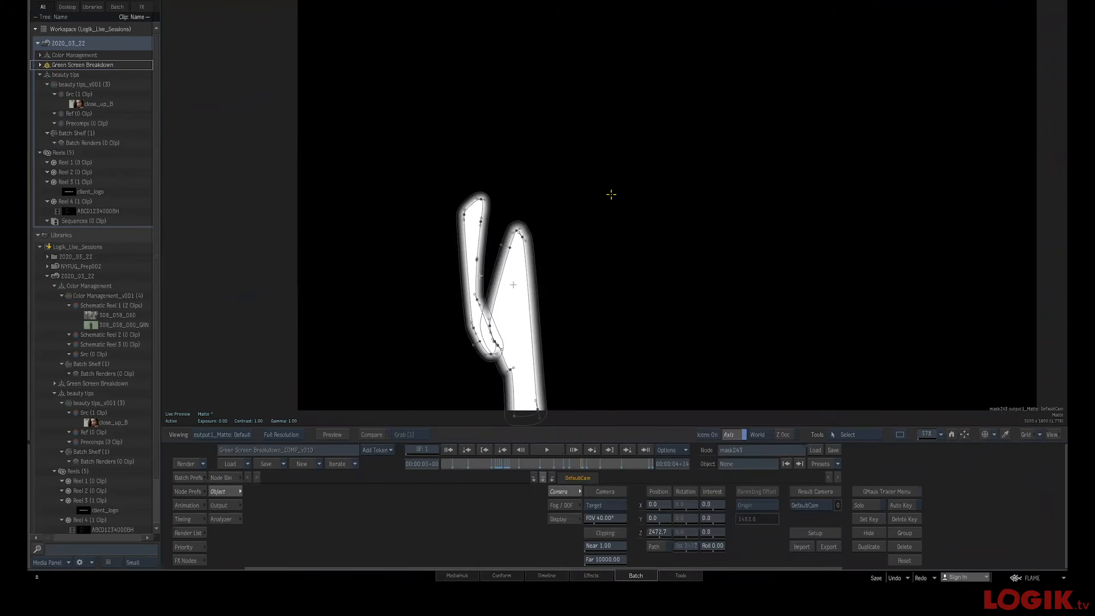
{"action": "key", "text": "grave"}
{"action": "double_click", "coordinate": [647, 152]}
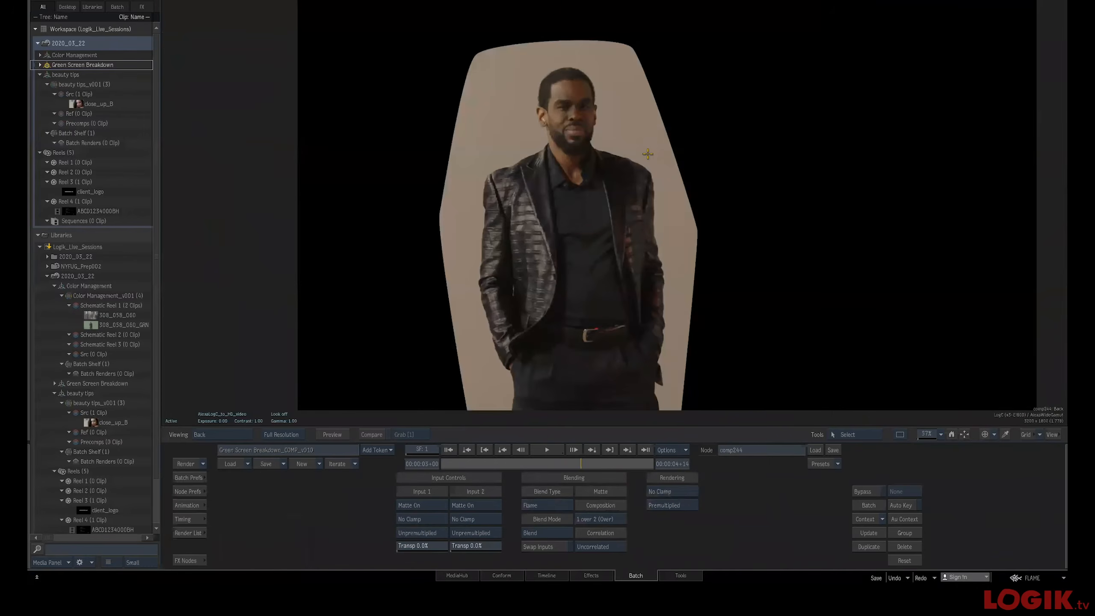
{"action": "key", "text": "F2"}
{"action": "key", "text": "F4"}
{"action": "key", "text": "F2"}
{"action": "key", "text": "F4"}
{"action": "key", "text": "F2"}
{"action": "key", "text": "F4"}
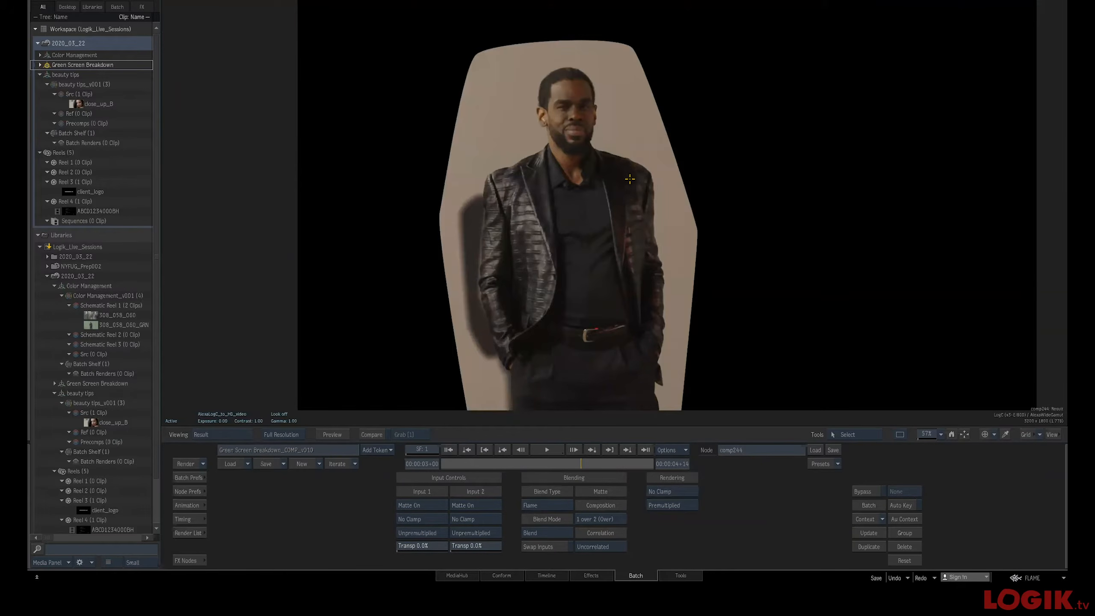
{"action": "key", "text": "grave"}
{"action": "left_click_drag", "start_coordinate": [630, 181], "coordinate": [577, 196]}
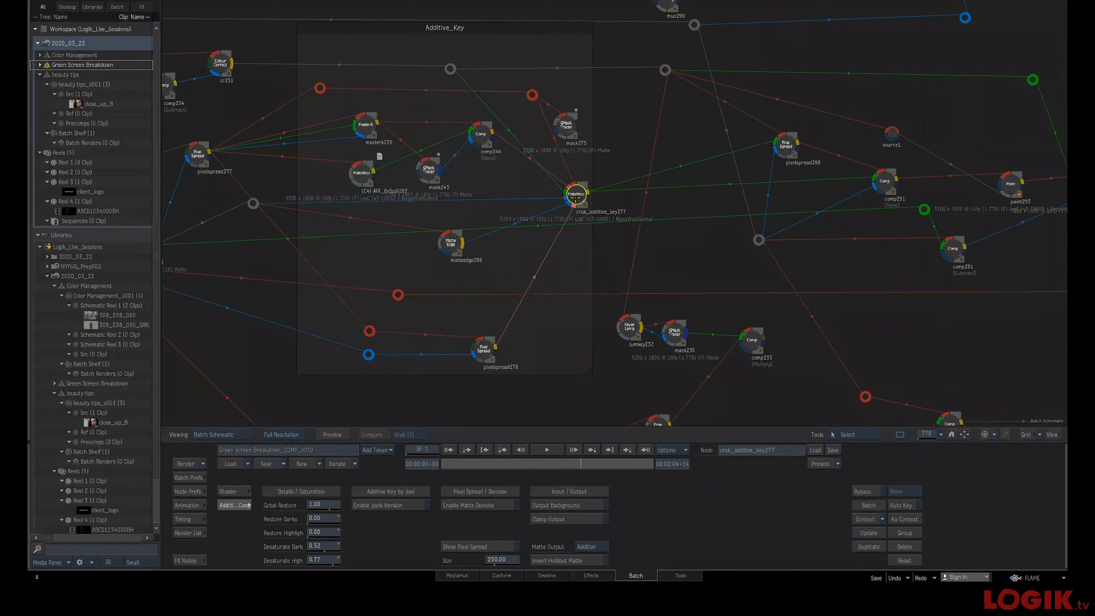
View the crok_additive_key277 node's result in the viewer, zooming on the subject and scrubbing through frames
{"action": "key", "text": "F4"}
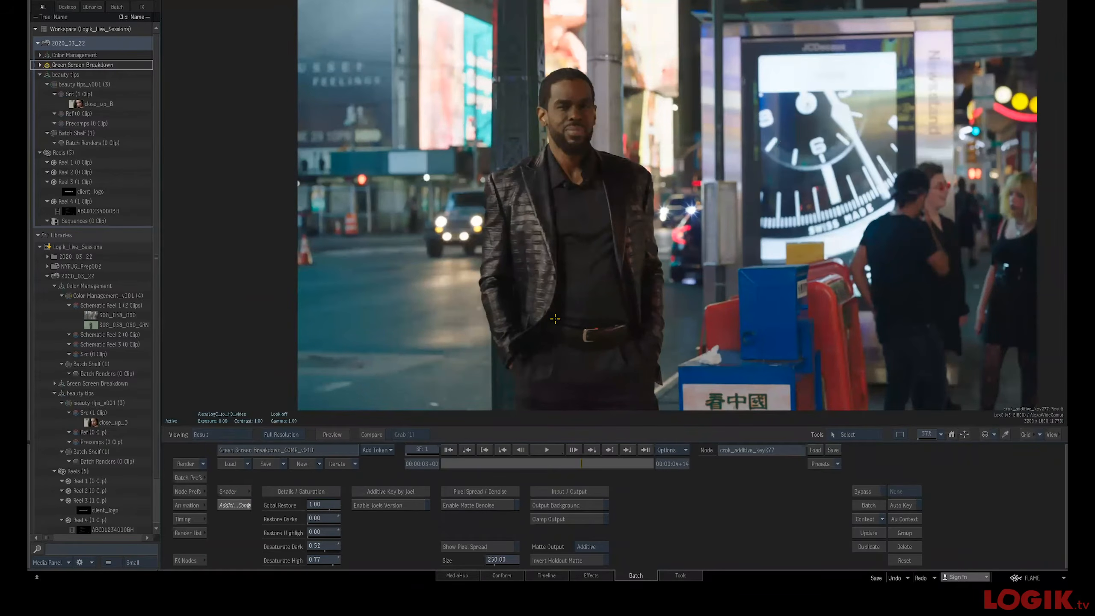
{"action": "key", "text": "F1"}
{"action": "key", "text": "F4"}
{"action": "key", "text": "F2"}
{"action": "key", "text": "F4"}
{"action": "left_click_drag", "start_coordinate": [559, 296], "coordinate": [590, 475]}
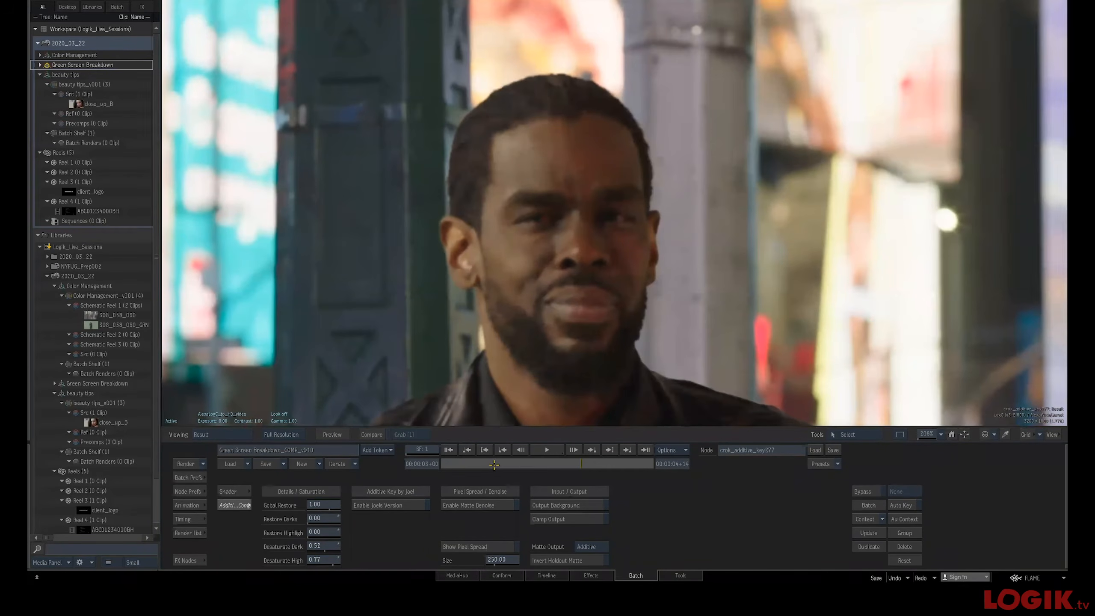
{"action": "left_click_drag", "start_coordinate": [526, 464], "coordinate": [548, 464]}
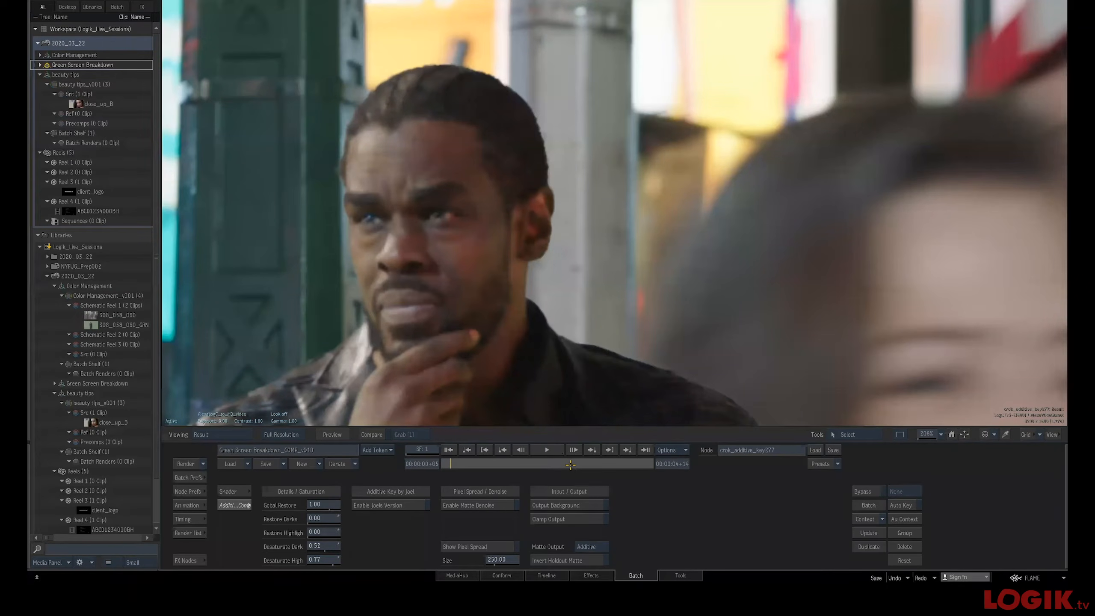
{"action": "left_click", "coordinate": [544, 464]}
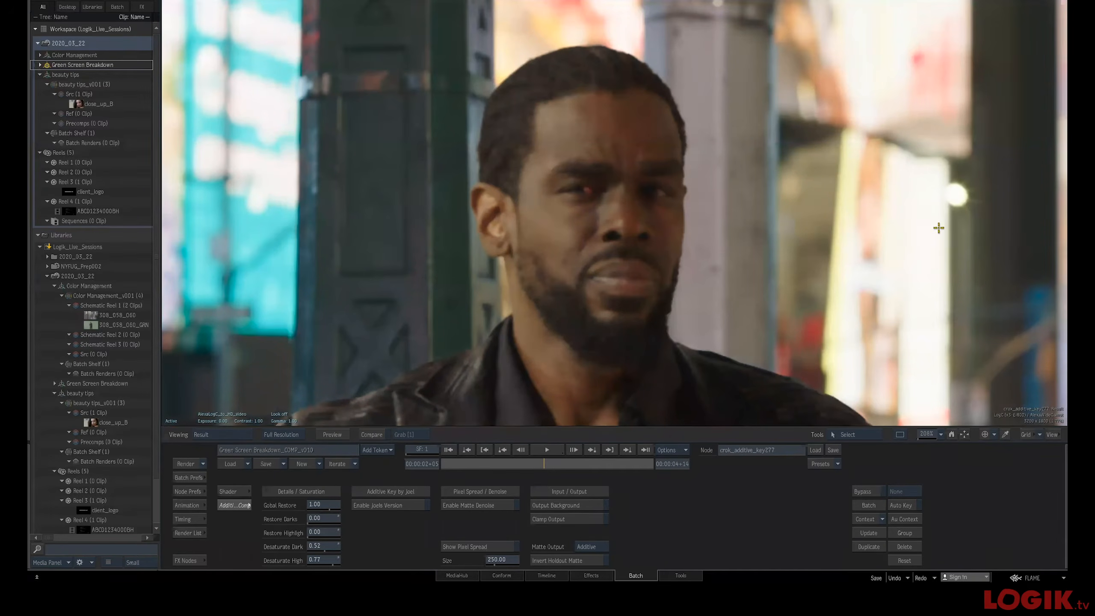
{"action": "key", "text": "Right"}
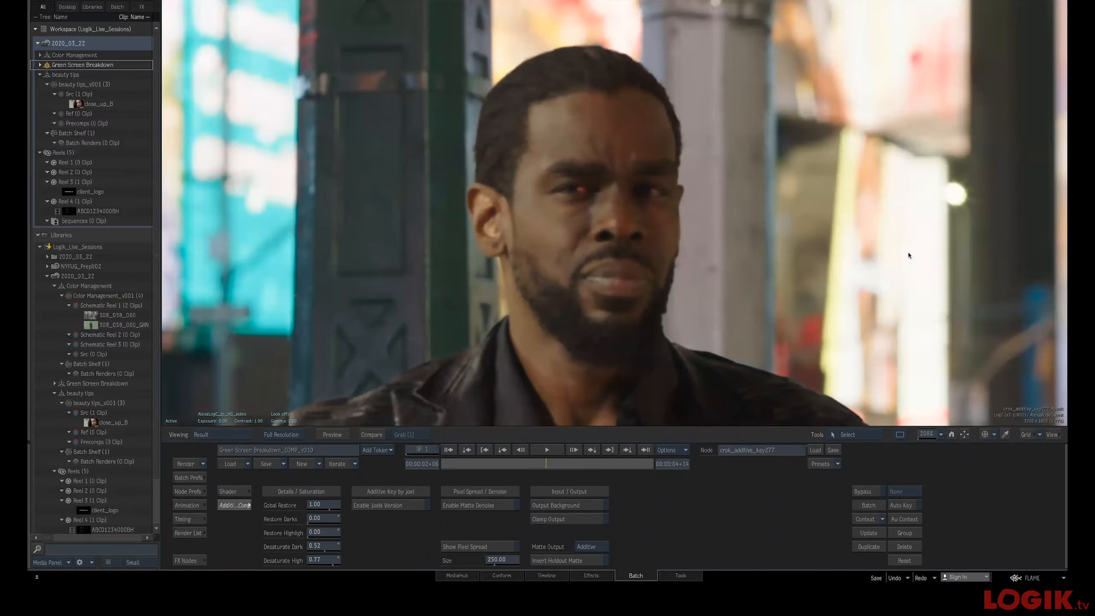
{"action": "key", "text": "Escape"}
Inspect the pixelspread278 node's result in the viewer, zooming in on the green-screen area
{"action": "left_click_drag", "start_coordinate": [565, 301], "coordinate": [667, 300]}
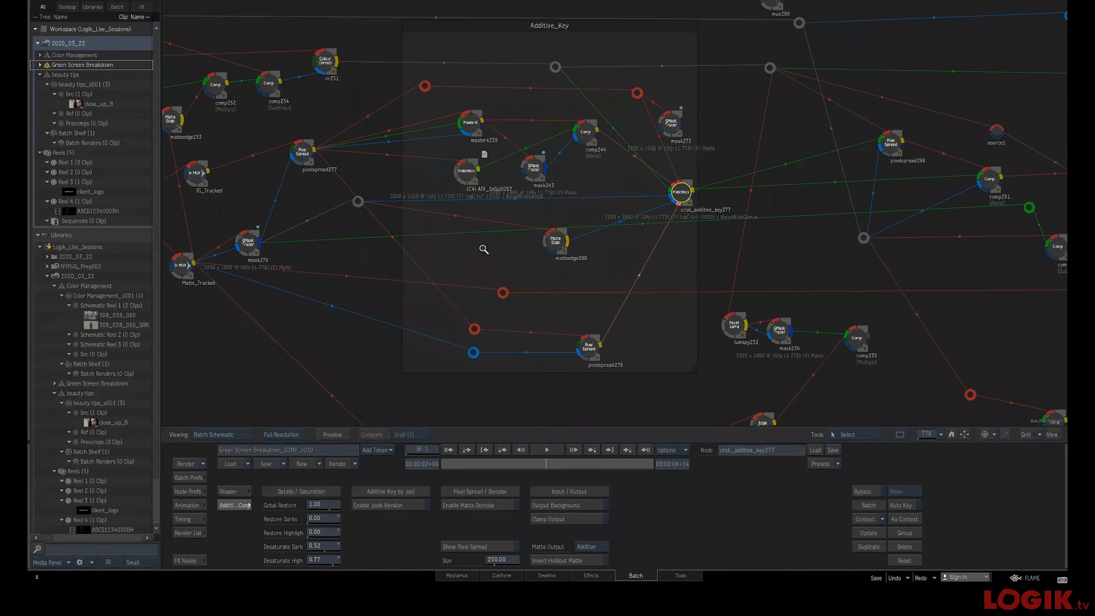
{"action": "left_click_drag", "start_coordinate": [483, 249], "coordinate": [508, 250]}
{"action": "left_click_drag", "start_coordinate": [530, 199], "coordinate": [564, 205]}
{"action": "left_click_drag", "start_coordinate": [745, 201], "coordinate": [550, 202]}
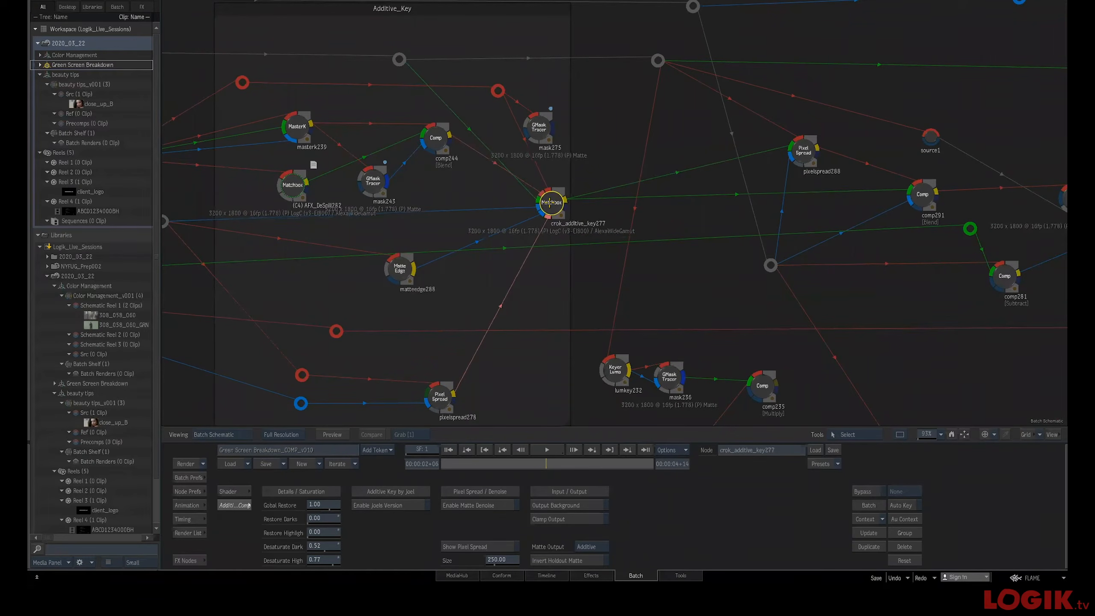
{"action": "left_click_drag", "start_coordinate": [518, 235], "coordinate": [796, 217]}
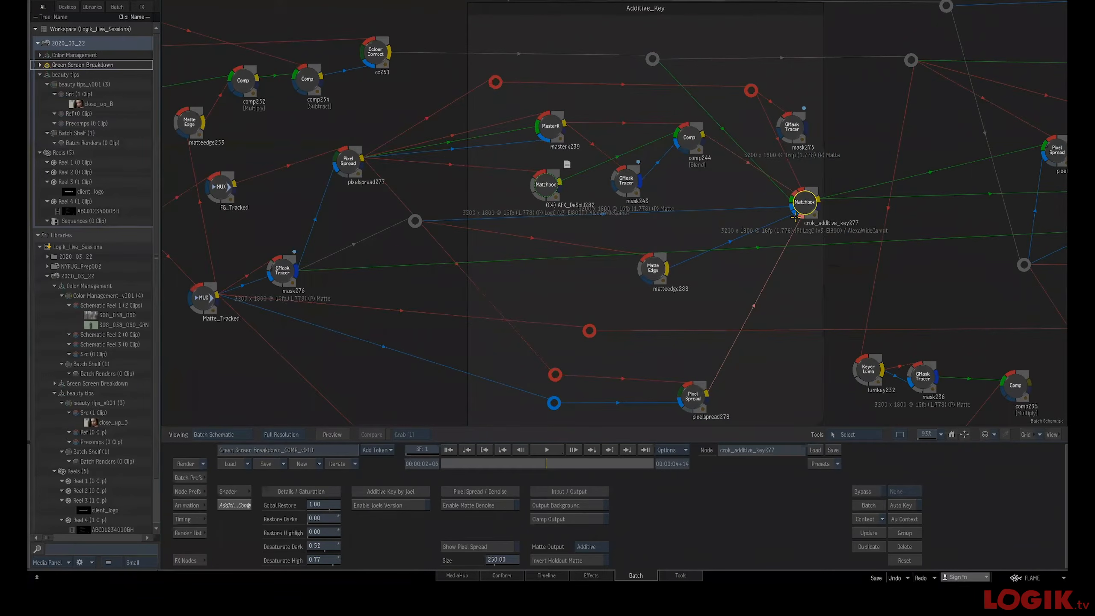
{"action": "left_click", "coordinate": [694, 390]}
{"action": "key", "text": "F4"}
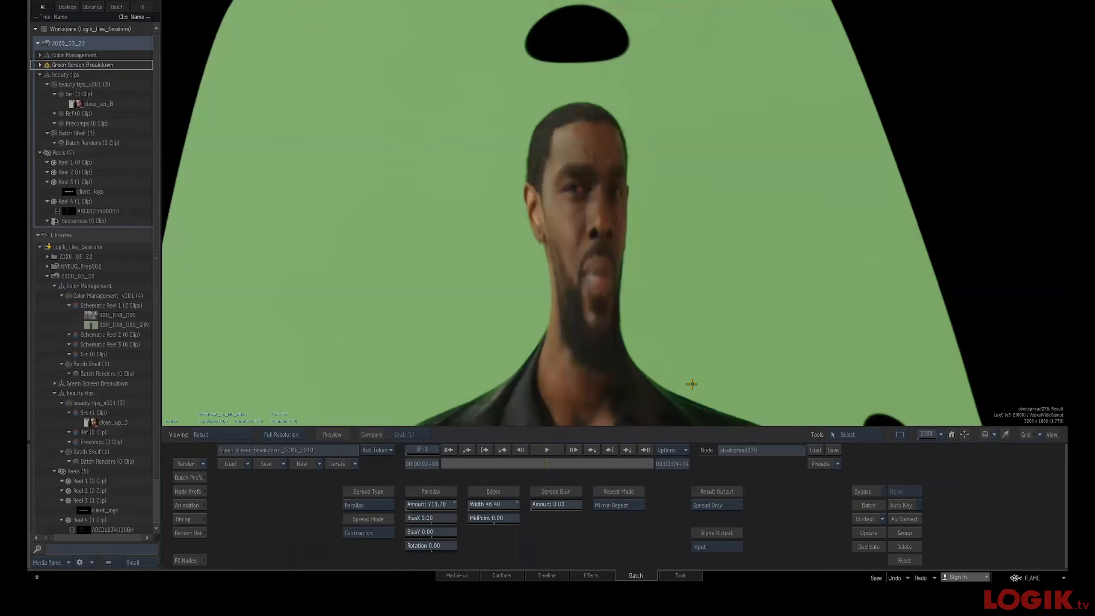
{"action": "left_click_drag", "start_coordinate": [694, 268], "coordinate": [687, 305]}
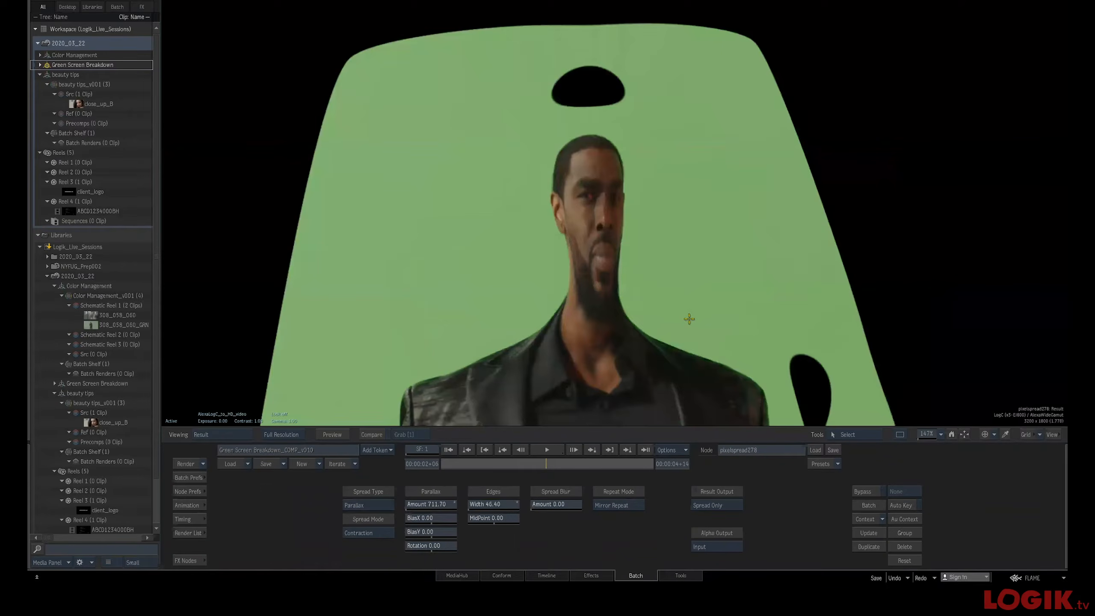
{"action": "key", "text": "F1"}
{"action": "key", "text": "F4"}
{"action": "key", "text": "Escape"}
Select the crok_additive_key277 node and open its shader settings
{"action": "left_click_drag", "start_coordinate": [661, 316], "coordinate": [640, 289]}
{"action": "left_click", "coordinate": [792, 177]}
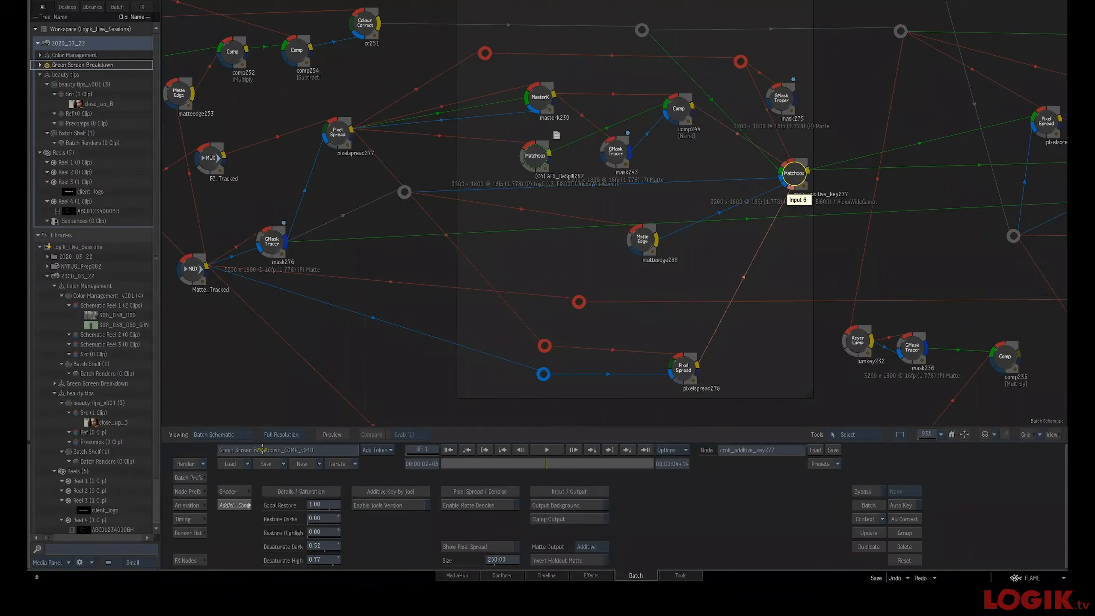
{"action": "left_click", "coordinate": [237, 491]}
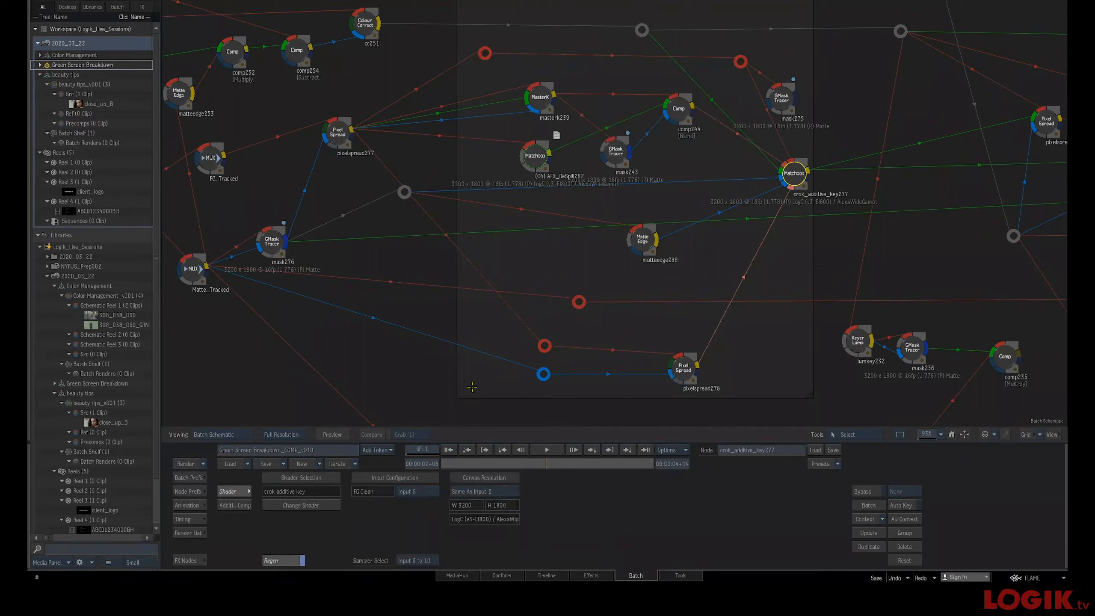
{"action": "left_click_drag", "start_coordinate": [841, 237], "coordinate": [710, 279]}
{"action": "left_click_drag", "start_coordinate": [716, 341], "coordinate": [609, 283]}
Add a Matchbox node to the schematic and browse the Load Shaders list without loading a shader
{"action": "left_click", "coordinate": [190, 560]}
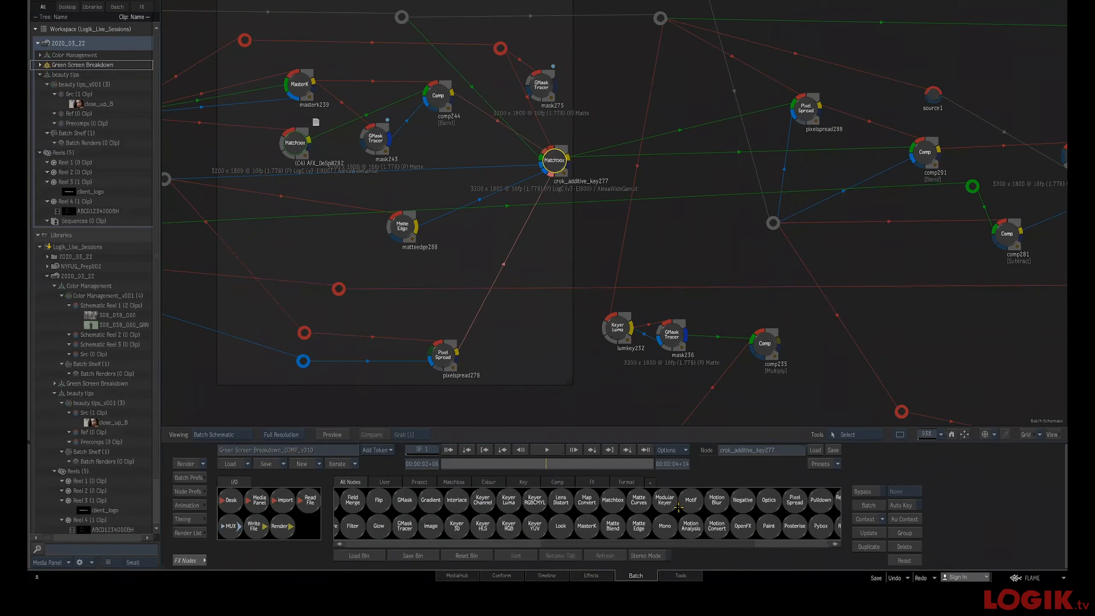
{"action": "key", "text": "m"}
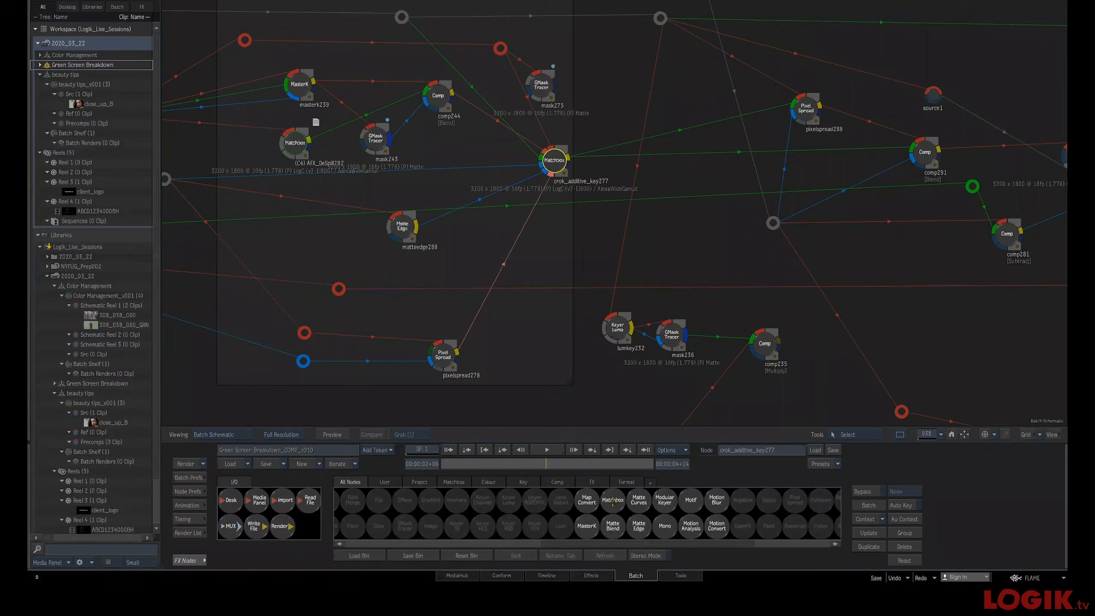
{"action": "left_click_drag", "start_coordinate": [615, 501], "coordinate": [688, 252]}
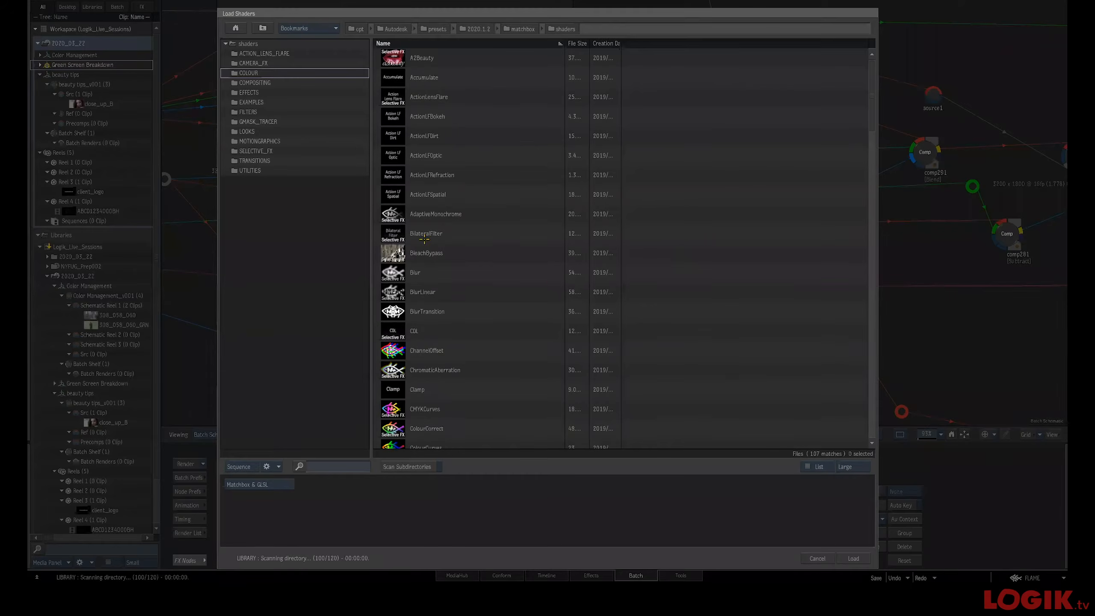
{"action": "left_click_drag", "start_coordinate": [871, 103], "coordinate": [875, 132]}
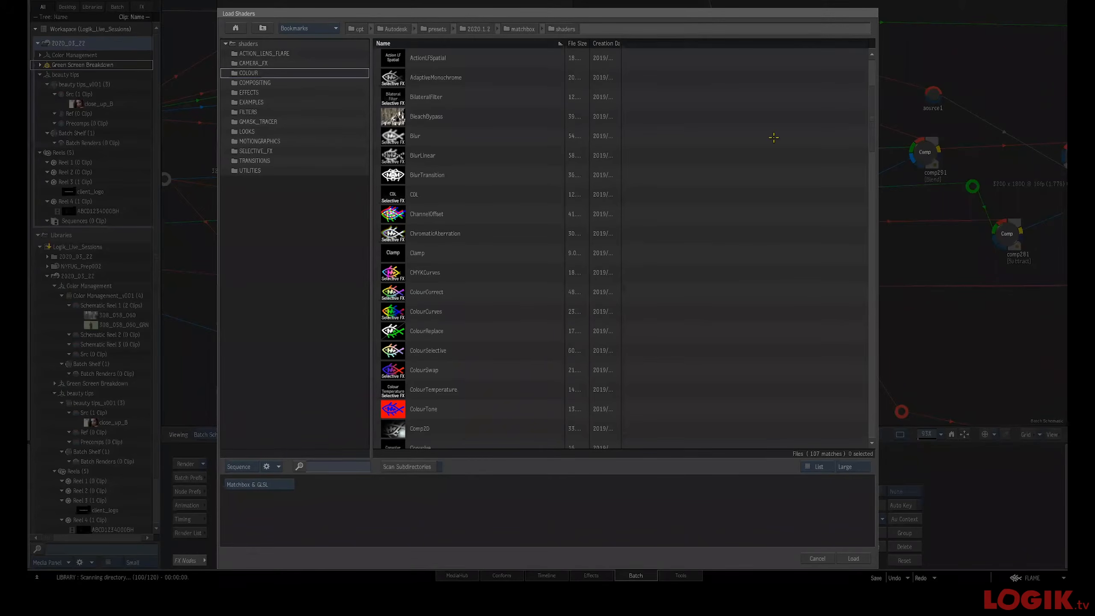
{"action": "left_click_drag", "start_coordinate": [873, 123], "coordinate": [869, 65]}
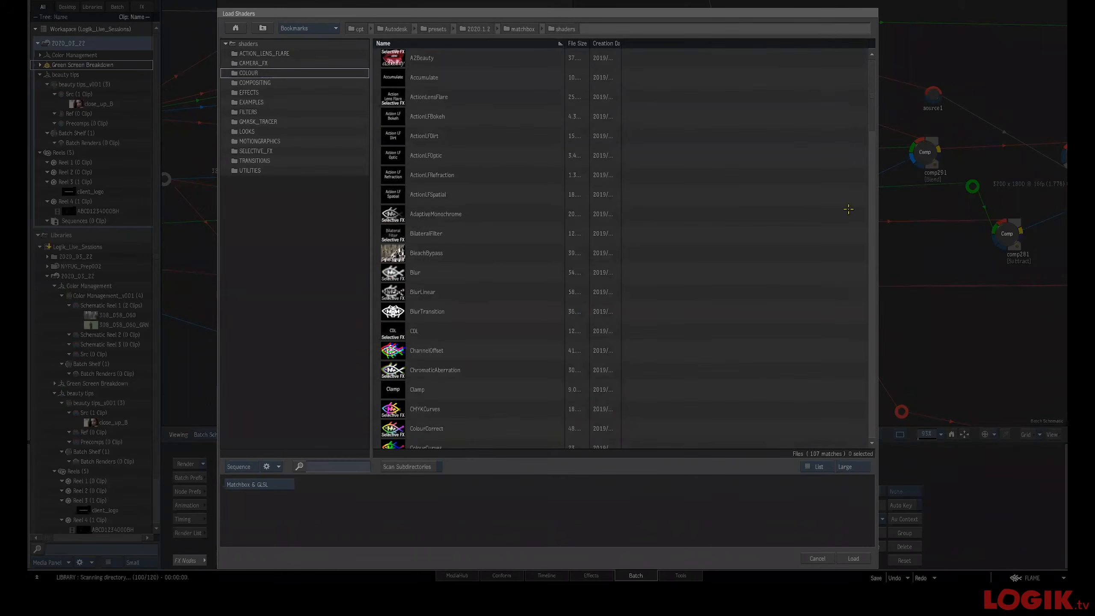
{"action": "left_click", "coordinate": [817, 558]}
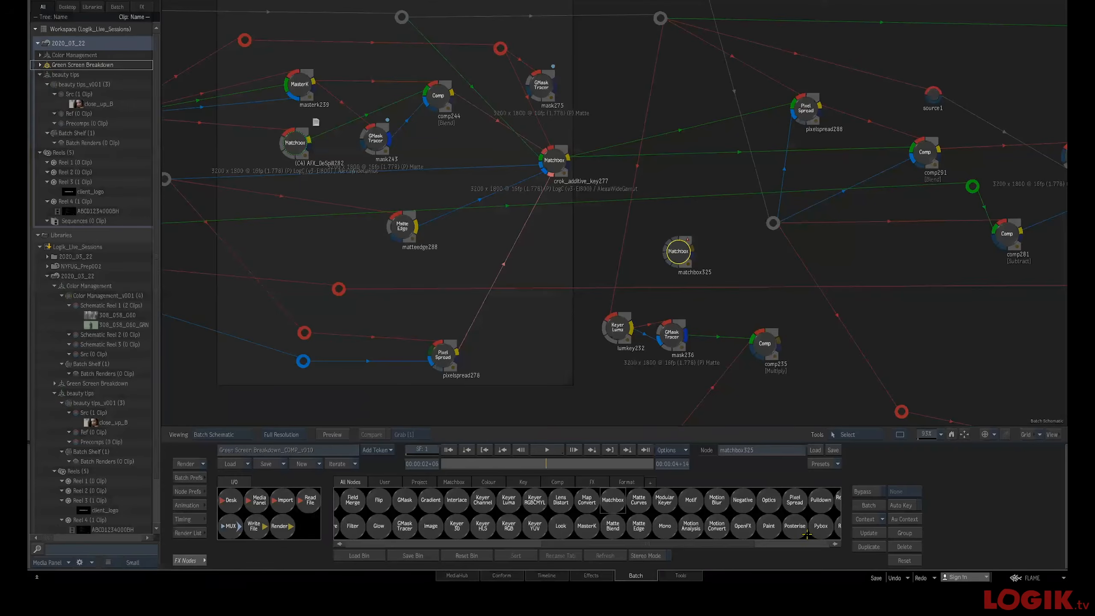
Recheck the pixelspread278 node's result in the viewer, toggling between the viewer and the schematic
{"action": "left_click", "coordinate": [561, 161]}
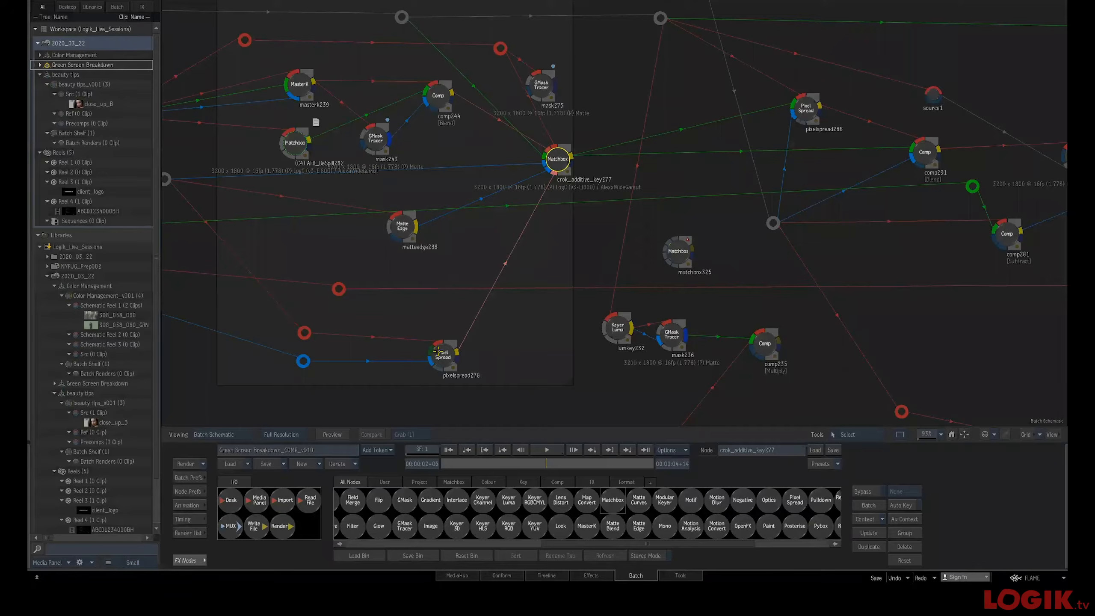
{"action": "double_click", "coordinate": [438, 352]}
{"action": "key", "text": "F4"}
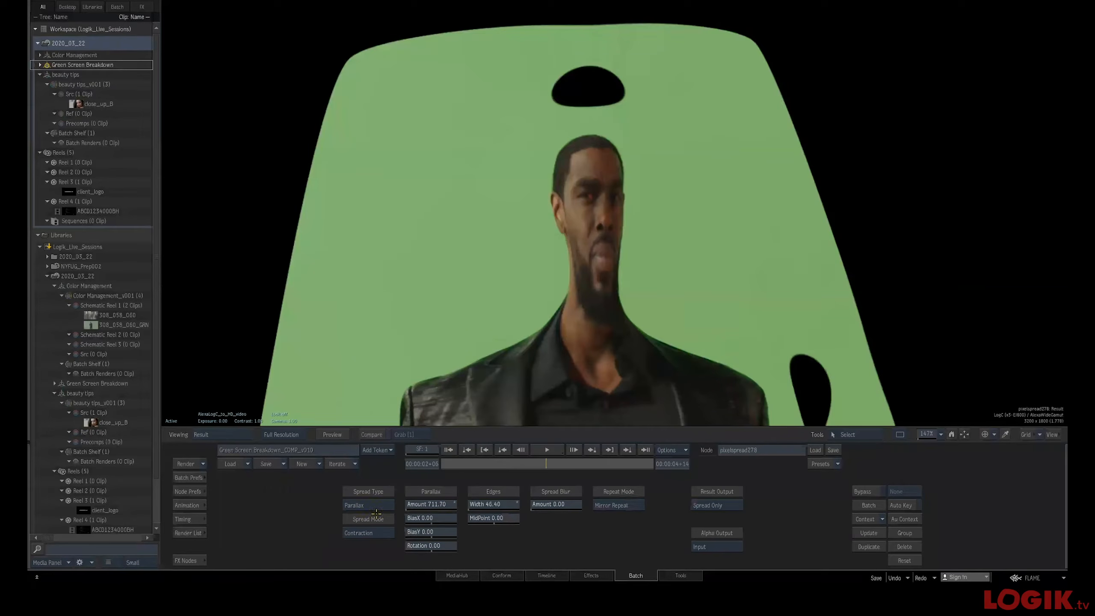
{"action": "left_click_drag", "start_coordinate": [440, 268], "coordinate": [402, 227]}
{"action": "key", "text": "F1"}
{"action": "key", "text": "F4"}
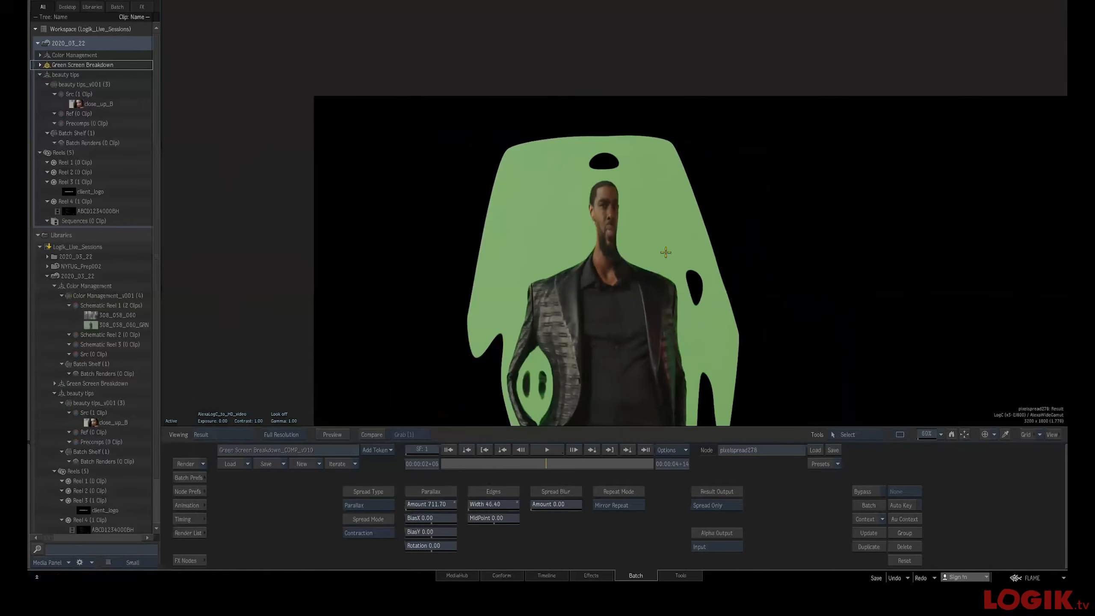
{"action": "key", "text": "F1"}
{"action": "key", "text": "F4"}
{"action": "key", "text": "grave"}
{"action": "left_click_drag", "start_coordinate": [770, 240], "coordinate": [686, 289]}
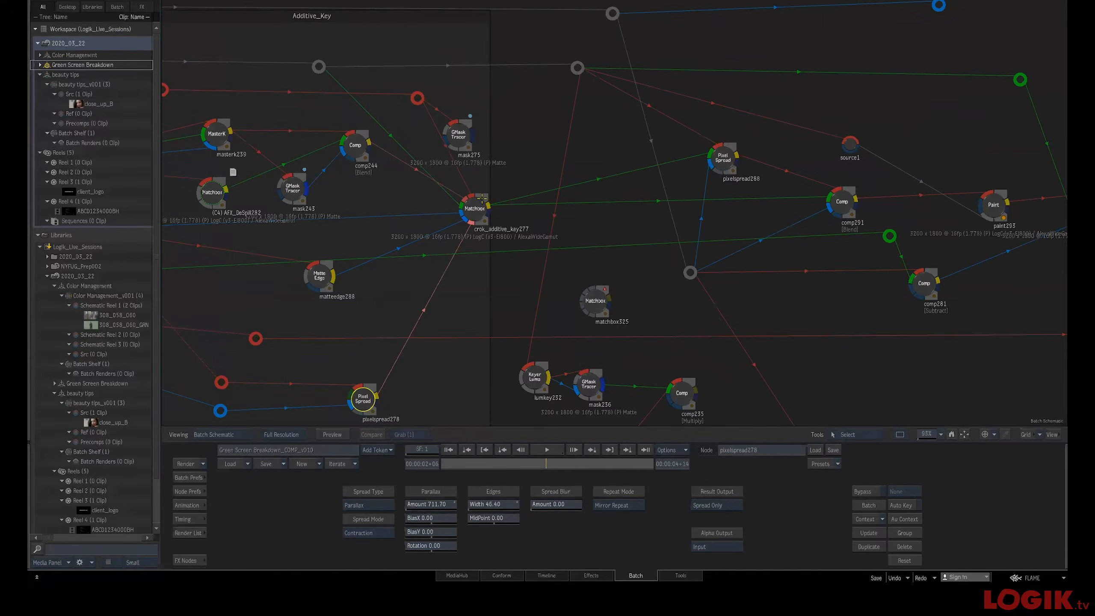
View the crok_additive_key277 node's result against the background plate
{"action": "left_click_drag", "start_coordinate": [464, 208], "coordinate": [483, 207]}
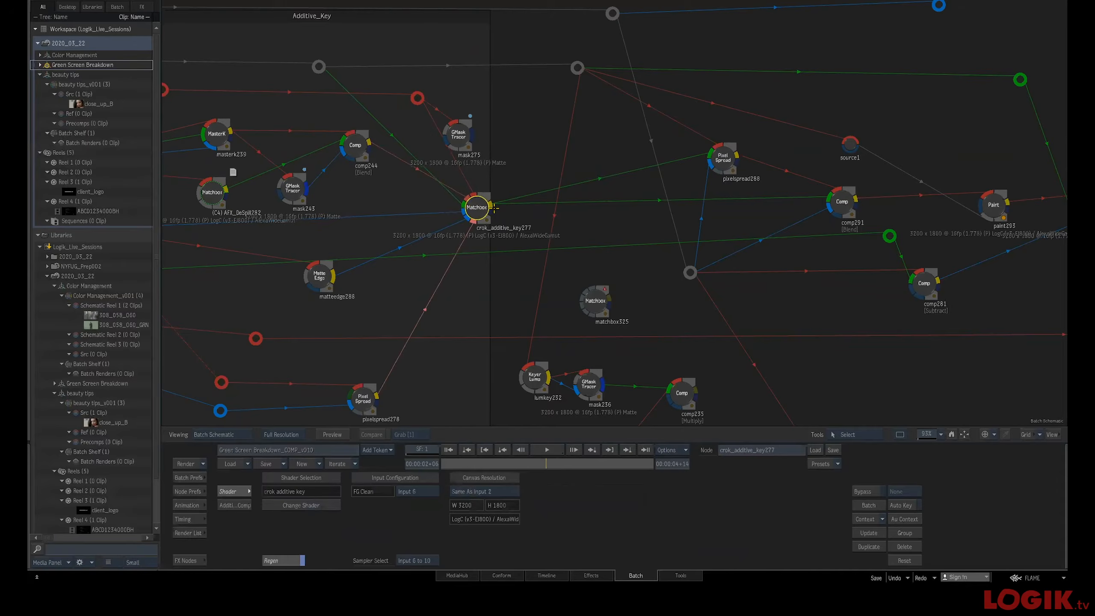
{"action": "key", "text": "F4"}
{"action": "left_click_drag", "start_coordinate": [557, 271], "coordinate": [617, 281]}
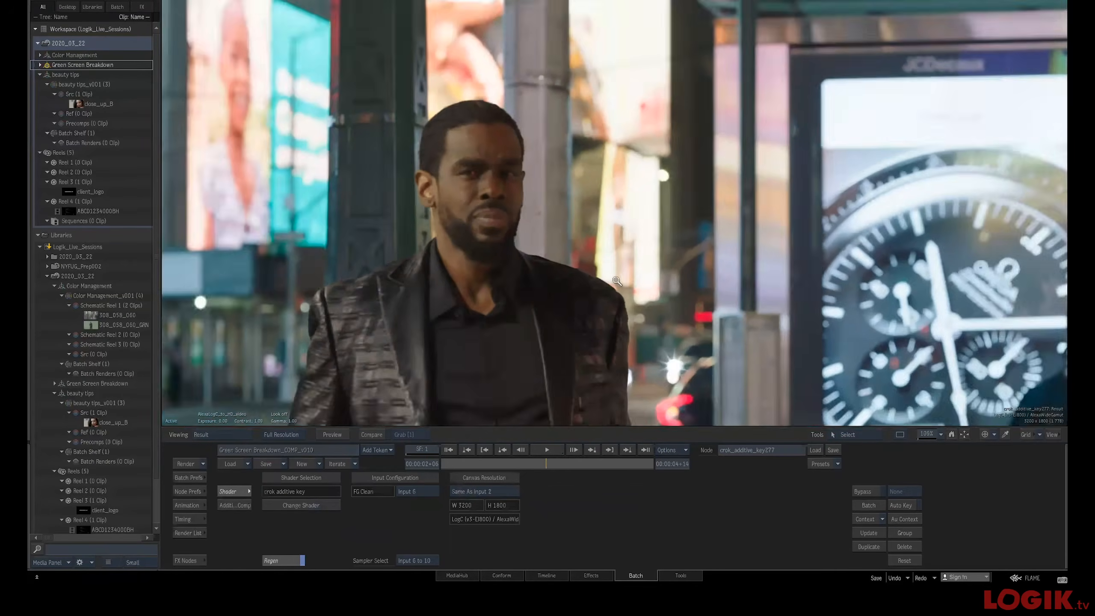
{"action": "key", "text": "F4"}
Select the pixelspread288 node and move to an early frame of the clip
{"action": "left_click", "coordinate": [722, 161]}
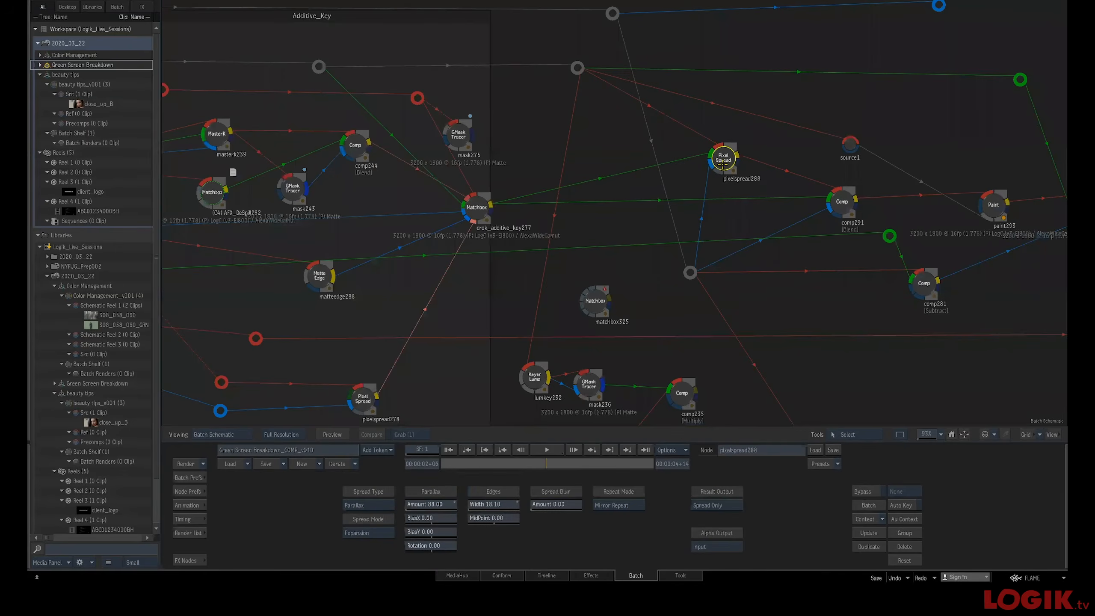
{"action": "key", "text": "F4"}
{"action": "key", "text": "F4"}
{"action": "left_click_drag", "start_coordinate": [653, 305], "coordinate": [606, 279]}
{"action": "left_click_drag", "start_coordinate": [604, 170], "coordinate": [464, 223]}
{"action": "left_click_drag", "start_coordinate": [598, 259], "coordinate": [584, 234]}
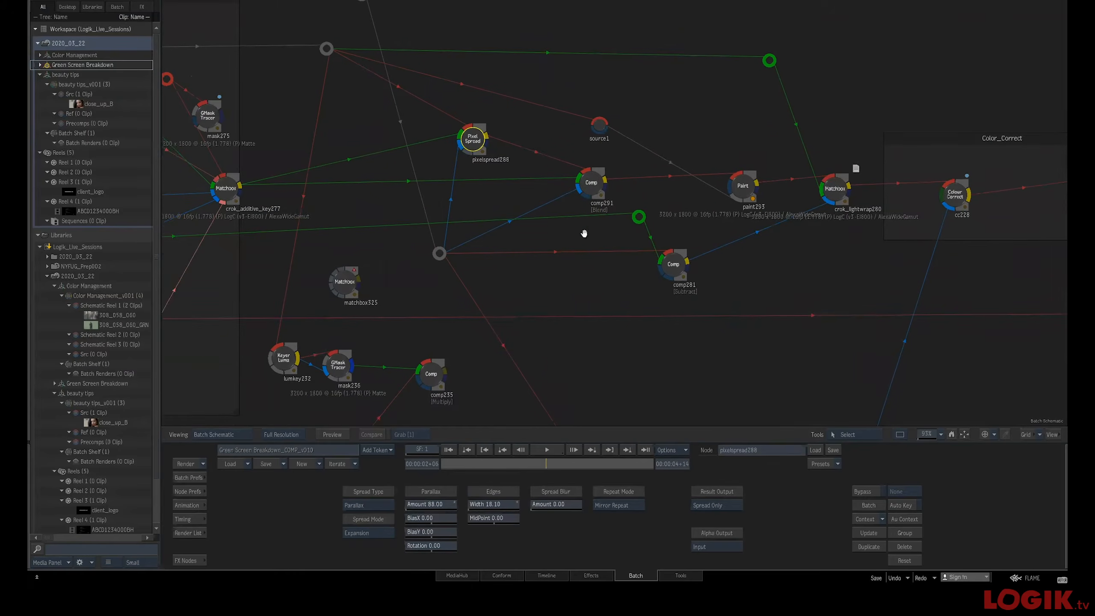
{"action": "left_click", "coordinate": [448, 449]}
{"action": "key", "text": "1"}
{"action": "left_click_drag", "start_coordinate": [449, 464], "coordinate": [473, 461]}
{"action": "key", "text": "Escape"}
{"action": "left_click_drag", "start_coordinate": [610, 269], "coordinate": [690, 289]}
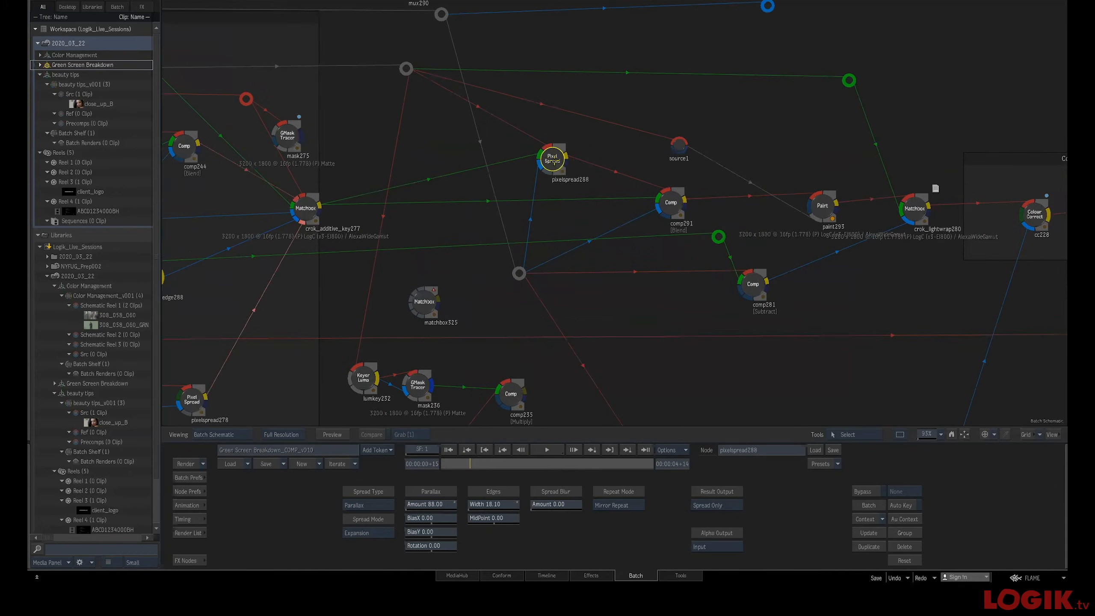
{"action": "key", "text": "Escape"}
View the pixelspread288 node's front input in the viewer
{"action": "left_click", "coordinate": [447, 451]}
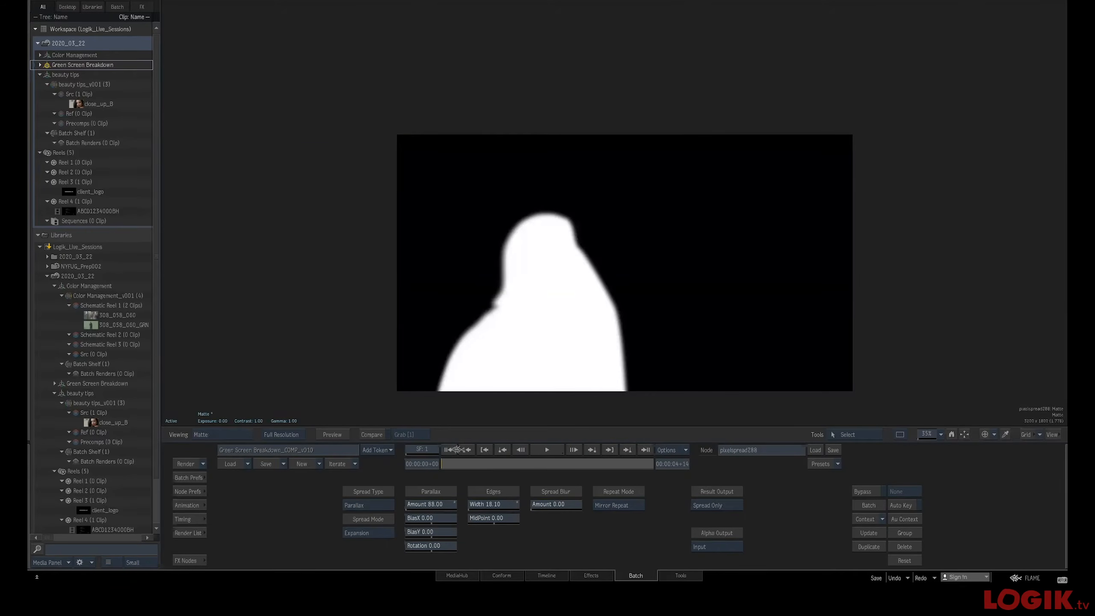
{"action": "key", "text": "F1"}
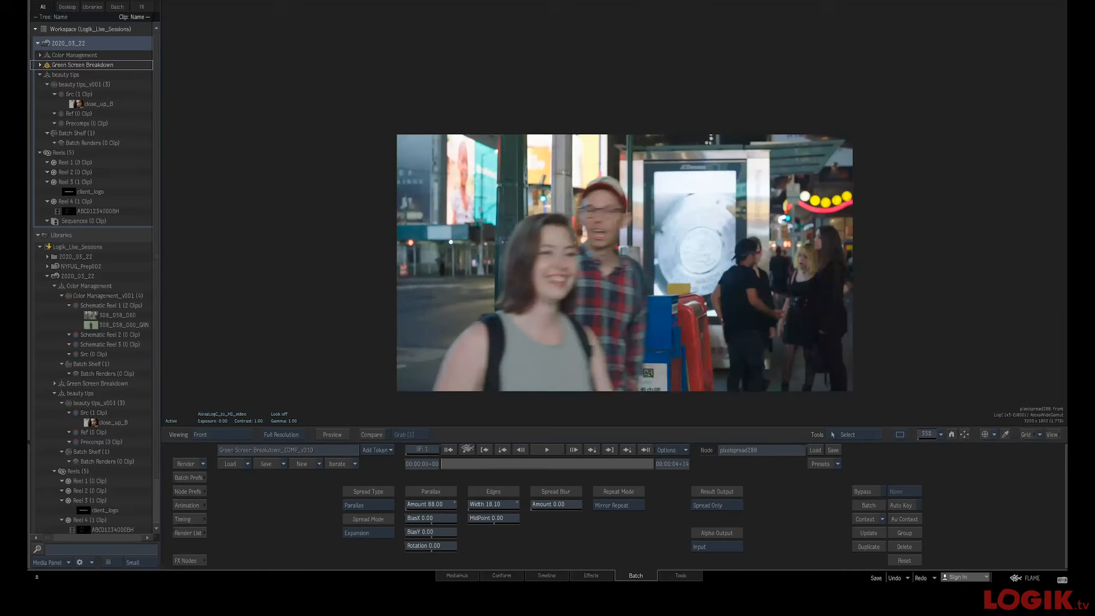
{"action": "key", "text": "Escape"}
Inspect the comp291 node's matte and result in the viewer, then open the paint293 node's settings
{"action": "key", "text": "Escape"}
{"action": "key", "text": "Escape"}
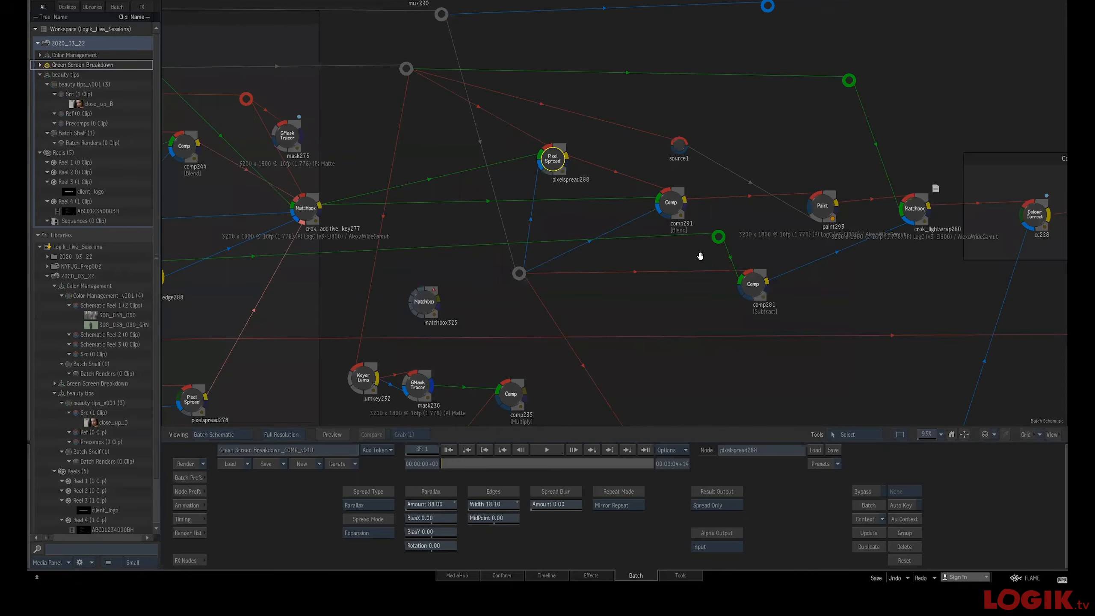
{"action": "left_click", "coordinate": [672, 203]}
{"action": "key", "text": "Escape"}
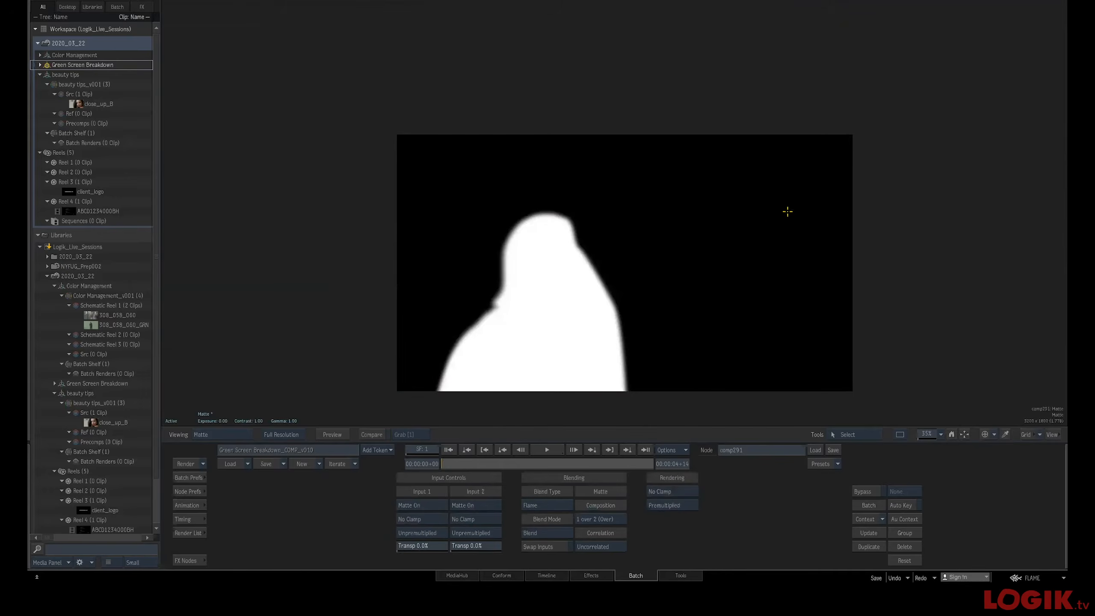
{"action": "key", "text": "Escape"}
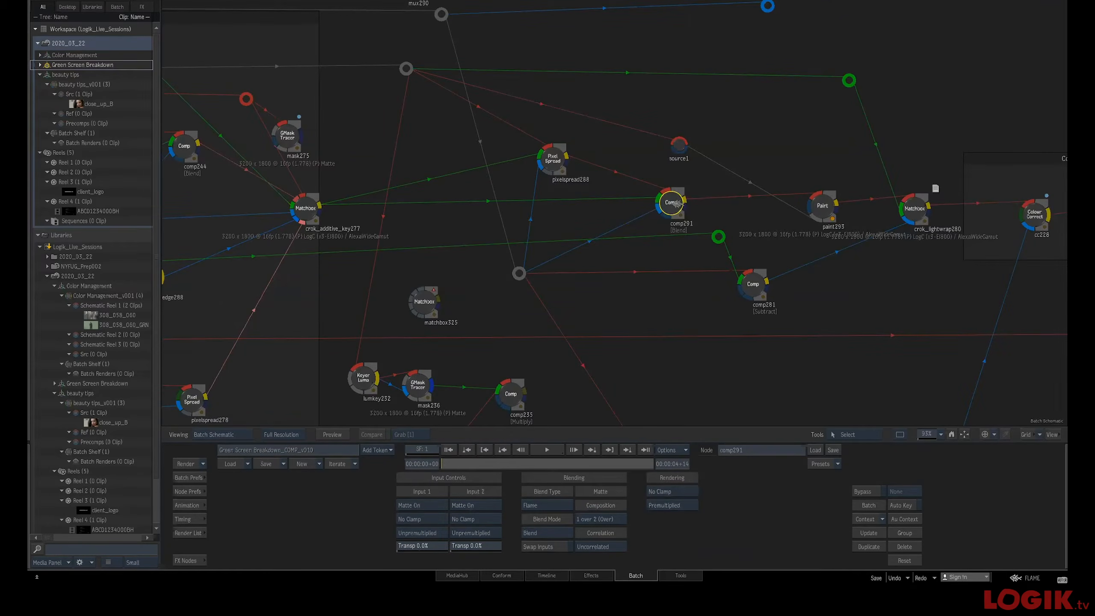
{"action": "key", "text": "Escape"}
{"action": "key", "text": "F2"}
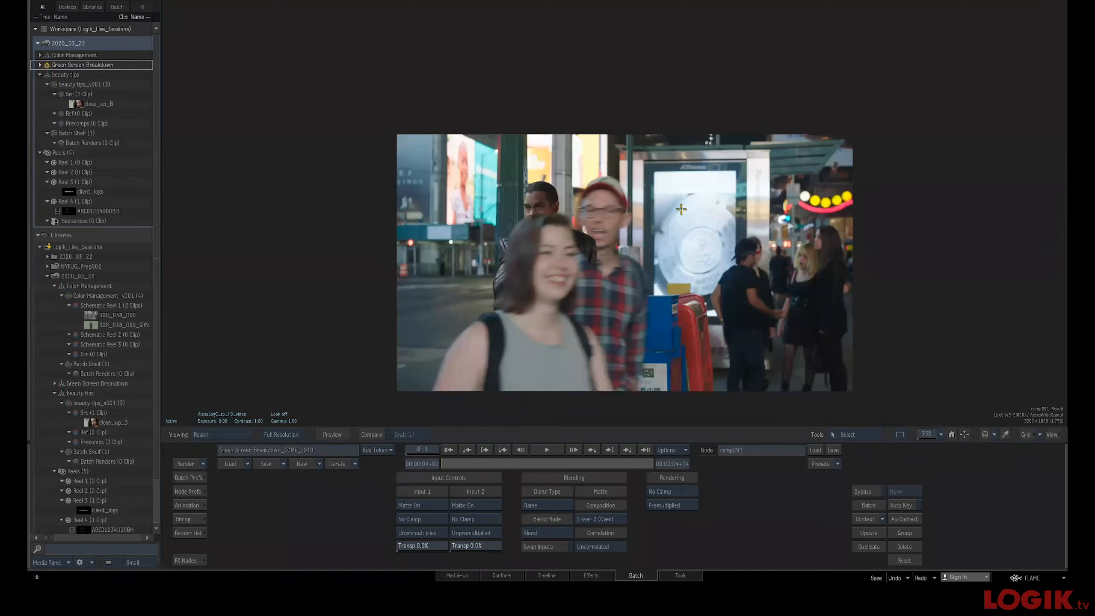
{"action": "key", "text": "F4"}
{"action": "left_click_drag", "start_coordinate": [594, 293], "coordinate": [620, 228]}
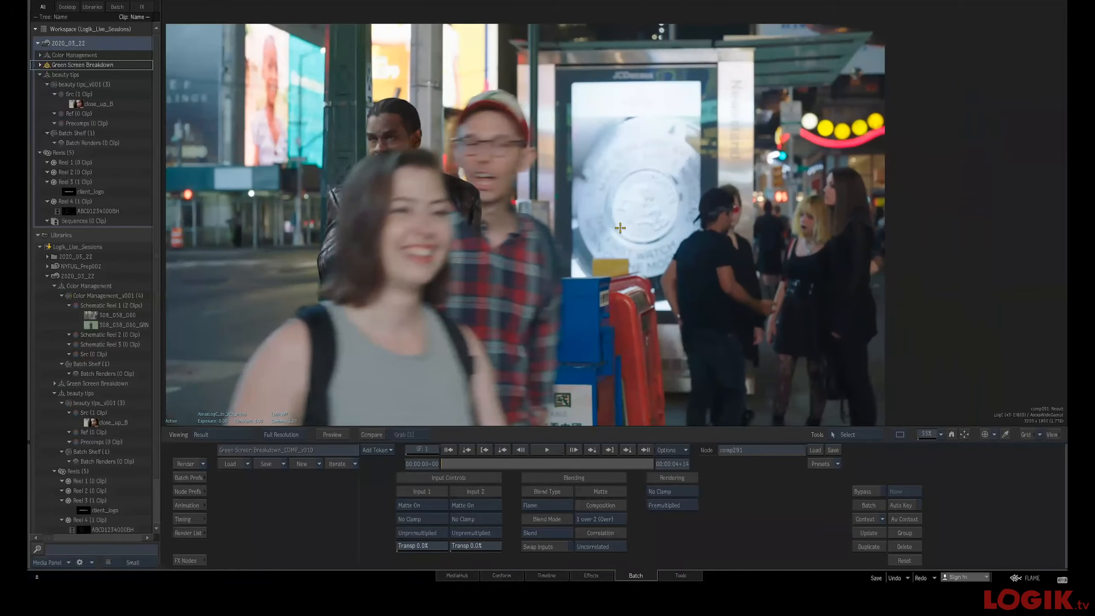
{"action": "key", "text": "Escape"}
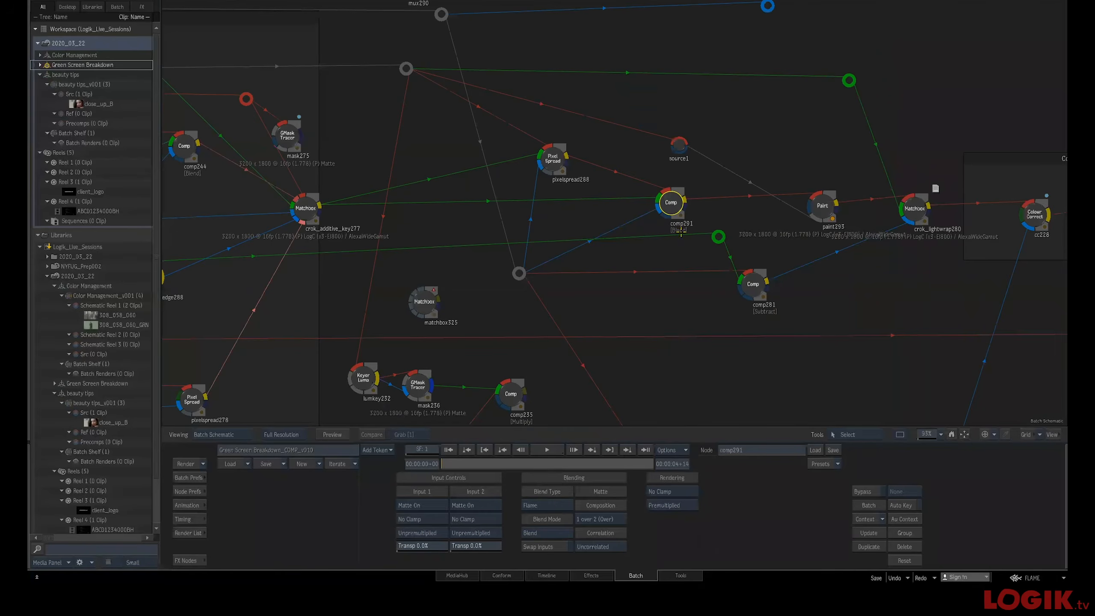
{"action": "left_click", "coordinate": [828, 209]}
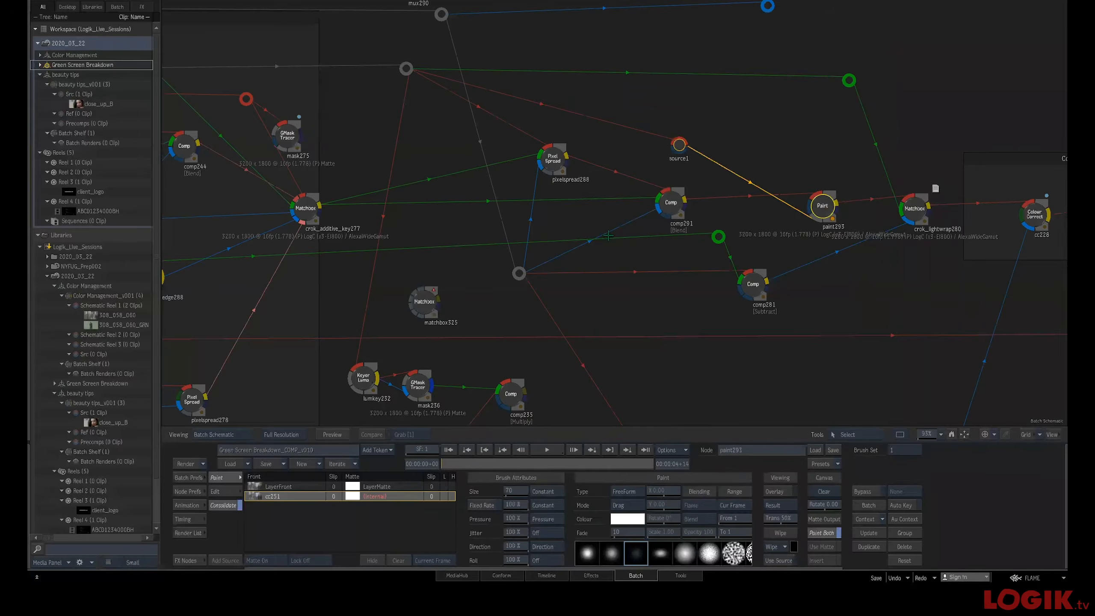
Return to the schematic and view the crok_lightwrap280 node's result in the viewer
{"action": "key", "text": "Escape"}
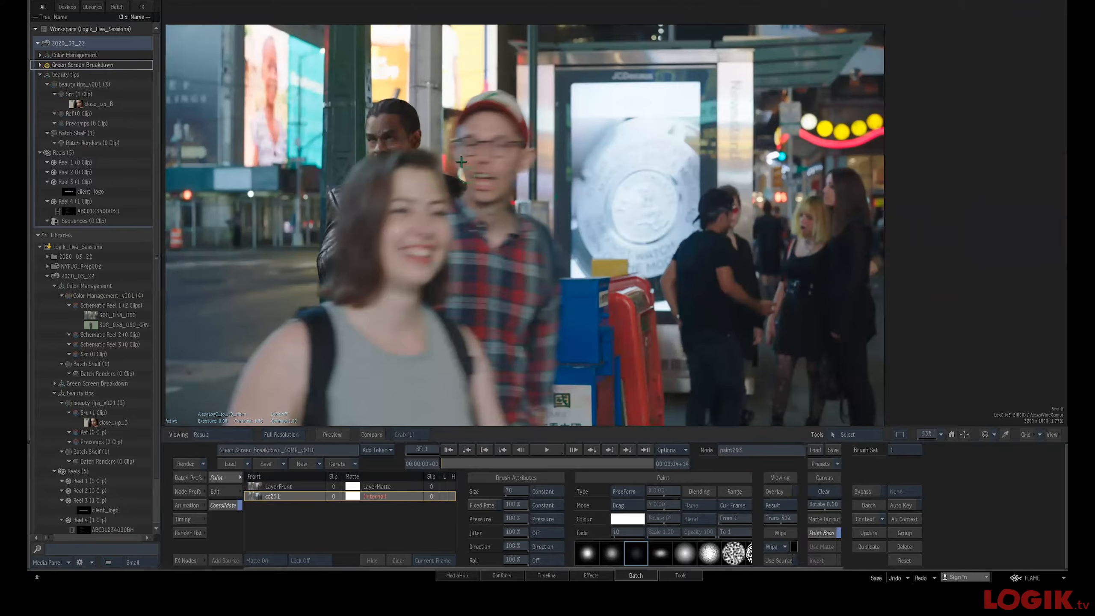
{"action": "key", "text": "Escape"}
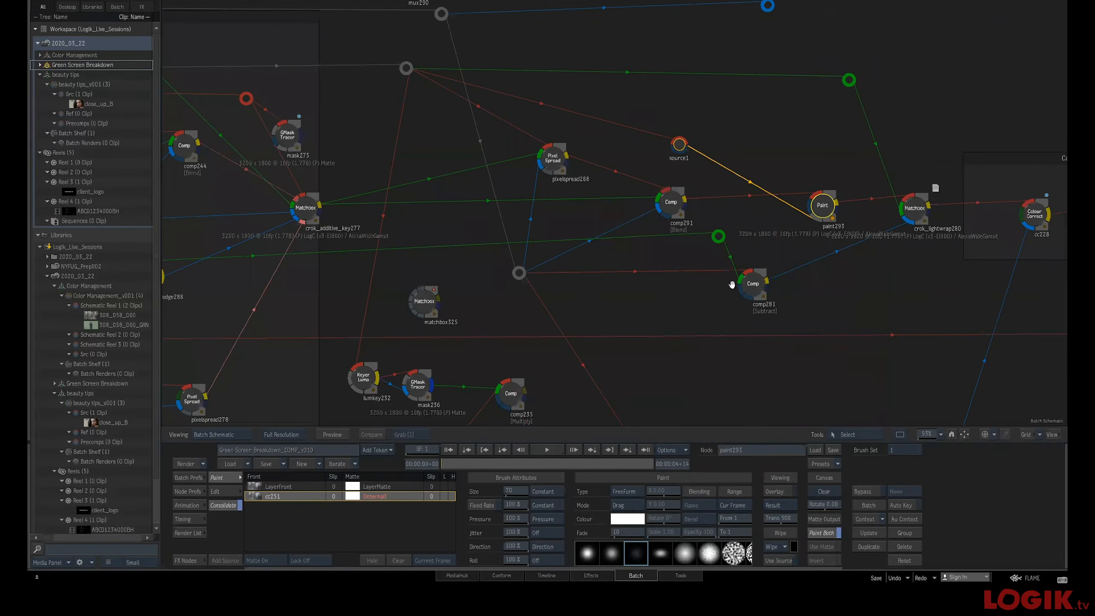
{"action": "scroll", "coordinate": [603, 251], "scroll_direction": "up", "scroll_amount": 4}
{"action": "left_click_drag", "start_coordinate": [603, 251], "coordinate": [535, 271]}
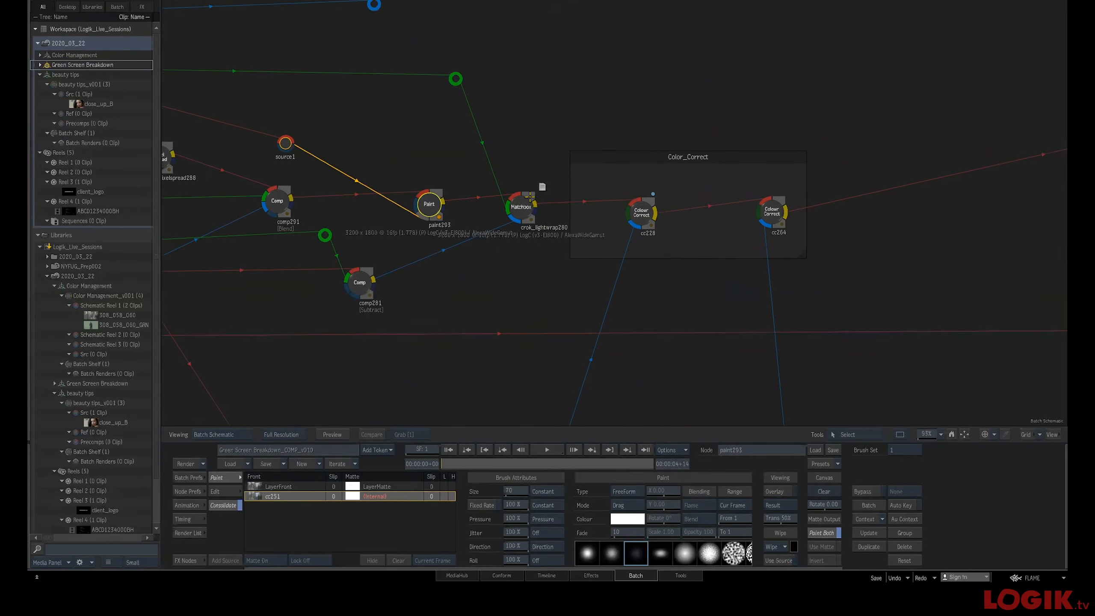
{"action": "left_click", "coordinate": [524, 204]}
{"action": "key", "text": "F4"}
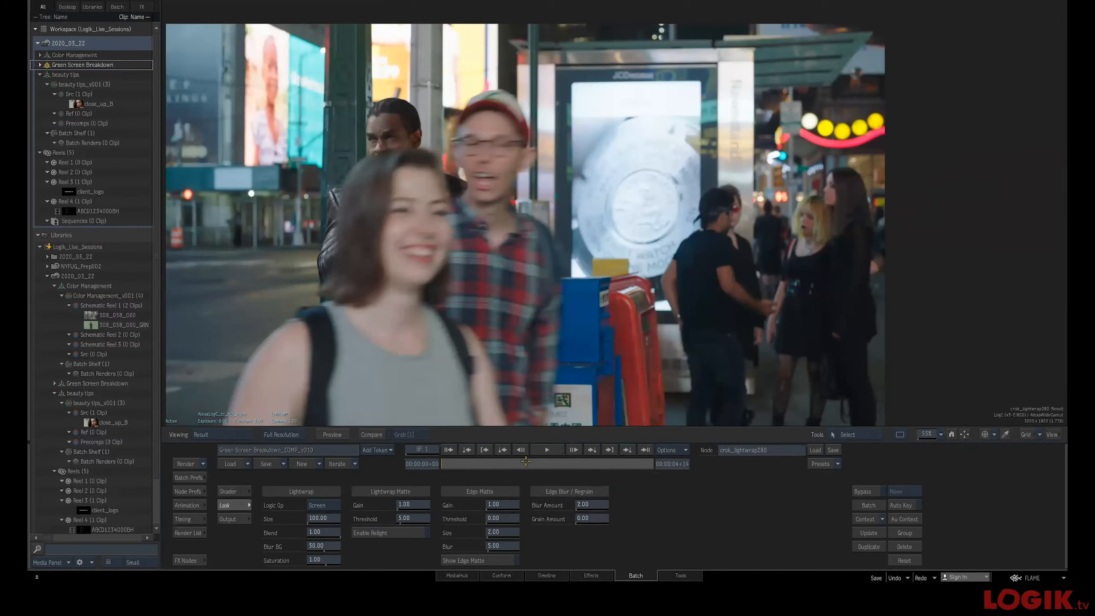
Scrub to another frame and inspect the lightwrap result and its front input up close on the actor
{"action": "left_click_drag", "start_coordinate": [528, 463], "coordinate": [526, 463]}
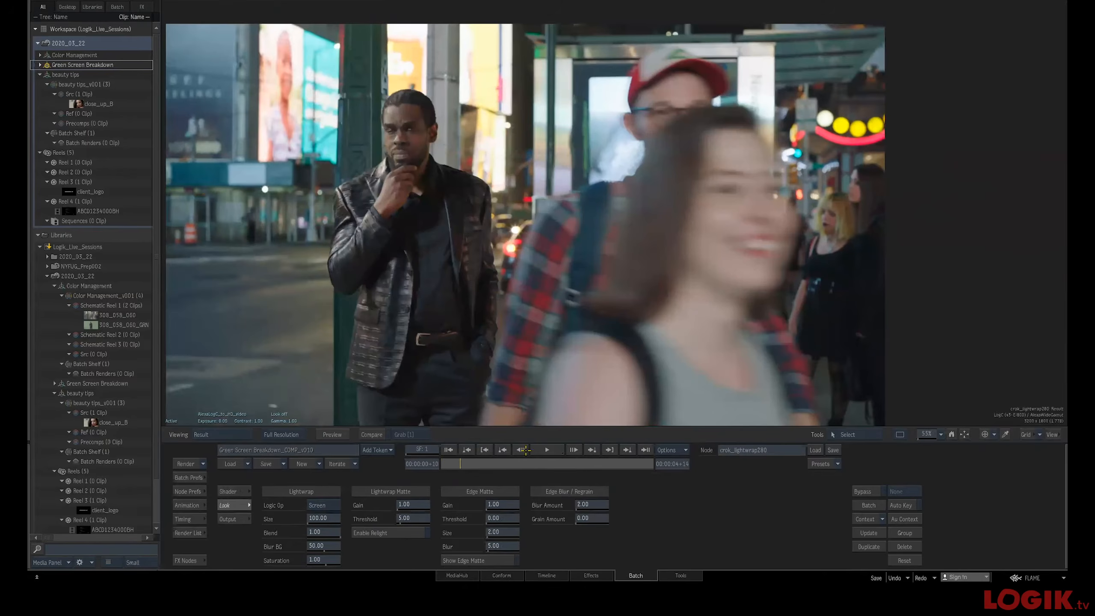
{"action": "left_click_drag", "start_coordinate": [420, 167], "coordinate": [686, 288]}
{"action": "left_click_drag", "start_coordinate": [511, 235], "coordinate": [614, 275]}
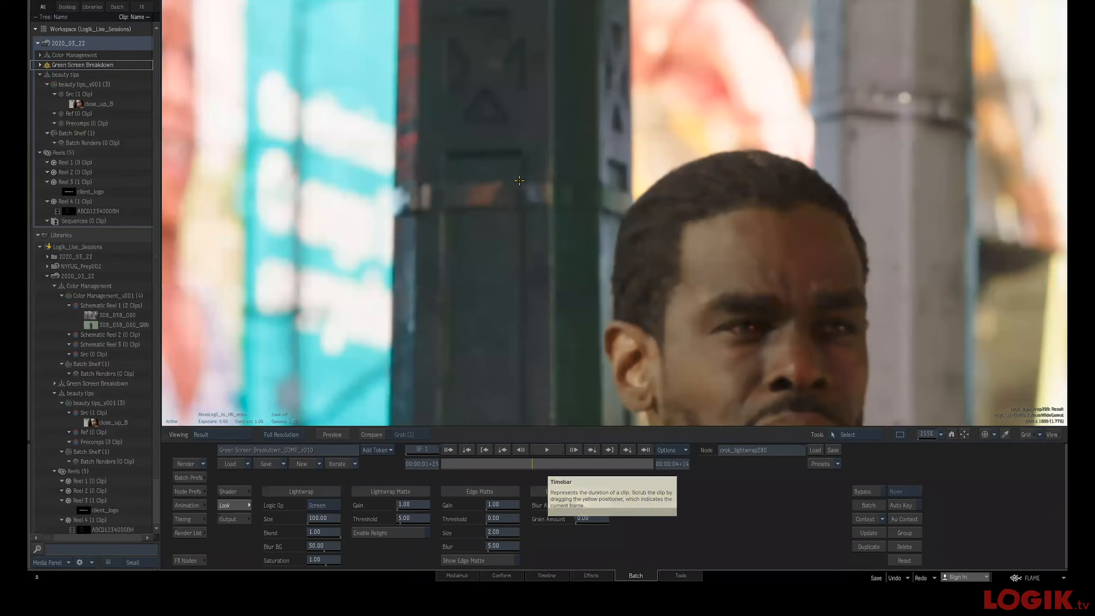
{"action": "scroll", "coordinate": [514, 232], "scroll_direction": "down", "scroll_amount": 3}
{"action": "left_click_drag", "start_coordinate": [513, 232], "coordinate": [509, 230]}
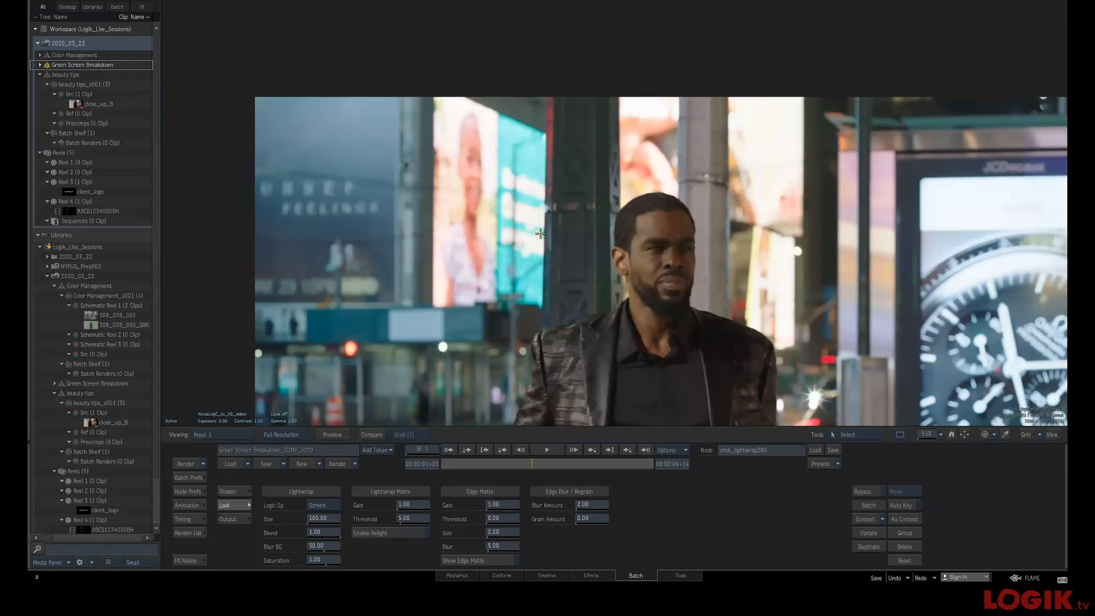
{"action": "left_click_drag", "start_coordinate": [765, 366], "coordinate": [602, 344]}
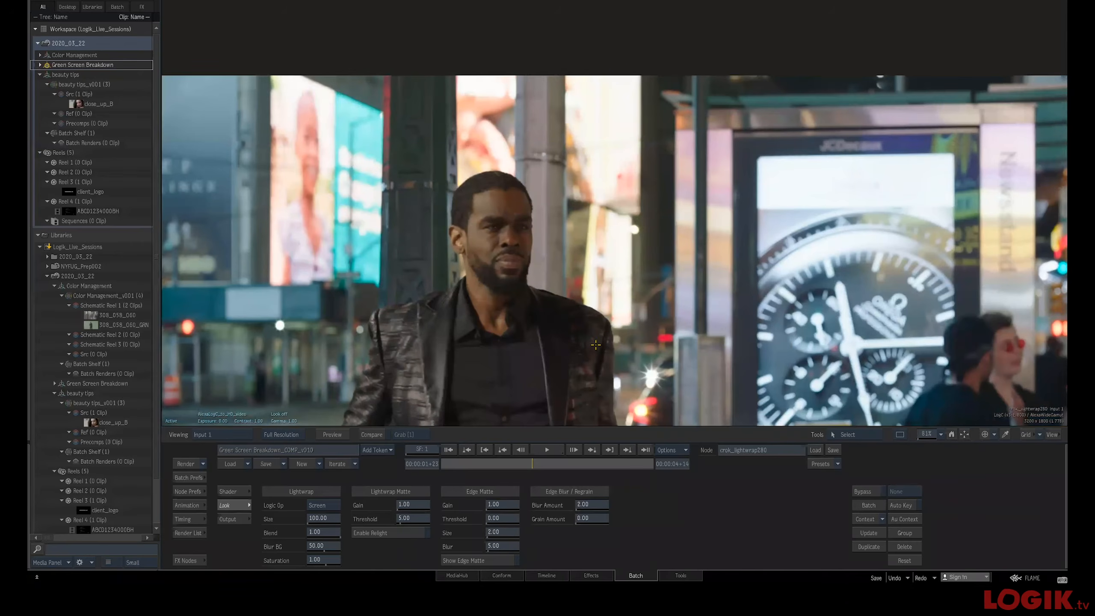
{"action": "key", "text": "F4"}
{"action": "key", "text": "F4"}
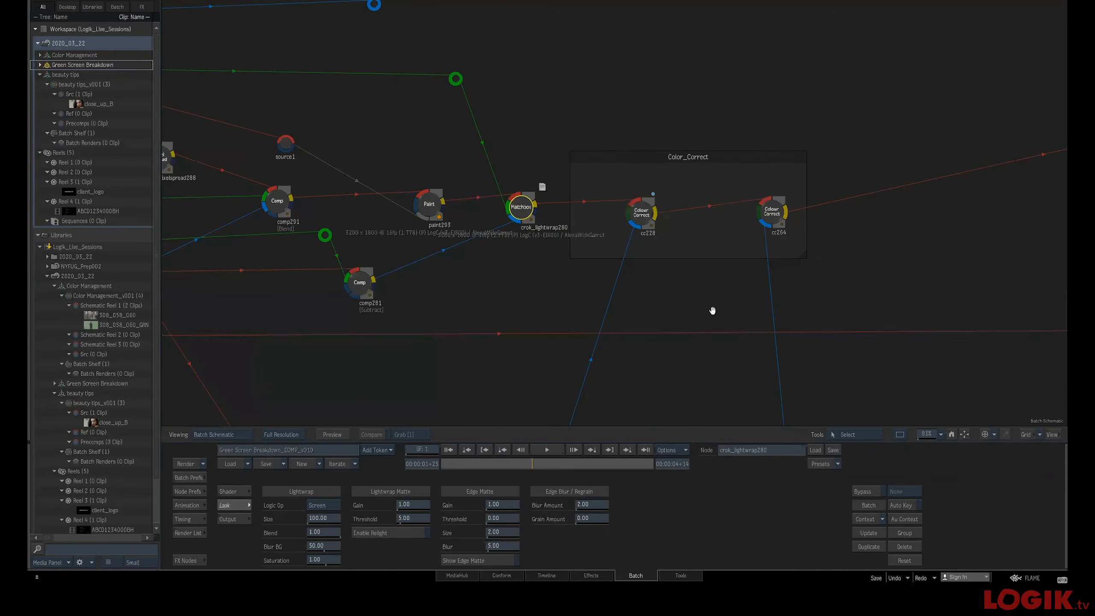
Select the cc228 colour correct node and view its matte
{"action": "left_click_drag", "start_coordinate": [712, 311], "coordinate": [573, 309]}
{"action": "left_click", "coordinate": [504, 212]}
{"action": "key", "text": "F3"}
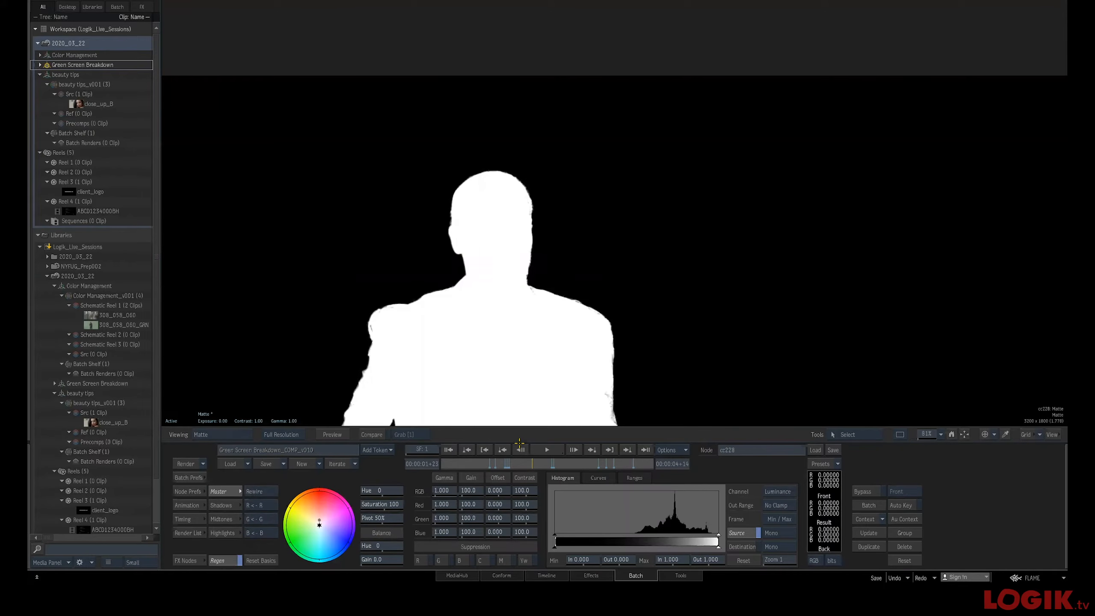
{"action": "key", "text": "Escape"}
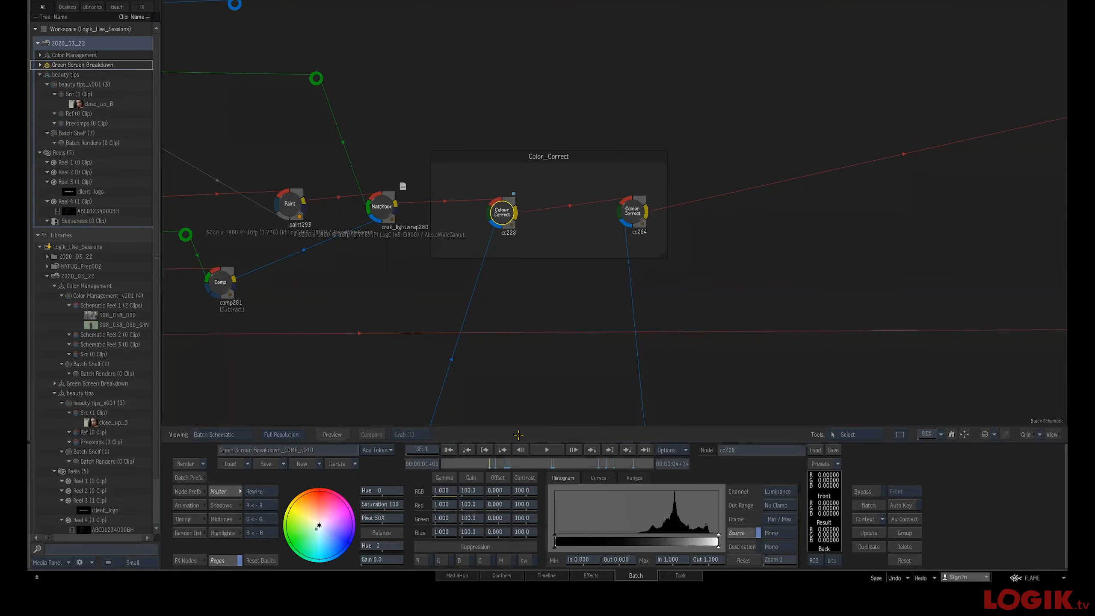
{"action": "key", "text": "ctrl+1"}
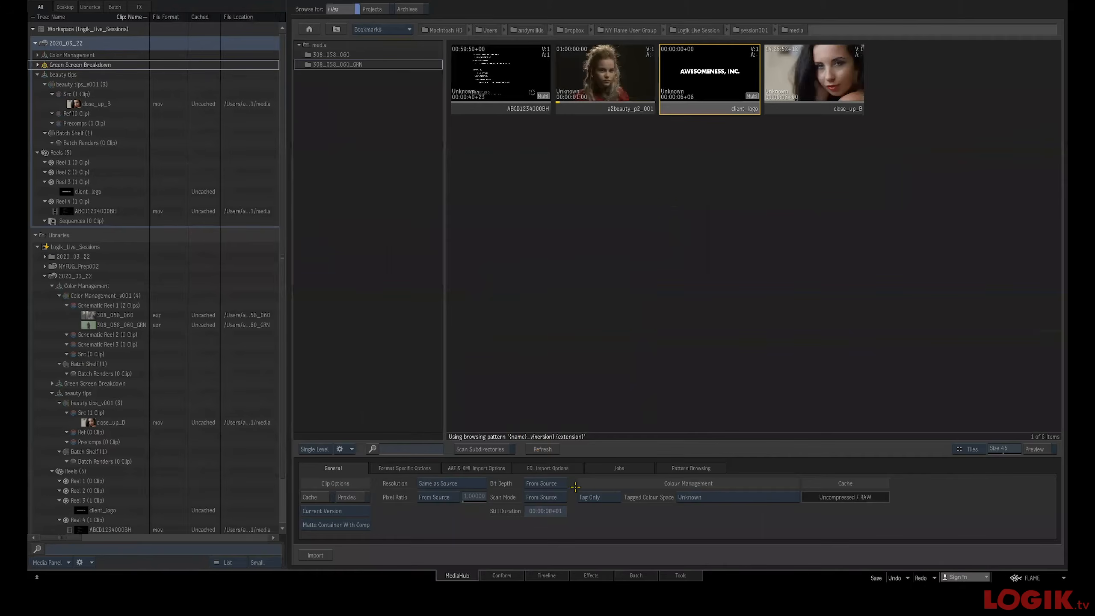
{"action": "key", "text": "ctrl+3"}
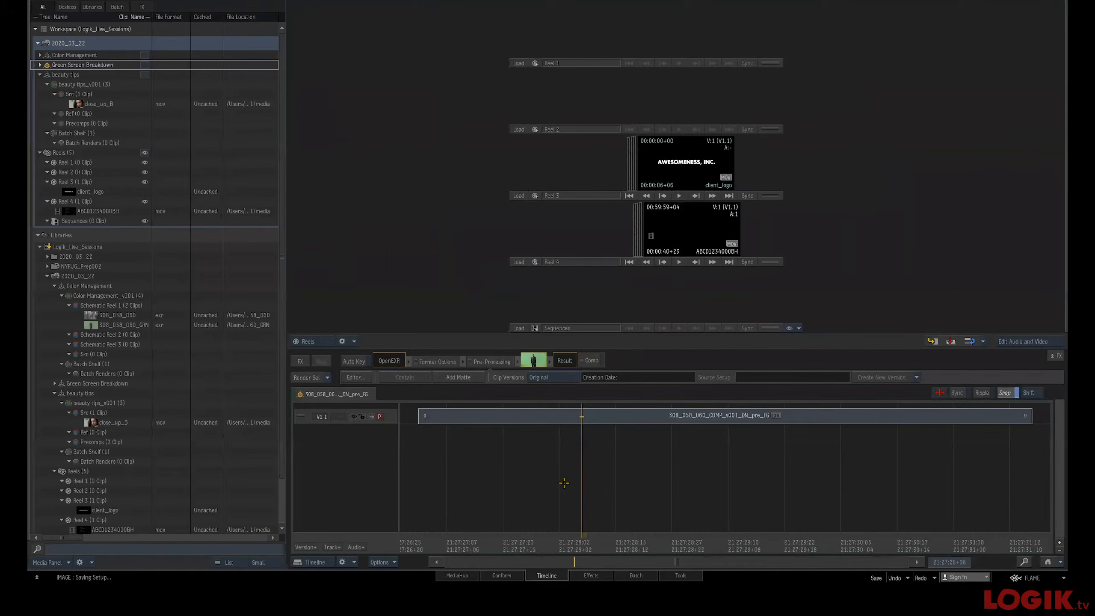
{"action": "key", "text": "ctrl+4"}
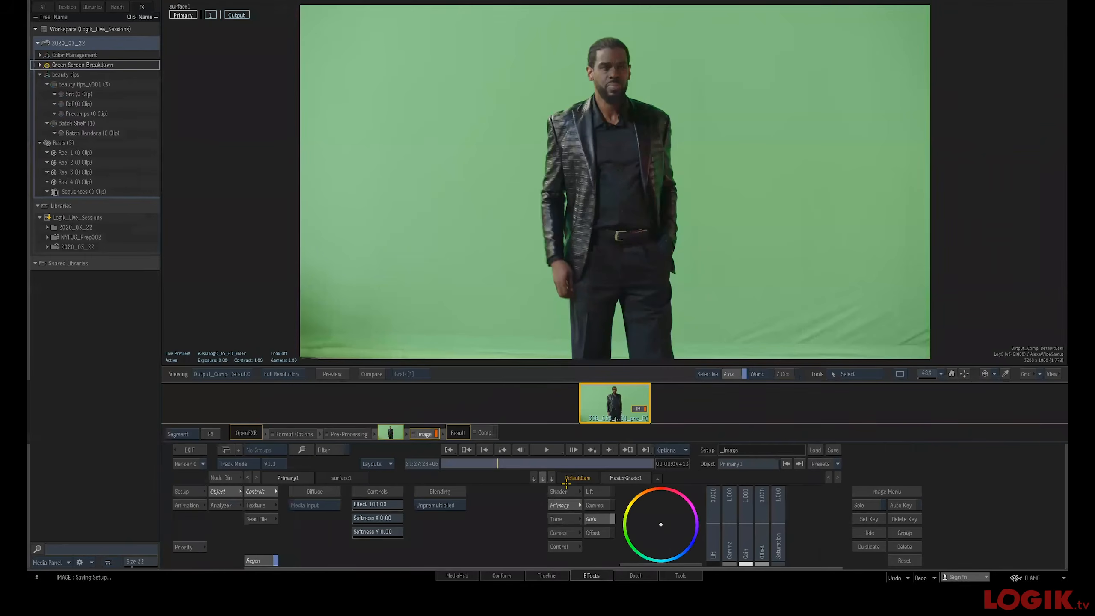
{"action": "left_click", "coordinate": [631, 575]}
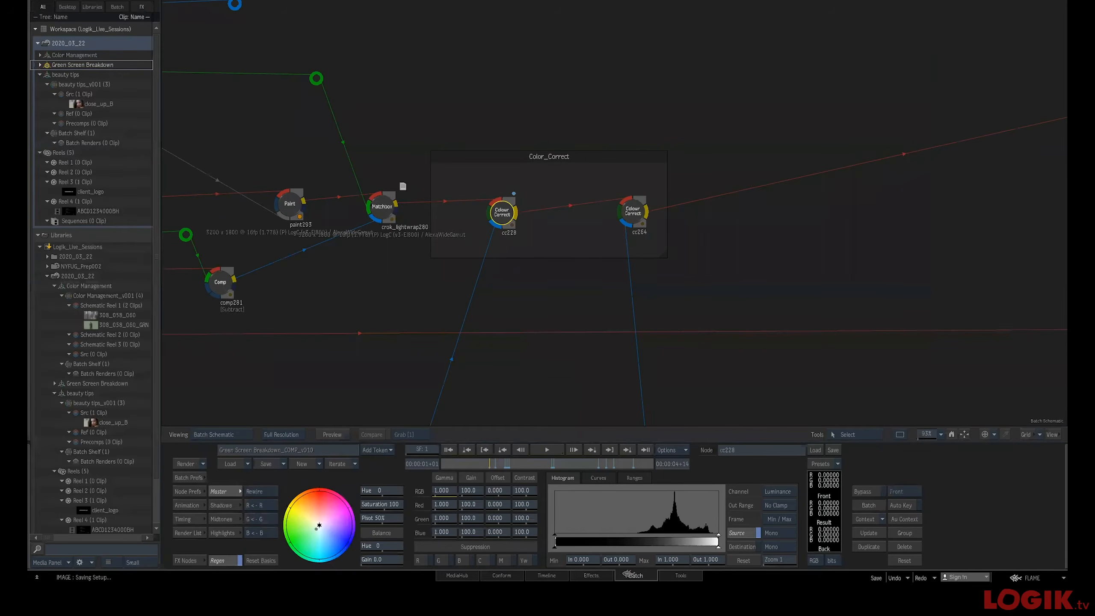
{"action": "key", "text": "ctrl+4"}
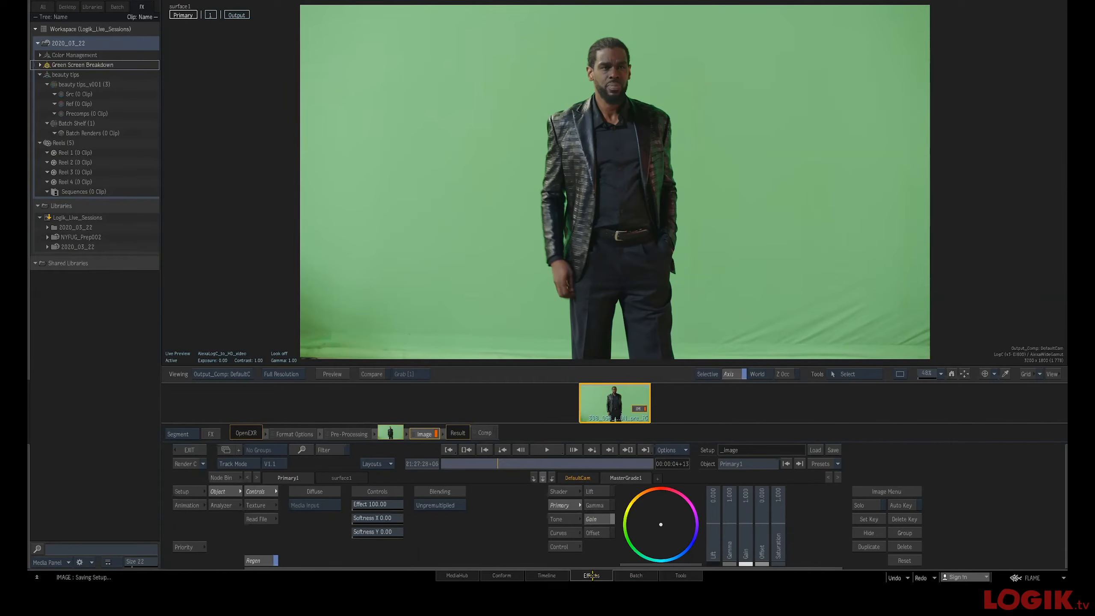
{"action": "left_click", "coordinate": [631, 575]}
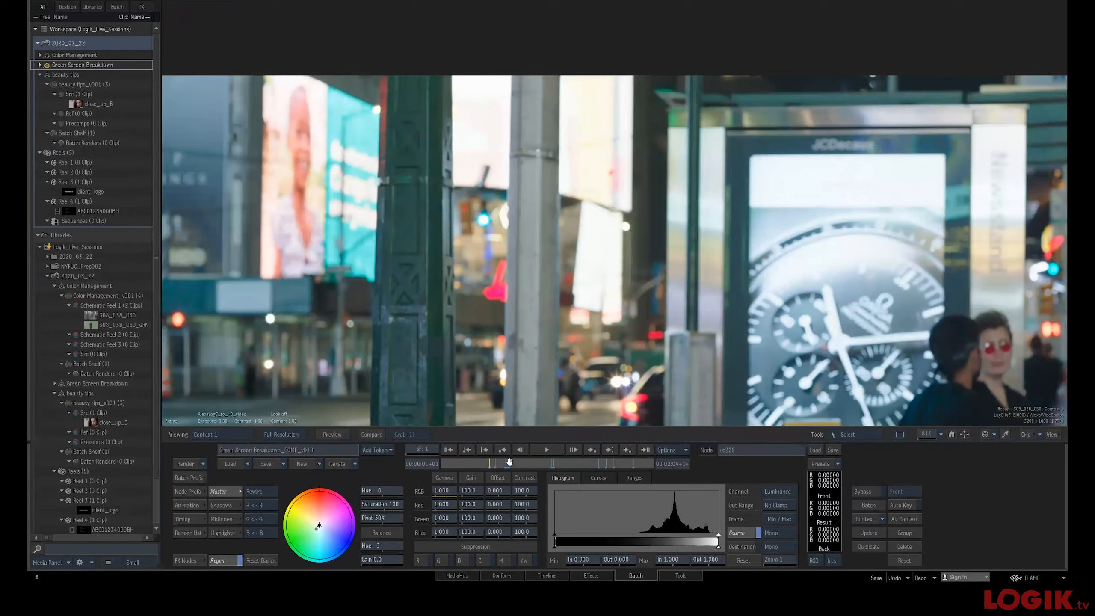
Scrub the clip and compare the cc228 node's context, front input and result, zoomed in on the actor's face
{"action": "left_click_drag", "start_coordinate": [510, 464], "coordinate": [510, 466]}
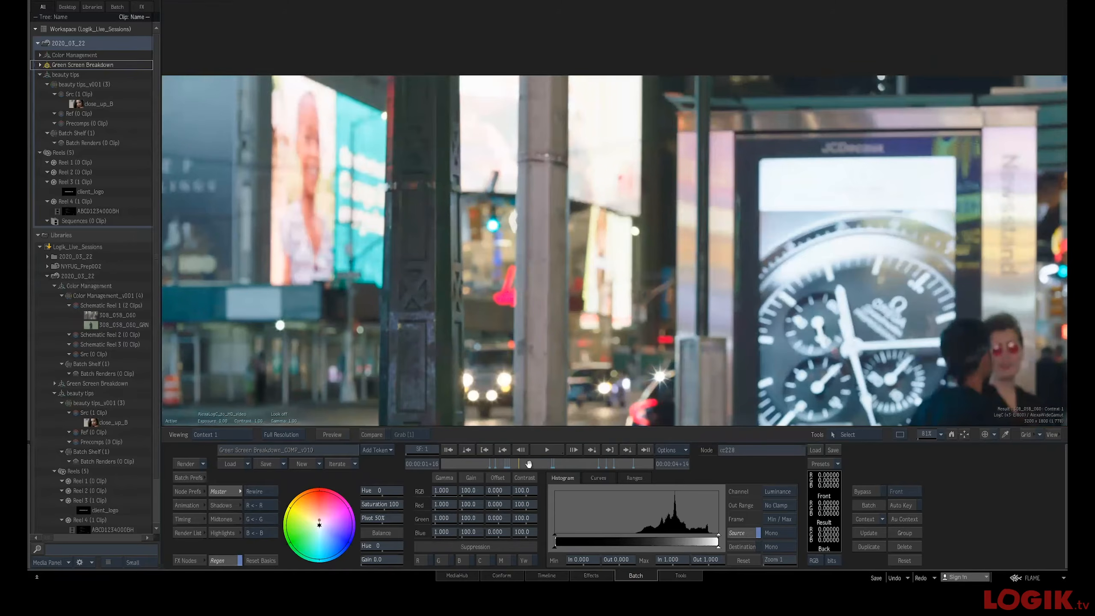
{"action": "left_click_drag", "start_coordinate": [534, 463], "coordinate": [514, 463]}
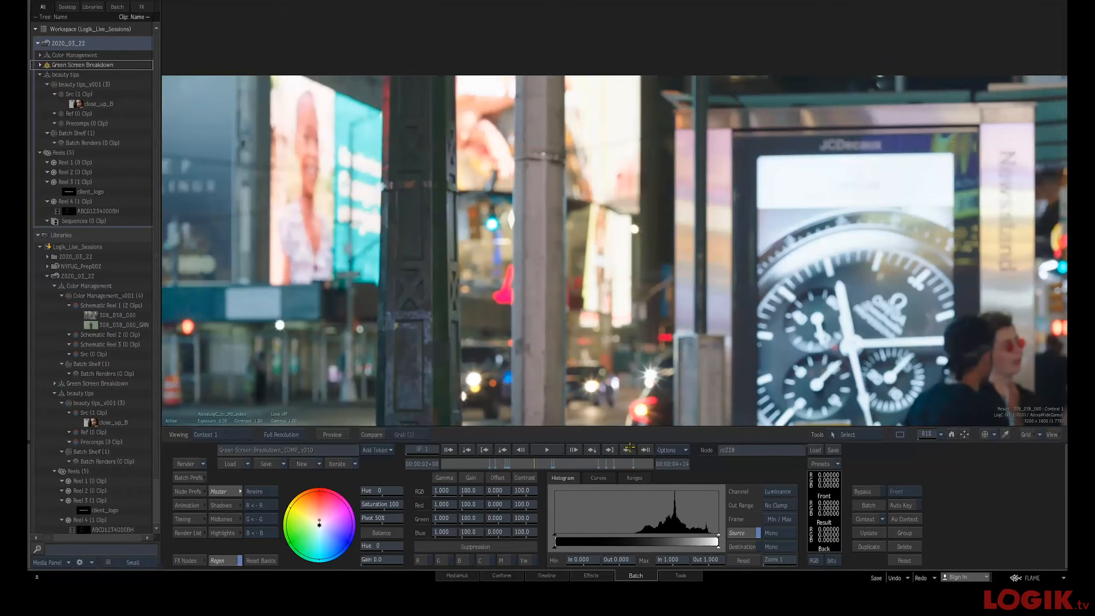
{"action": "key", "text": "F4"}
{"action": "key", "text": "F4"}
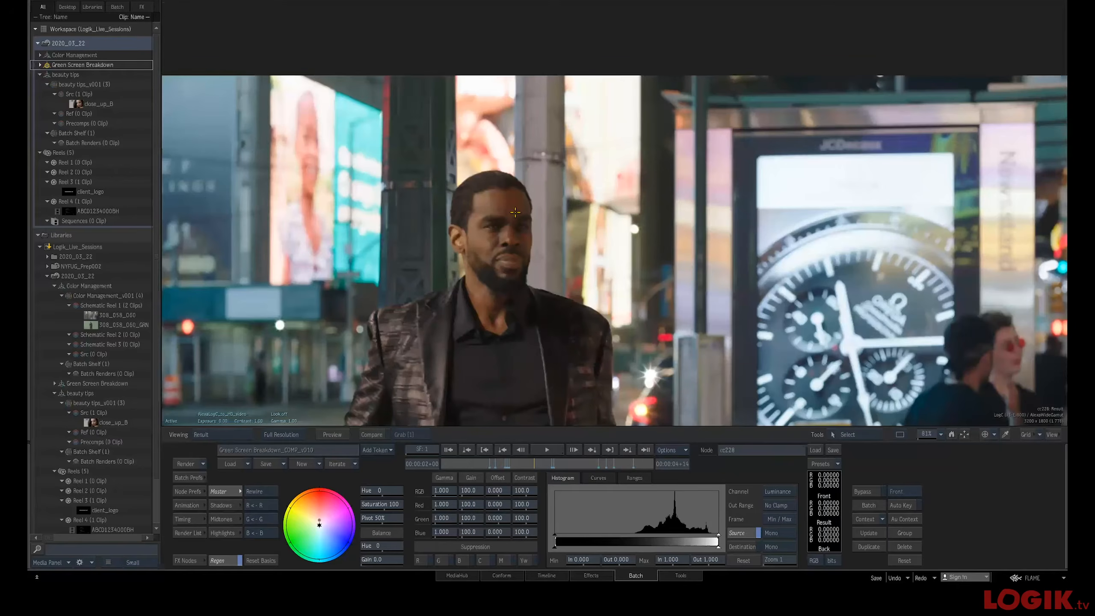
{"action": "key", "text": "F4"}
{"action": "left_click_drag", "start_coordinate": [480, 257], "coordinate": [583, 259]}
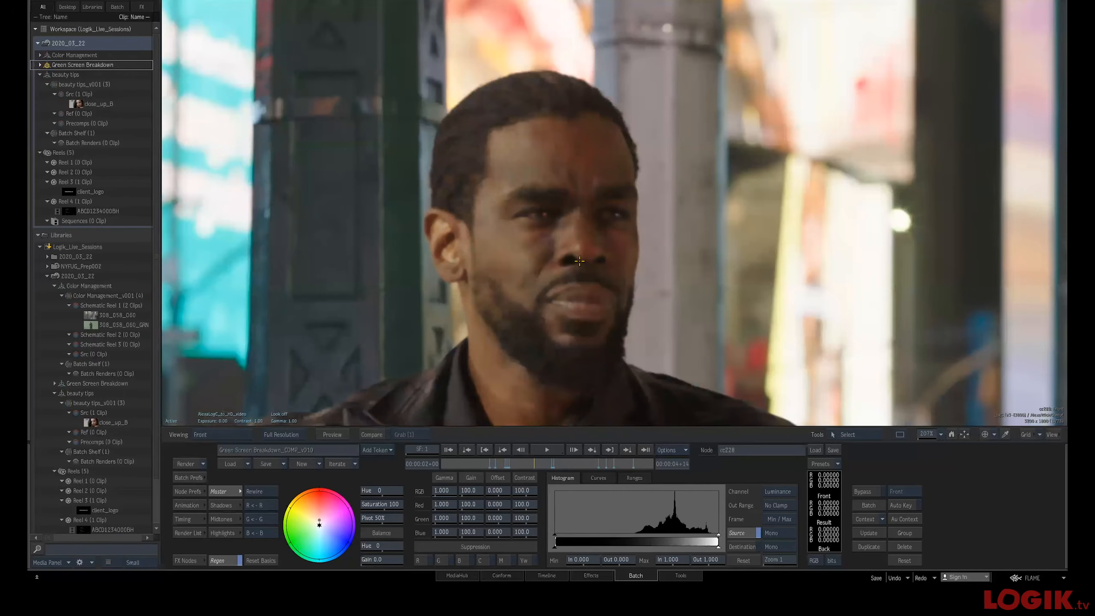
{"action": "key", "text": "F1"}
{"action": "key", "text": "F1"}
{"action": "key", "text": "F4"}
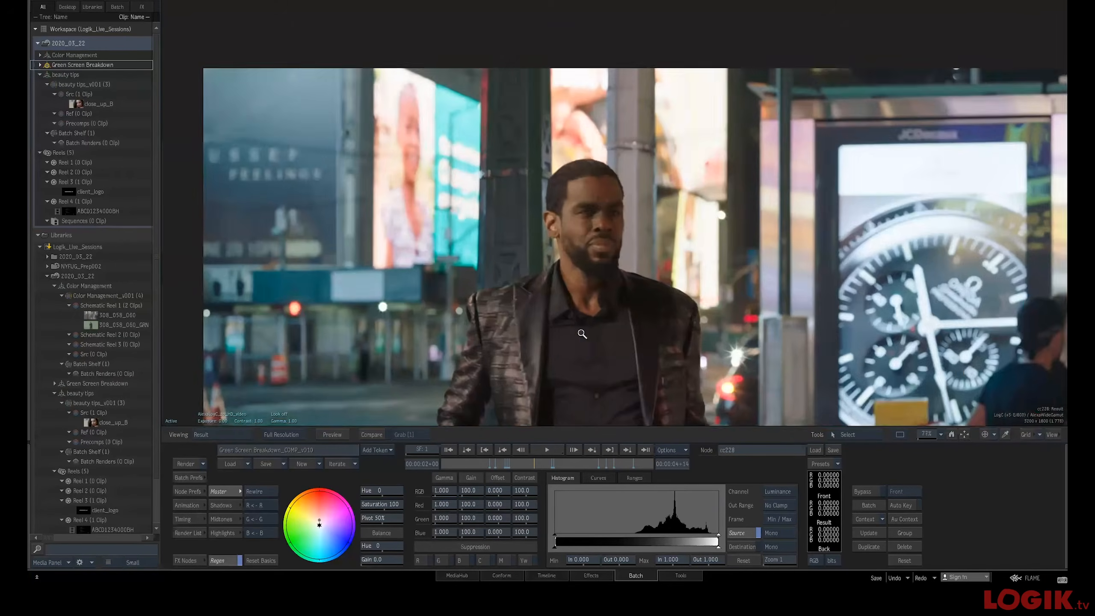
{"action": "left_click_drag", "start_coordinate": [678, 319], "coordinate": [493, 283]}
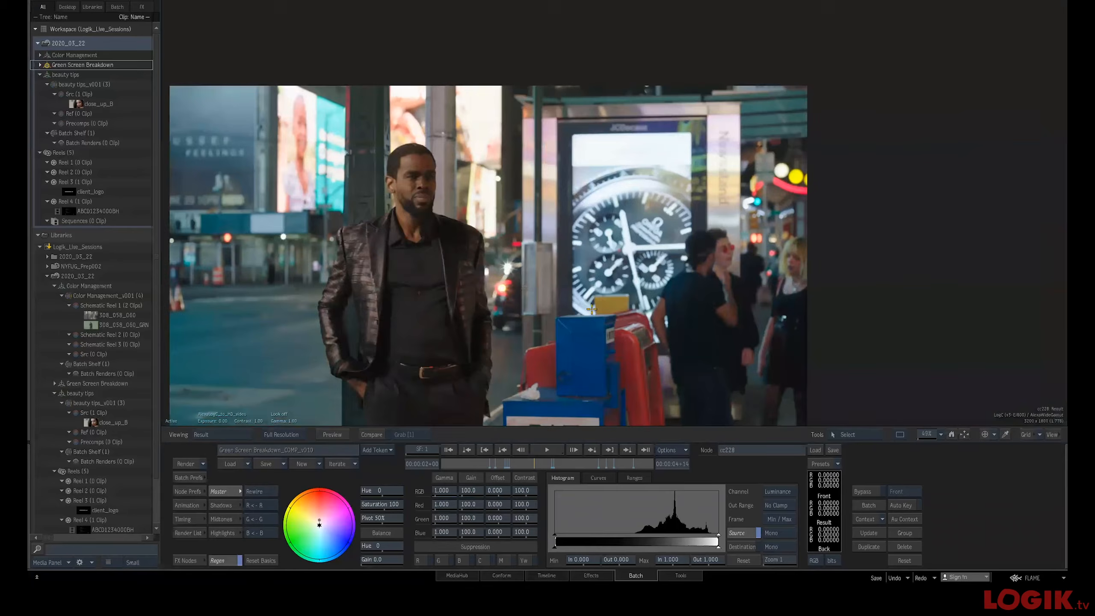
Select the blur272 node and view its result zoomed in on the actor
{"action": "key", "text": "Escape"}
{"action": "left_click_drag", "start_coordinate": [713, 273], "coordinate": [336, 261]}
{"action": "left_click_drag", "start_coordinate": [669, 257], "coordinate": [724, 252], "text": "ctrl"}
{"action": "left_click_drag", "start_coordinate": [735, 197], "coordinate": [716, 254]}
{"action": "left_click_drag", "start_coordinate": [700, 210], "coordinate": [722, 238]}
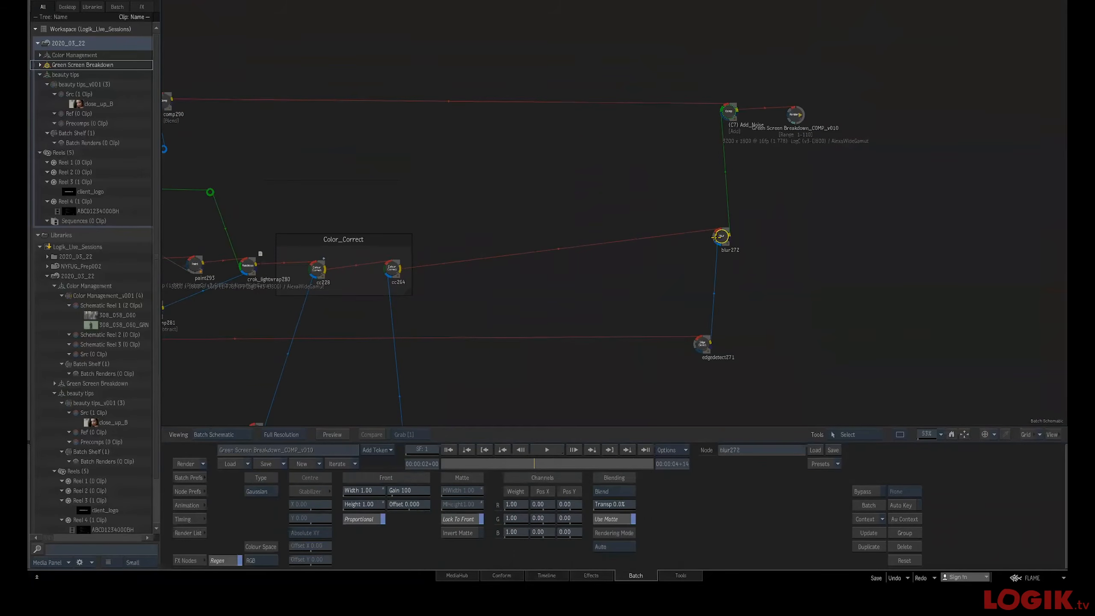
{"action": "key", "text": "F3"}
{"action": "key", "text": "F4"}
{"action": "key", "text": "Home"}
{"action": "left_click_drag", "start_coordinate": [531, 281], "coordinate": [642, 296]}
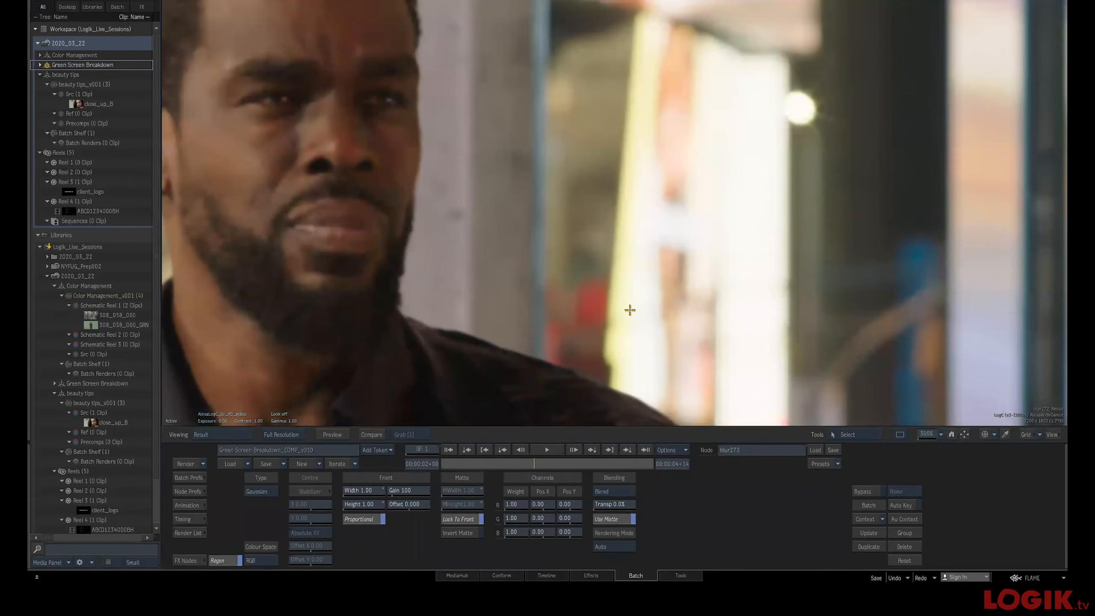
{"action": "key", "text": "Escape"}
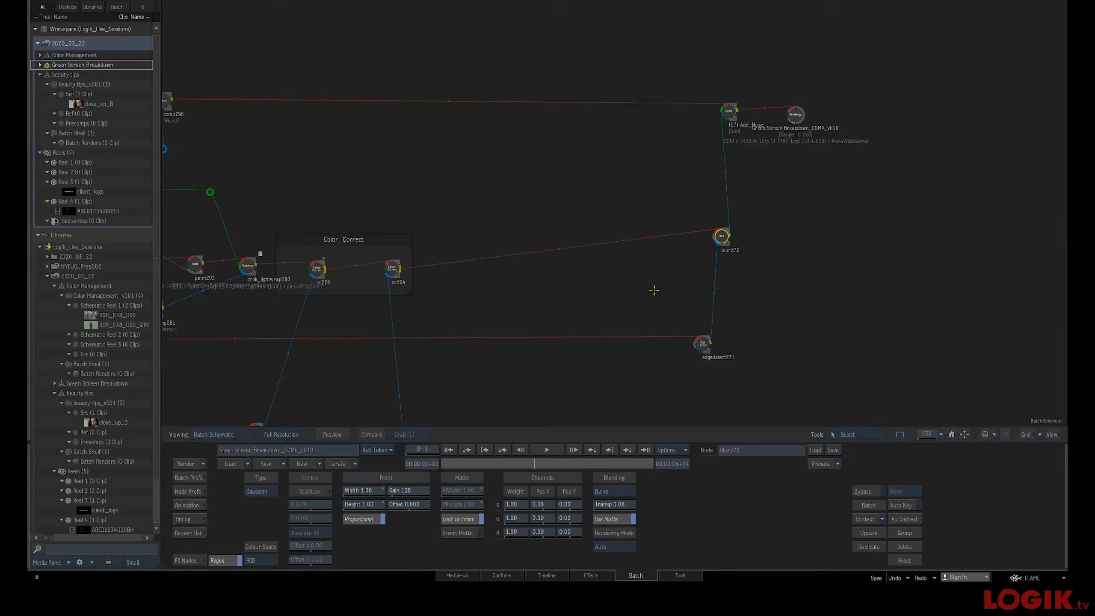
Select the Green Screen Breakdown_COMP_v010 output node and pan back along the schematic to the denoise section
{"action": "left_click_drag", "start_coordinate": [657, 212], "coordinate": [686, 263]}
{"action": "left_click_drag", "start_coordinate": [760, 160], "coordinate": [868, 160]}
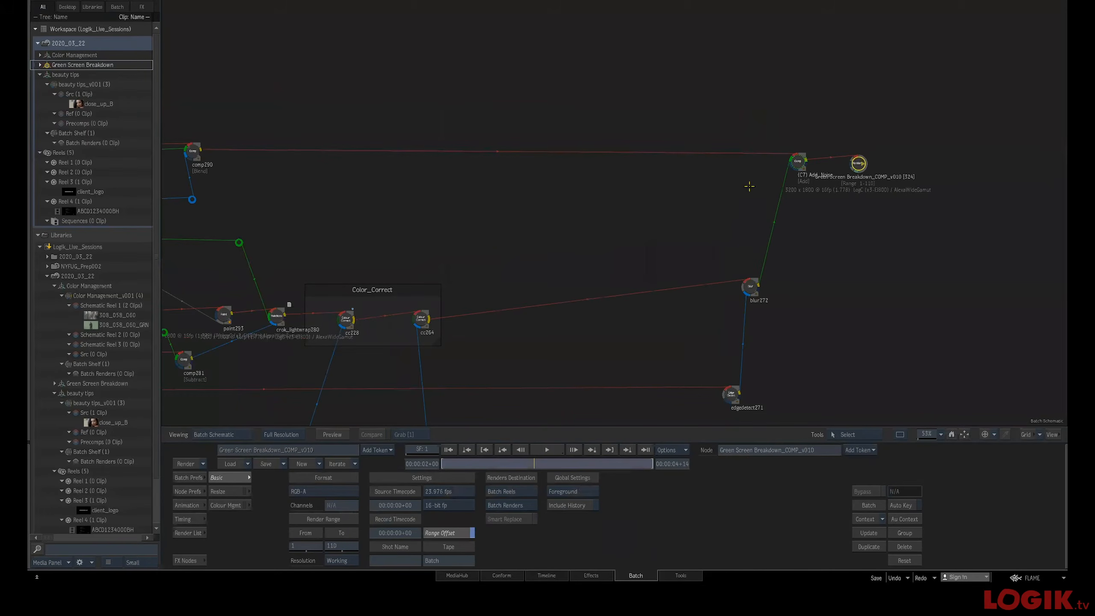
{"action": "left_click_drag", "start_coordinate": [348, 254], "coordinate": [878, 225]}
{"action": "left_click_drag", "start_coordinate": [624, 251], "coordinate": [1065, 263]}
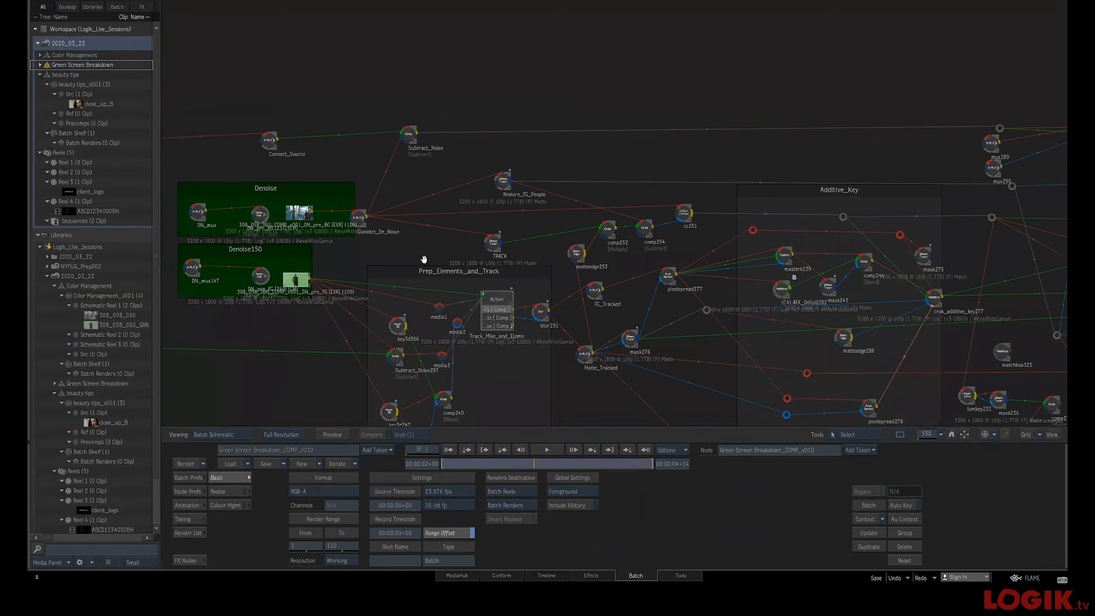
{"action": "left_click_drag", "start_coordinate": [402, 253], "coordinate": [635, 276]}
{"action": "scroll", "coordinate": [635, 275], "scroll_direction": "down", "scroll_amount": 1}
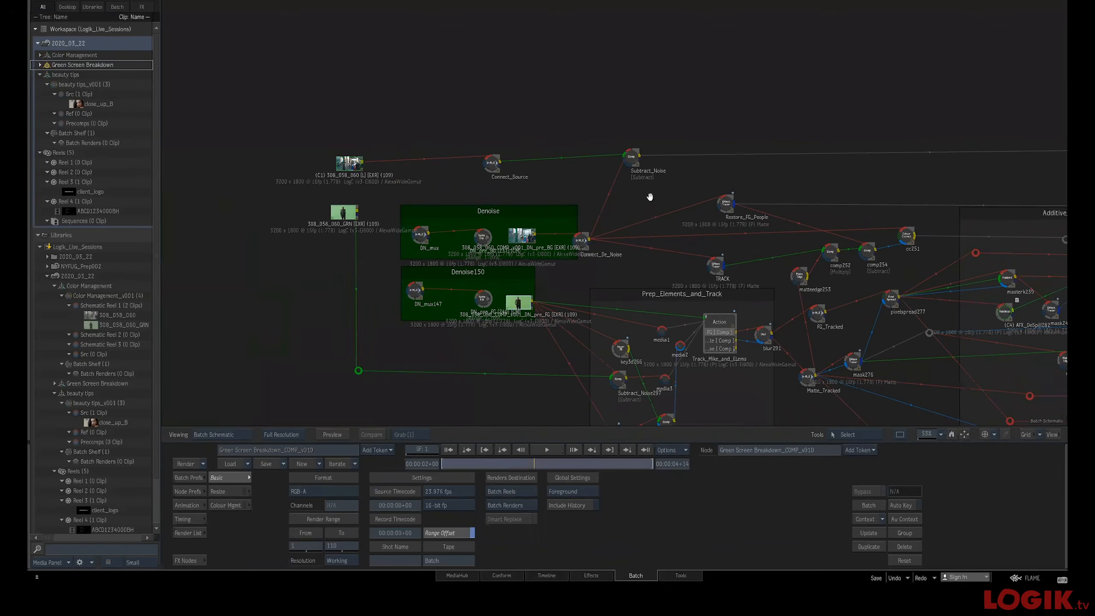
{"action": "scroll", "coordinate": [672, 199], "scroll_direction": "down", "scroll_amount": 1}
{"action": "scroll", "coordinate": [686, 203], "scroll_direction": "up", "scroll_amount": 5}
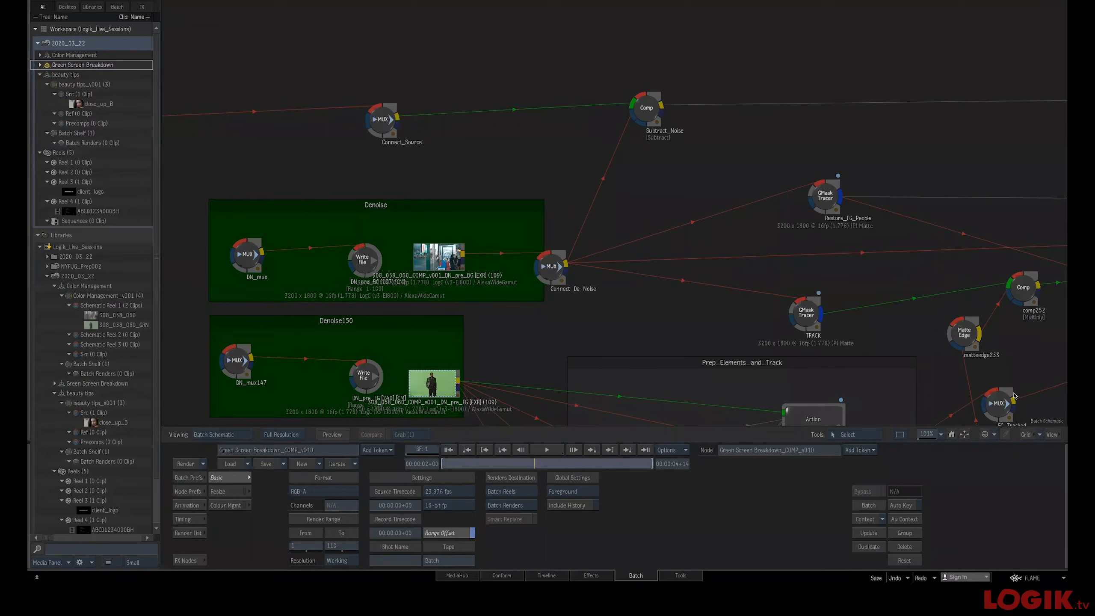
Select the Subtract_Noise comp node and view its front, back and result in the viewer
{"action": "left_click_drag", "start_coordinate": [646, 112], "coordinate": [650, 123]}
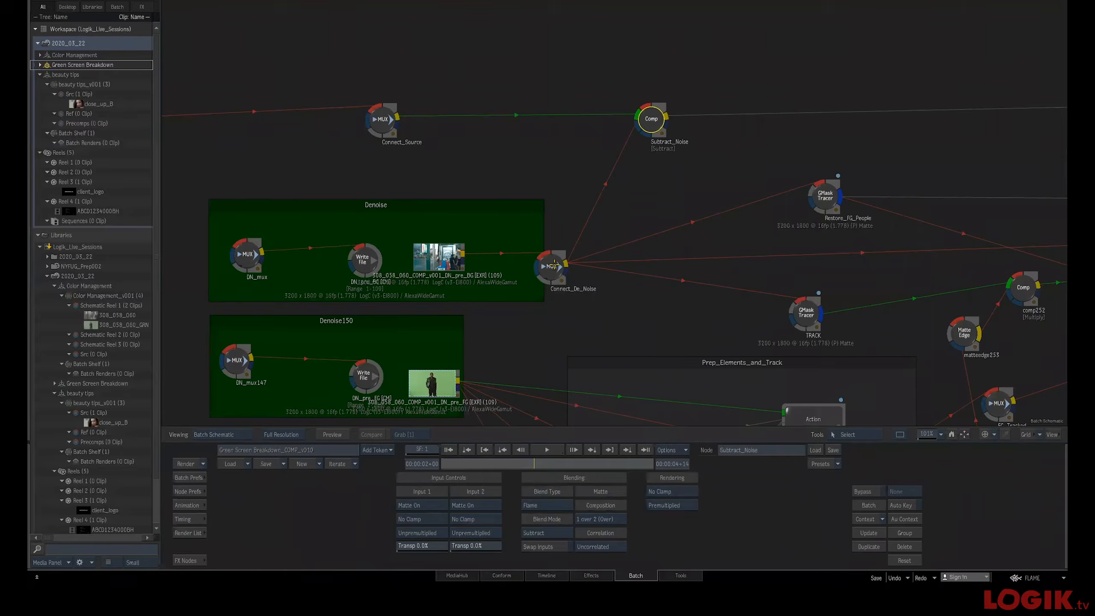
{"action": "key", "text": "F1"}
{"action": "key", "text": "F2"}
{"action": "key", "text": "F1"}
{"action": "scroll", "coordinate": [593, 284], "scroll_direction": "up", "scroll_amount": 3}
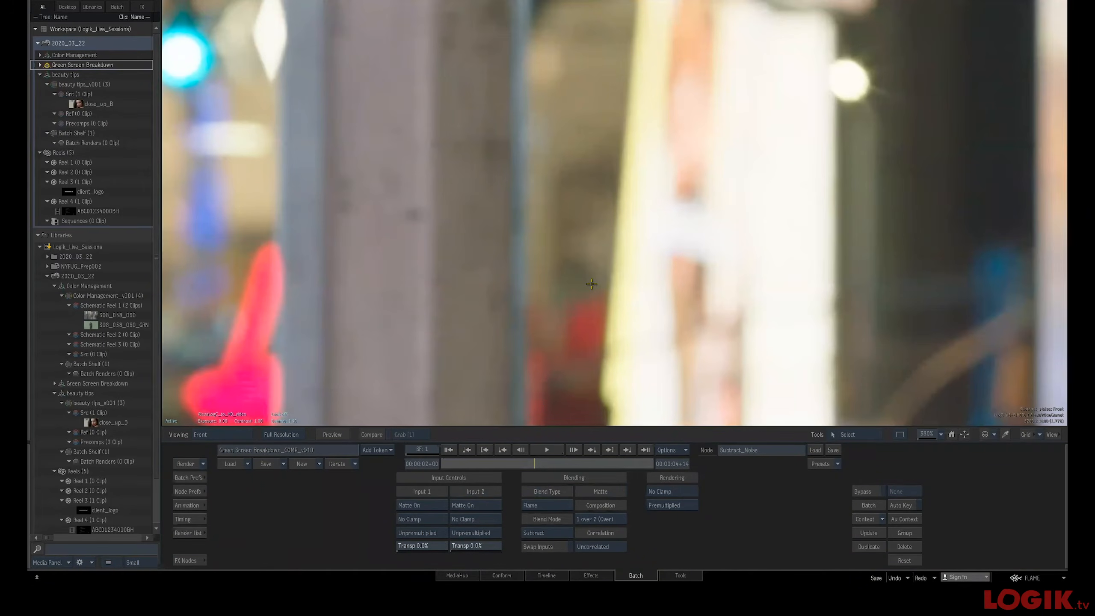
{"action": "key", "text": "F2"}
{"action": "key", "text": "F2"}
{"action": "key", "text": "F4"}
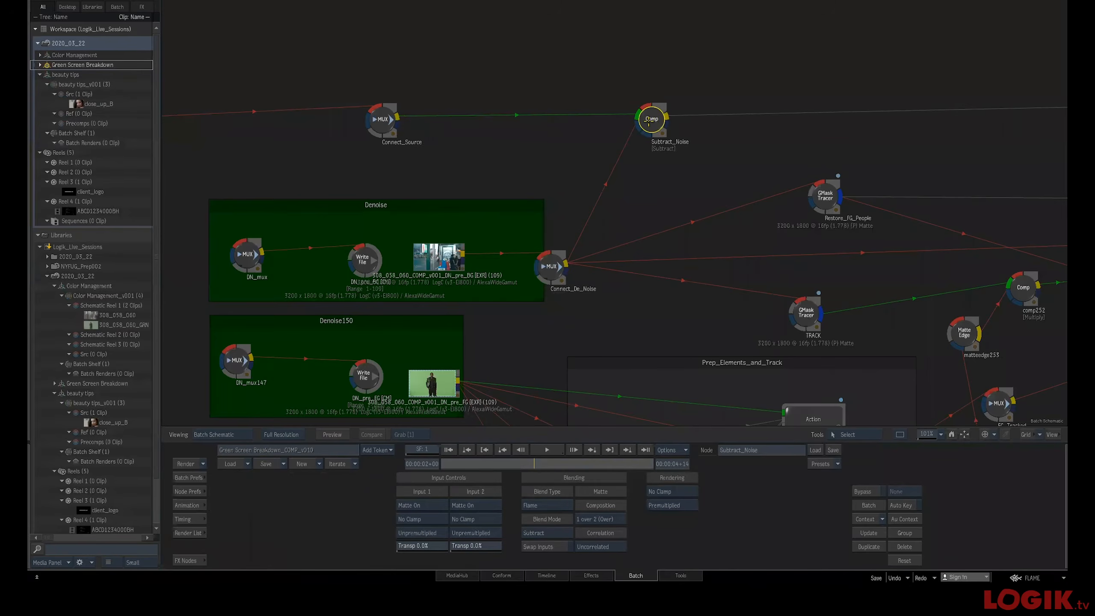
Raise the viewer exposure to examine the Subtract_Noise node's result
{"action": "key", "text": "F4"}
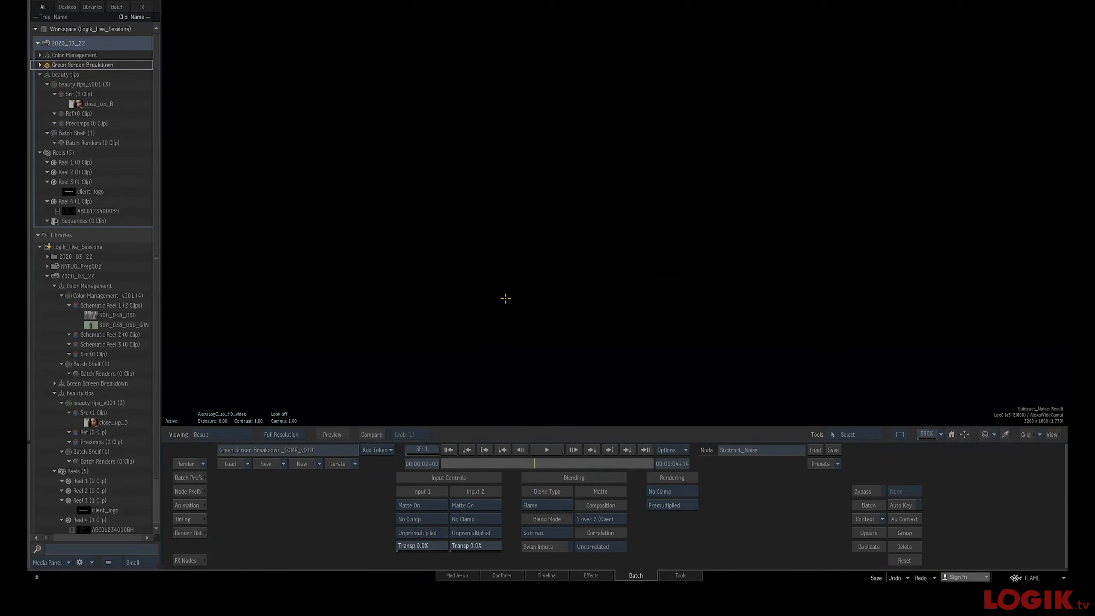
{"action": "left_click_drag", "start_coordinate": [467, 271], "coordinate": [628, 281]}
{"action": "left_click_drag", "start_coordinate": [667, 311], "coordinate": [645, 314]}
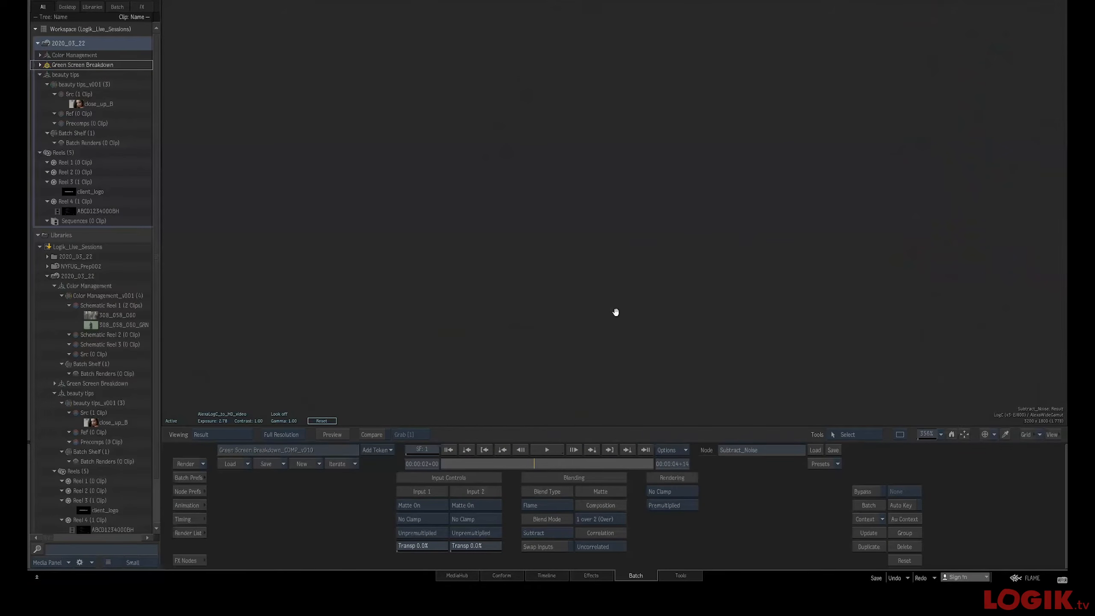
Return to the schematic, view the Subtract_Noise node's result and reset the viewer exposure
{"action": "key", "text": "Escape"}
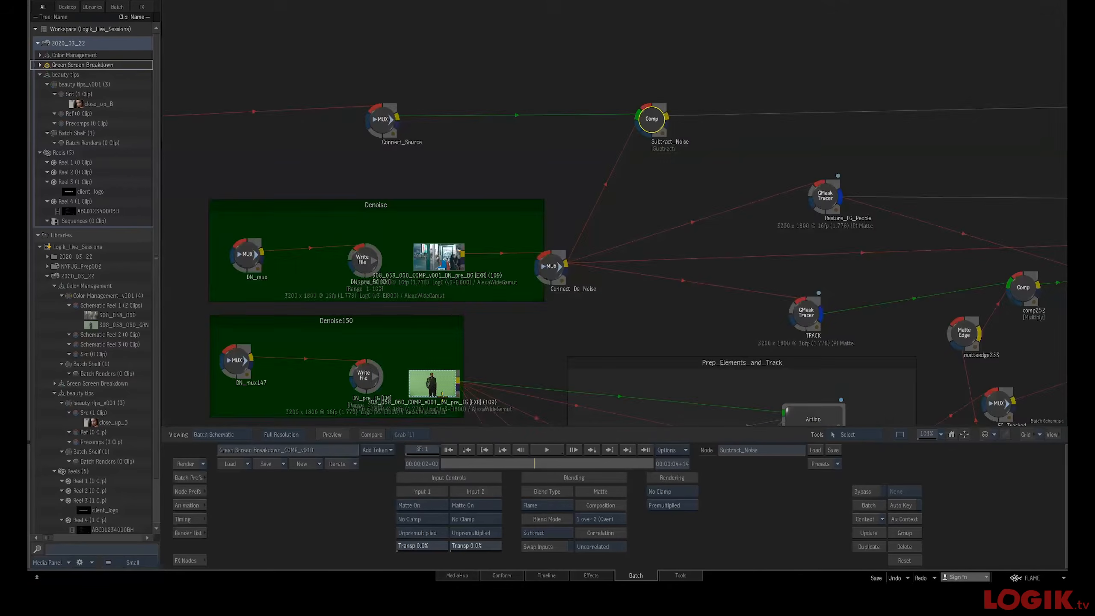
{"action": "key", "text": "F4"}
{"action": "left_click", "coordinate": [318, 421]}
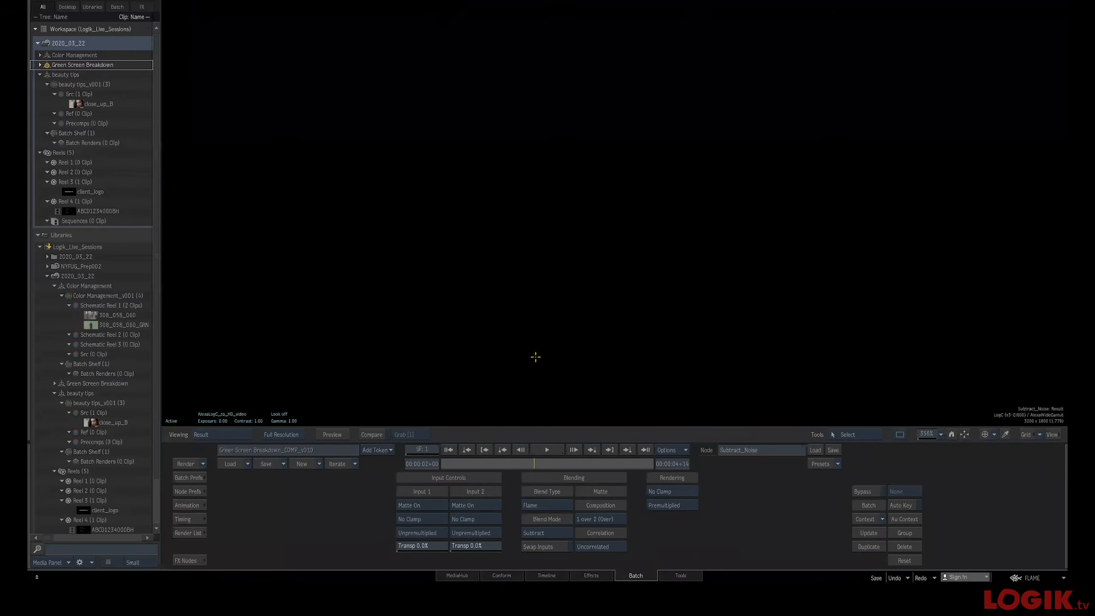
Pan along the schematic towards the output and select the Add_Noise node
{"action": "key", "text": "Escape"}
{"action": "left_click_drag", "start_coordinate": [720, 308], "coordinate": [461, 281]}
{"action": "left_click_drag", "start_coordinate": [776, 276], "coordinate": [695, 278]}
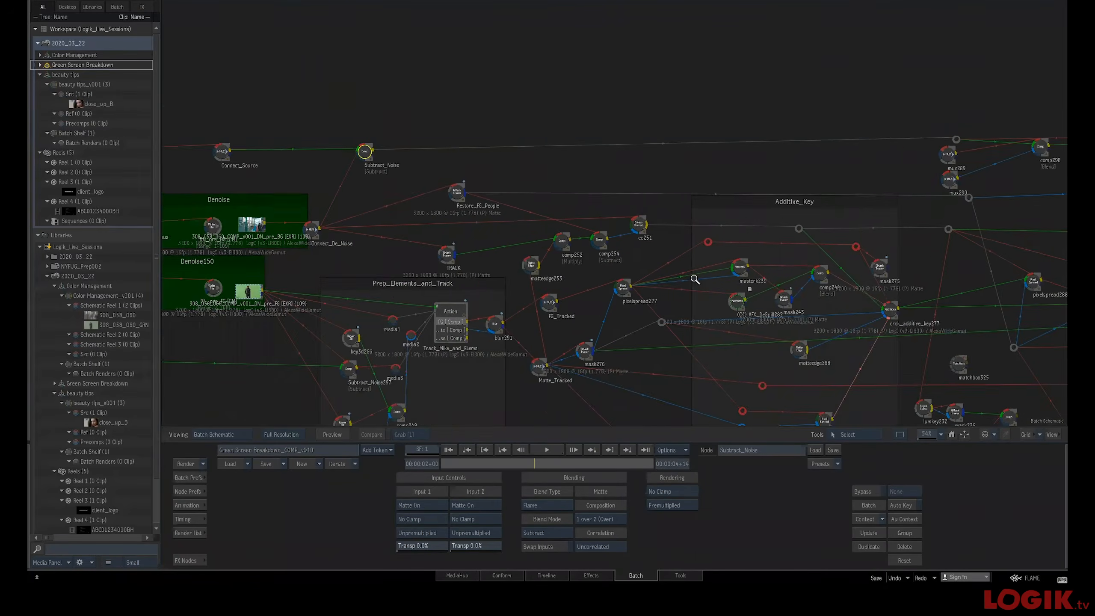
{"action": "left_click_drag", "start_coordinate": [625, 297], "coordinate": [367, 292]}
{"action": "left_click_drag", "start_coordinate": [904, 249], "coordinate": [696, 264]}
{"action": "left_click_drag", "start_coordinate": [826, 212], "coordinate": [581, 205]}
{"action": "left_click", "coordinate": [653, 167]}
{"action": "left_click_drag", "start_coordinate": [653, 167], "coordinate": [655, 170]}
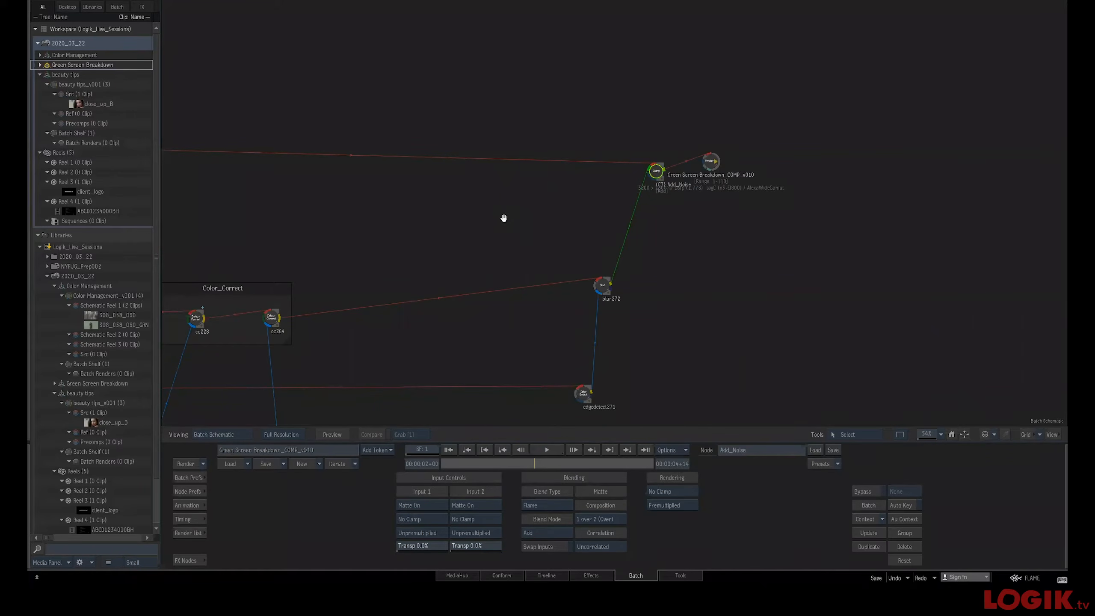
View the Add_Noise node's front input with the viewer LUT set to Linear (no Log)
{"action": "left_click_drag", "start_coordinate": [477, 211], "coordinate": [840, 206]}
{"action": "mouse_move", "coordinate": [414, 221]}
{"action": "left_mouse_down"}
{"action": "mouse_move", "coordinate": [669, 235]}
{"action": "mouse_move", "coordinate": [654, 241]}
{"action": "left_mouse_up"}
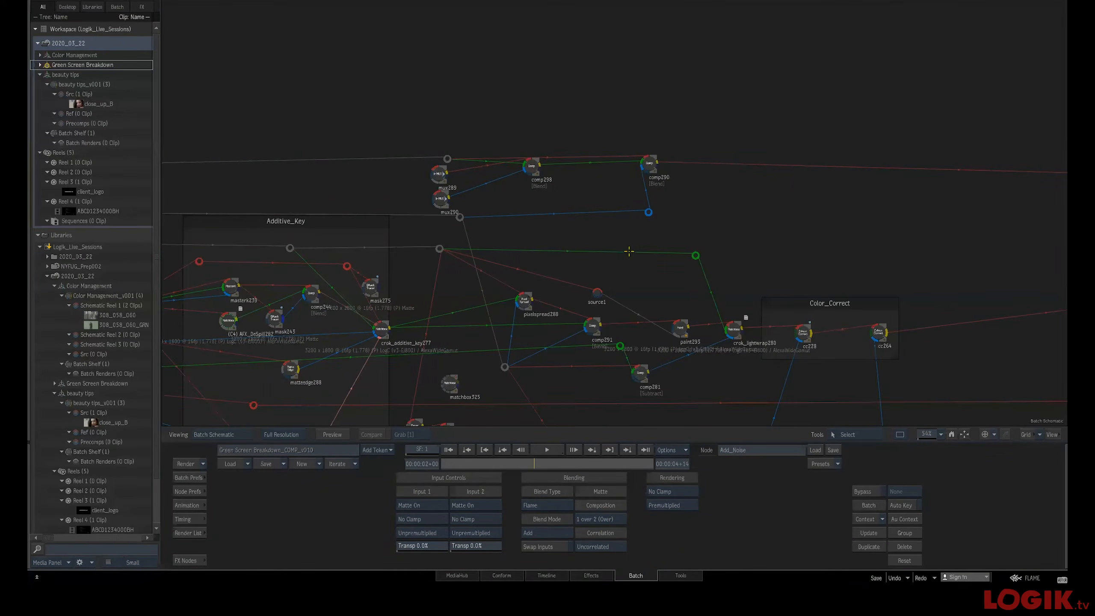
{"action": "key", "text": "F4"}
{"action": "key", "text": "F1"}
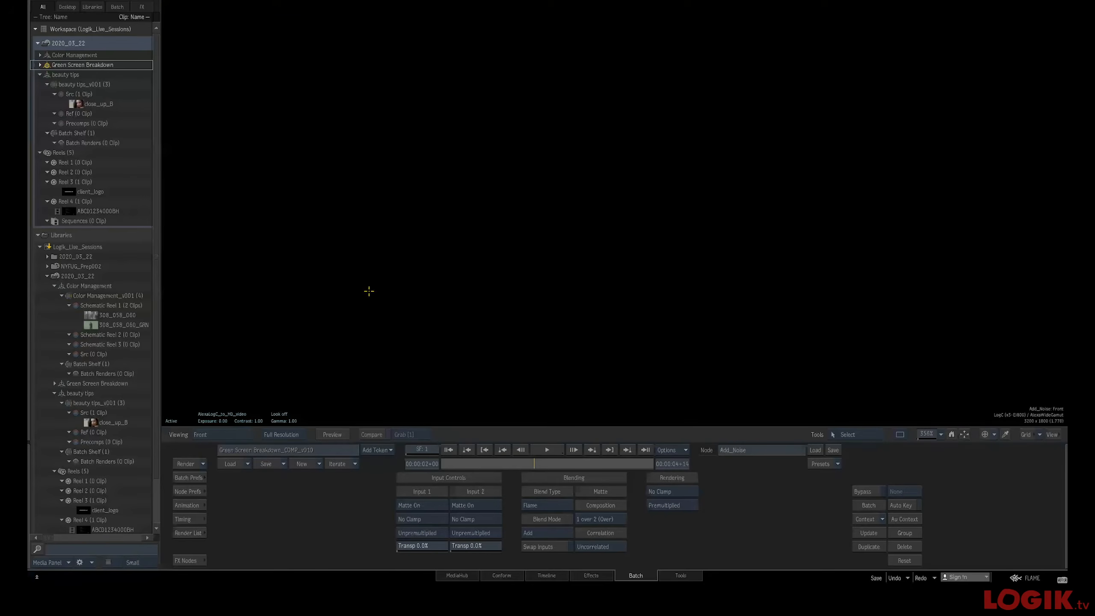
{"action": "left_click", "coordinate": [217, 414]}
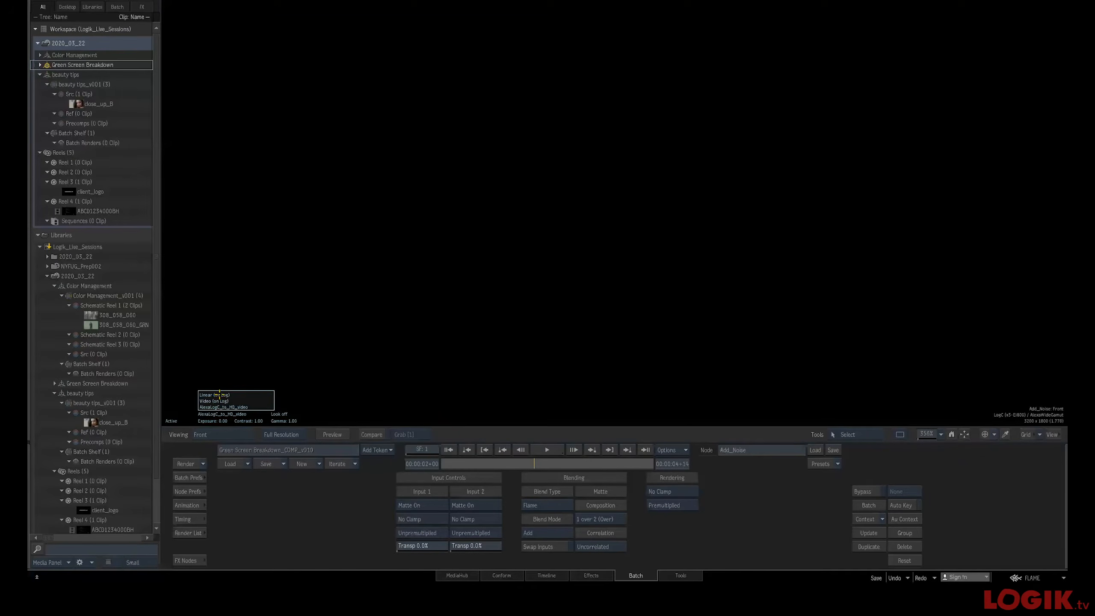
{"action": "left_click", "coordinate": [219, 394]}
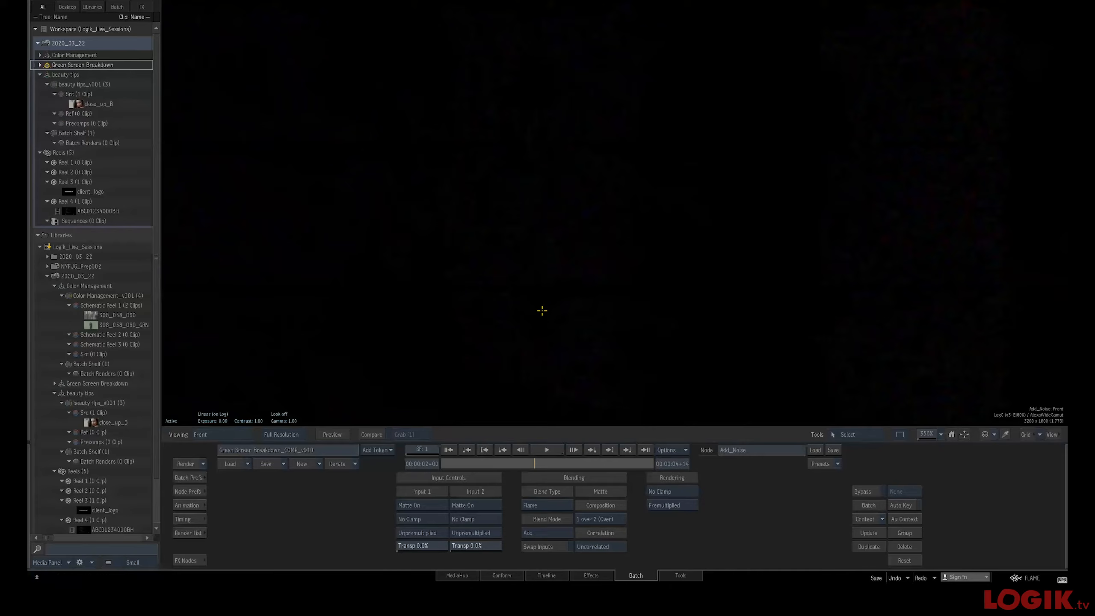
Raise the viewer exposure to examine the noise in the Add_Noise front input
{"action": "key", "text": "e"}
{"action": "left_click_drag", "start_coordinate": [373, 347], "coordinate": [221, 409]}
{"action": "left_click", "coordinate": [321, 420]}
{"action": "left_click_drag", "start_coordinate": [339, 345], "coordinate": [466, 347]}
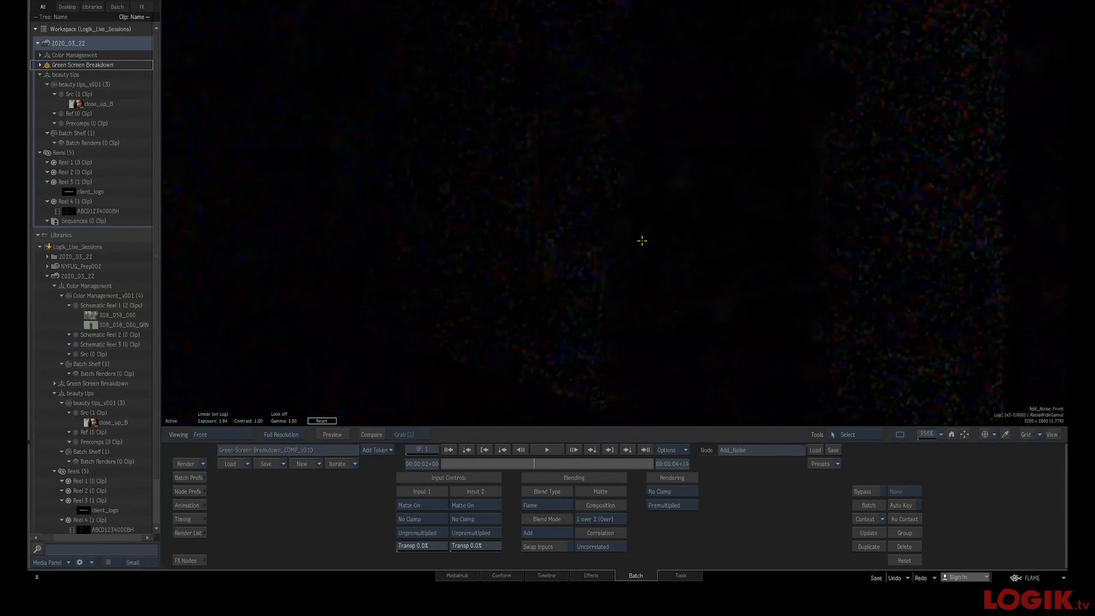
Return to the schematic and pan across the keying nodes to select the comp298 node
{"action": "key", "text": "Escape"}
{"action": "left_click_drag", "start_coordinate": [552, 244], "coordinate": [796, 161]}
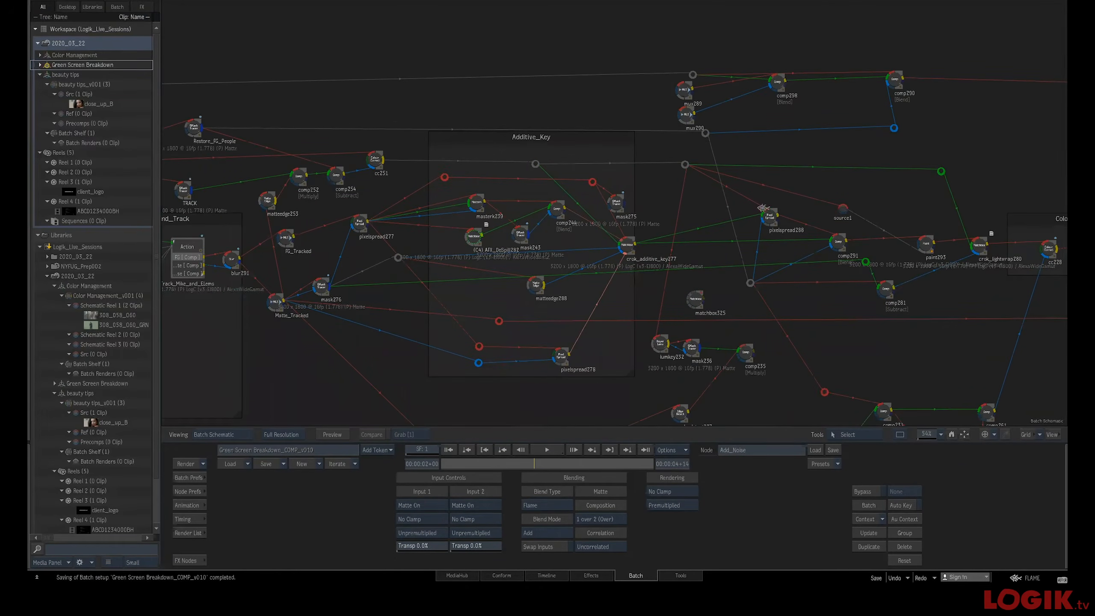
{"action": "left_click_drag", "start_coordinate": [336, 325], "coordinate": [394, 303]}
{"action": "left_click_drag", "start_coordinate": [1048, 210], "coordinate": [856, 271]}
{"action": "left_click_drag", "start_coordinate": [657, 242], "coordinate": [567, 277]}
{"action": "left_click_drag", "start_coordinate": [552, 154], "coordinate": [556, 160]}
{"action": "left_click_drag", "start_coordinate": [443, 341], "coordinate": [767, 222]}
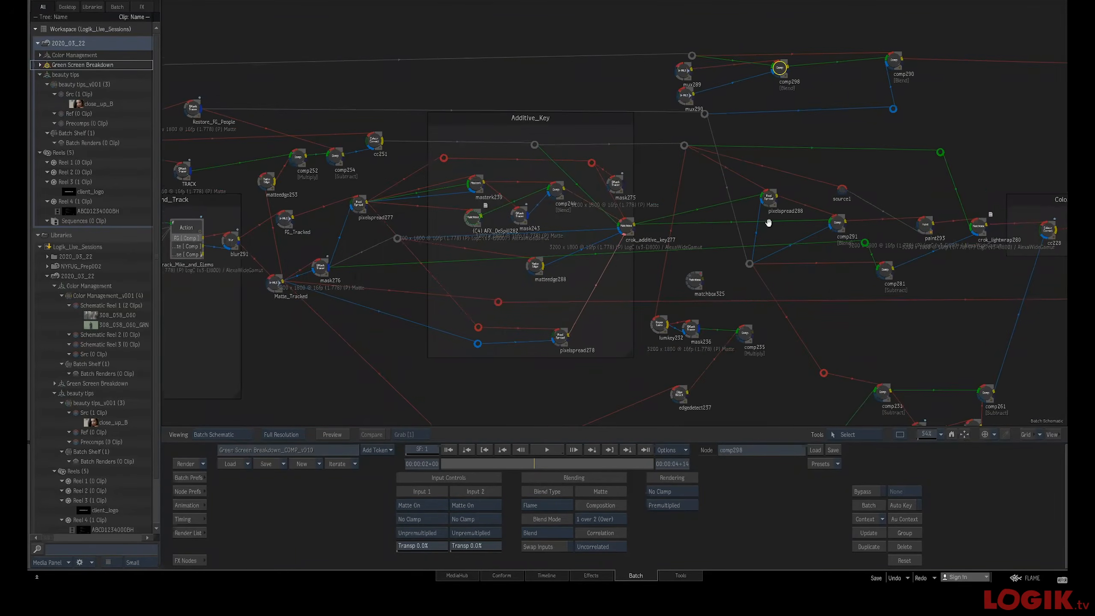
{"action": "left_click_drag", "start_coordinate": [456, 270], "coordinate": [779, 268]}
{"action": "left_click_drag", "start_coordinate": [643, 265], "coordinate": [203, 332]}
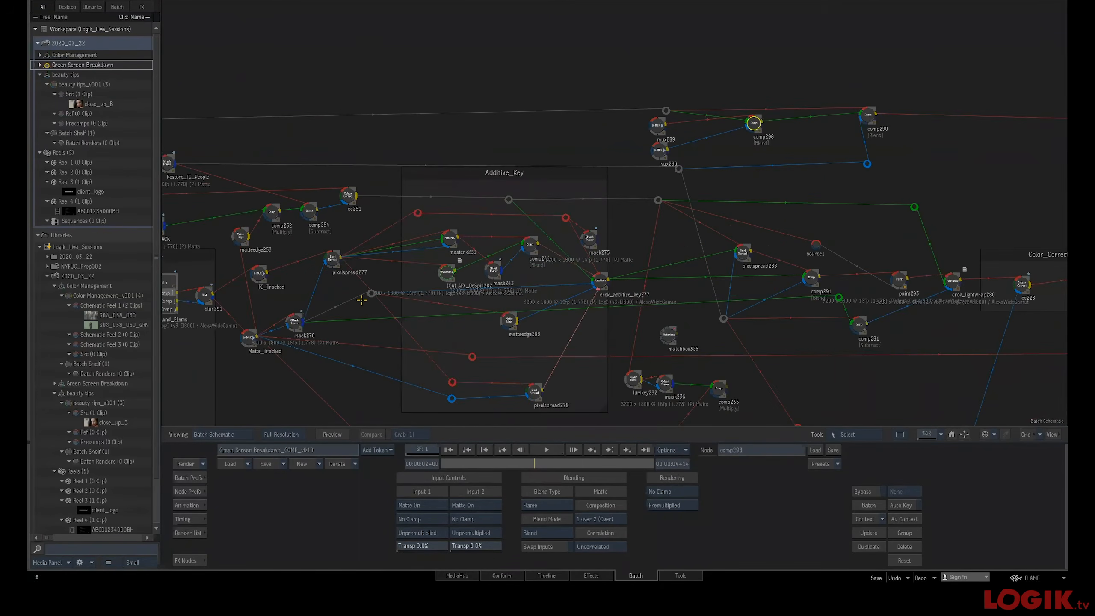
{"action": "left_click_drag", "start_coordinate": [887, 200], "coordinate": [535, 240]}
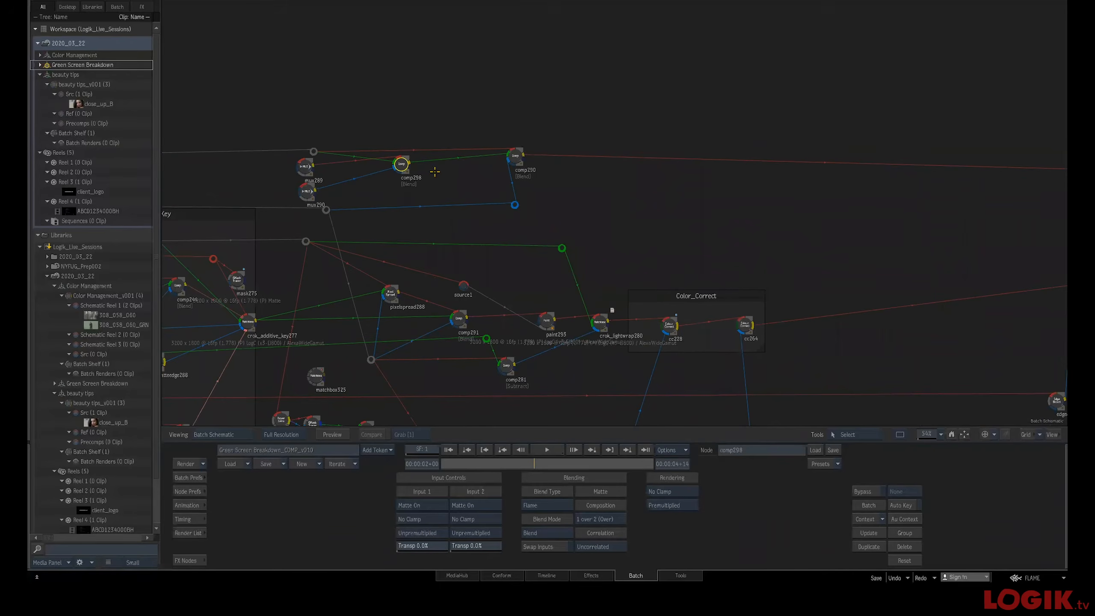
{"action": "left_click_drag", "start_coordinate": [404, 160], "coordinate": [414, 167]}
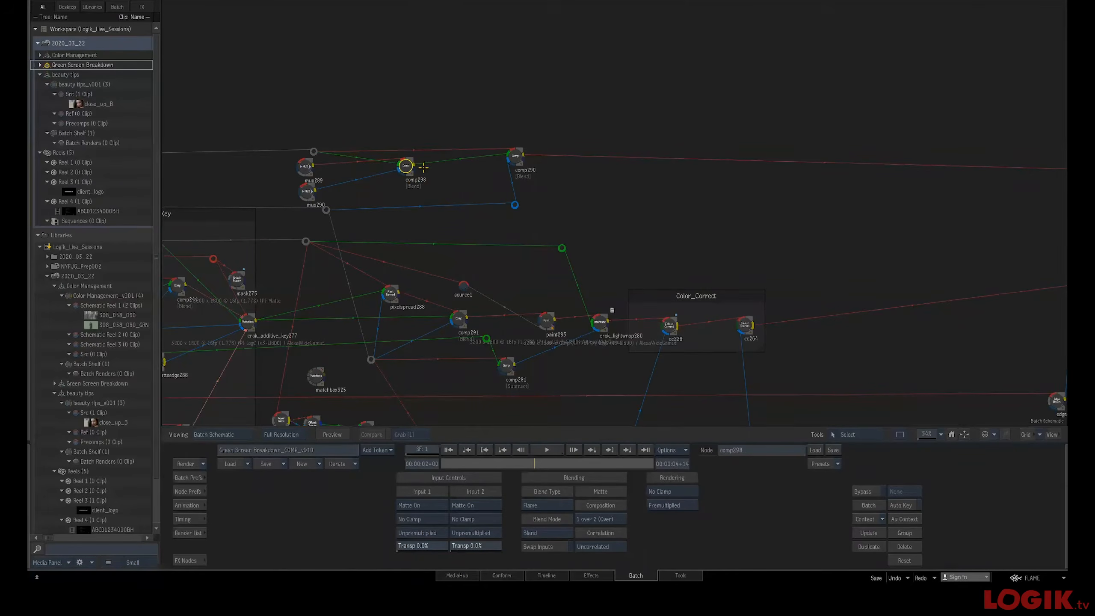
View comp298's front, back, matte and result in the viewer, then return to the schematic
{"action": "key", "text": "F4"}
{"action": "left_click_drag", "start_coordinate": [518, 217], "coordinate": [510, 270]}
{"action": "key", "text": "F4"}
{"action": "key", "text": "F1"}
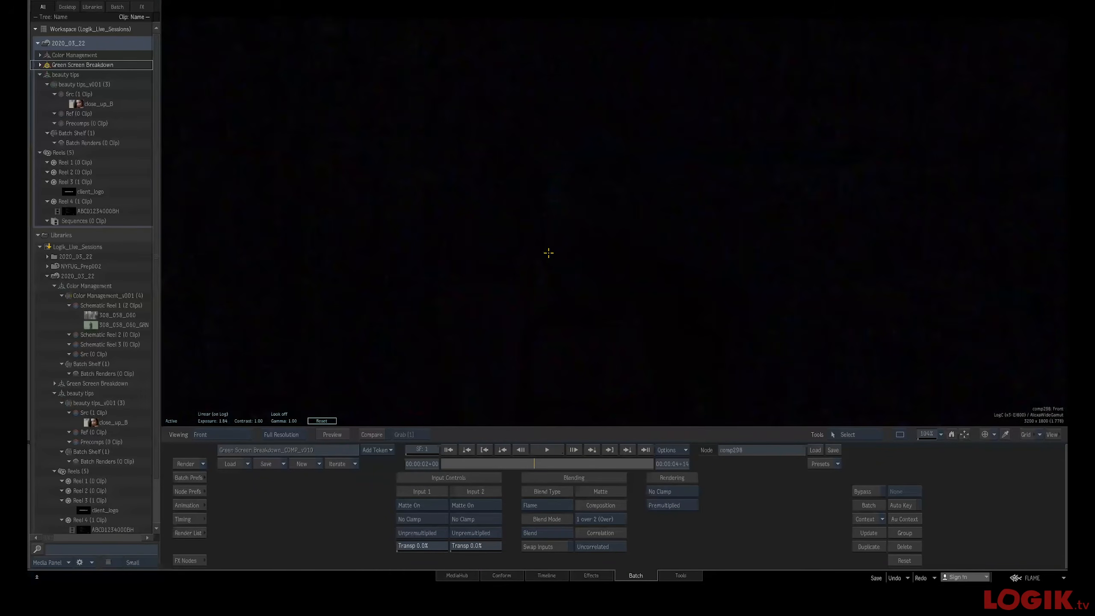
{"action": "key", "text": "F2"}
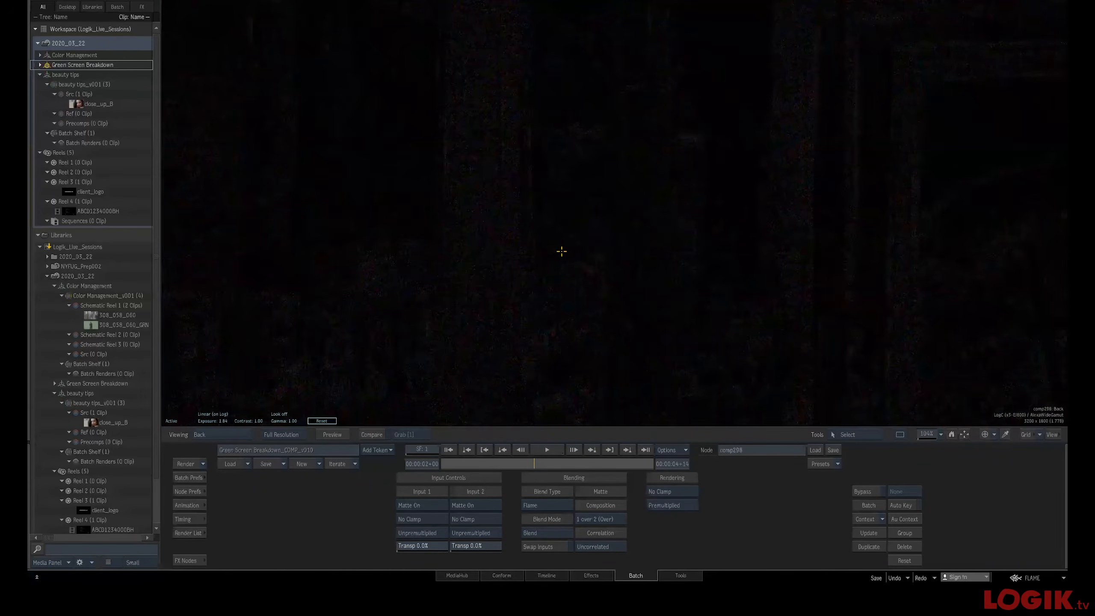
{"action": "key", "text": "F3"}
{"action": "key", "text": "F4"}
{"action": "key", "text": "grave"}
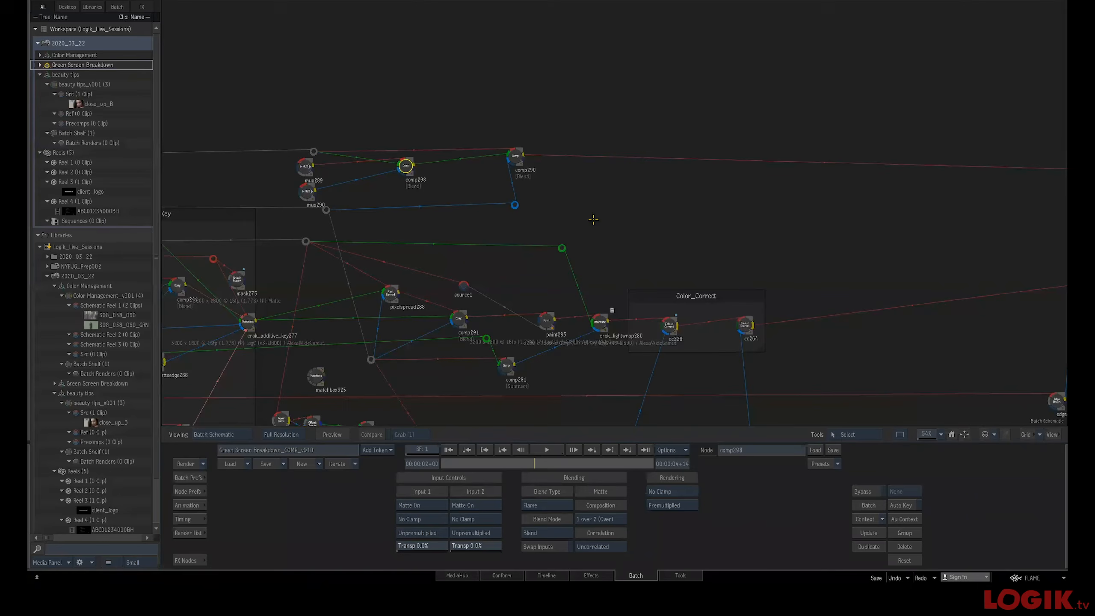
Select the comp290 node and view its matte before returning to the schematic
{"action": "left_click_drag", "start_coordinate": [624, 218], "coordinate": [559, 234]}
{"action": "left_click", "coordinate": [449, 171]}
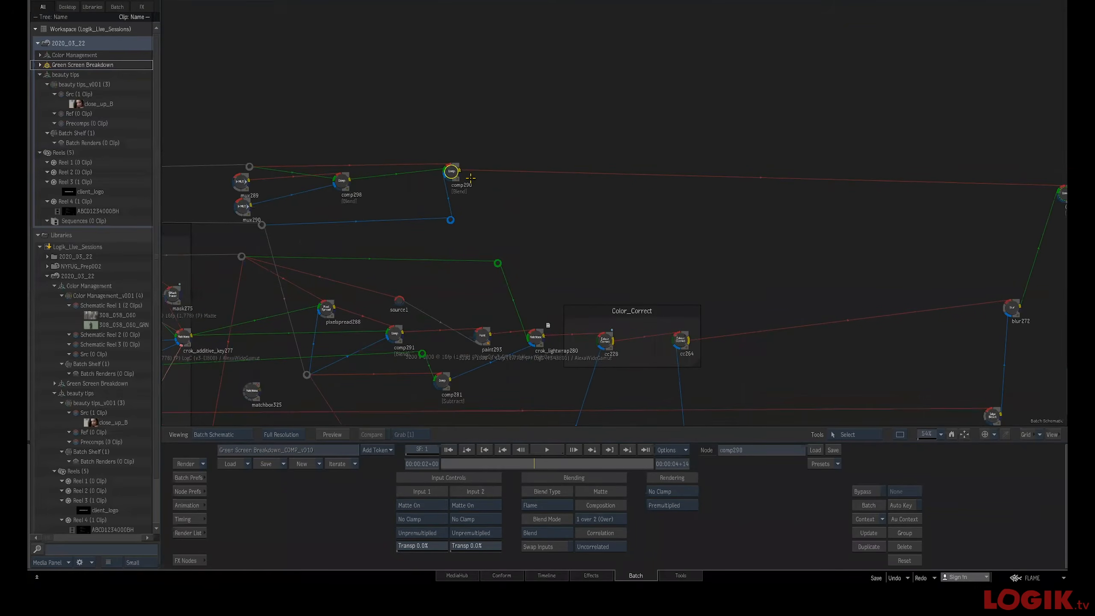
{"action": "key", "text": "F3"}
{"action": "key", "text": "grave"}
View the Add_Noise node's result, reset the exposure and set the viewer LUT to AlexaLogC_to_HD_video
{"action": "left_click_drag", "start_coordinate": [387, 177], "coordinate": [351, 183]}
{"action": "left_click", "coordinate": [527, 123]}
{"action": "key", "text": "F4"}
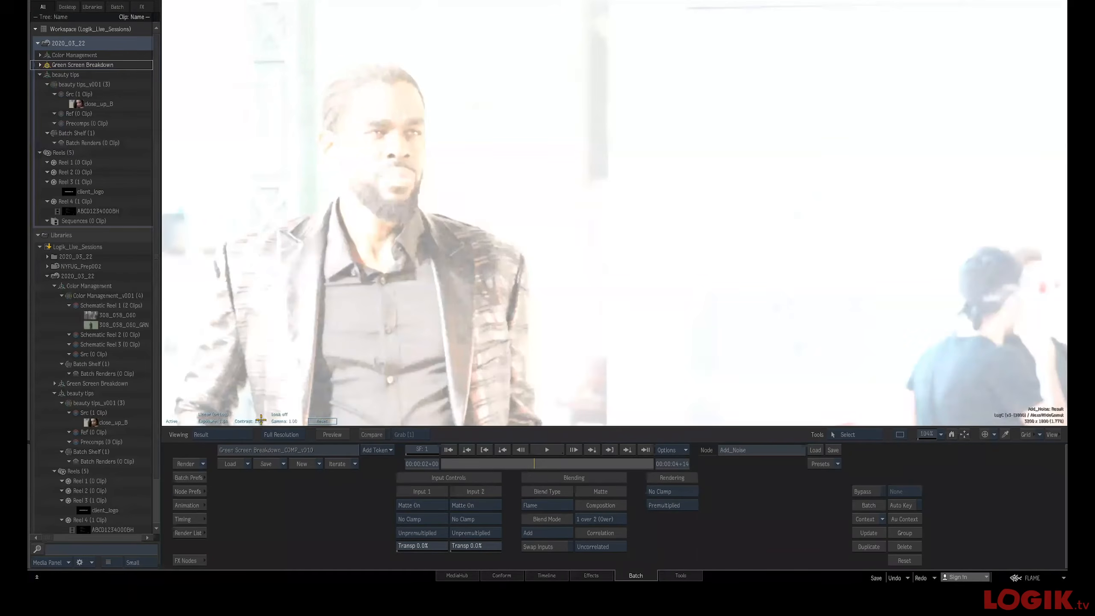
{"action": "left_click", "coordinate": [322, 421]}
{"action": "left_click", "coordinate": [213, 414]}
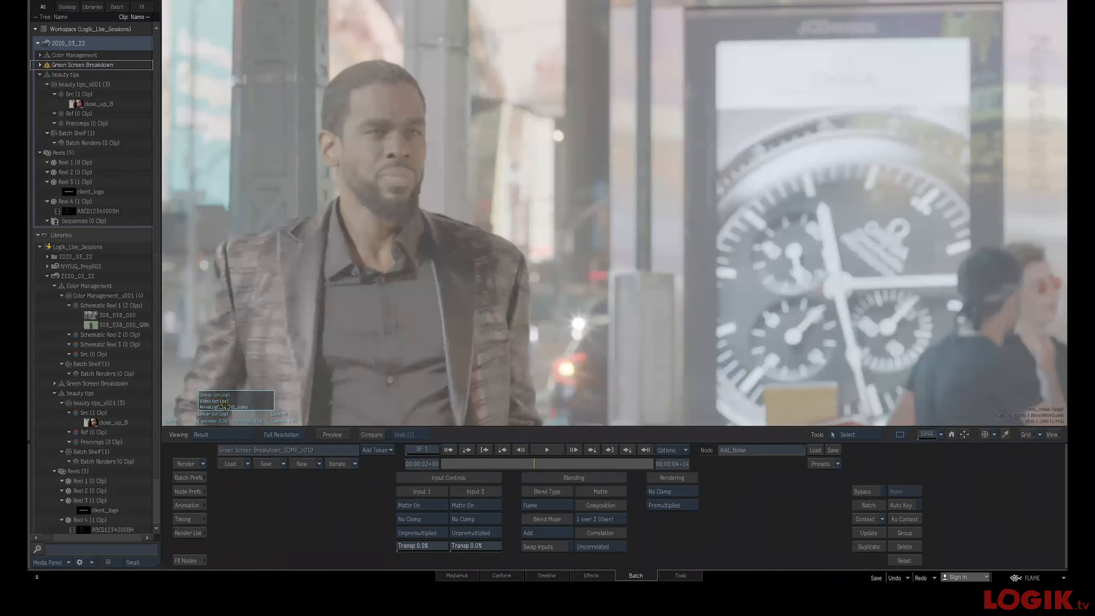
{"action": "left_click", "coordinate": [259, 406]}
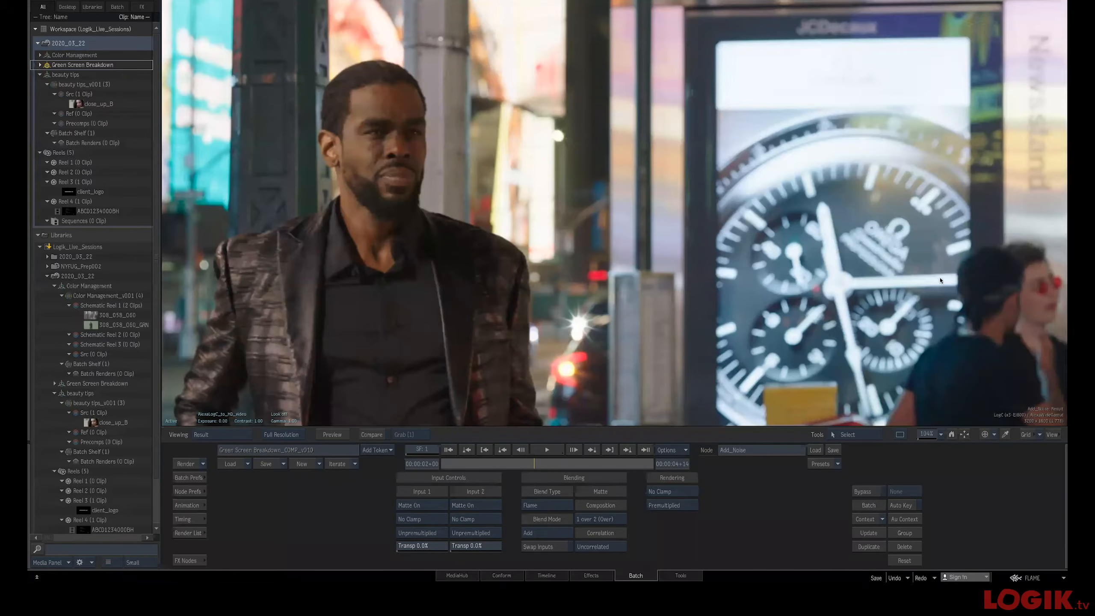
Return to the schematic and pan to the Green Screen Breakdown_COMP_v010 output node
{"action": "key", "text": "Escape"}
{"action": "left_click_drag", "start_coordinate": [650, 262], "coordinate": [775, 274]}
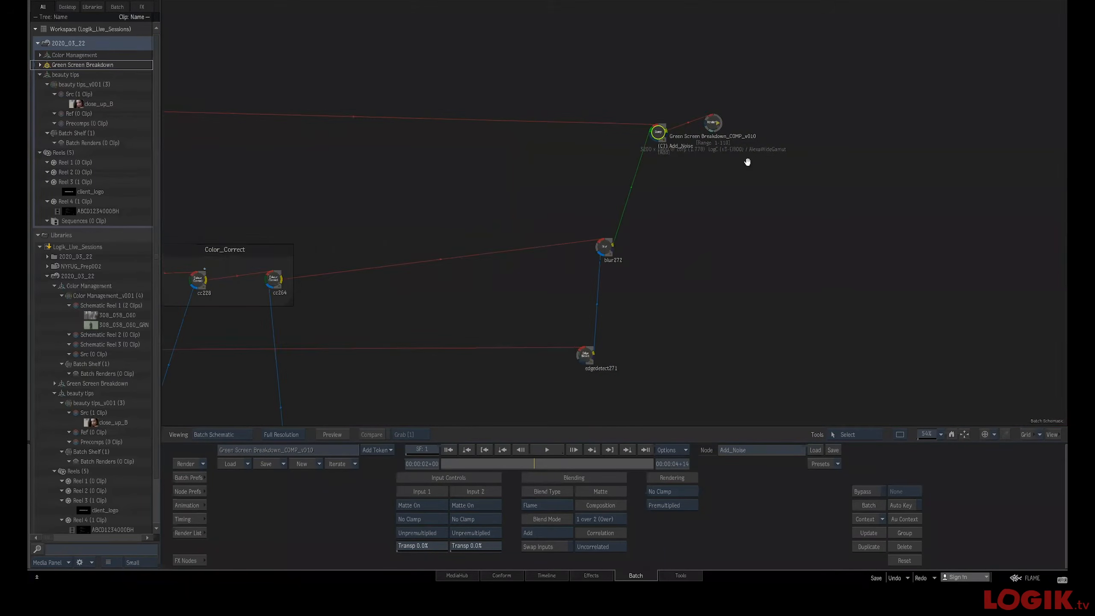
{"action": "left_click_drag", "start_coordinate": [705, 118], "coordinate": [726, 131]}
{"action": "left_click_drag", "start_coordinate": [389, 203], "coordinate": [567, 218]}
{"action": "left_click_drag", "start_coordinate": [419, 229], "coordinate": [603, 202]}
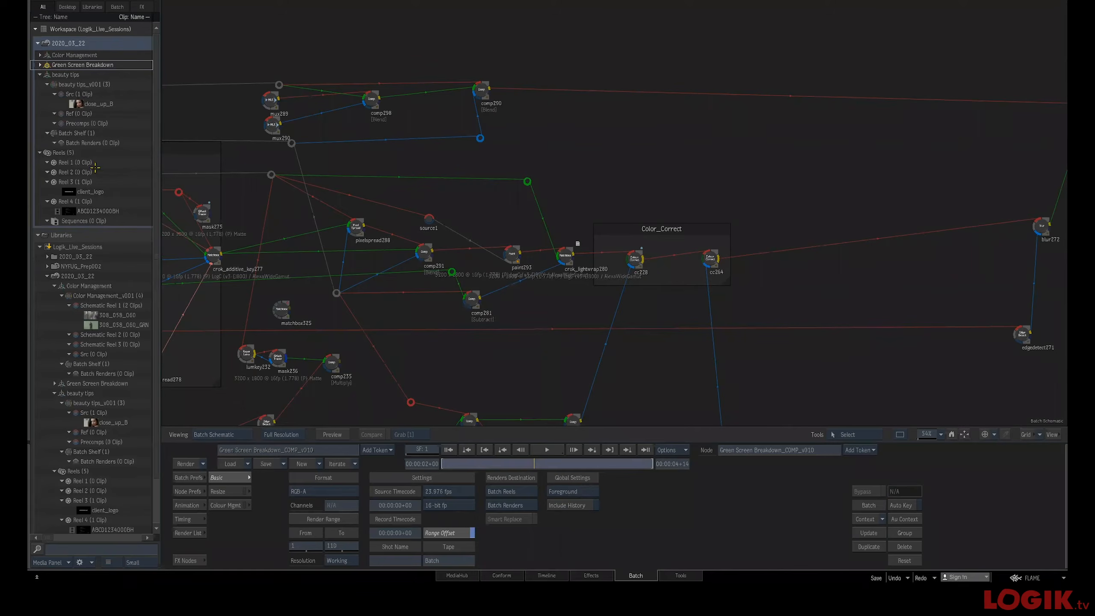
Expand the Green Screen Breakdown workspace library and open the rendered 308_058_060_COMP_v010 clip
{"action": "left_click", "coordinate": [40, 64]}
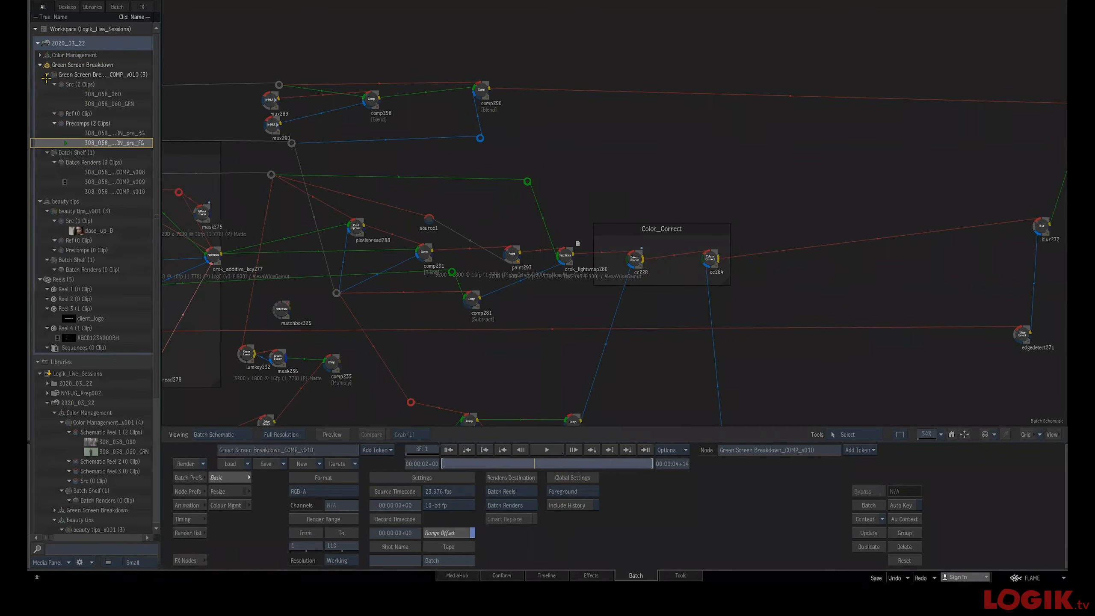
{"action": "left_click", "coordinate": [78, 192]}
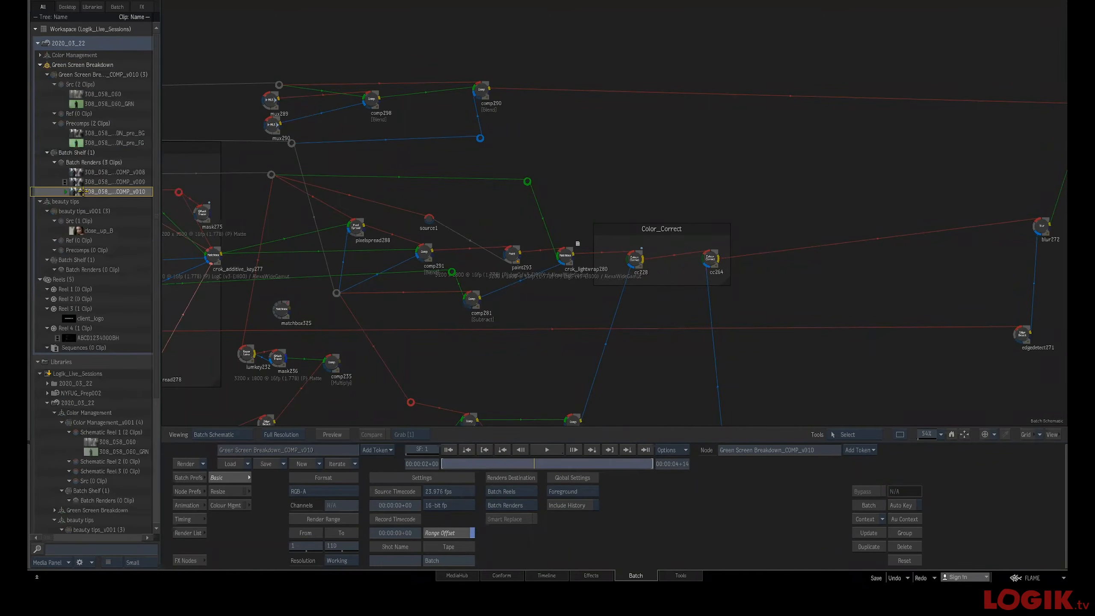
{"action": "double_click", "coordinate": [78, 192]}
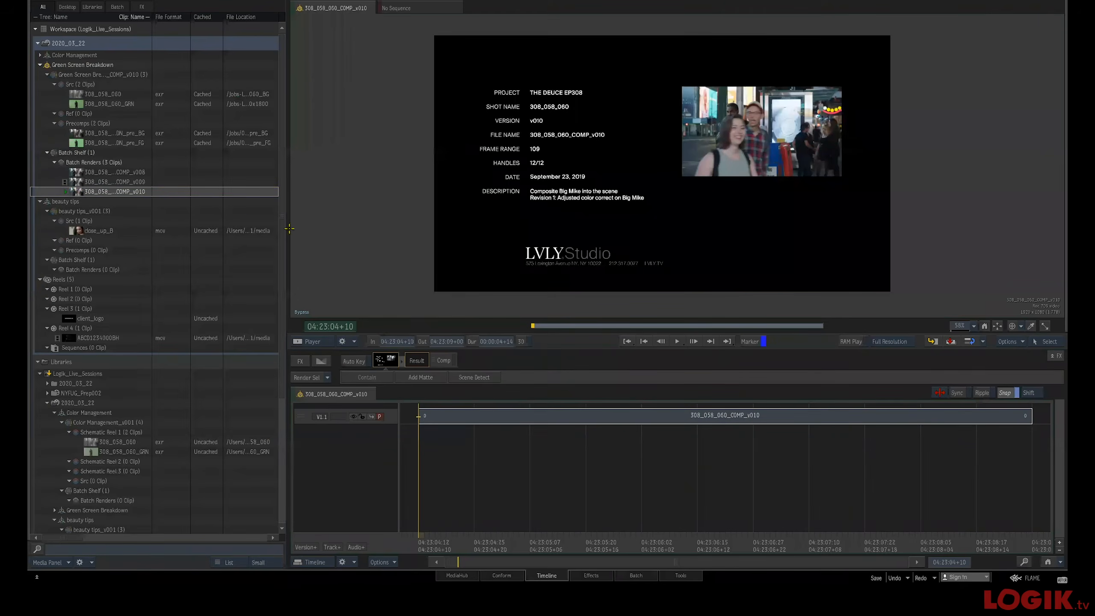
Play the rendered 308_058_060_COMP_v010 clip full screen from its first frame
{"action": "key", "text": "ctrl+Escape"}
{"action": "key", "text": "ctrl+Escape"}
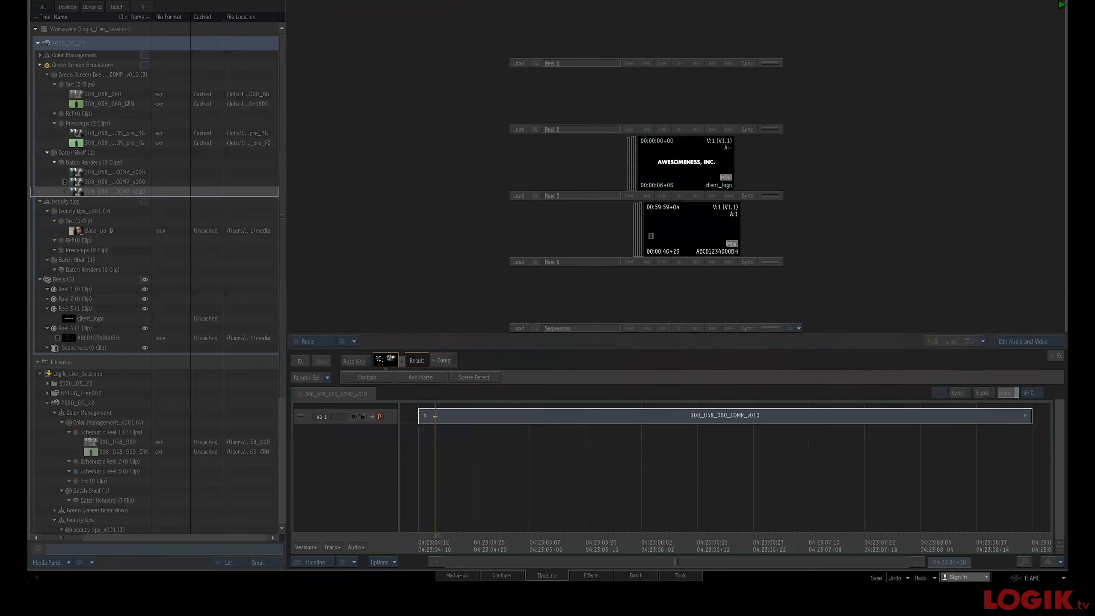
{"action": "double_click", "coordinate": [79, 192]}
{"action": "key", "text": "ctrl+Escape"}
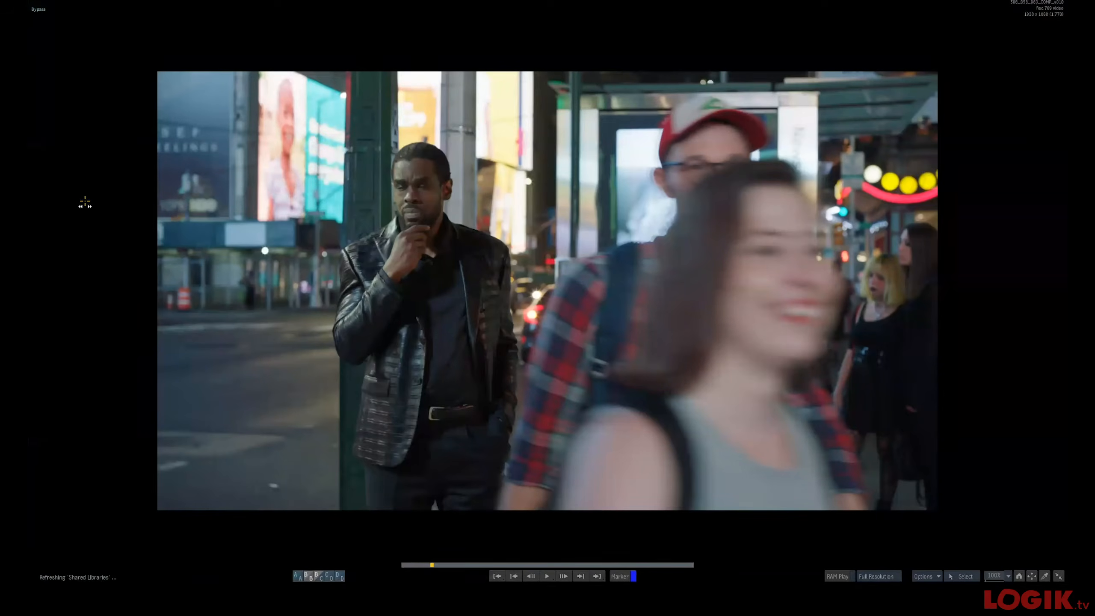
{"action": "key", "text": "Home"}
{"action": "key", "text": "space"}
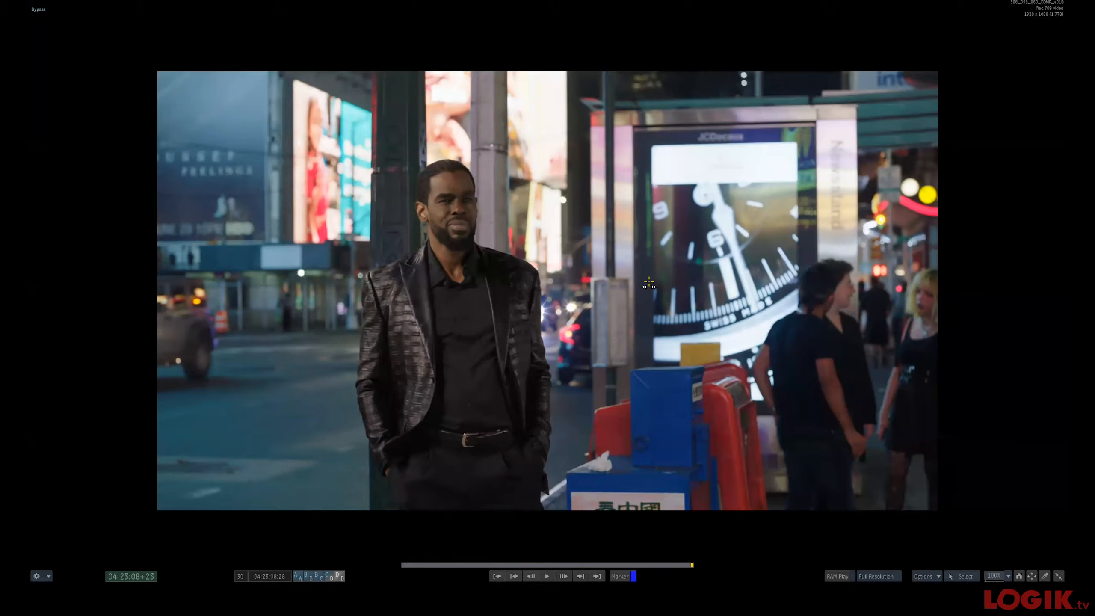
Leave full screen and scrub through the rendered clip in the player
{"action": "key", "text": "Escape"}
{"action": "left_click_drag", "start_coordinate": [588, 325], "coordinate": [524, 332]}
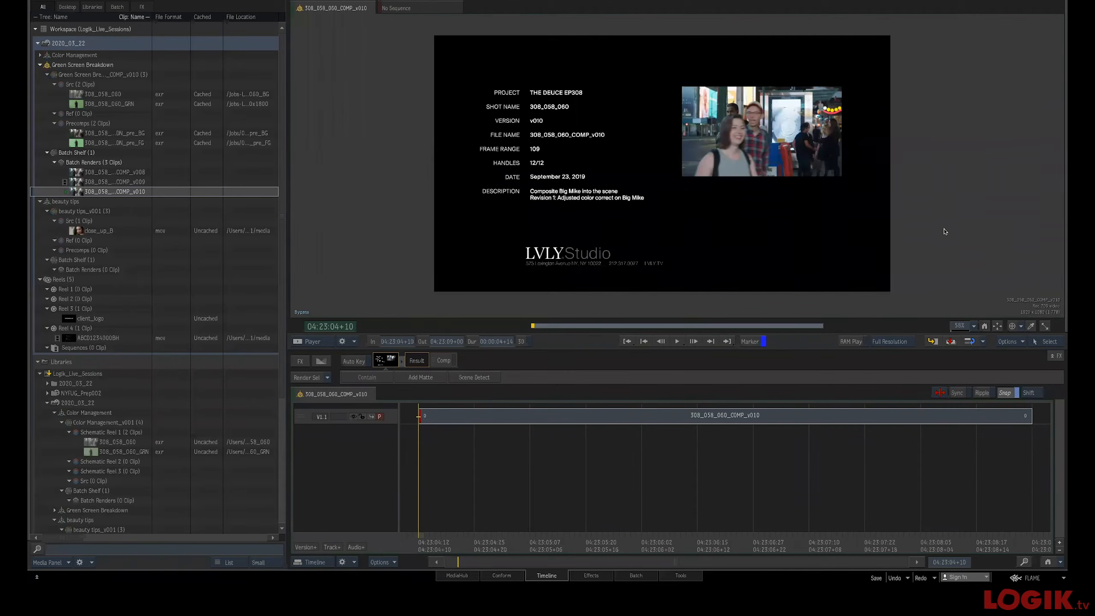
{"action": "left_click", "coordinate": [594, 325]}
{"action": "mouse_move", "coordinate": [594, 325]}
{"action": "left_mouse_down"}
{"action": "mouse_move", "coordinate": [615, 326]}
{"action": "mouse_move", "coordinate": [604, 325]}
{"action": "left_mouse_up"}
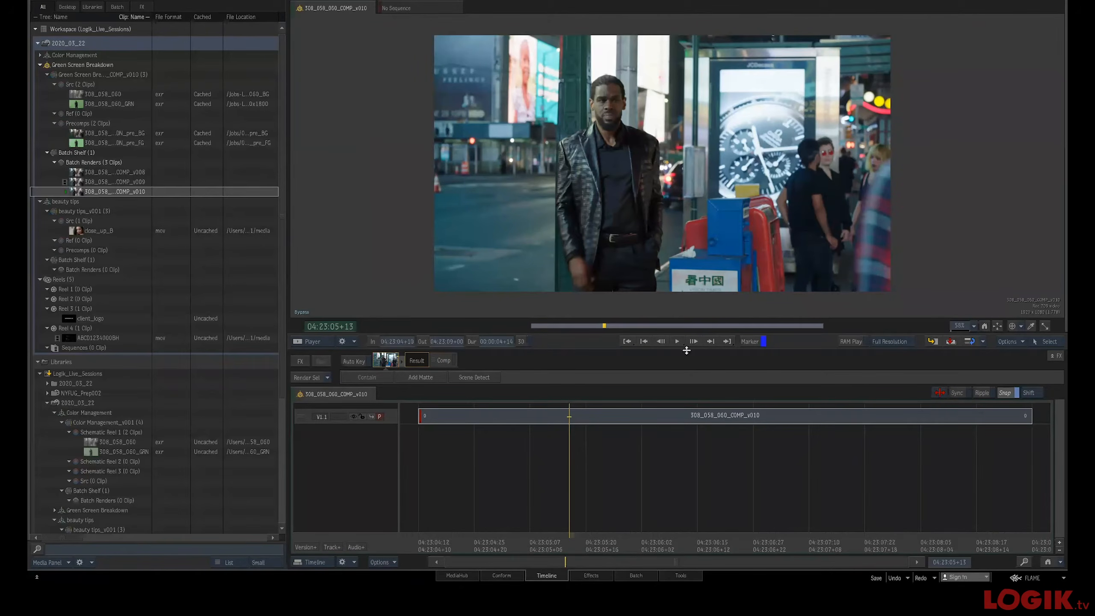
{"action": "mouse_move", "coordinate": [540, 327]}
{"action": "left_mouse_down"}
{"action": "mouse_move", "coordinate": [532, 327]}
{"action": "mouse_move", "coordinate": [543, 326]}
{"action": "left_mouse_up"}
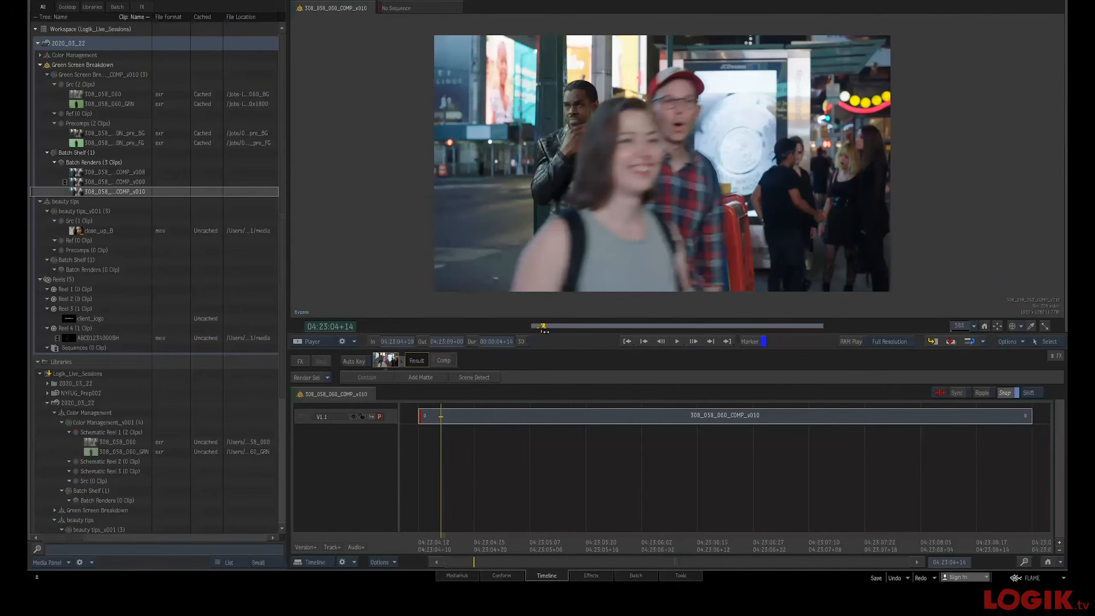
{"action": "left_click_drag", "start_coordinate": [543, 326], "coordinate": [533, 326]}
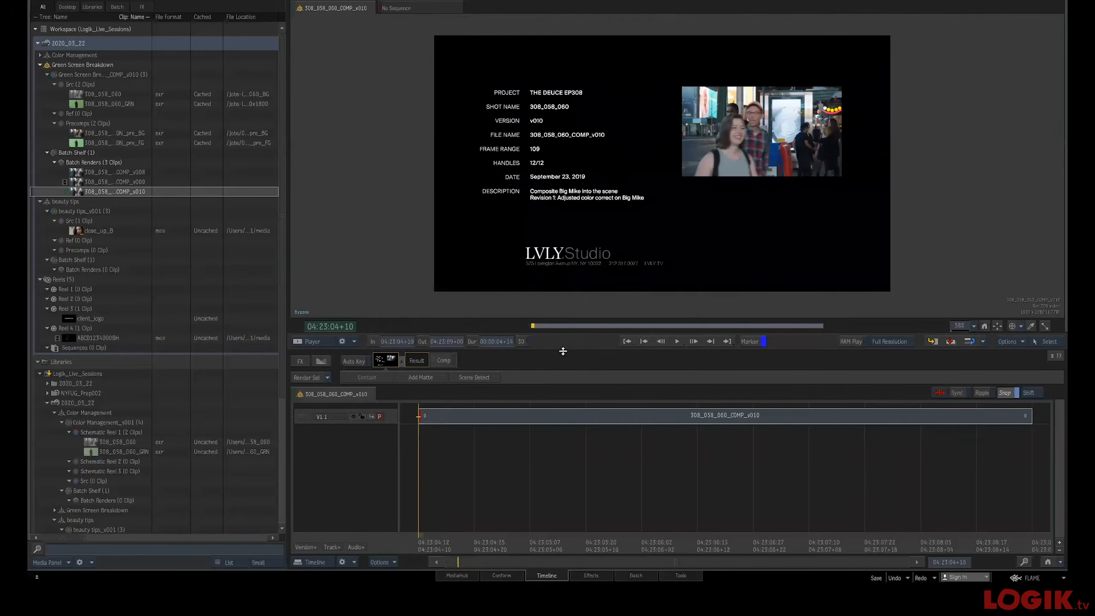
{"action": "left_click", "coordinate": [559, 326]}
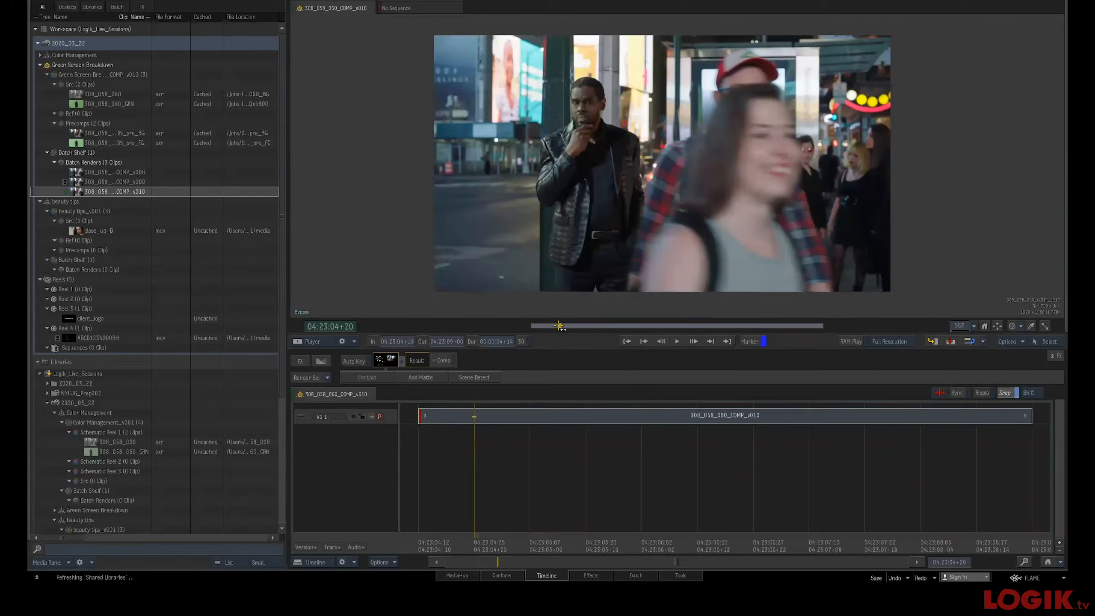
{"action": "key", "text": "ctrl+Escape"}
{"action": "key", "text": "ctrl+Escape"}
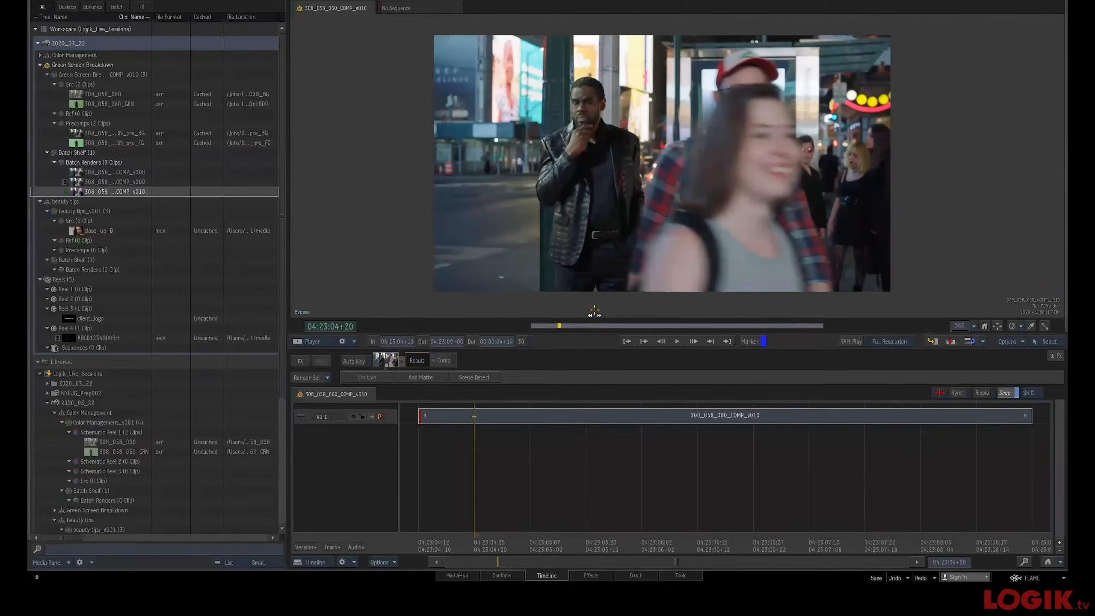
Return to the Batch schematic and reposition the Subtract_Noise node near the top of the tree
{"action": "key", "text": "Escape"}
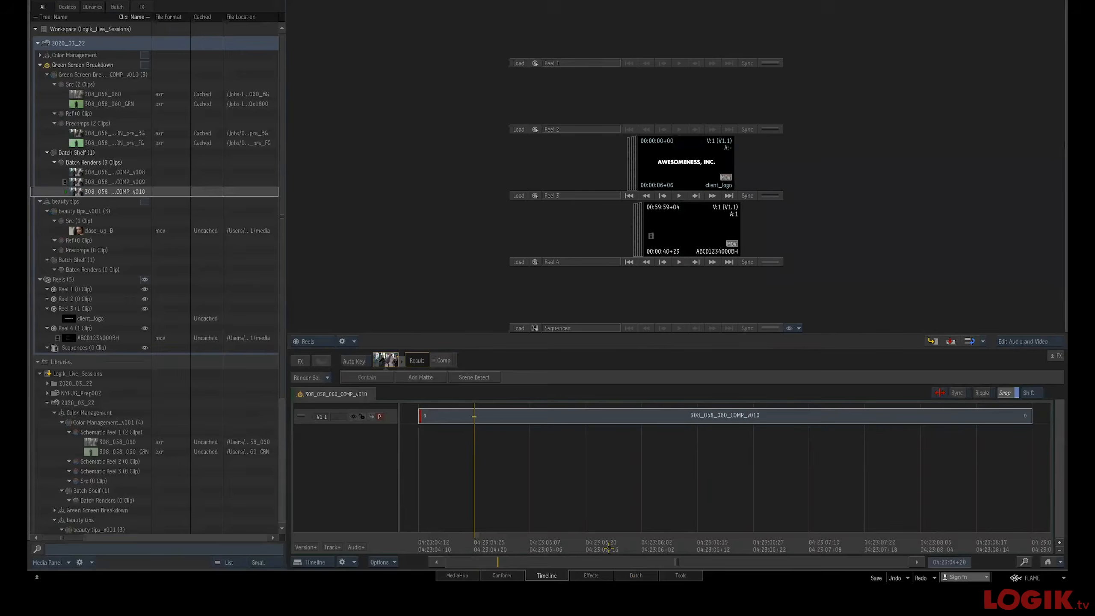
{"action": "left_click", "coordinate": [634, 575]}
{"action": "left_click_drag", "start_coordinate": [493, 236], "coordinate": [619, 176]}
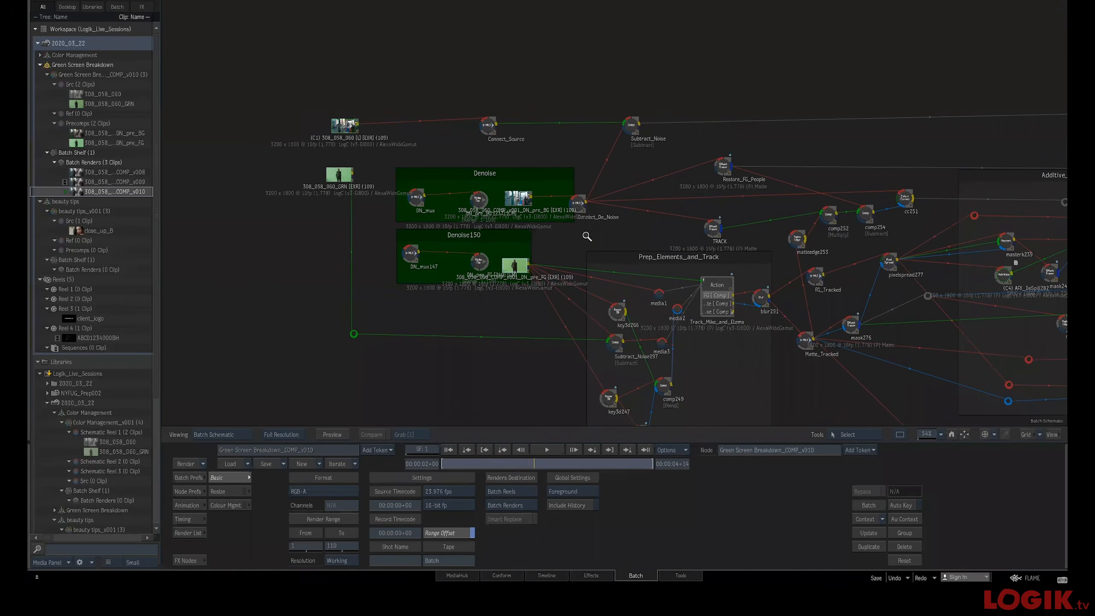
{"action": "scroll", "coordinate": [603, 216], "scroll_direction": "up", "scroll_amount": 3}
{"action": "left_click", "coordinate": [637, 132]}
{"action": "left_click_drag", "start_coordinate": [566, 200], "coordinate": [568, 194]}
{"action": "left_click_drag", "start_coordinate": [638, 133], "coordinate": [639, 121]}
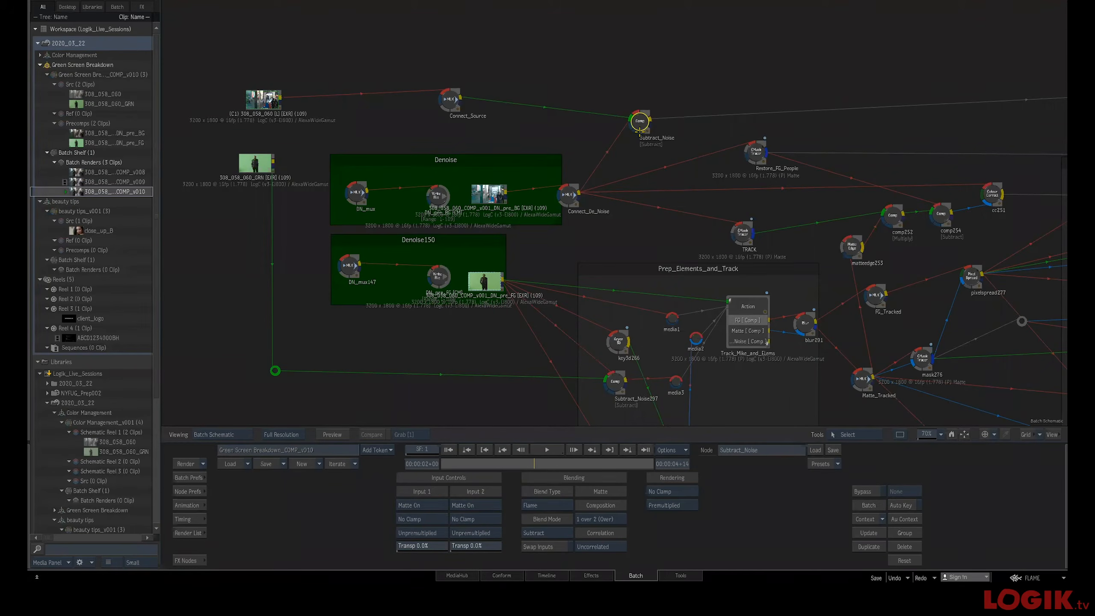
{"action": "left_click_drag", "start_coordinate": [637, 121], "coordinate": [649, 106]}
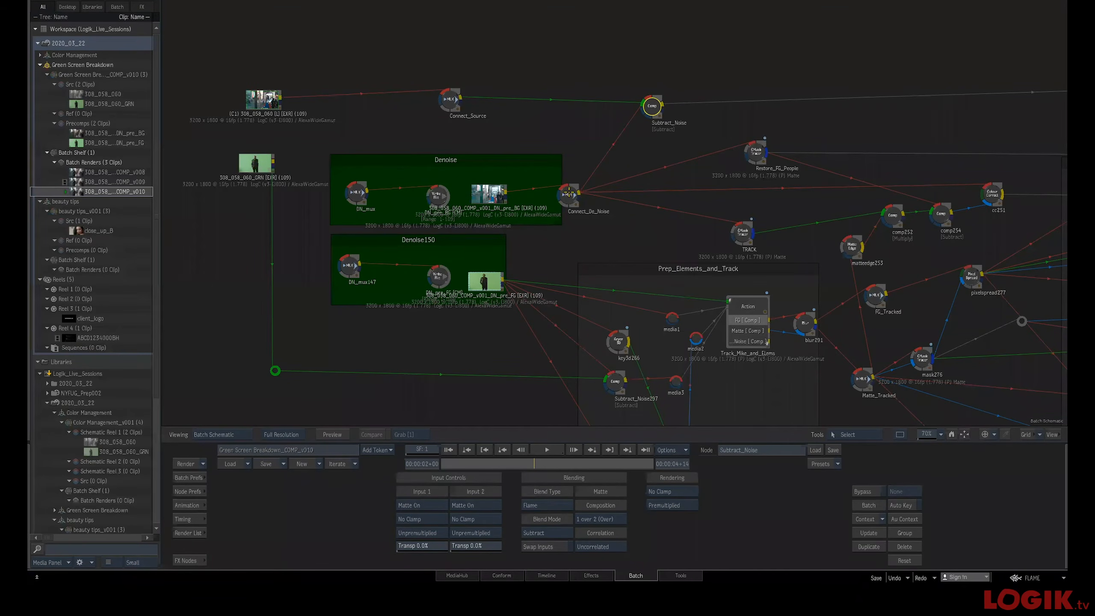
Nudge the Connect_De_Noise, Subtract_Noise and Connect_Source nodes into a tidier layout
{"action": "left_click_drag", "start_coordinate": [569, 194], "coordinate": [596, 203]}
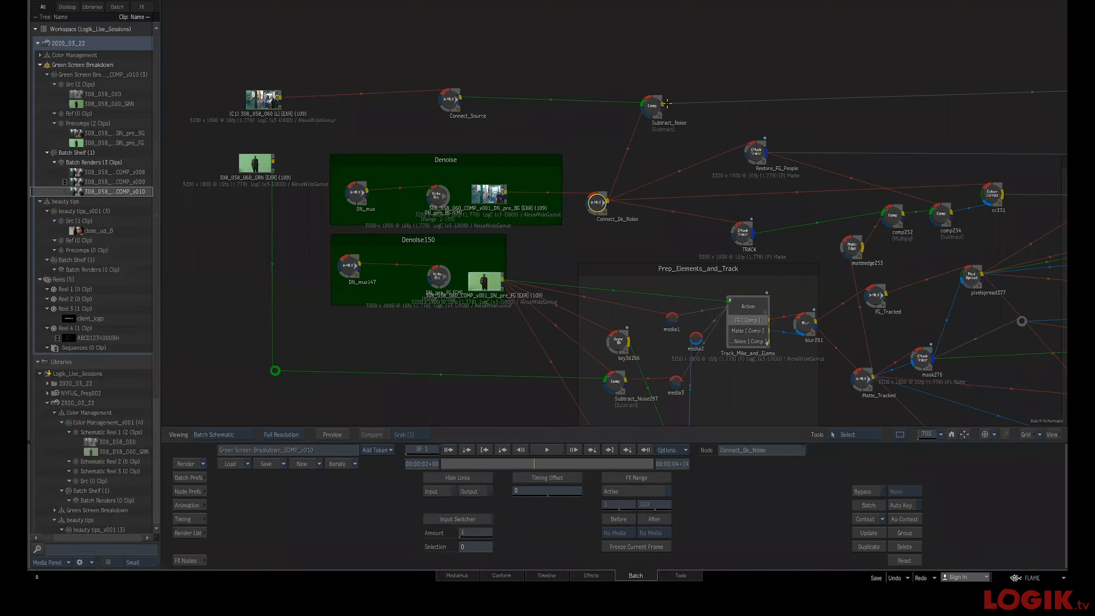
{"action": "left_click_drag", "start_coordinate": [666, 104], "coordinate": [690, 103]}
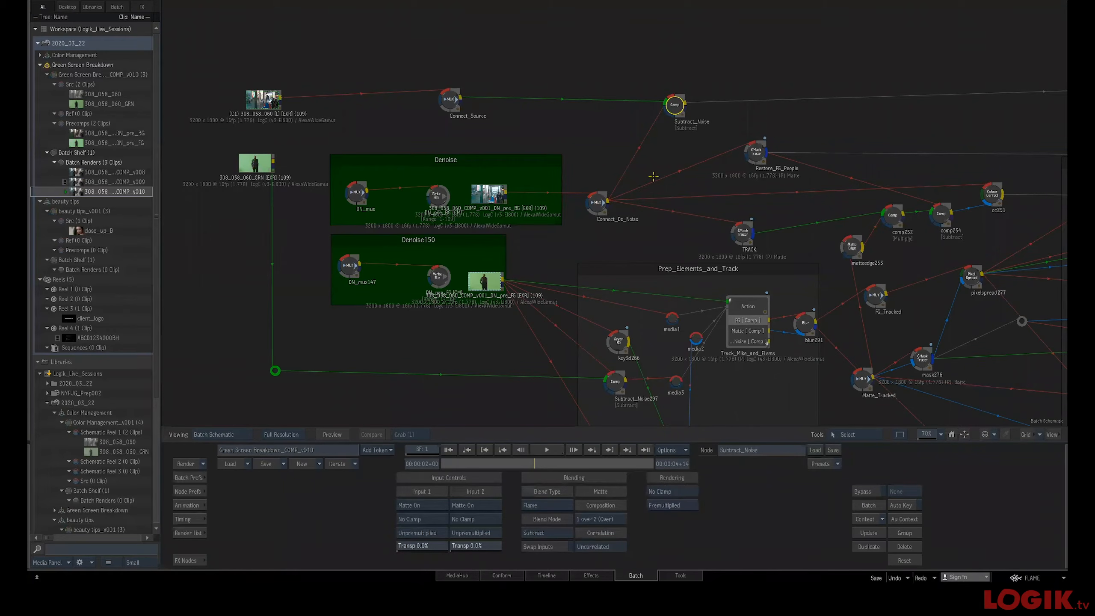
{"action": "left_click_drag", "start_coordinate": [463, 102], "coordinate": [477, 109]}
{"action": "left_click_drag", "start_coordinate": [686, 104], "coordinate": [693, 102]}
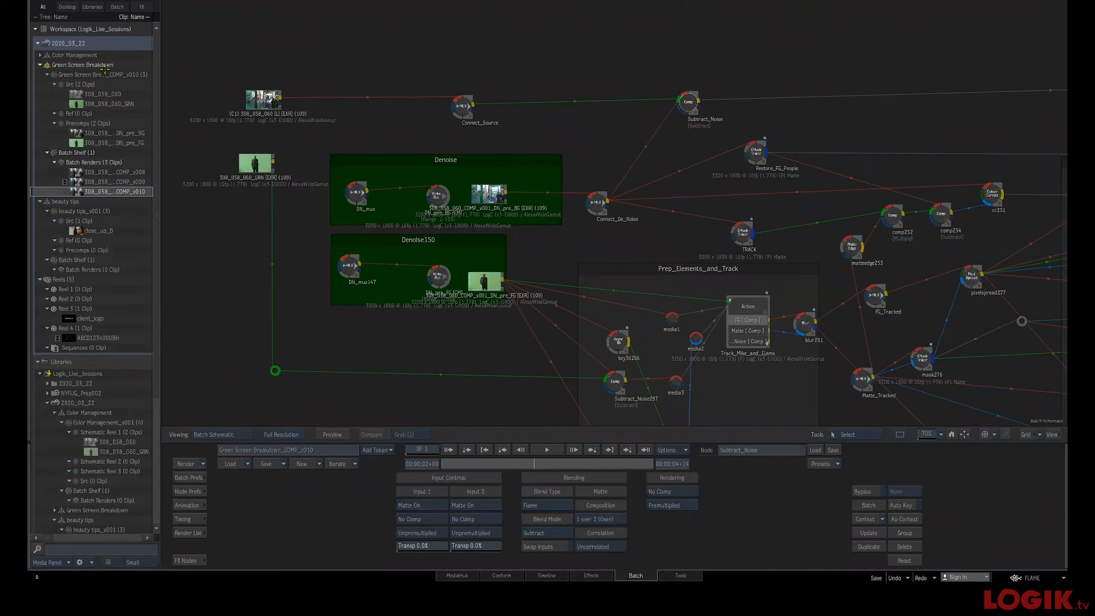
Open the Color Management batch workspace and expand its schematic reel in the media panel
{"action": "double_click", "coordinate": [47, 56]}
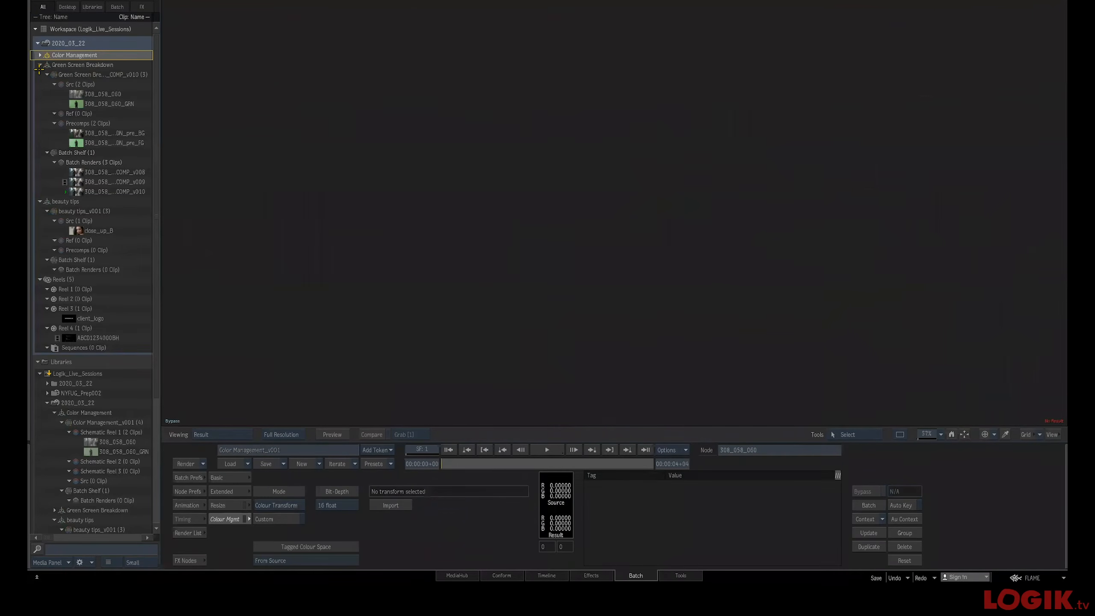
{"action": "left_click", "coordinate": [40, 65]}
{"action": "left_click", "coordinate": [39, 56]}
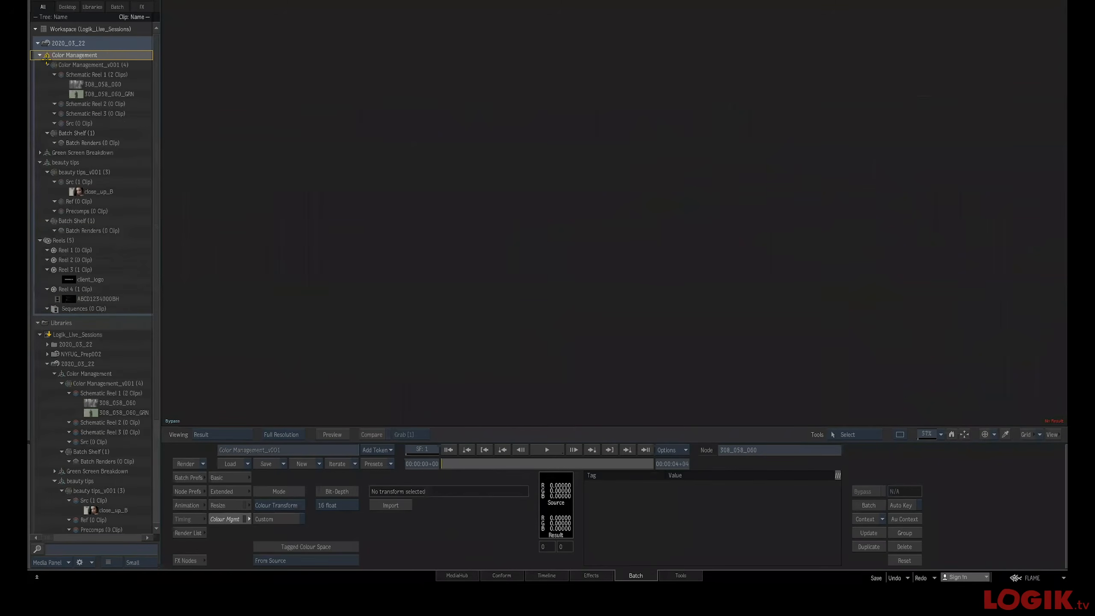
{"action": "left_click", "coordinate": [96, 84]}
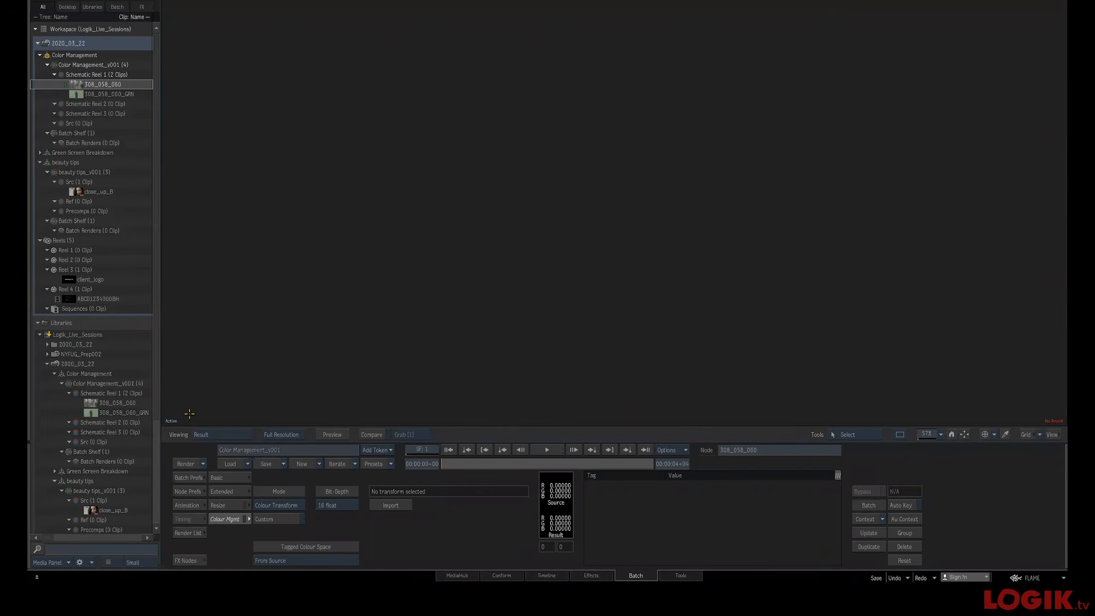
Return to the empty Batch schematic and dock the media panel on the other side
{"action": "key", "text": "Escape"}
{"action": "left_click_drag", "start_coordinate": [650, 223], "coordinate": [644, 225]}
{"action": "left_click_drag", "start_coordinate": [577, 227], "coordinate": [396, 577]}
{"action": "left_click_drag", "start_coordinate": [615, 273], "coordinate": [500, 571]}
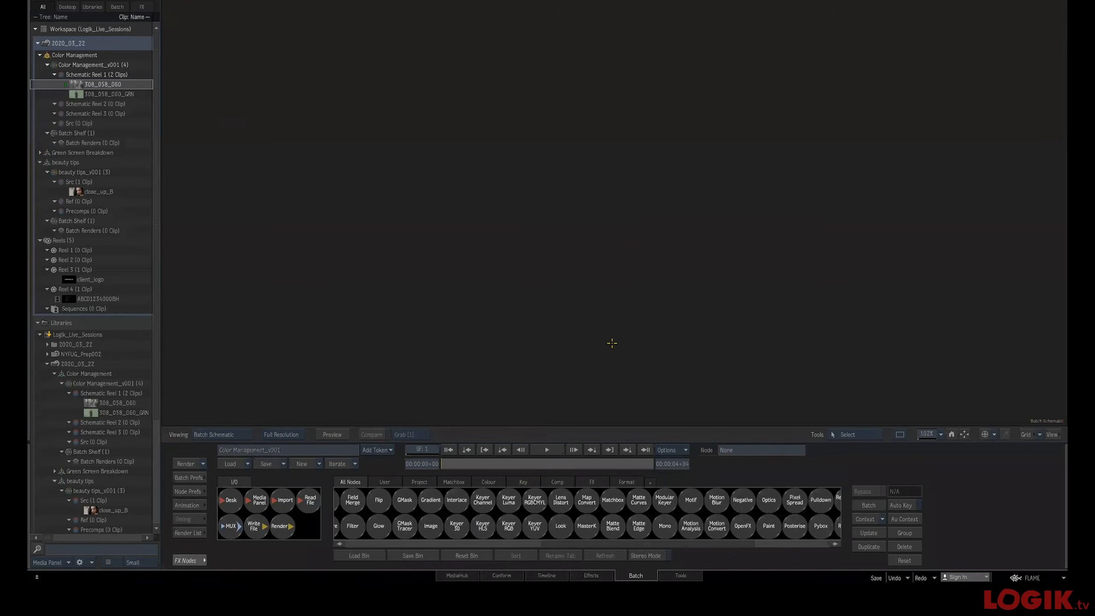
{"action": "mouse_move", "coordinate": [1059, 5]}
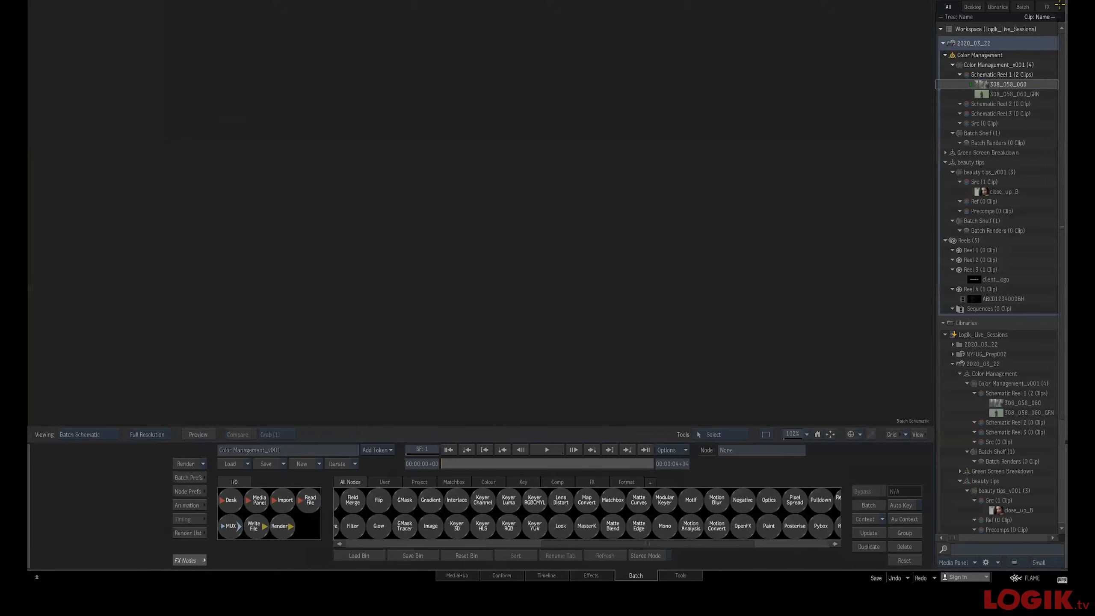
Open the Colour Management viewing rules in Preferences and try to delete the selected rule
{"action": "key", "text": "ctrl+comma"}
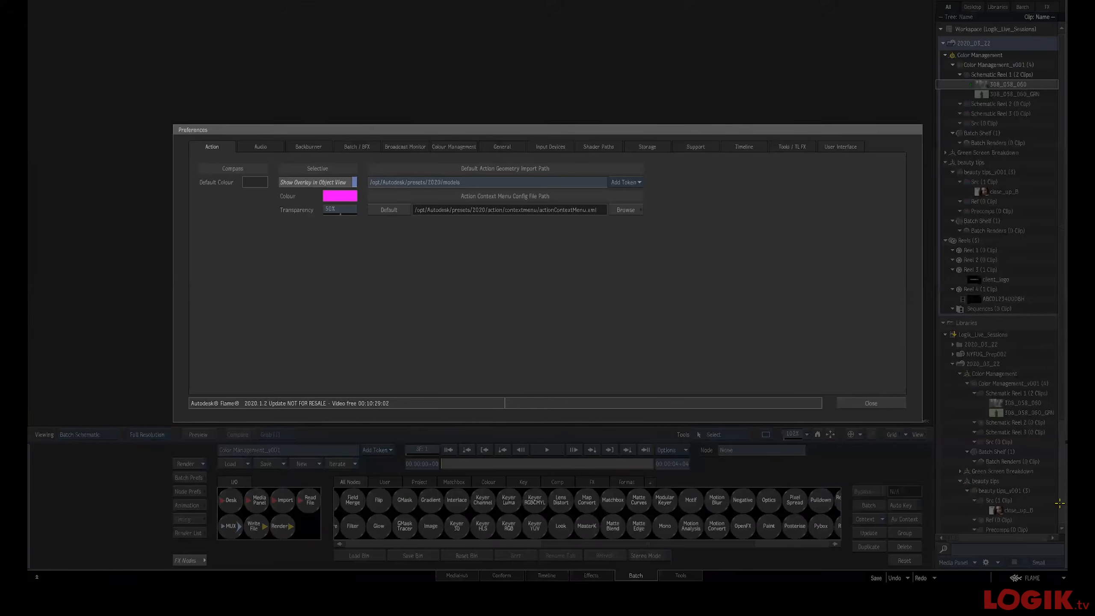
{"action": "left_click", "coordinate": [409, 147]}
{"action": "left_click", "coordinate": [450, 147]}
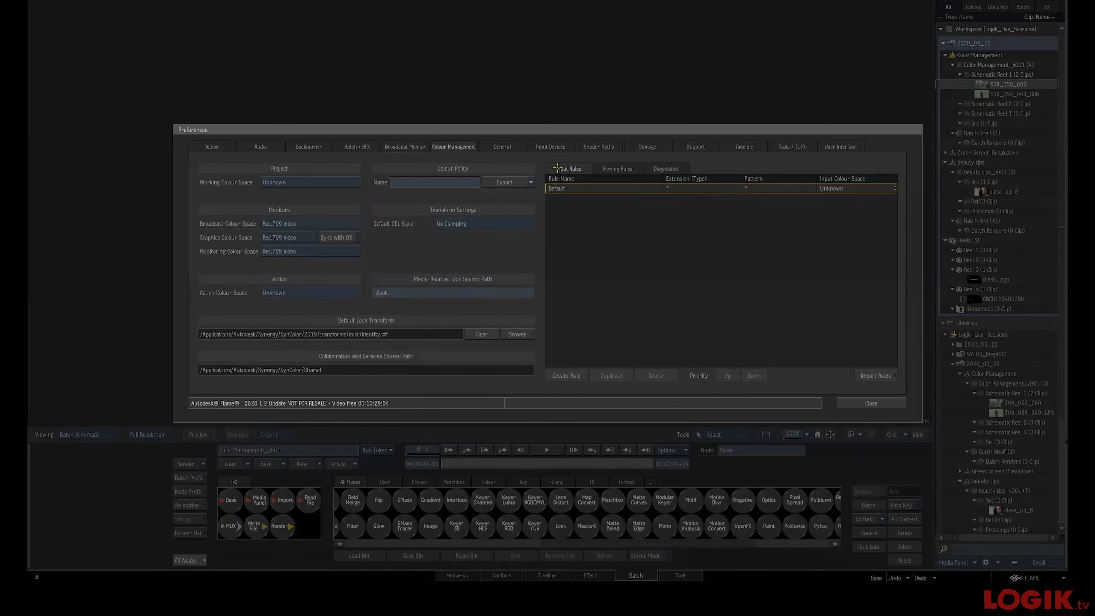
{"action": "left_click", "coordinate": [617, 168]}
{"action": "left_click", "coordinate": [664, 375]}
{"action": "left_click", "coordinate": [664, 375]}
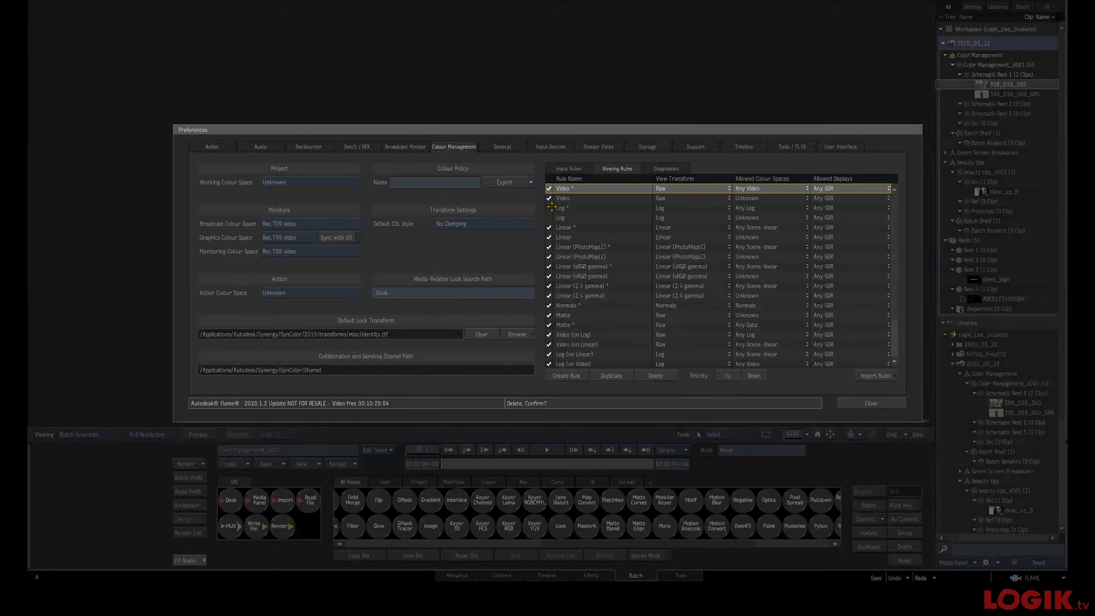
Toggle the two Log viewing rules off and back on, then close Preferences
{"action": "left_click", "coordinate": [554, 208]}
{"action": "left_click", "coordinate": [560, 217]}
{"action": "left_click", "coordinate": [549, 207]}
{"action": "left_click", "coordinate": [549, 218]}
{"action": "left_click_drag", "start_coordinate": [763, 132], "coordinate": [622, 113]}
{"action": "left_click", "coordinate": [745, 381]}
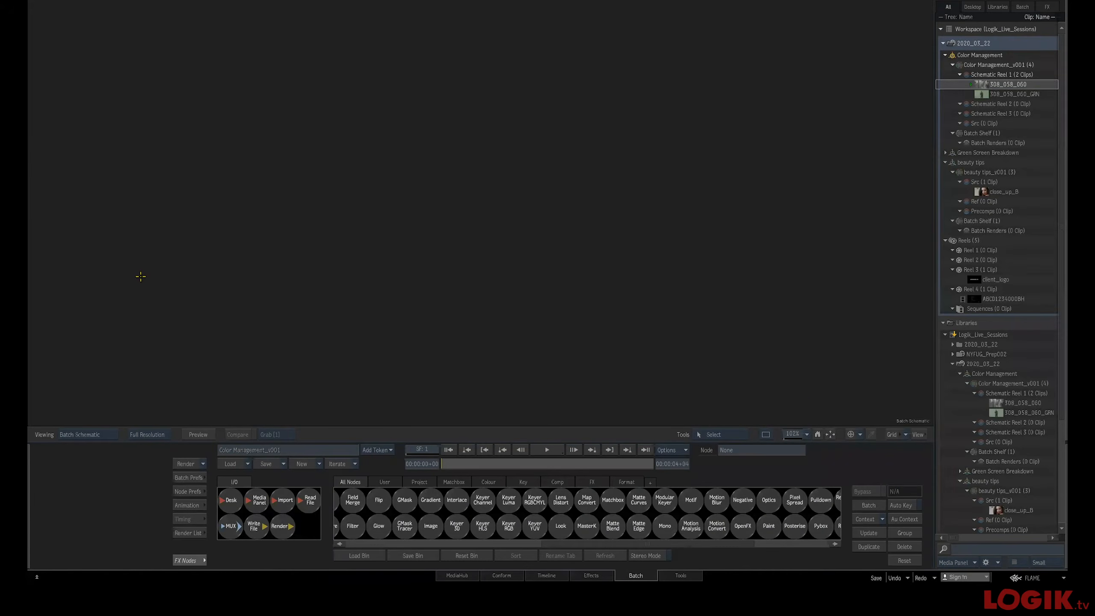
Import the 308_058_060_GRN and 308_058_060 clips from the media folder, scanning subdirectories
{"action": "mouse_move", "coordinate": [29, 264]}
{"action": "left_click_drag", "start_coordinate": [284, 499], "coordinate": [369, 182]}
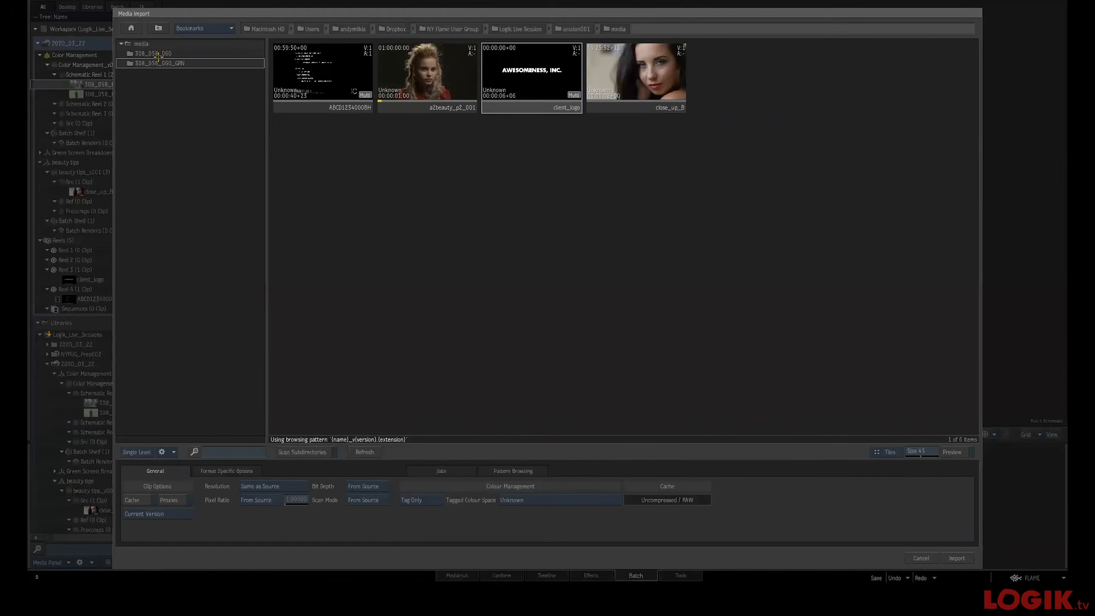
{"action": "left_click", "coordinate": [177, 64]}
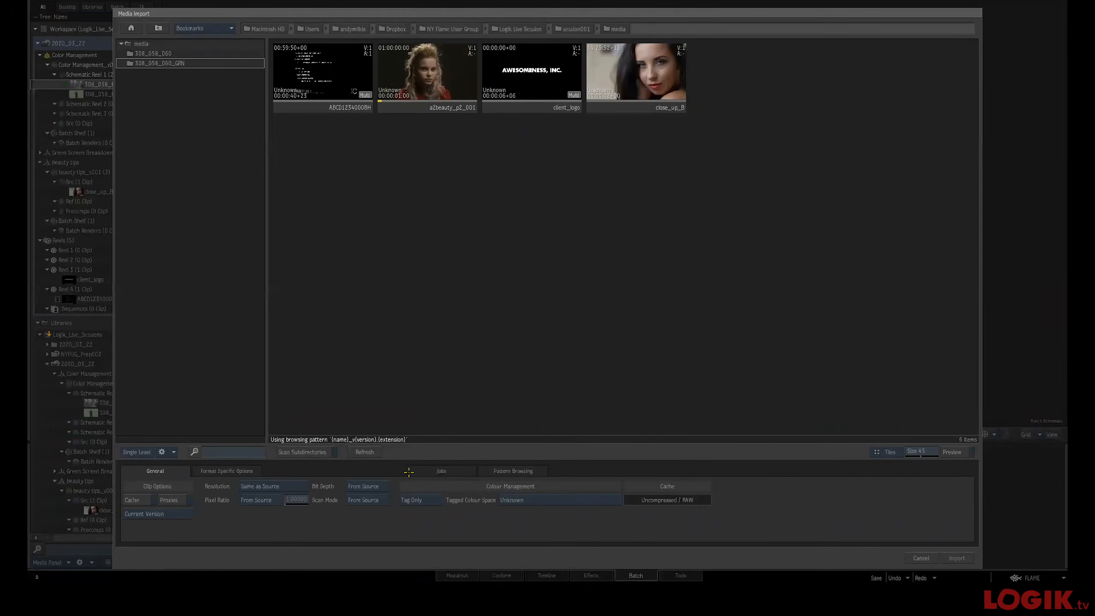
{"action": "left_click", "coordinate": [288, 454]}
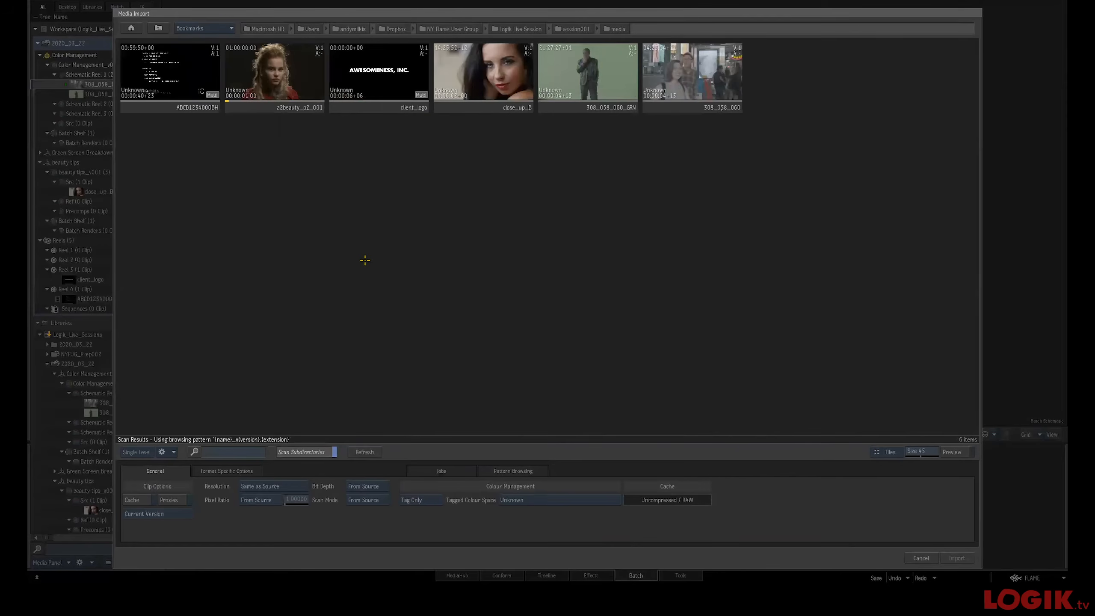
{"action": "left_click", "coordinate": [606, 81]}
{"action": "left_click", "coordinate": [693, 81], "text": "shift"}
{"action": "left_click", "coordinate": [957, 558]}
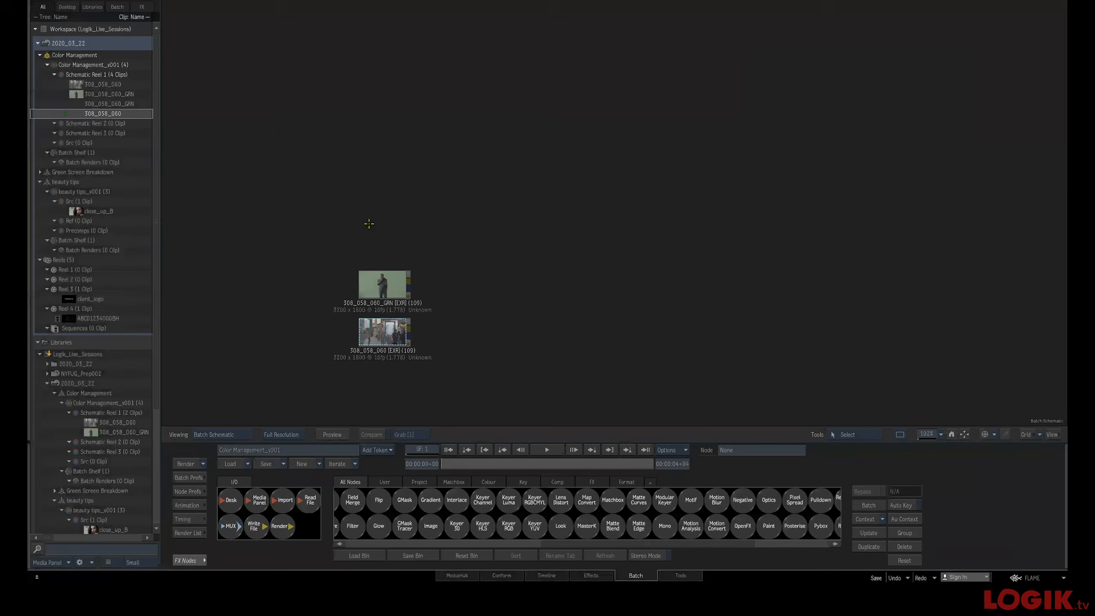
Stack the two imported clip nodes and view the 308_058_060 plate
{"action": "left_click_drag", "start_coordinate": [376, 282], "coordinate": [378, 221]}
{"action": "left_click_drag", "start_coordinate": [380, 320], "coordinate": [378, 280]}
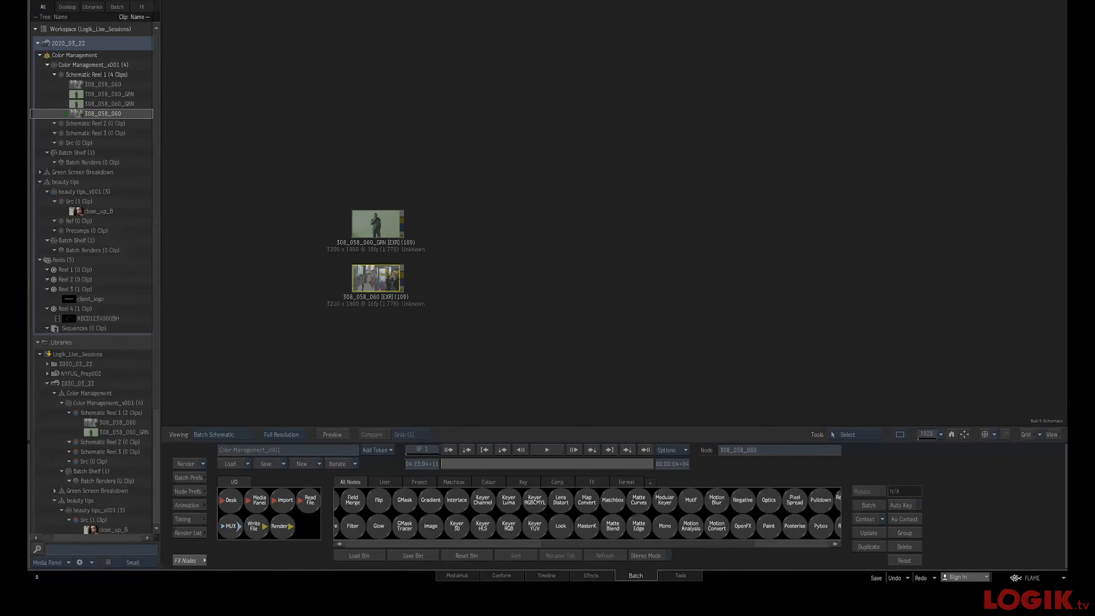
{"action": "double_click", "coordinate": [387, 278]}
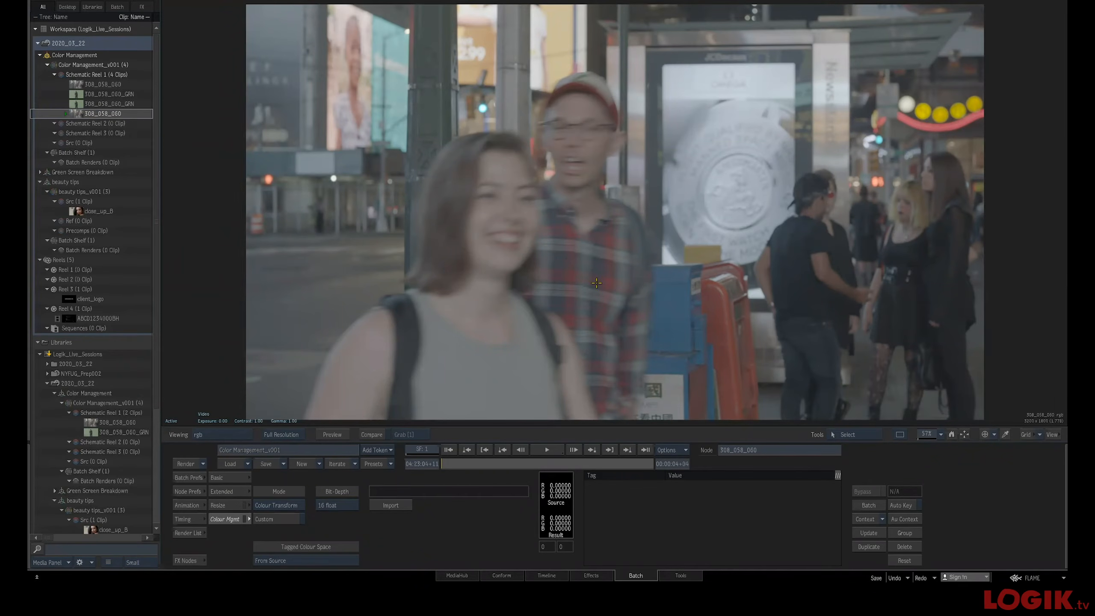
{"action": "key", "text": "Escape"}
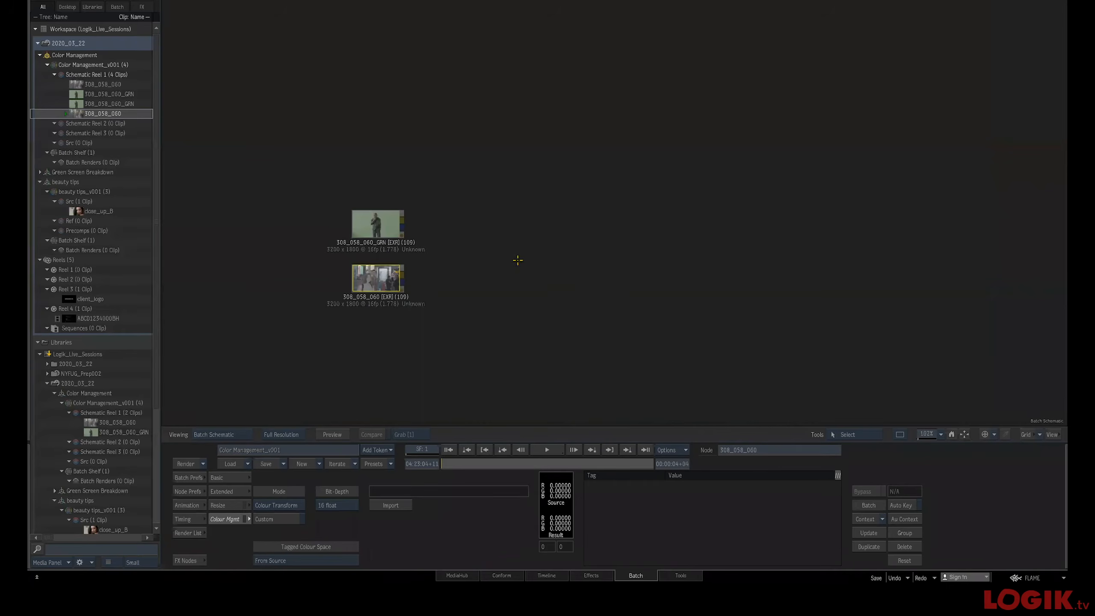
Nudge the clip nodes into place and preview the 308_058_060 plate again
{"action": "left_click_drag", "start_coordinate": [382, 278], "coordinate": [373, 281]}
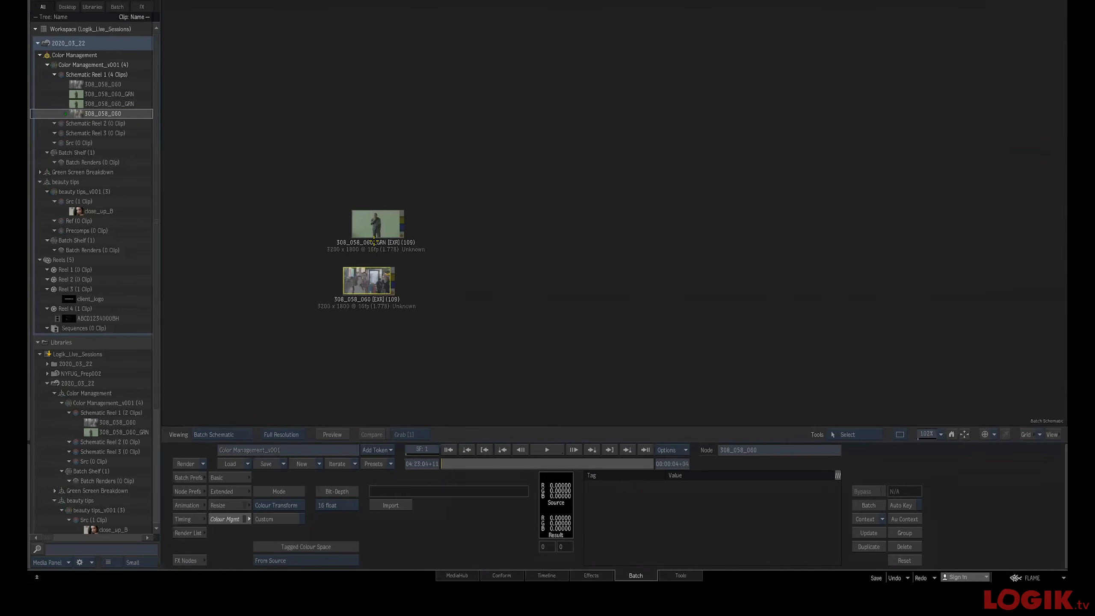
{"action": "left_click_drag", "start_coordinate": [370, 228], "coordinate": [365, 223]}
{"action": "left_click_drag", "start_coordinate": [372, 278], "coordinate": [369, 276]}
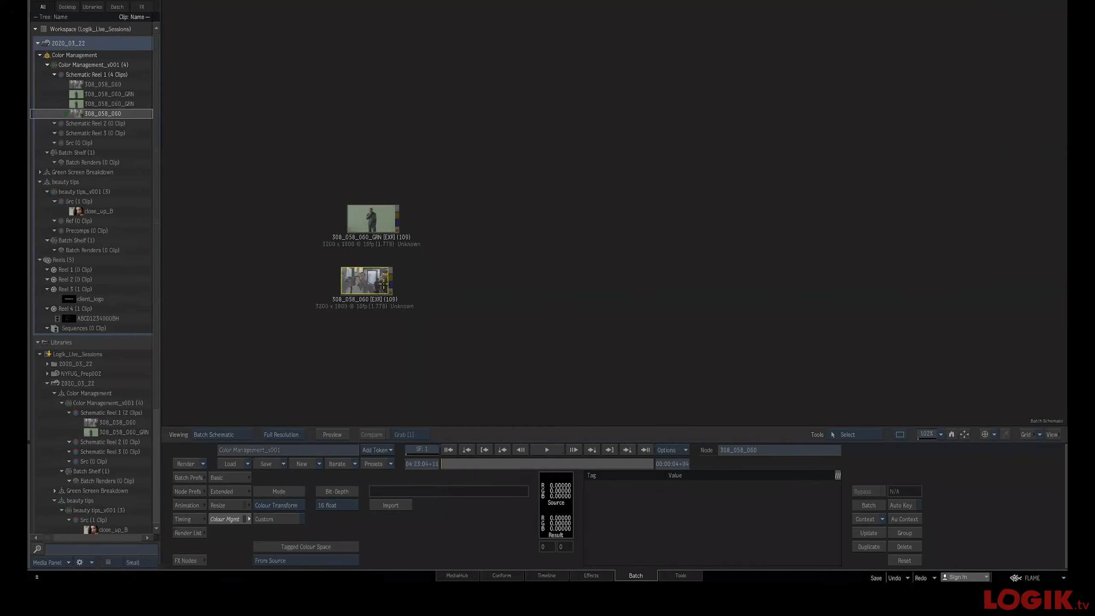
{"action": "key", "text": "Escape"}
{"action": "left_click_drag", "start_coordinate": [469, 462], "coordinate": [366, 479]}
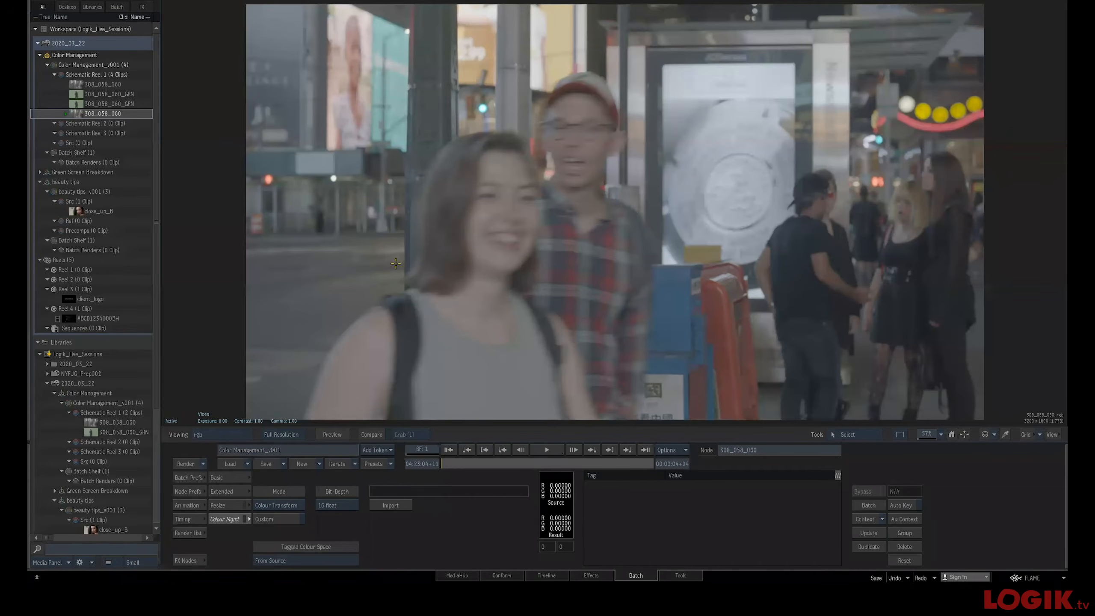
{"action": "key", "text": "F4"}
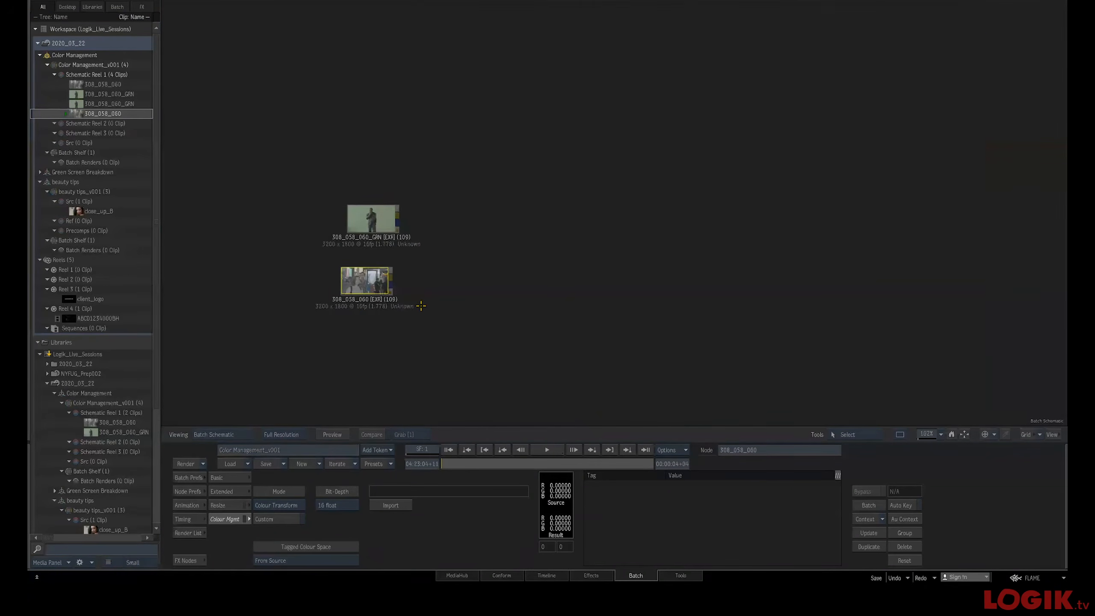
Add a Colour Mgmt node after the 308_058_060 clip and open its editor
{"action": "left_click", "coordinate": [190, 559]}
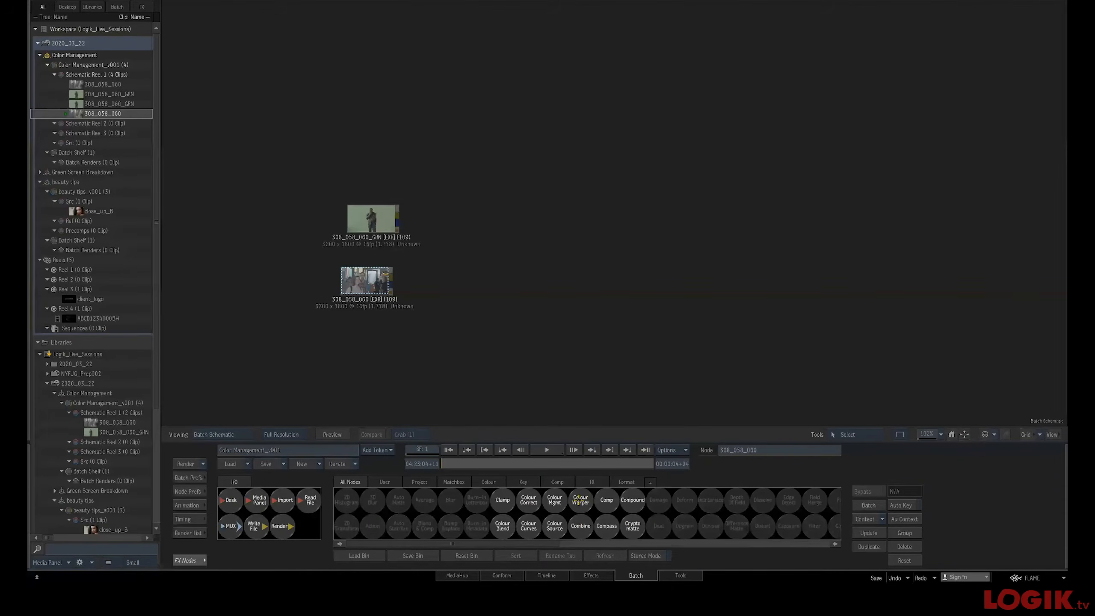
{"action": "left_click_drag", "start_coordinate": [554, 499], "coordinate": [456, 299]}
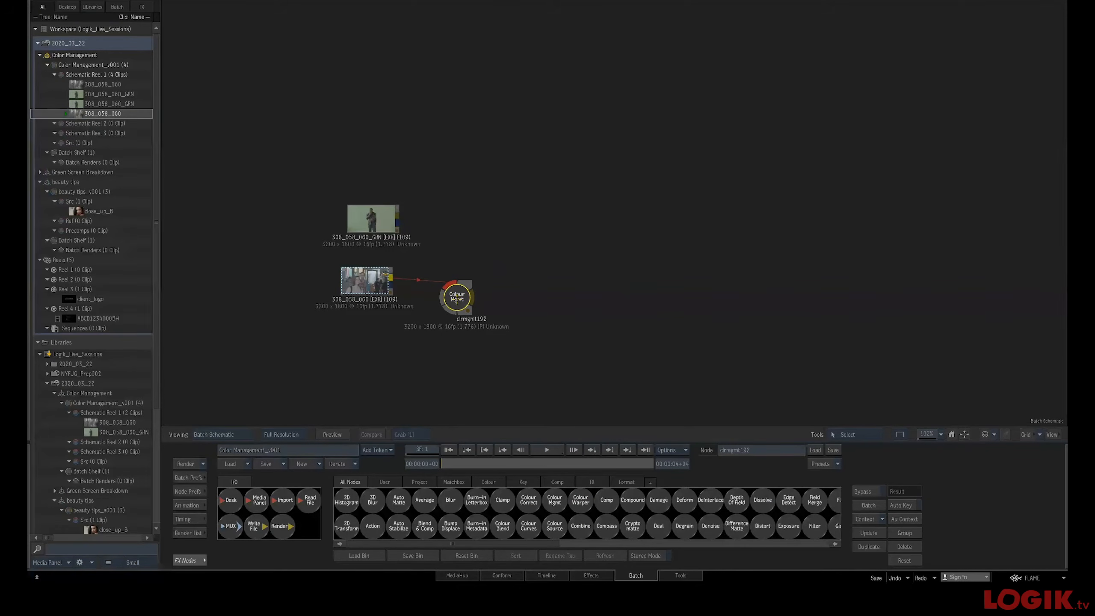
{"action": "double_click", "coordinate": [457, 299]}
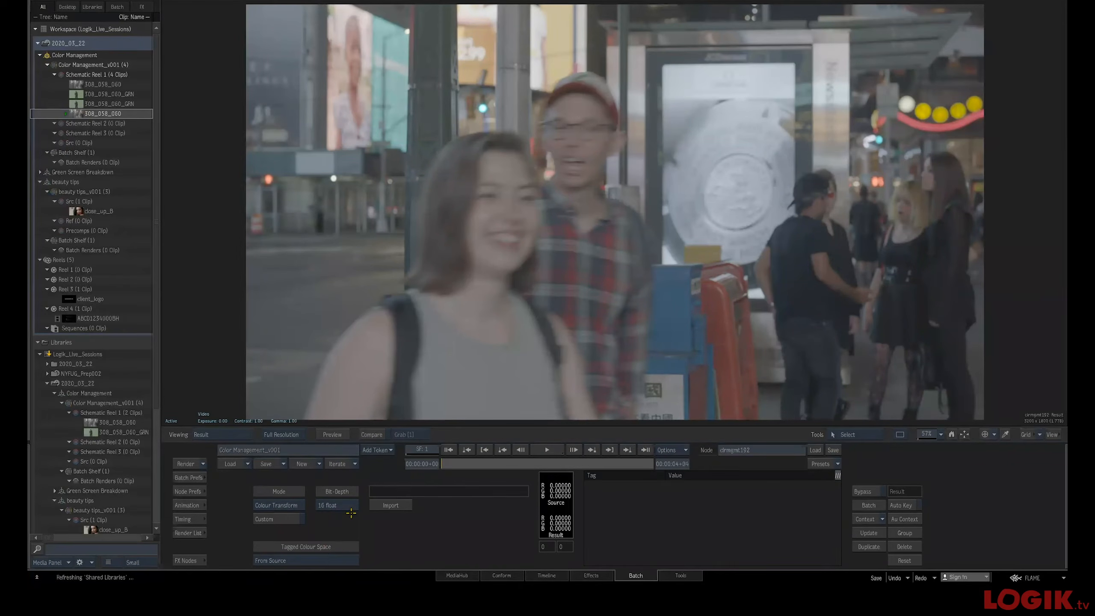
Import the Arri LogC_to_HD-video.ctf camera transform into the Colour Mgmt node and view its result
{"action": "left_click", "coordinate": [391, 505]}
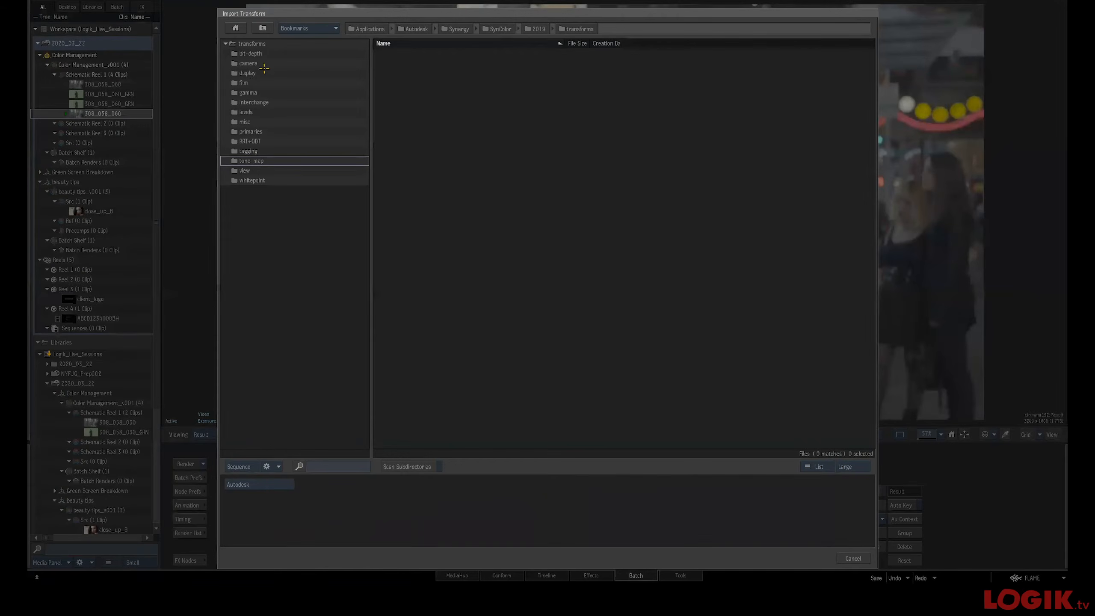
{"action": "double_click", "coordinate": [265, 62]}
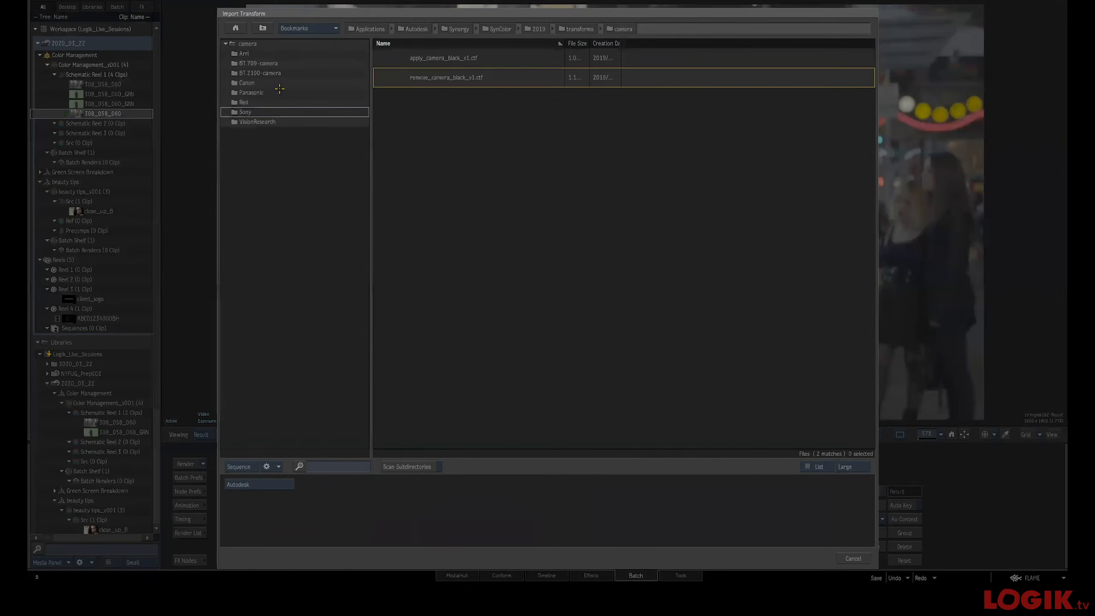
{"action": "double_click", "coordinate": [252, 53]}
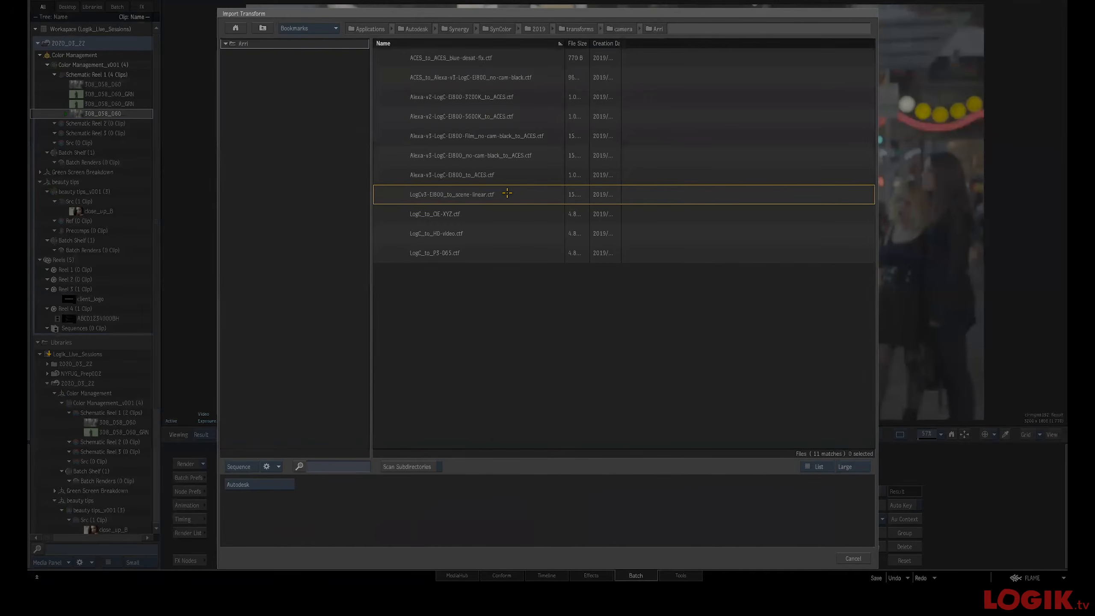
{"action": "double_click", "coordinate": [457, 234]}
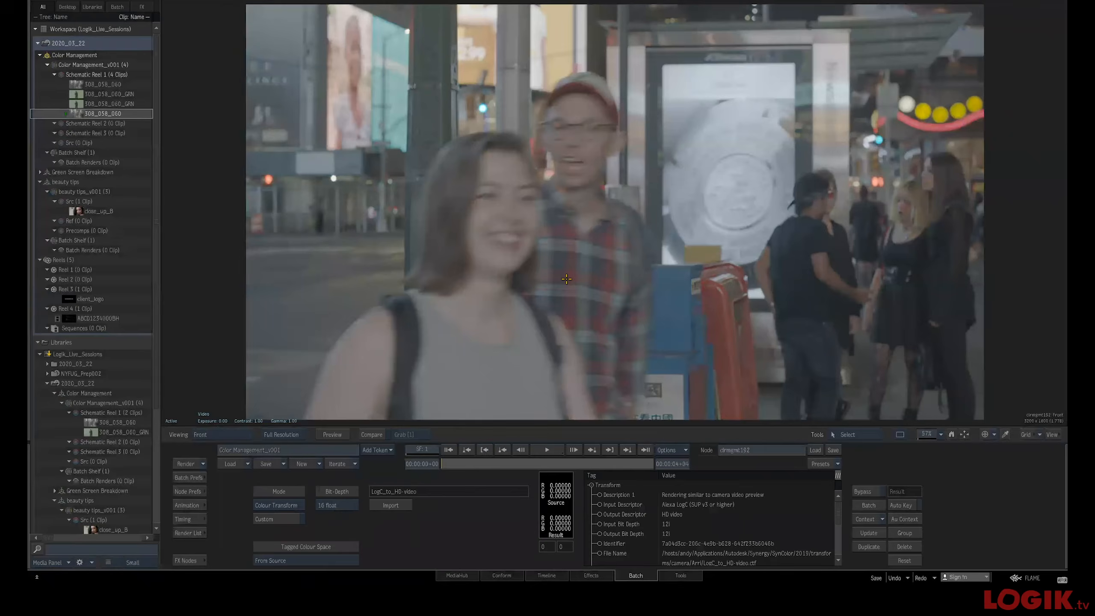
{"action": "key", "text": "F4"}
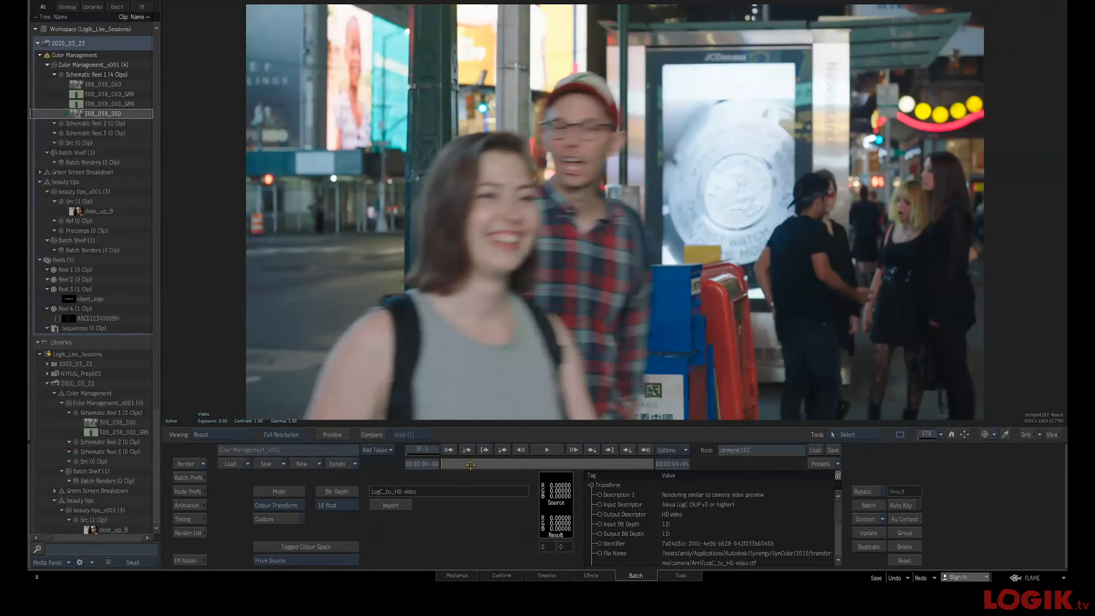
Play back the converted 308_058_060 plate, then remove the existing Colour Mgmt node from the schematic
{"action": "key", "text": "space"}
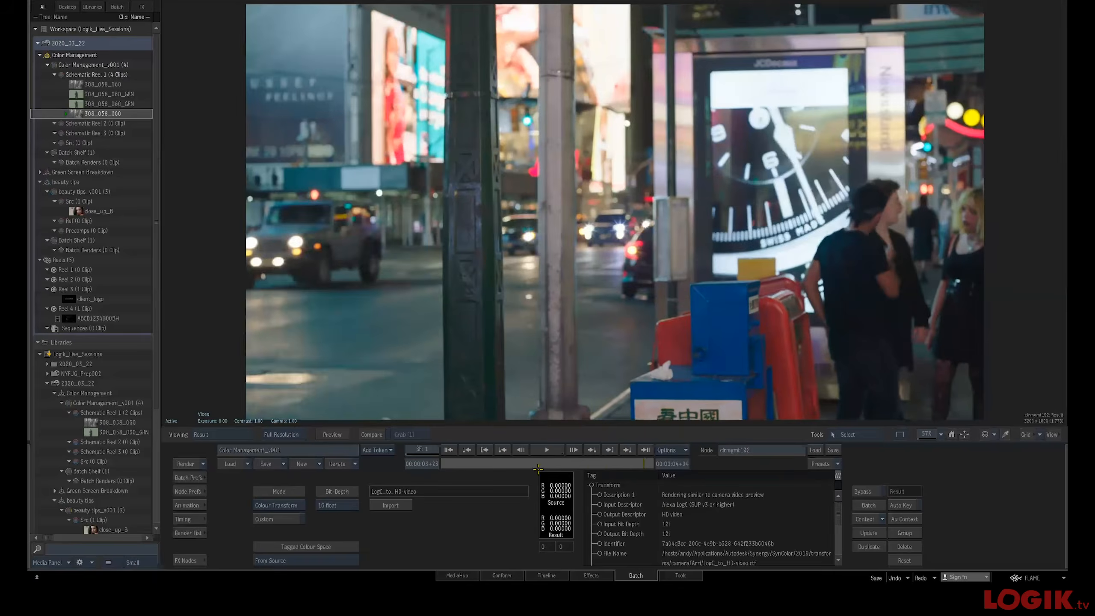
{"action": "key", "text": "Escape"}
{"action": "left_click_drag", "start_coordinate": [459, 293], "coordinate": [285, 535]}
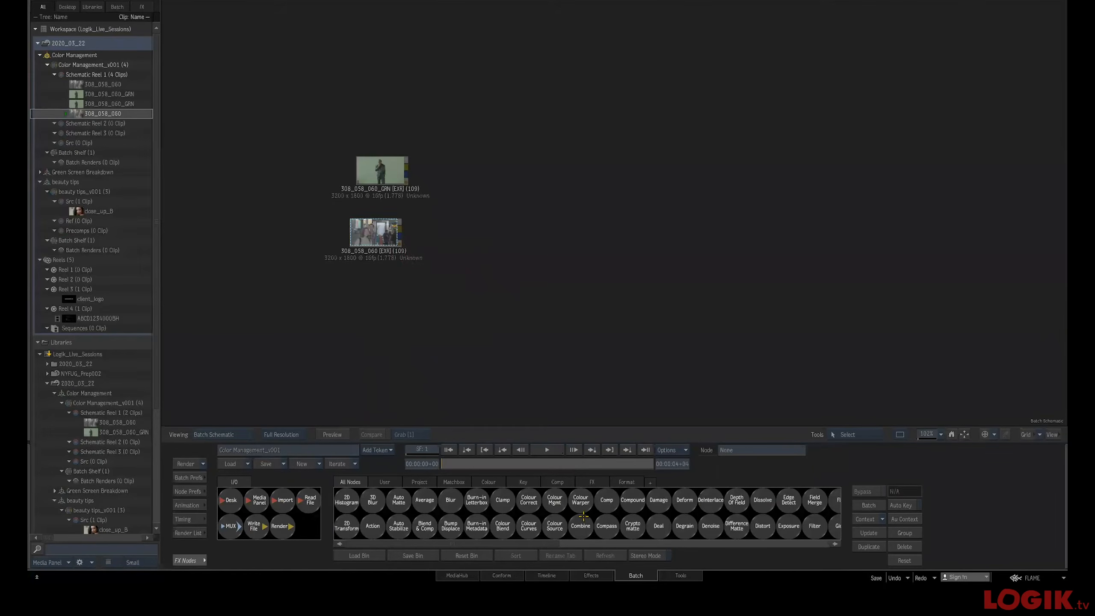
Add a new Colour Mgmt node after the 308_058_060 clip and view its result
{"action": "key", "text": "c"}
{"action": "left_click_drag", "start_coordinate": [553, 501], "coordinate": [502, 243]}
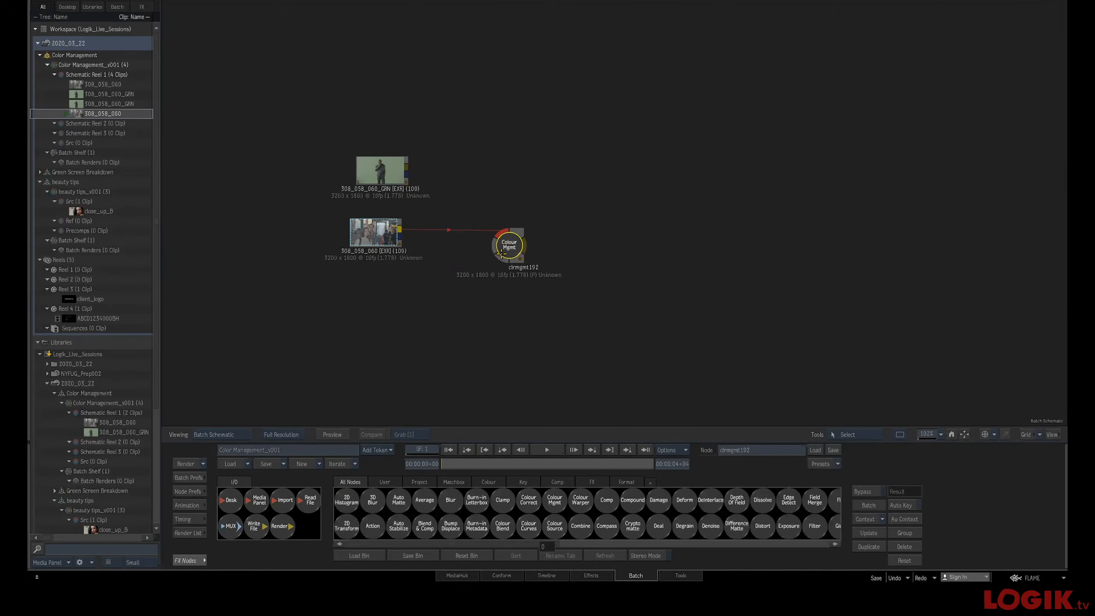
{"action": "double_click", "coordinate": [506, 245]}
{"action": "key", "text": "F4"}
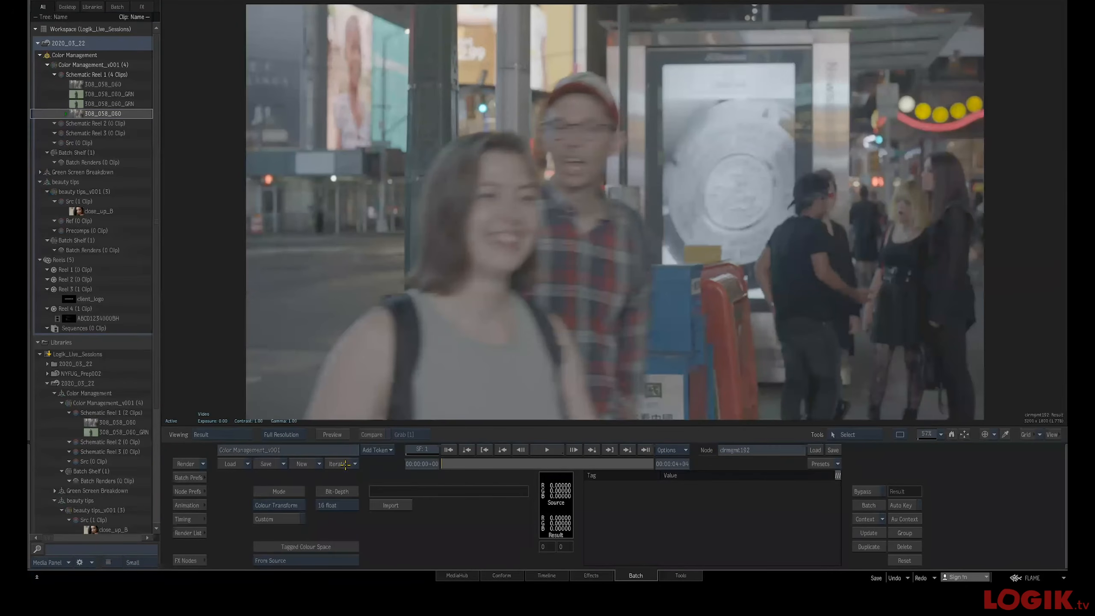
Switch the Colour Mgmt node to Custom mode and add a camera transform using LogC_to_HD-video.ctf
{"action": "left_click", "coordinate": [293, 518]}
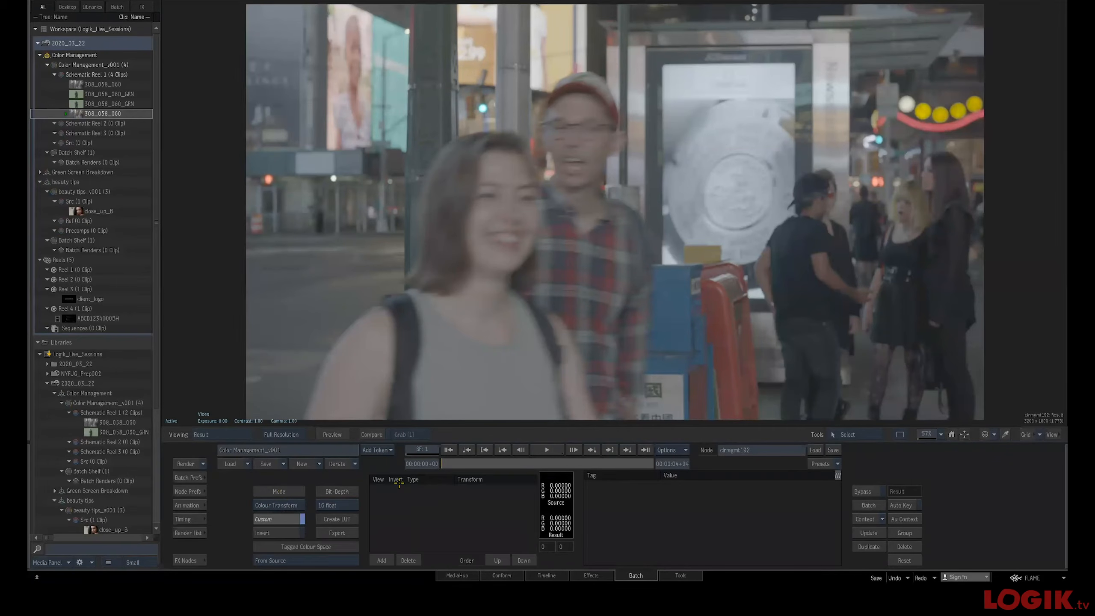
{"action": "left_click", "coordinate": [380, 560]}
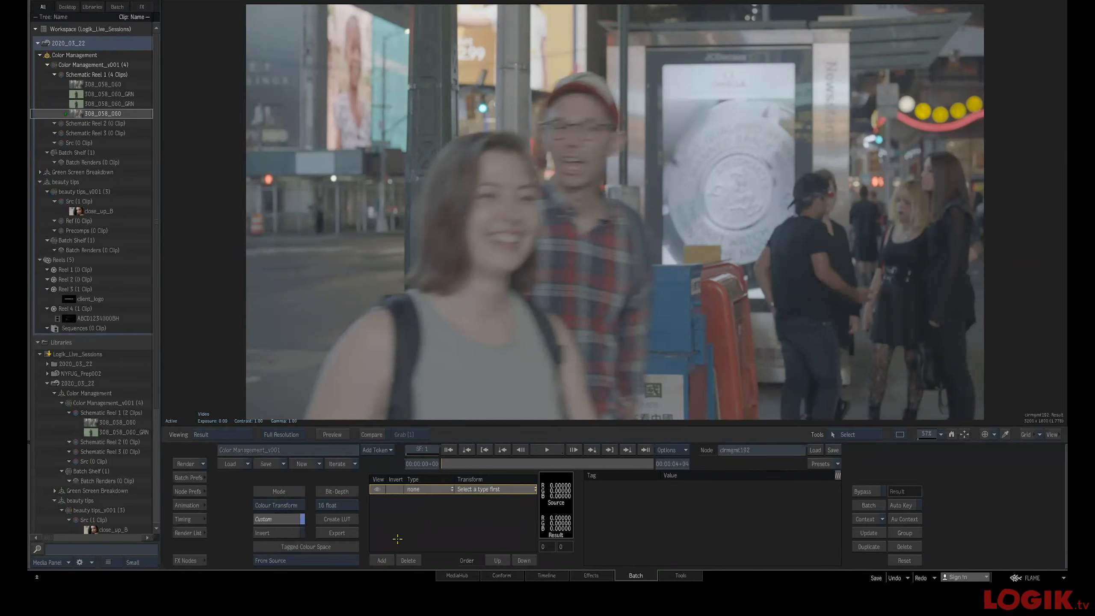
{"action": "left_click", "coordinate": [440, 489]}
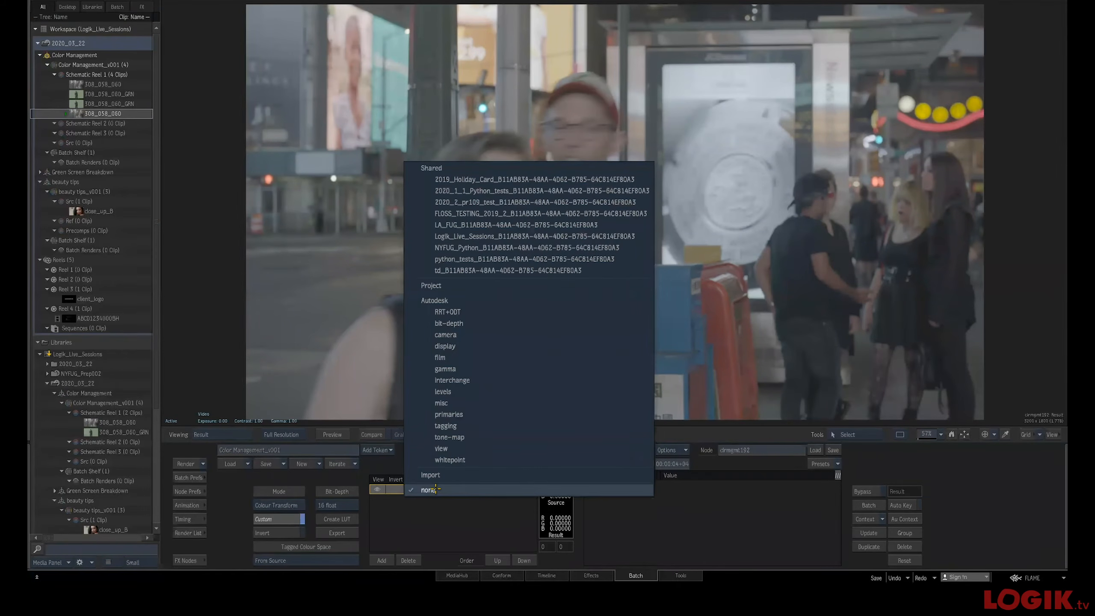
{"action": "left_click", "coordinate": [436, 523]}
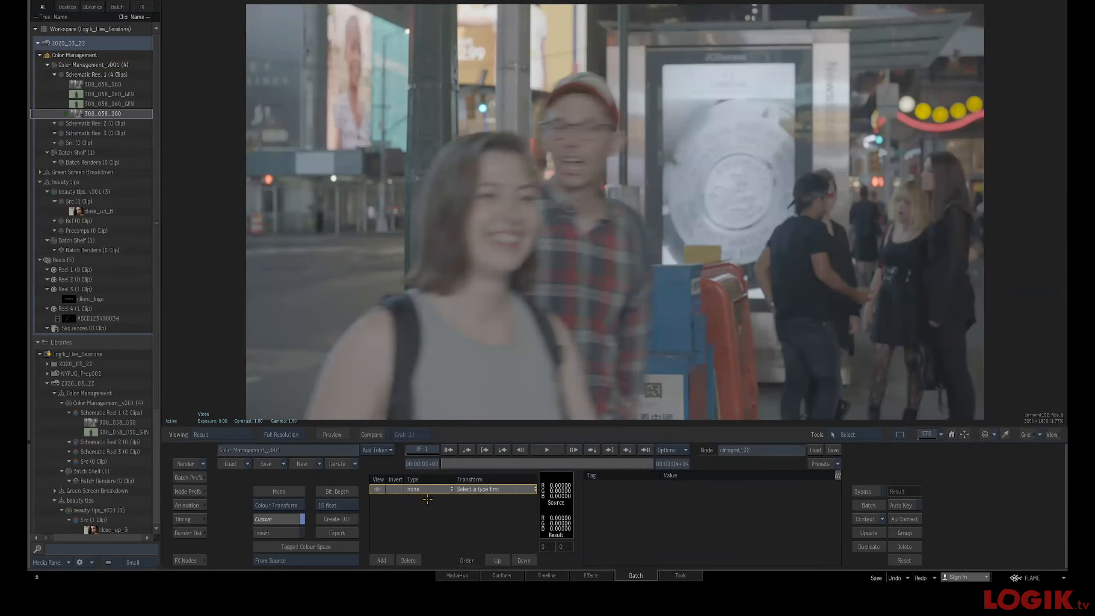
{"action": "left_click", "coordinate": [438, 489]}
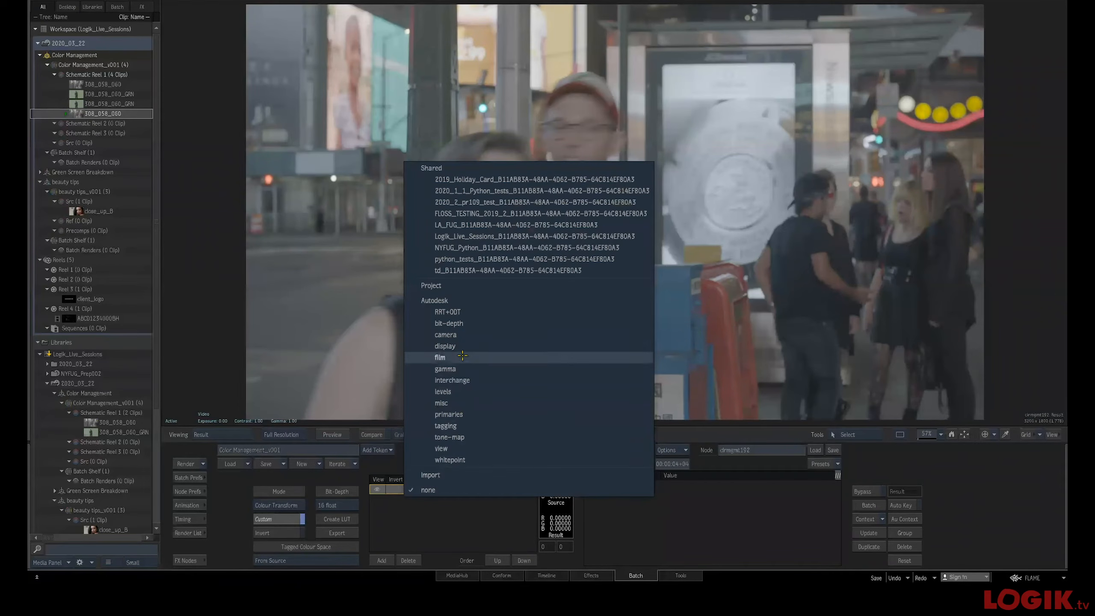
{"action": "left_click", "coordinate": [463, 336]}
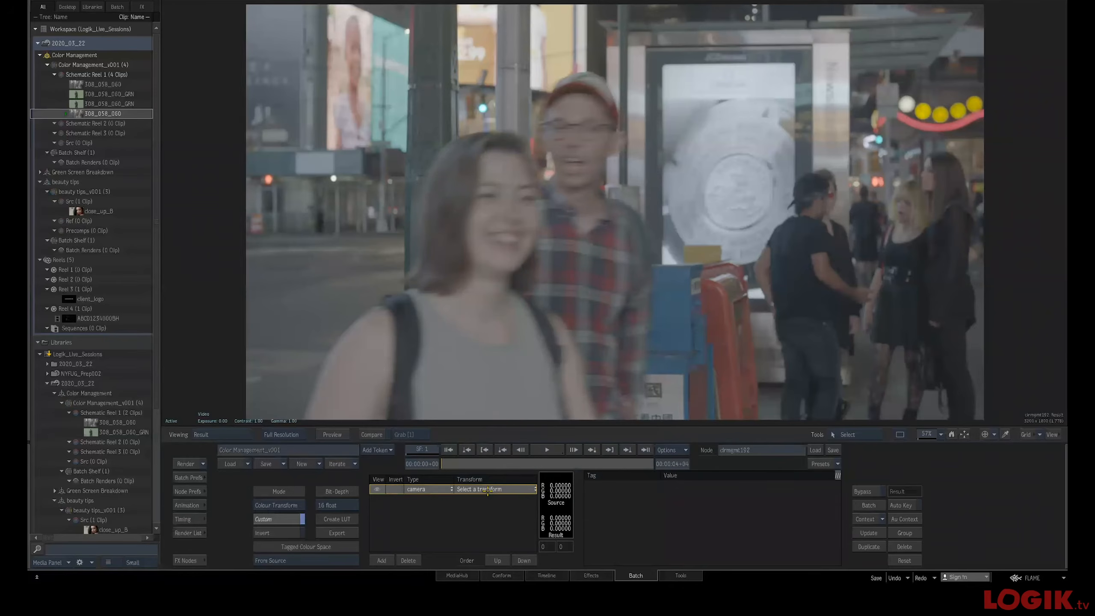
{"action": "left_click", "coordinate": [488, 489]}
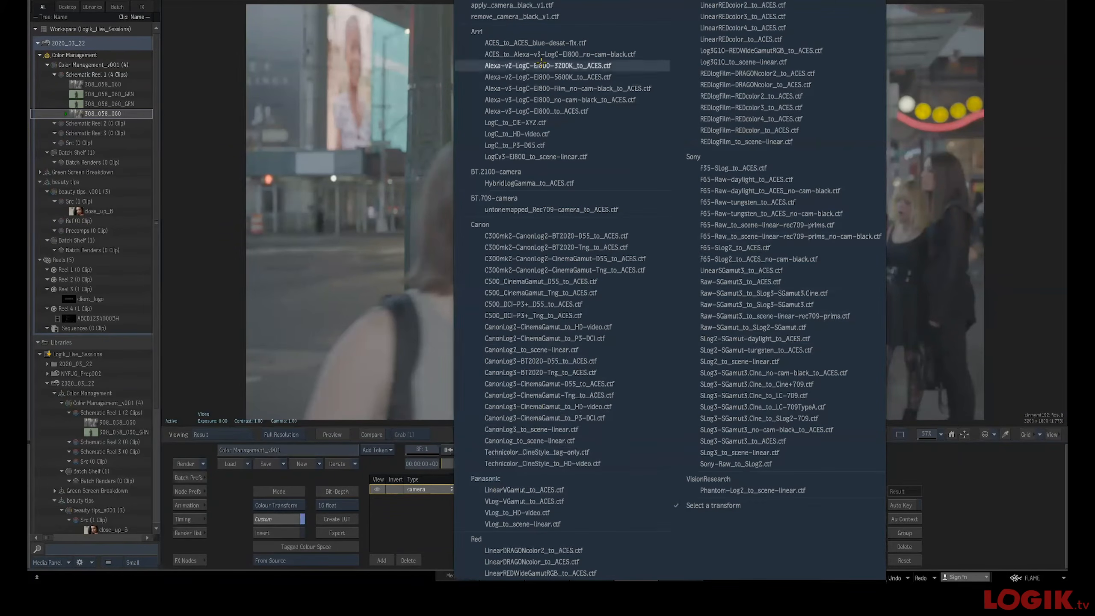
{"action": "left_click", "coordinate": [564, 132]}
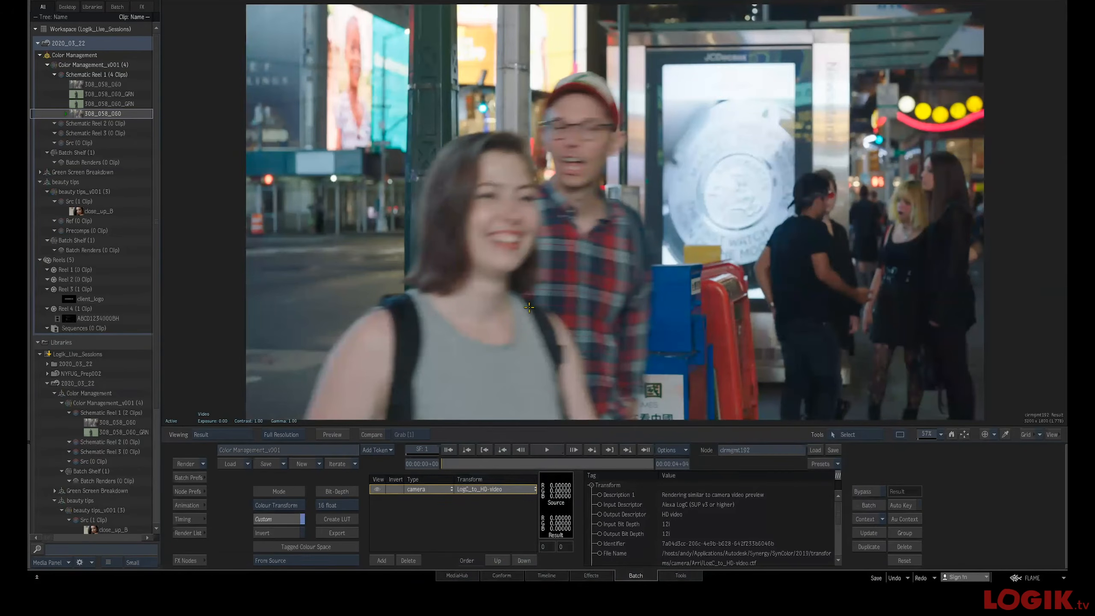
Compare the Colour Mgmt result against the source plate in the viewer
{"action": "key", "text": "F1"}
{"action": "key", "text": "F4"}
{"action": "key", "text": "F1"}
{"action": "key", "text": "F4"}
{"action": "key", "text": "F1"}
{"action": "key", "text": "F4"}
{"action": "key", "text": "F4"}
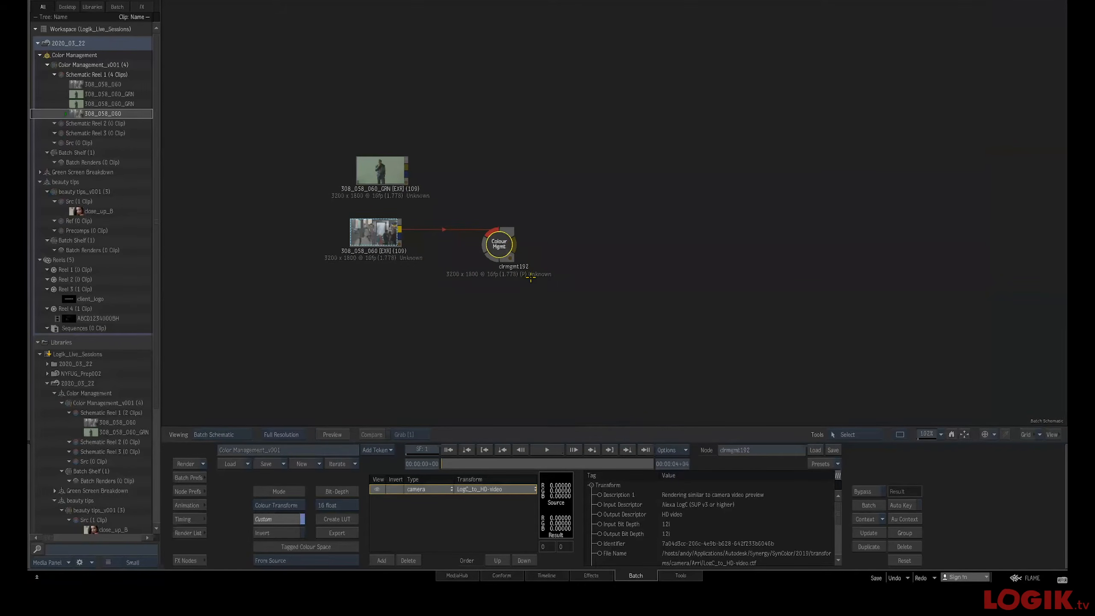
Duplicate the Colour Mgmt node and place the copy beside the original
{"action": "key", "text": "ctrl+d"}
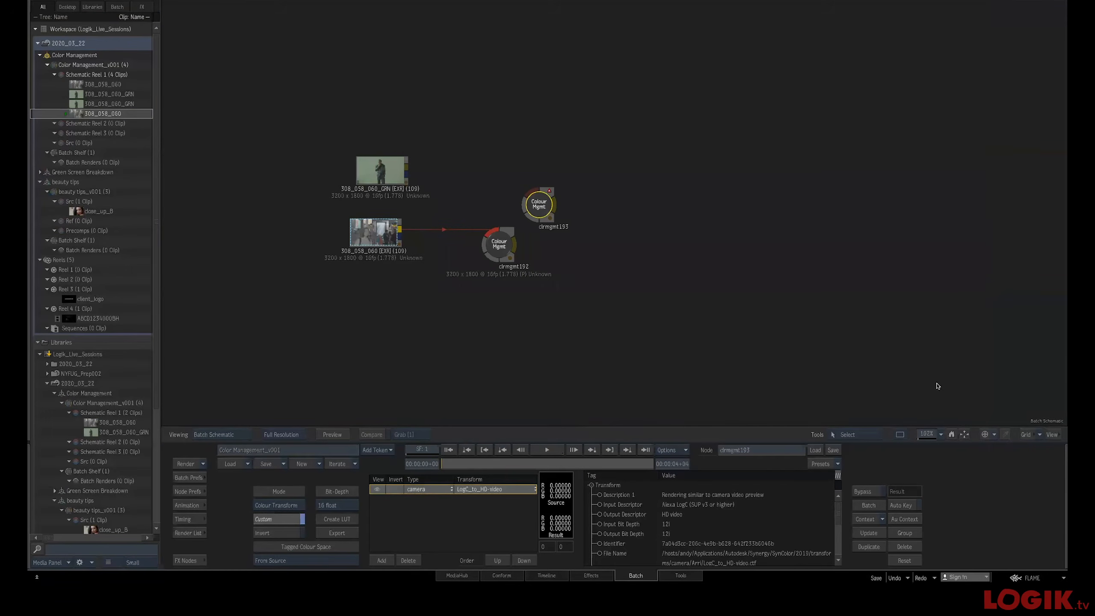
{"action": "left_click_drag", "start_coordinate": [553, 206], "coordinate": [575, 267]}
{"action": "mouse_move", "coordinate": [500, 249]}
{"action": "left_mouse_down"}
{"action": "mouse_move", "coordinate": [468, 246]}
{"action": "mouse_move", "coordinate": [499, 247]}
{"action": "left_mouse_up"}
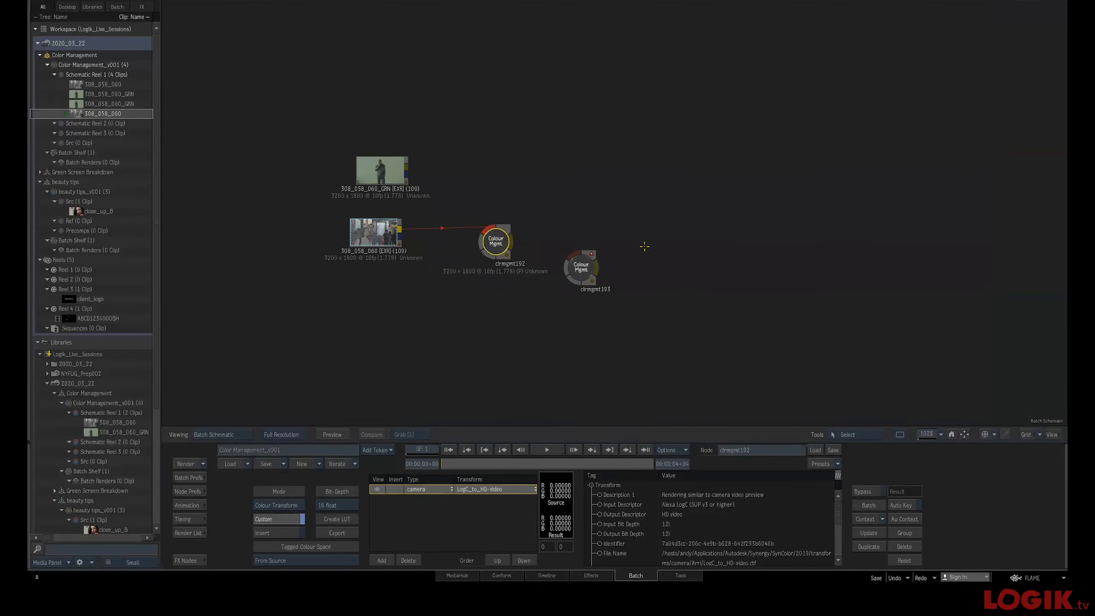
Review the 308_058_060 clip and the first Colour Mgmt node in the viewer
{"action": "left_click_drag", "start_coordinate": [362, 229], "coordinate": [361, 232]}
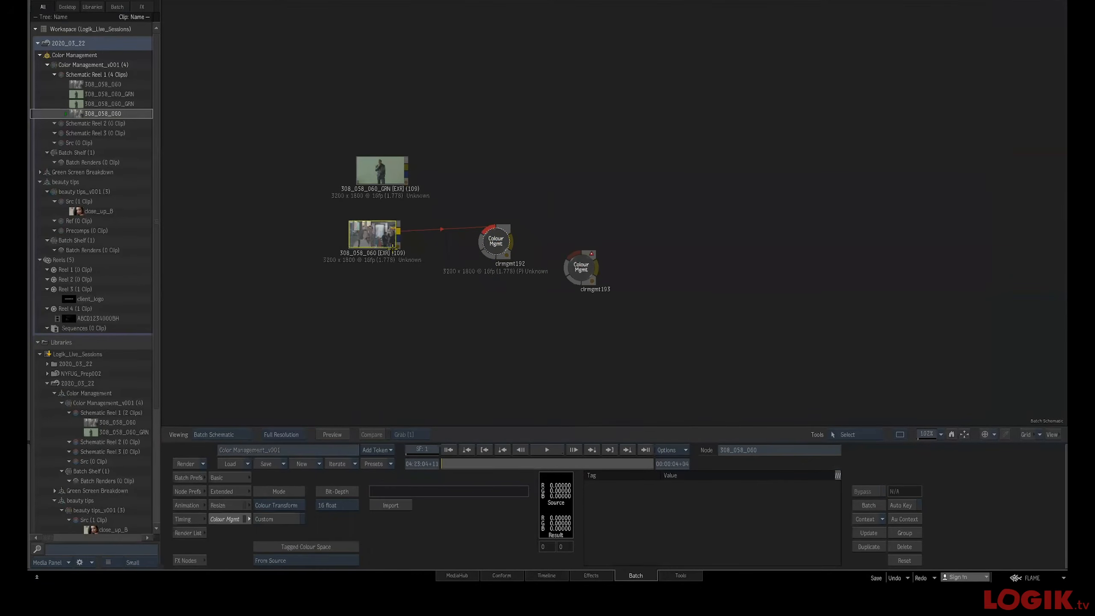
{"action": "key", "text": "F4"}
{"action": "key", "text": "Escape"}
{"action": "left_click", "coordinate": [494, 238]}
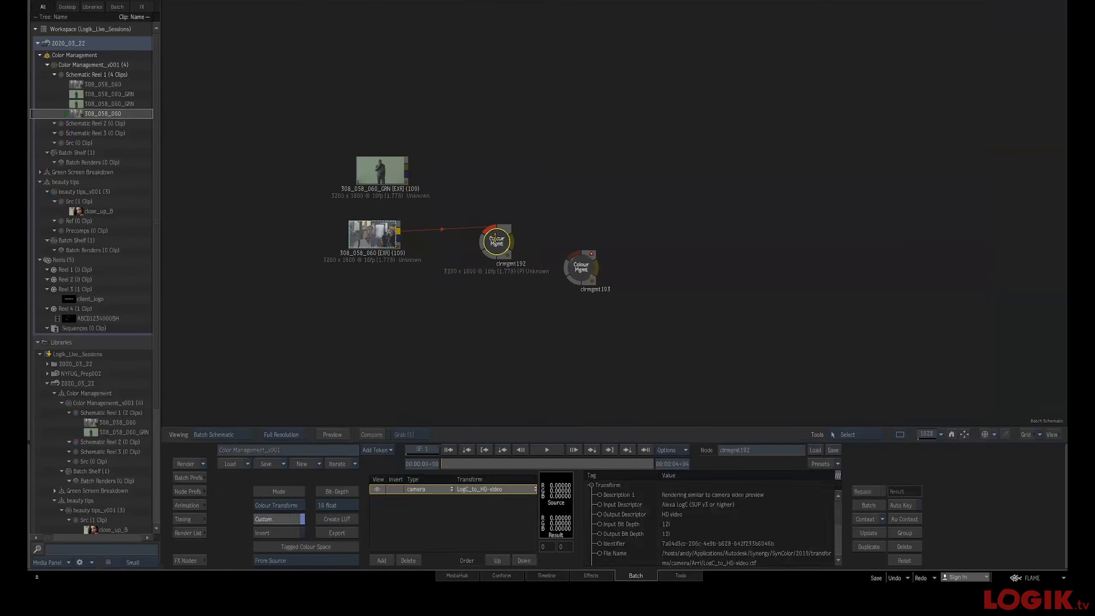
{"action": "key", "text": "F4"}
{"action": "key", "text": "F1"}
{"action": "key", "text": "F4"}
{"action": "key", "text": "Escape"}
Connect the duplicated Colour Mgmt node after the first Colour Mgmt node
{"action": "left_click_drag", "start_coordinate": [576, 267], "coordinate": [497, 569]}
{"action": "left_click_drag", "start_coordinate": [582, 263], "coordinate": [542, 571]}
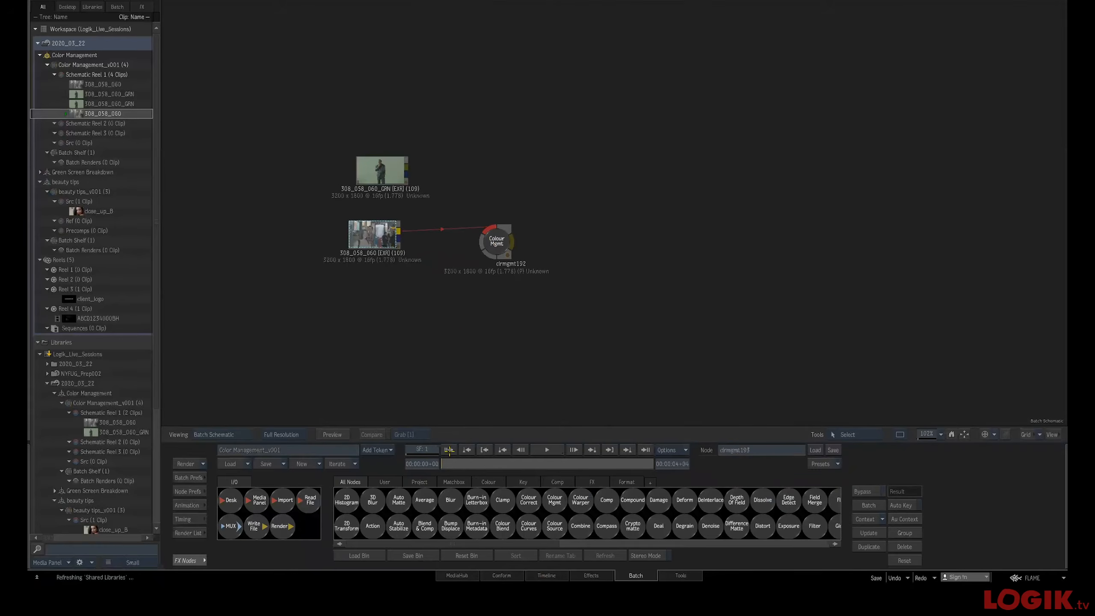
{"action": "left_click_drag", "start_coordinate": [501, 248], "coordinate": [593, 261]}
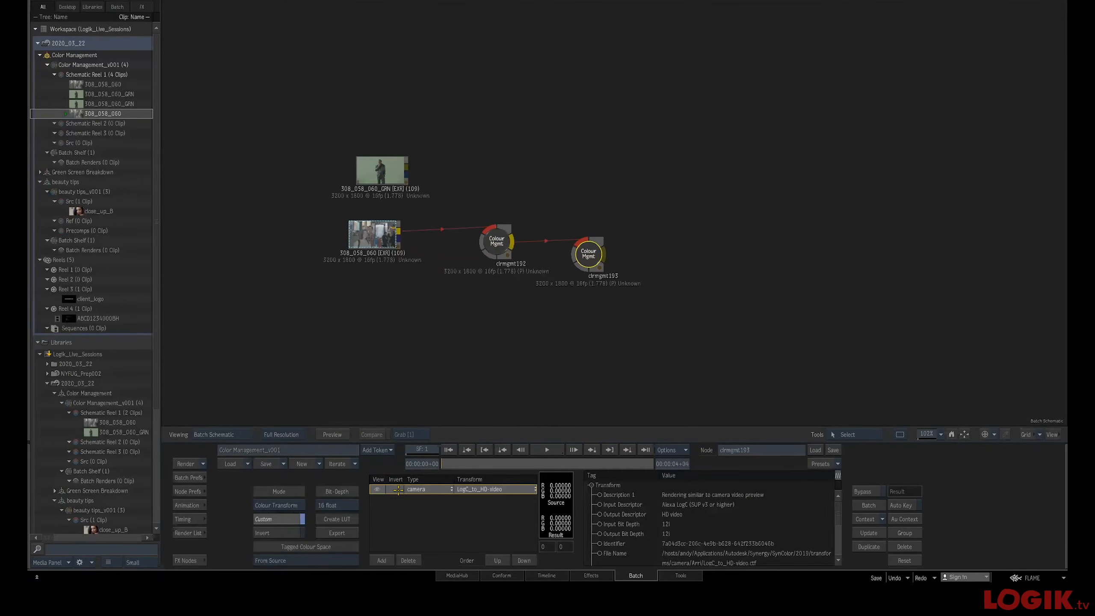
Enable Invert on the duplicated node's LogC_to_HD-video transform and view its result
{"action": "key", "text": "F4"}
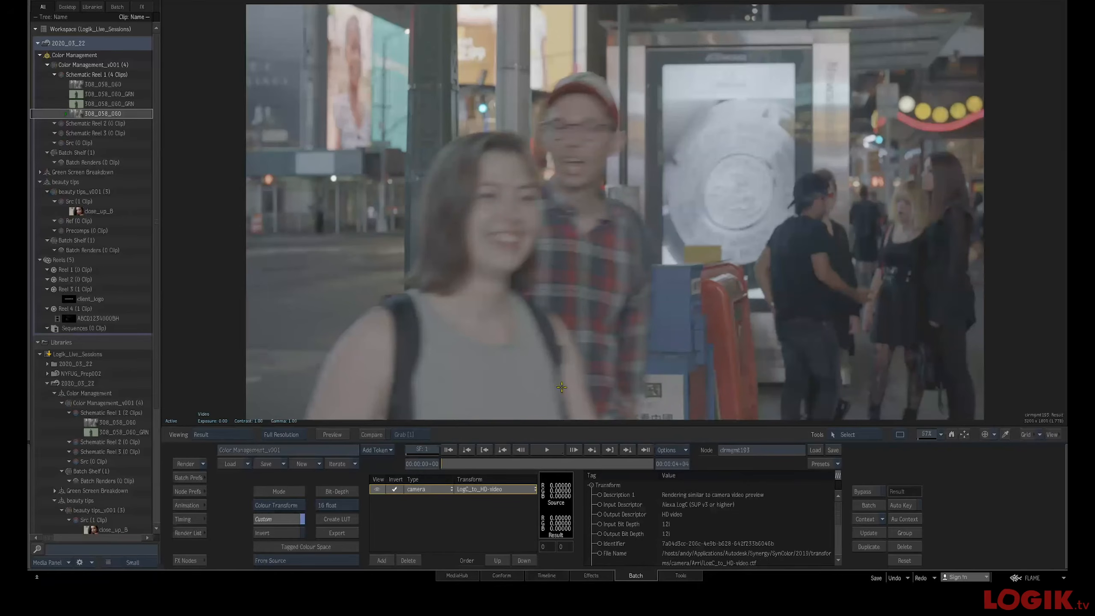
{"action": "left_click_drag", "start_coordinate": [476, 462], "coordinate": [329, 474]}
{"action": "key", "text": "Escape"}
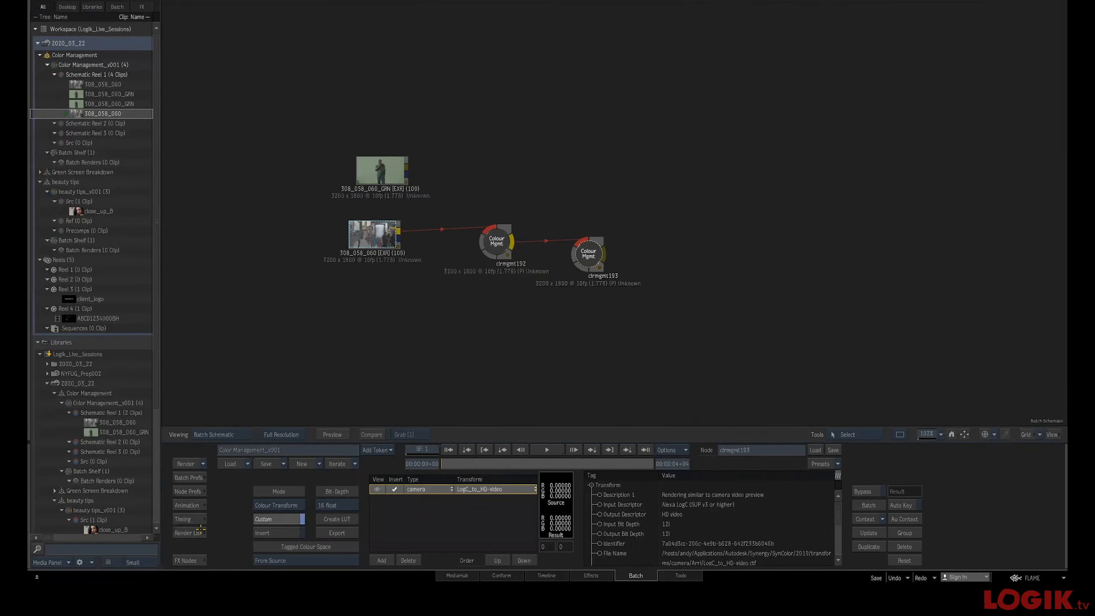
Add a Difference Matte node comparing the original clip with the inverted round-trip and view its matte
{"action": "left_click", "coordinate": [195, 559]}
{"action": "left_click_drag", "start_coordinate": [664, 526], "coordinate": [701, 196]}
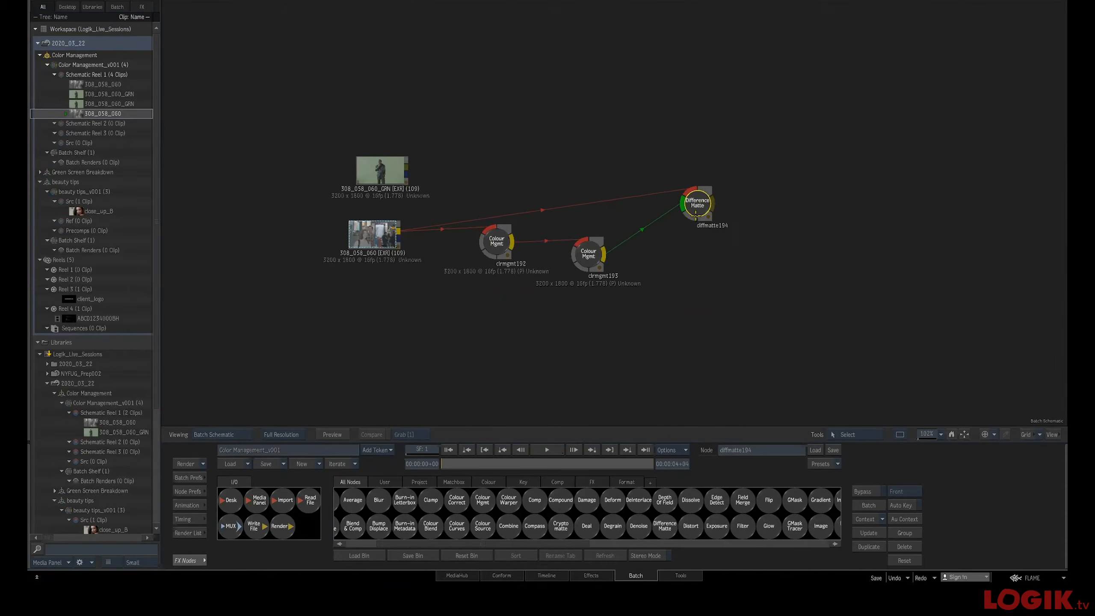
{"action": "double_click", "coordinate": [693, 222]}
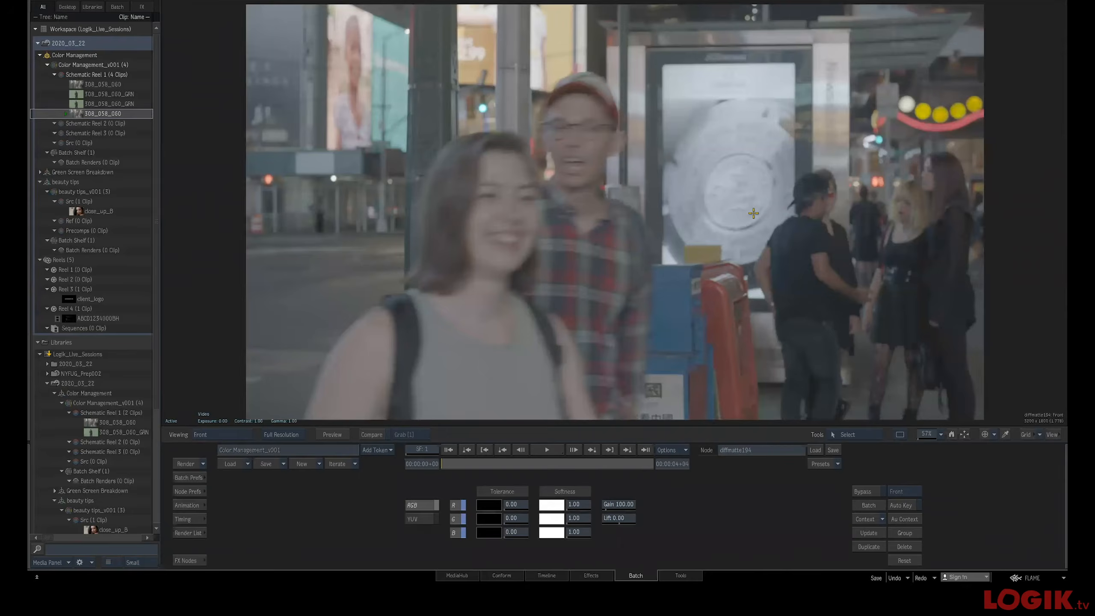
{"action": "key", "text": "F4"}
{"action": "left_click_drag", "start_coordinate": [758, 240], "coordinate": [609, 250]}
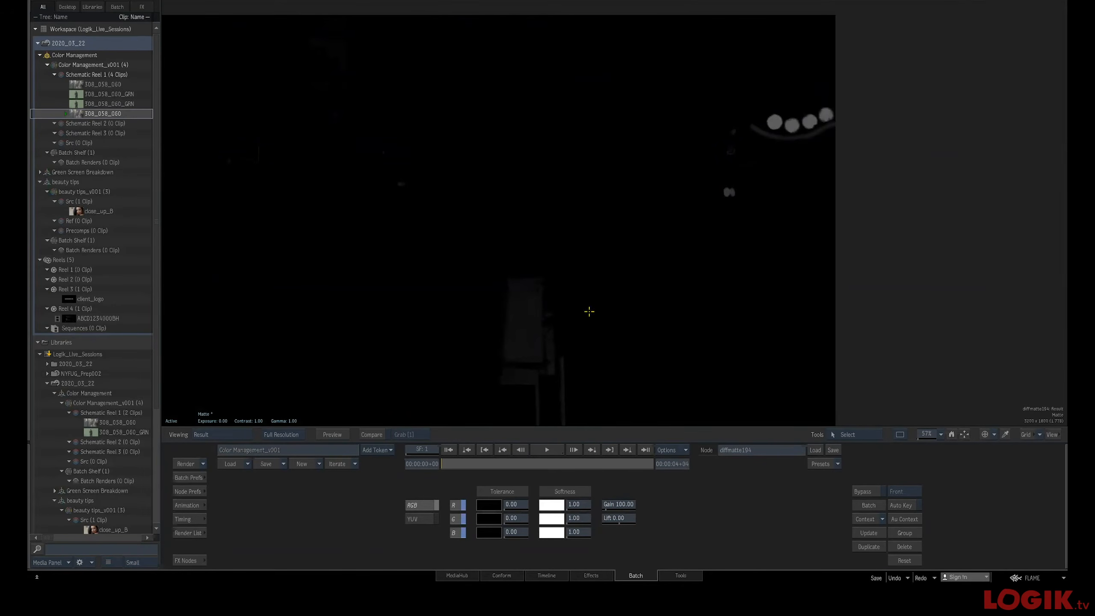
{"action": "key", "text": "F1"}
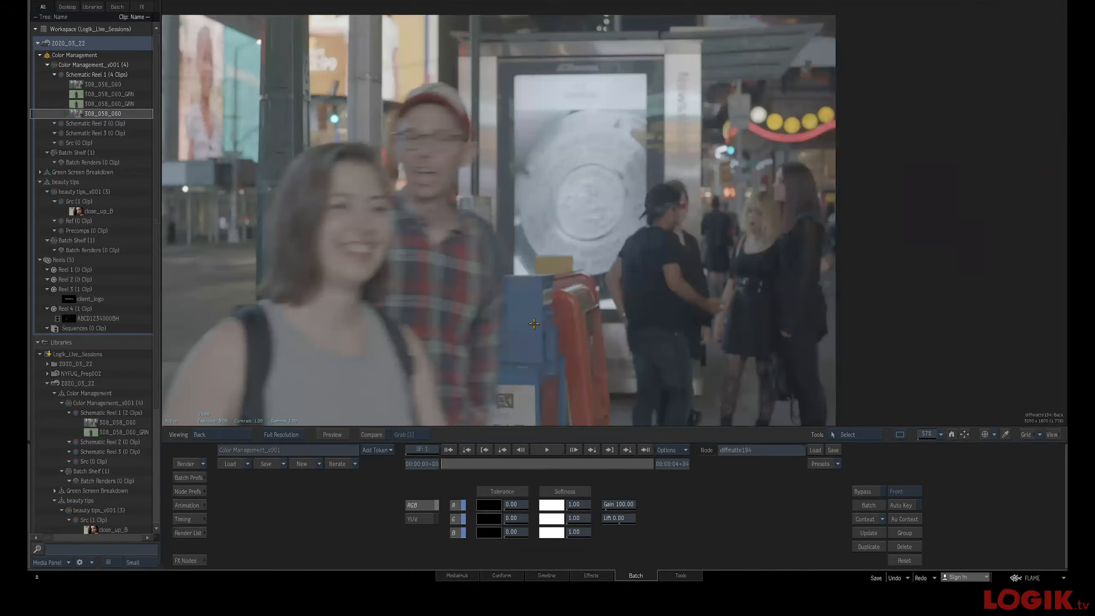
{"action": "key", "text": "Escape"}
Rearrange the clip, Colour Mgmt and Difference Matte nodes in the schematic
{"action": "left_click_drag", "start_coordinate": [511, 320], "coordinate": [705, 336]}
{"action": "left_click_drag", "start_coordinate": [579, 264], "coordinate": [476, 253]}
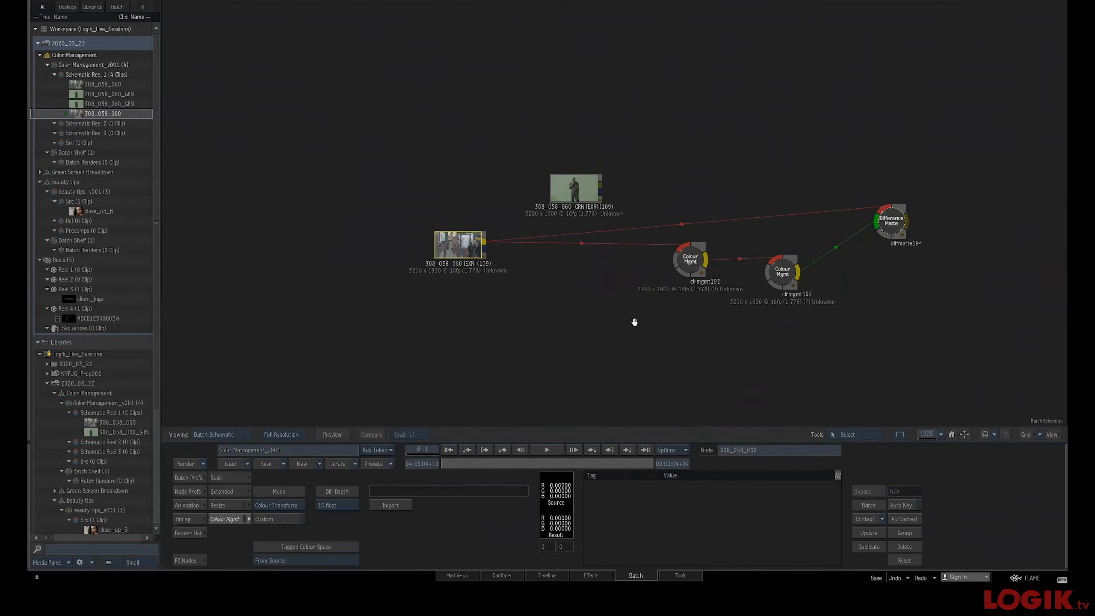
{"action": "left_click_drag", "start_coordinate": [634, 320], "coordinate": [490, 320]}
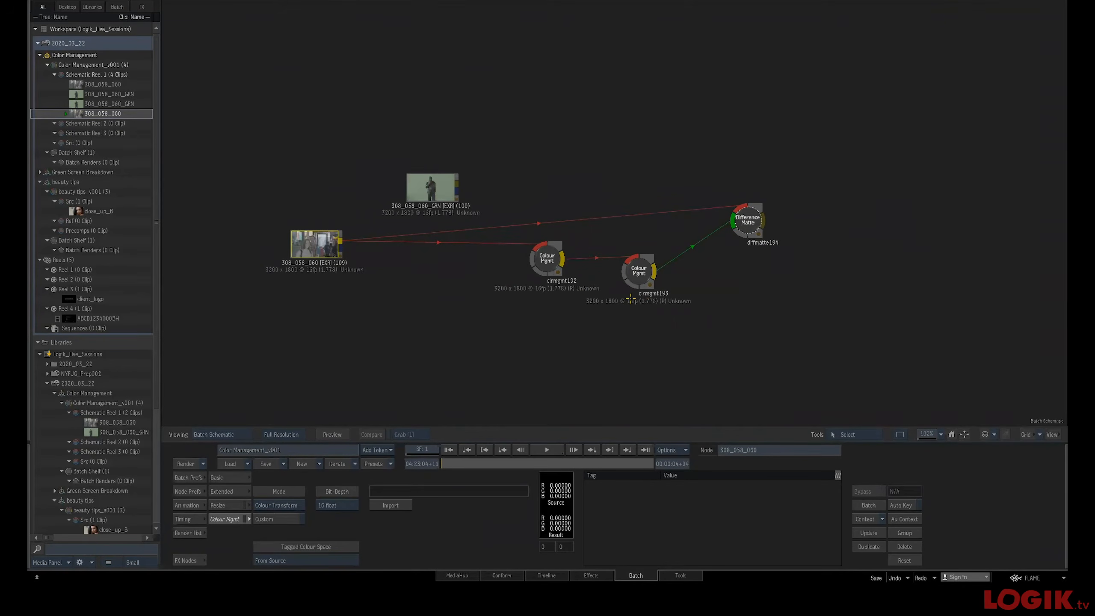
{"action": "left_click_drag", "start_coordinate": [549, 260], "coordinate": [509, 274]}
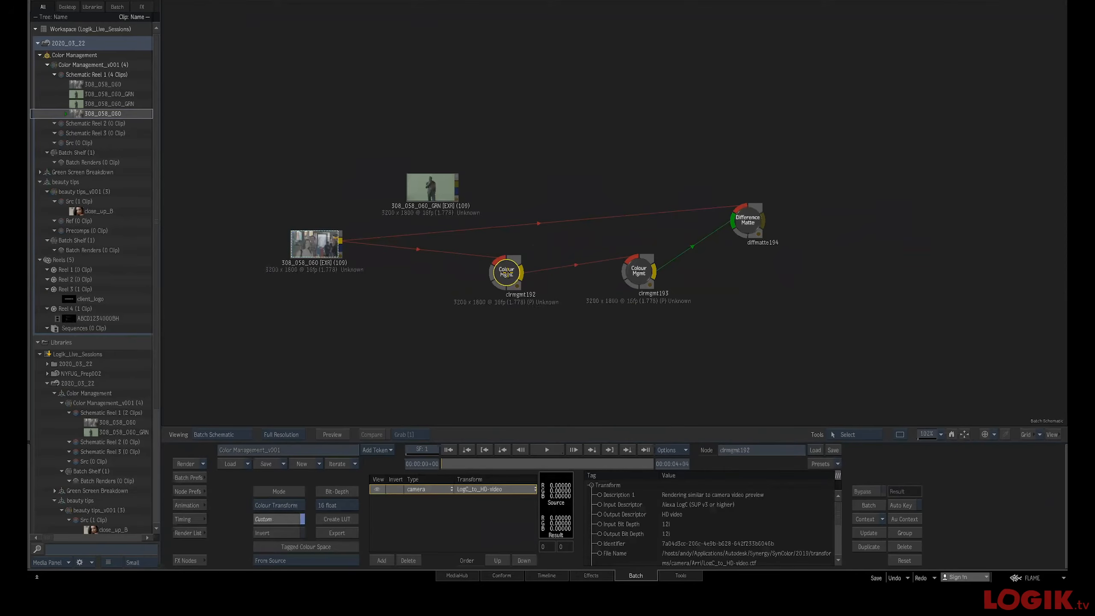
{"action": "left_click_drag", "start_coordinate": [633, 271], "coordinate": [635, 286]}
{"action": "left_click_drag", "start_coordinate": [747, 221], "coordinate": [755, 242]}
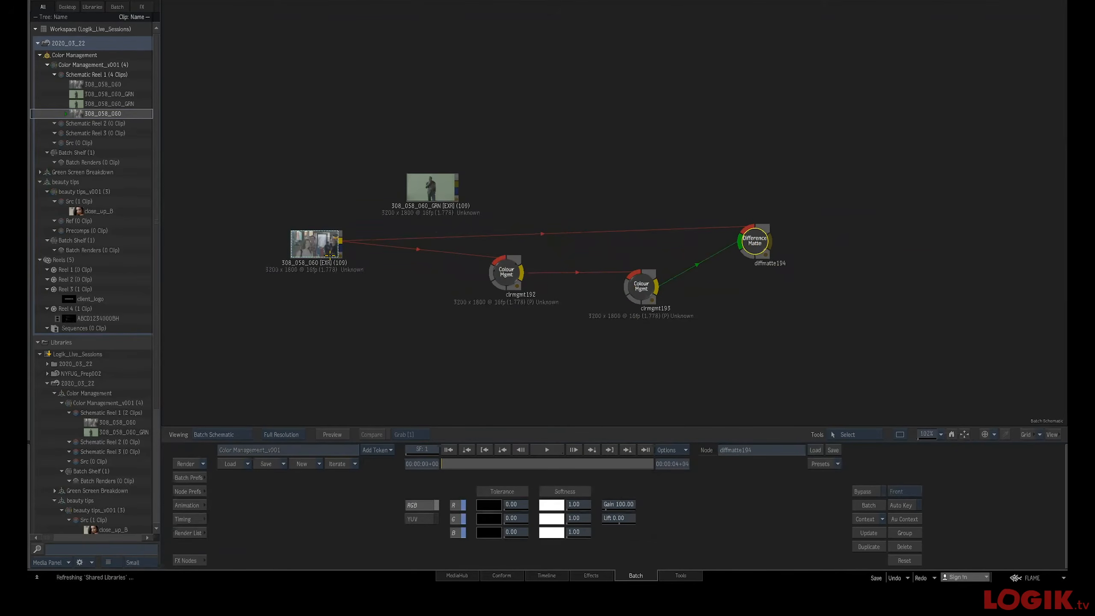
Select and delete both Colour Mgmt nodes and the Difference Matte node
{"action": "left_click", "coordinate": [319, 245]}
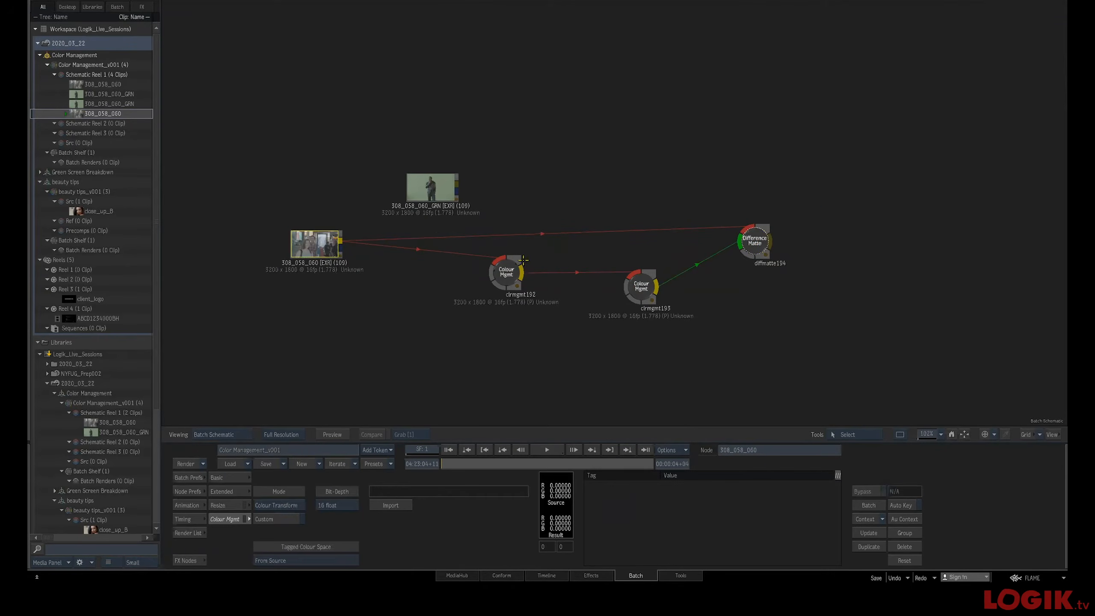
{"action": "left_click_drag", "start_coordinate": [811, 211], "coordinate": [505, 337]}
{"action": "key", "text": "Delete"}
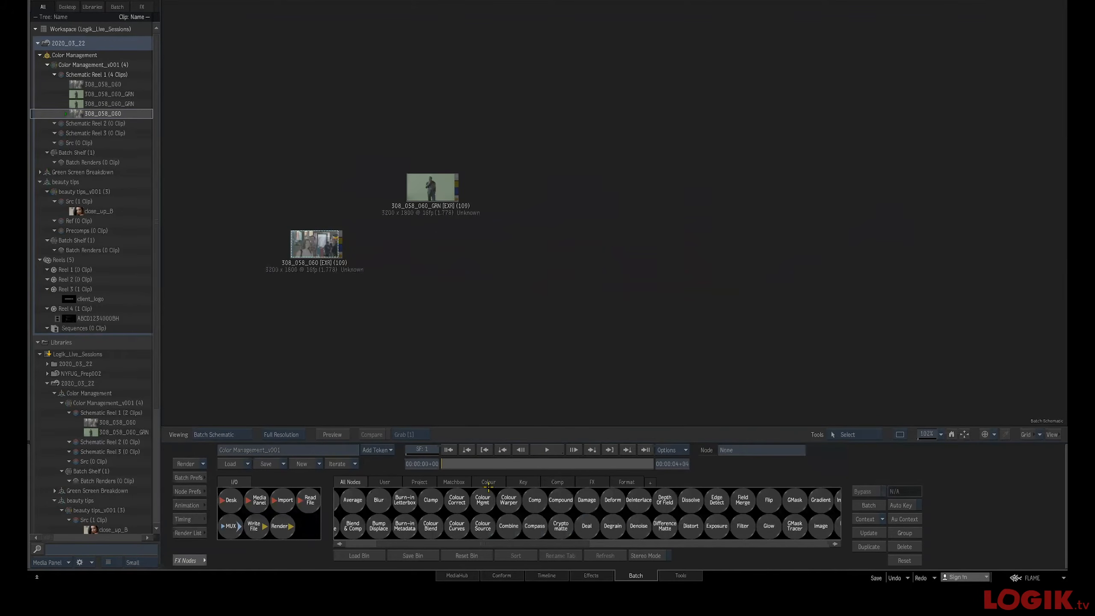
Add a fresh Colour Mgmt node after the 308_058_060 clip and preview its result
{"action": "scroll", "coordinate": [508, 502], "scroll_direction": "left", "scroll_amount": 2}
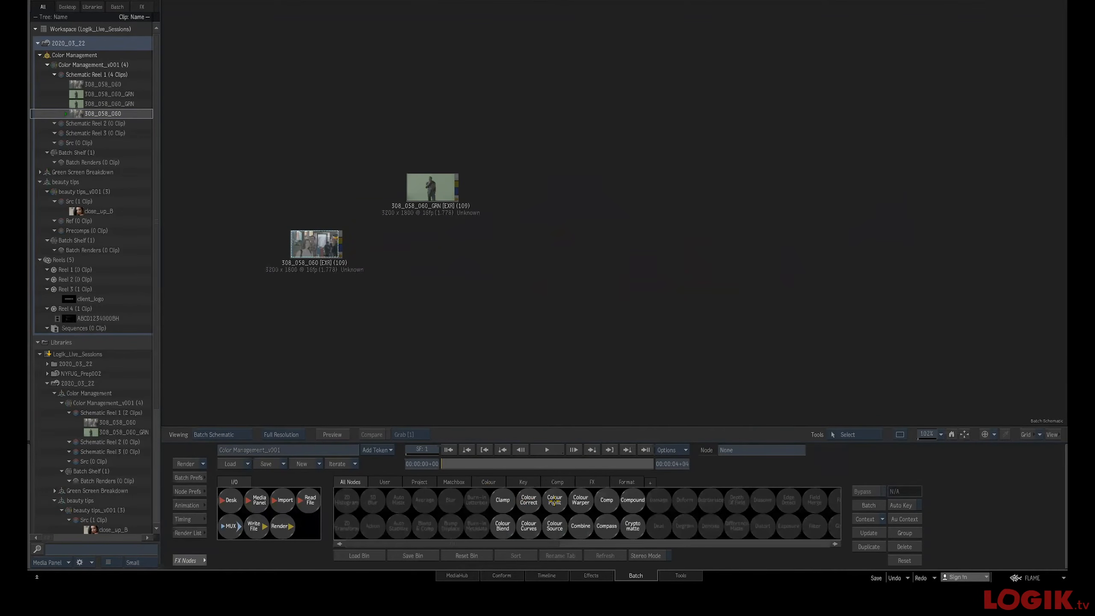
{"action": "left_click_drag", "start_coordinate": [552, 495], "coordinate": [414, 260]}
{"action": "left_click", "coordinate": [424, 262]}
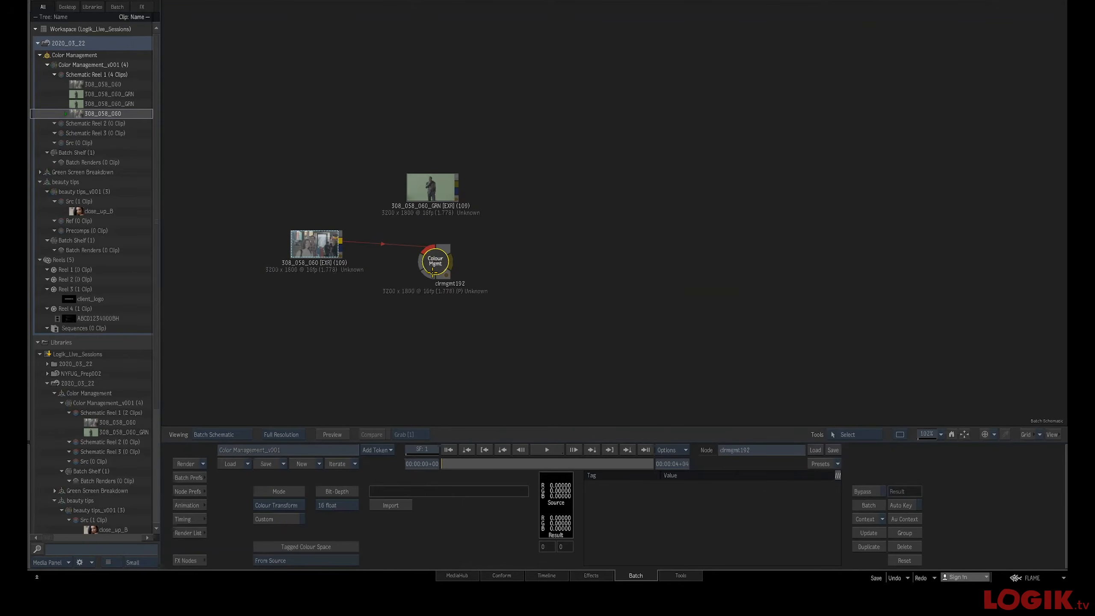
{"action": "key", "text": "F4"}
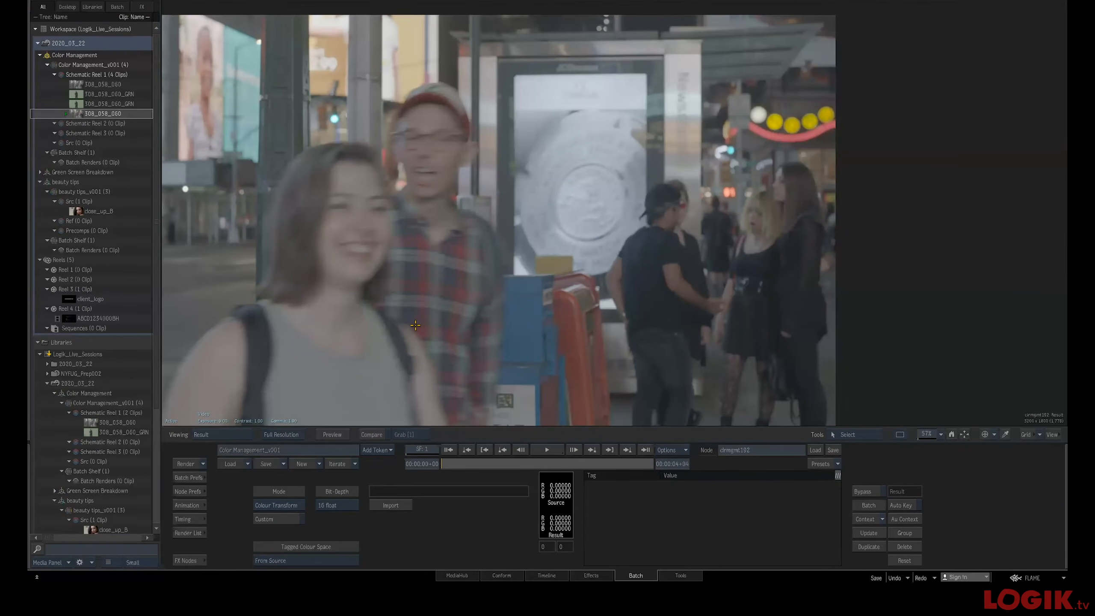
{"action": "key", "text": "F4"}
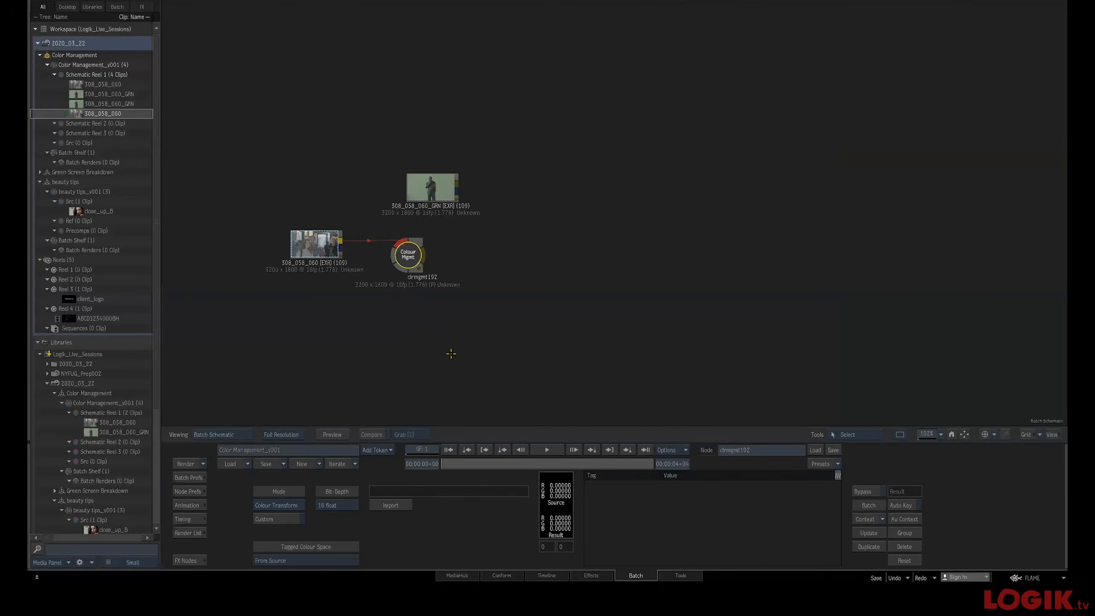
Move the 308_058_060 clip node and the new Colour Mgmt node closer together in the schematic
{"action": "left_click", "coordinate": [316, 247]}
{"action": "left_click_drag", "start_coordinate": [315, 247], "coordinate": [310, 252]}
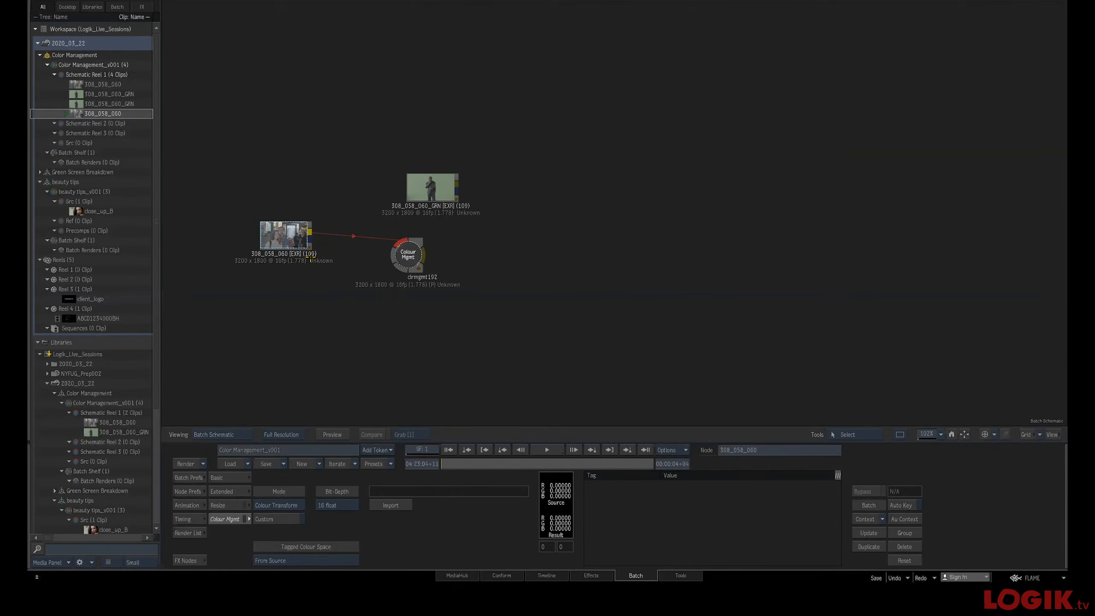
{"action": "left_click_drag", "start_coordinate": [405, 257], "coordinate": [374, 254]}
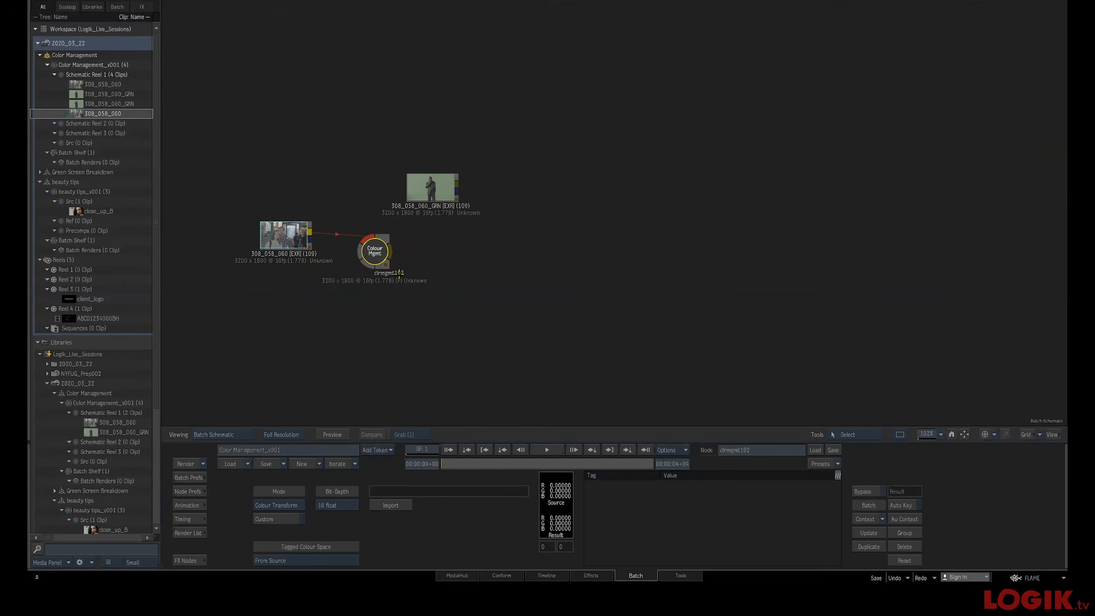
Set the Colour Mgmt node to Tag Only mode with the tagged colour space LogC (v3-EI800) / AlexaWideGamut
{"action": "key", "text": "F4"}
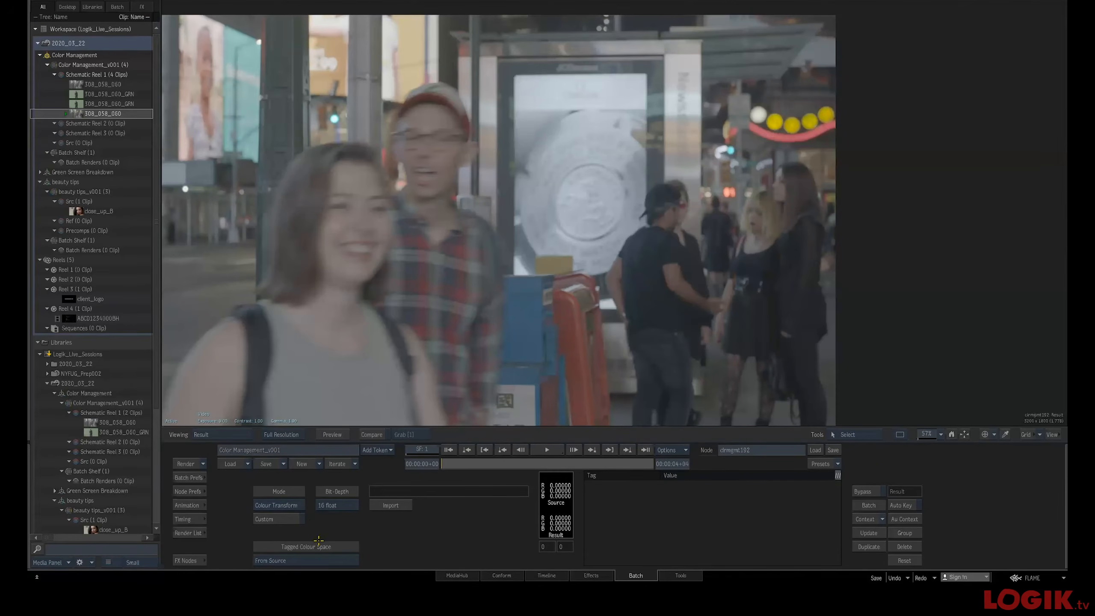
{"action": "left_click", "coordinate": [276, 505]}
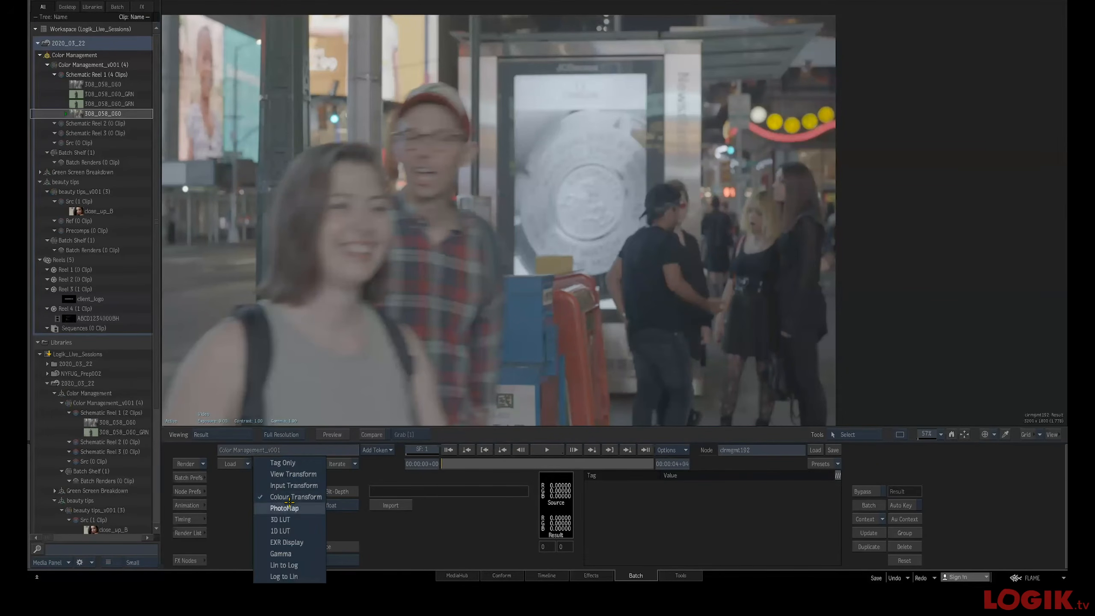
{"action": "left_click", "coordinate": [307, 462]}
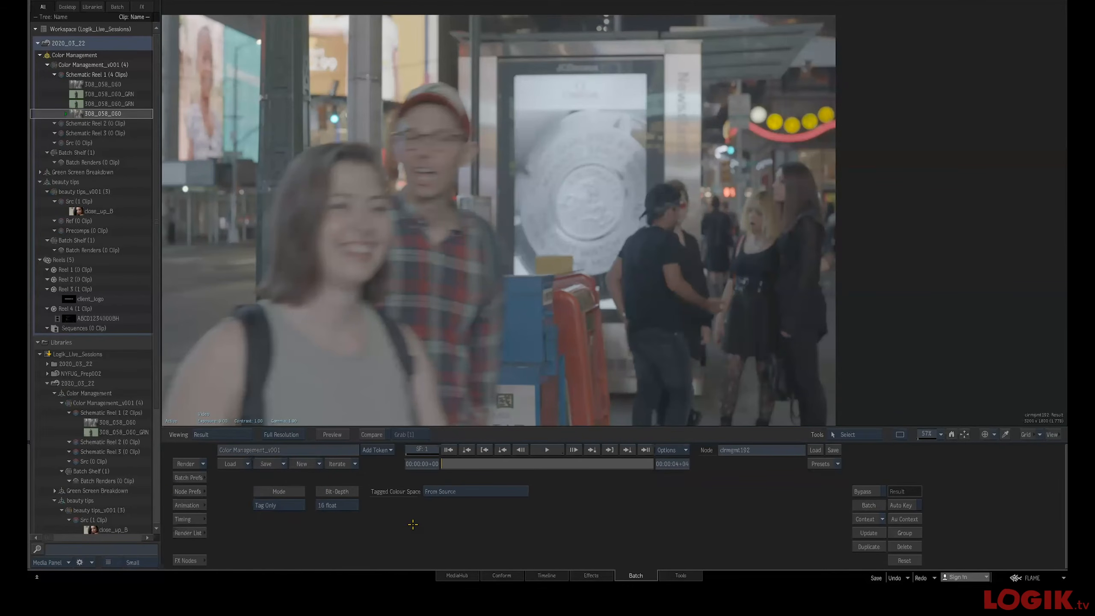
{"action": "left_click", "coordinate": [496, 494]}
{"action": "mouse_move", "coordinate": [474, 478]}
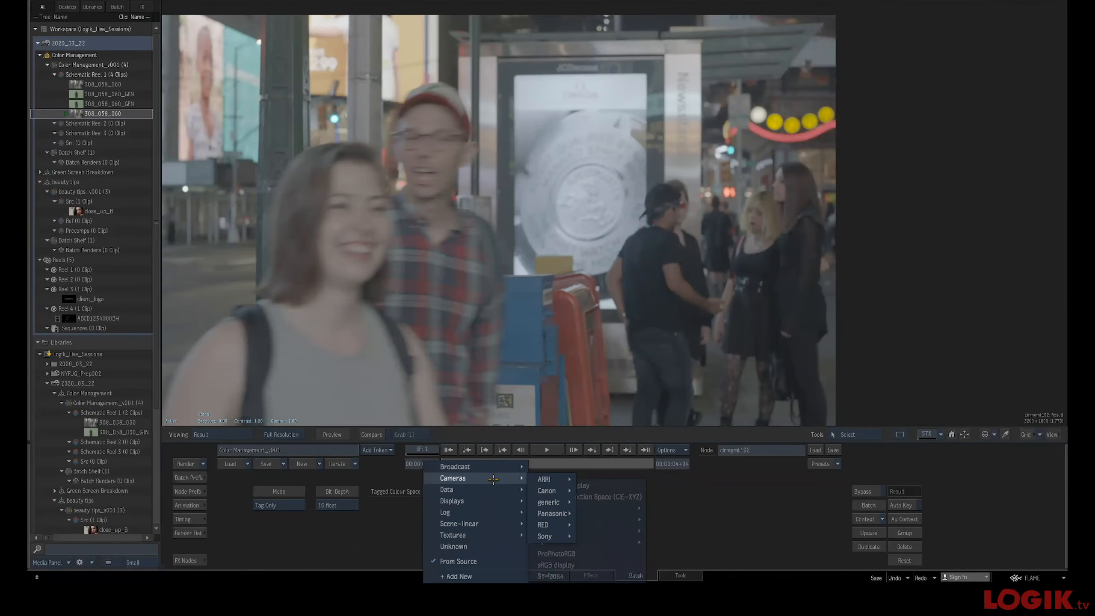
{"action": "mouse_move", "coordinate": [549, 477]}
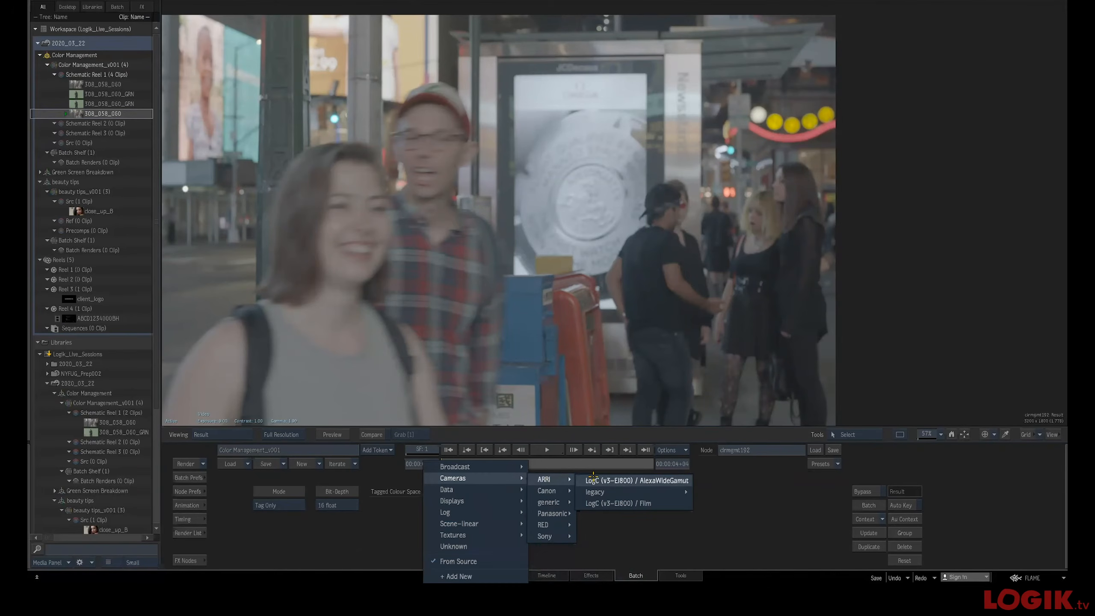
{"action": "left_click", "coordinate": [619, 480]}
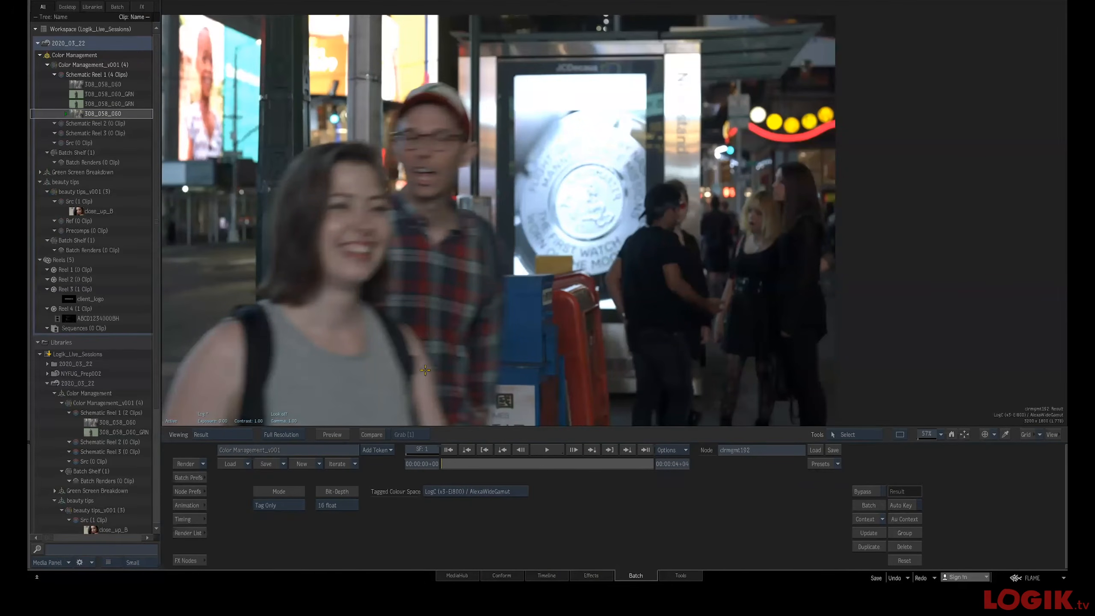
Switch back and forth between viewer layouts to compare the tagged result image
{"action": "key", "text": "F1"}
{"action": "key", "text": "F4"}
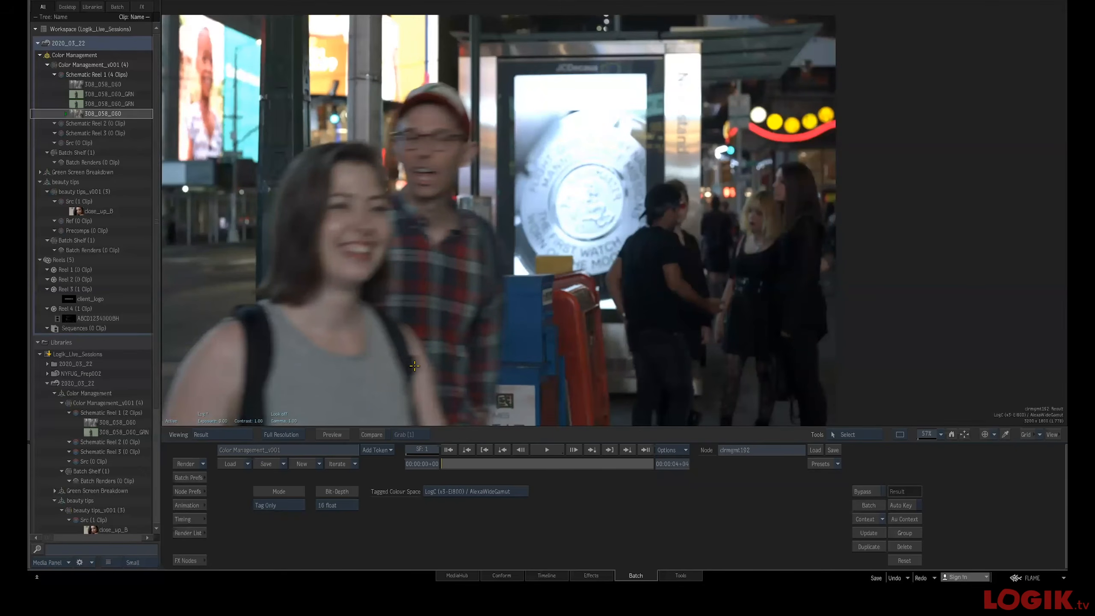
{"action": "key", "text": "F1"}
{"action": "key", "text": "F4"}
{"action": "key", "text": "F1"}
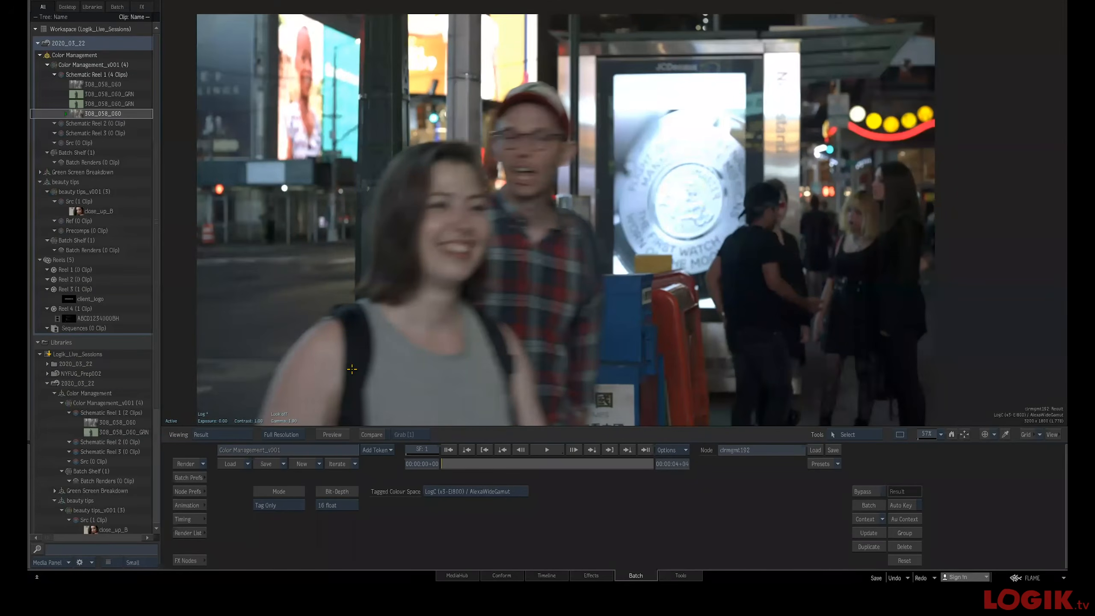
{"action": "key", "text": "F4"}
Open the Colour Management page of the Flame preferences
{"action": "left_click", "coordinate": [1041, 577]}
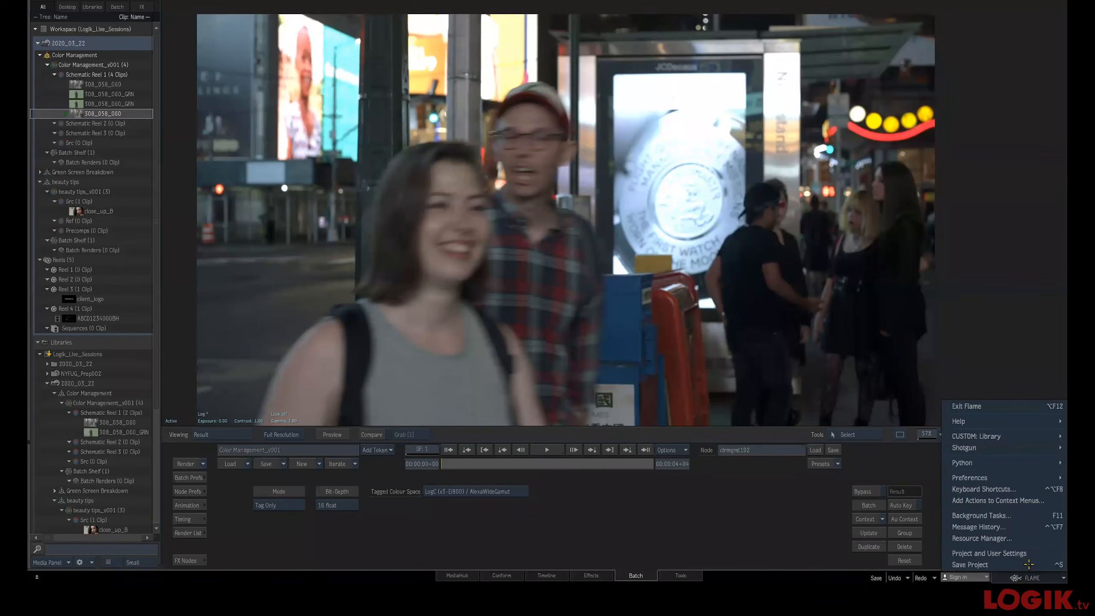
{"action": "mouse_move", "coordinate": [1000, 476]}
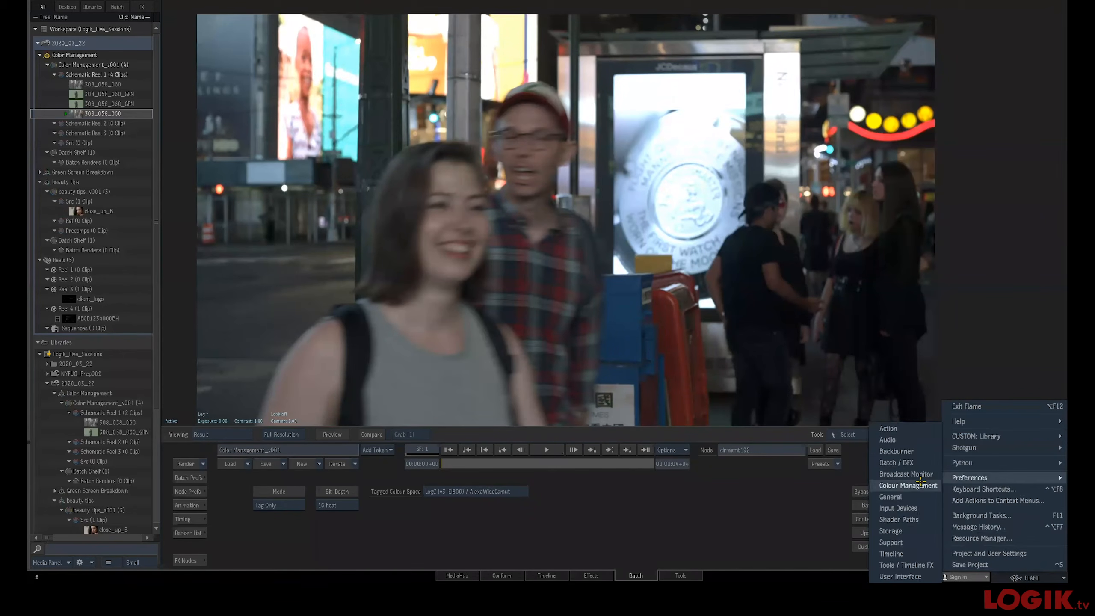
{"action": "left_click", "coordinate": [906, 484]}
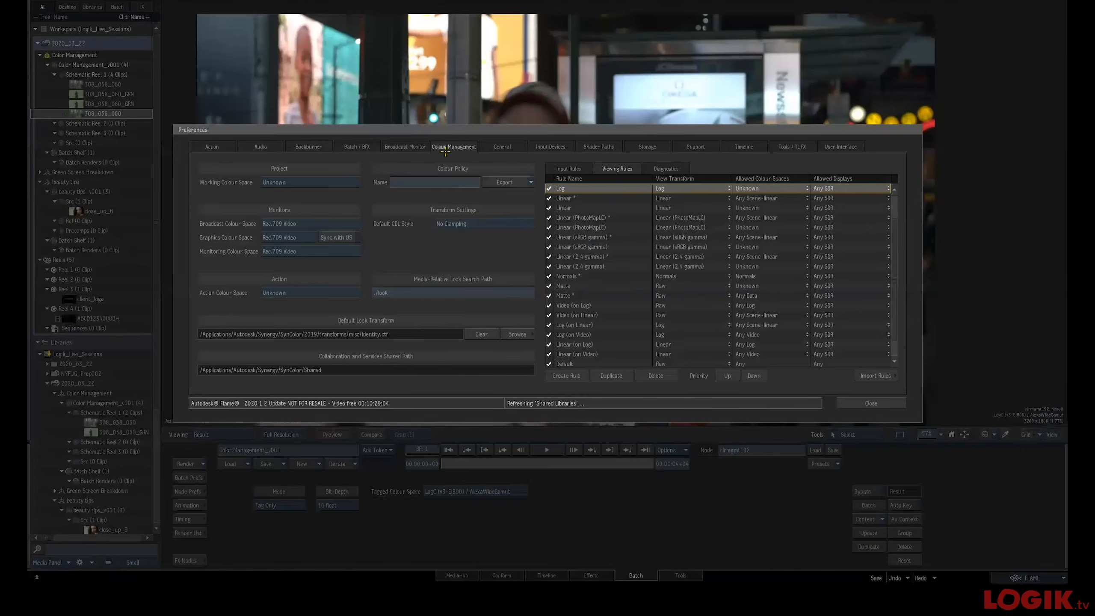
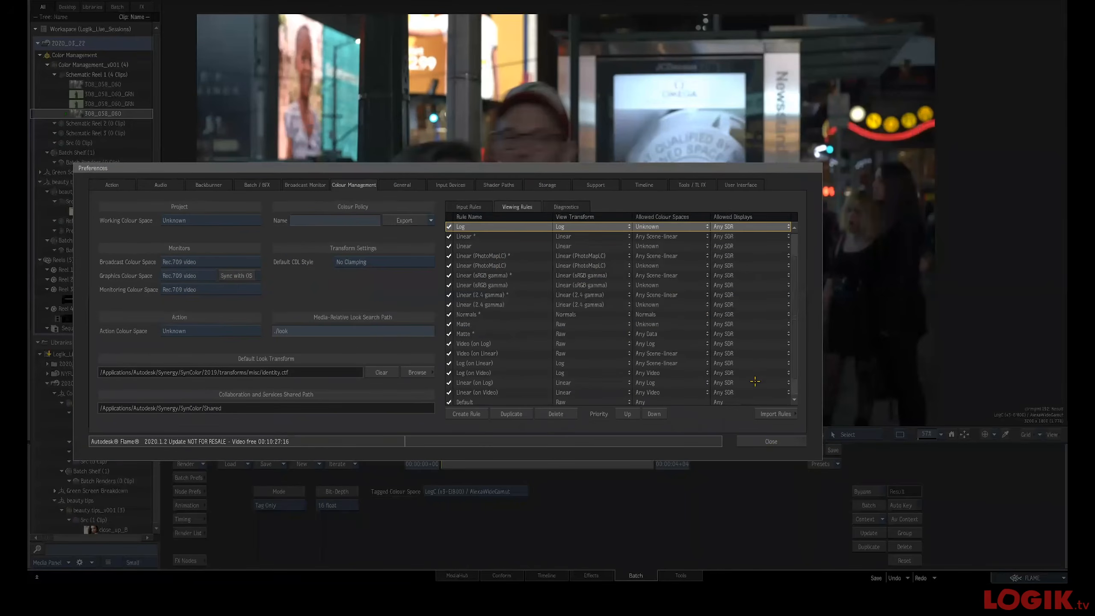
Close the preferences and toggle the viewer's display transform on and off to compare the tagged image, then return to the schematic
{"action": "left_click", "coordinate": [770, 441]}
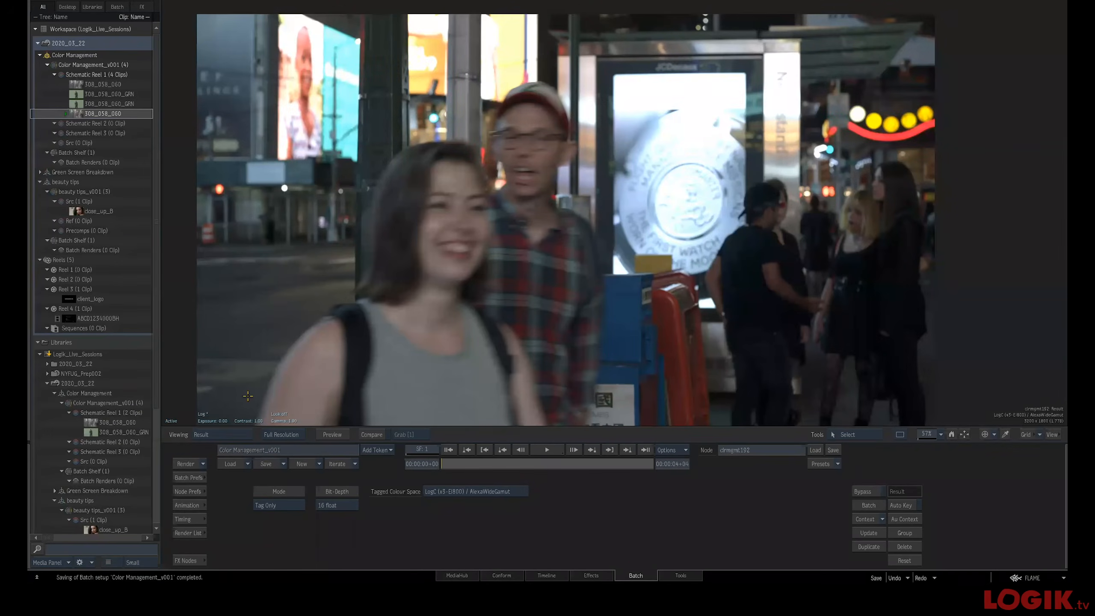
{"action": "left_click", "coordinate": [171, 422]}
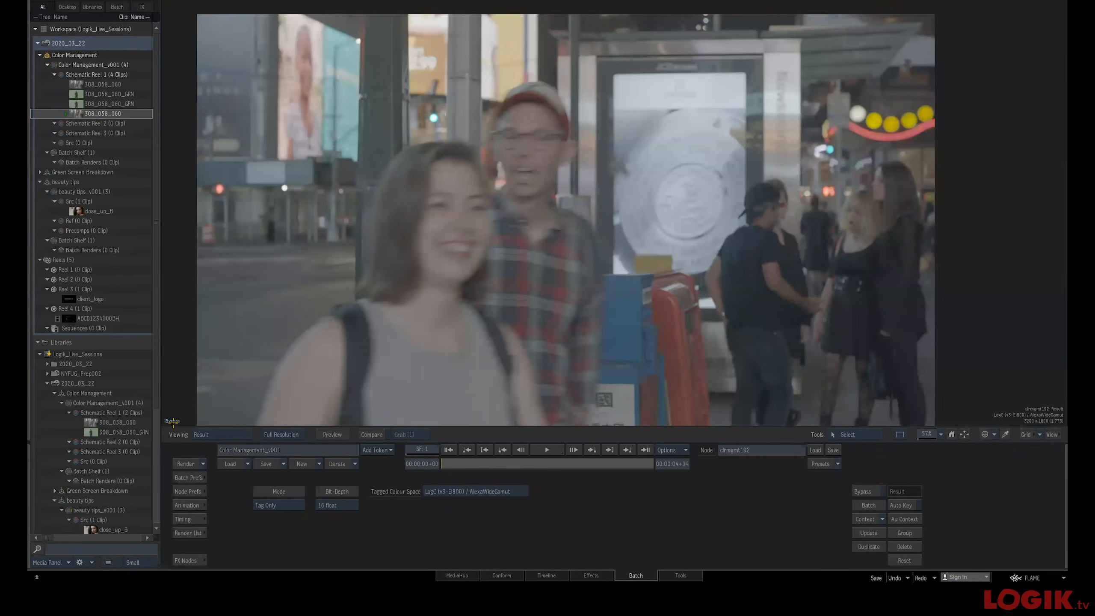
{"action": "left_click", "coordinate": [172, 420]}
{"action": "left_click", "coordinate": [173, 421]}
{"action": "left_click", "coordinate": [172, 421]}
{"action": "left_click", "coordinate": [173, 420]}
{"action": "left_click", "coordinate": [173, 419]}
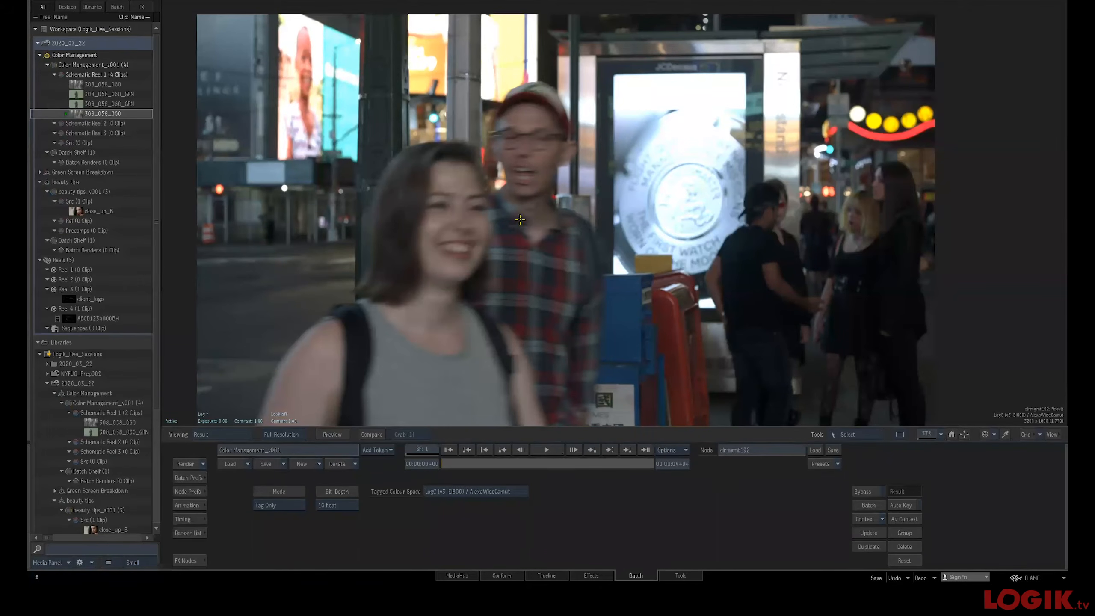
{"action": "key", "text": "F1"}
{"action": "key", "text": "F4"}
{"action": "key", "text": "F1"}
{"action": "key", "text": "F4"}
{"action": "key", "text": "grave"}
{"action": "left_click_drag", "start_coordinate": [380, 253], "coordinate": [397, 276]}
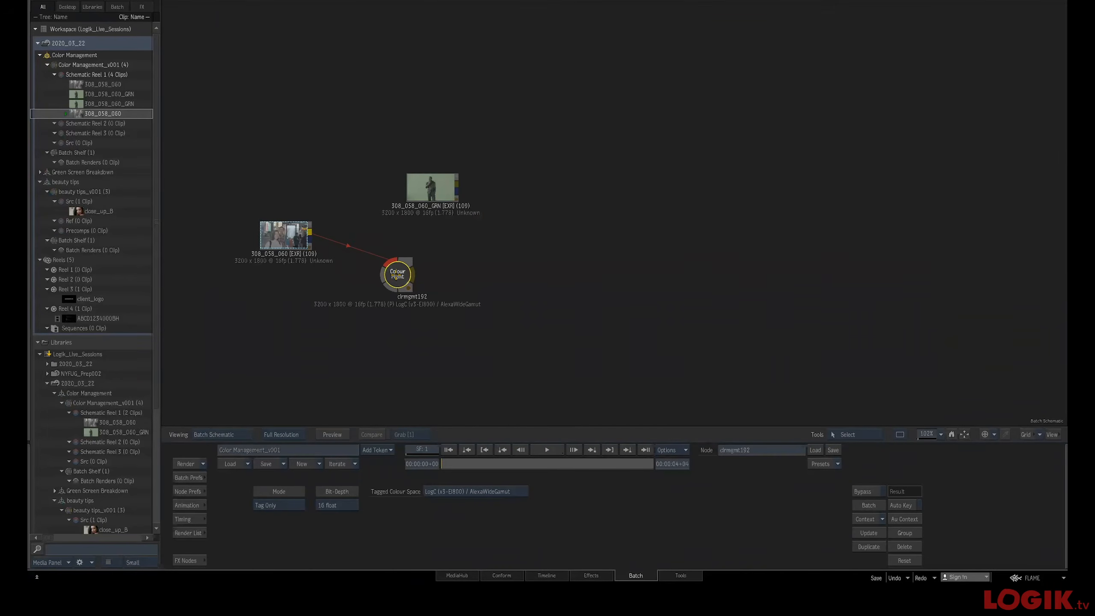
Reopen the Colour Management preferences and create a new viewing rule named AlexaLogC to Video
{"action": "mouse_move", "coordinate": [1063, 520]}
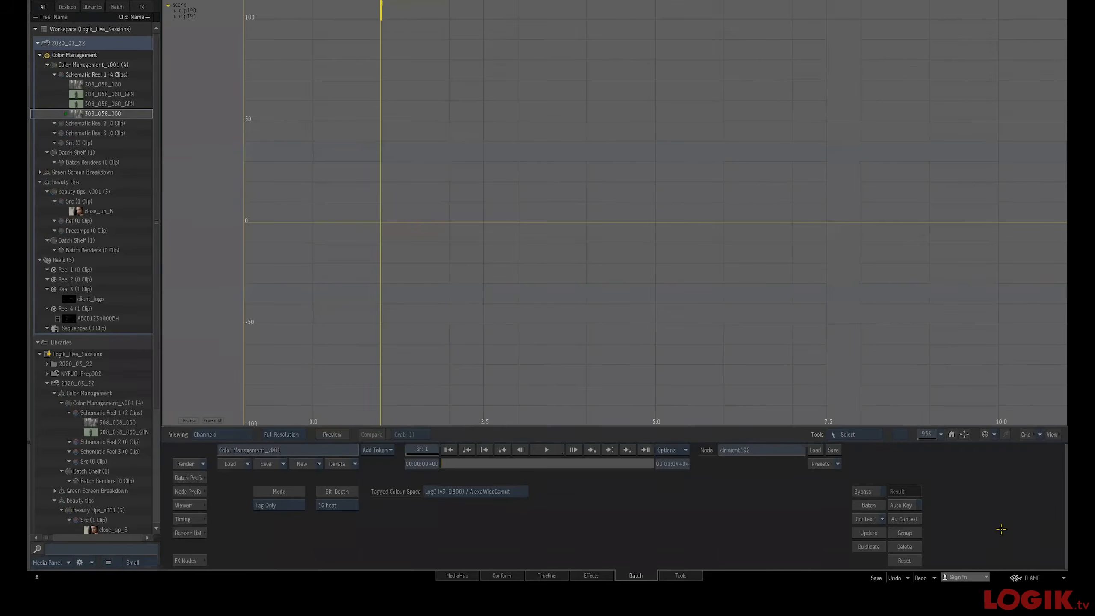
{"action": "left_click", "coordinate": [1045, 578]}
{"action": "mouse_move", "coordinate": [999, 478]}
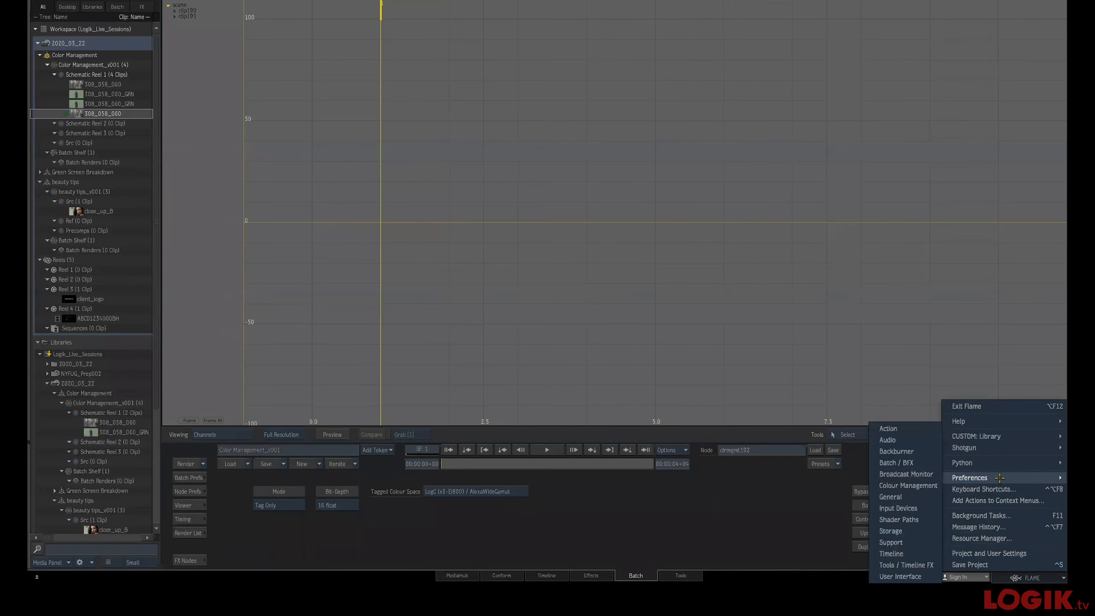
{"action": "left_click", "coordinate": [908, 485]}
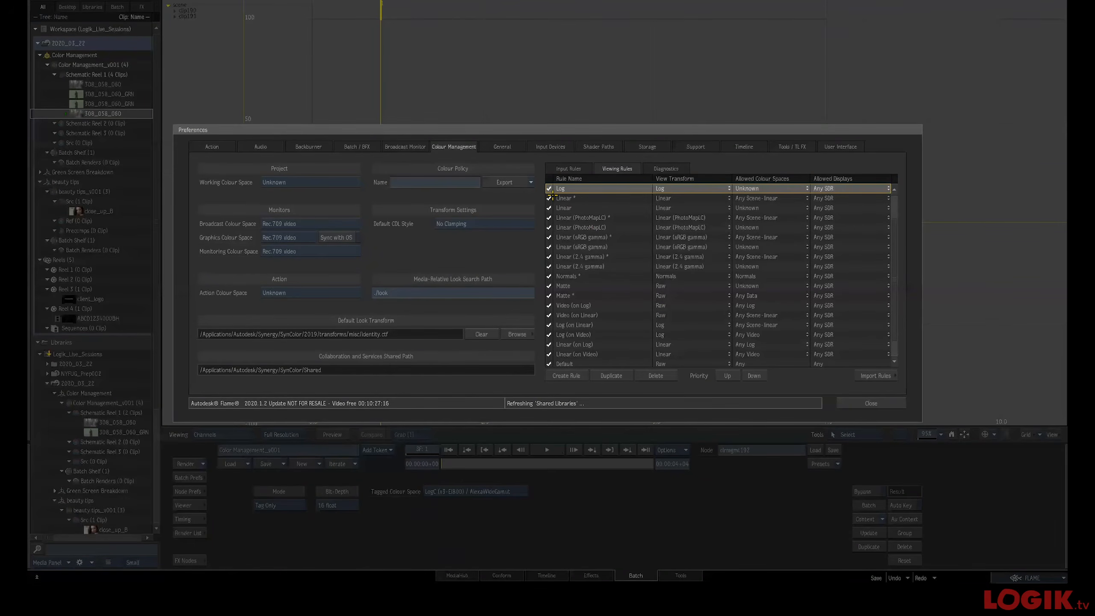
{"action": "mouse_move", "coordinate": [546, 189]}
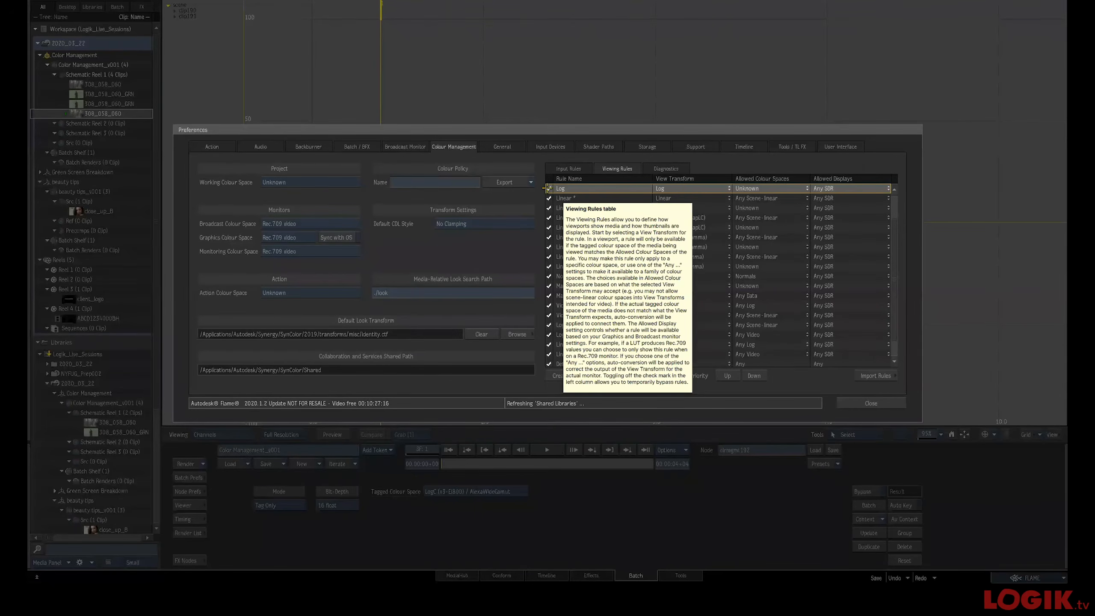
{"action": "left_click", "coordinate": [560, 376]}
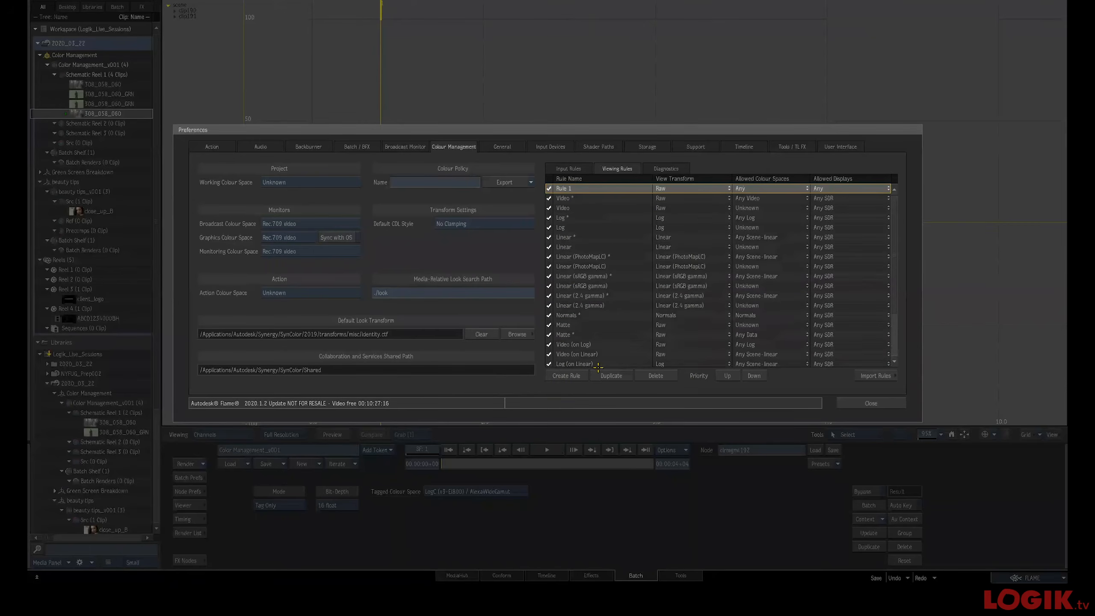
{"action": "double_click", "coordinate": [573, 190]}
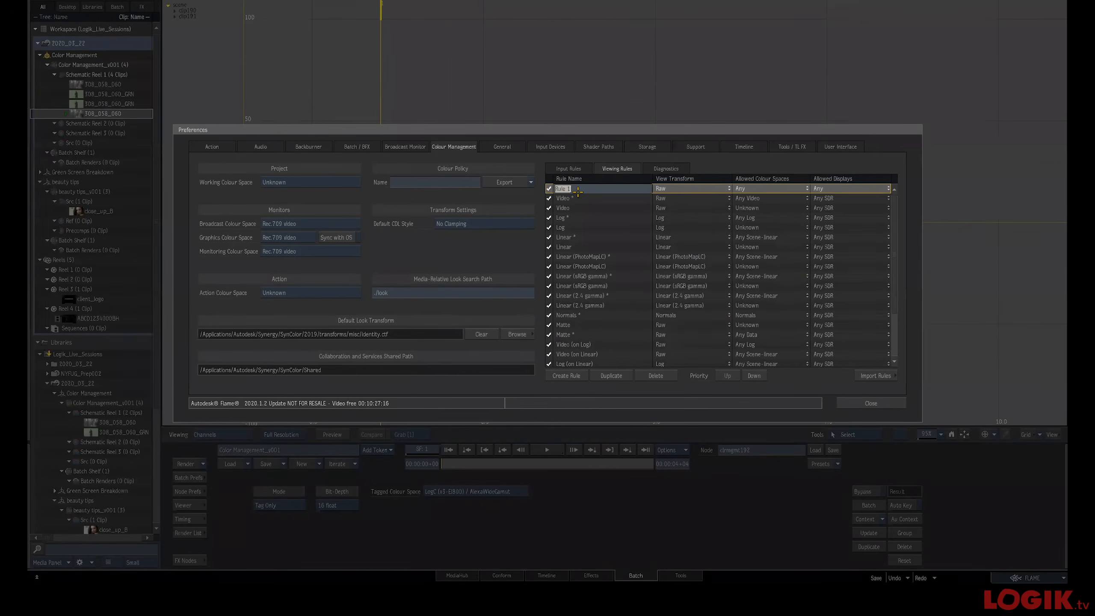
{"action": "type", "text": "AlexaLogC to Video"}
{"action": "key", "text": "Return"}
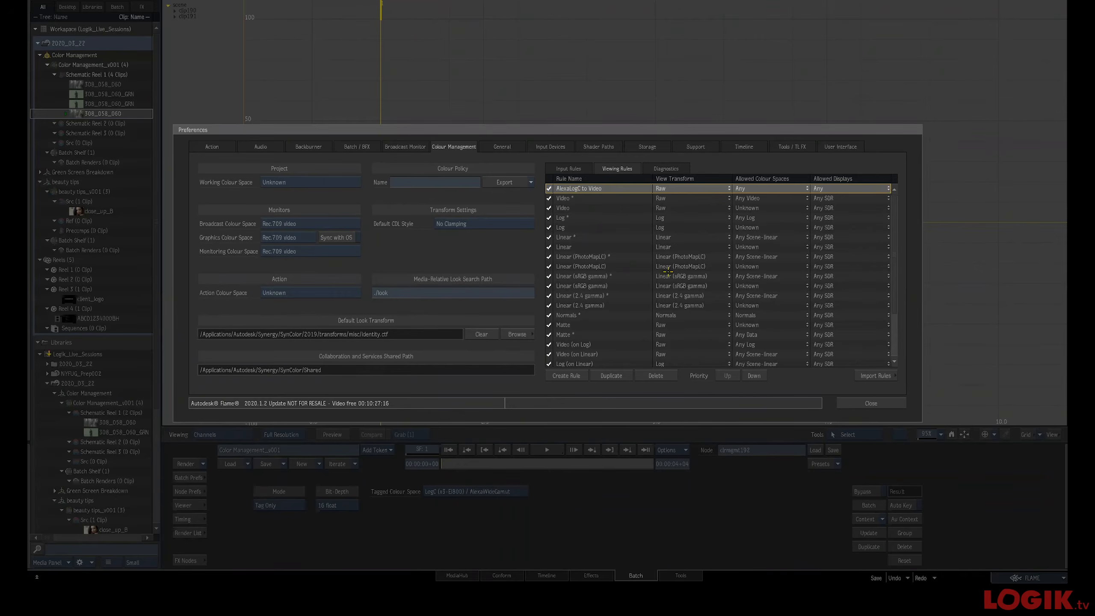
Add a new view transform for the rule, loading the Arri LogC_to_HD-video.ctf transform file
{"action": "left_click", "coordinate": [721, 188]}
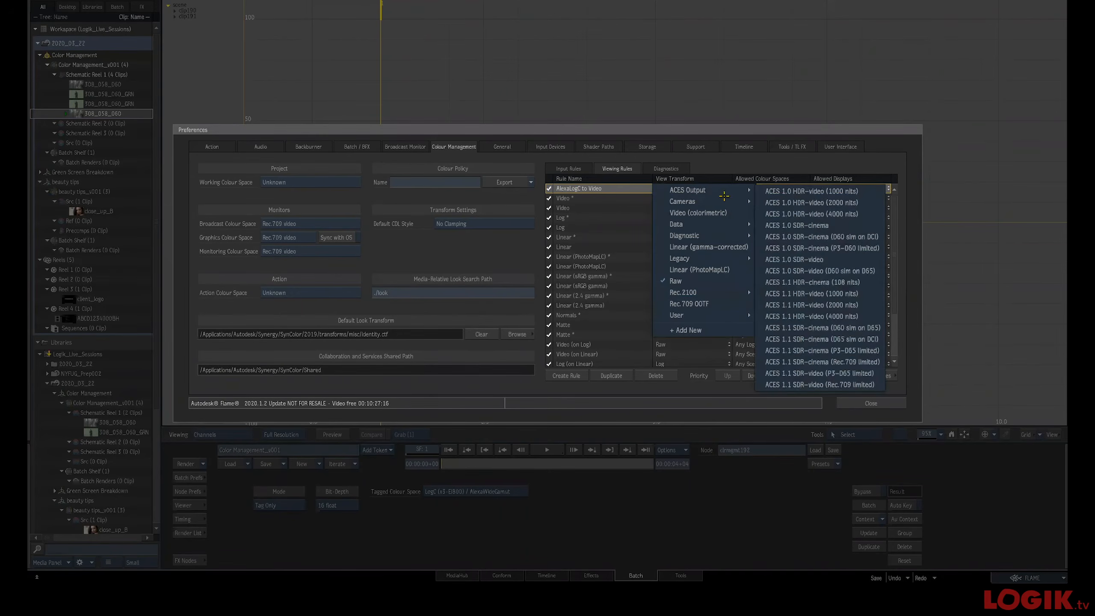
{"action": "left_click", "coordinate": [709, 328]}
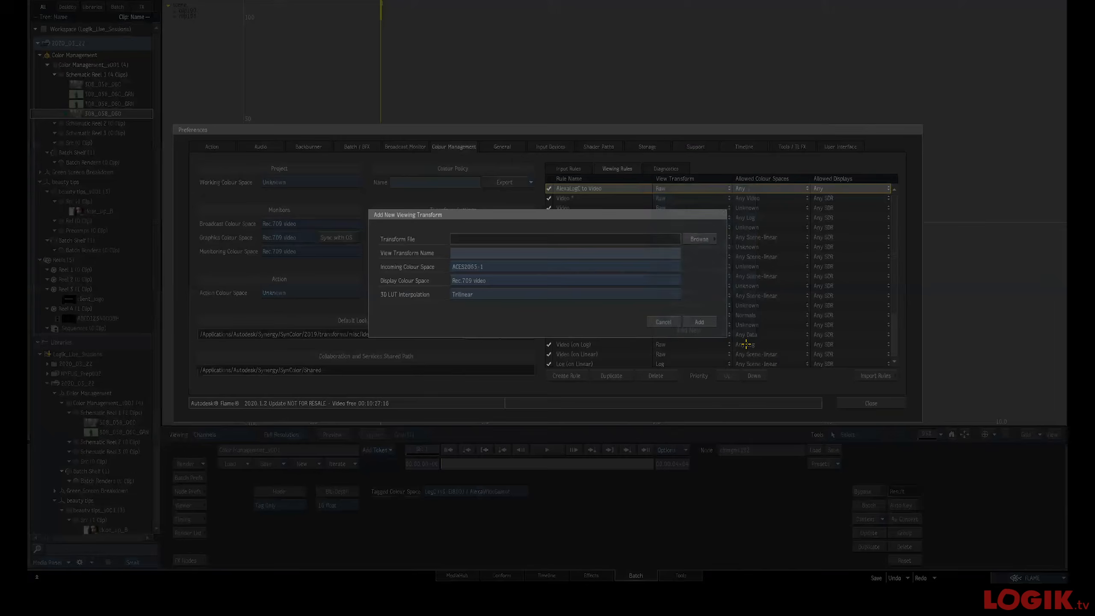
{"action": "left_click", "coordinate": [701, 239]}
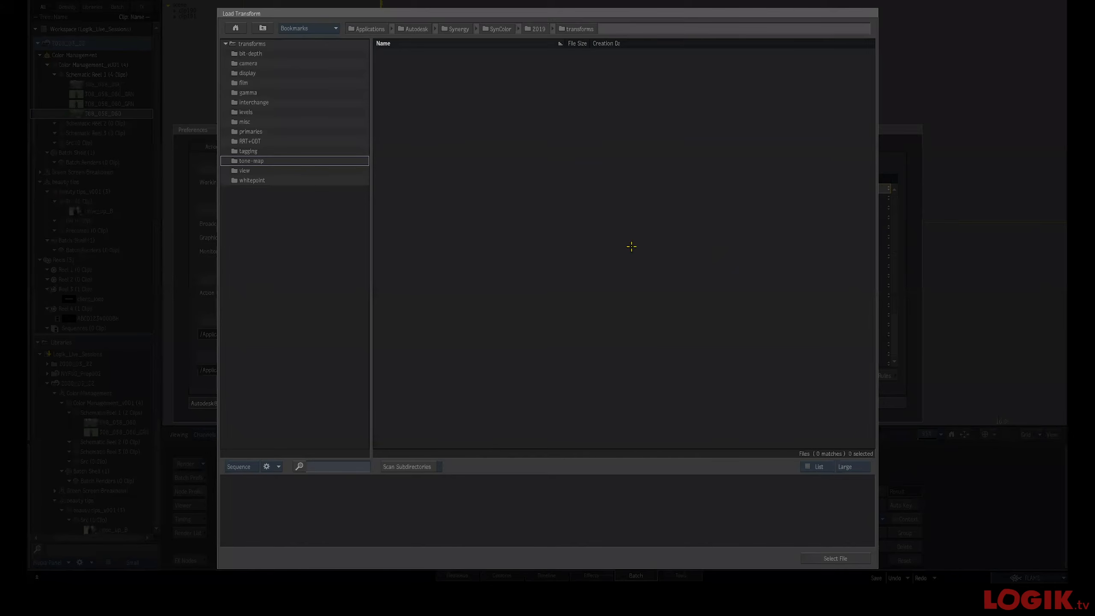
{"action": "double_click", "coordinate": [253, 63]}
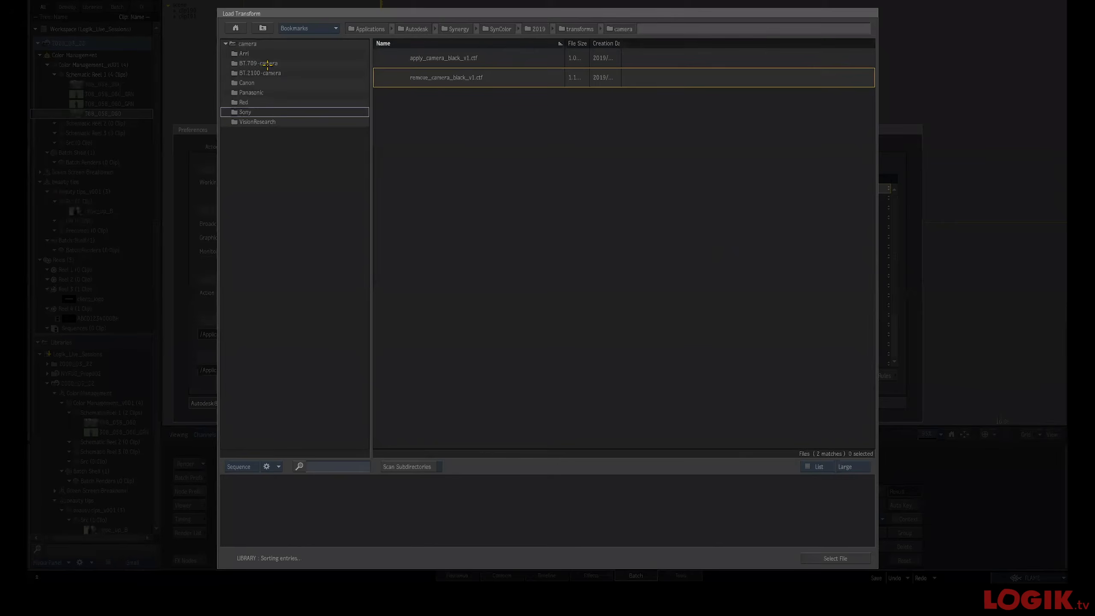
{"action": "left_click", "coordinate": [264, 52]}
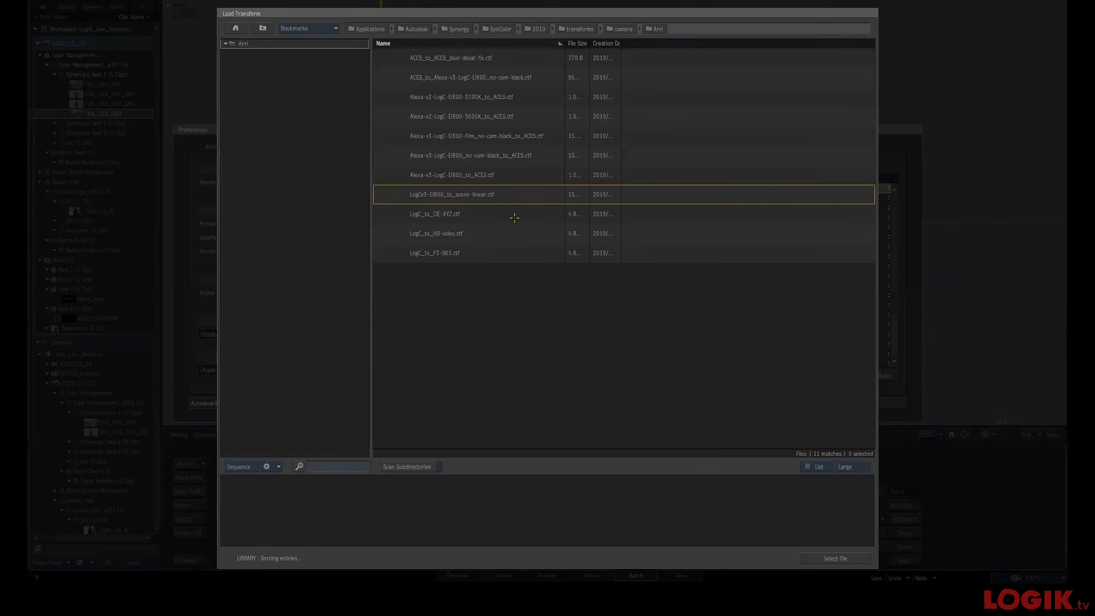
{"action": "double_click", "coordinate": [494, 238]}
{"action": "left_click", "coordinate": [479, 253]}
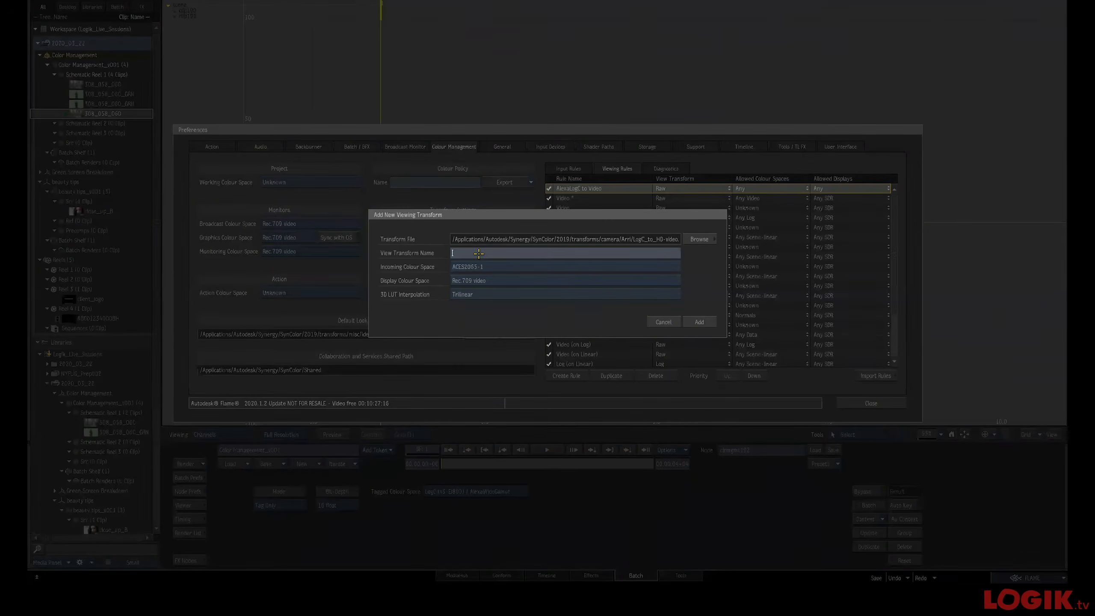
Name the view transform AlexaLogC to Video, set its incoming colour space to LogC (v3-EI800) / AlexaWideGamut, and add it
{"action": "type", "text": "AlexaLogC to Video"}
{"action": "key", "text": "Return"}
{"action": "left_click", "coordinate": [500, 266]}
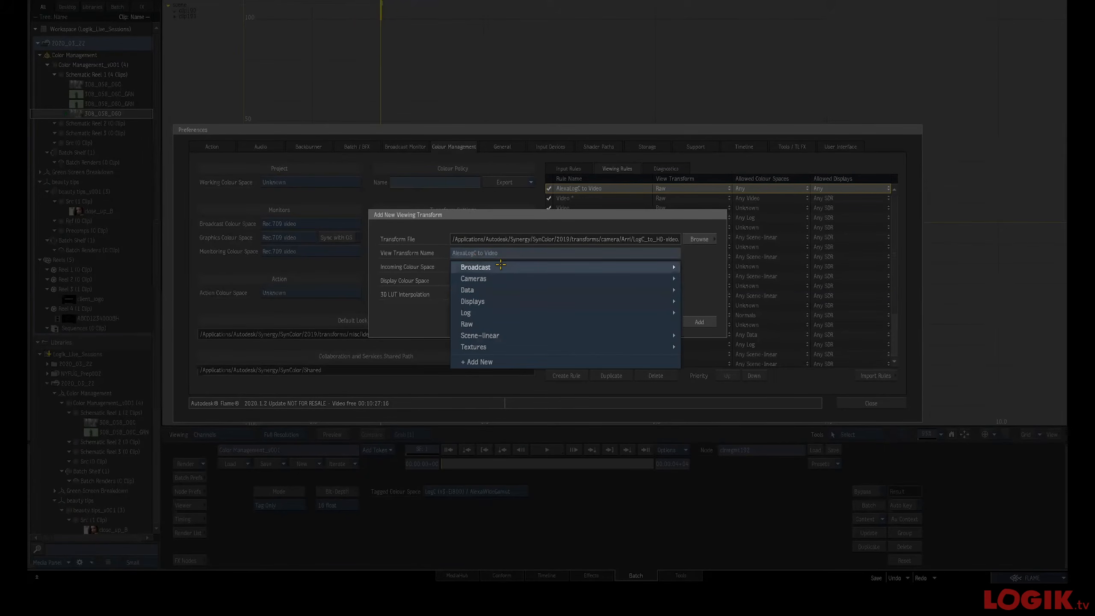
{"action": "mouse_move", "coordinate": [513, 278]}
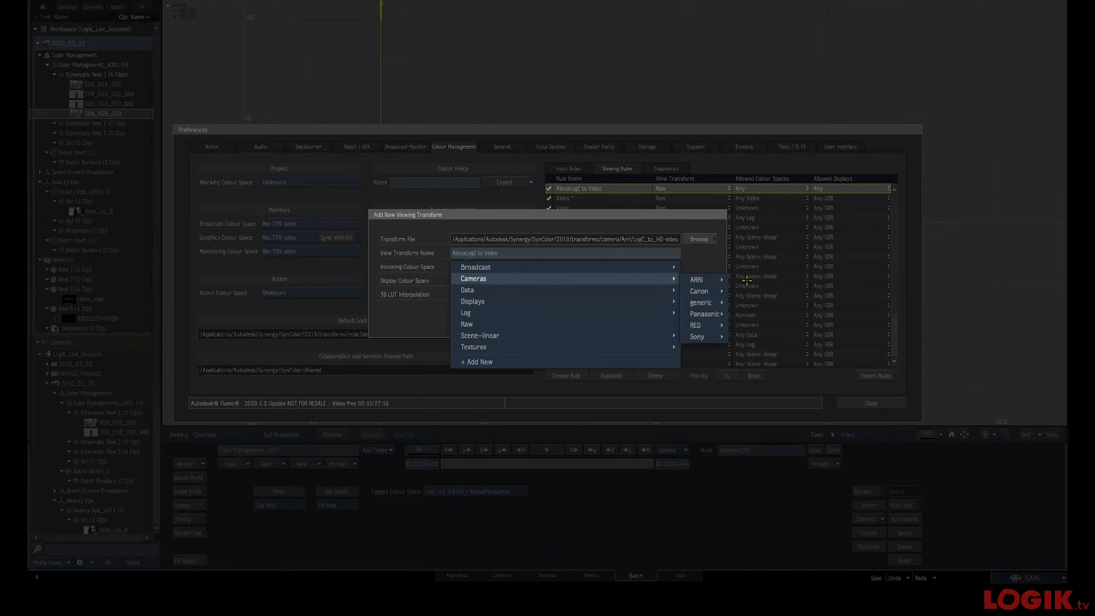
{"action": "mouse_move", "coordinate": [702, 280]}
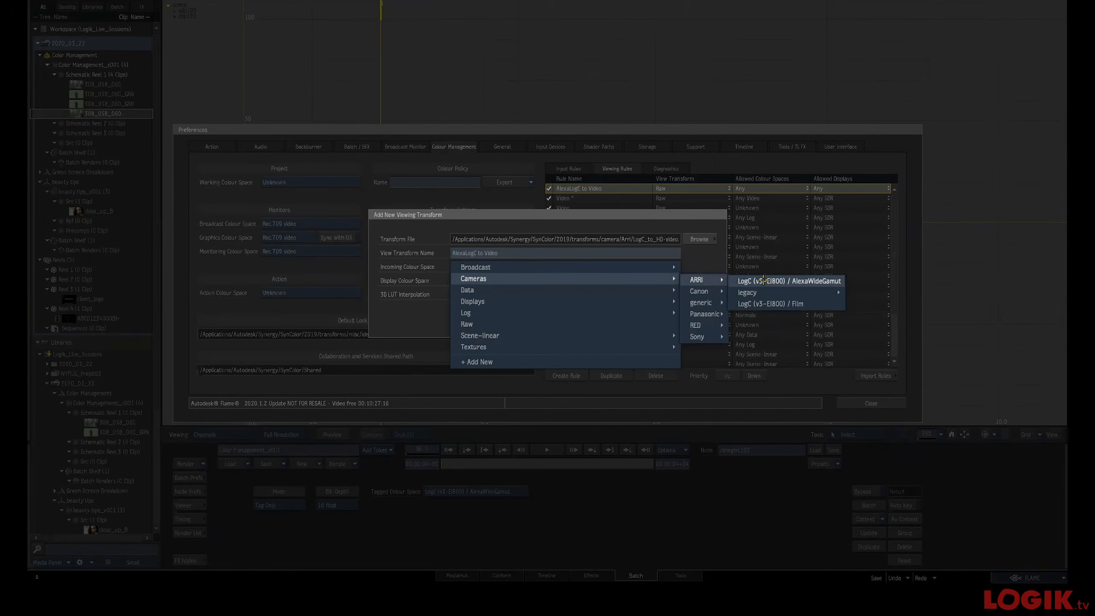
{"action": "left_click", "coordinate": [763, 280]}
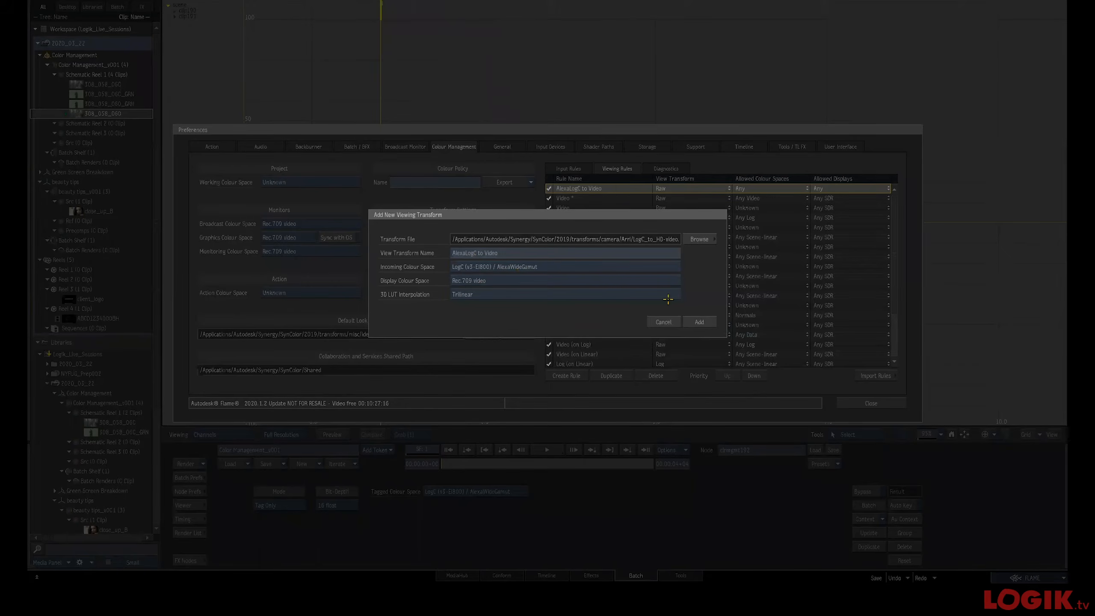
{"action": "left_click", "coordinate": [705, 321]}
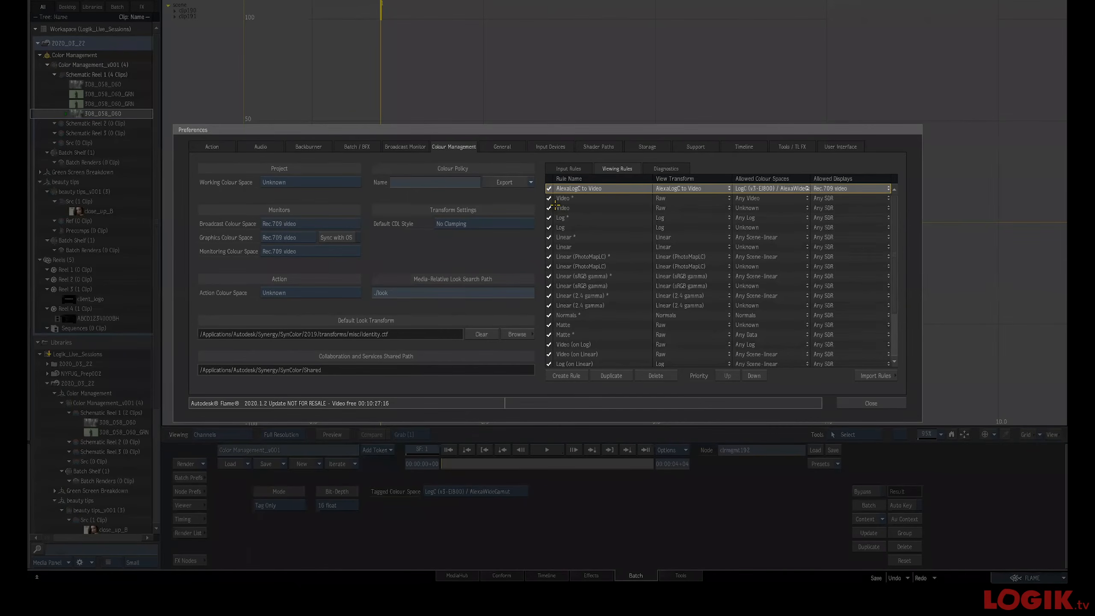
Toggle off the two Log viewing rules and close the preferences
{"action": "left_click", "coordinate": [548, 218]}
{"action": "left_click", "coordinate": [548, 227]}
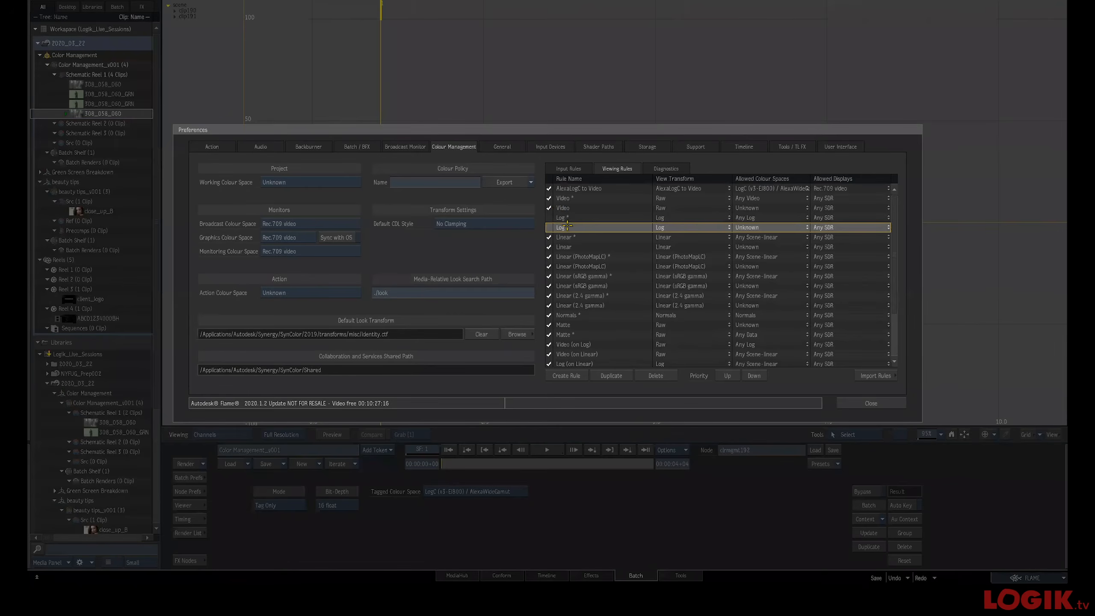
{"action": "left_click_drag", "start_coordinate": [866, 126], "coordinate": [733, 105]}
{"action": "left_click", "coordinate": [760, 384]}
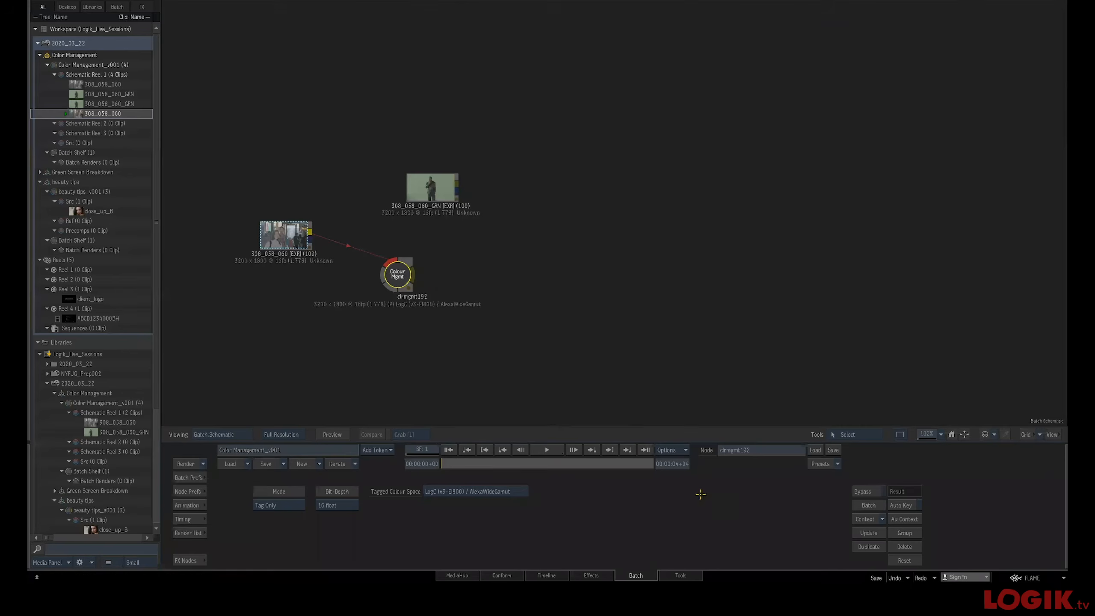
Switch between schematic and result views and toggle the display transform to compare the image under the new viewing rule
{"action": "key", "text": "F4"}
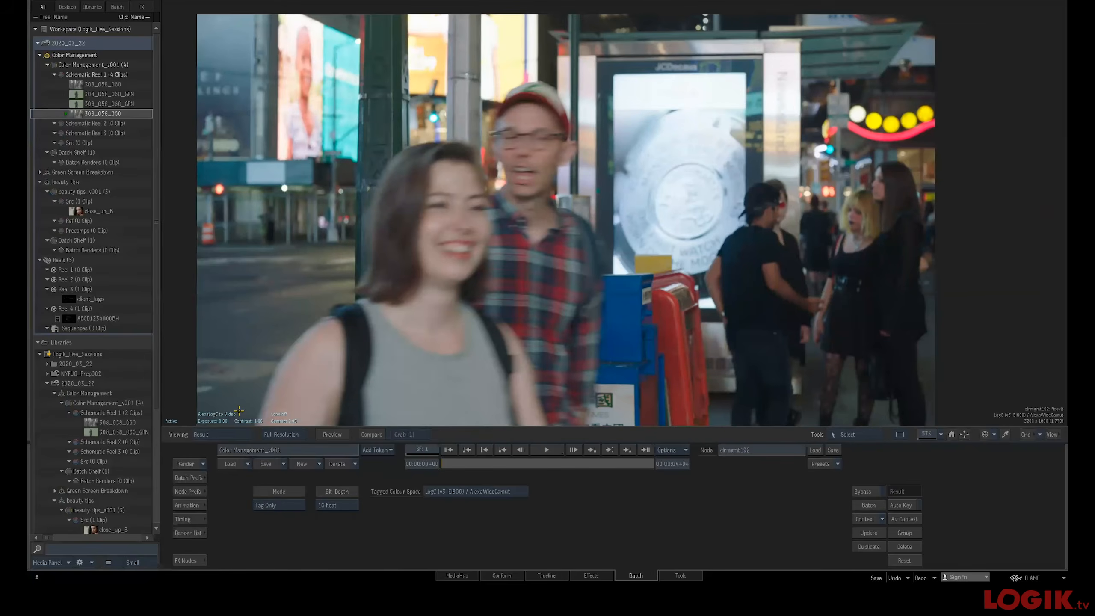
{"action": "key", "text": "F4"}
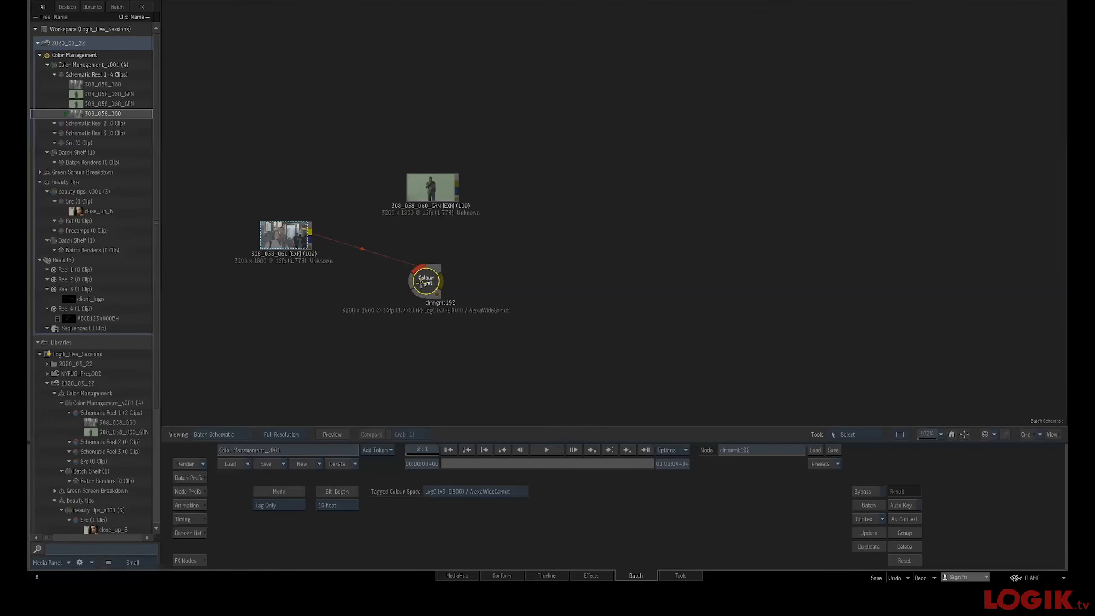
{"action": "key", "text": "F4"}
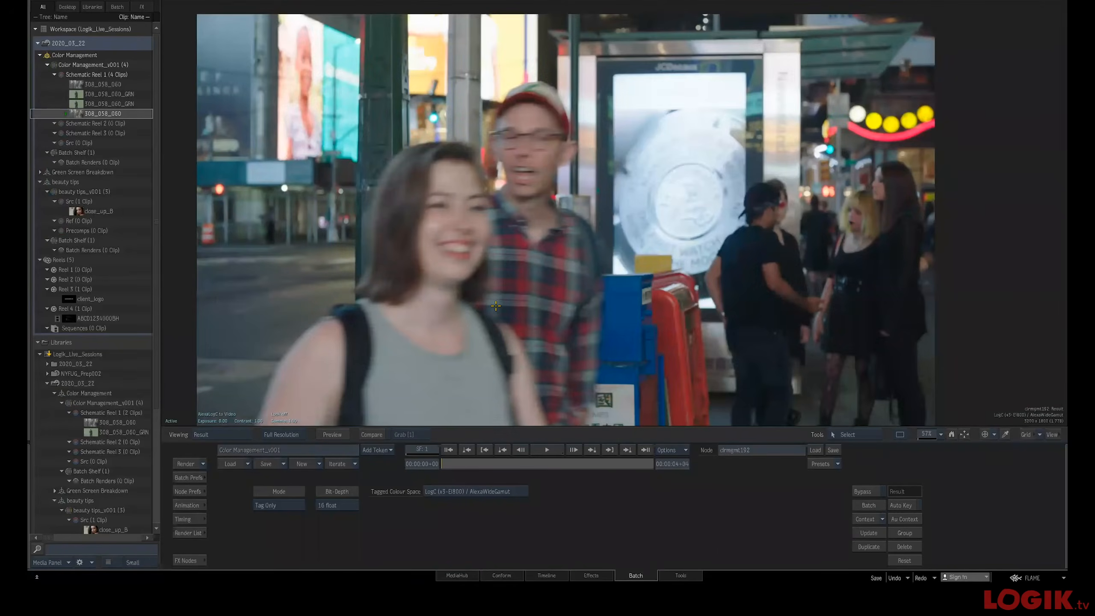
{"action": "key", "text": "F4"}
{"action": "left_click_drag", "start_coordinate": [495, 315], "coordinate": [584, 310]}
{"action": "left_click_drag", "start_coordinate": [515, 275], "coordinate": [510, 182]}
{"action": "key", "text": "F4"}
{"action": "key", "text": "F4"}
{"action": "left_click_drag", "start_coordinate": [506, 191], "coordinate": [502, 238]}
{"action": "key", "text": "F4"}
{"action": "left_click", "coordinate": [171, 420]}
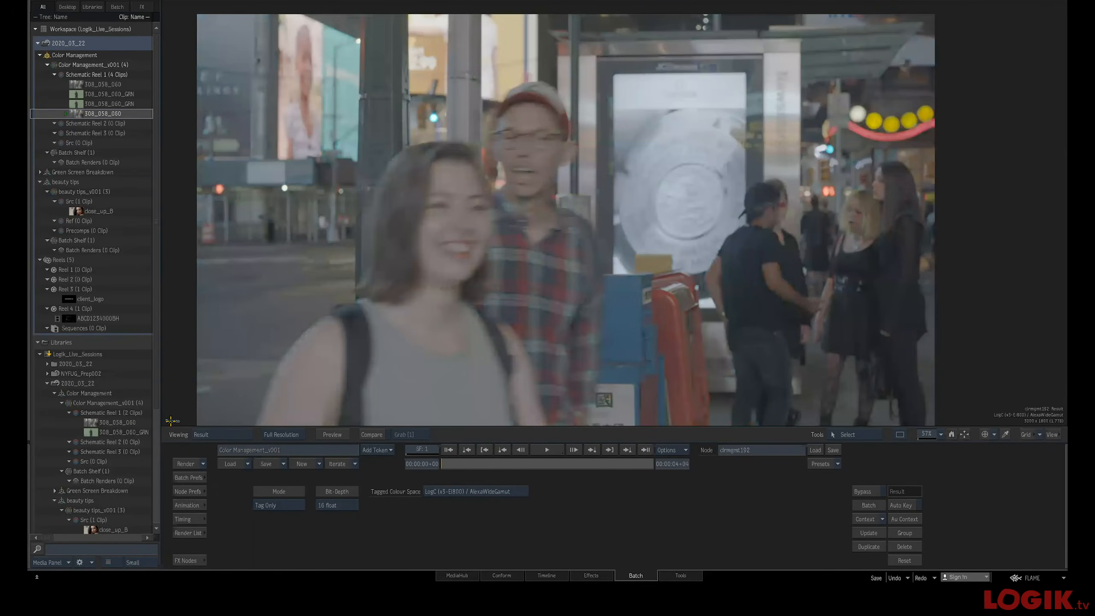
{"action": "left_click", "coordinate": [172, 420]}
{"action": "key", "text": "F4"}
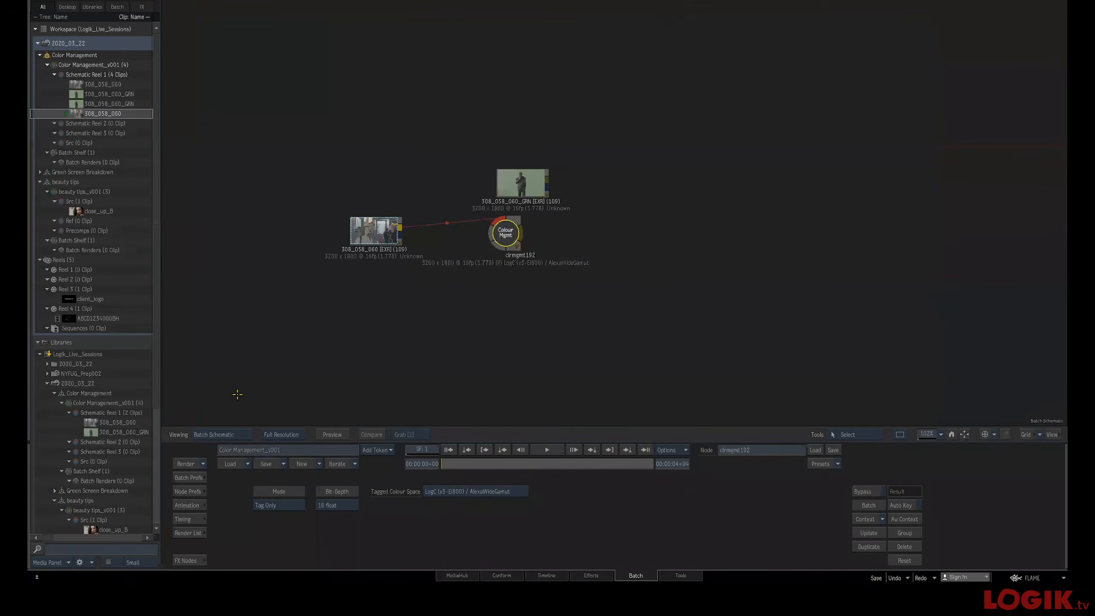
Delete the Colour Mgmt node from the batch schematic
{"action": "left_click_drag", "start_coordinate": [504, 235], "coordinate": [551, 241]}
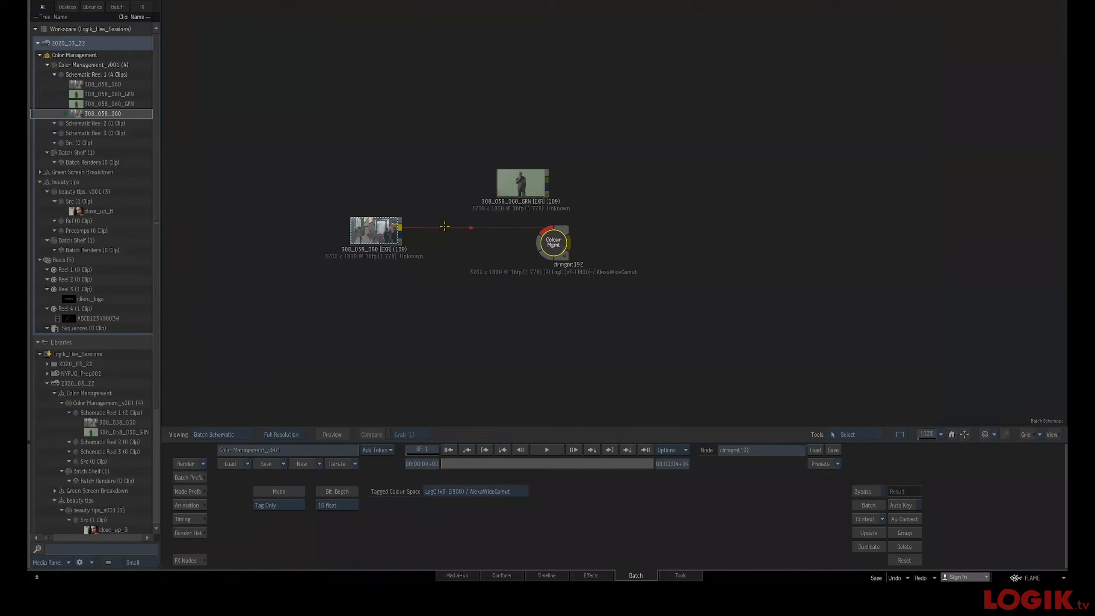
{"action": "left_click", "coordinate": [369, 233]}
{"action": "left_click_drag", "start_coordinate": [556, 238], "coordinate": [521, 247]}
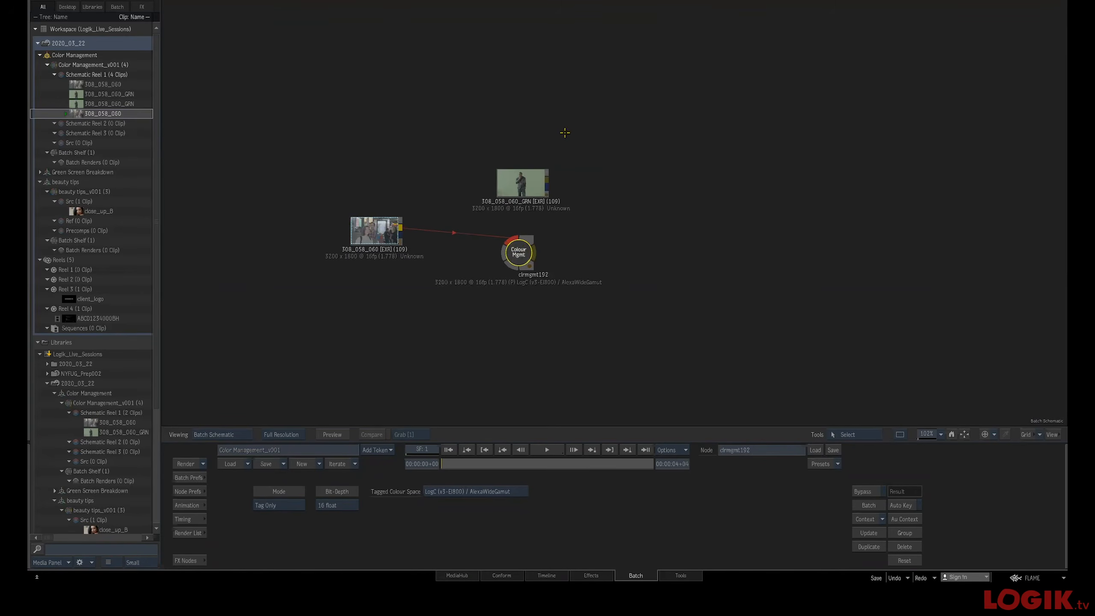
{"action": "left_click_drag", "start_coordinate": [520, 243], "coordinate": [508, 235]}
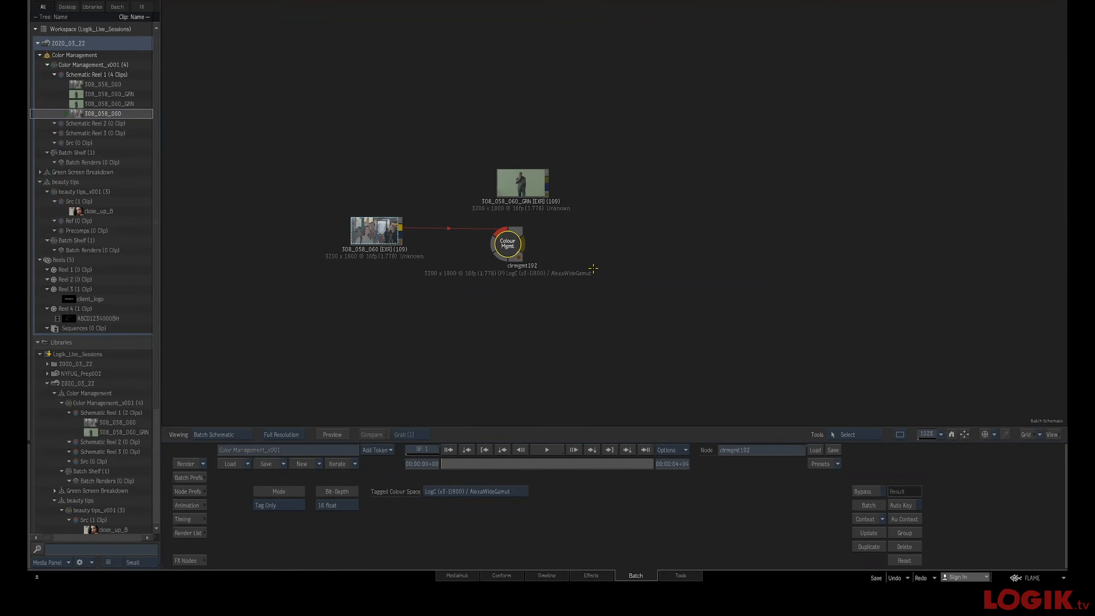
{"action": "key", "text": "Delete"}
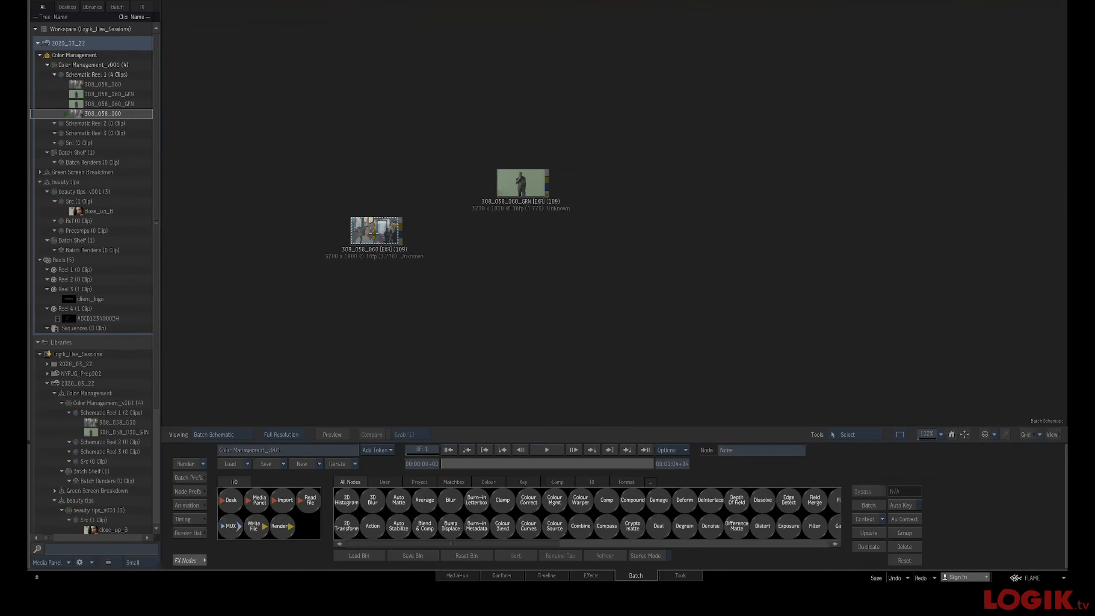
Open the 308_058_060 clip node and tag its colour space as LogC (v3-EI800) / AlexaWideGamut
{"action": "left_click_drag", "start_coordinate": [363, 227], "coordinate": [327, 244]}
{"action": "double_click", "coordinate": [337, 258]}
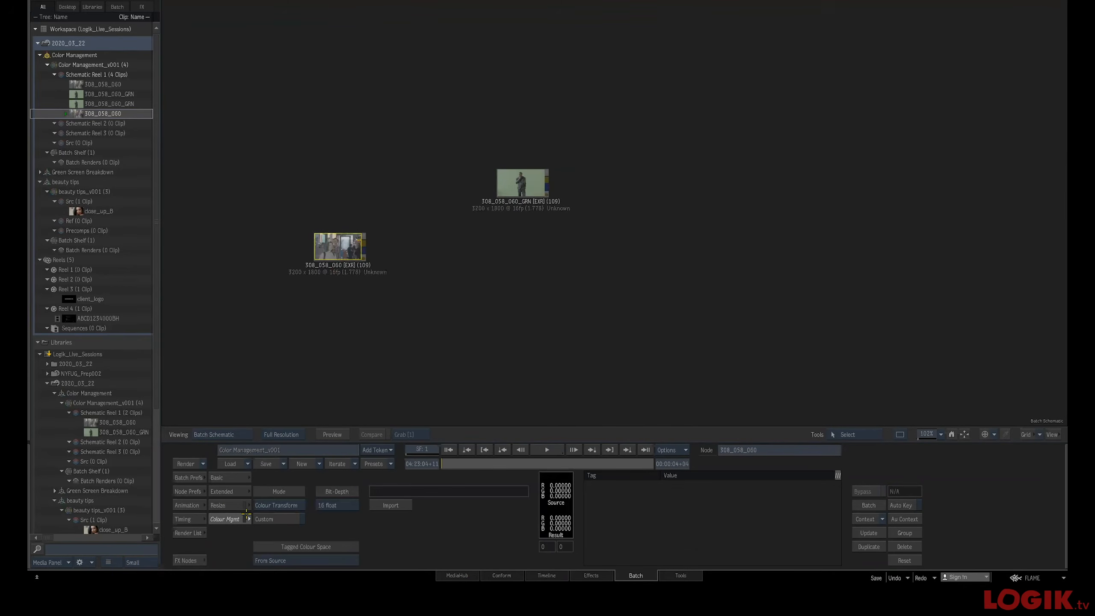
{"action": "left_click", "coordinate": [242, 520]}
{"action": "left_click", "coordinate": [338, 559]}
{"action": "mouse_move", "coordinate": [311, 478]}
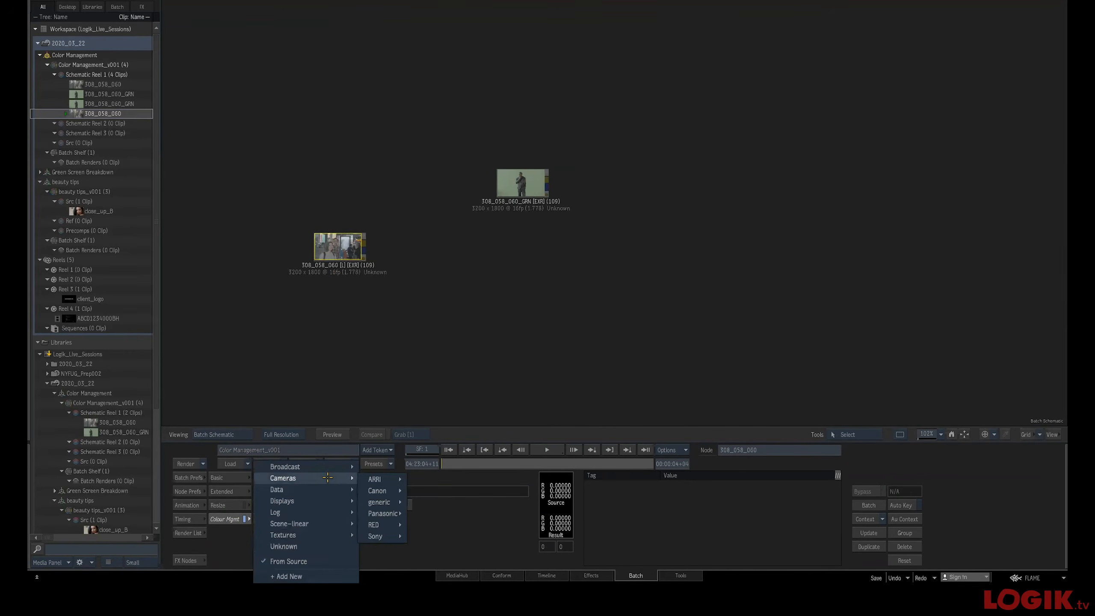
{"action": "mouse_move", "coordinate": [379, 479]}
{"action": "left_click", "coordinate": [435, 480]}
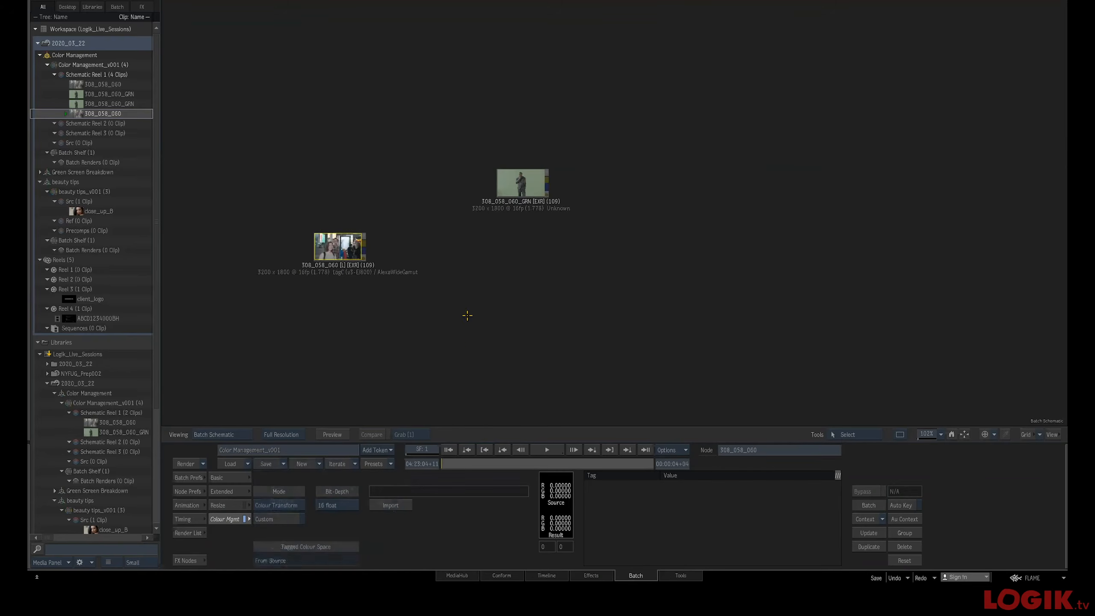
Preview the tagged clip in the result view, then remove the plates from the batch
{"action": "key", "text": "F4"}
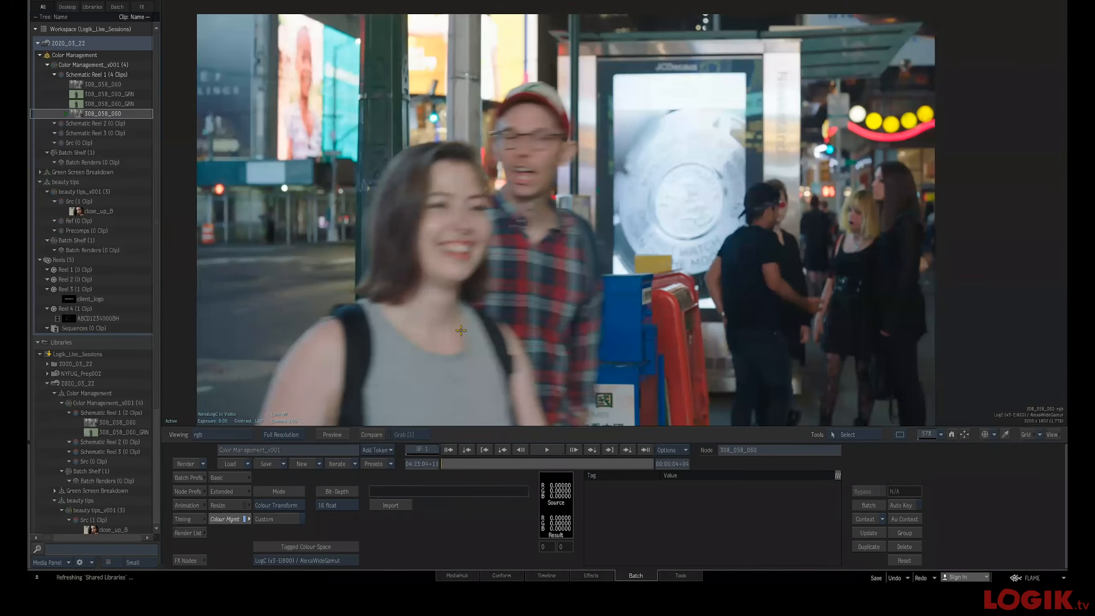
{"action": "key", "text": "F4"}
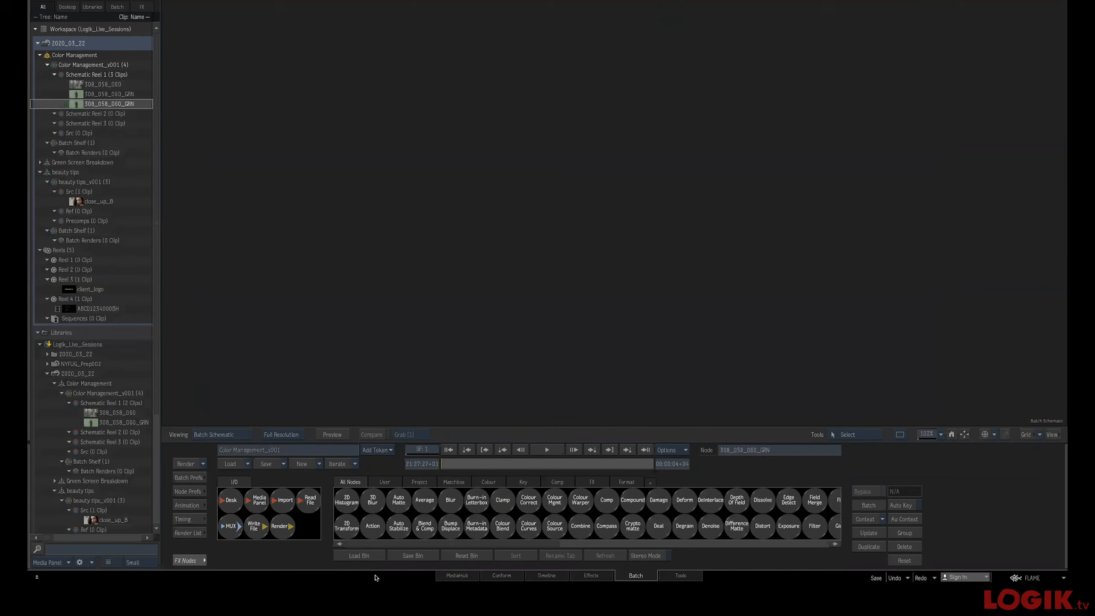
{"action": "key", "text": "Delete"}
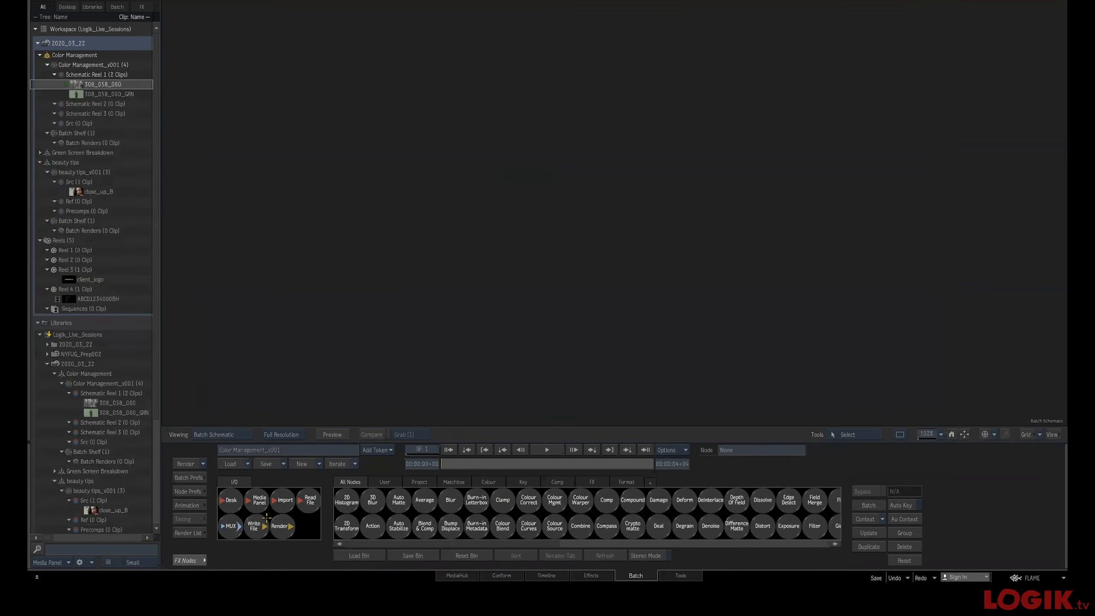
Import both 308_058_060 plates with their tagged colour space set to LogC (v3-EI800) / AlexaWideGamut
{"action": "key", "text": "ctrl+i"}
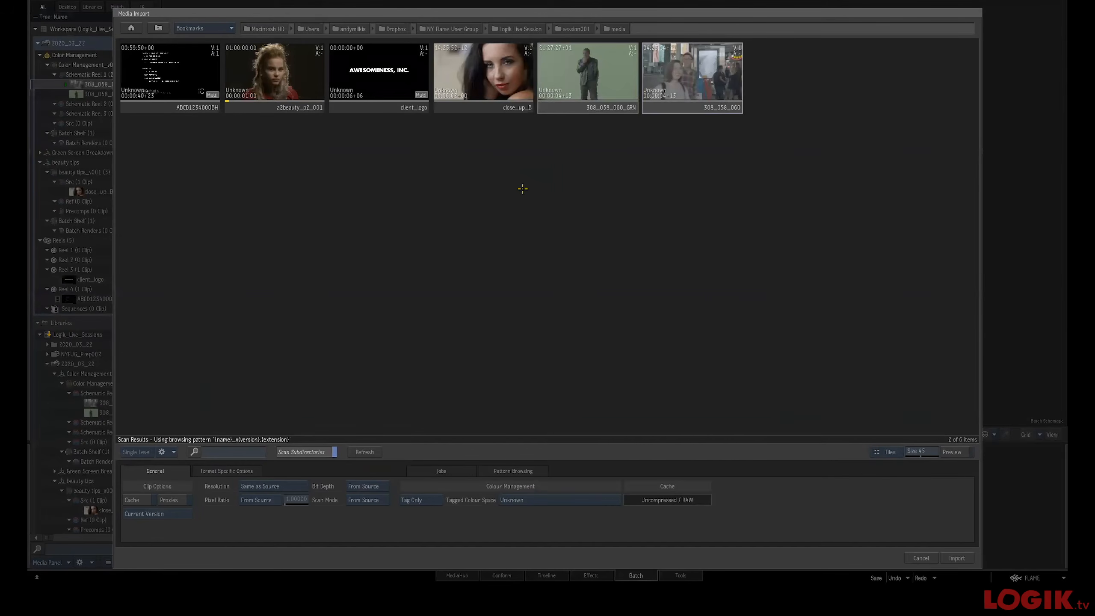
{"action": "left_click", "coordinate": [640, 185]}
{"action": "left_click", "coordinate": [627, 91]}
{"action": "left_click", "coordinate": [707, 83], "text": "ctrl"}
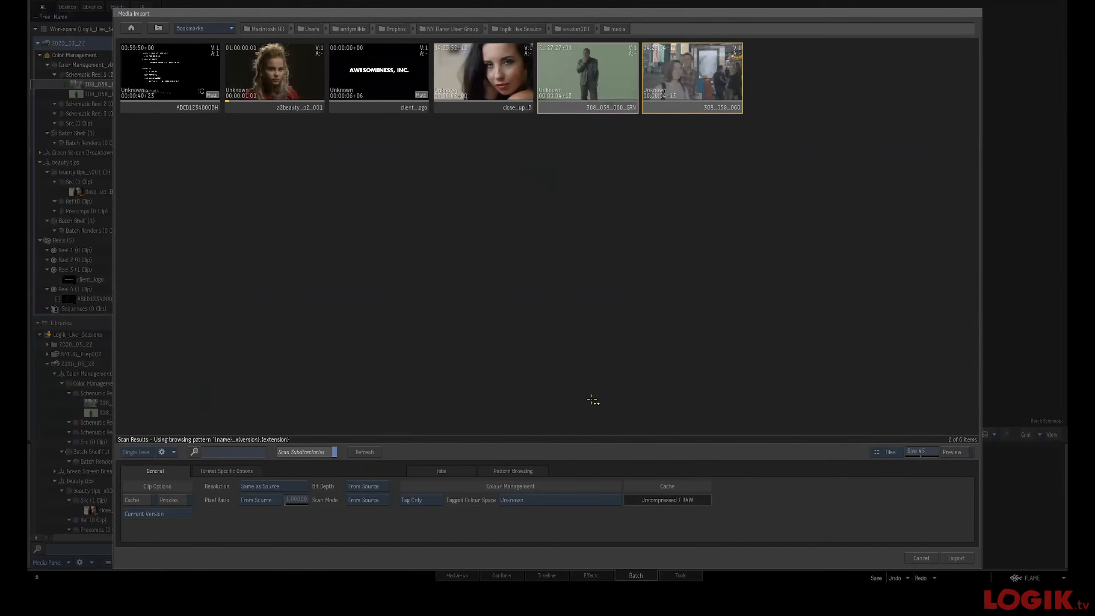
{"action": "left_click", "coordinate": [554, 495]}
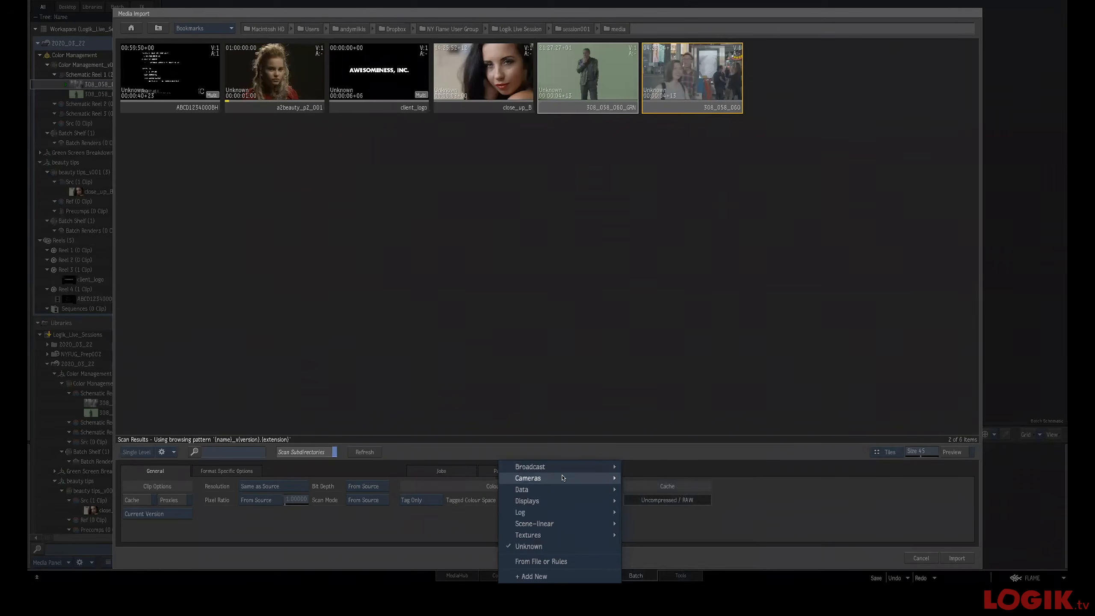
{"action": "mouse_move", "coordinate": [561, 478]}
{"action": "mouse_move", "coordinate": [667, 477]}
{"action": "left_click", "coordinate": [700, 480]}
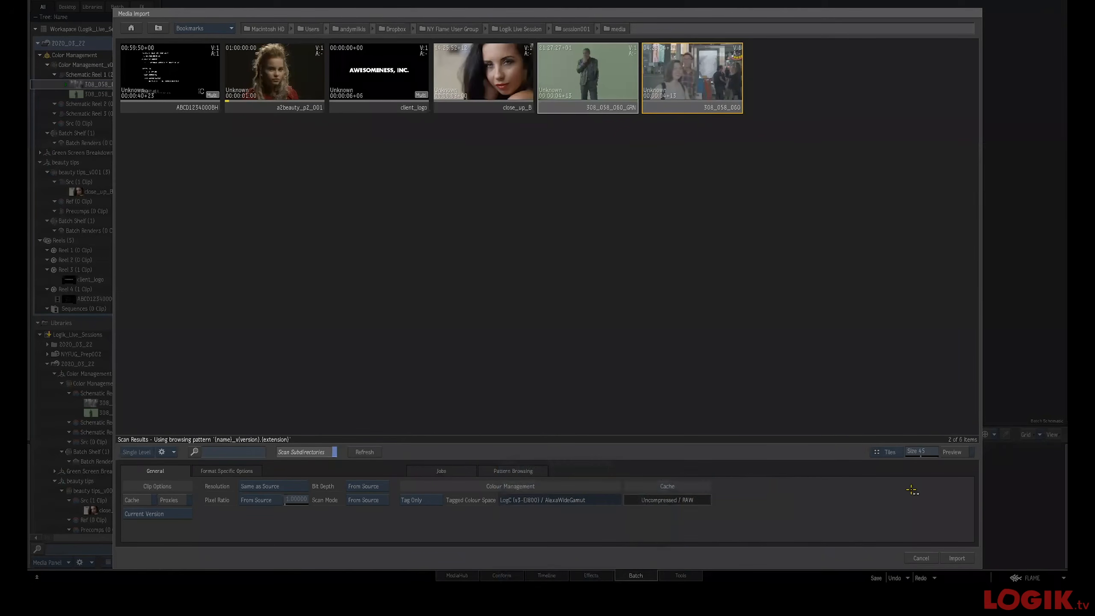
{"action": "left_click", "coordinate": [957, 558]}
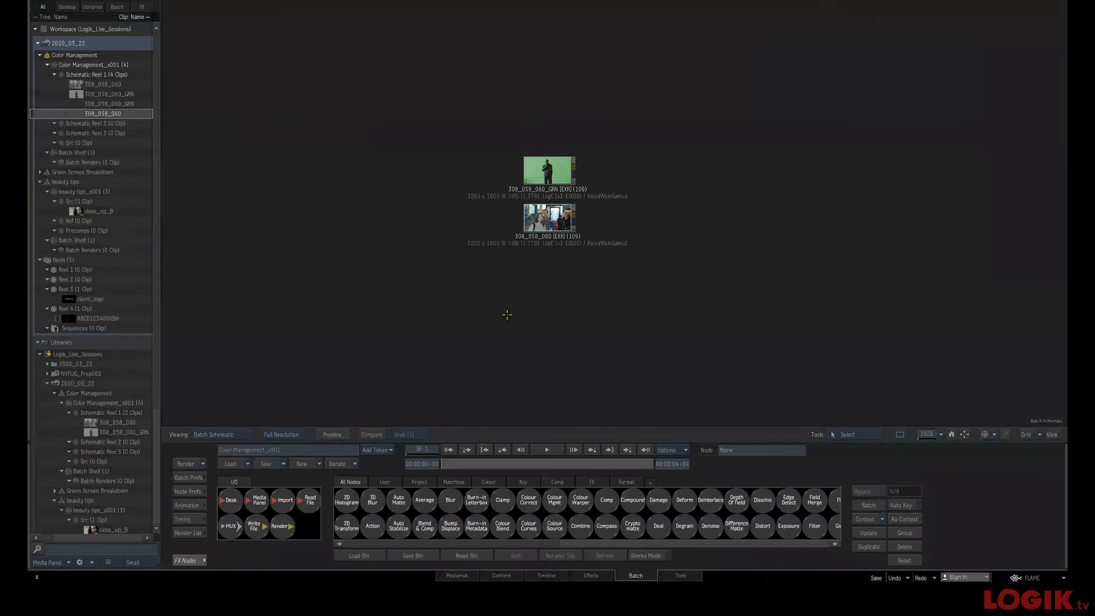
Remove the two imported plate nodes from the batch schematic
{"action": "left_click_drag", "start_coordinate": [547, 224], "coordinate": [520, 250]}
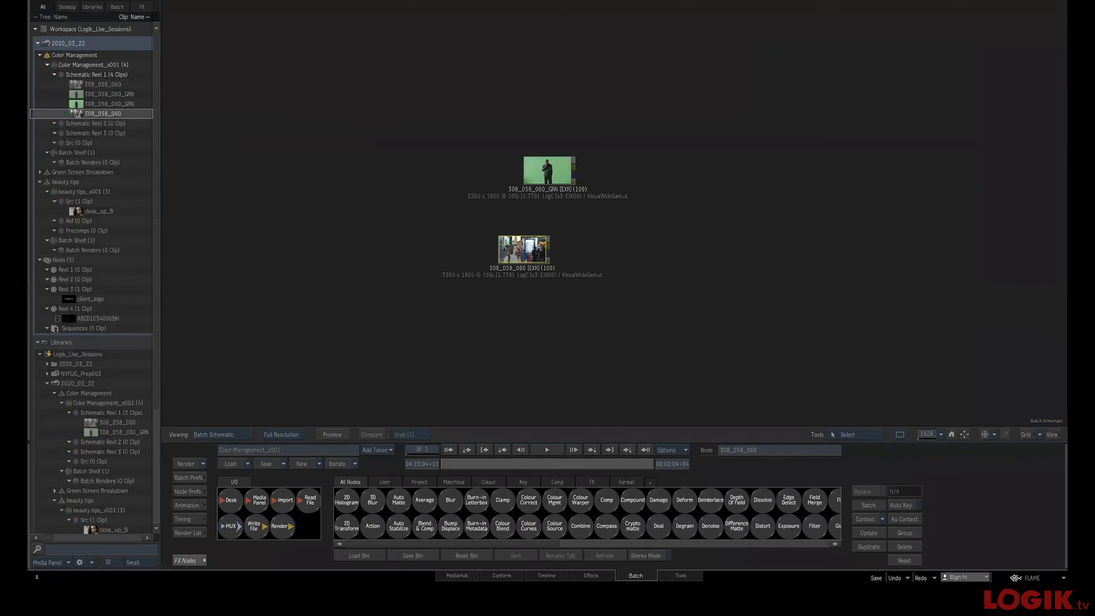
{"action": "left_click", "coordinate": [198, 558]}
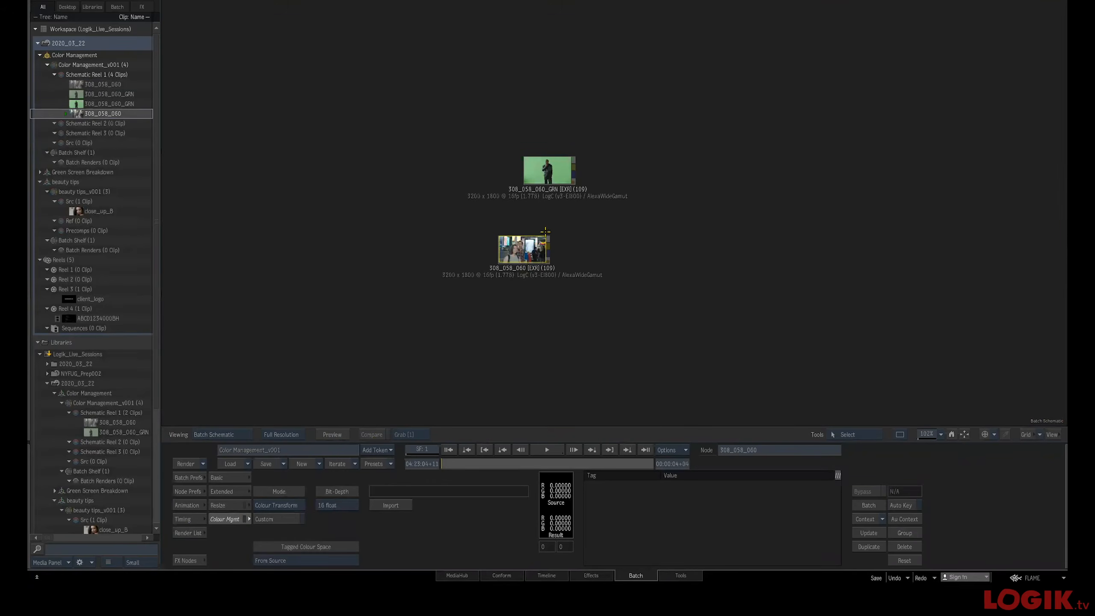
{"action": "left_click_drag", "start_coordinate": [534, 243], "coordinate": [511, 242]}
{"action": "left_click_drag", "start_coordinate": [540, 179], "coordinate": [514, 188]}
{"action": "left_click_drag", "start_coordinate": [498, 241], "coordinate": [477, 574]}
{"action": "left_click_drag", "start_coordinate": [523, 187], "coordinate": [509, 573]}
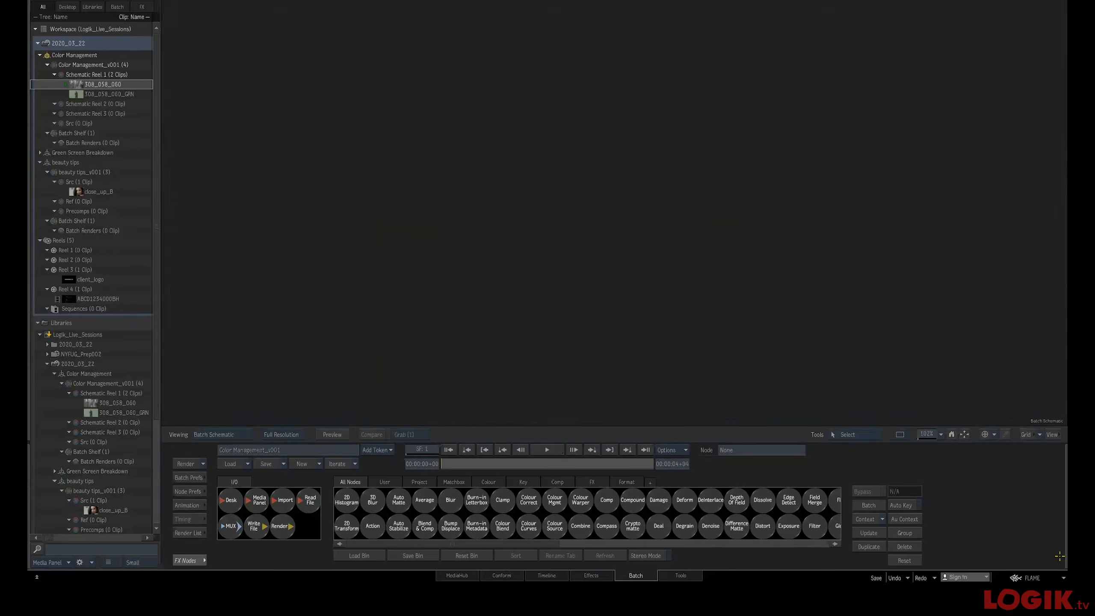
Open the Colour Management preferences and create a new input rule
{"action": "left_click", "coordinate": [1043, 578]}
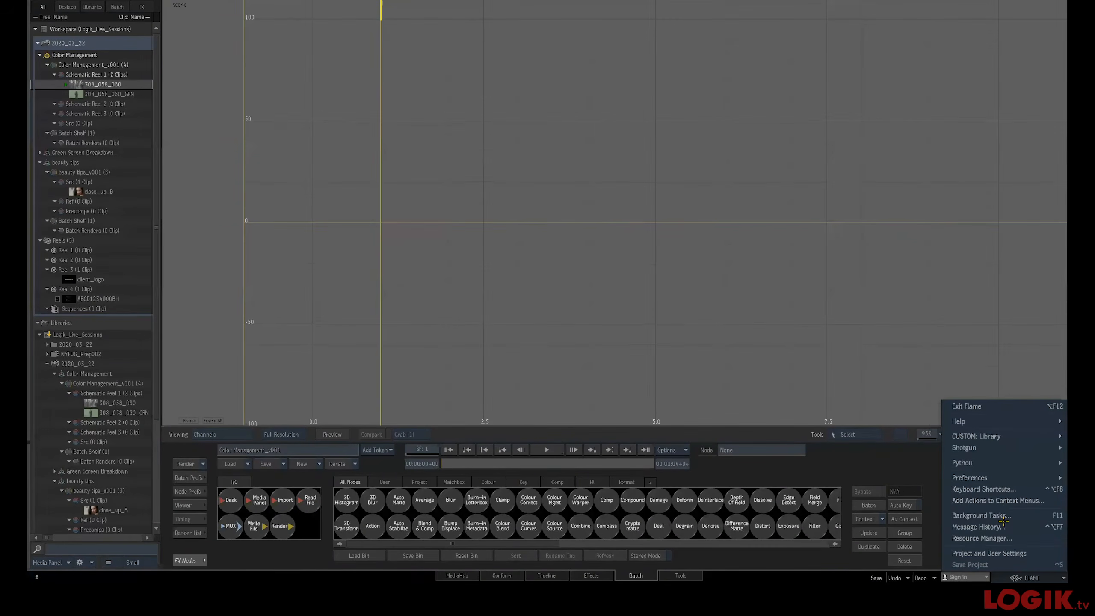
{"action": "mouse_move", "coordinate": [996, 478]}
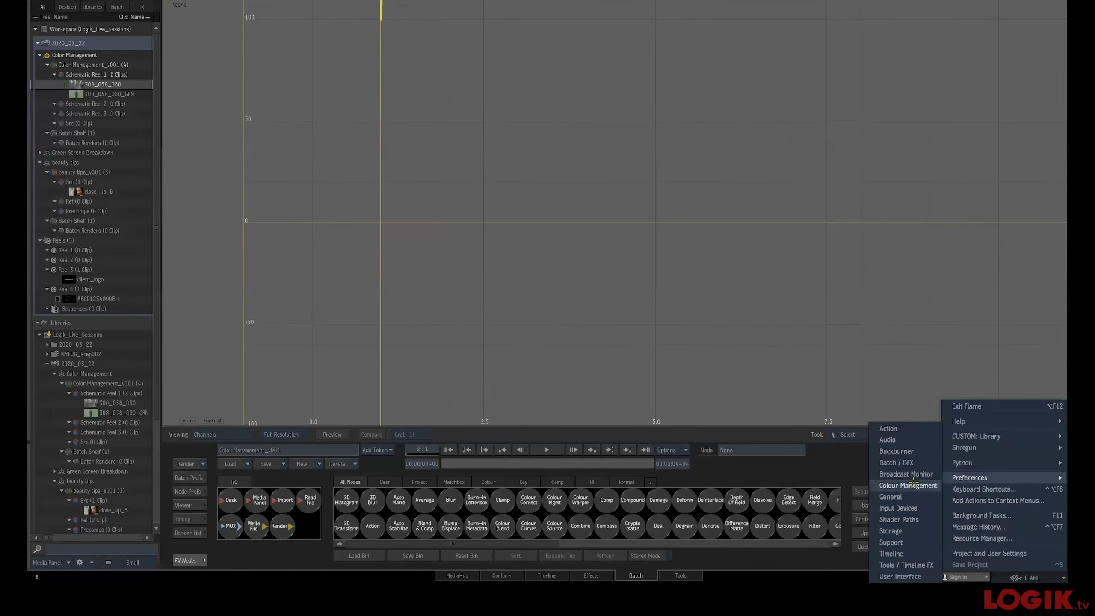
{"action": "left_click", "coordinate": [904, 482]}
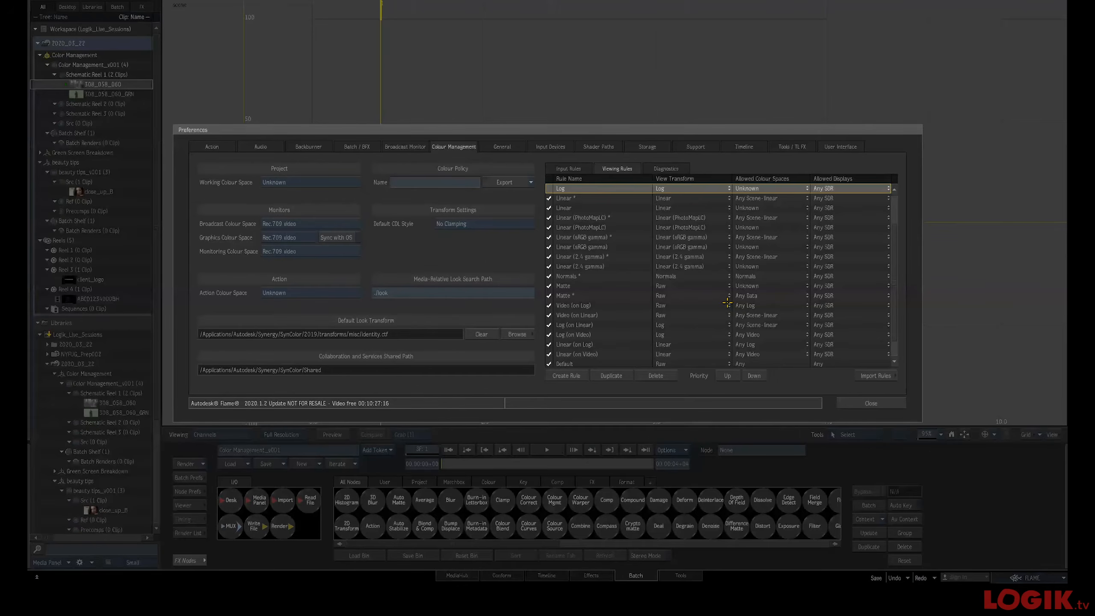
{"action": "left_click", "coordinate": [564, 166]}
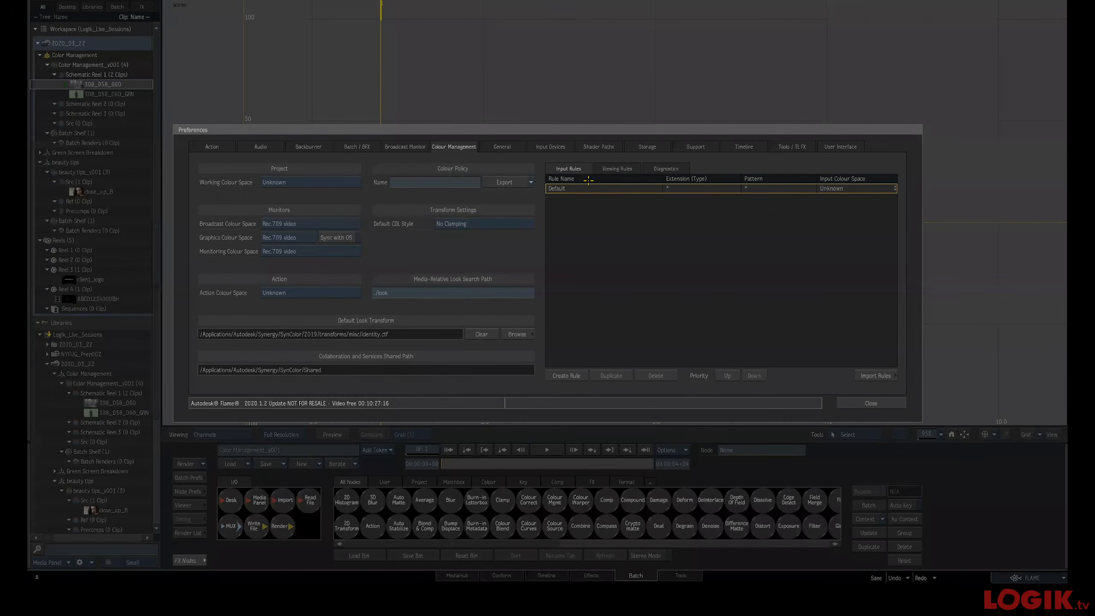
{"action": "left_click_drag", "start_coordinate": [644, 134], "coordinate": [547, 136]}
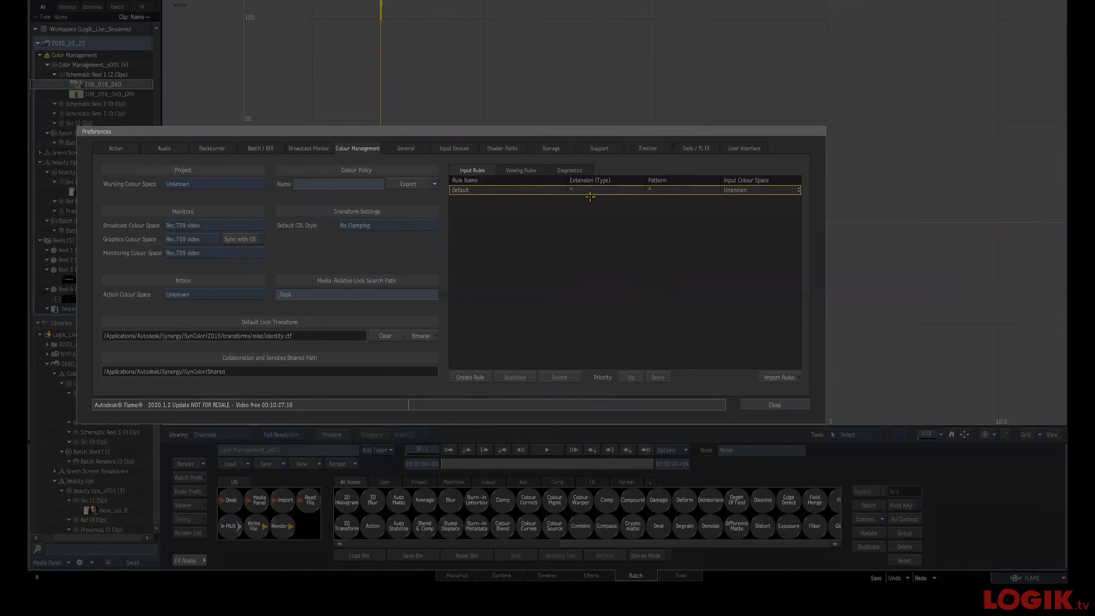
{"action": "left_click", "coordinate": [473, 378]}
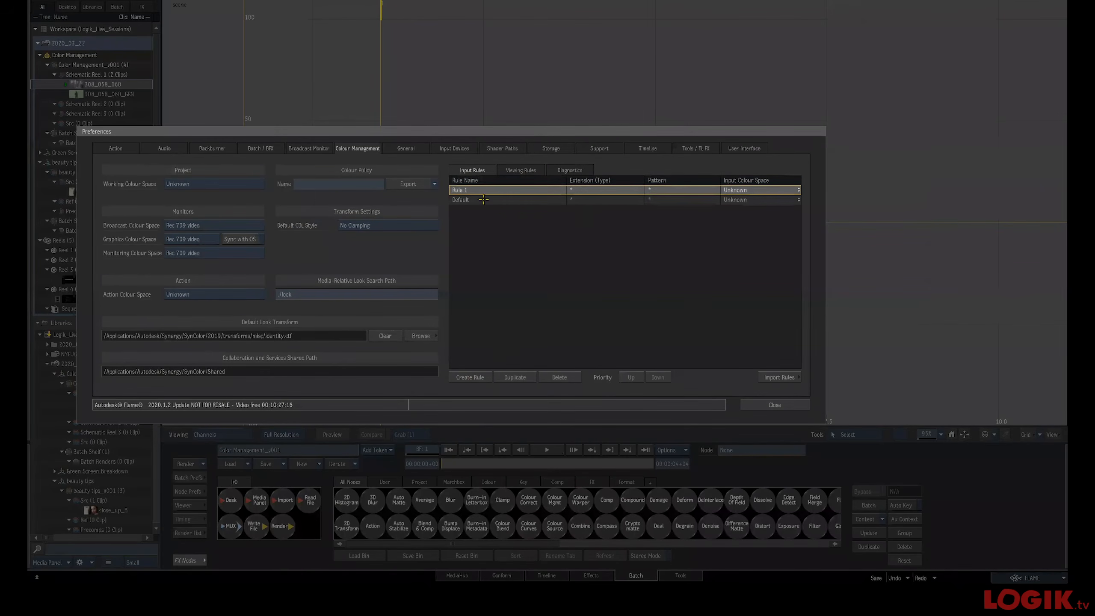
Name the new input rule Alexa Log C EXRs
{"action": "double_click", "coordinate": [468, 190]}
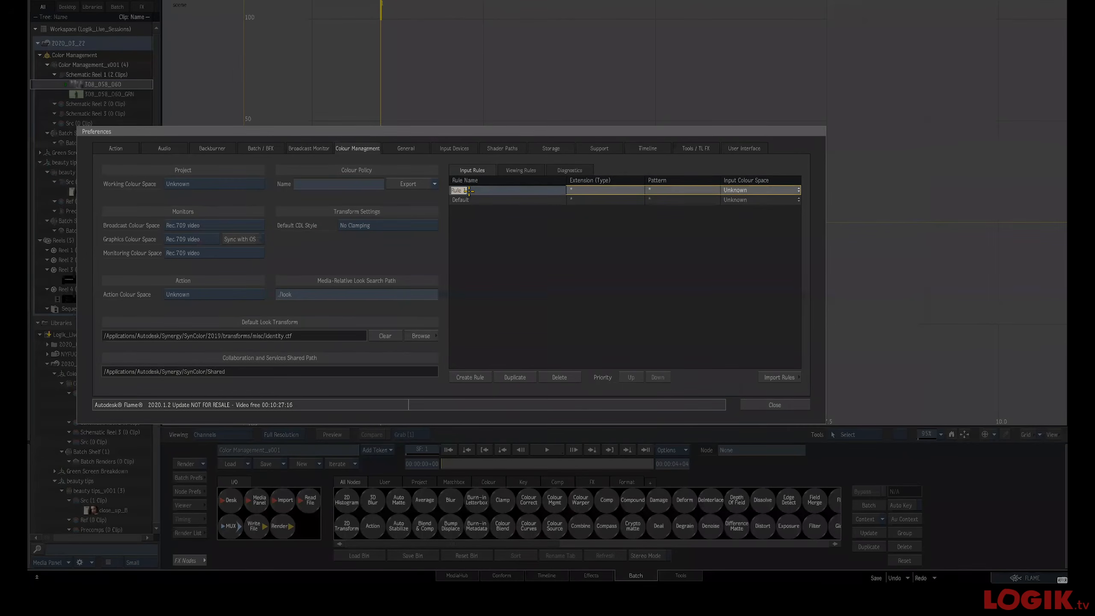
{"action": "type", "text": "EXRs"}
{"action": "key", "text": "BackSpace"}
{"action": "key", "text": "BackSpace"}
{"action": "type", "text": "Alexa Log C EXRs"}
{"action": "key", "text": "Return"}
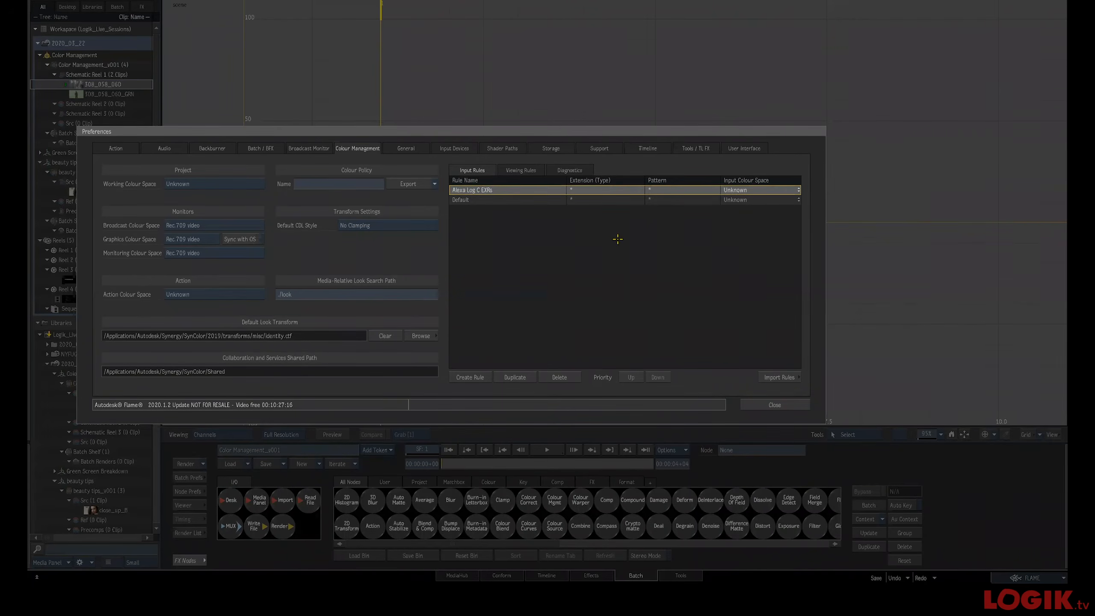
Set the rule's extension type to *exr
{"action": "left_click", "coordinate": [594, 192]}
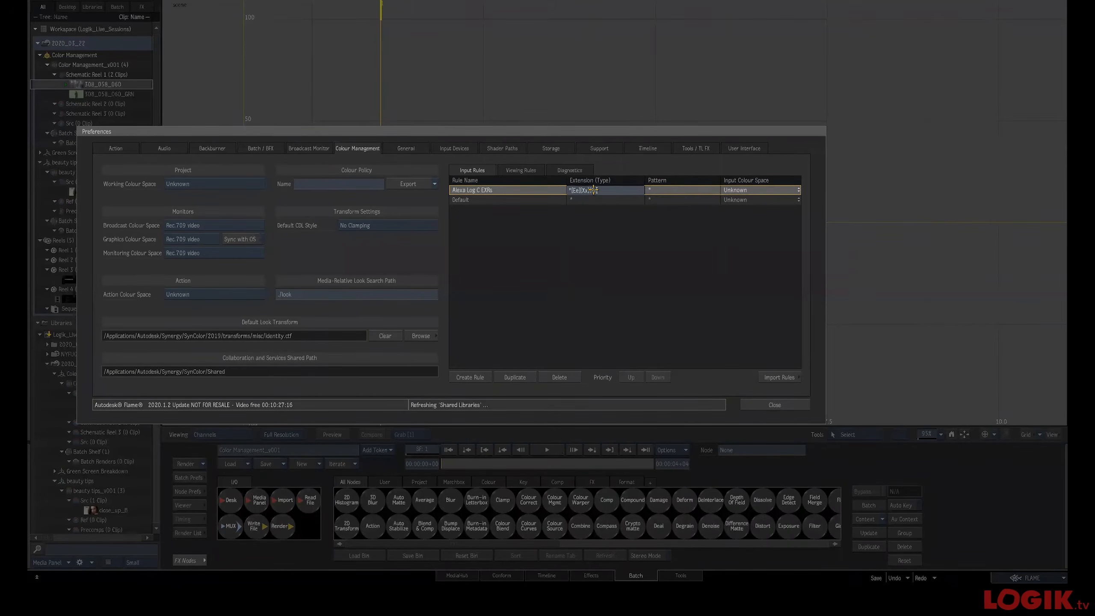
{"action": "left_click", "coordinate": [672, 216]}
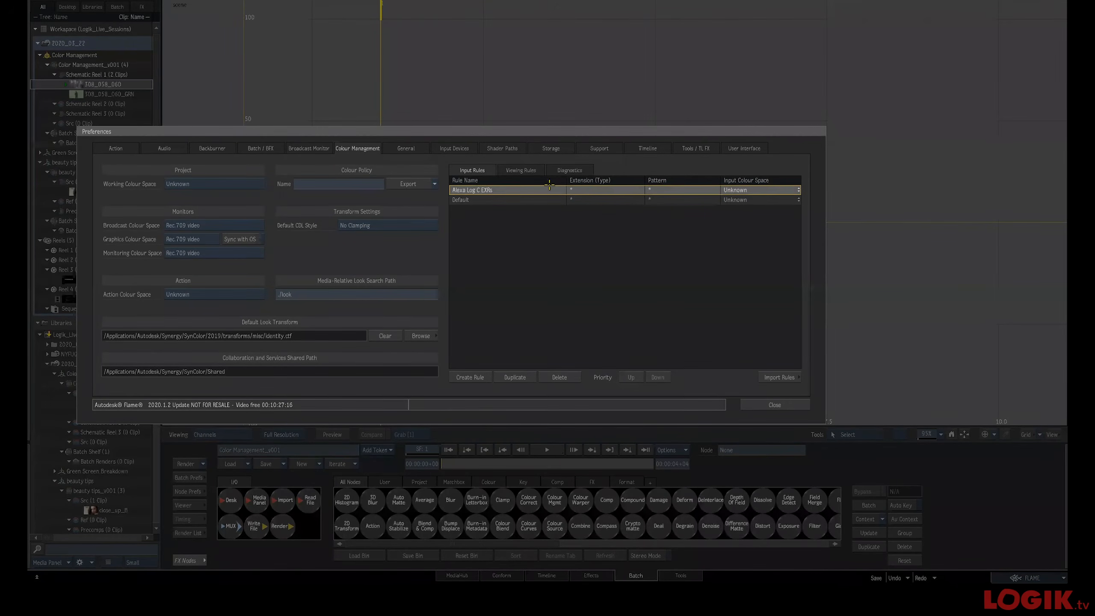
{"action": "double_click", "coordinate": [600, 194]}
{"action": "type", "text": "exr"}
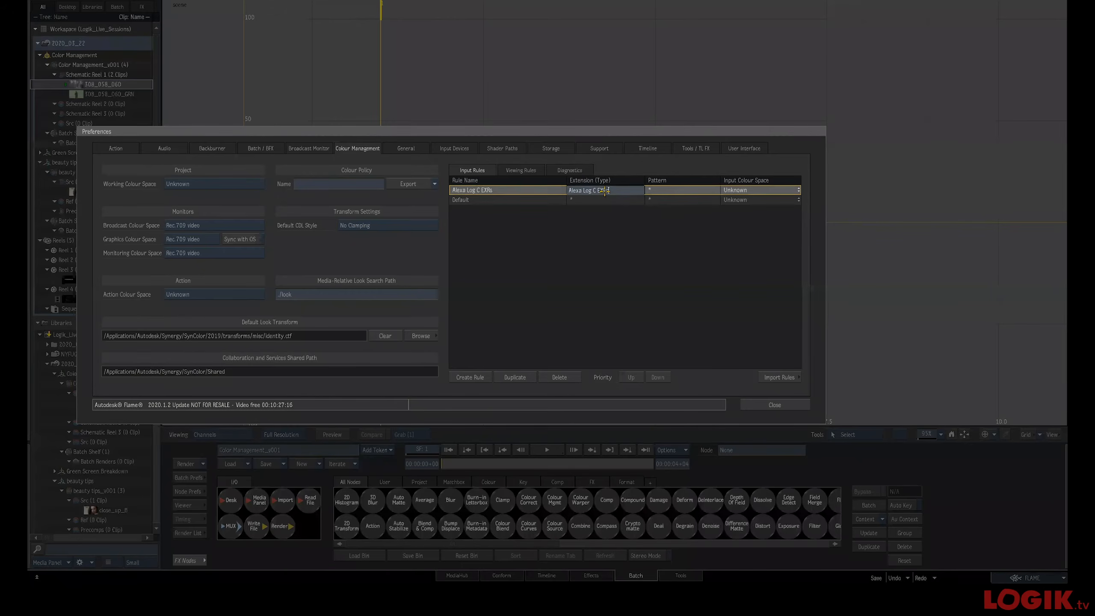
{"action": "key", "text": "Return"}
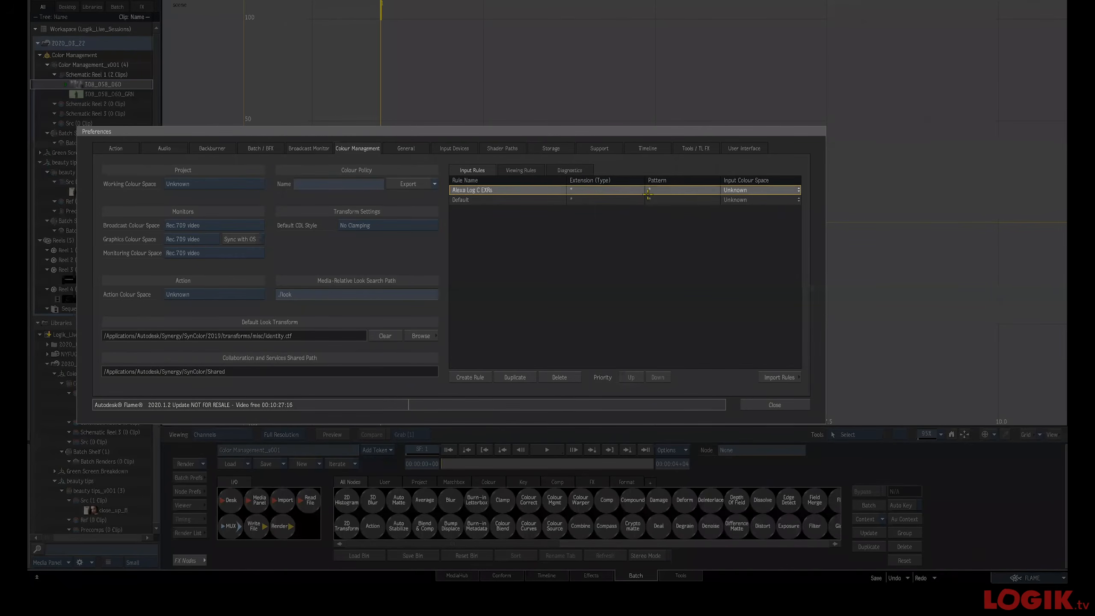
{"action": "double_click", "coordinate": [601, 189]}
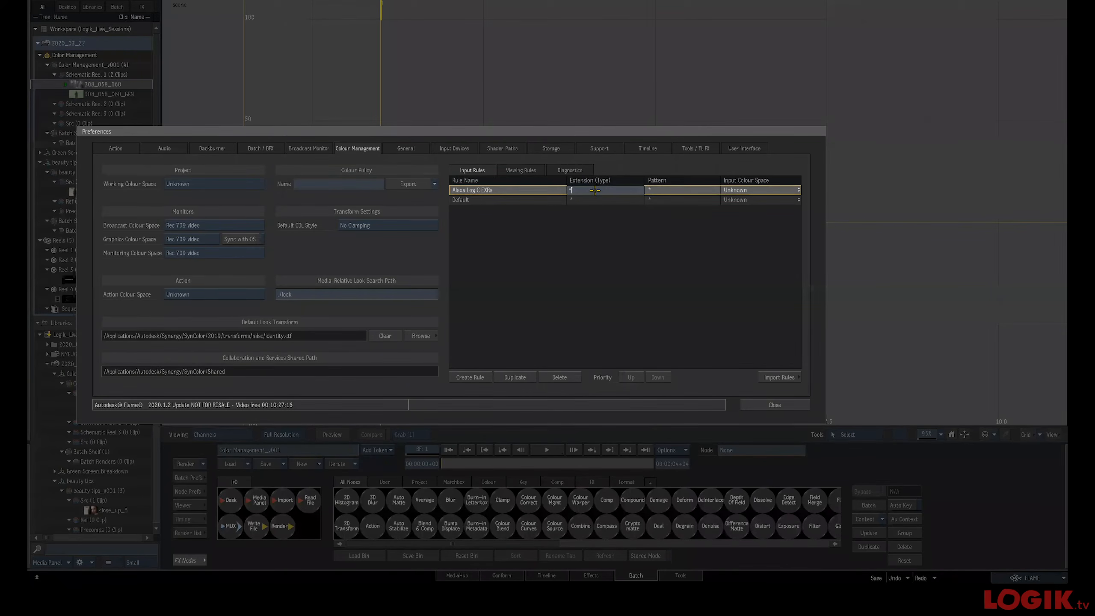
{"action": "key", "text": "Return"}
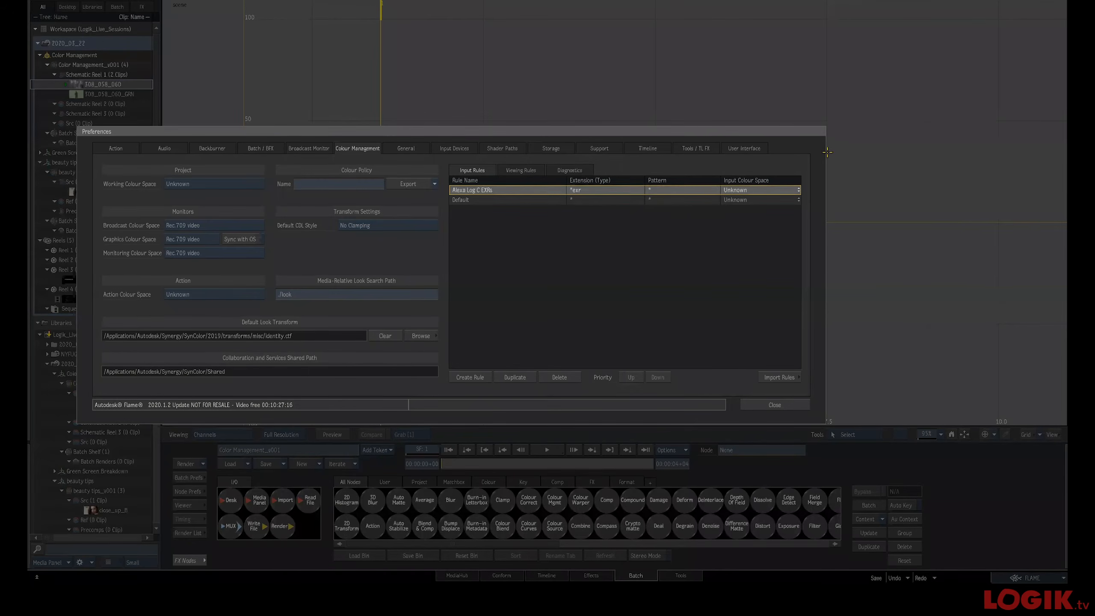
Try to paste a file-name pattern into the rule's pattern field
{"action": "double_click", "coordinate": [667, 189]}
{"action": "type", "text": "*[Ee][Xx][Rr]"}
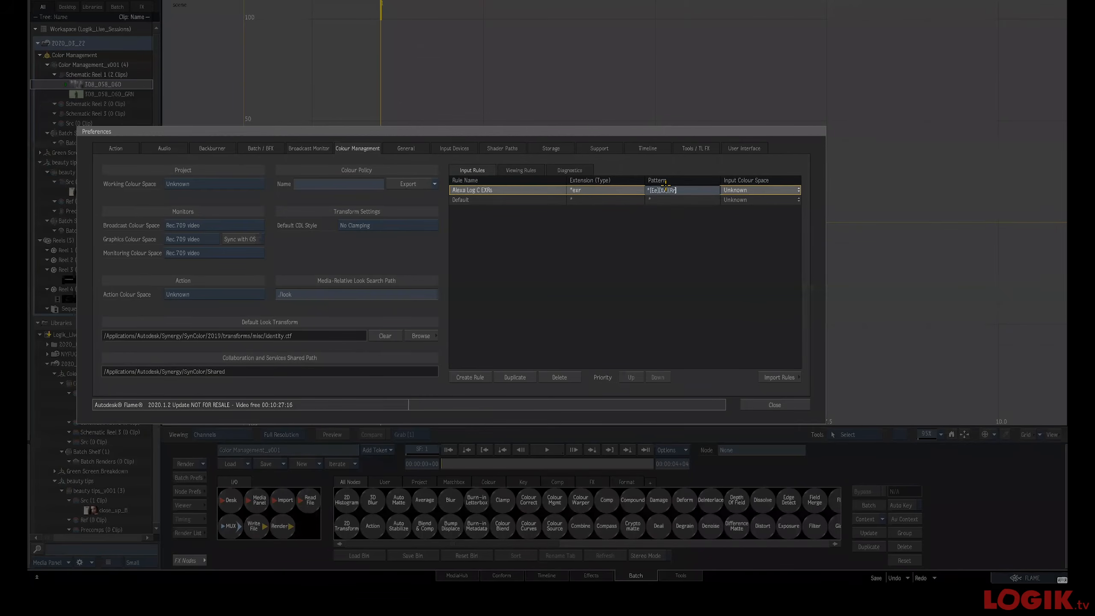
{"action": "key", "text": "super+a"}
{"action": "key", "text": "super+c"}
{"action": "key", "text": "Escape"}
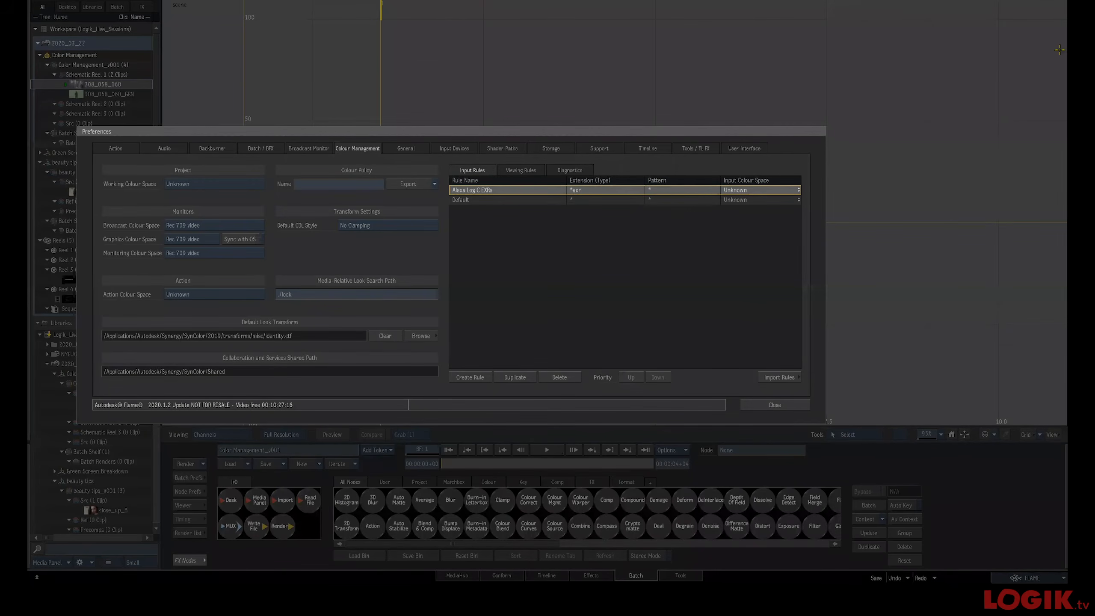
{"action": "left_click", "coordinate": [679, 189]}
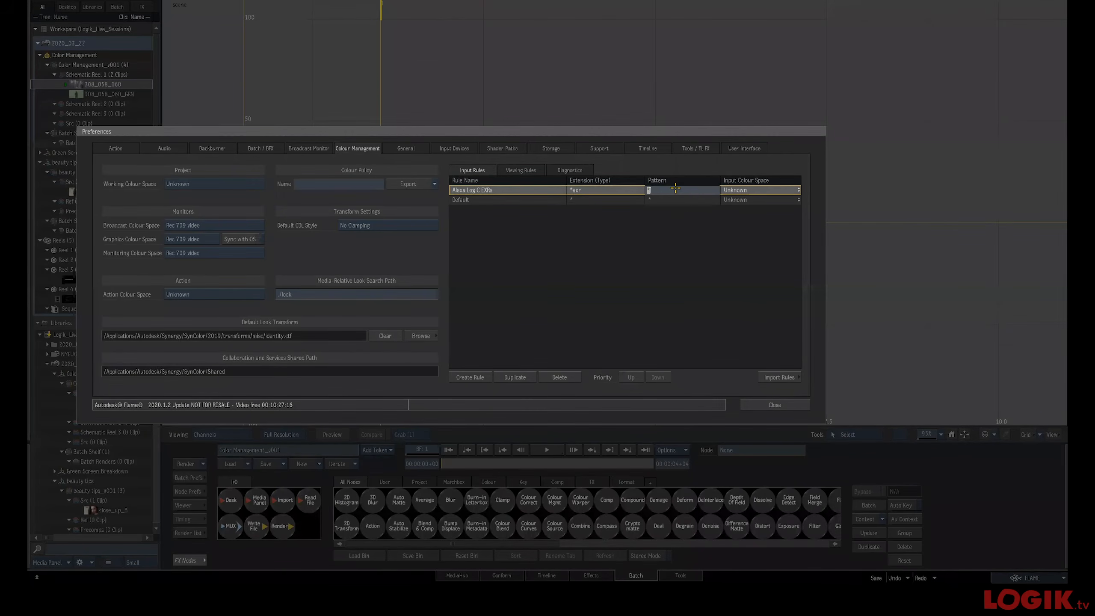
{"action": "key", "text": "super+v"}
{"action": "key", "text": "Escape"}
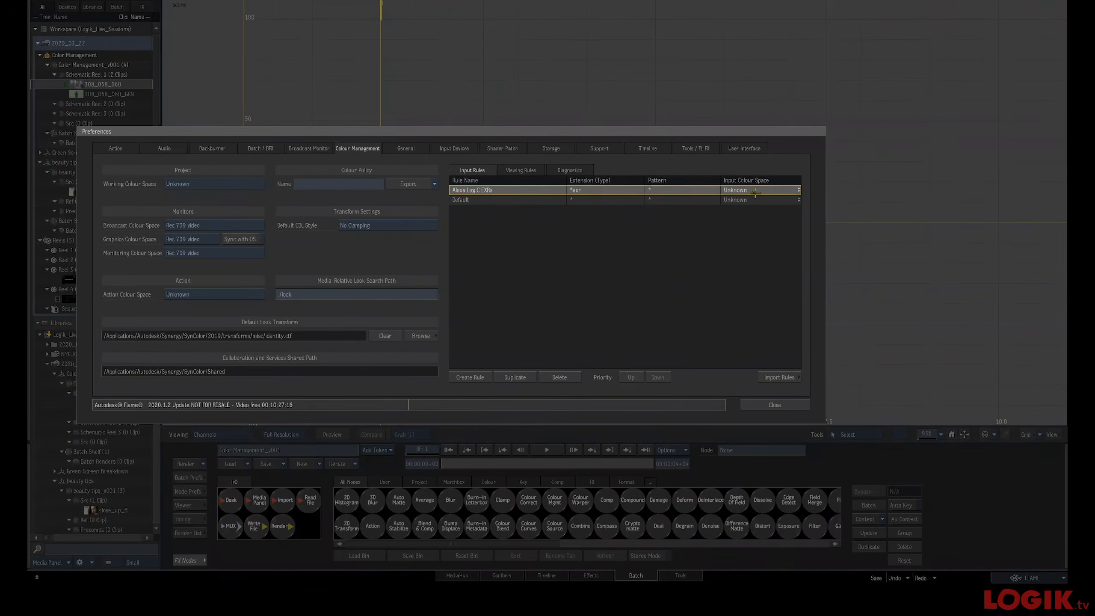
Set the rule's input colour space to ARRI LogC (v3-EI800) / AlexaWideGamut
{"action": "left_click", "coordinate": [760, 190]}
{"action": "mouse_move", "coordinate": [761, 192]}
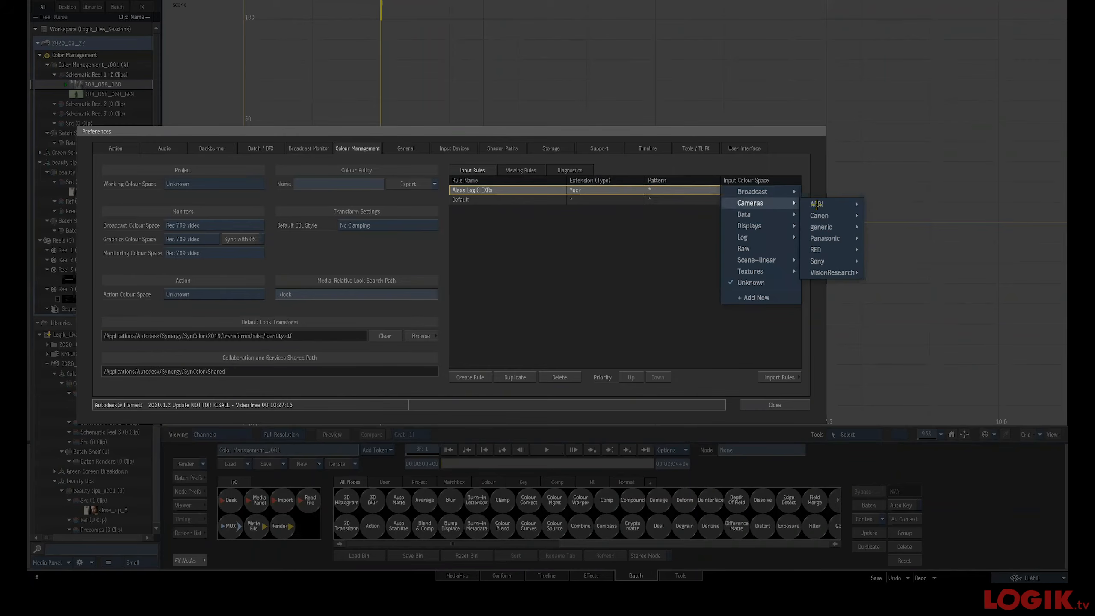
{"action": "mouse_move", "coordinate": [819, 204]}
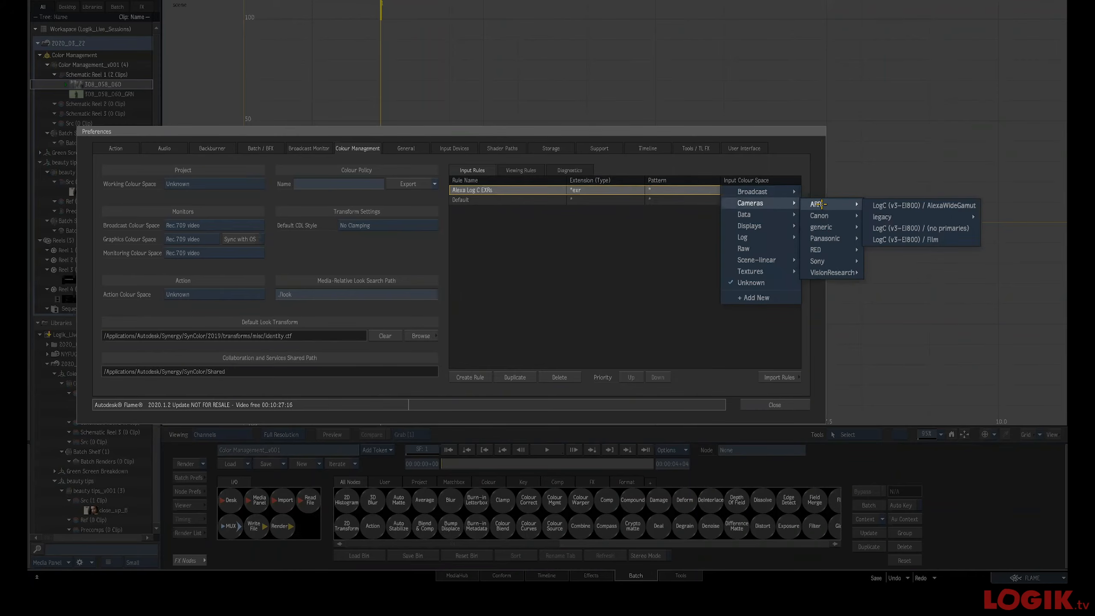
{"action": "left_click", "coordinate": [897, 206]}
Paste the case-insensitive EXR file-name pattern into the rule's pattern field
{"action": "double_click", "coordinate": [668, 190]}
{"action": "type", "text": "[Ee][Xx][Rr]"}
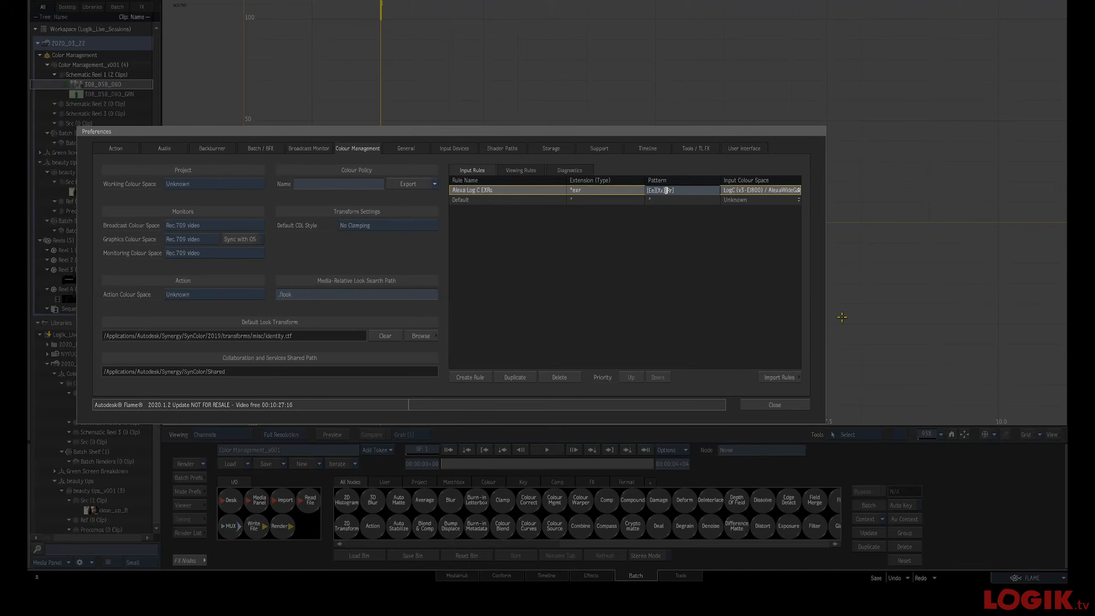
{"action": "key", "text": "Return"}
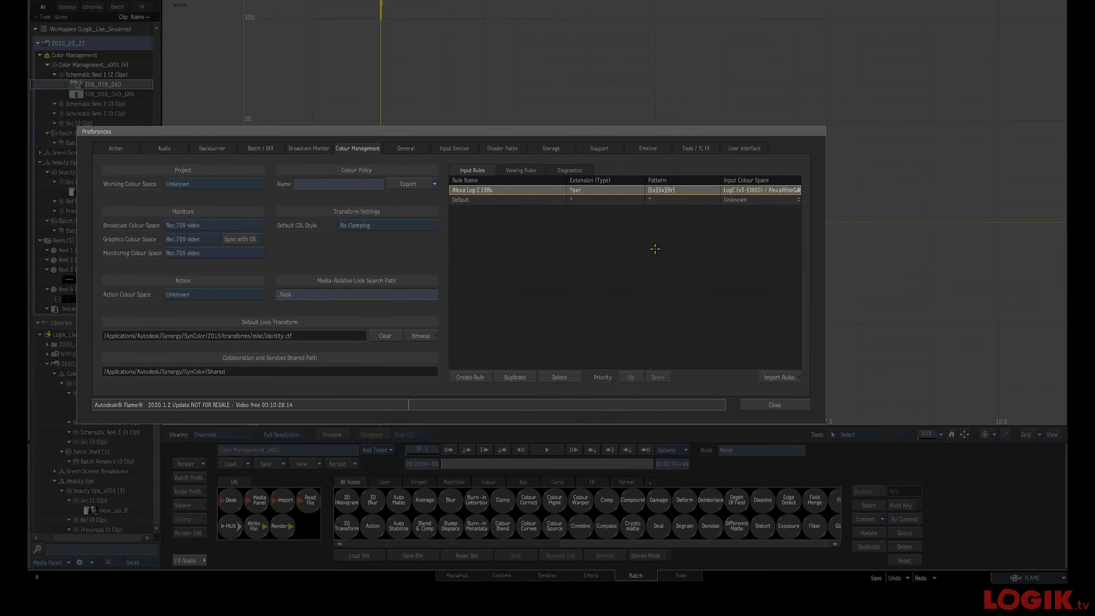
Close the Preferences and return to the Batch schematic
{"action": "double_click", "coordinate": [680, 191]}
{"action": "key", "text": "super+c"}
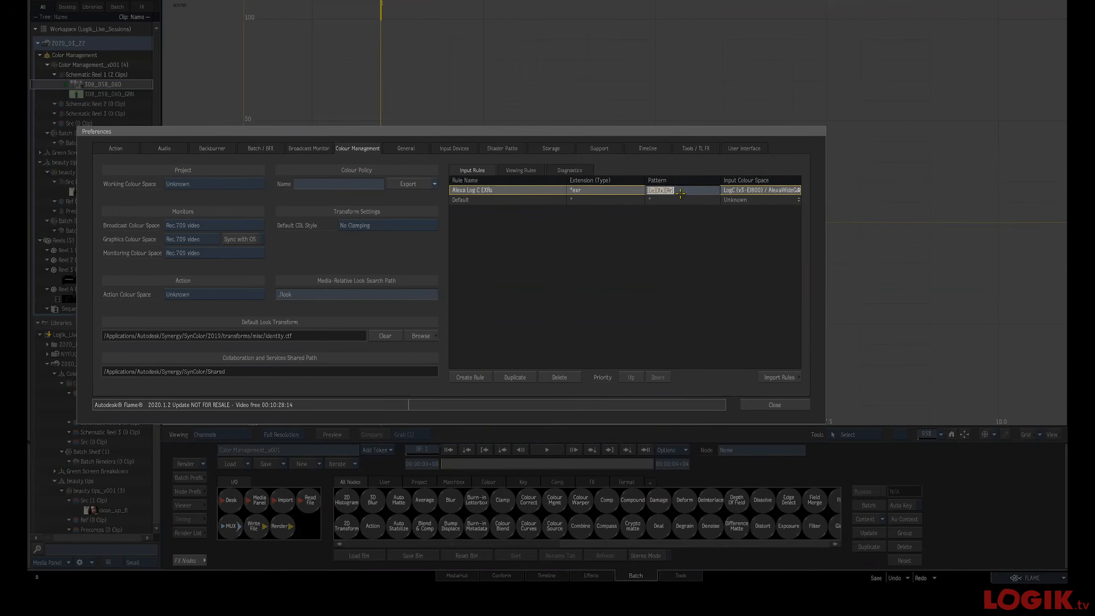
{"action": "left_click", "coordinate": [667, 240]}
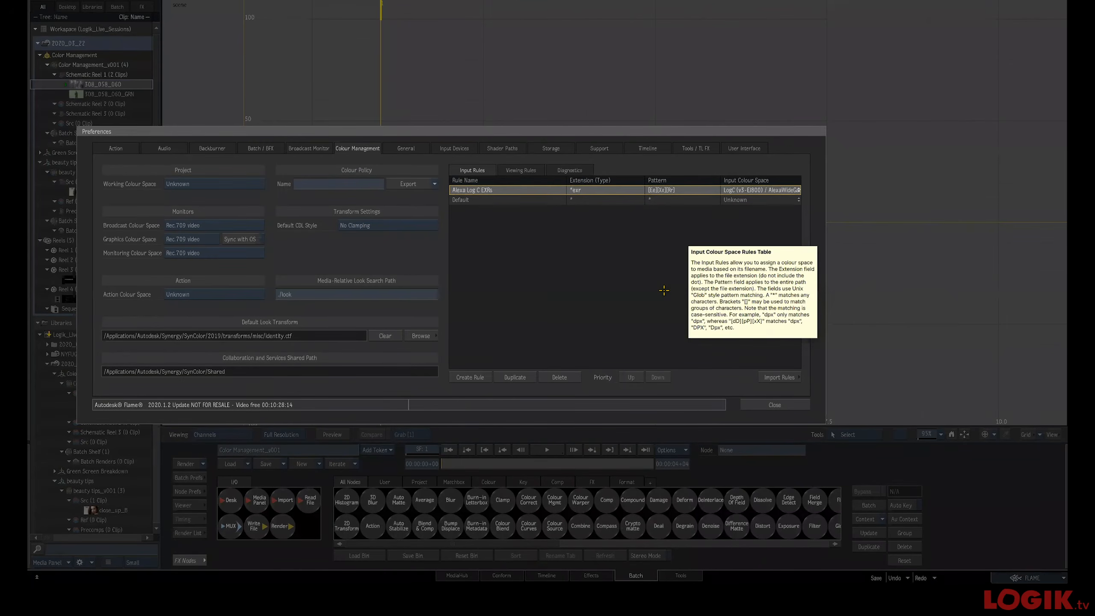
{"action": "left_click", "coordinate": [793, 405]}
{"action": "left_click", "coordinate": [635, 576]}
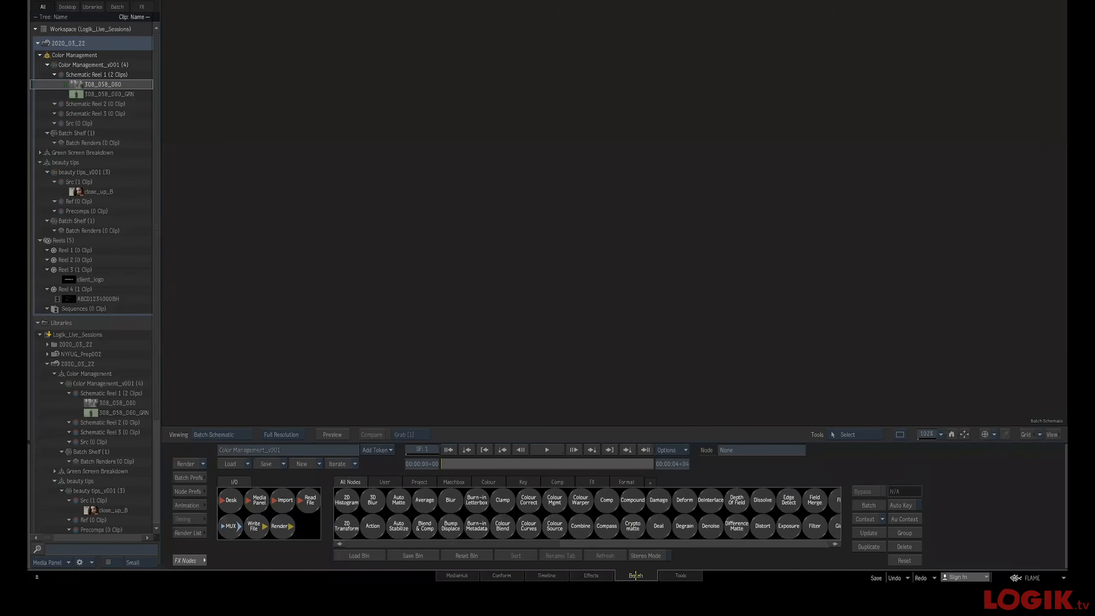
Check the clips' colour tags in the Import browser with Tagged Colour Space set to From File or Rules, and cancel
{"action": "left_click_drag", "start_coordinate": [286, 503], "coordinate": [491, 263]}
{"action": "left_click", "coordinate": [596, 504]}
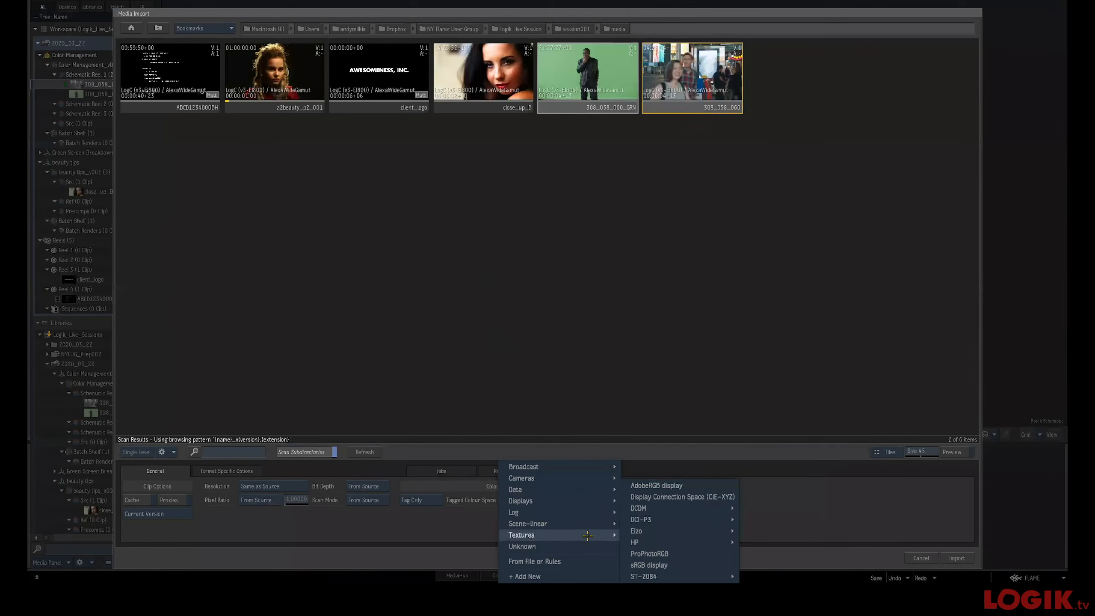
{"action": "left_click", "coordinate": [572, 560]}
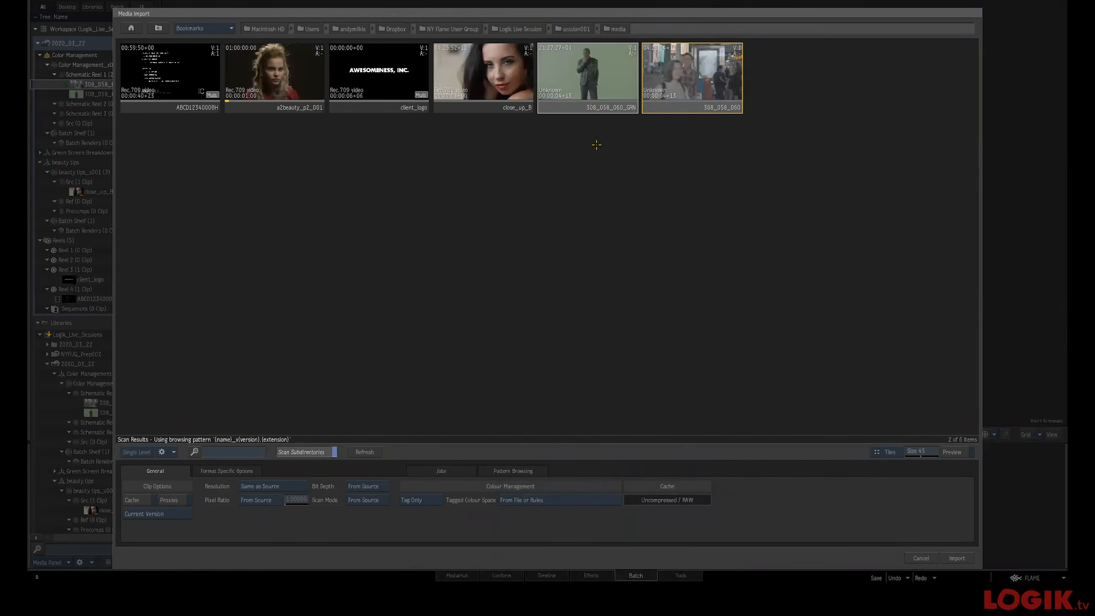
{"action": "left_click", "coordinate": [618, 171]}
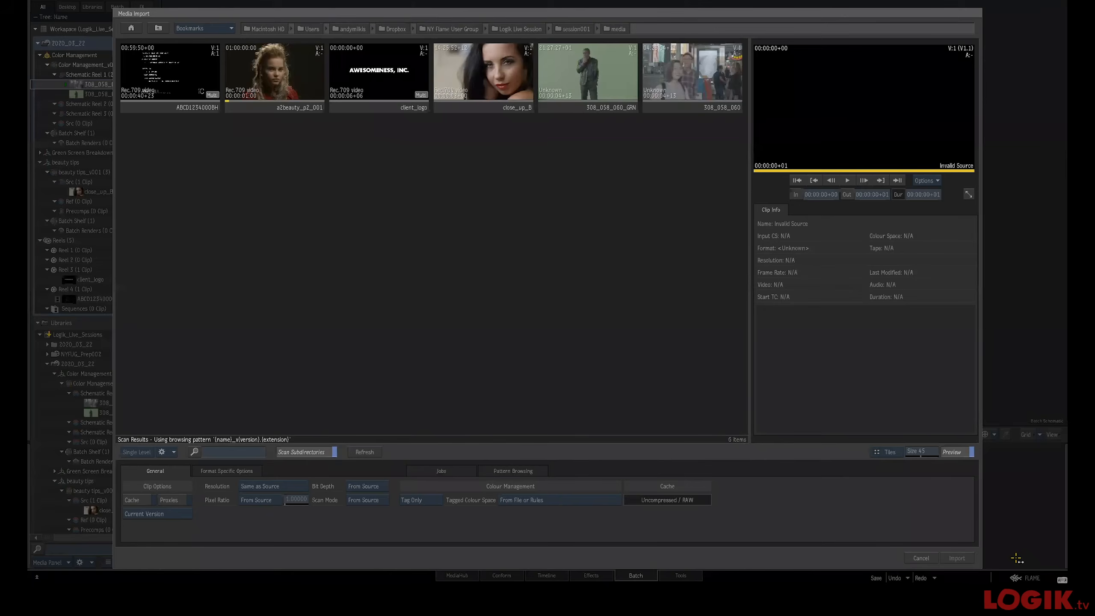
{"action": "left_click", "coordinate": [920, 558]}
Reopen Colour Management preferences, change the rule's extension type to exr, and close the preferences
{"action": "left_click", "coordinate": [1047, 575]}
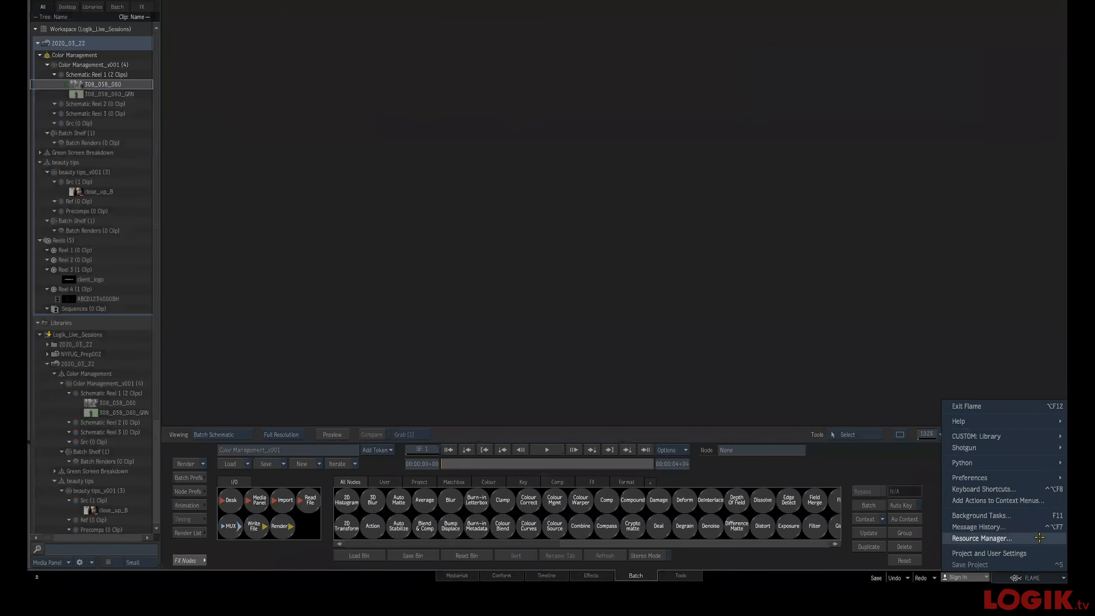
{"action": "mouse_move", "coordinate": [1027, 480]}
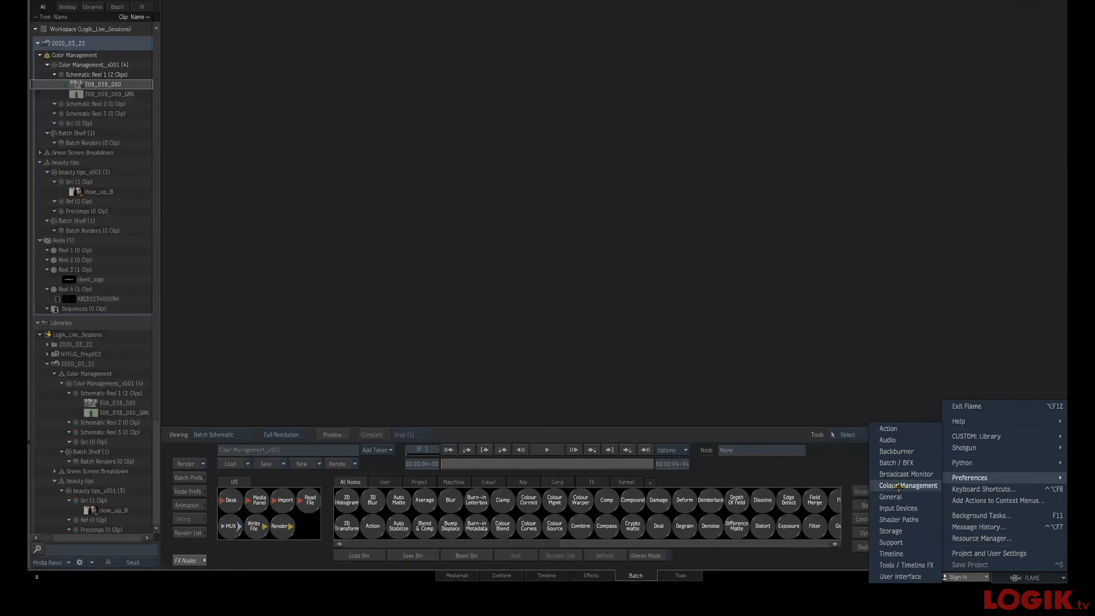
{"action": "left_click", "coordinate": [925, 485]}
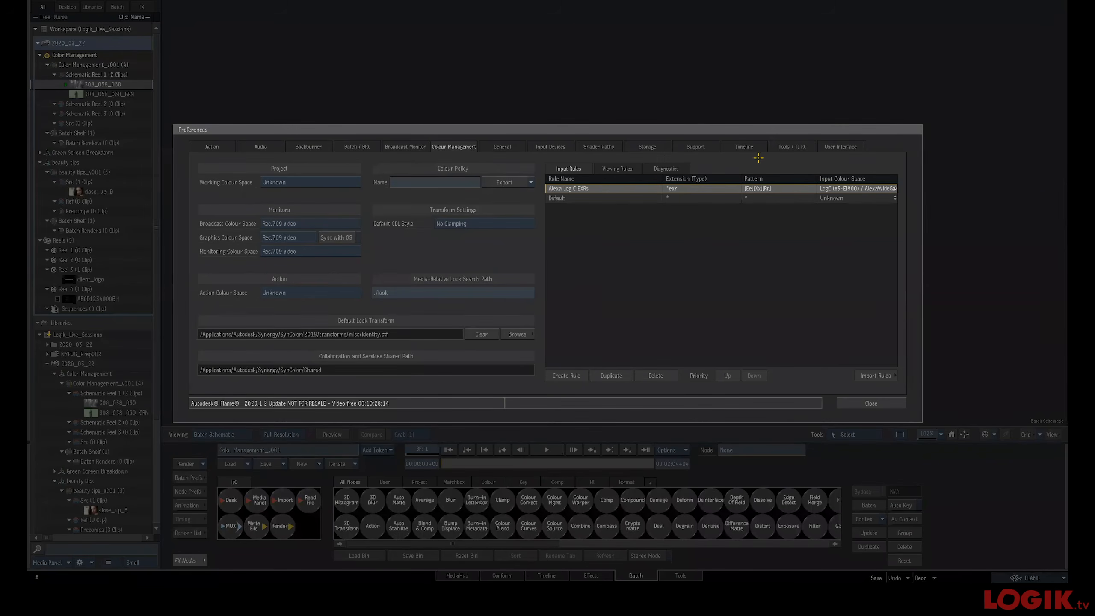
{"action": "left_click", "coordinate": [687, 189]}
{"action": "key", "text": "Left"}
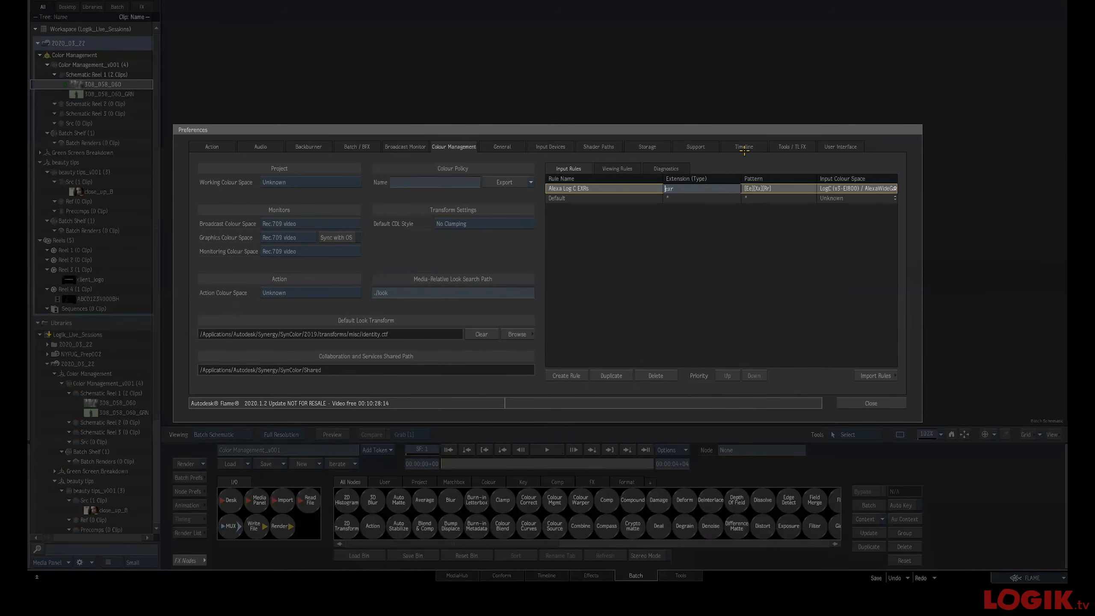
{"action": "key", "text": "Return"}
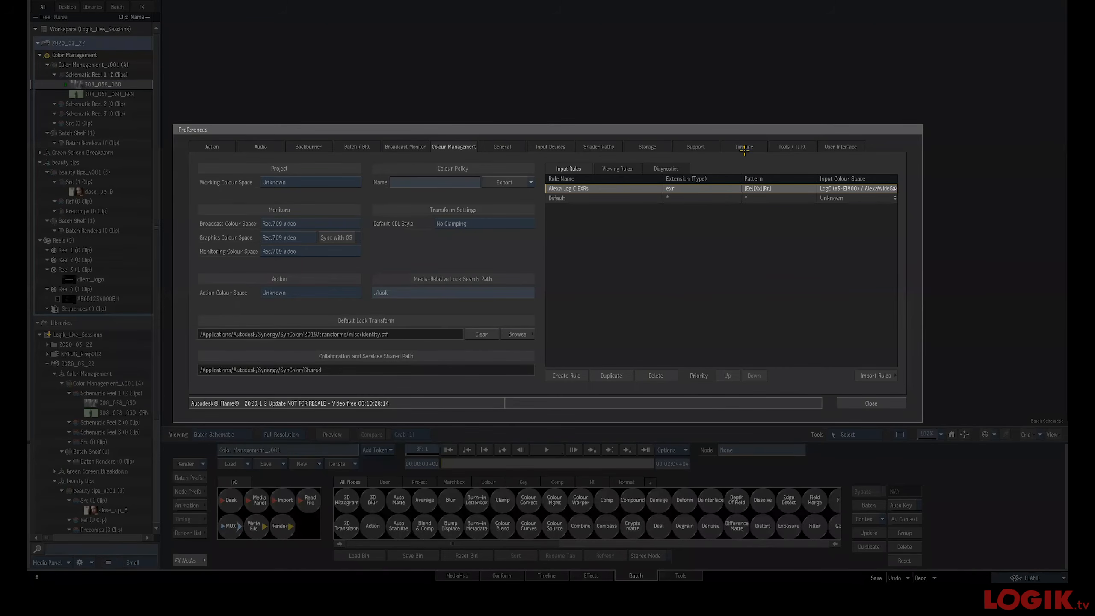
{"action": "left_click", "coordinate": [837, 403]}
Open the Import browser to check the clips' colour tags, and cancel
{"action": "left_click", "coordinate": [285, 499]}
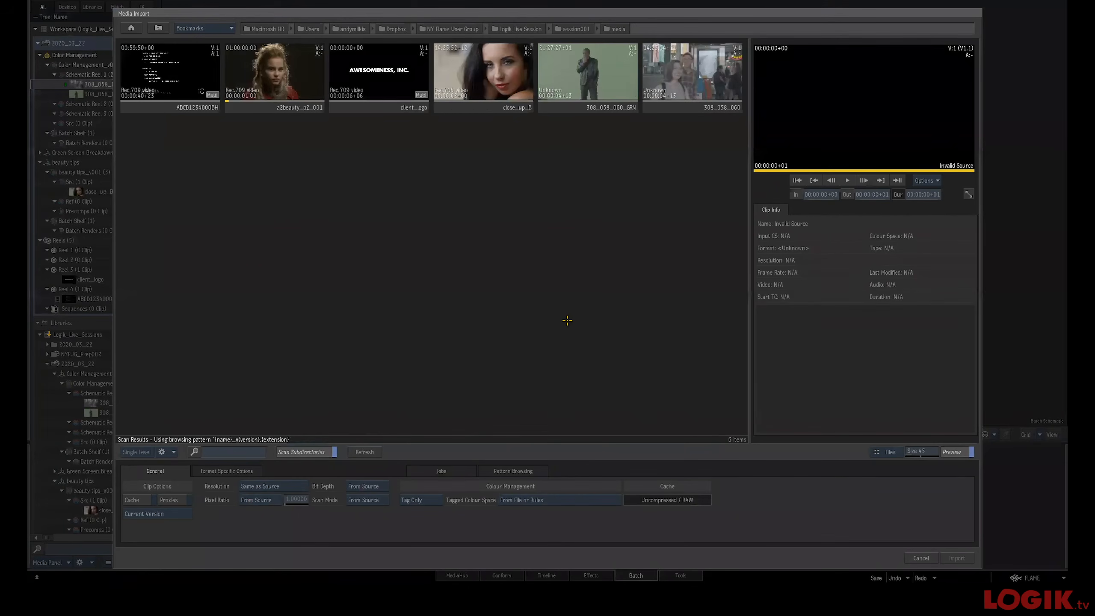
{"action": "left_click", "coordinate": [931, 557]}
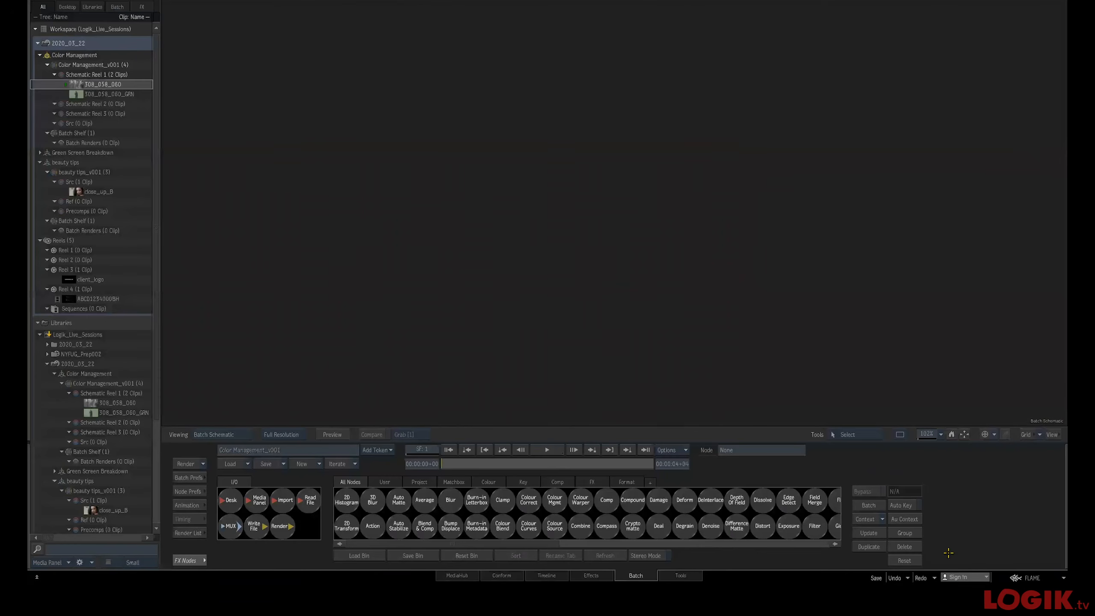
Reopen Colour Management preferences, paste a new extension into the rule, and set its pattern to *
{"action": "left_click", "coordinate": [1031, 577]}
{"action": "mouse_move", "coordinate": [1016, 474]}
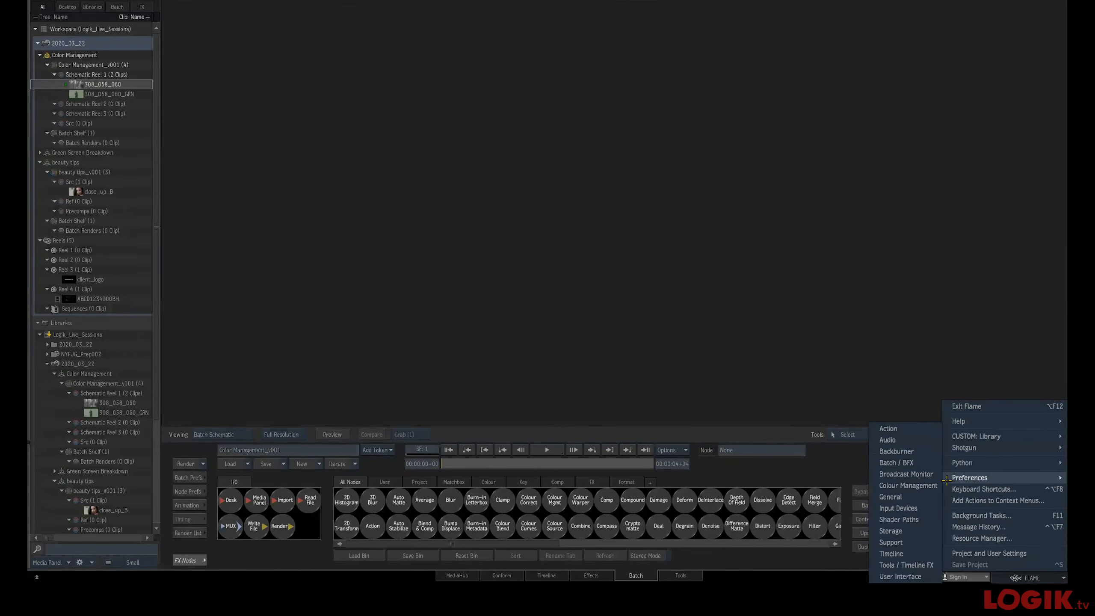
{"action": "left_click", "coordinate": [907, 485]}
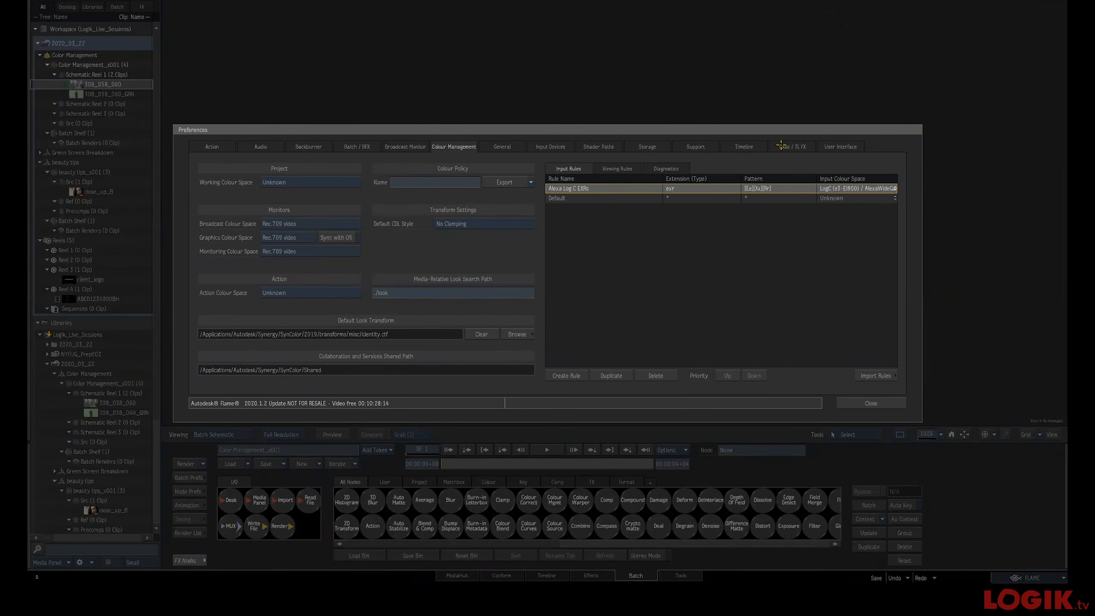
{"action": "left_click_drag", "start_coordinate": [770, 130], "coordinate": [674, 123]}
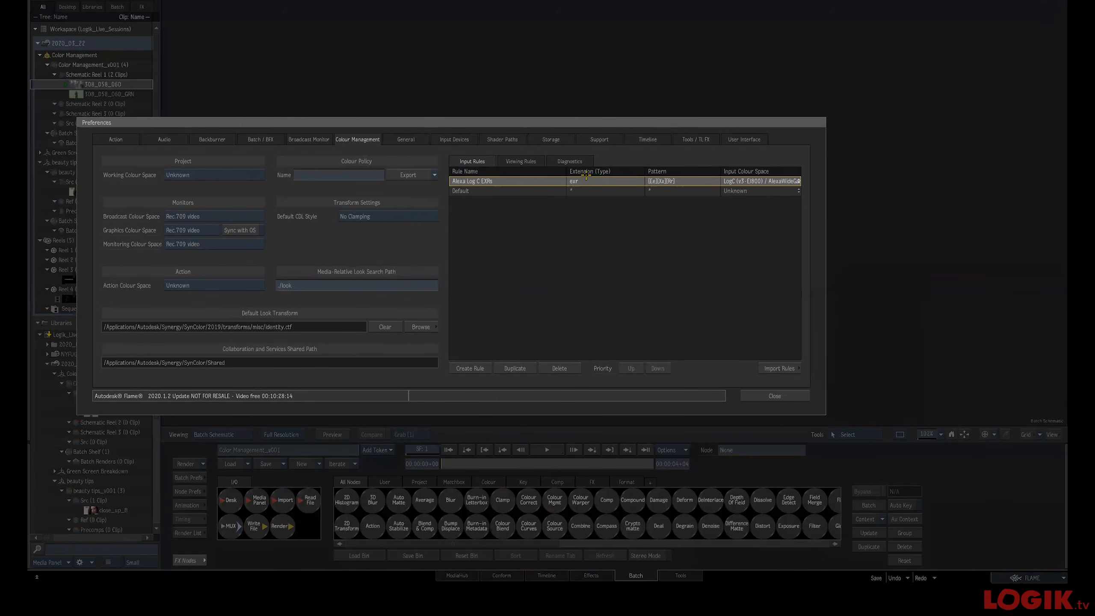
{"action": "left_click", "coordinate": [572, 181]}
{"action": "key", "text": "super+v"}
{"action": "key", "text": "Return"}
{"action": "left_click", "coordinate": [681, 181]}
{"action": "type", "text": "*"}
{"action": "key", "text": "Return"}
{"action": "left_click", "coordinate": [786, 399]}
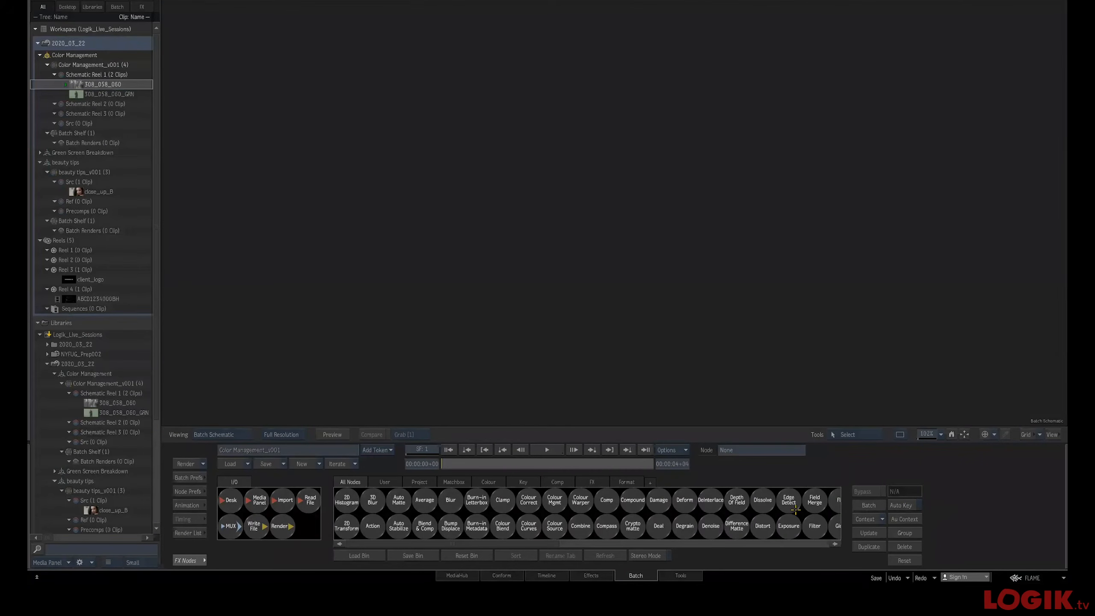
Import the 308_058_060 clip into the Batch schematic with its colour space taken from file or rules
{"action": "left_click", "coordinate": [282, 499]}
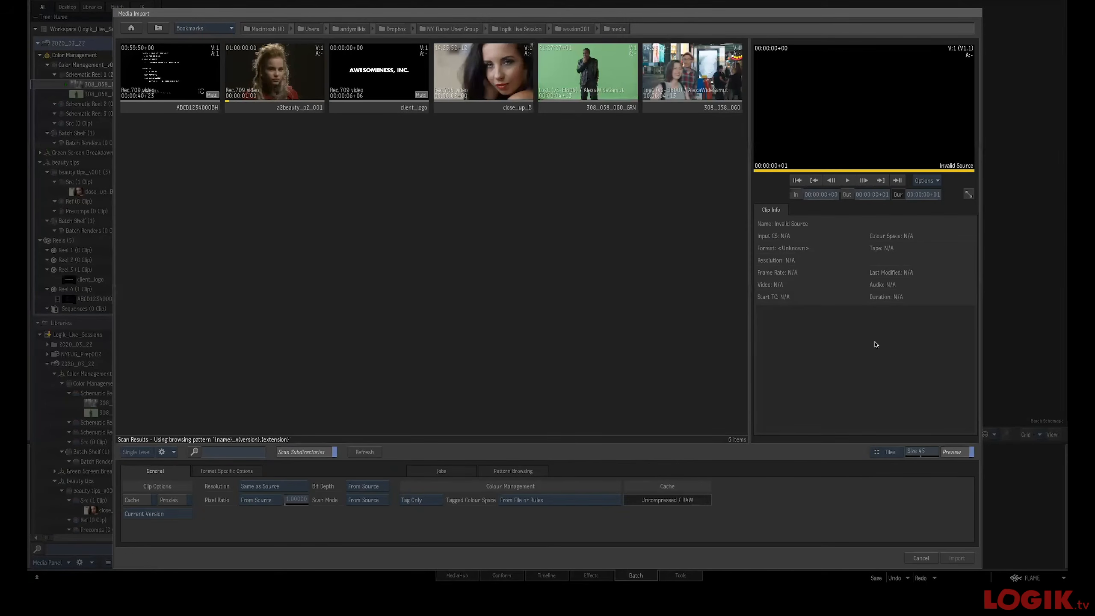
{"action": "left_click", "coordinate": [591, 95]}
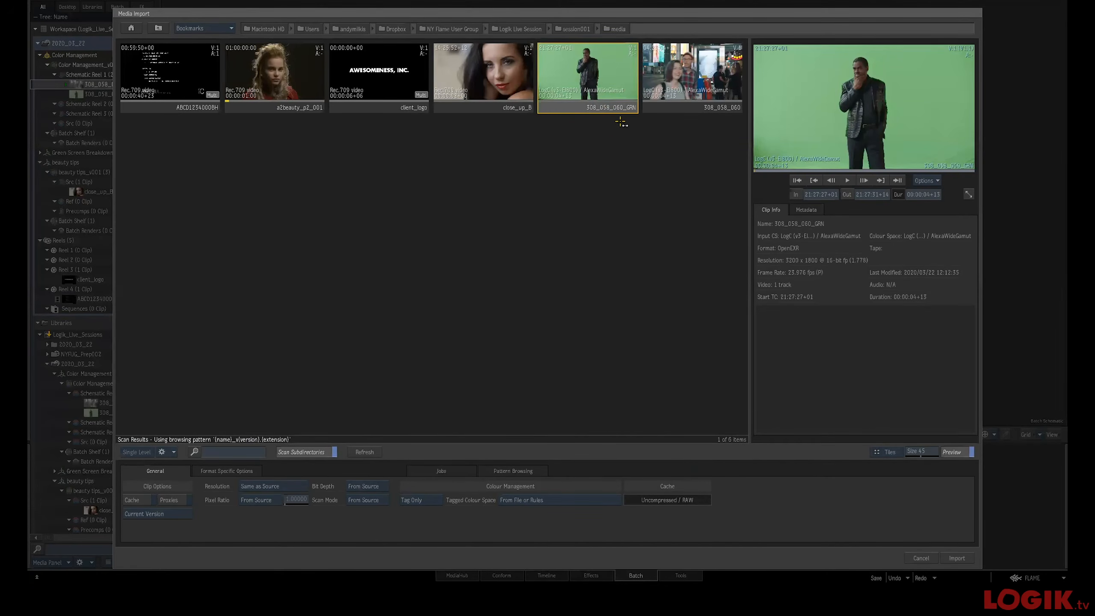
{"action": "left_click", "coordinate": [666, 93]}
{"action": "left_click", "coordinate": [596, 89]}
{"action": "left_click", "coordinate": [685, 83]}
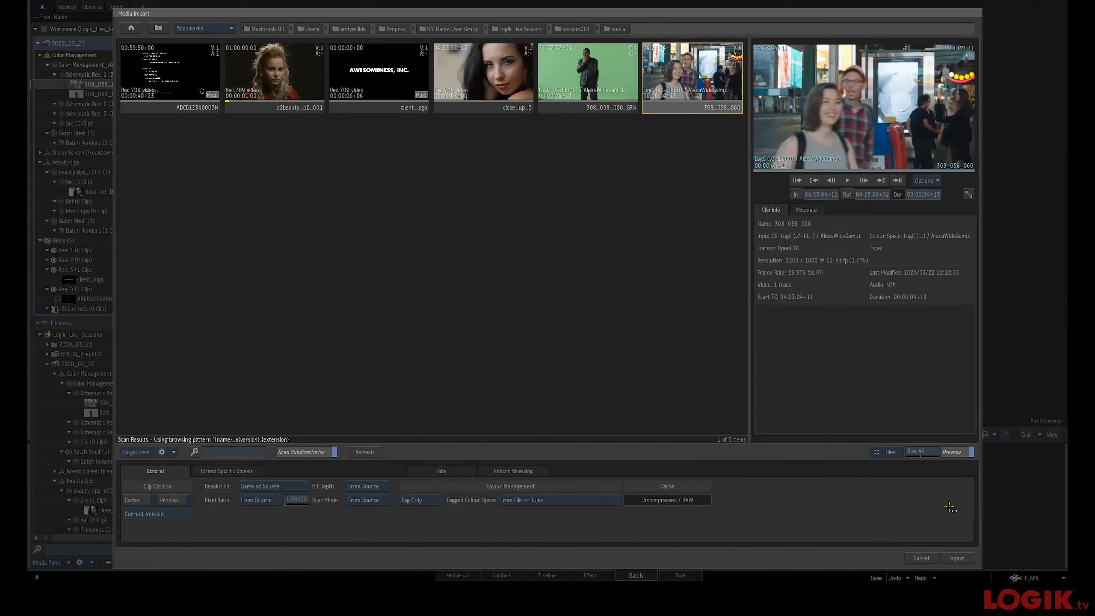
{"action": "left_click", "coordinate": [956, 558]}
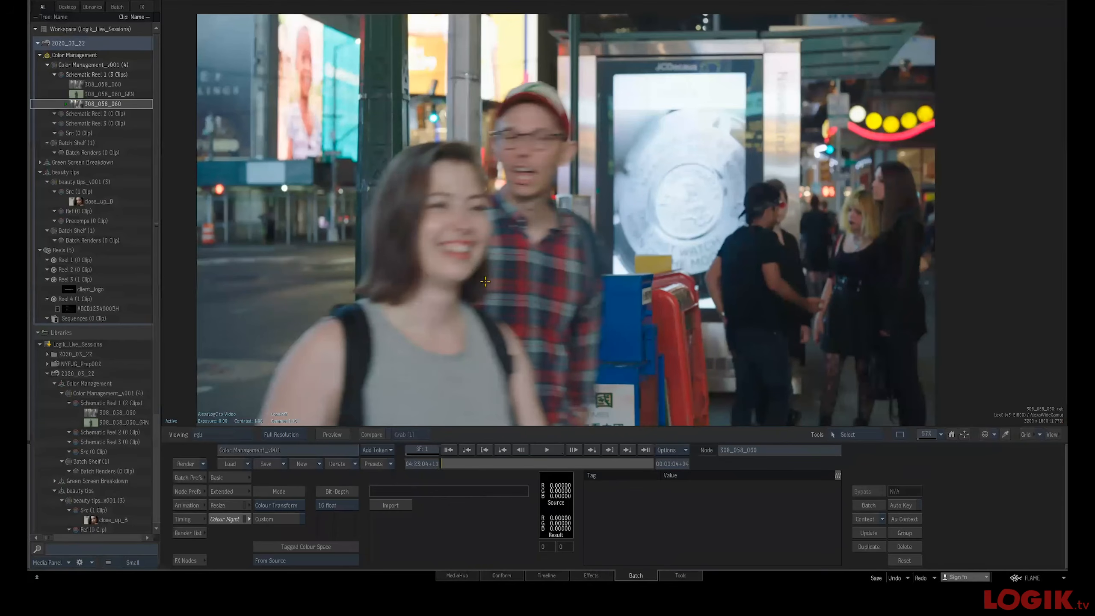
Inspect the imported clip node's colour management settings and delete the node
{"action": "double_click", "coordinate": [478, 280]}
{"action": "left_click", "coordinate": [170, 420]}
{"action": "left_click", "coordinate": [170, 420]}
{"action": "key", "text": "Escape"}
{"action": "left_click_drag", "start_coordinate": [460, 281], "coordinate": [267, 575]}
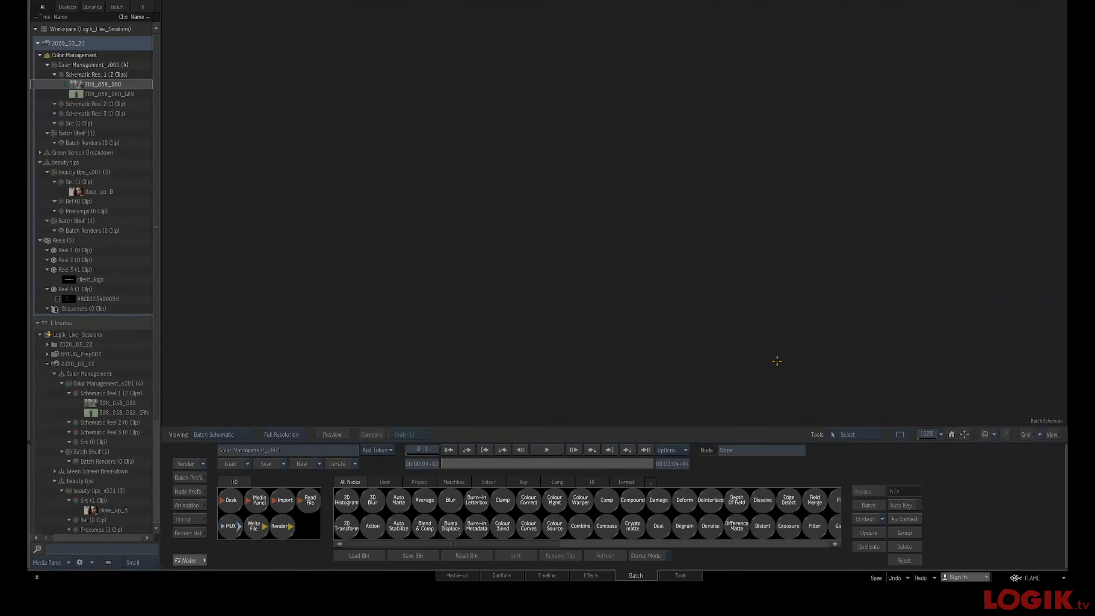
View the 308_058_060 clip in the player
{"action": "mouse_move", "coordinate": [1065, 543]}
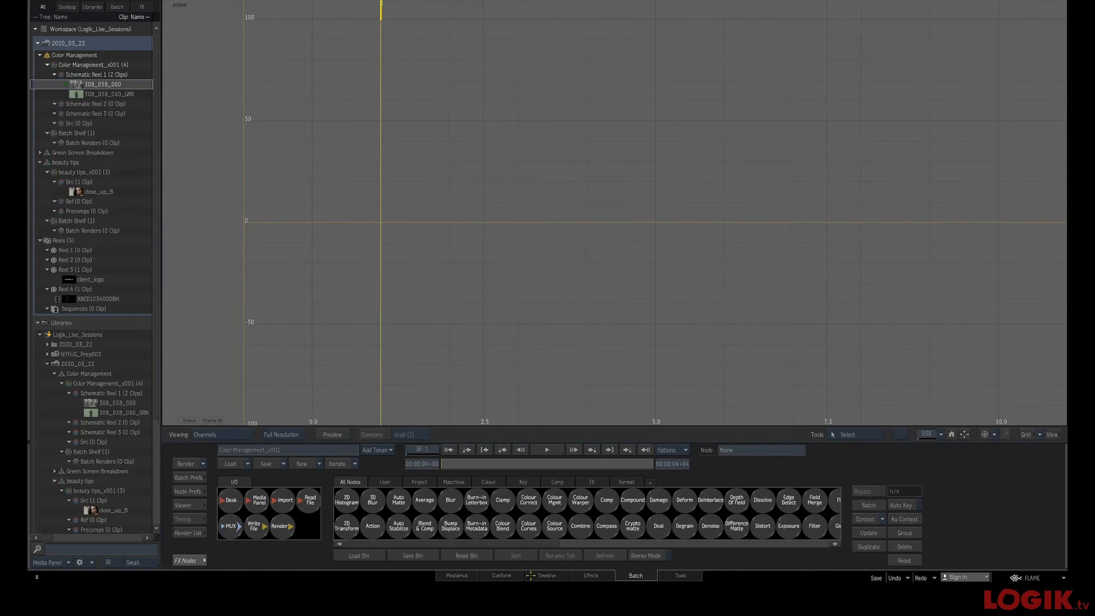
{"action": "left_click", "coordinate": [544, 575]}
{"action": "left_click", "coordinate": [654, 575]}
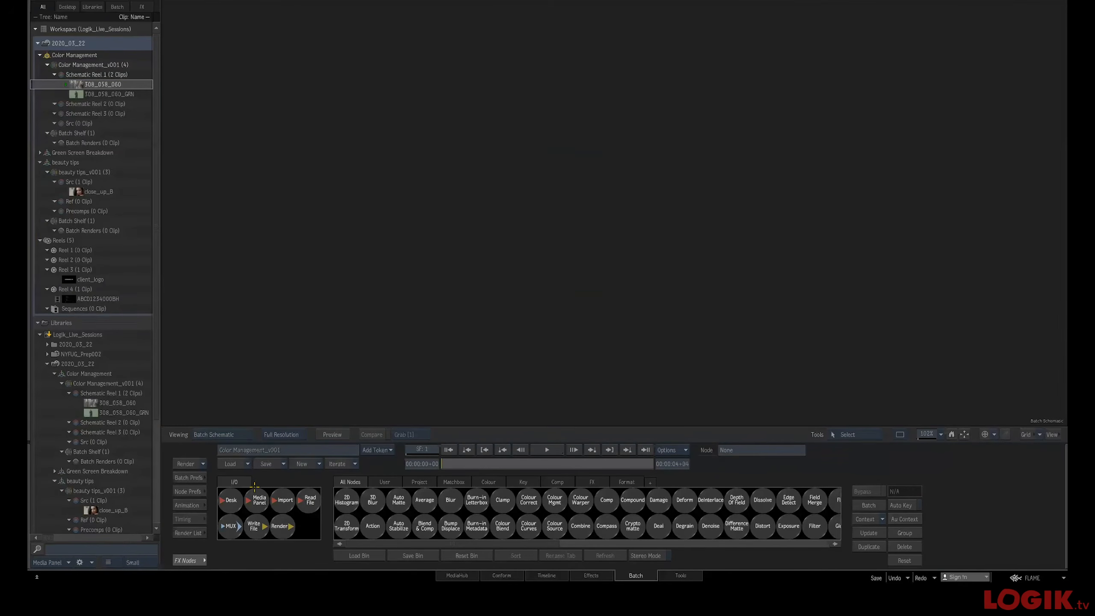
{"action": "double_click", "coordinate": [74, 85]}
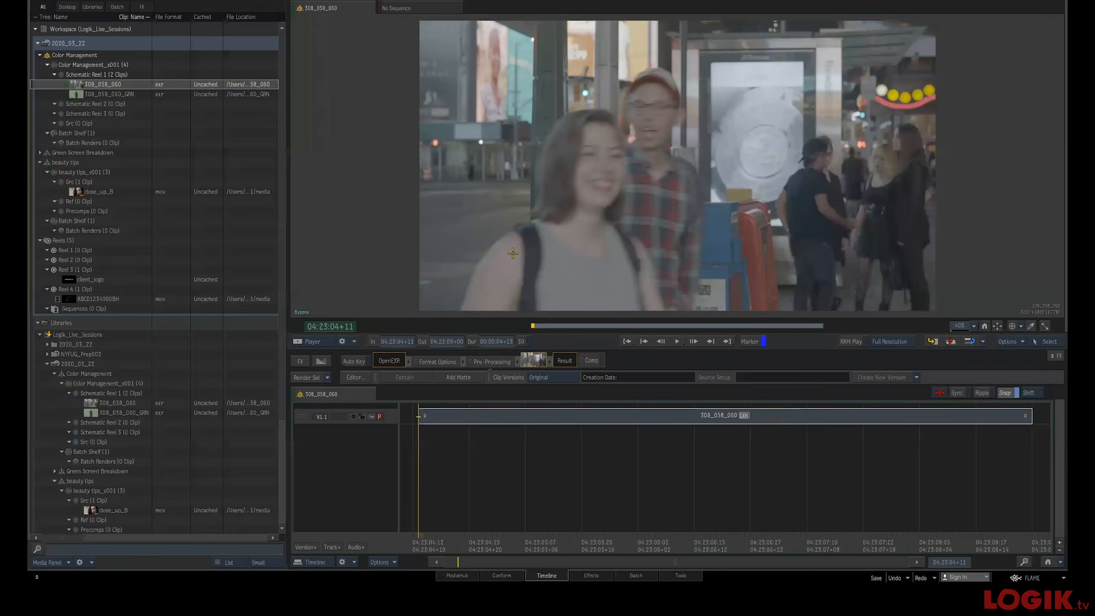
{"action": "left_click", "coordinate": [647, 575]}
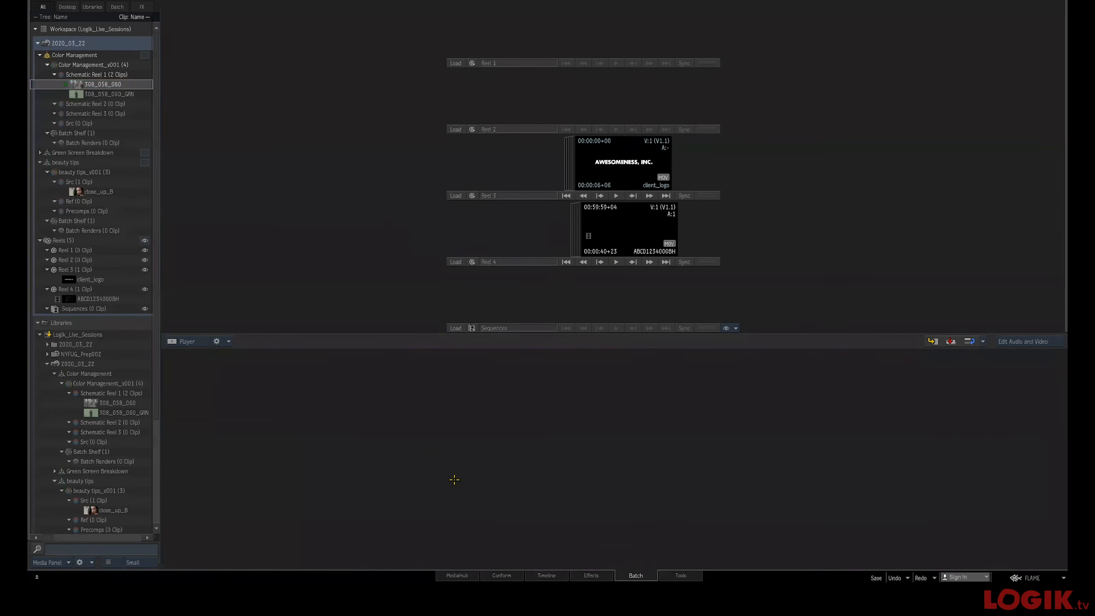
{"action": "double_click", "coordinate": [74, 84]}
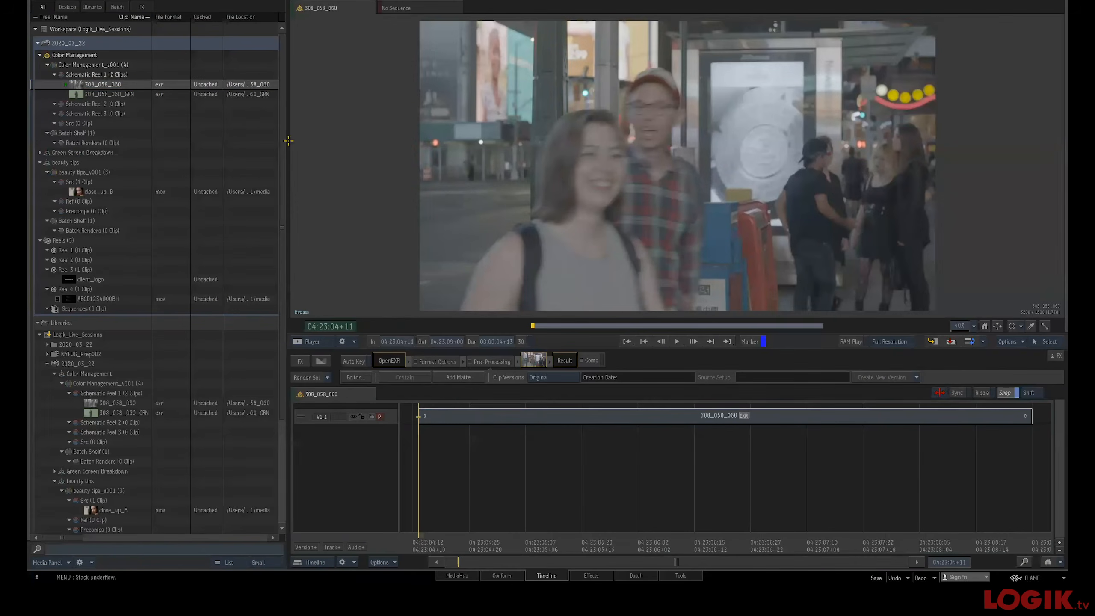
{"action": "key", "text": "Escape"}
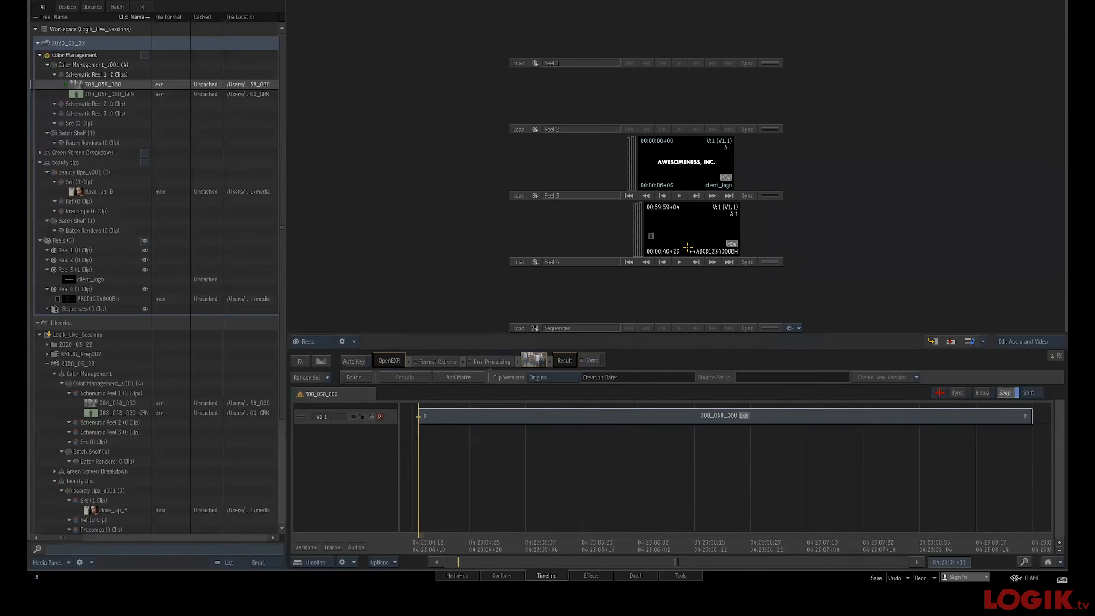
{"action": "left_click", "coordinate": [635, 575]}
Bring the 308_058_060 and 308_058_060_GRN clips into the Batch schematic and arrange their nodes
{"action": "left_click_drag", "start_coordinate": [544, 308], "coordinate": [329, 316]}
{"action": "left_click_drag", "start_coordinate": [506, 333], "coordinate": [580, 326]}
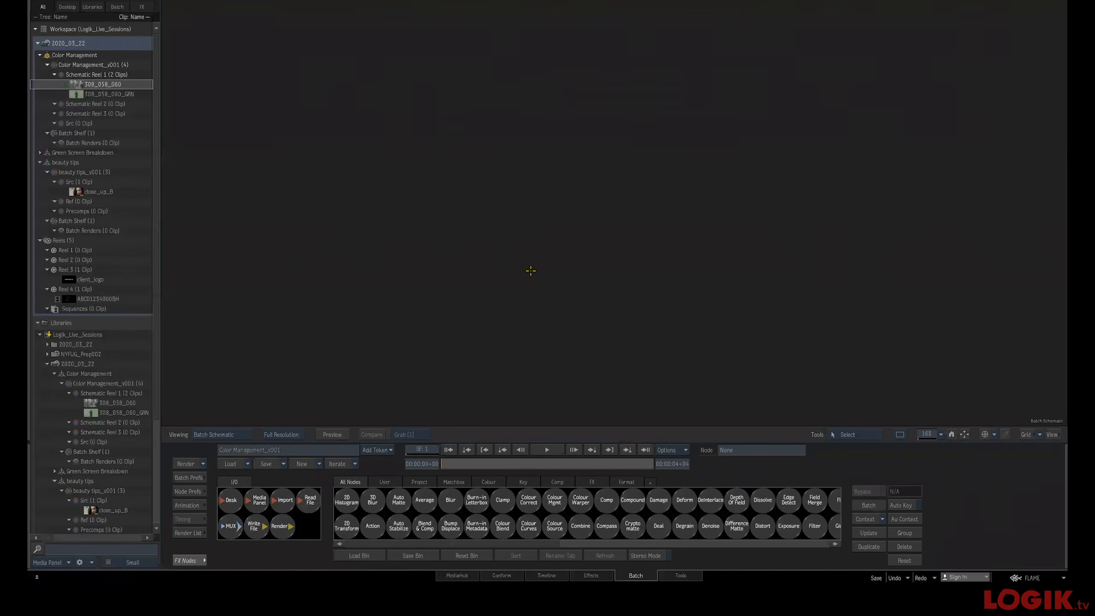
{"action": "left_click", "coordinate": [98, 96], "text": "ctrl"}
{"action": "left_click_drag", "start_coordinate": [223, 107], "coordinate": [606, 237]}
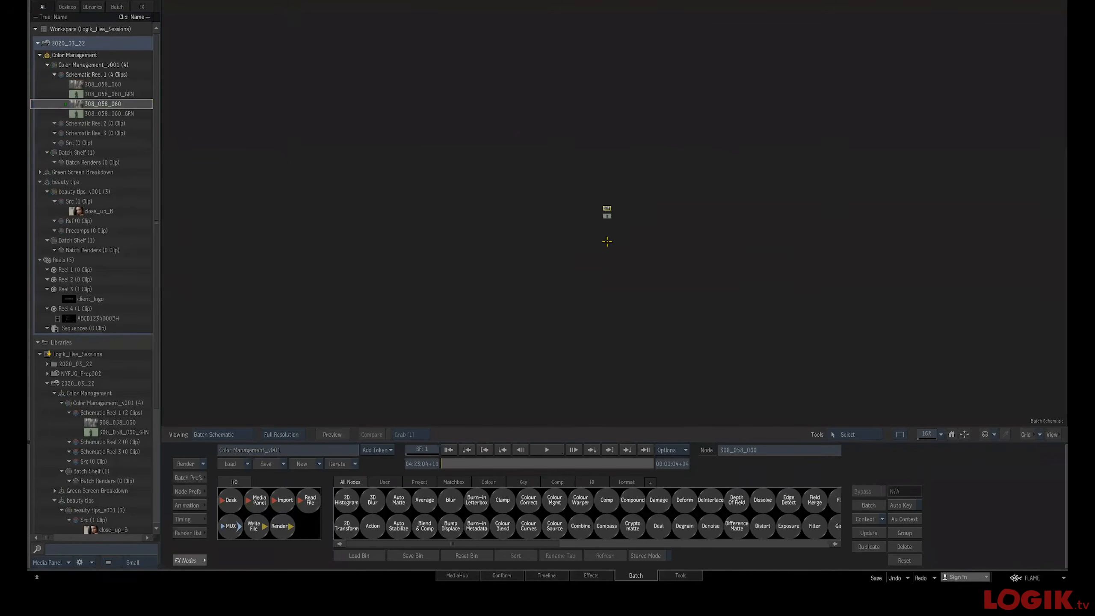
{"action": "left_click_drag", "start_coordinate": [605, 195], "coordinate": [574, 190]}
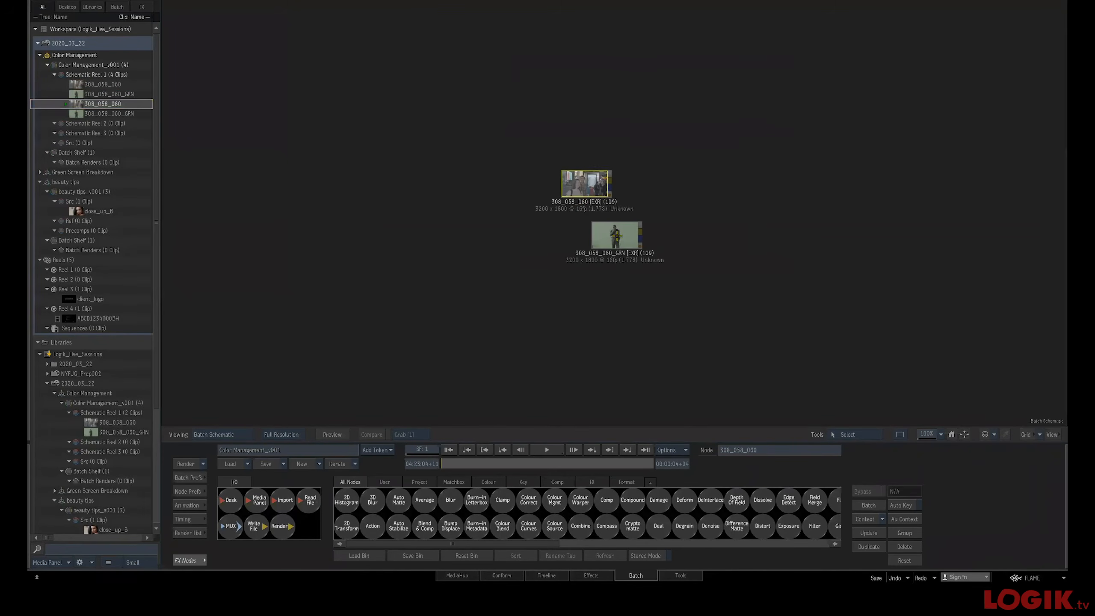
{"action": "left_click_drag", "start_coordinate": [617, 236], "coordinate": [560, 247]}
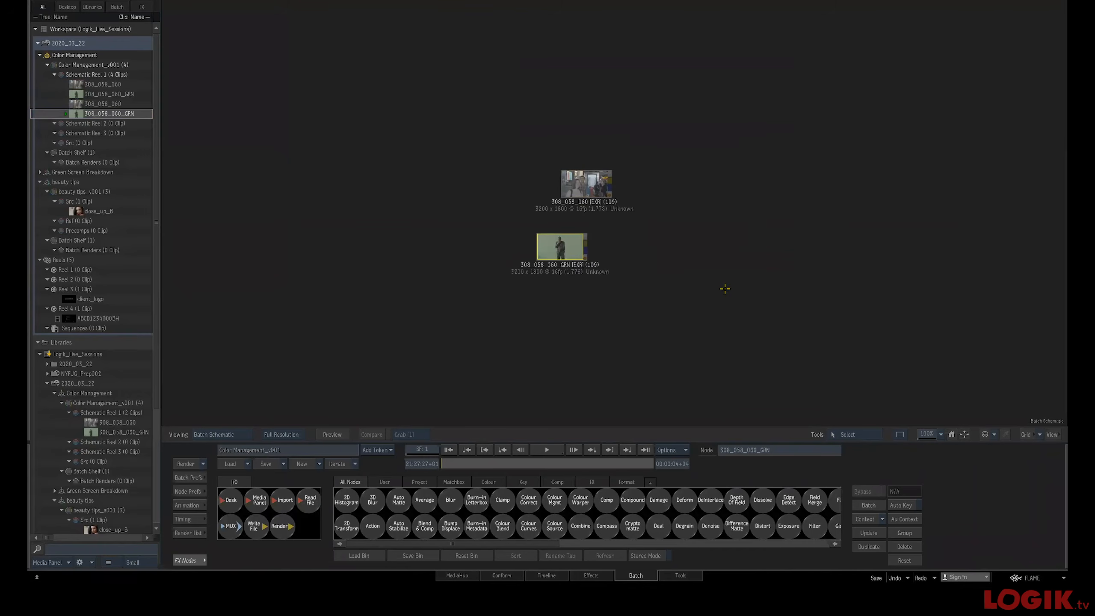
Add the close_up_B clip from the beauty tips library into the Batch schematic below the 308_058_060 nodes
{"action": "left_click_drag", "start_coordinate": [603, 202], "coordinate": [581, 197]}
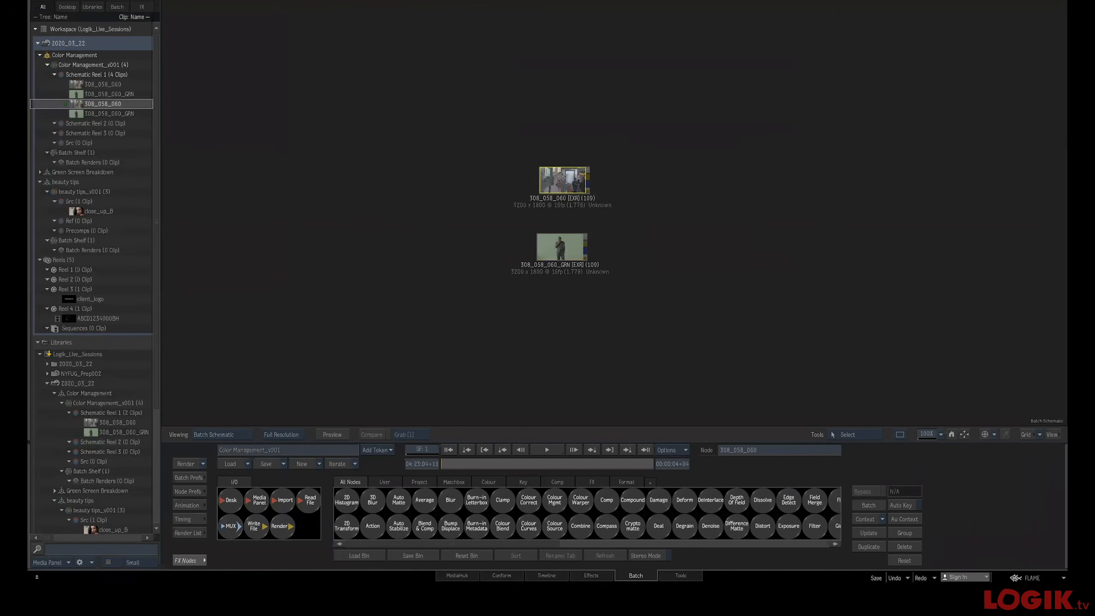
{"action": "left_click_drag", "start_coordinate": [71, 212], "coordinate": [555, 309]}
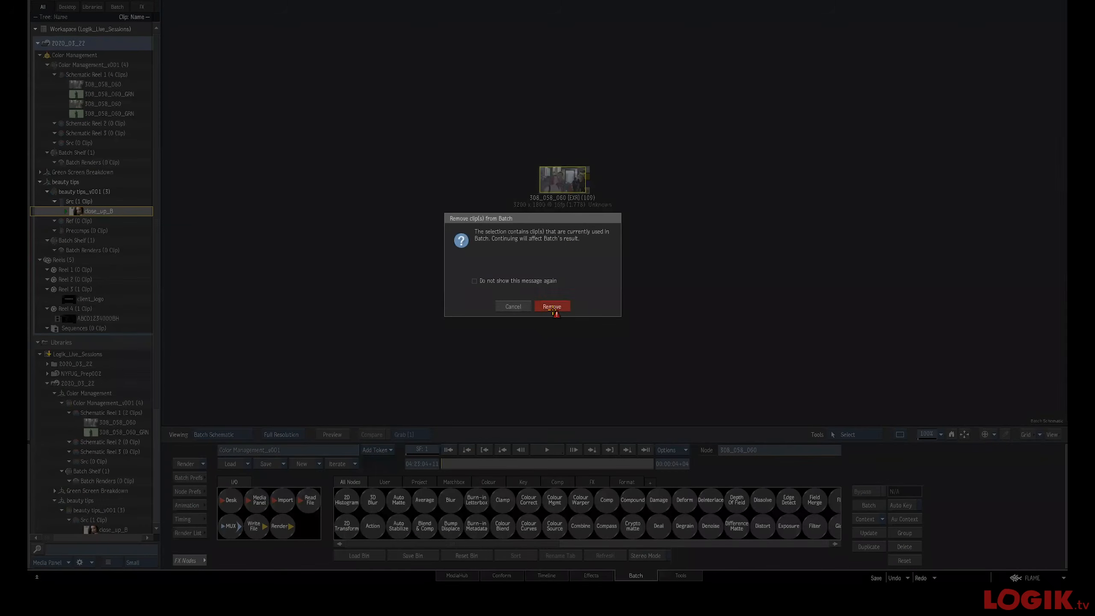
{"action": "left_click", "coordinate": [513, 306]}
{"action": "left_click_drag", "start_coordinate": [413, 283], "coordinate": [546, 313]}
{"action": "left_click", "coordinate": [505, 311]}
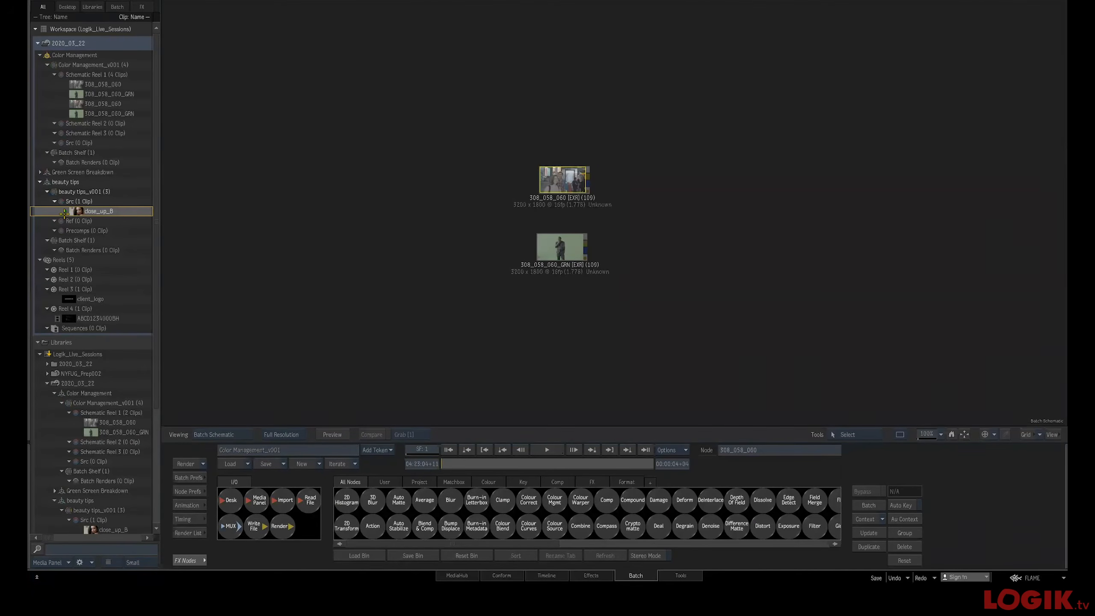
{"action": "left_click_drag", "start_coordinate": [76, 211], "coordinate": [540, 310]}
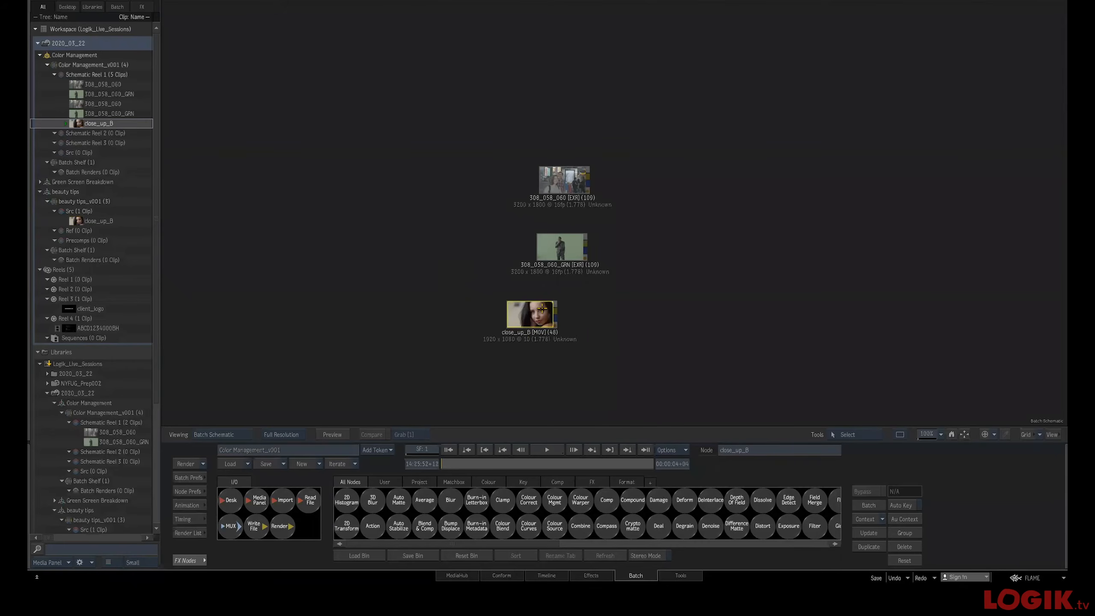
Tag the close_up_B clip node's colour space as Rec.709 video
{"action": "left_click", "coordinate": [189, 534]}
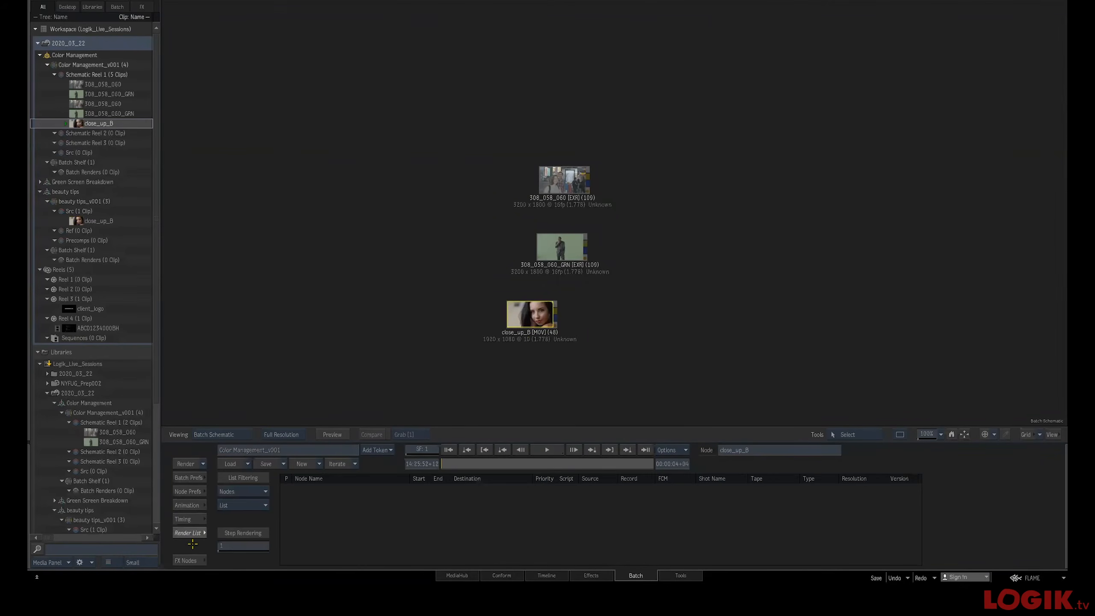
{"action": "left_click", "coordinate": [193, 560]}
{"action": "left_click", "coordinate": [193, 560]}
{"action": "left_click", "coordinate": [244, 519]}
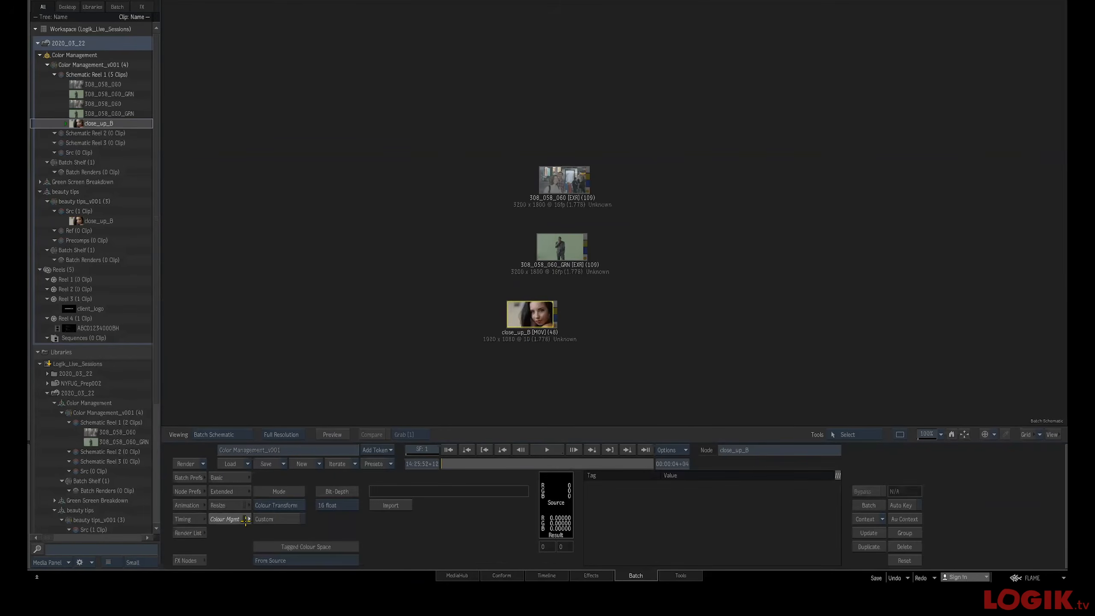
{"action": "left_click", "coordinate": [302, 561]}
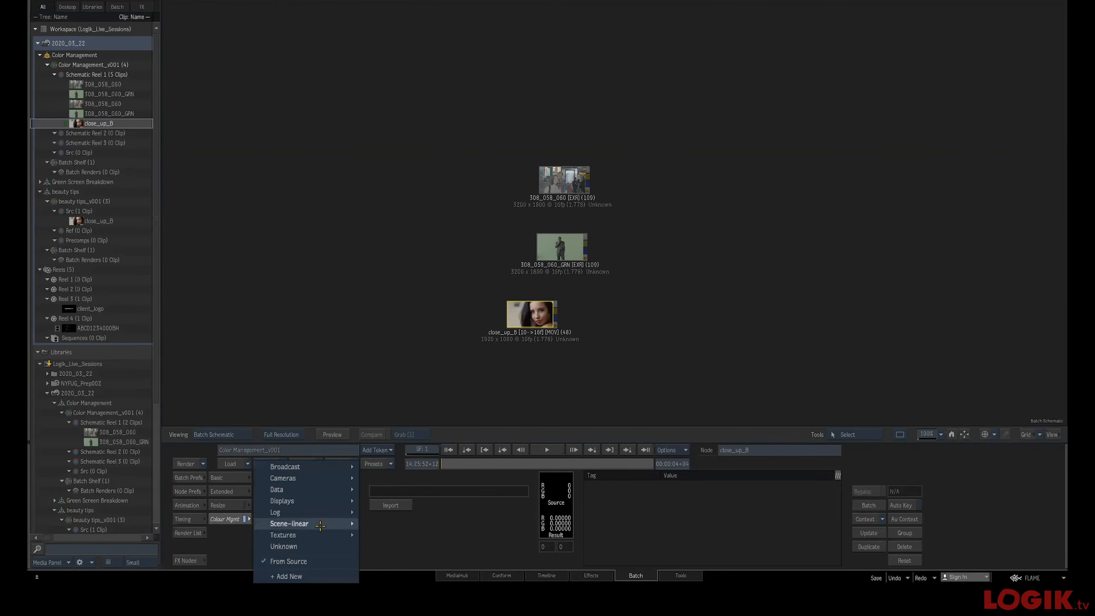
{"action": "mouse_move", "coordinate": [333, 477]}
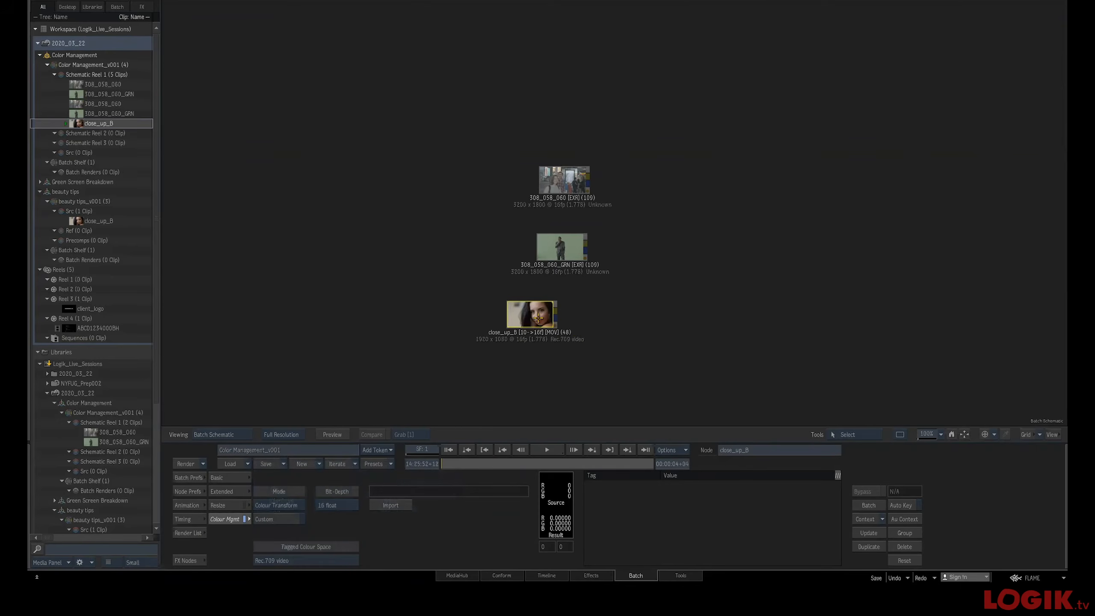
View the close_up_B clip in the player and return to the schematic
{"action": "key", "text": "F4"}
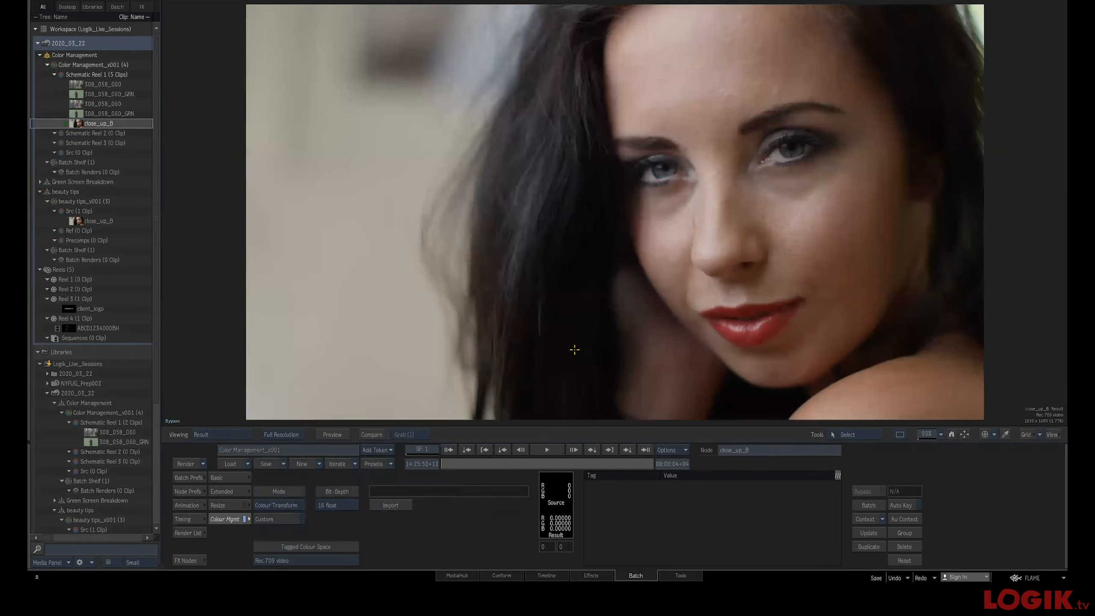
{"action": "key", "text": "F4"}
{"action": "key", "text": "F4"}
{"action": "key", "text": "F4"}
Remove both 308_058_060 nodes and re-import 308_058_060 with its tagged colour space taken from file or rules
{"action": "left_click_drag", "start_coordinate": [557, 183], "coordinate": [547, 195]}
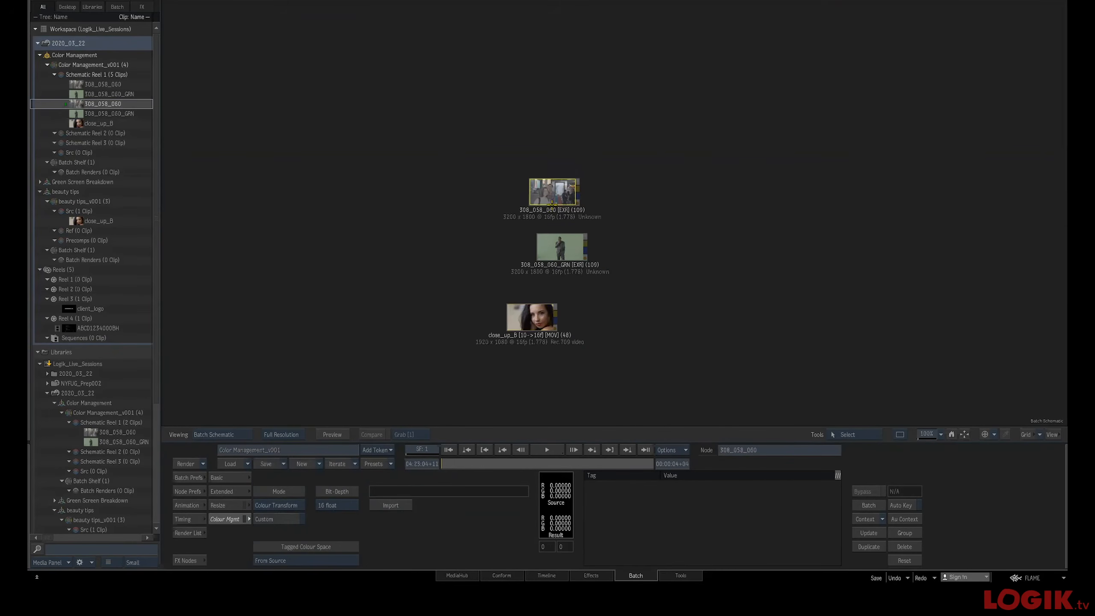
{"action": "left_click_drag", "start_coordinate": [562, 254], "coordinate": [554, 254]}
{"action": "left_click", "coordinate": [558, 199]}
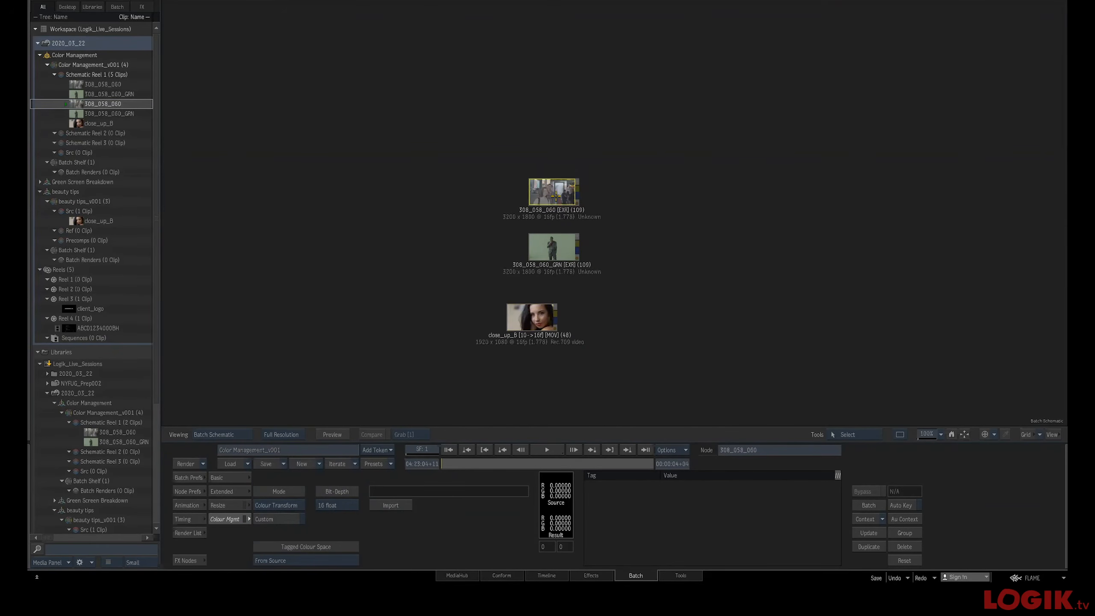
{"action": "left_click_drag", "start_coordinate": [560, 201], "coordinate": [345, 509]}
{"action": "left_click_drag", "start_coordinate": [564, 244], "coordinate": [489, 193]}
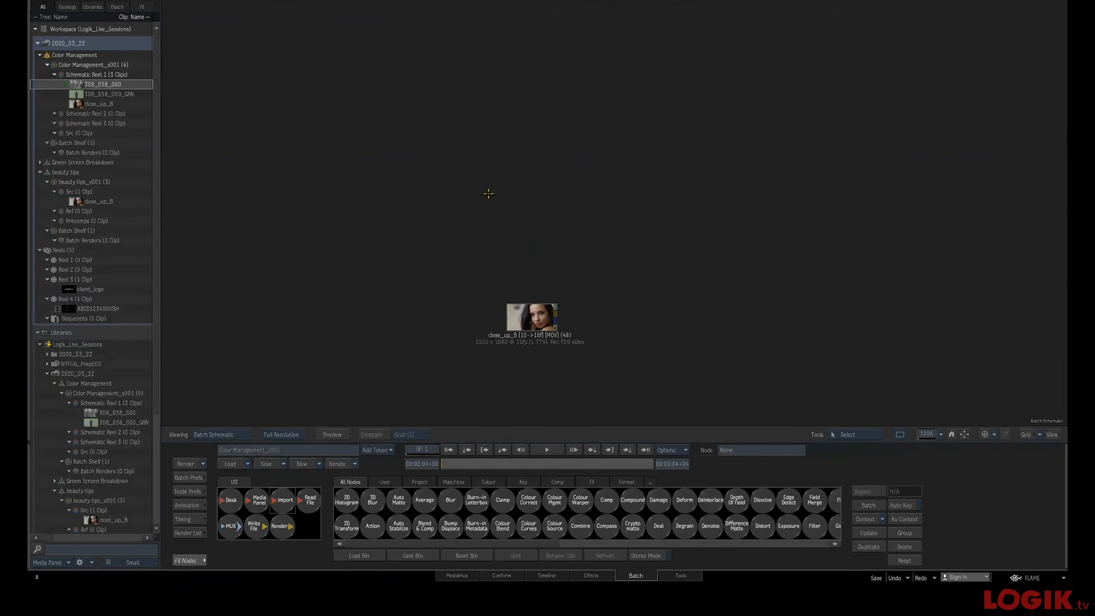
{"action": "left_click", "coordinate": [703, 83]}
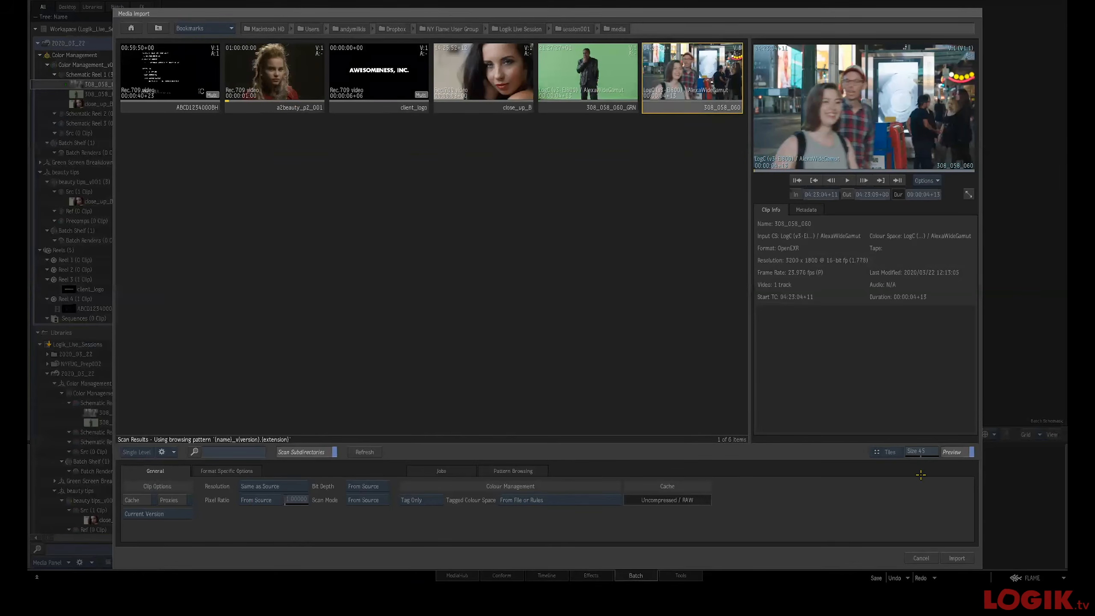
{"action": "left_click", "coordinate": [965, 556]}
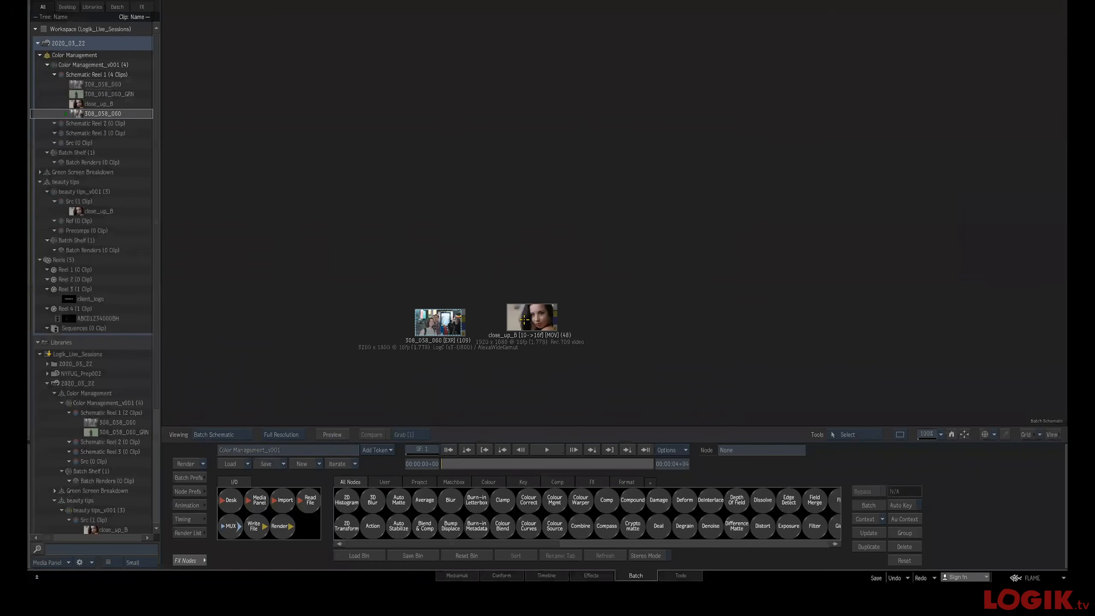
Place the close_up_B node above 308_058_060 and view each clip in the player
{"action": "left_click_drag", "start_coordinate": [508, 311], "coordinate": [427, 259]}
{"action": "double_click", "coordinate": [435, 280]}
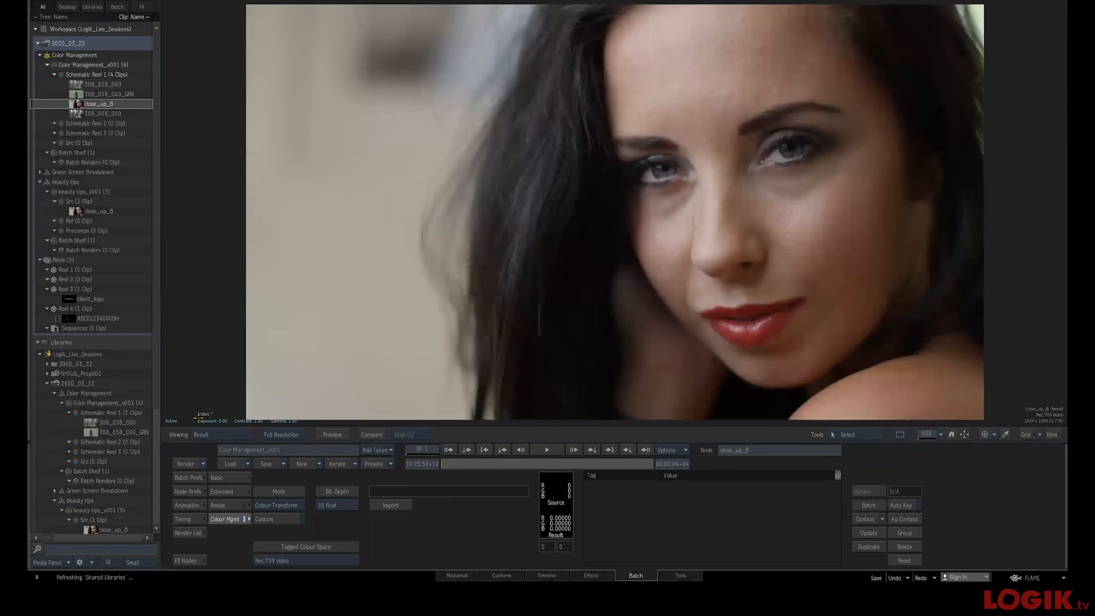
{"action": "key", "text": "Escape"}
{"action": "left_click", "coordinate": [445, 326]}
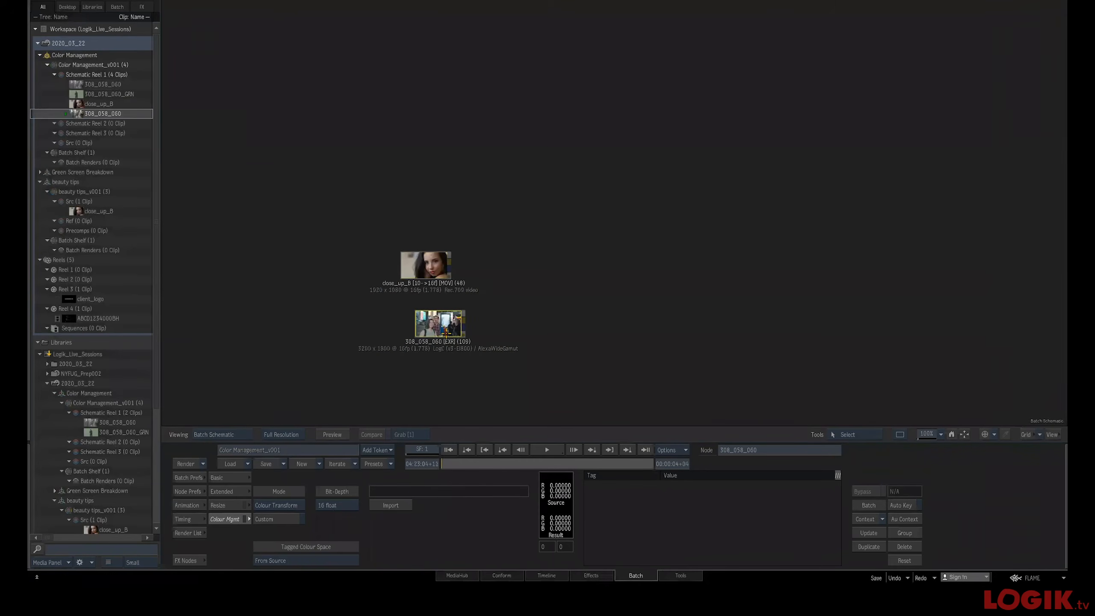
{"action": "key", "text": "F4"}
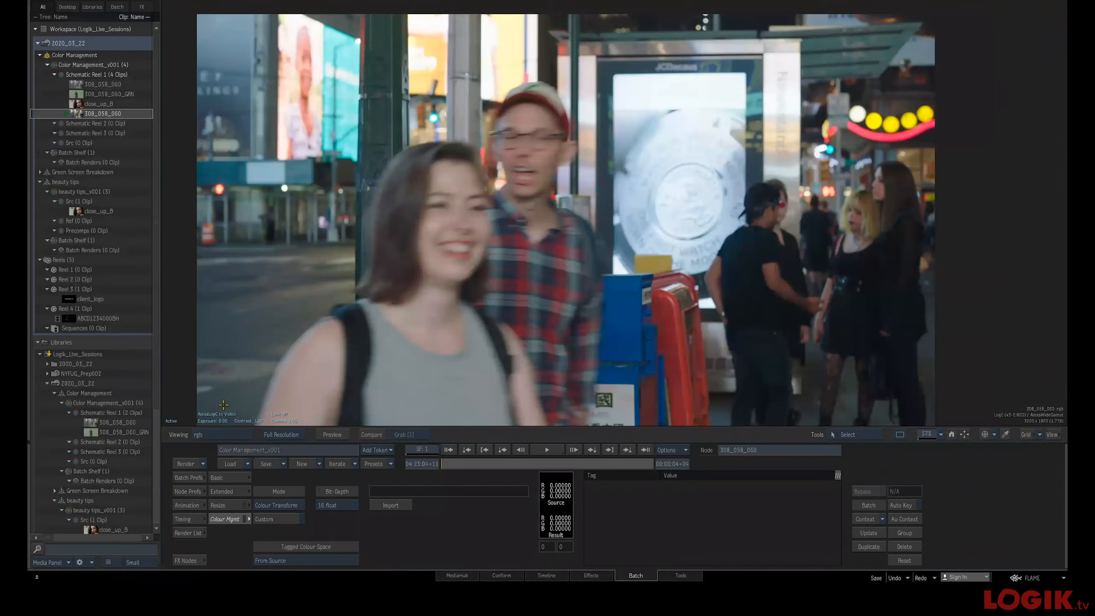
{"action": "key", "text": "Escape"}
{"action": "key", "text": "Escape"}
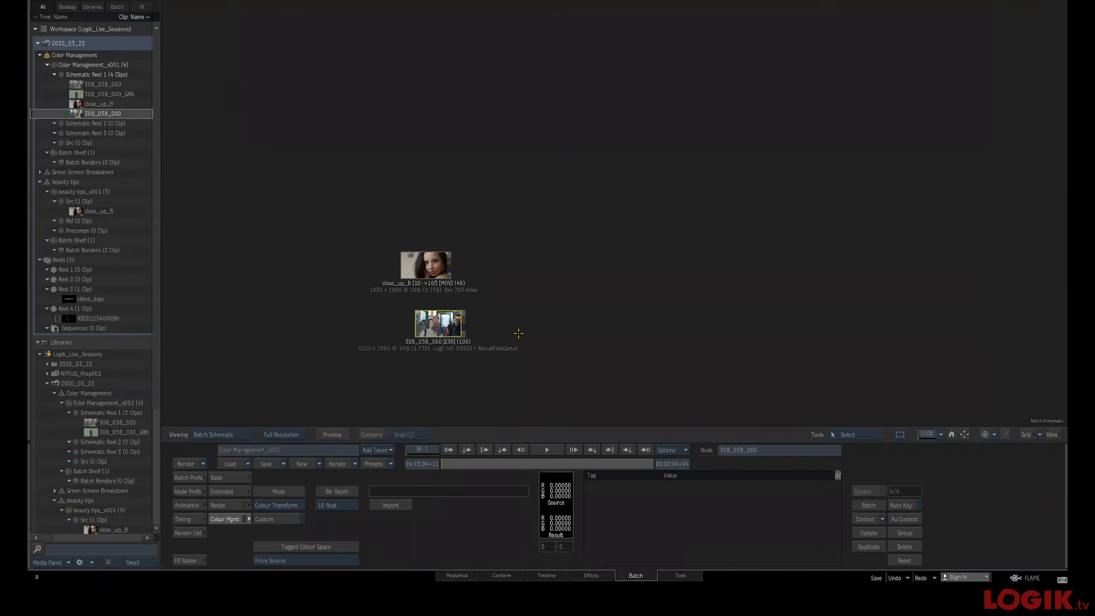
{"action": "left_click", "coordinate": [645, 575]}
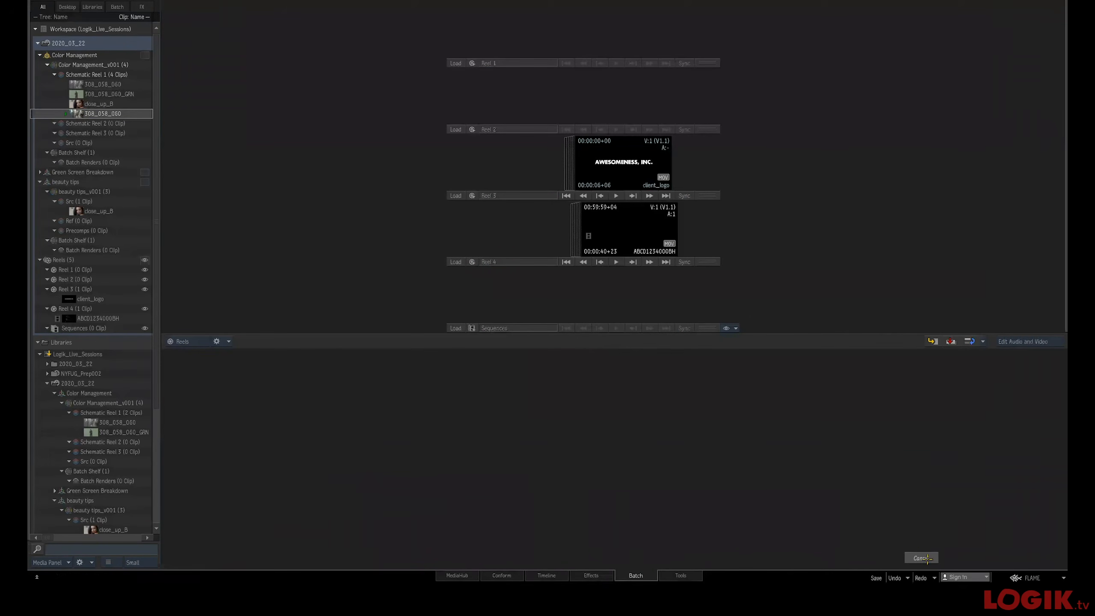
{"action": "left_click", "coordinate": [598, 575]}
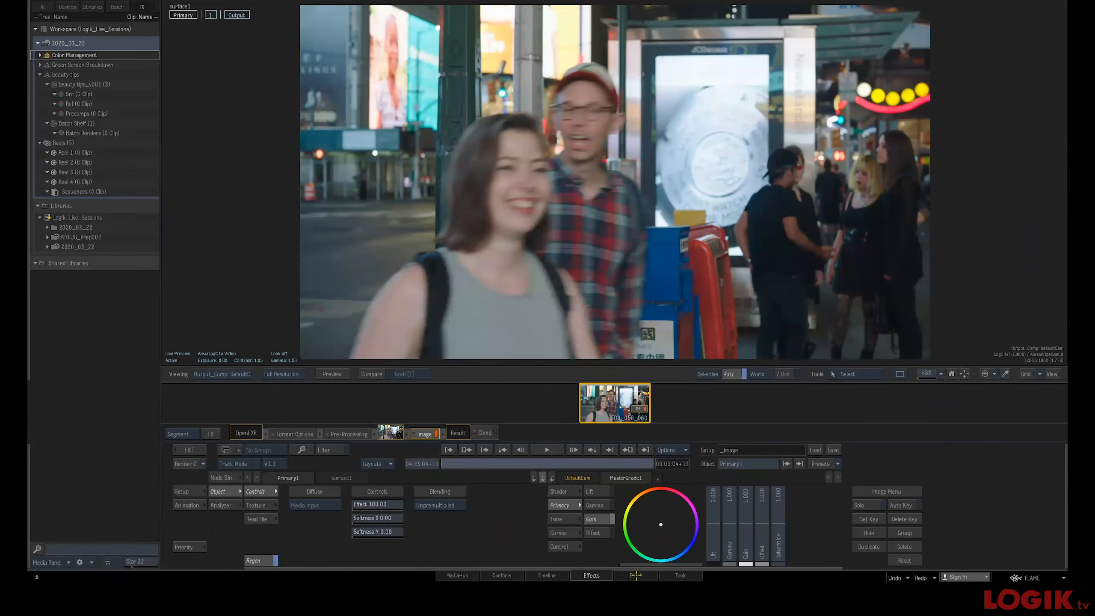
{"action": "left_click", "coordinate": [637, 573]}
Add a Colour Mgmt node connected to the close_up_B clip node
{"action": "left_click_drag", "start_coordinate": [541, 329], "coordinate": [636, 266]}
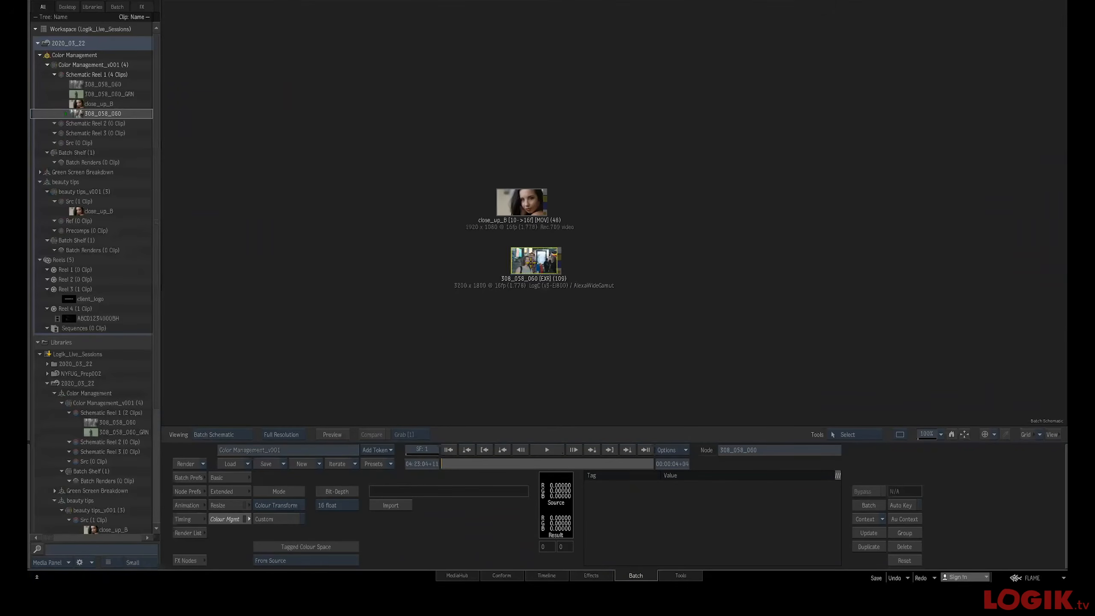
{"action": "left_click_drag", "start_coordinate": [531, 263], "coordinate": [507, 262]}
{"action": "left_click", "coordinate": [514, 198]}
{"action": "left_click", "coordinate": [188, 560]}
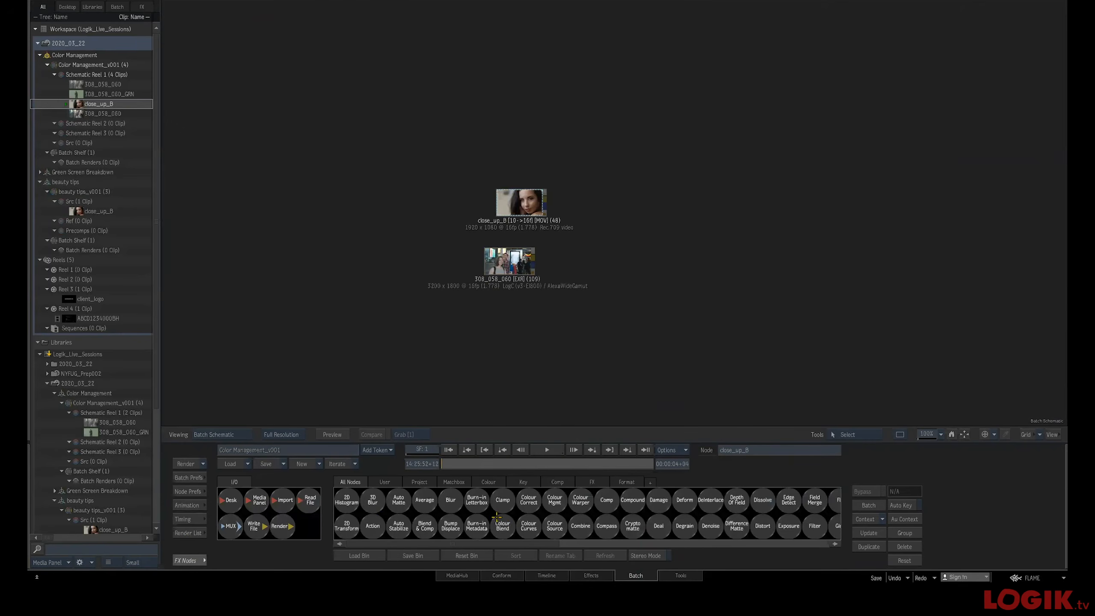
{"action": "left_click_drag", "start_coordinate": [515, 210], "coordinate": [508, 209]}
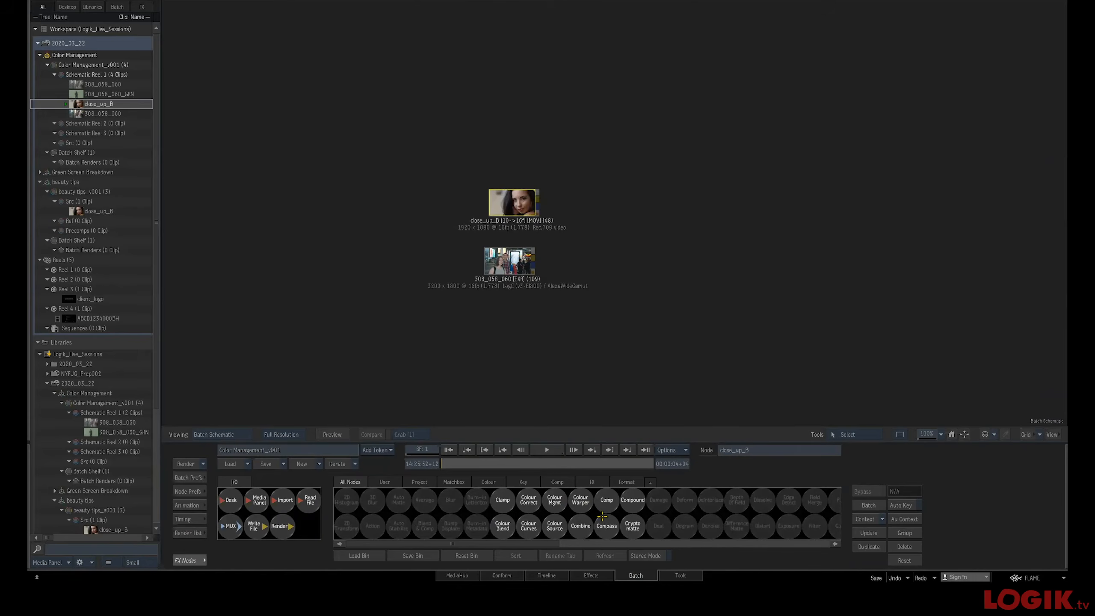
{"action": "left_click_drag", "start_coordinate": [554, 500], "coordinate": [614, 213]}
Set the Colour Mgmt node to Custom and add a camera transform using LogC_to_HD-video.ctf
{"action": "double_click", "coordinate": [612, 210]}
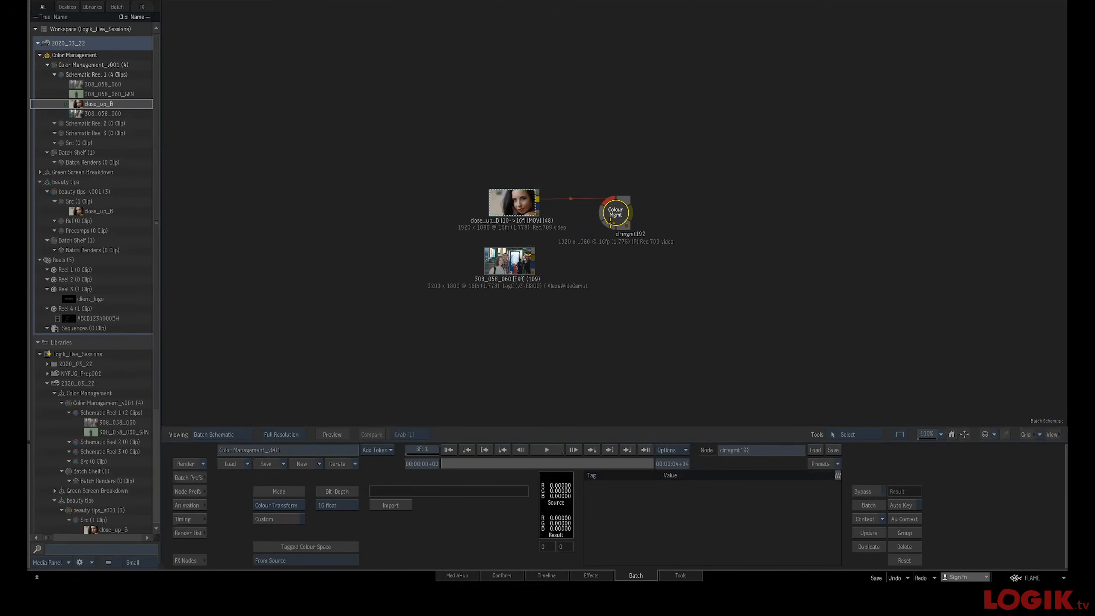
{"action": "key", "text": "F4"}
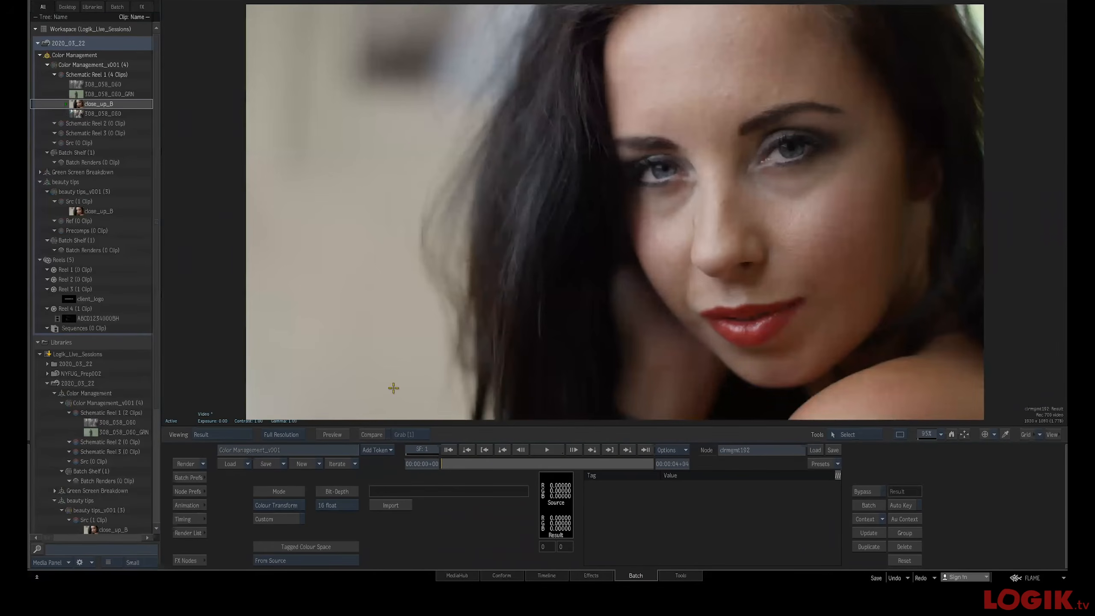
{"action": "left_click", "coordinate": [290, 519]}
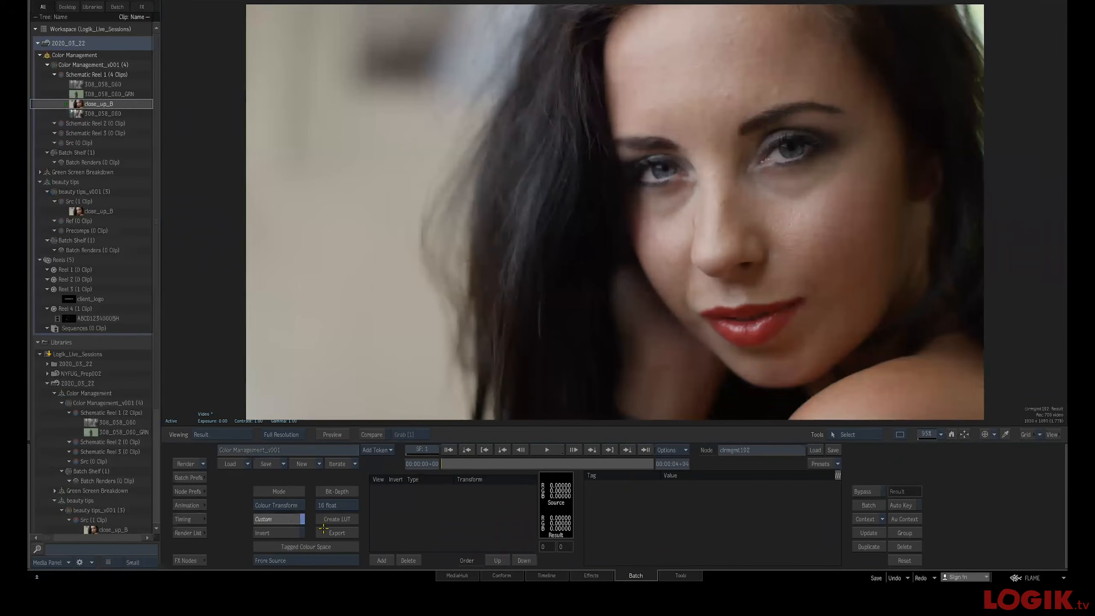
{"action": "left_click", "coordinate": [382, 560]}
{"action": "left_click", "coordinate": [443, 490]}
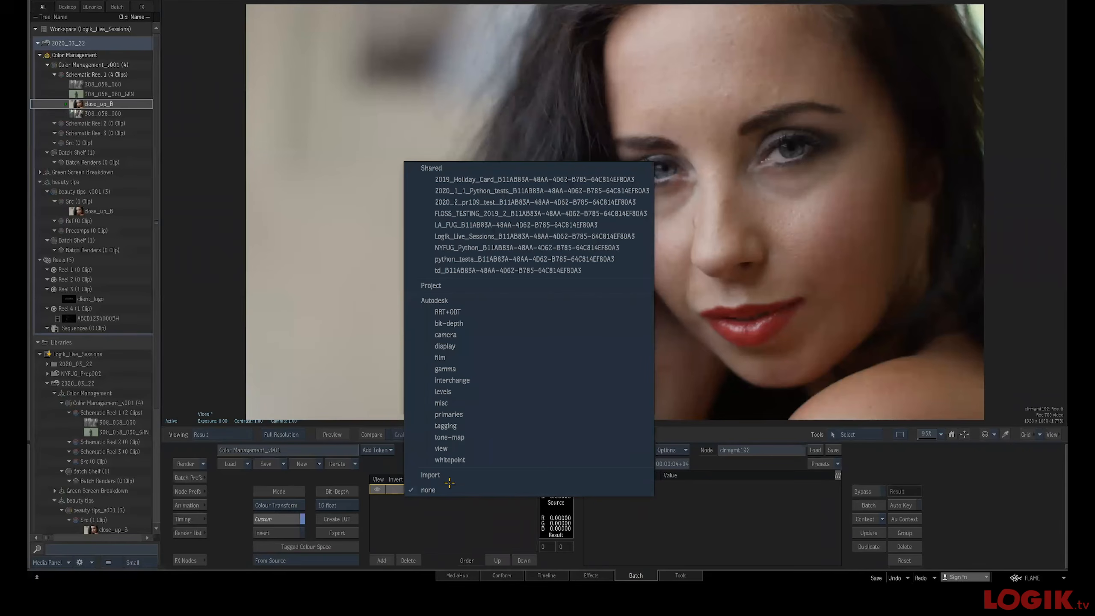
{"action": "left_click", "coordinate": [437, 335]}
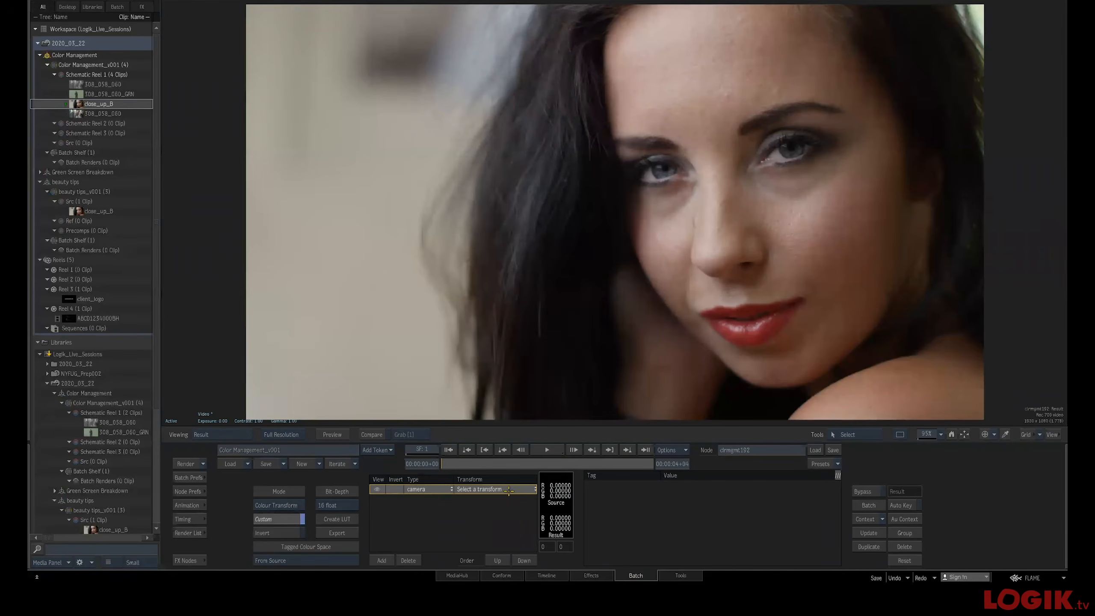
{"action": "left_click", "coordinate": [510, 488]}
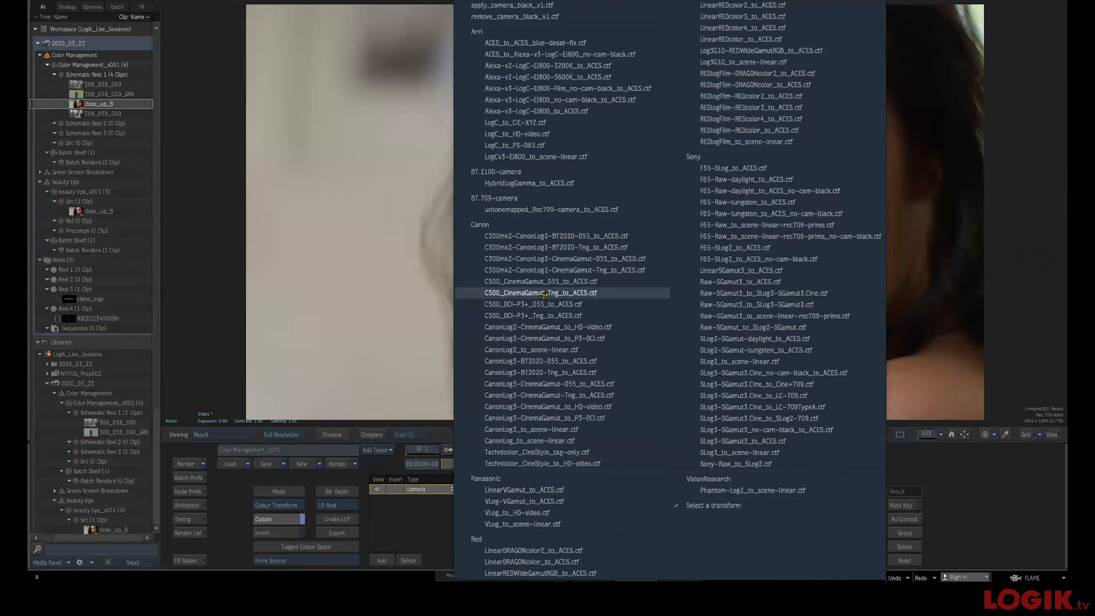
{"action": "left_click", "coordinate": [534, 134]}
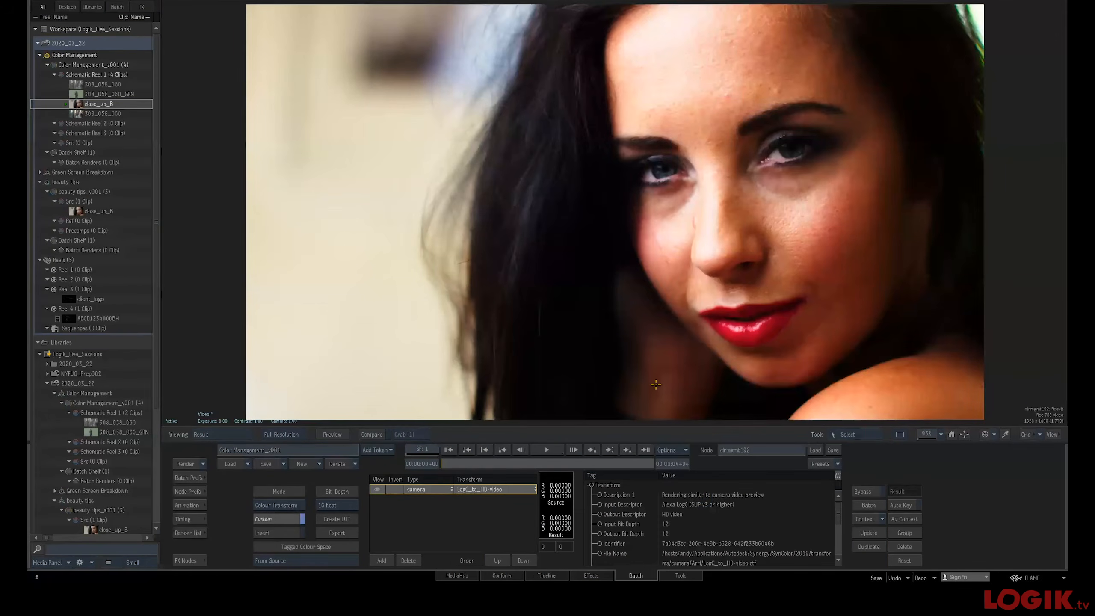
Invert the LogC_to_HD-video transform and view the Colour Mgmt node's result
{"action": "left_click", "coordinate": [393, 489]}
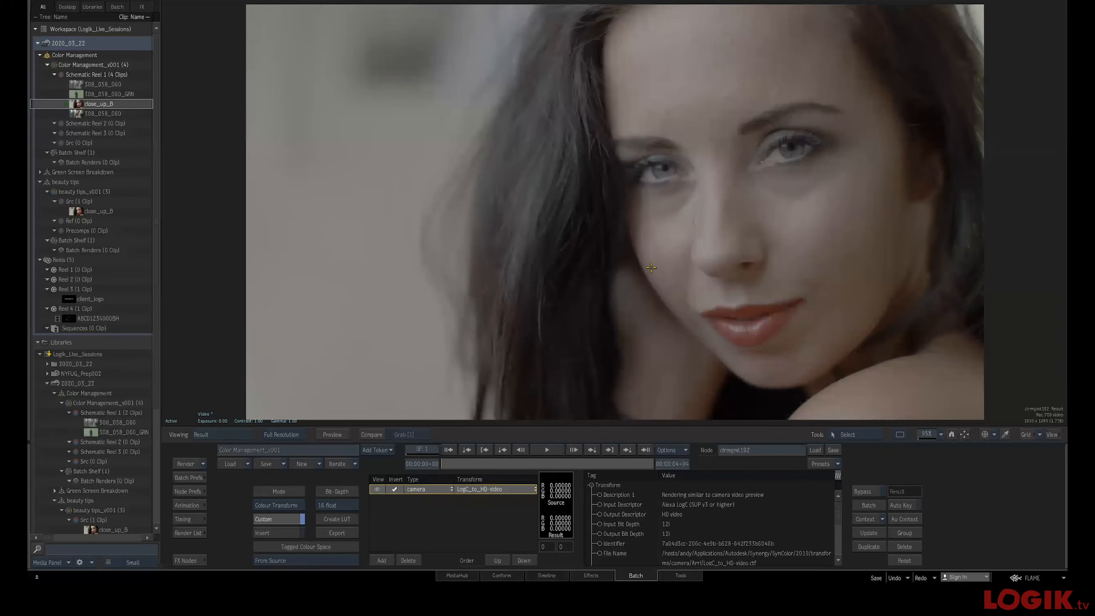
{"action": "key", "text": "Escape"}
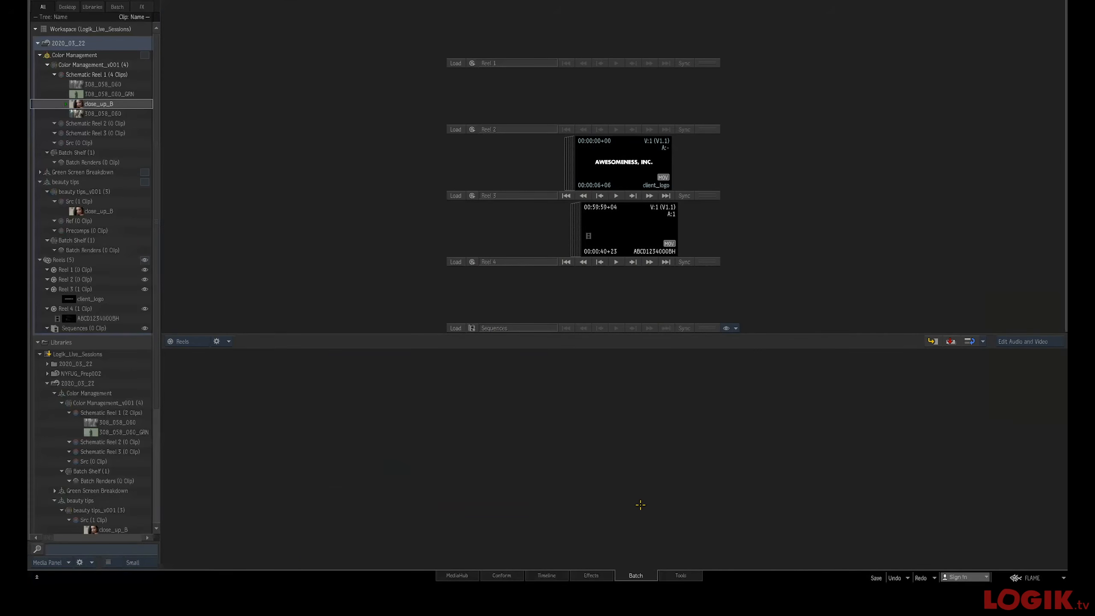
{"action": "left_click", "coordinate": [590, 574]}
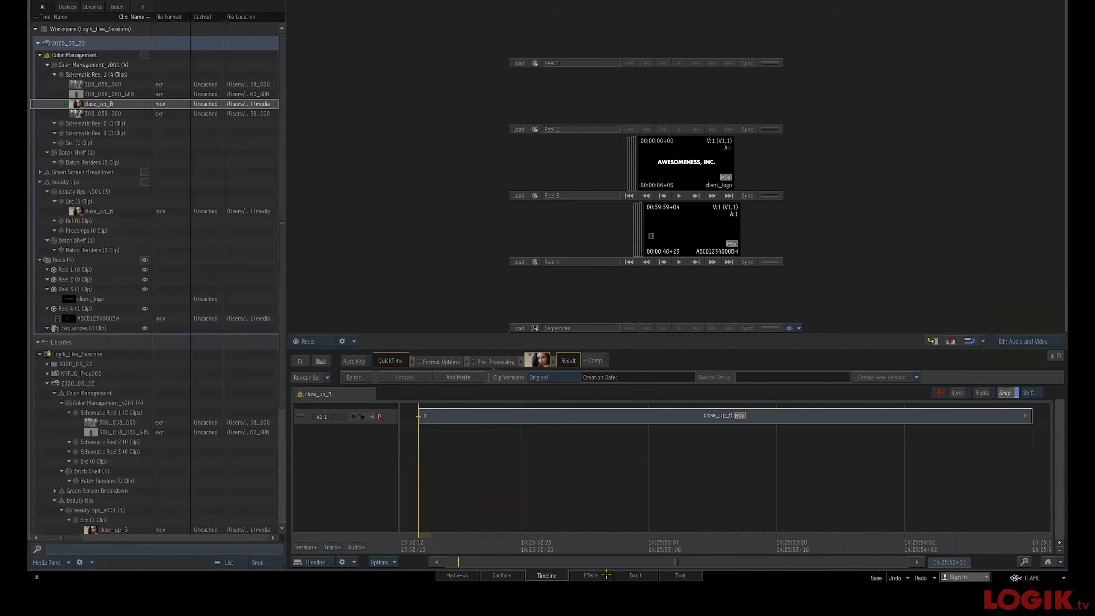
{"action": "left_click", "coordinate": [635, 575]}
{"action": "left_click_drag", "start_coordinate": [631, 235], "coordinate": [641, 228]}
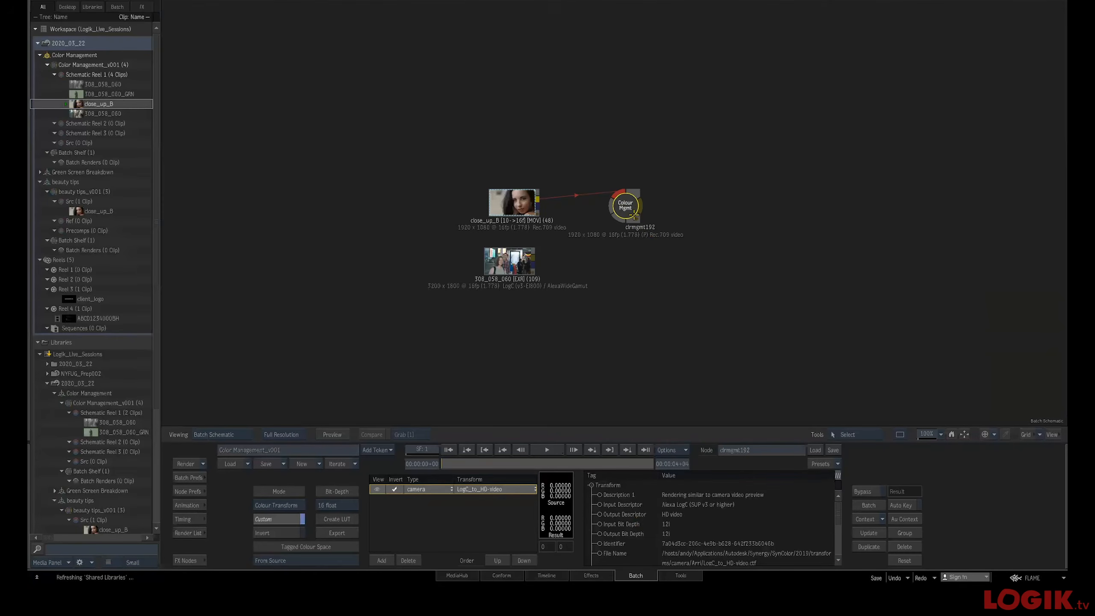
{"action": "key", "text": "F4"}
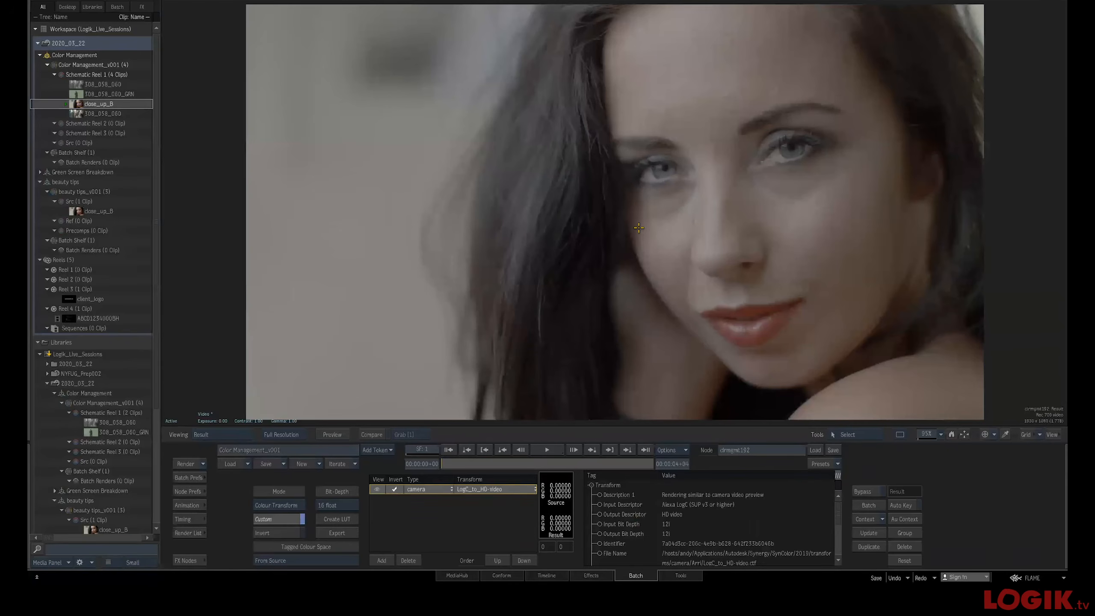
Leave Batch and switch to the Timeline view
{"action": "key", "text": "Escape"}
{"action": "key", "text": "Escape"}
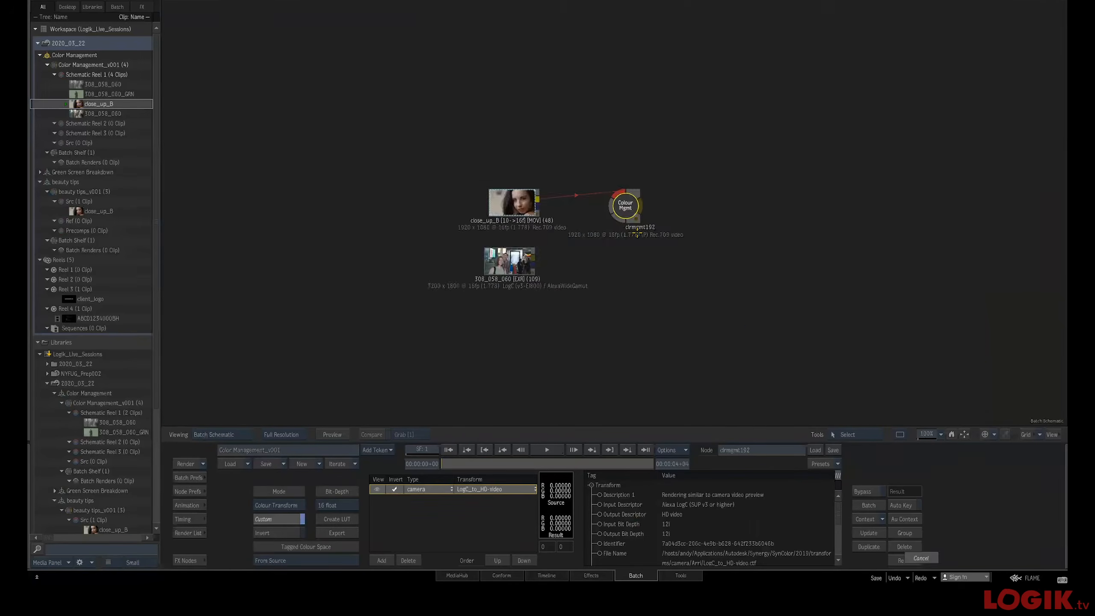
{"action": "key", "text": "Escape"}
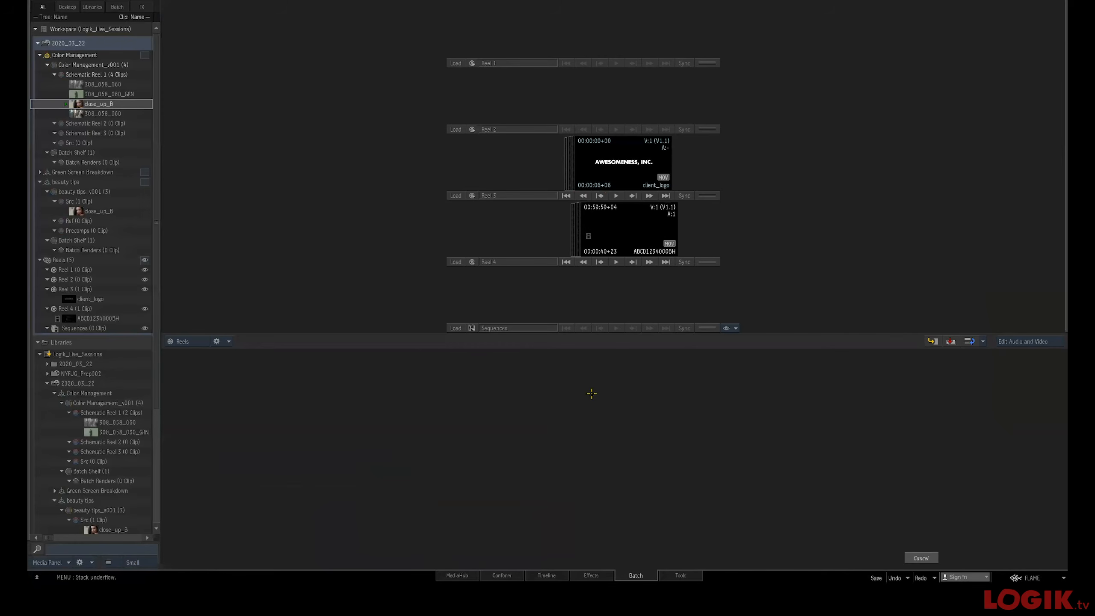
{"action": "left_click", "coordinate": [537, 575]}
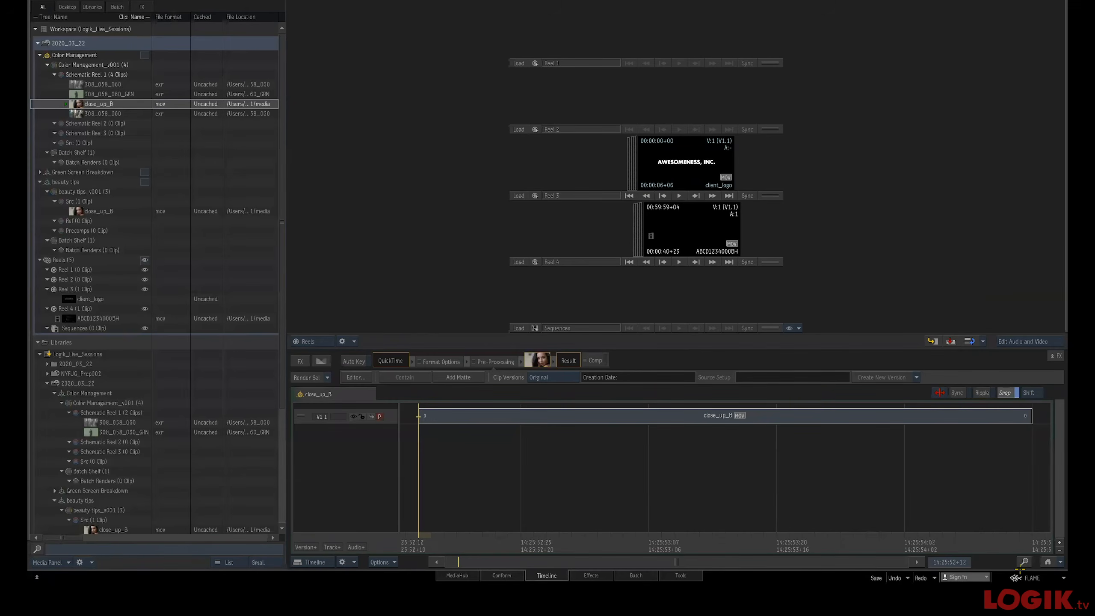
Exit Flame and confirm the exit
{"action": "left_click", "coordinate": [1032, 578]}
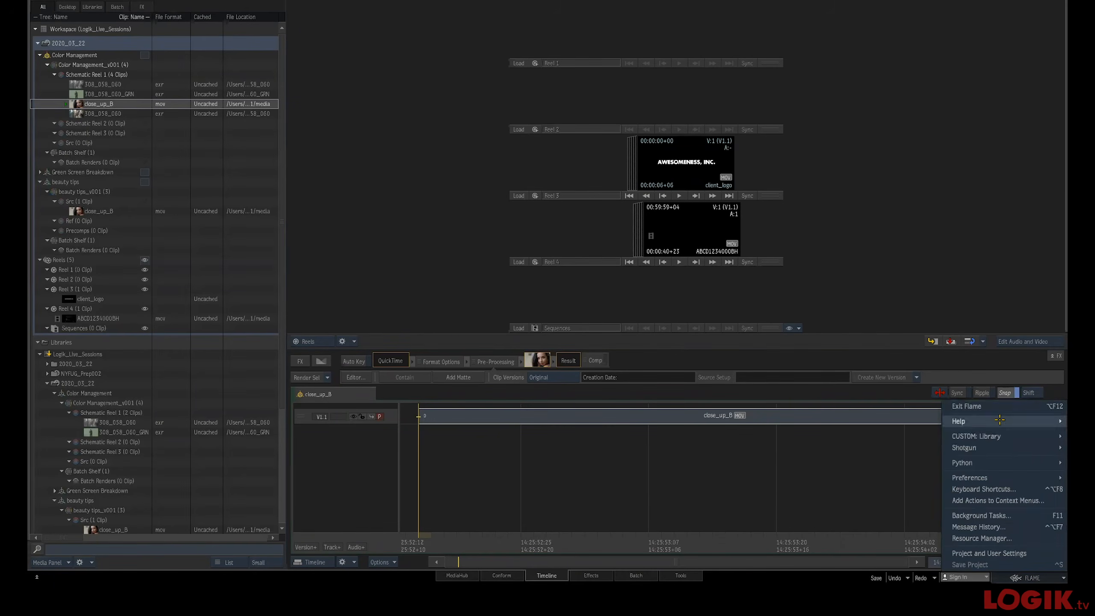
{"action": "left_click", "coordinate": [979, 408]}
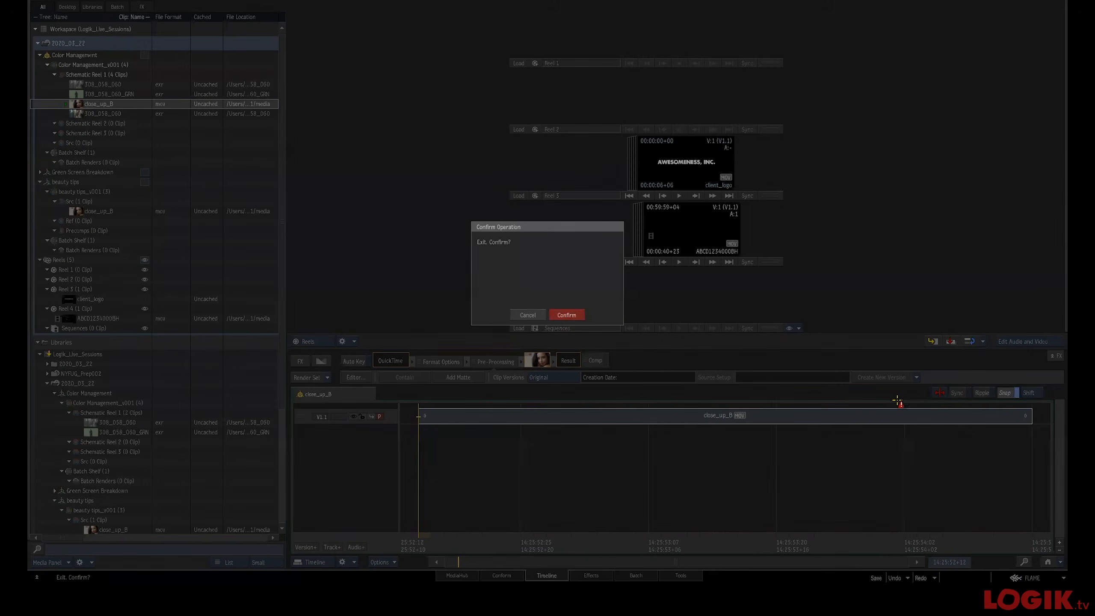
{"action": "left_click", "coordinate": [569, 315]}
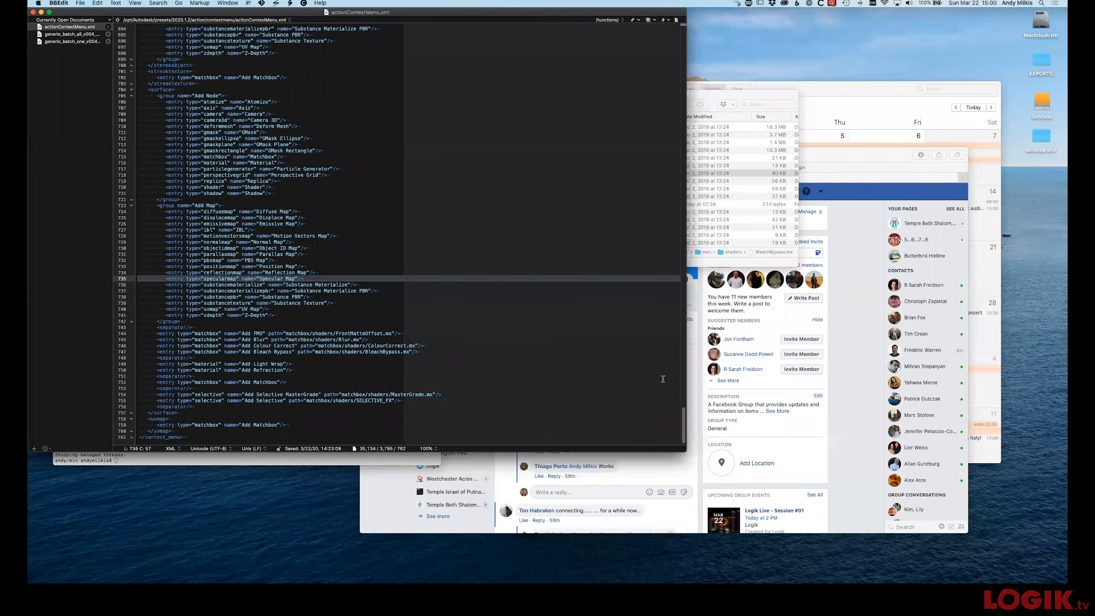
Relaunch Flame from the terminal with ./startApplication and start the Logik_Live_Sessions project
{"action": "left_click_drag", "start_coordinate": [407, 13], "coordinate": [617, 71]}
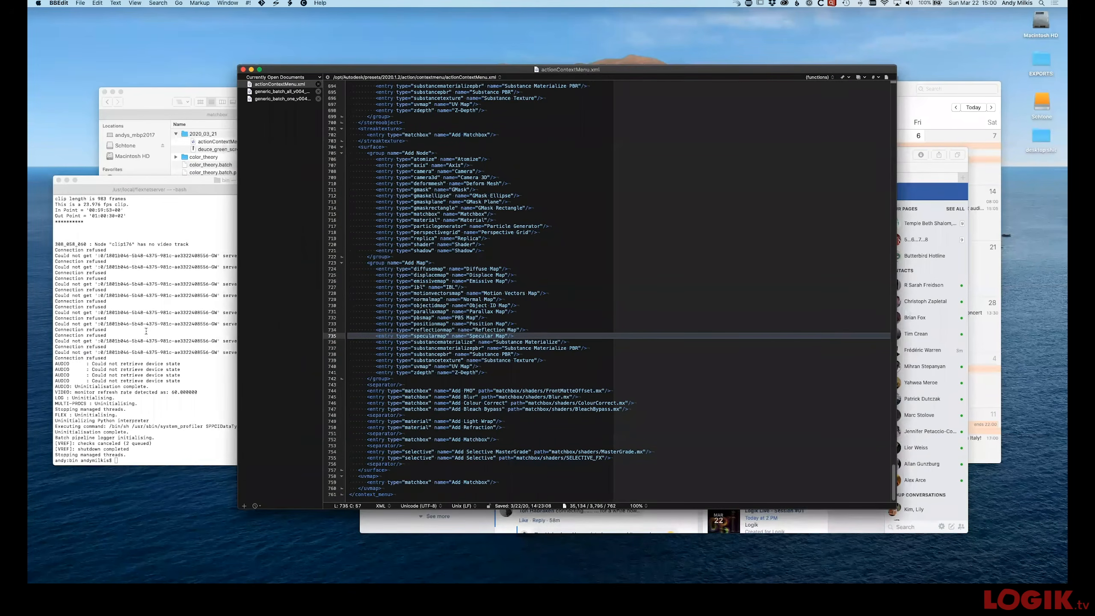
{"action": "left_click", "coordinate": [161, 341]}
{"action": "type", "text": "./startApplication"}
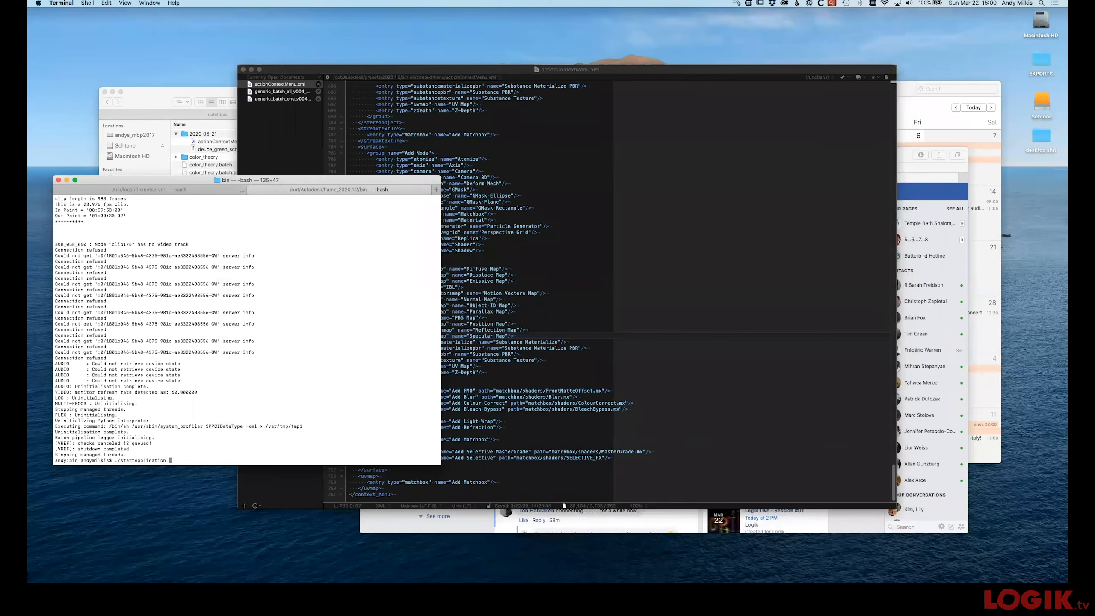
{"action": "key", "text": "Return"}
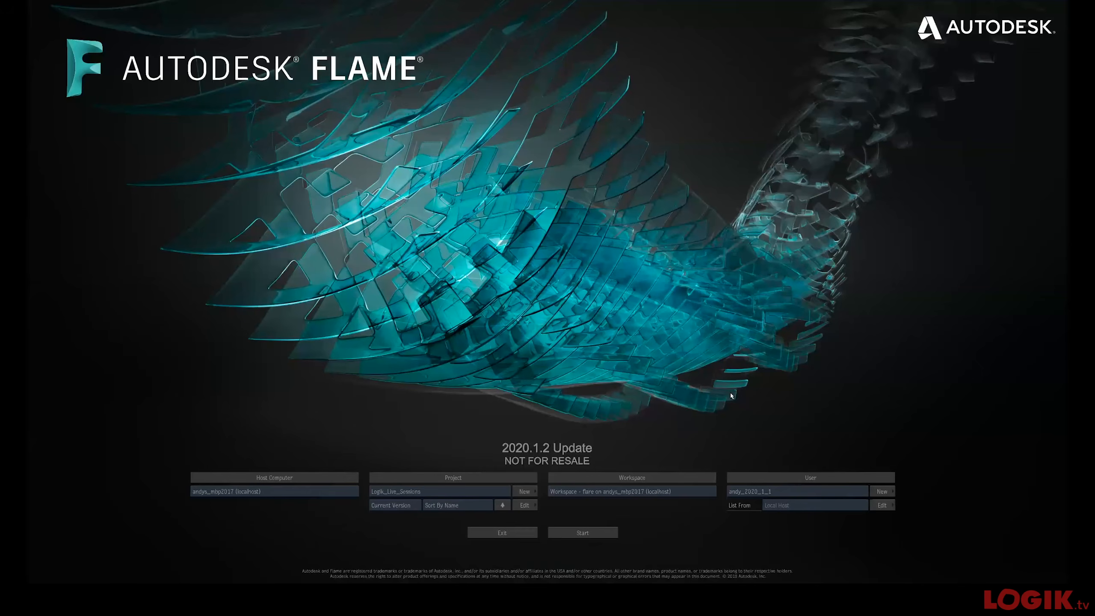
{"action": "left_click", "coordinate": [602, 532]}
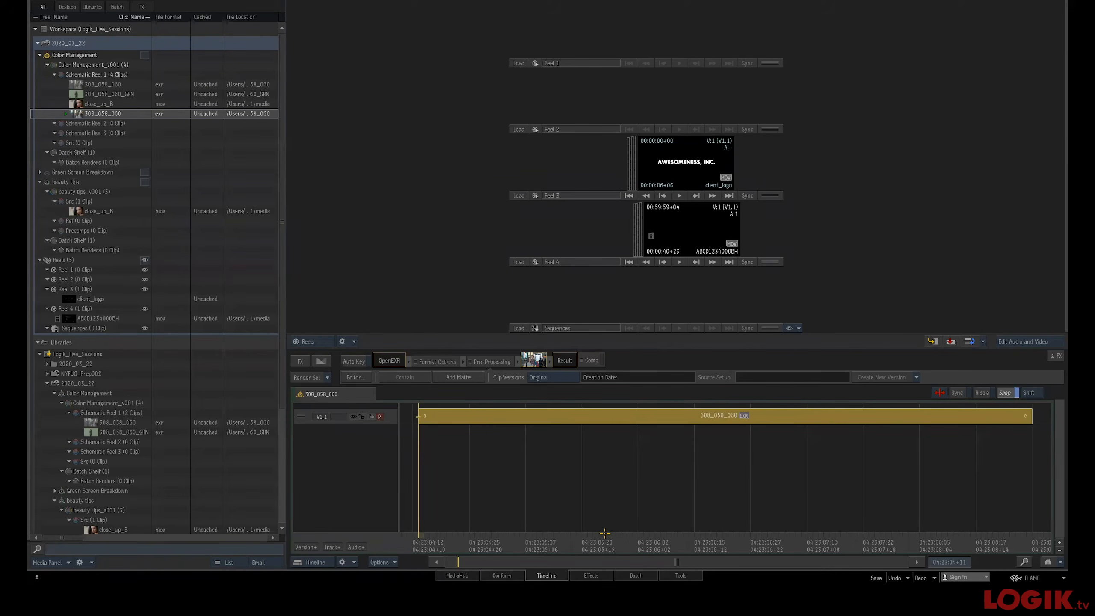
Narrow the media panel
{"action": "left_click", "coordinate": [353, 267]}
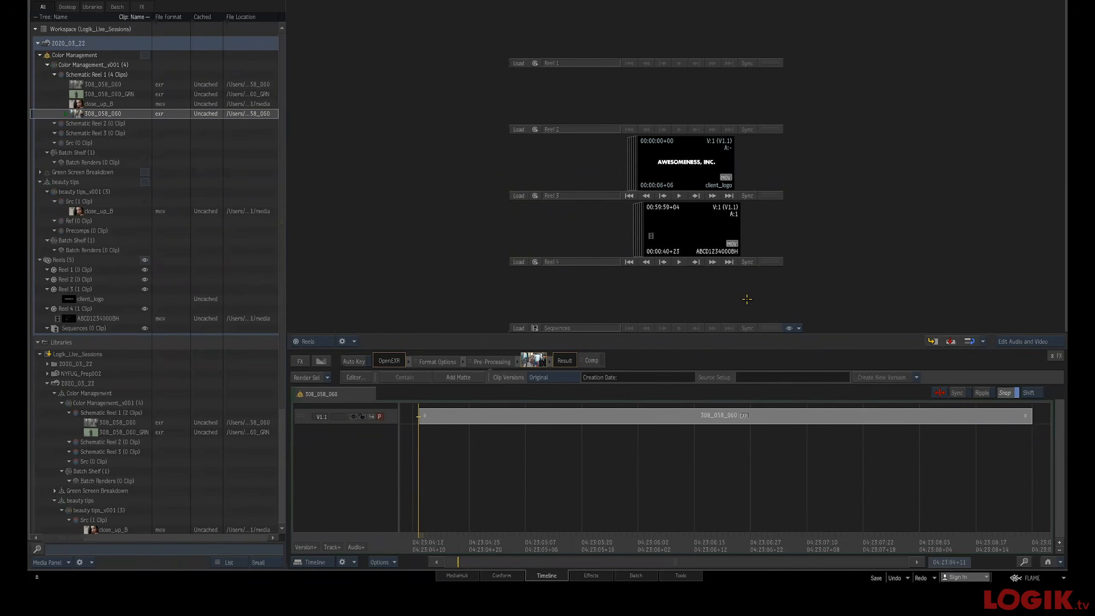
{"action": "left_click_drag", "start_coordinate": [695, 239], "coordinate": [681, 238]}
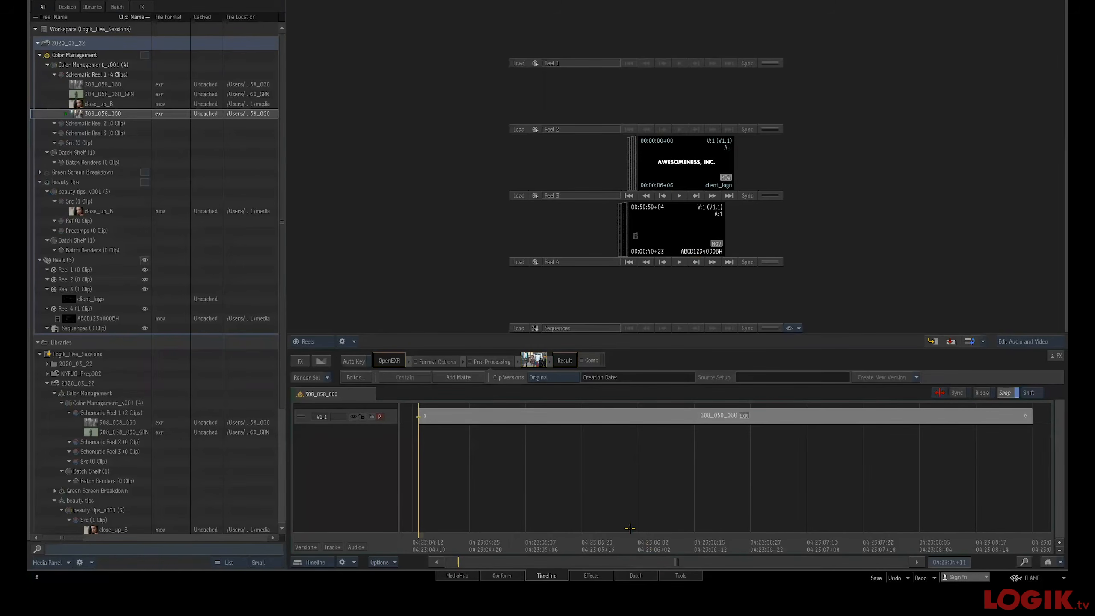
{"action": "left_click_drag", "start_coordinate": [284, 336], "coordinate": [208, 336]}
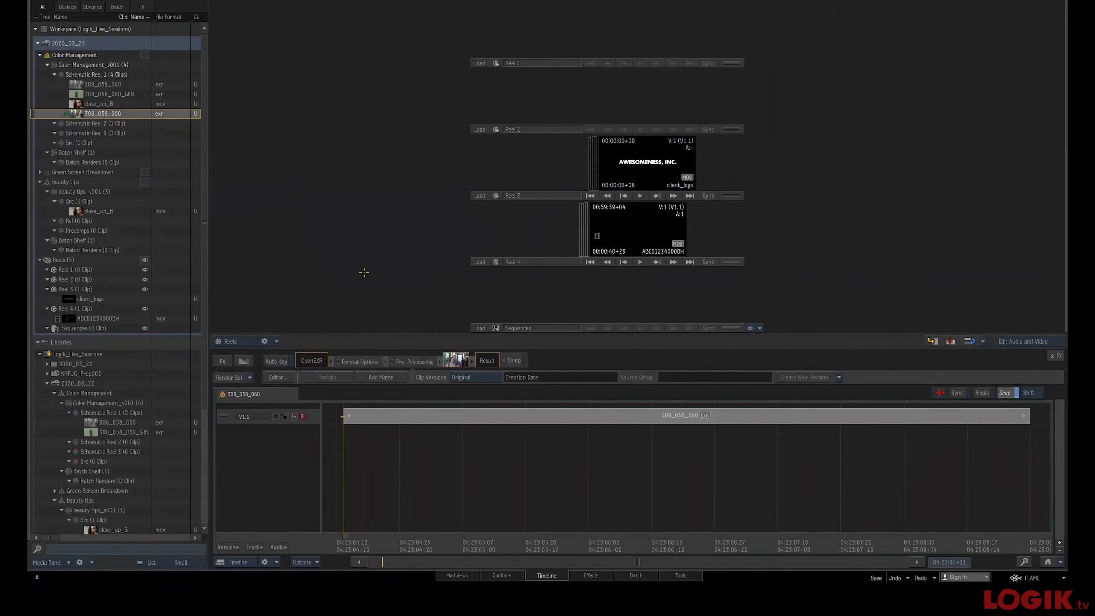
{"action": "left_click", "coordinate": [639, 233]}
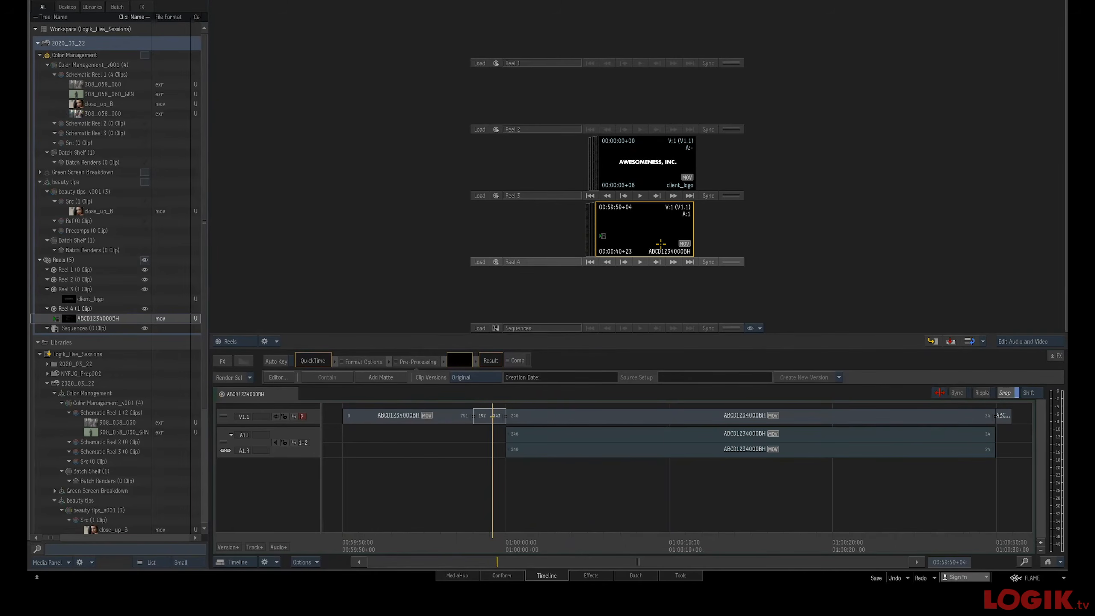
{"action": "double_click", "coordinate": [662, 242]}
{"action": "double_click", "coordinate": [662, 244]}
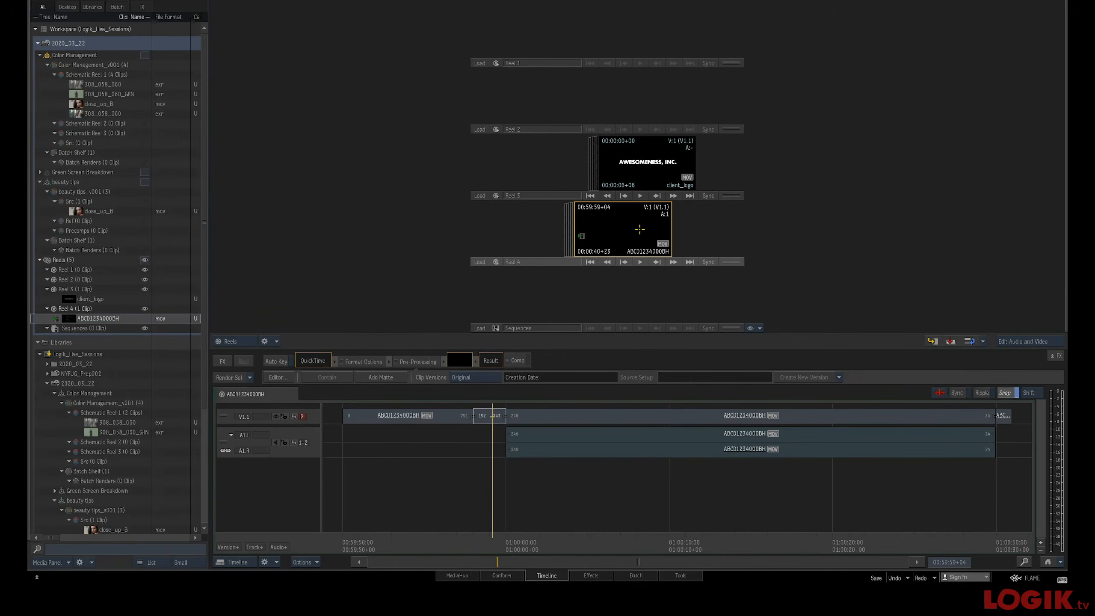
{"action": "left_click_drag", "start_coordinate": [650, 172], "coordinate": [628, 173]}
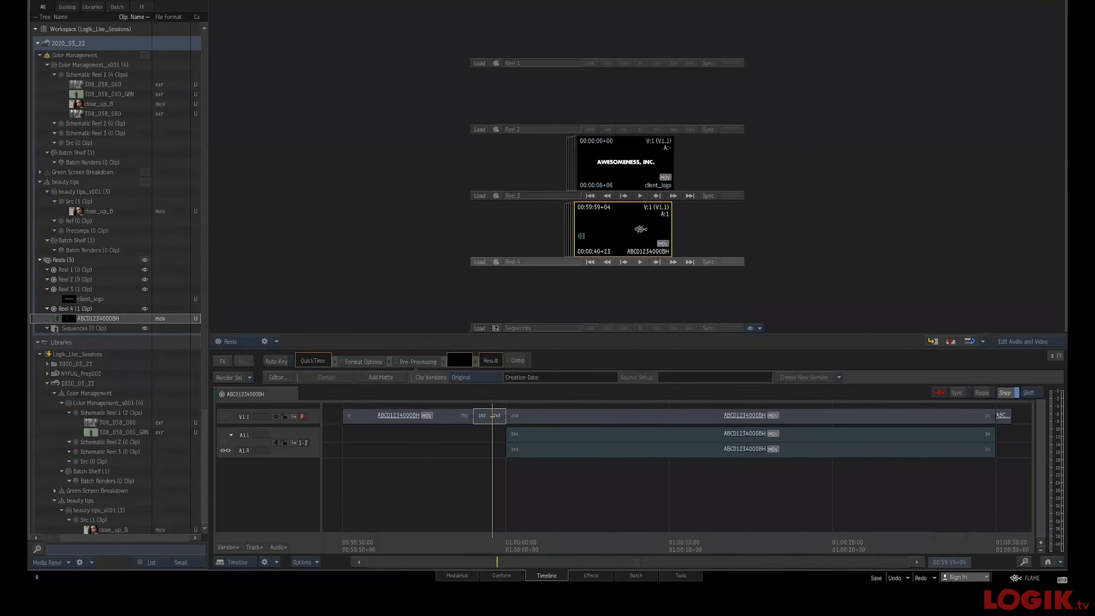
{"action": "right_click", "coordinate": [642, 227]}
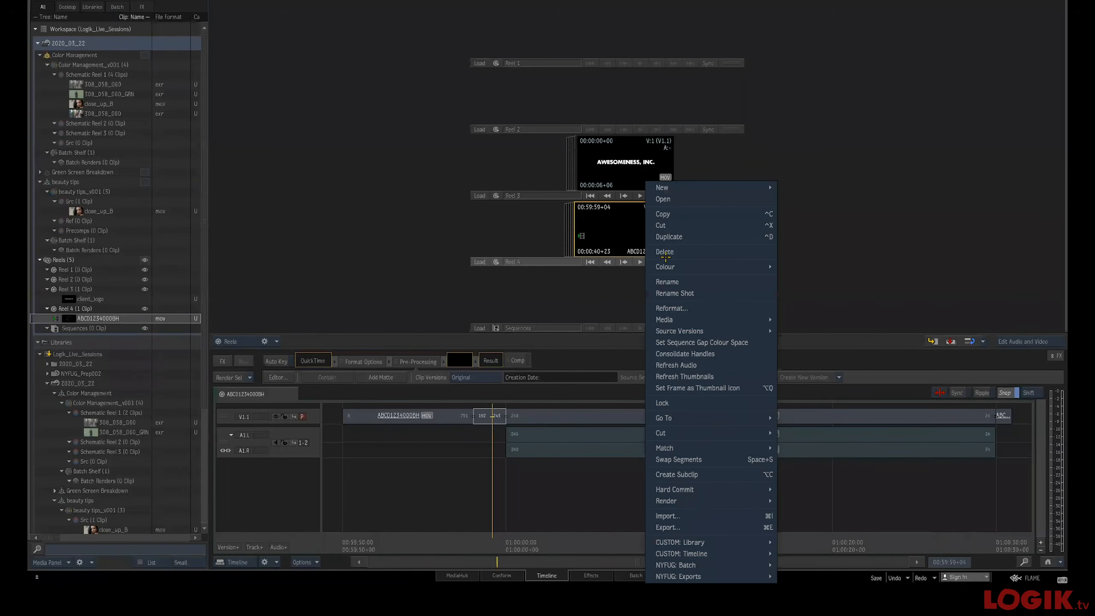
{"action": "left_click", "coordinate": [764, 527]}
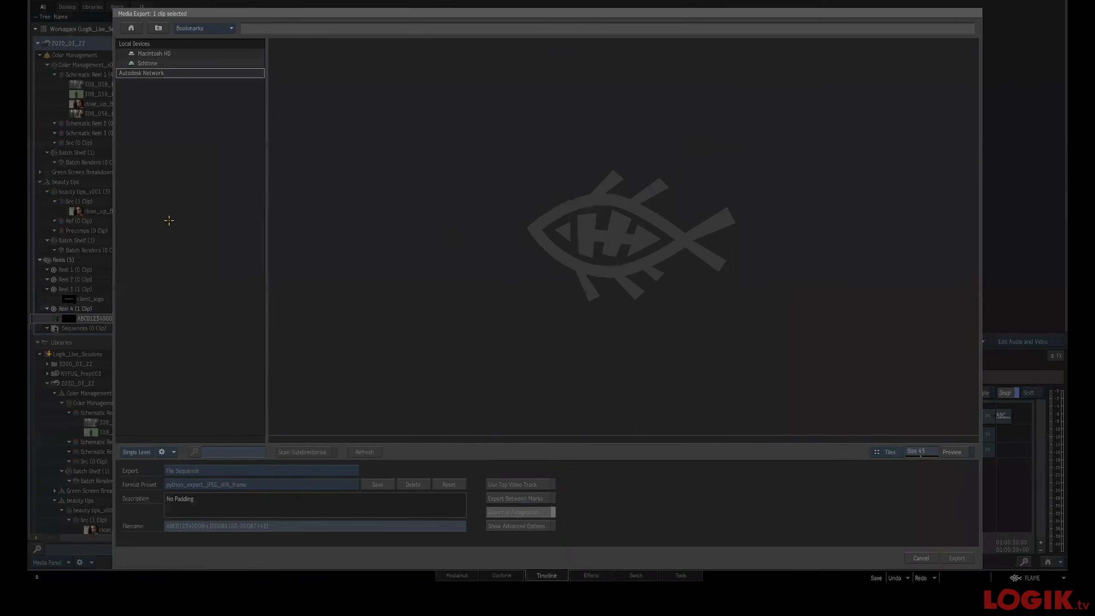
{"action": "left_click", "coordinate": [188, 29]}
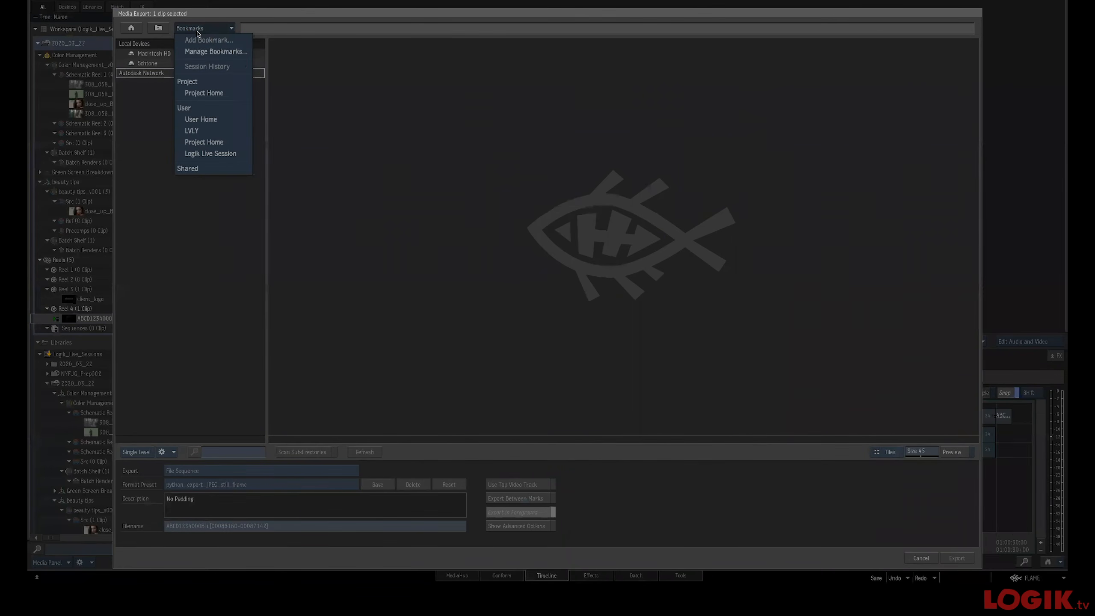
{"action": "left_click", "coordinate": [215, 93]}
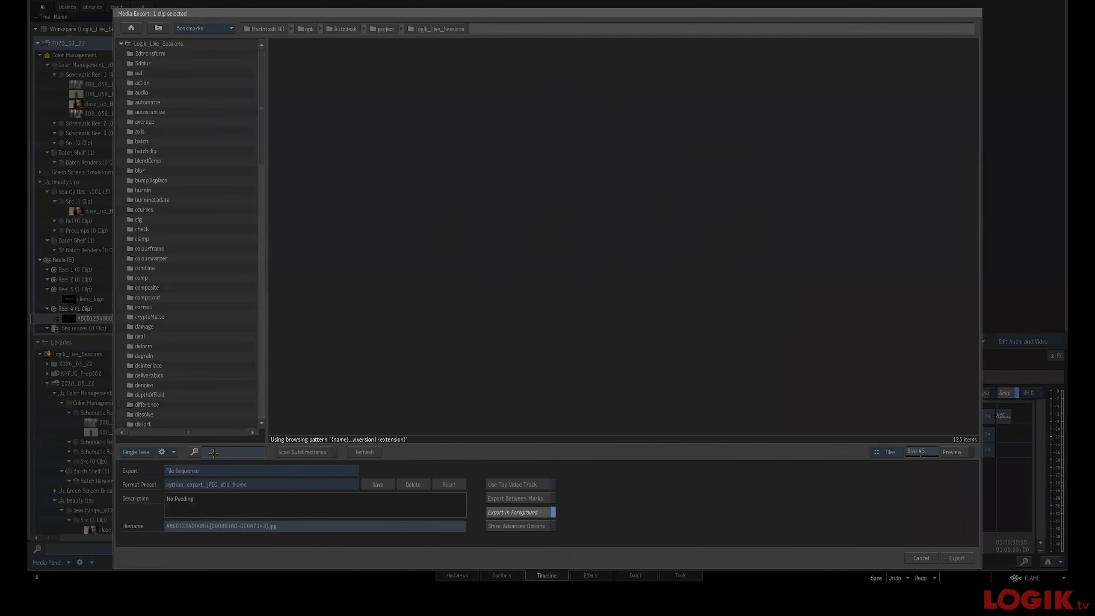
{"action": "left_click", "coordinate": [219, 470]}
{"action": "left_click", "coordinate": [240, 490]}
{"action": "left_click", "coordinate": [240, 485]}
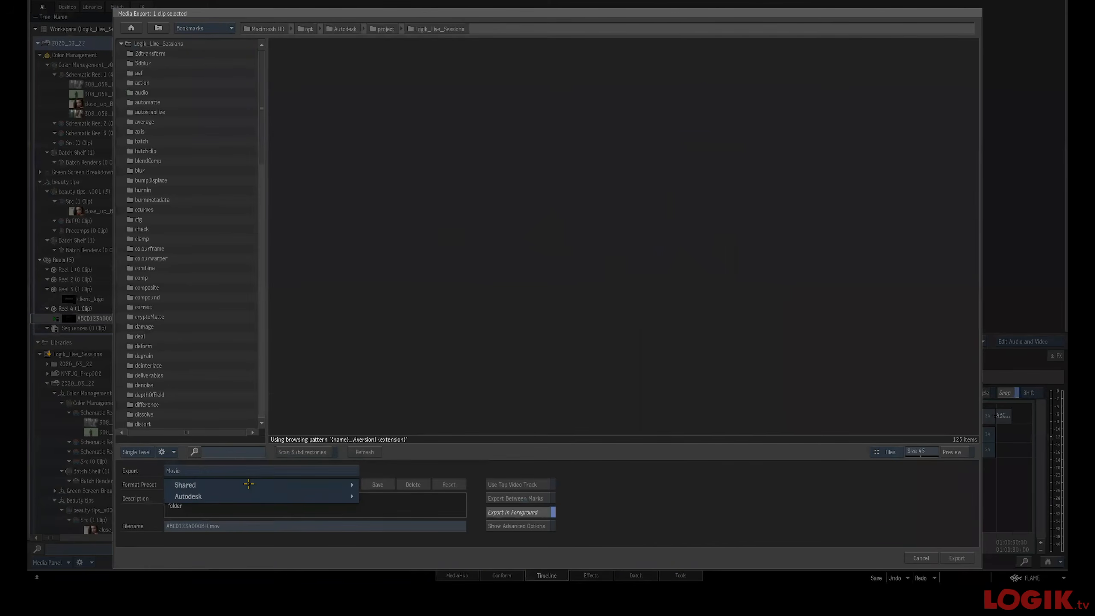
{"action": "mouse_move", "coordinate": [345, 484]}
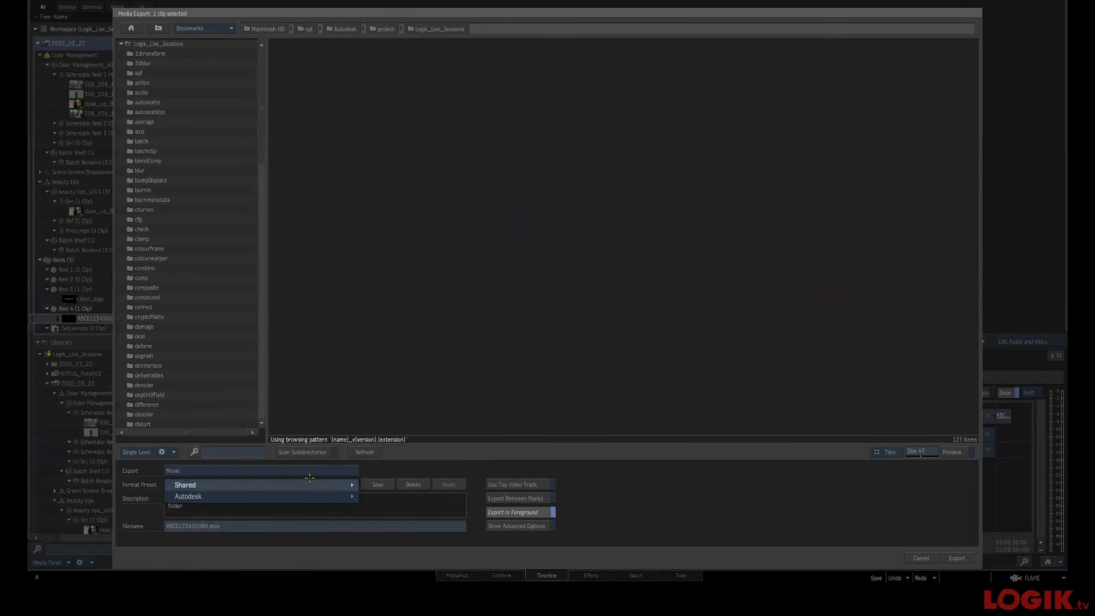
{"action": "mouse_move", "coordinate": [300, 485]}
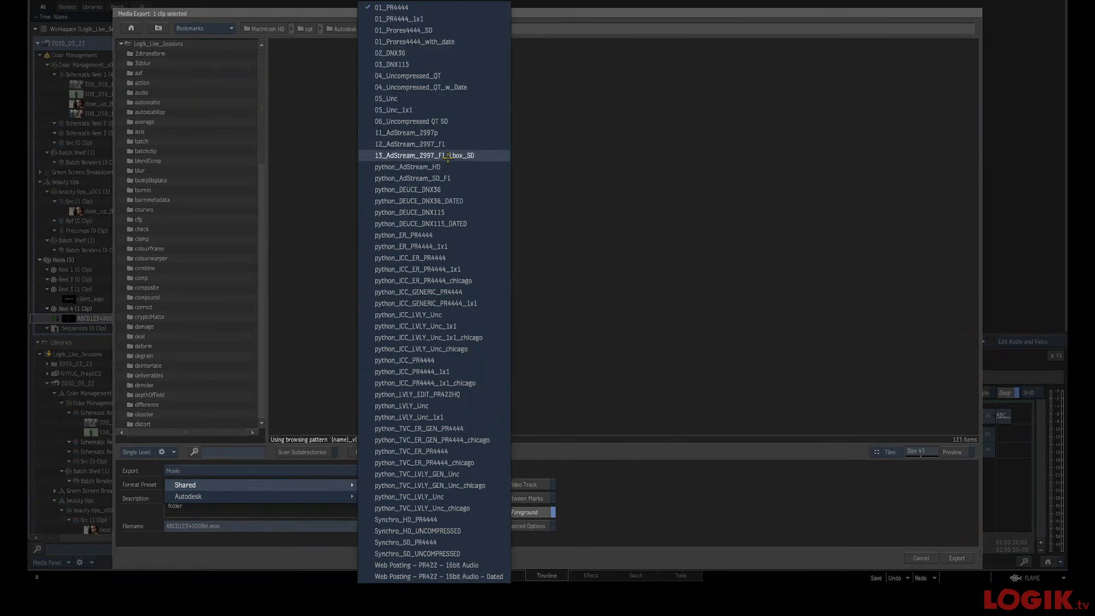
{"action": "left_click", "coordinate": [645, 374]}
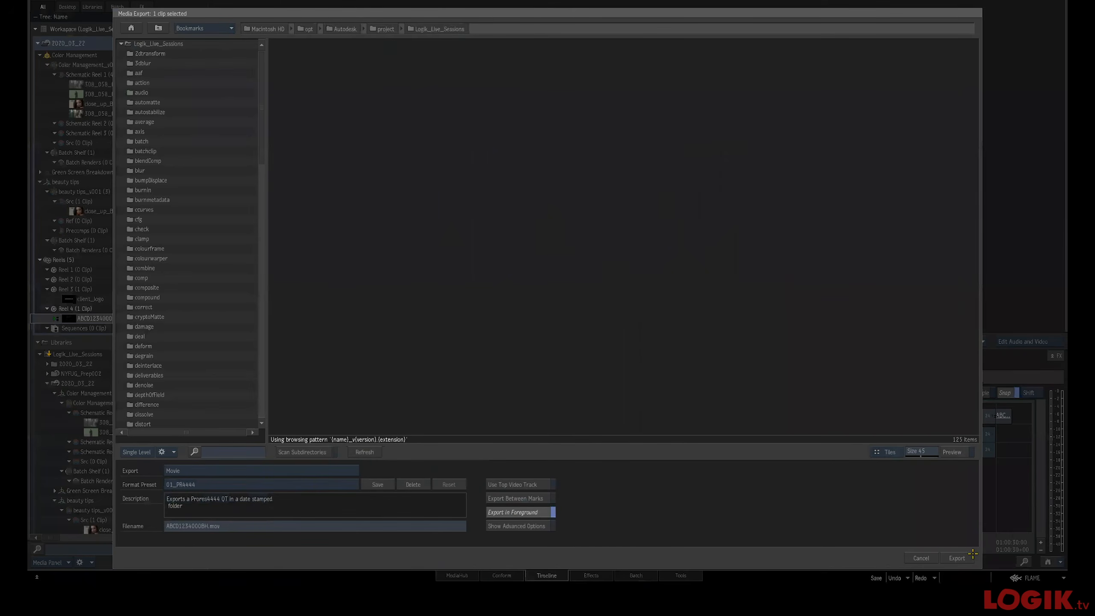
{"action": "left_click", "coordinate": [920, 557]}
{"action": "key", "text": "super+Tab"}
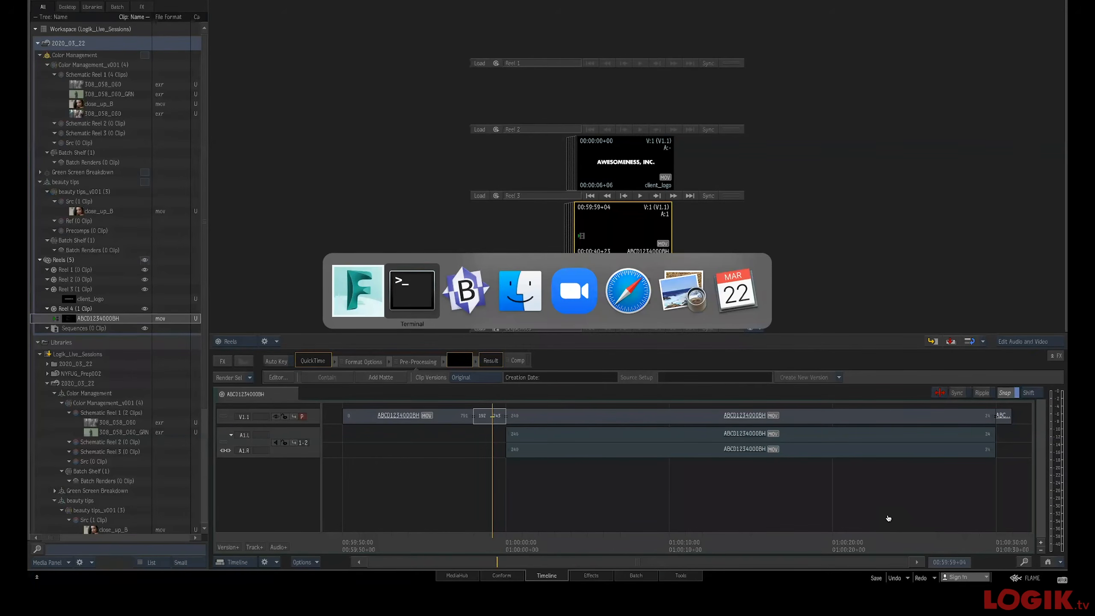
{"action": "key", "text": "super+Tab"}
{"action": "key", "text": "super+Tab"}
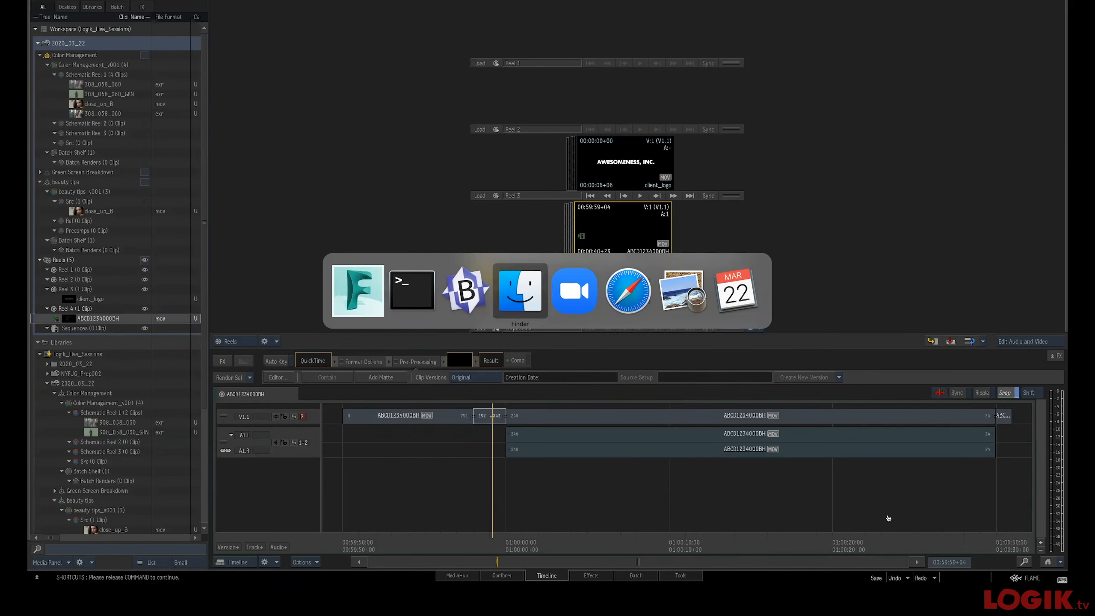
{"action": "key", "text": "super+Tab"}
{"action": "key", "text": "super+Tab"}
{"action": "key", "text": "super+Tab"}
{"action": "key", "text": "super+Tab"}
{"action": "key", "text": "super+Tab"}
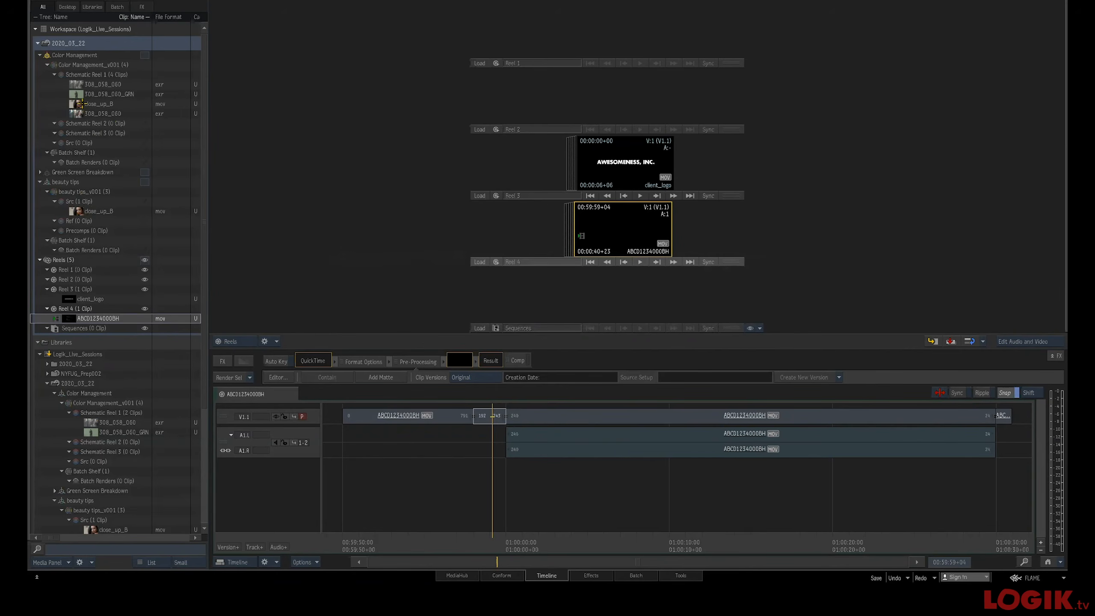
Export the 308_058_060_COMP_v010 batch render using the Episodic Posting NY – Auto preset
{"action": "left_click", "coordinate": [41, 170]}
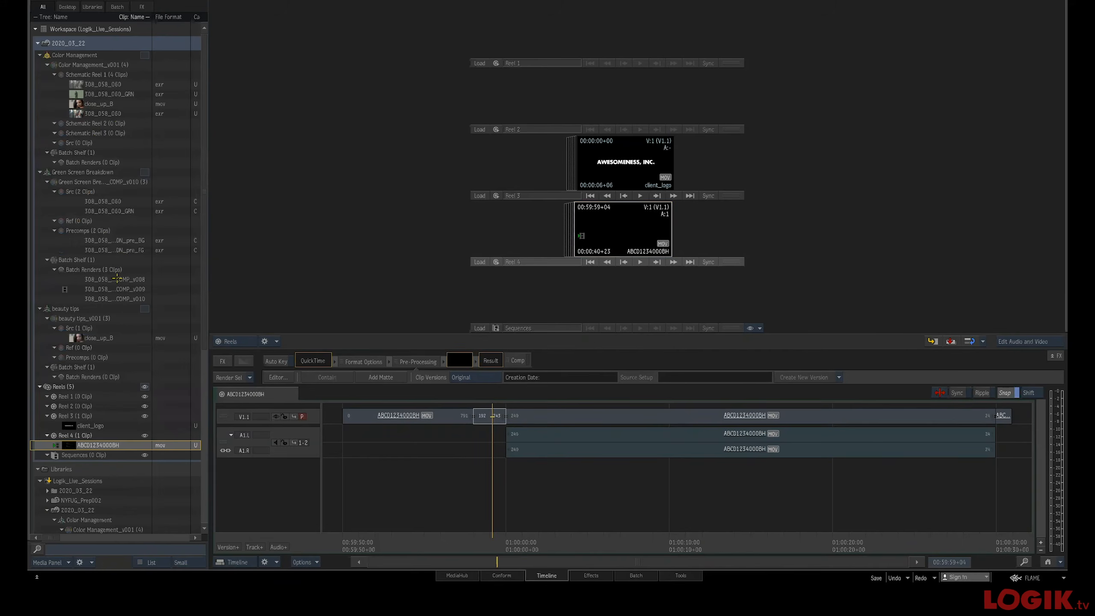
{"action": "left_click", "coordinate": [111, 298]}
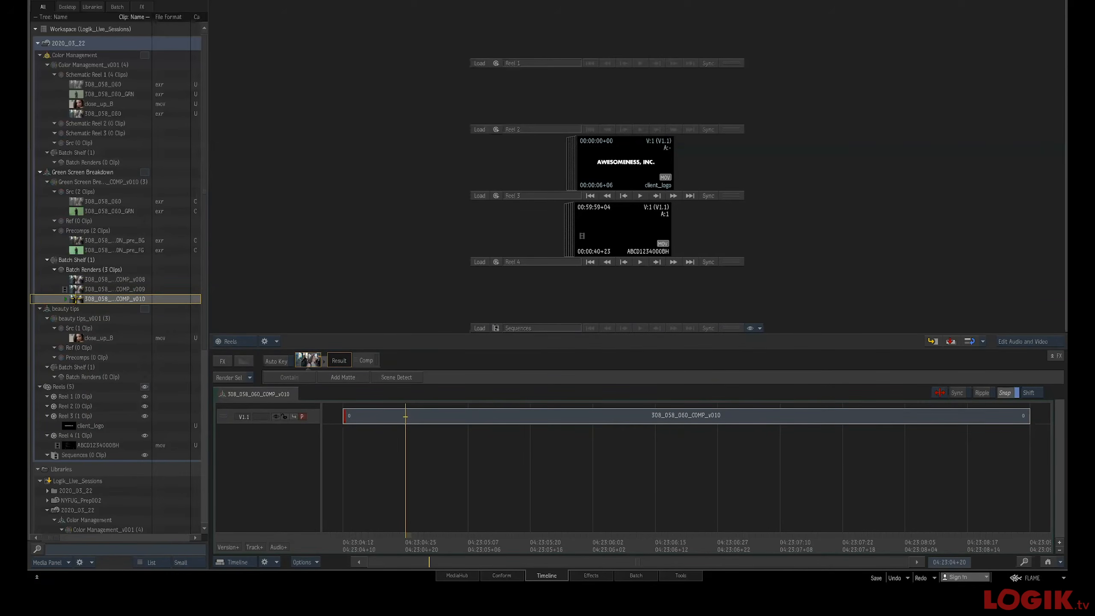
{"action": "right_click", "coordinate": [72, 302]}
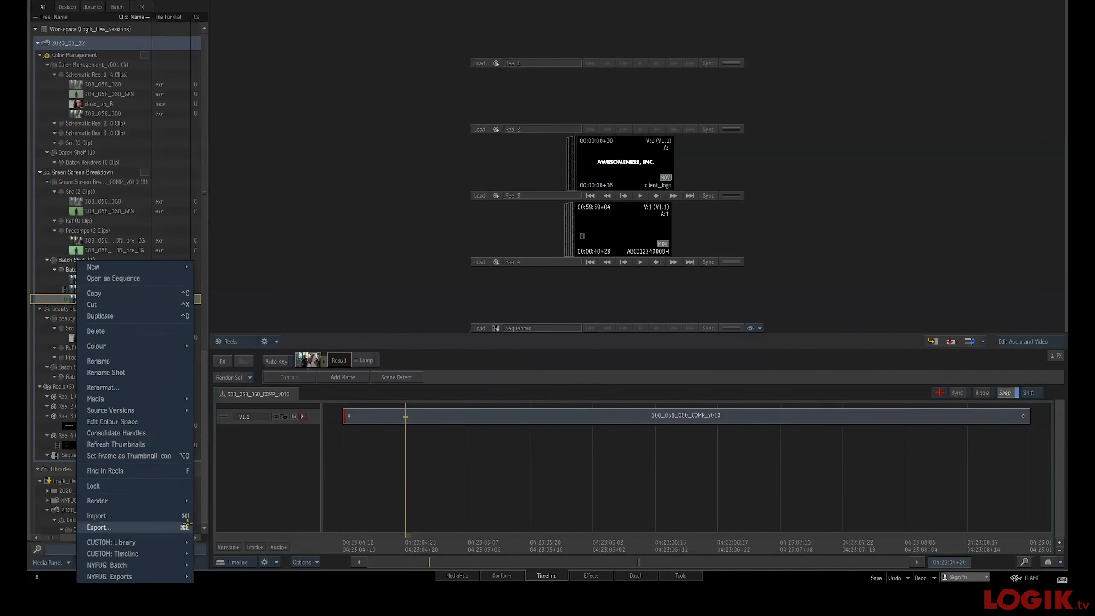
{"action": "mouse_move", "coordinate": [156, 575]}
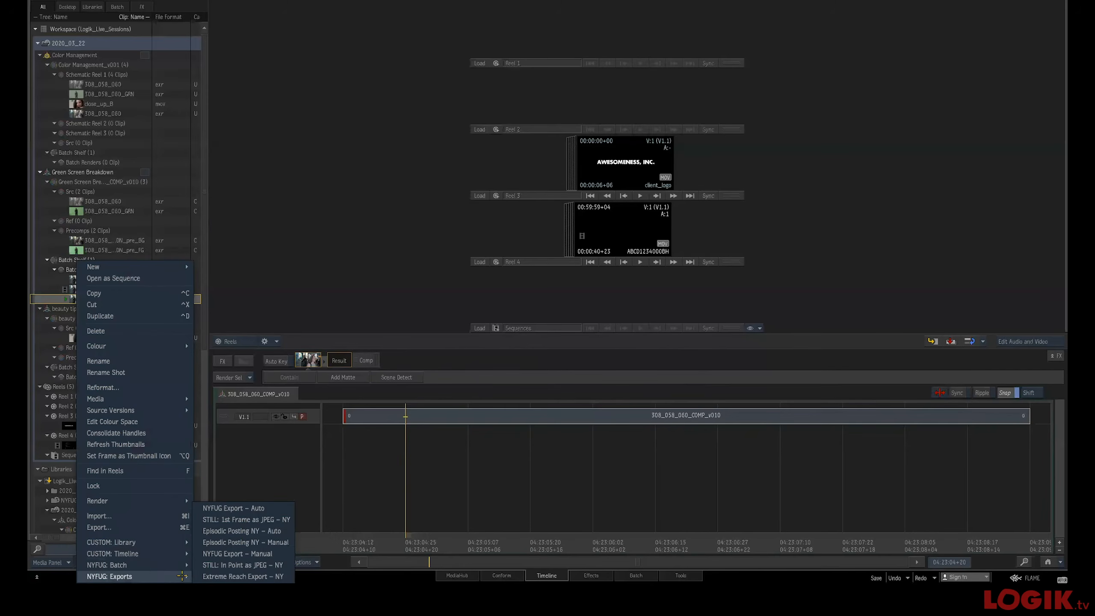
{"action": "left_click", "coordinate": [241, 531]}
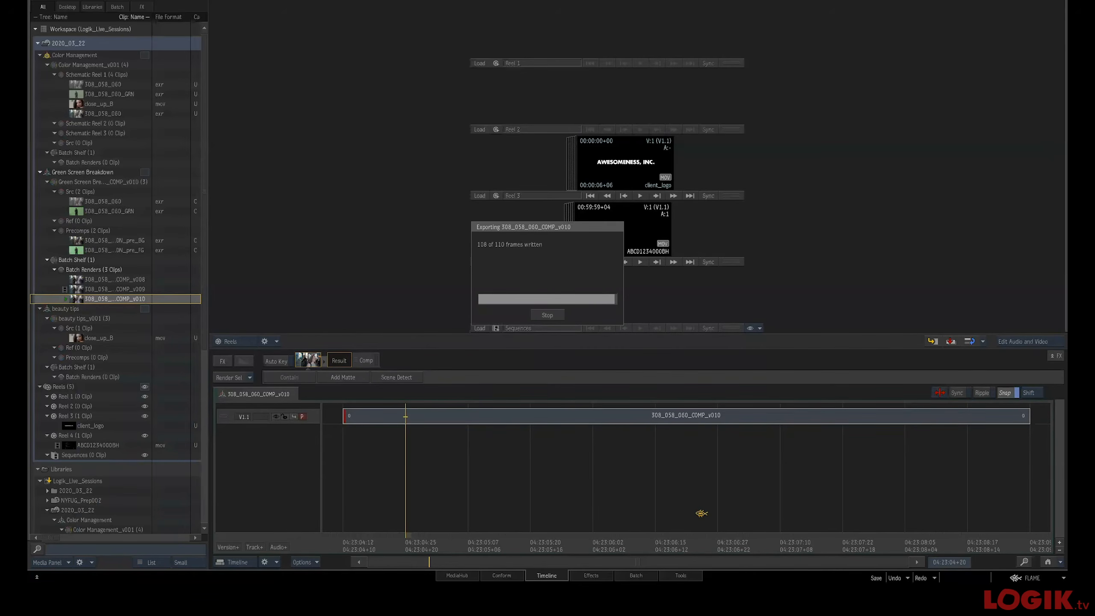
Switch to Finder and open a new window on the Desktop to inspect the exported files
{"action": "key", "text": "super+Tab"}
{"action": "key", "text": "super+Tab"}
{"action": "key", "text": "super+Tab"}
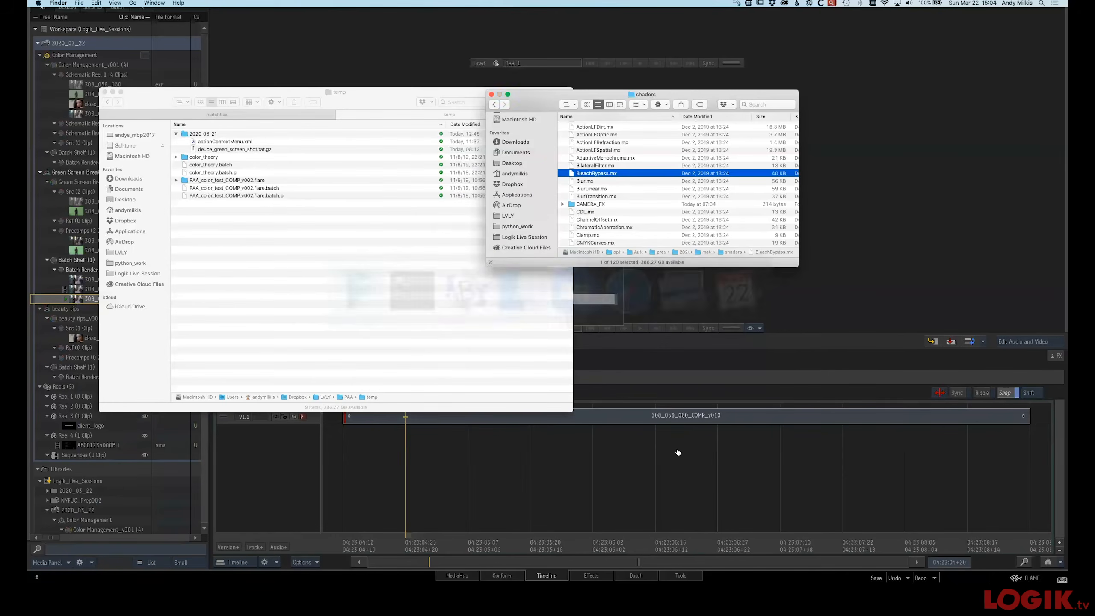
{"action": "key", "text": "super+n"}
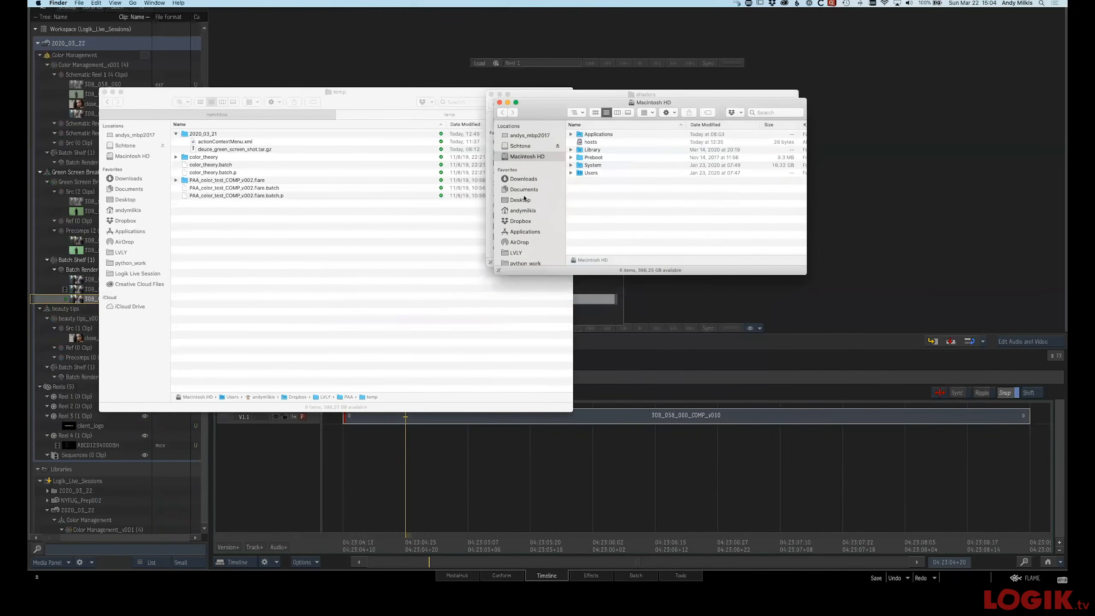
{"action": "left_click", "coordinate": [521, 201]}
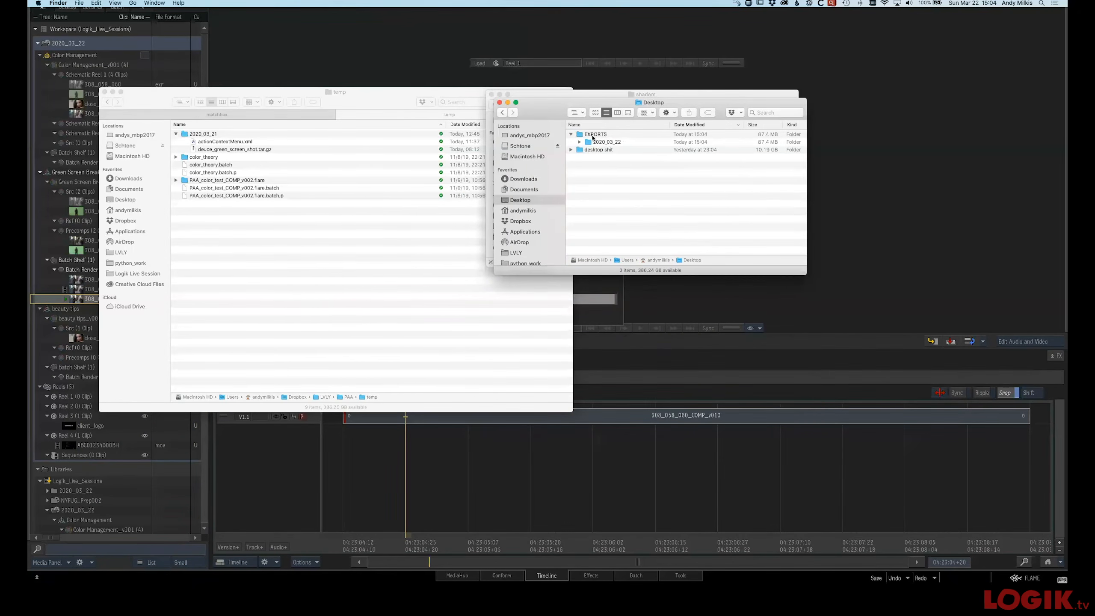
Expand the EXPORTS folder on the Desktop to inspect the exported DNX115 and DNX36 movies
{"action": "left_click", "coordinate": [579, 143]}
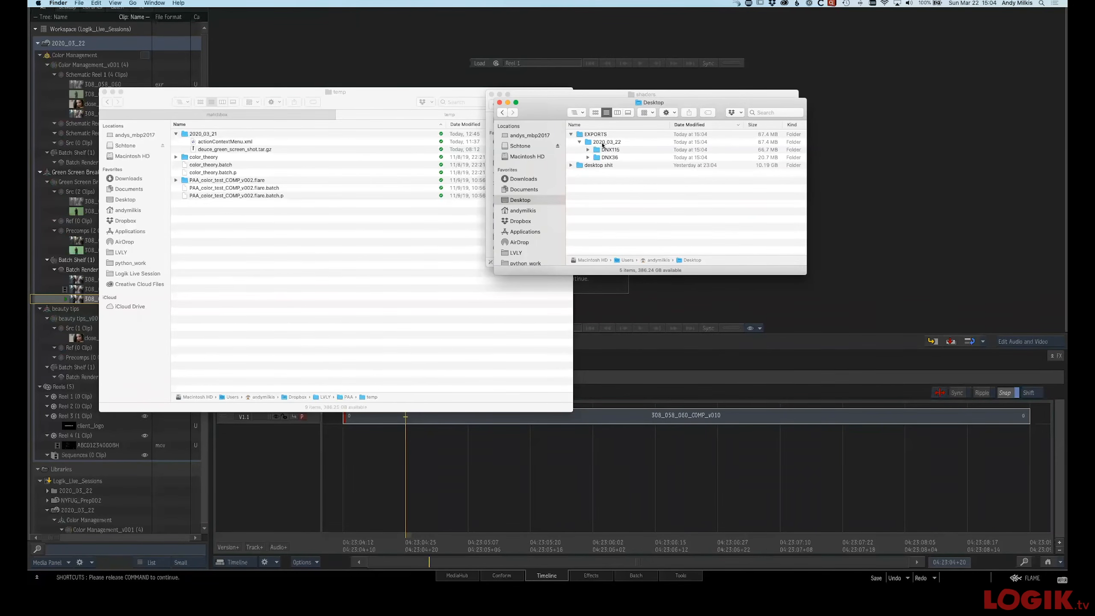
{"action": "left_click", "coordinate": [587, 149]}
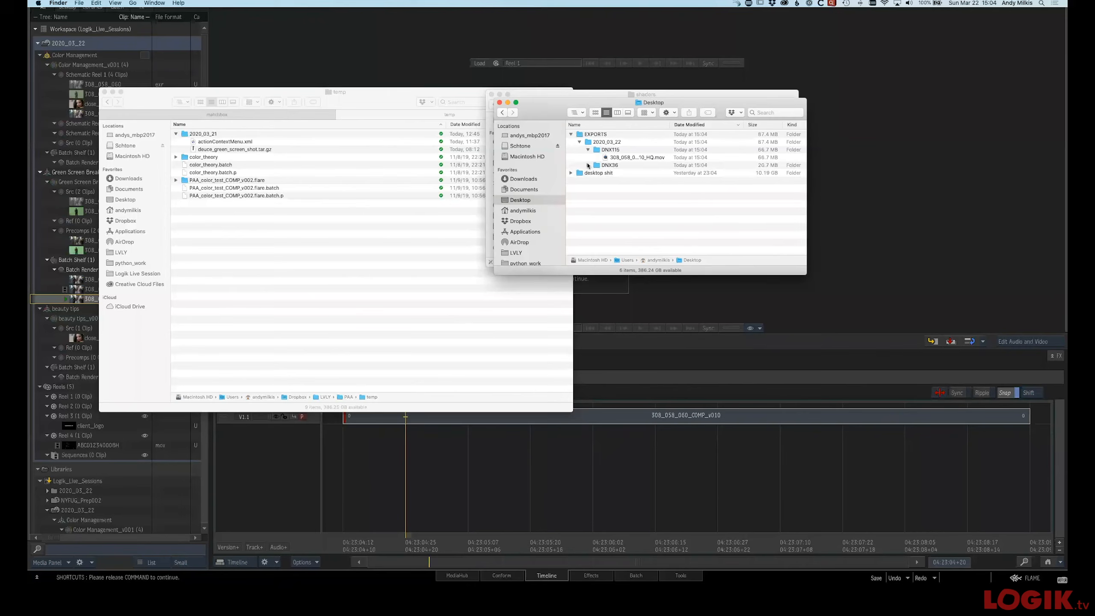
{"action": "left_click", "coordinate": [587, 166]}
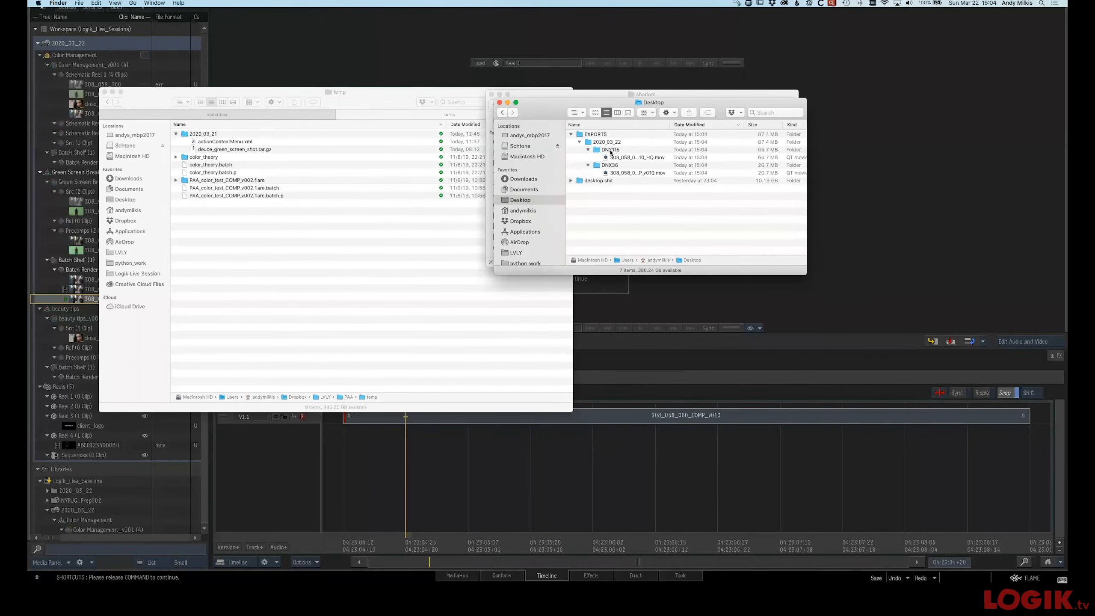
{"action": "left_click", "coordinate": [611, 150]}
{"action": "left_click", "coordinate": [624, 158]}
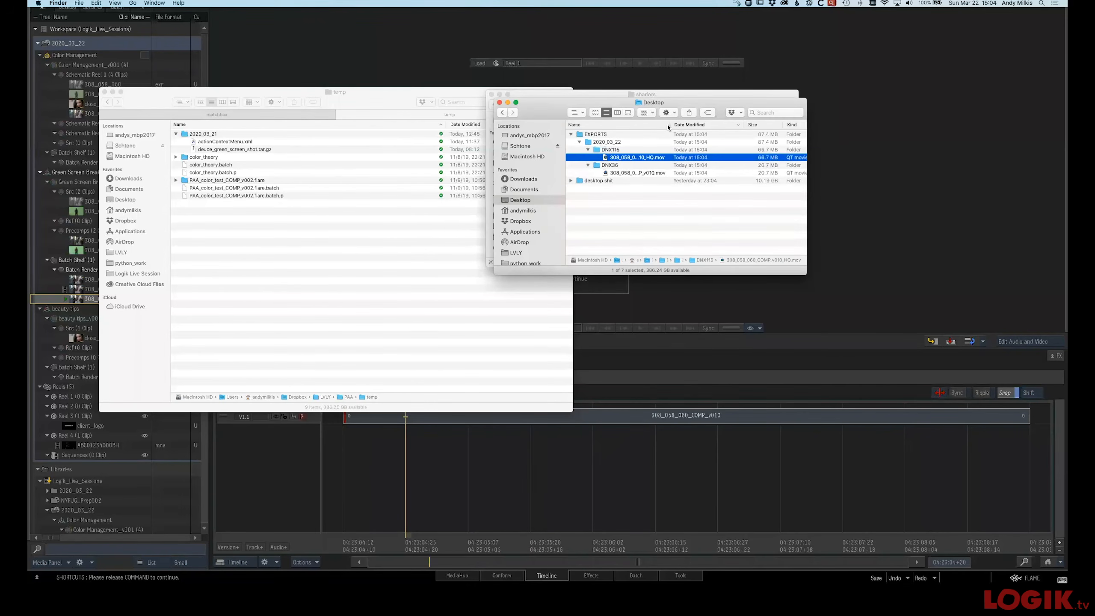
{"action": "left_click_drag", "start_coordinate": [668, 125], "coordinate": [728, 125]}
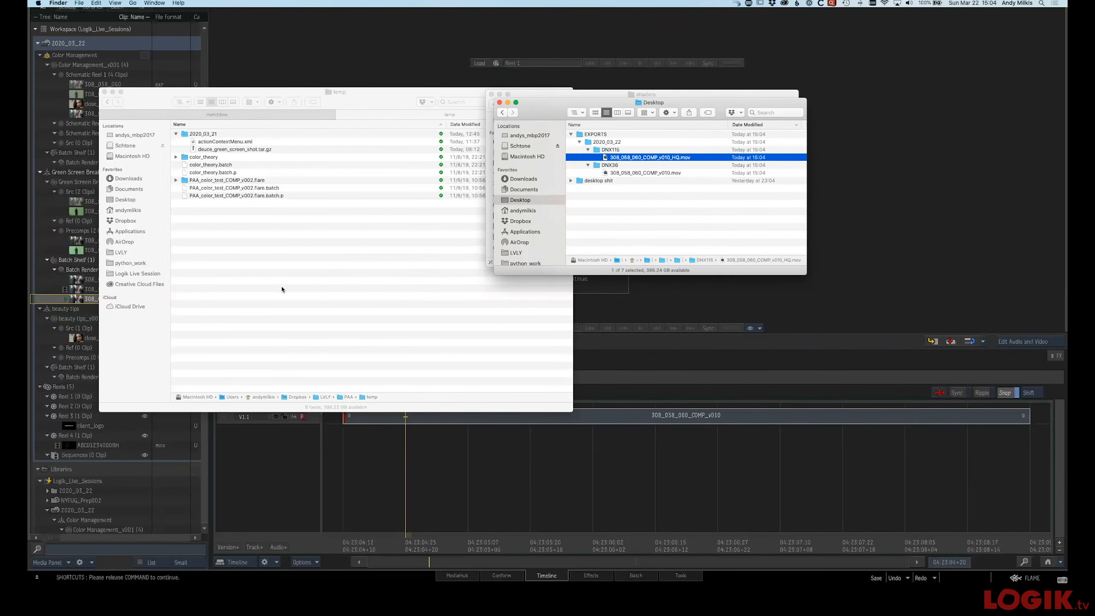
Open the episodic_exports_NY.py script from /opt/Autodesk/shared/python/NYFUG in the text editor
{"action": "left_click", "coordinate": [298, 260]}
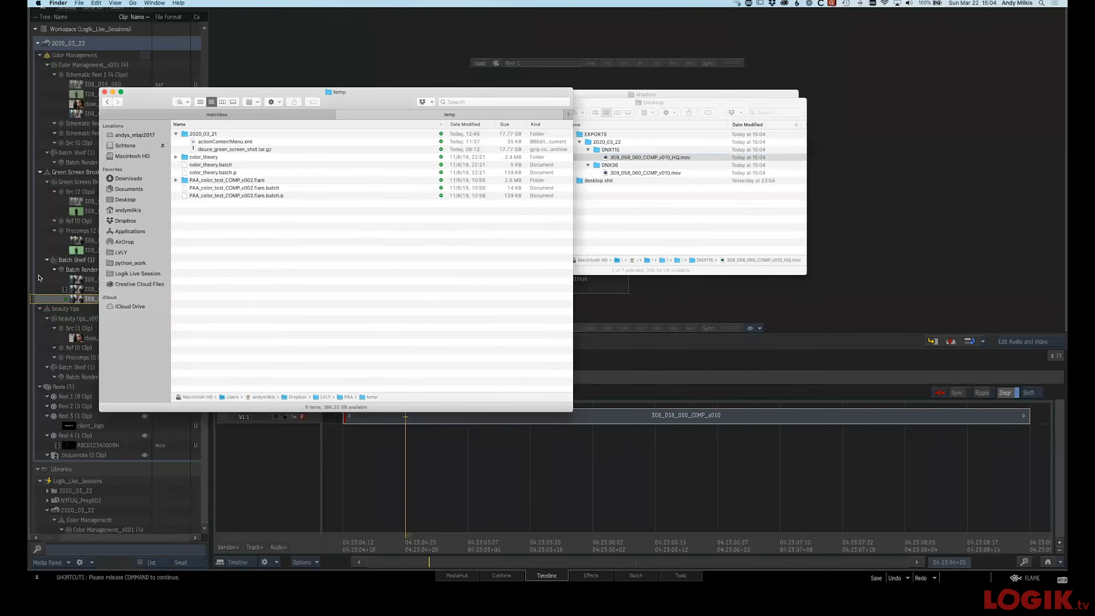
{"action": "left_click", "coordinate": [65, 305]}
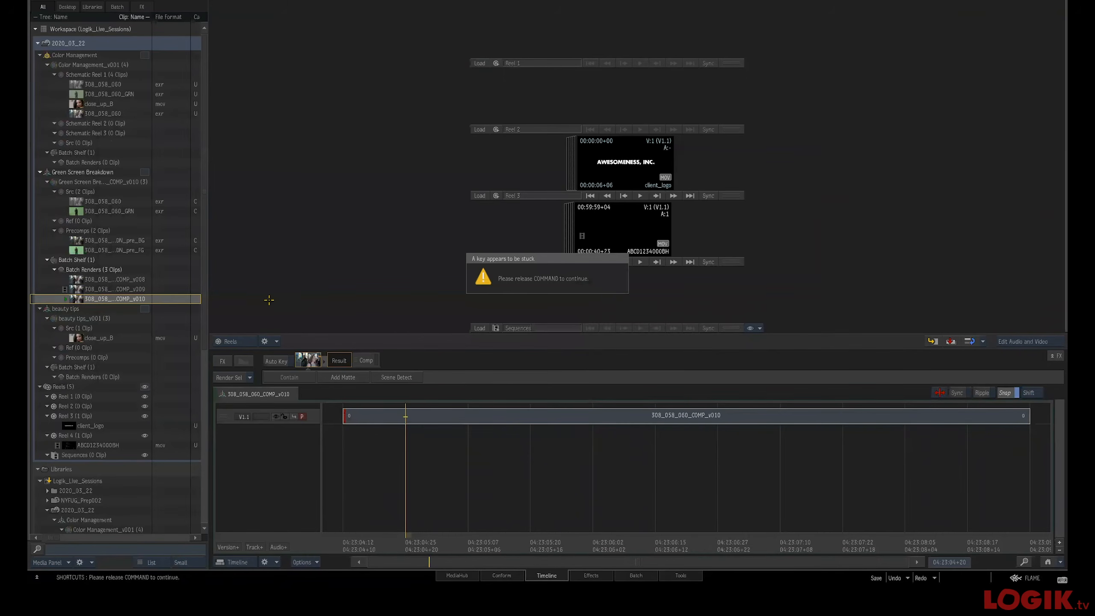
{"action": "key", "text": "super+Tab"}
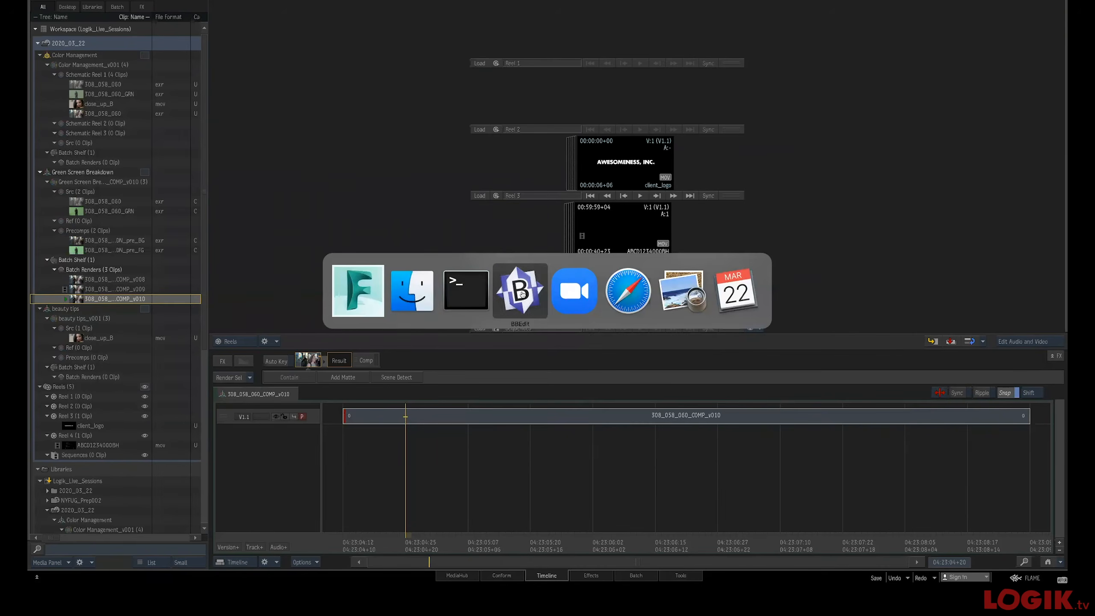
{"action": "left_click", "coordinate": [421, 302]}
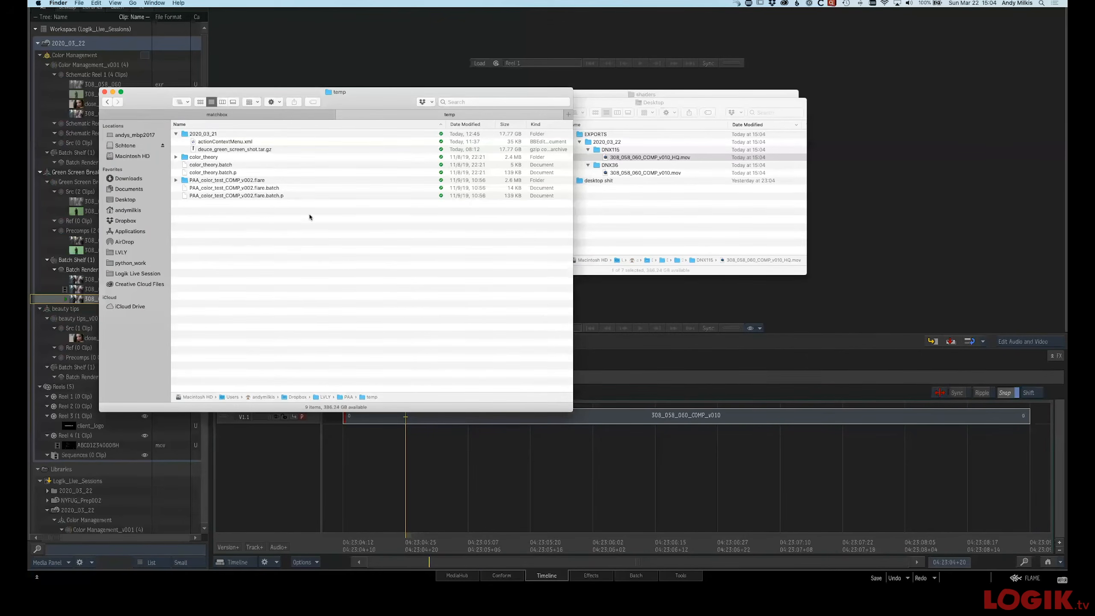
{"action": "key", "text": "super"}
{"action": "left_click", "coordinate": [598, 96]}
{"action": "left_click", "coordinate": [568, 104]}
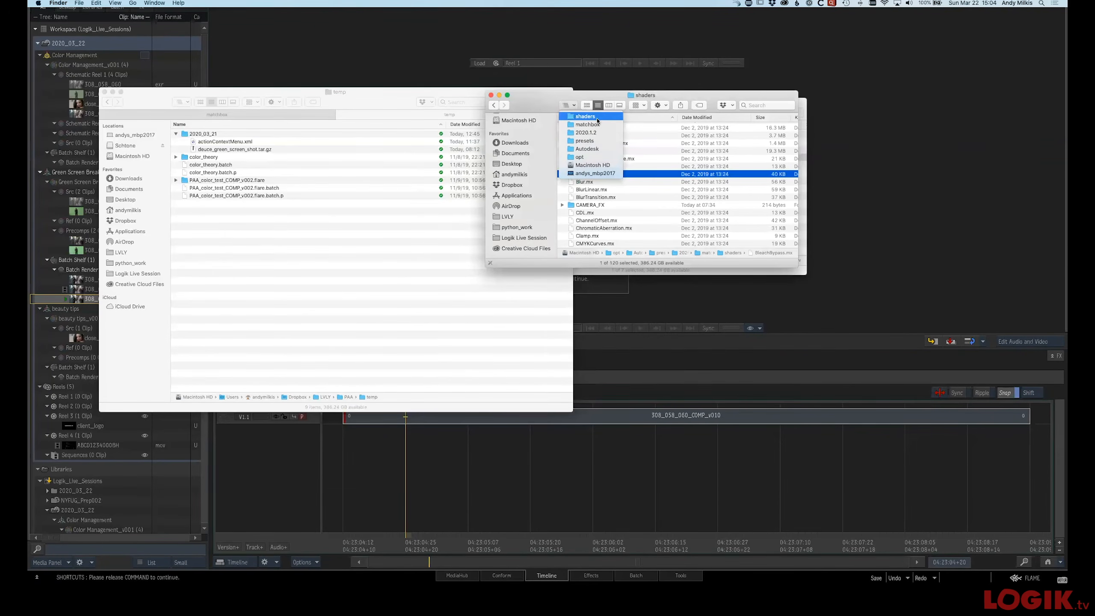
{"action": "left_click", "coordinate": [602, 149]}
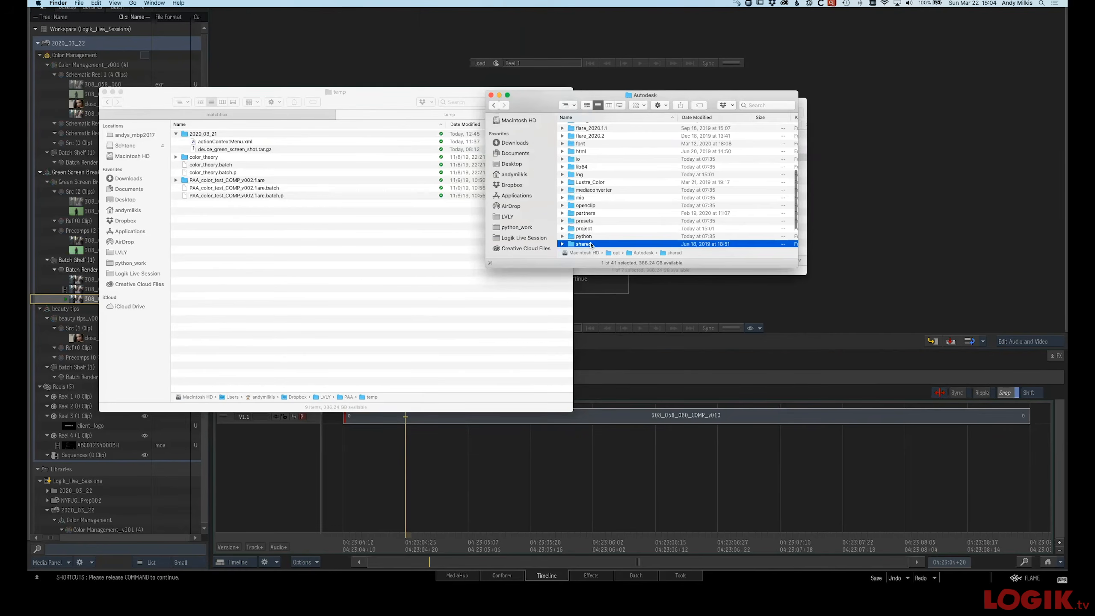
{"action": "double_click", "coordinate": [591, 245]}
{"action": "double_click", "coordinate": [590, 165]}
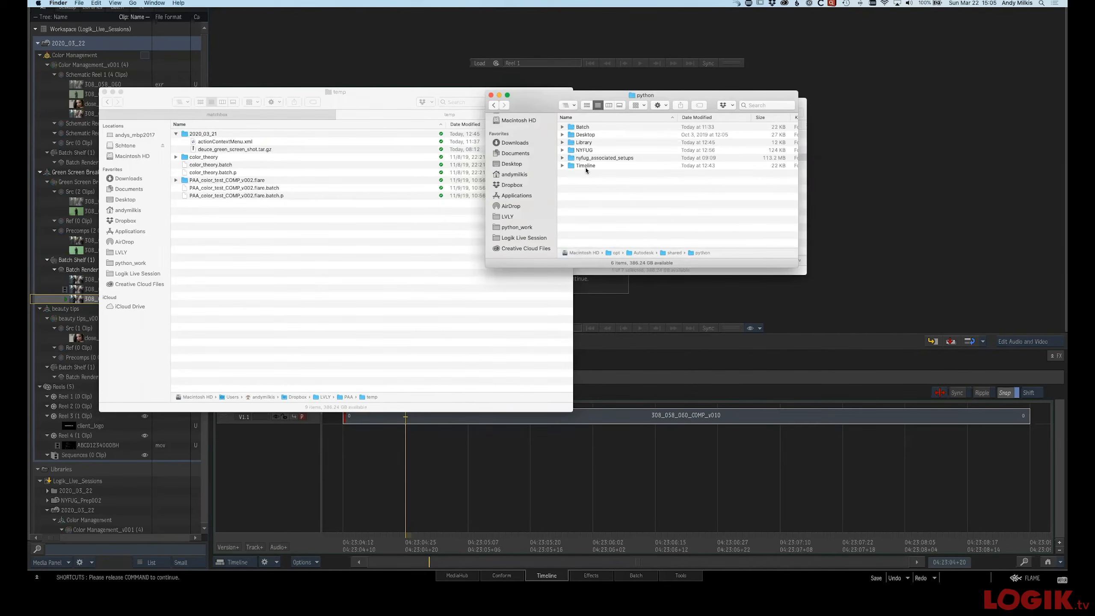
{"action": "double_click", "coordinate": [583, 150]}
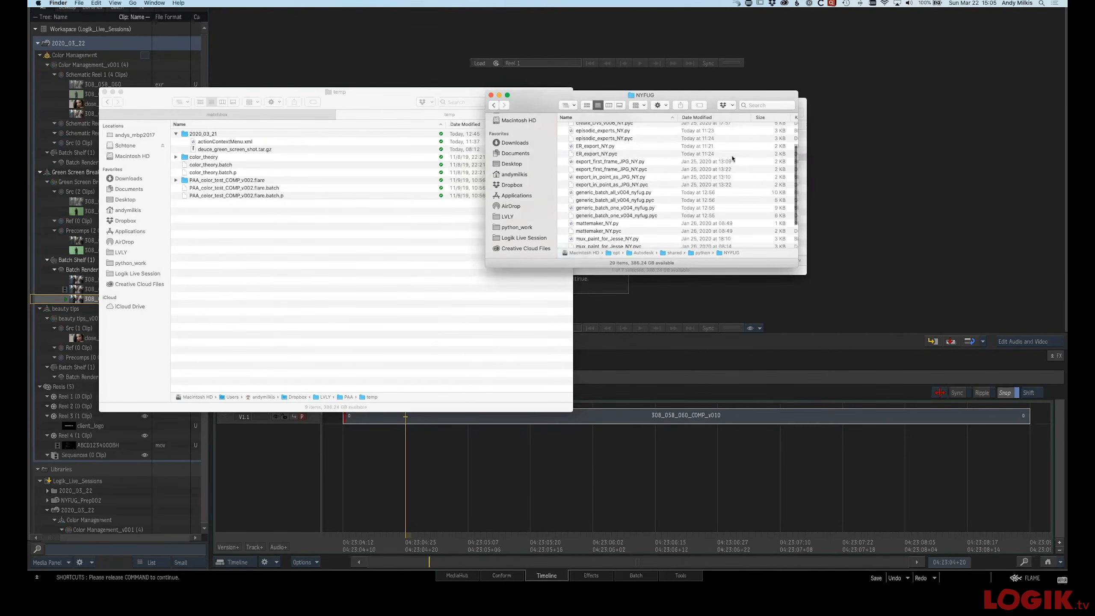
{"action": "double_click", "coordinate": [617, 131]}
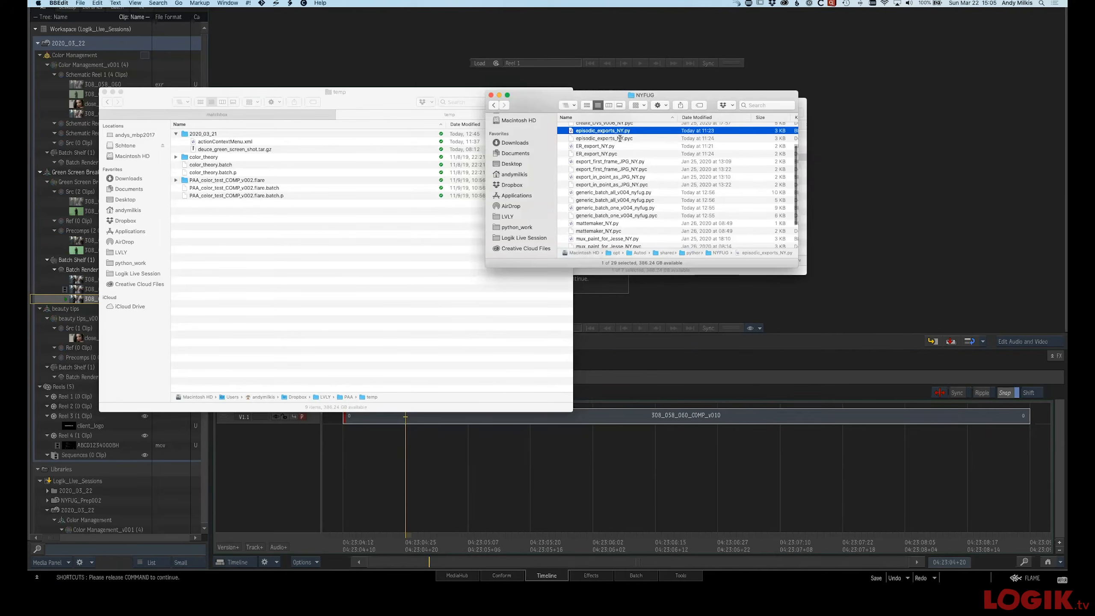
Review the export script's preset paths, then return to Flame
{"action": "left_click_drag", "start_coordinate": [637, 71], "coordinate": [514, 70]}
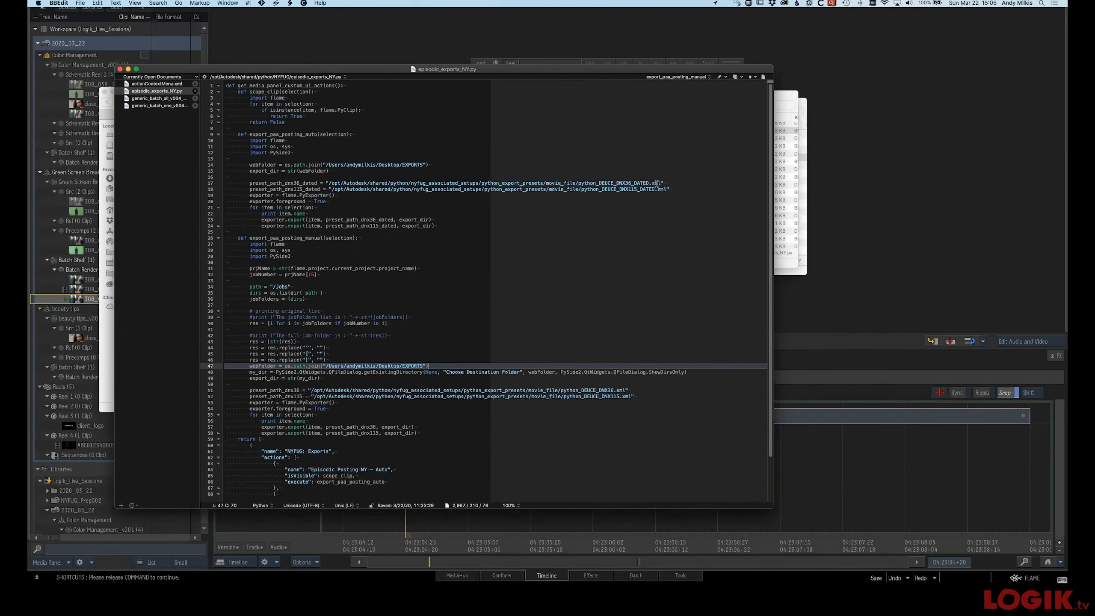
{"action": "left_click", "coordinate": [782, 101]}
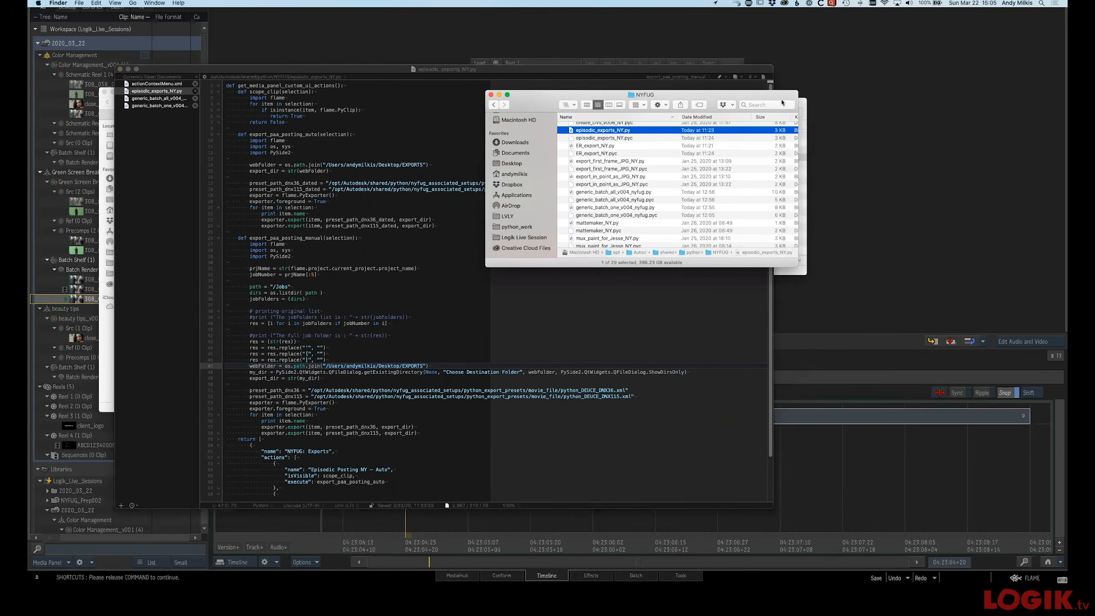
{"action": "left_click", "coordinate": [816, 457]}
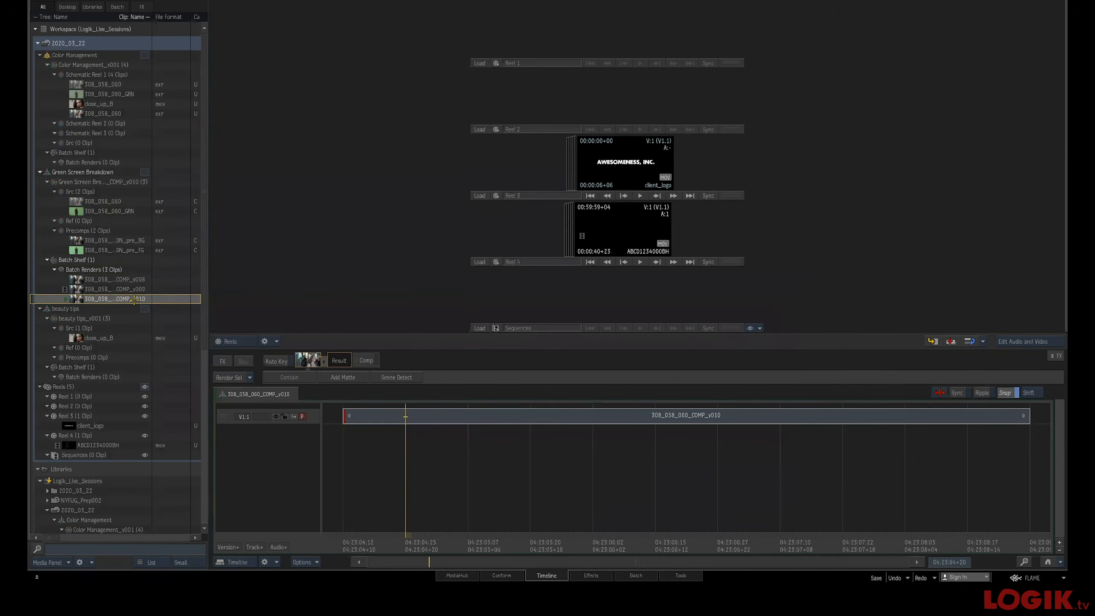
Open the Export dialog for the 308_058_060_COMP_v010 render and inspect the 03_DNX115 preset's movie options without exporting
{"action": "right_click", "coordinate": [118, 304]}
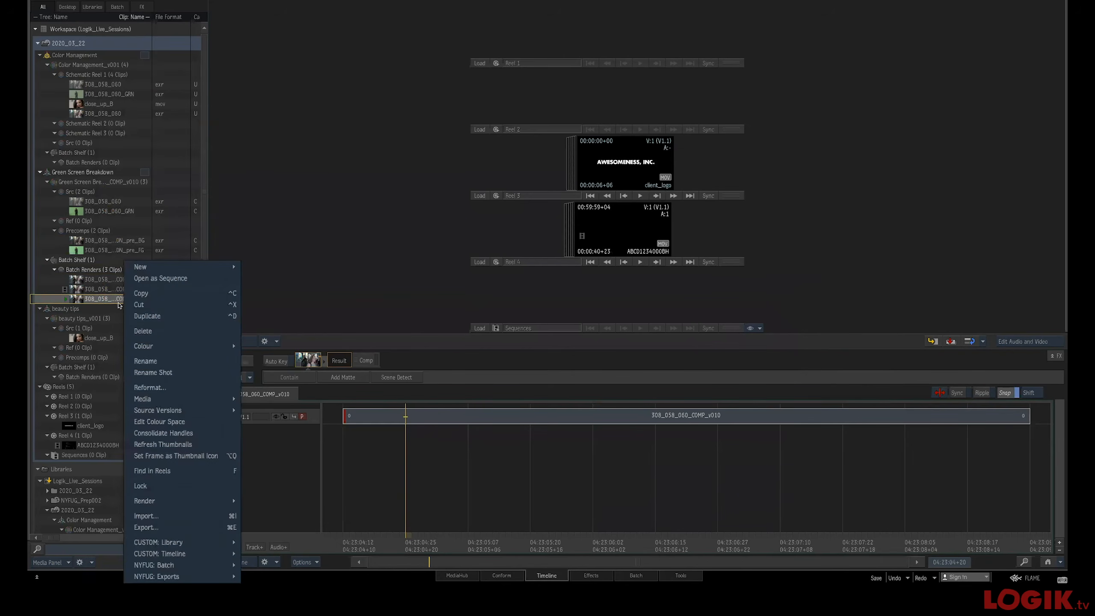
{"action": "left_click", "coordinate": [194, 527]}
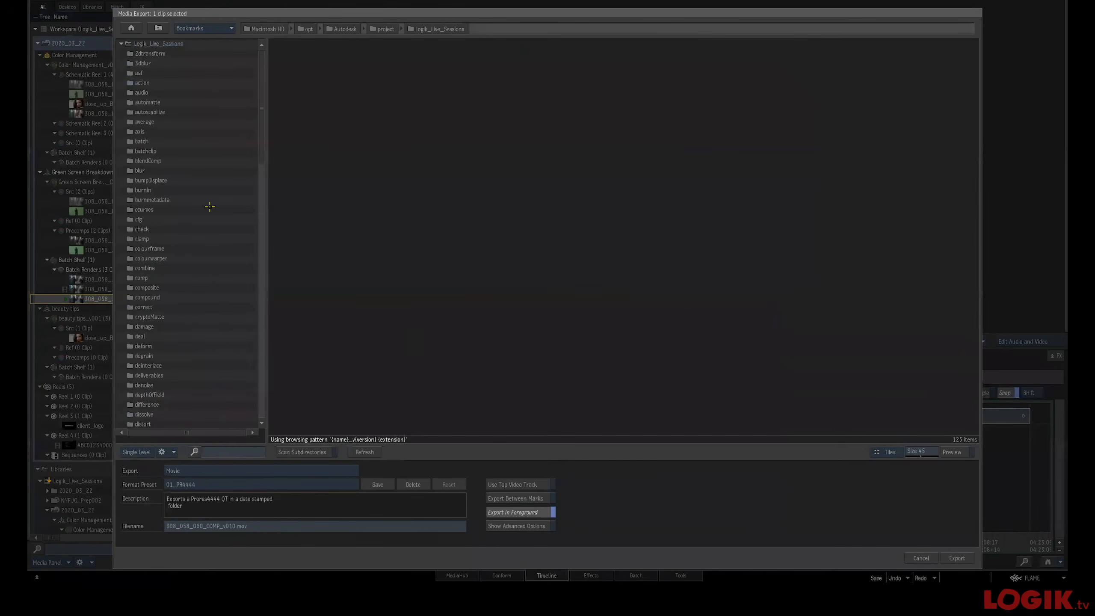
{"action": "left_click", "coordinate": [237, 484]}
{"action": "mouse_move", "coordinate": [238, 488]}
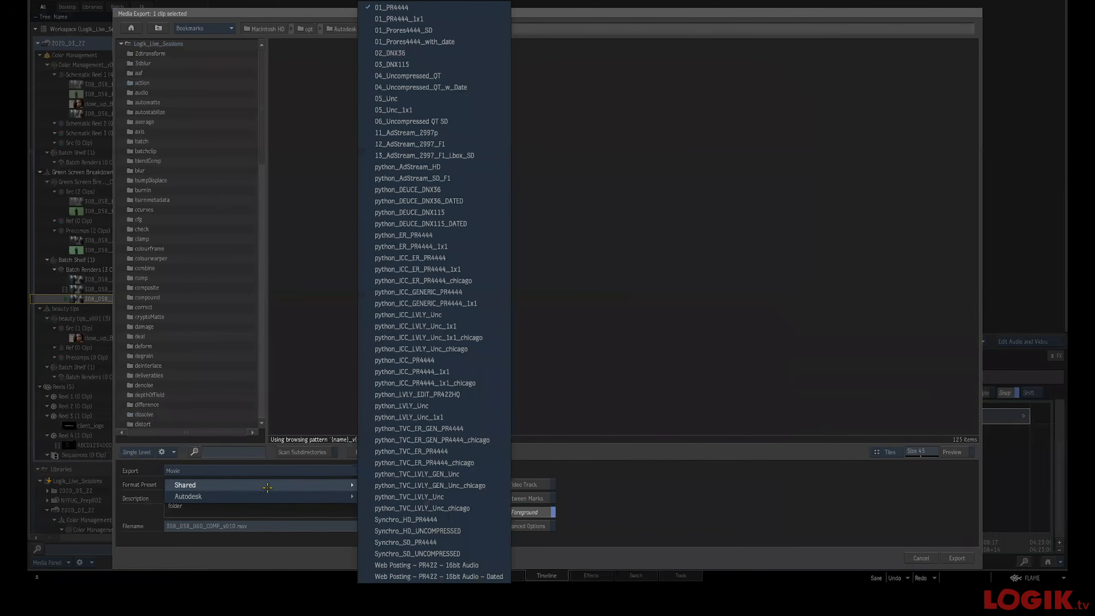
{"action": "left_click", "coordinate": [406, 64]}
{"action": "left_click", "coordinate": [507, 525]}
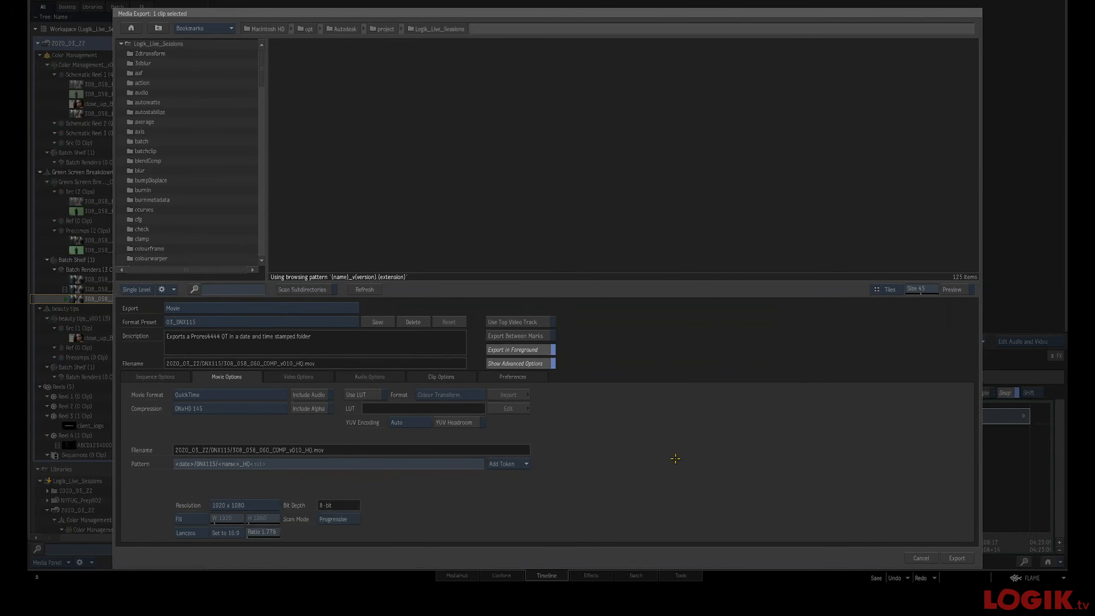
{"action": "left_click", "coordinate": [920, 557]}
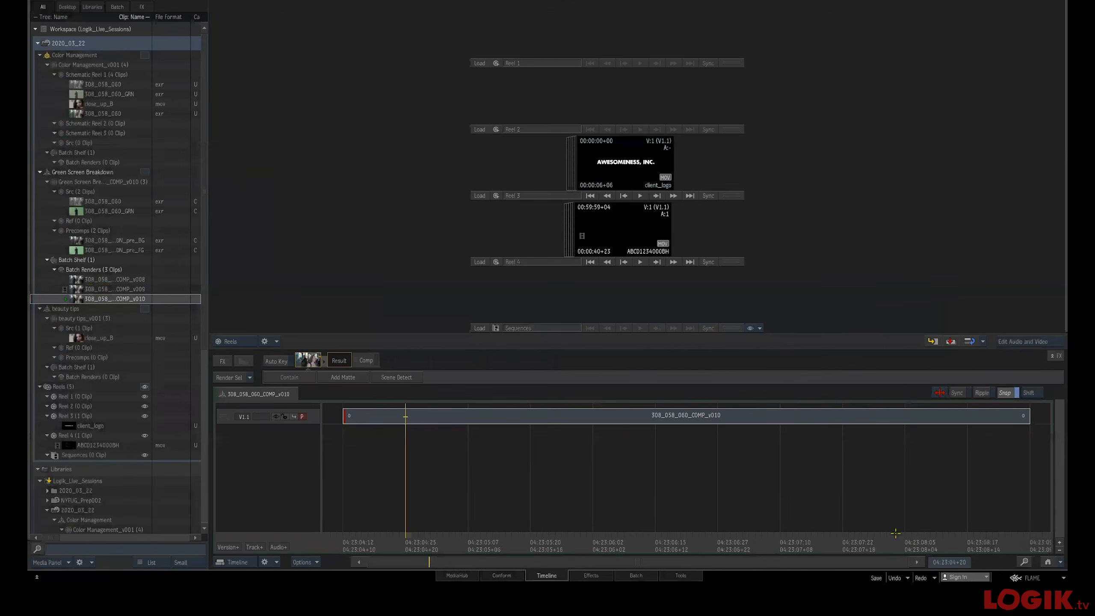
{"action": "key", "text": "super+Tab"}
{"action": "key", "text": "super+Tab"}
{"action": "key", "text": "super+Tab"}
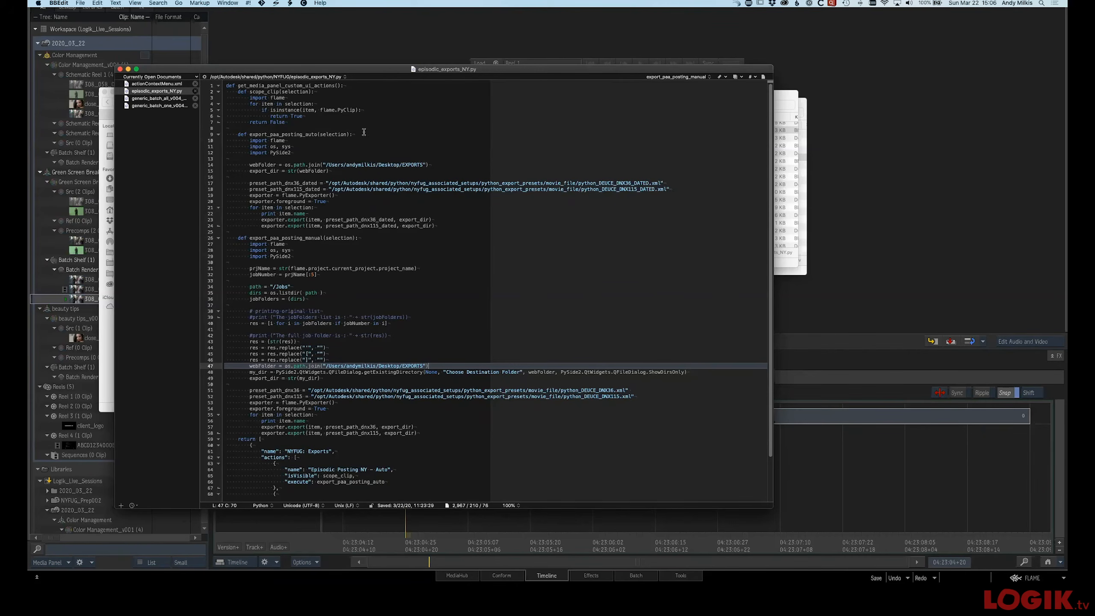
{"action": "left_click", "coordinate": [317, 46]}
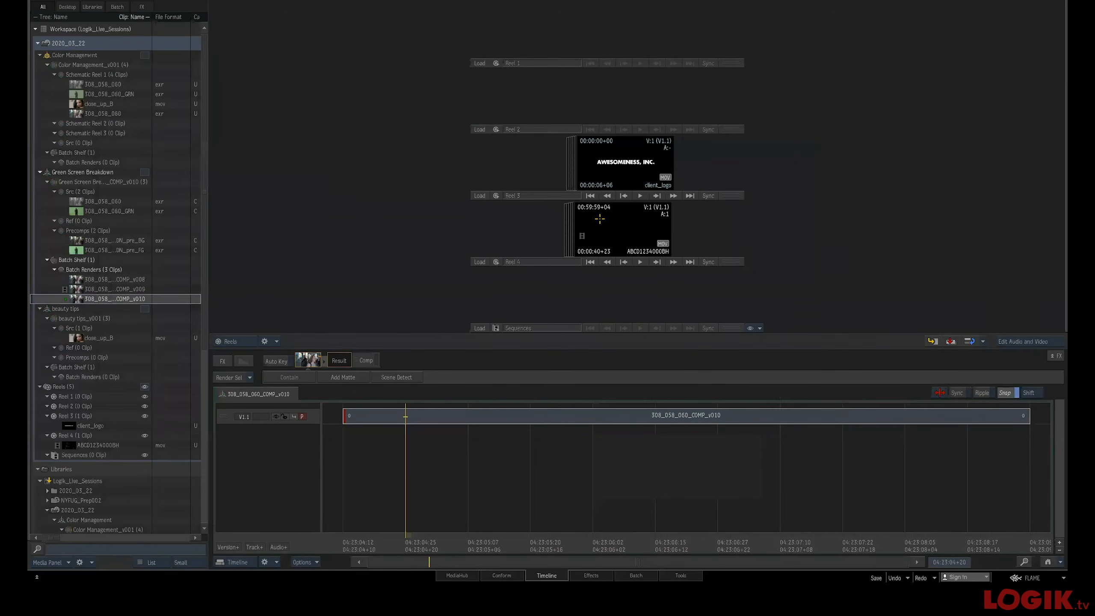
Load the ABCD1234000BH clip from Reel 4 and view its slate in the full player
{"action": "left_click", "coordinate": [622, 236]}
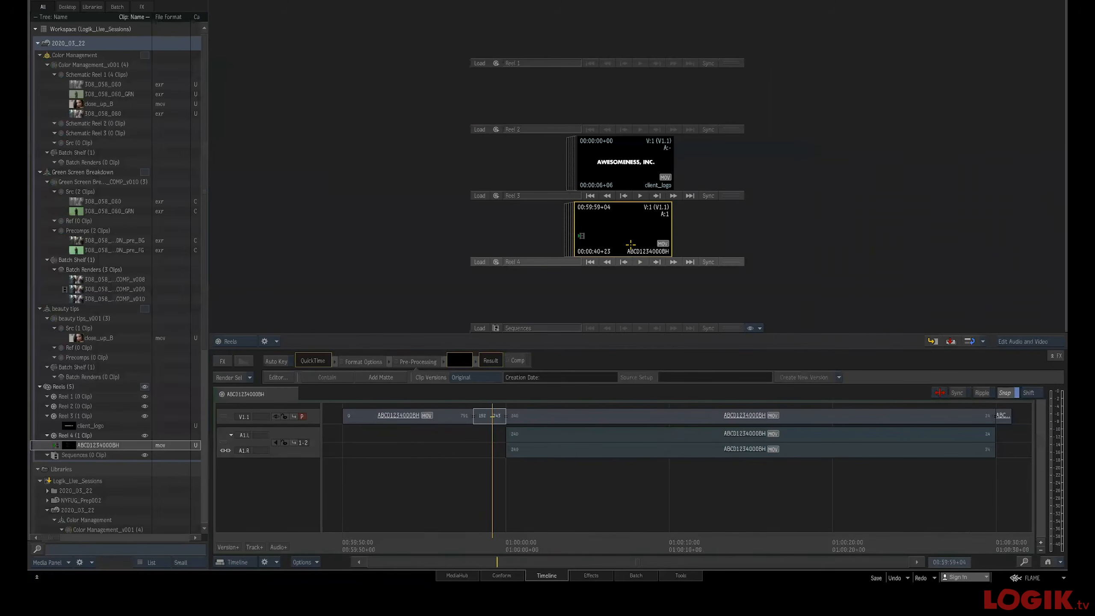
{"action": "left_click_drag", "start_coordinate": [447, 496], "coordinate": [477, 488]}
{"action": "key", "text": "alt+2"}
{"action": "left_click_drag", "start_coordinate": [506, 326], "coordinate": [544, 326]}
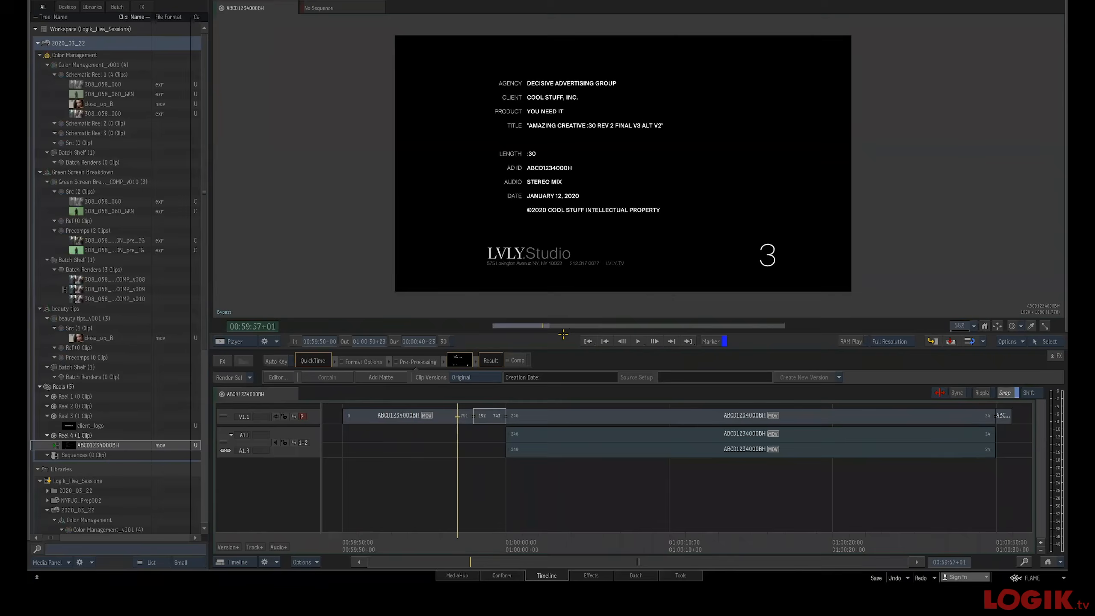
{"action": "key", "text": "alt+1"}
{"action": "left_click_drag", "start_coordinate": [651, 237], "coordinate": [625, 238]}
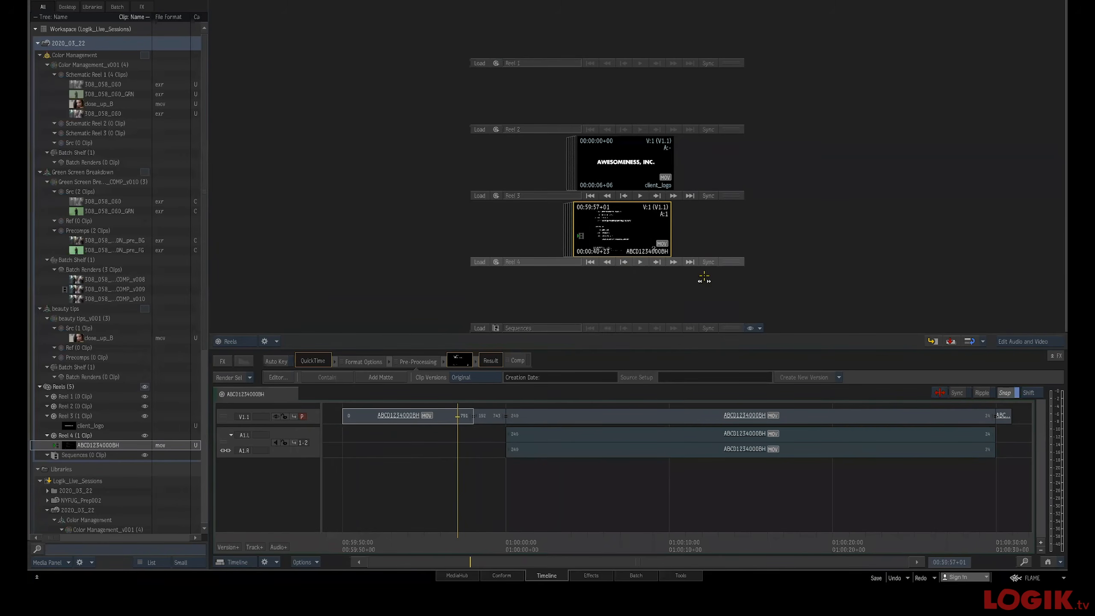
Scrub through the ABCD1234000BH clip in the reel to review its head frames
{"action": "right_click", "coordinate": [628, 230]}
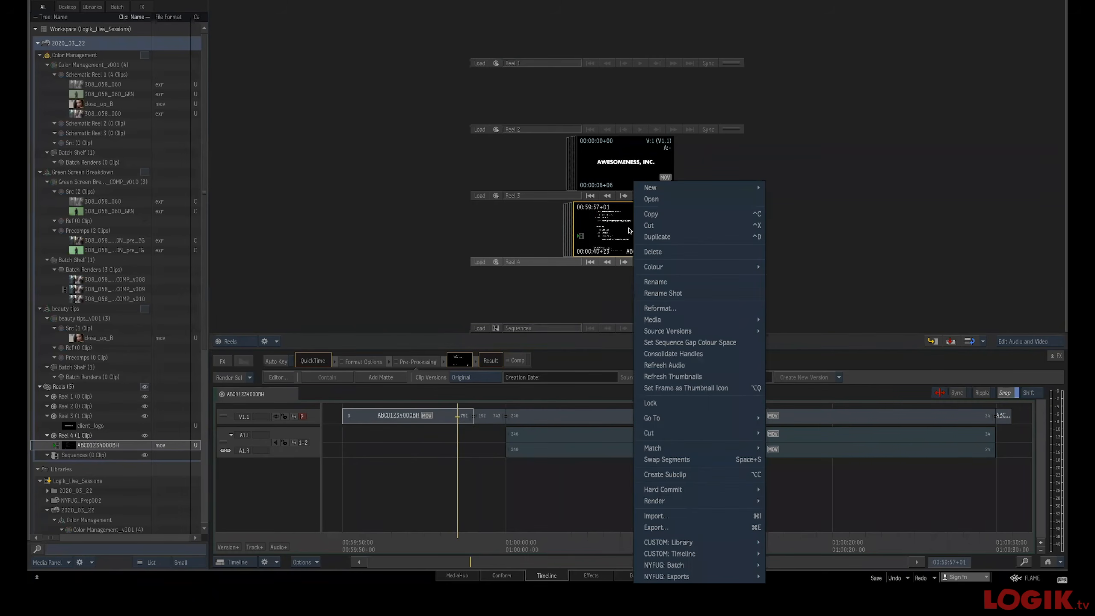
{"action": "left_click", "coordinate": [550, 290]}
{"action": "right_click", "coordinate": [596, 245]}
{"action": "left_click", "coordinate": [551, 245]}
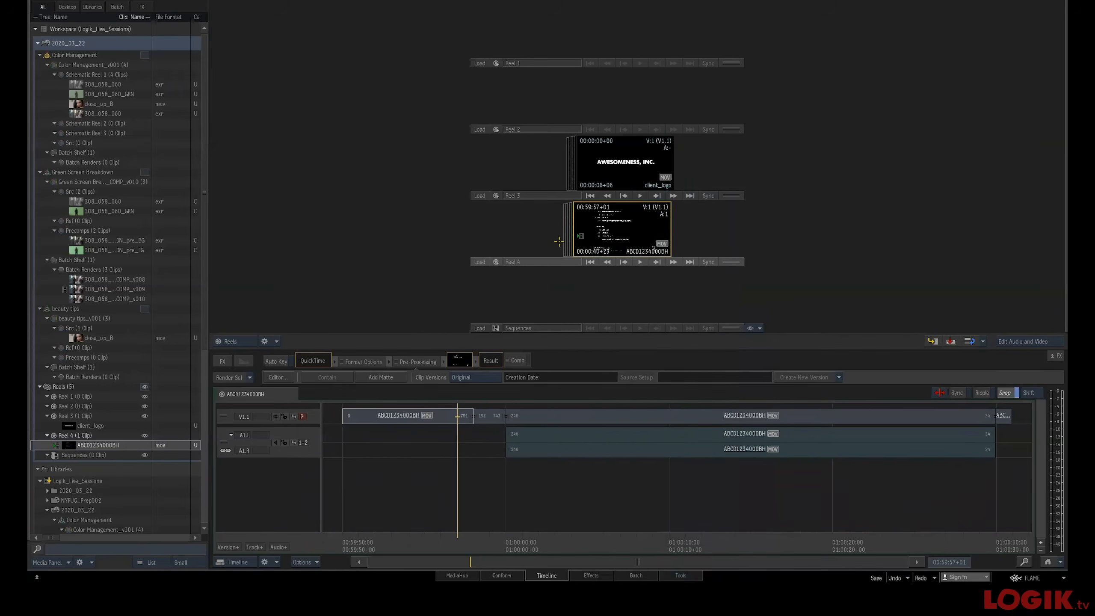
{"action": "left_click_drag", "start_coordinate": [619, 248], "coordinate": [648, 258]}
{"action": "mouse_move", "coordinate": [617, 239]}
{"action": "left_mouse_down"}
{"action": "mouse_move", "coordinate": [600, 242]}
{"action": "mouse_move", "coordinate": [703, 255]}
{"action": "mouse_move", "coordinate": [617, 250]}
{"action": "left_mouse_up"}
{"action": "double_click", "coordinate": [617, 250]}
{"action": "left_click", "coordinate": [514, 325]}
{"action": "left_click_drag", "start_coordinate": [514, 325], "coordinate": [488, 327]}
{"action": "key", "text": "Escape"}
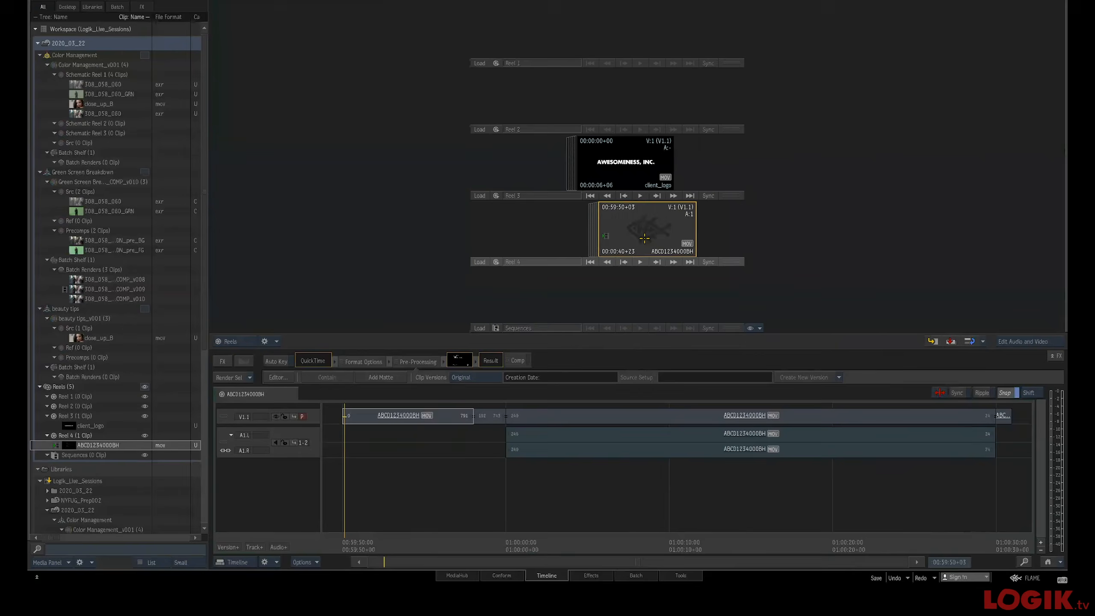
Apply the custom timeline action ER – I/O – :30 to the ABCD1234000BH clip
{"action": "right_click", "coordinate": [644, 233]}
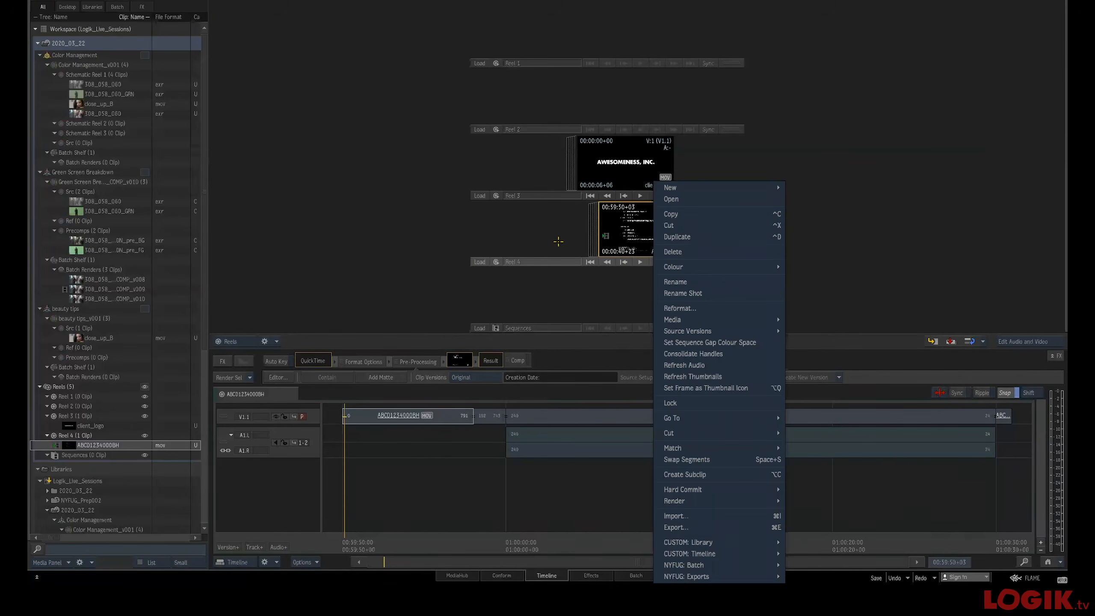
{"action": "right_click", "coordinate": [350, 472]}
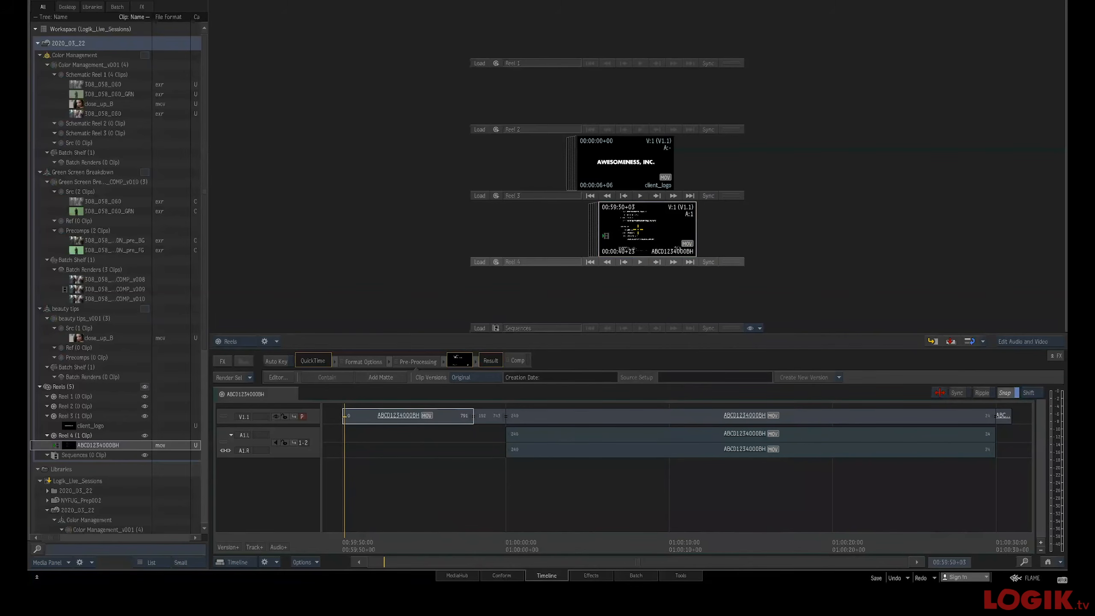
{"action": "right_click", "coordinate": [641, 234]}
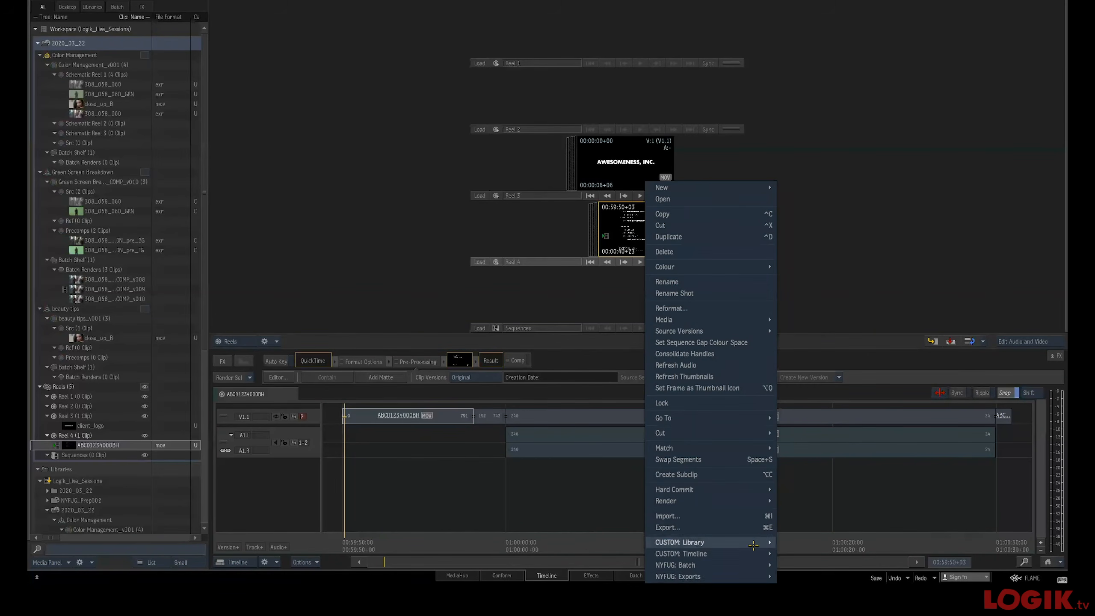
{"action": "mouse_move", "coordinate": [738, 556]}
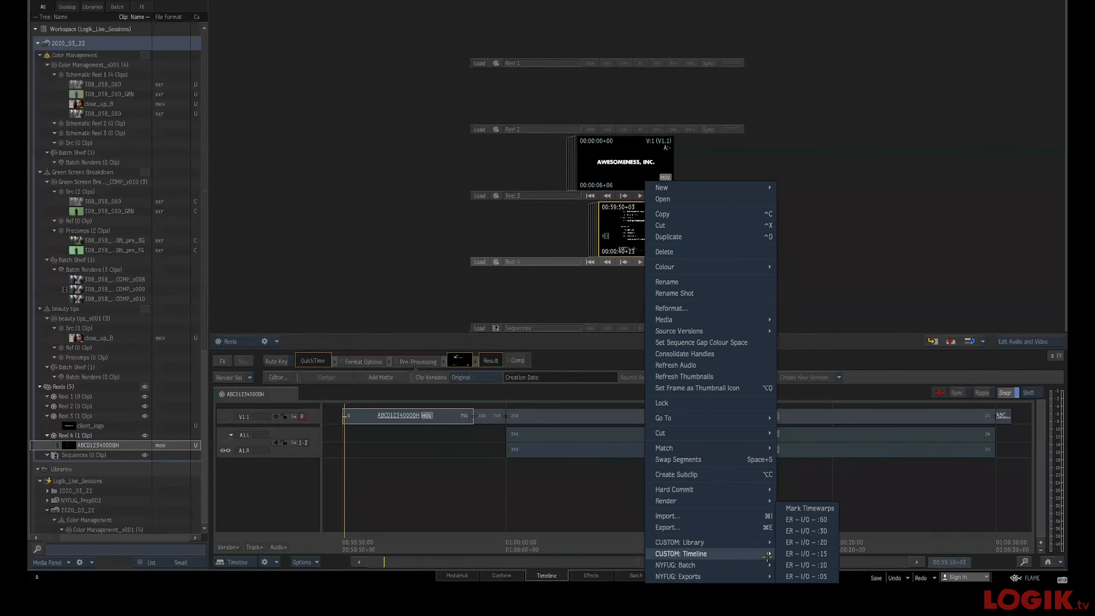
{"action": "left_click", "coordinate": [822, 530]}
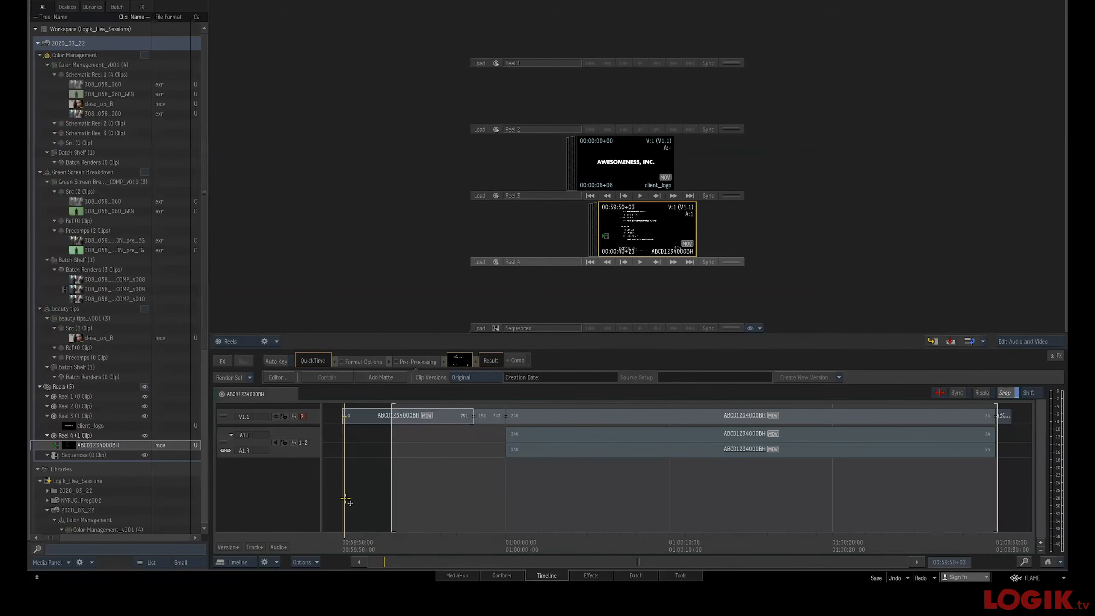
Leave the full player and jump to the start and end of the ABCD1234000BH clip to review it
{"action": "key", "text": "Escape"}
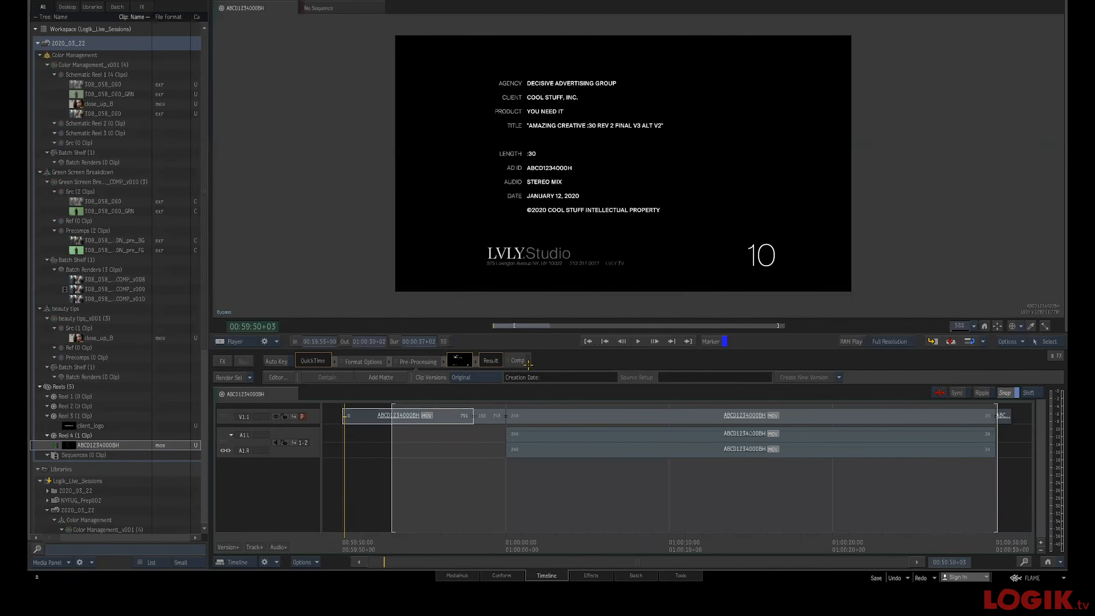
{"action": "left_click", "coordinate": [587, 341]}
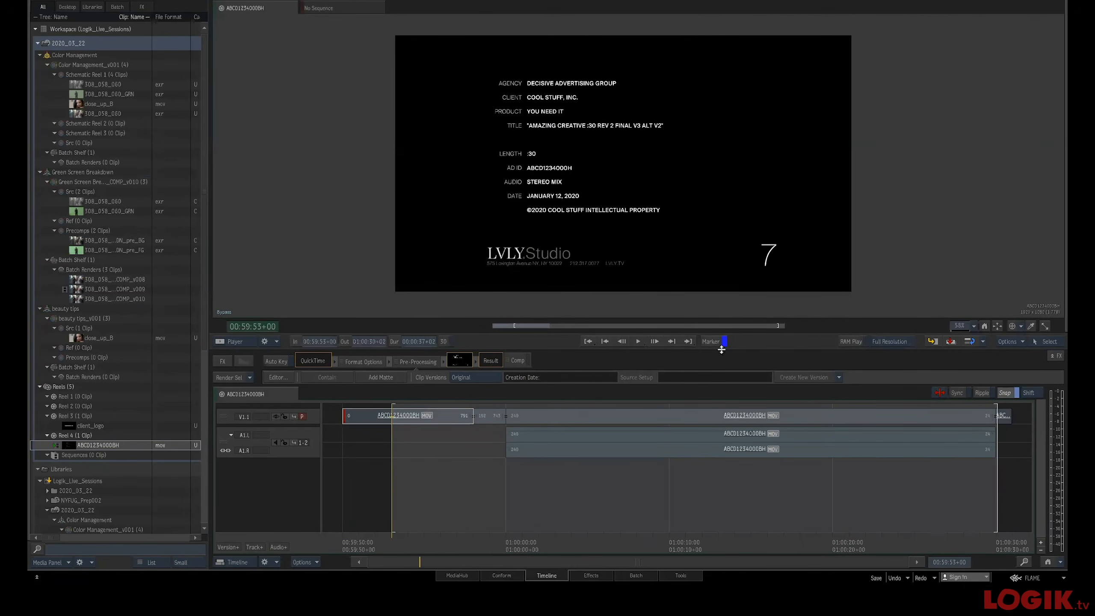
{"action": "left_click", "coordinate": [687, 341]}
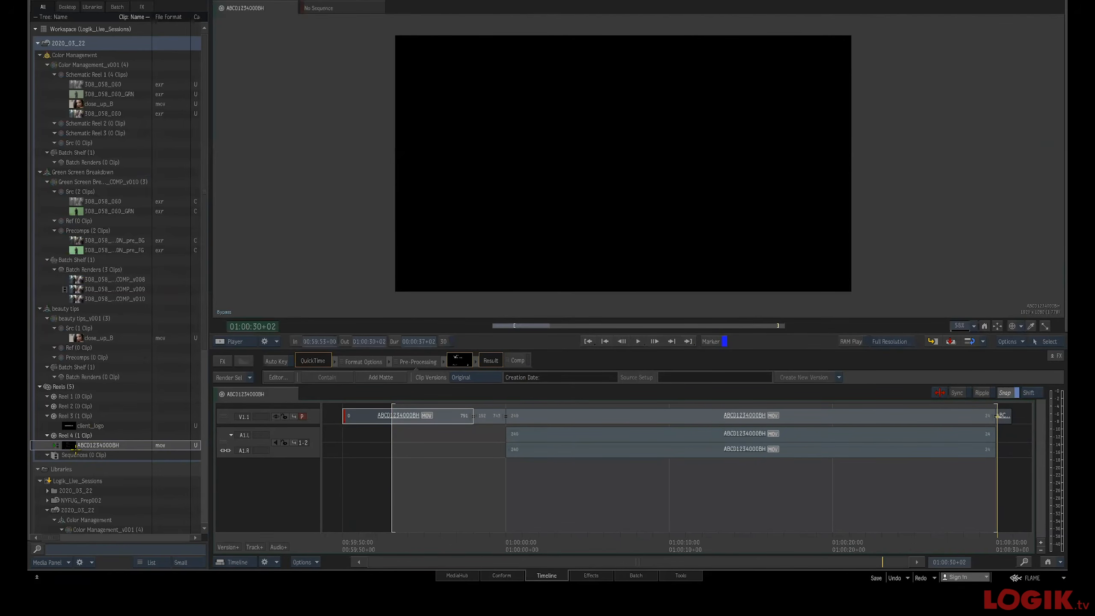
Run the NYFUG Exports script Extreme Reach Export – NY on the ABCD1234000BH clip and browse the EXPORTS destination
{"action": "right_click", "coordinate": [98, 445]}
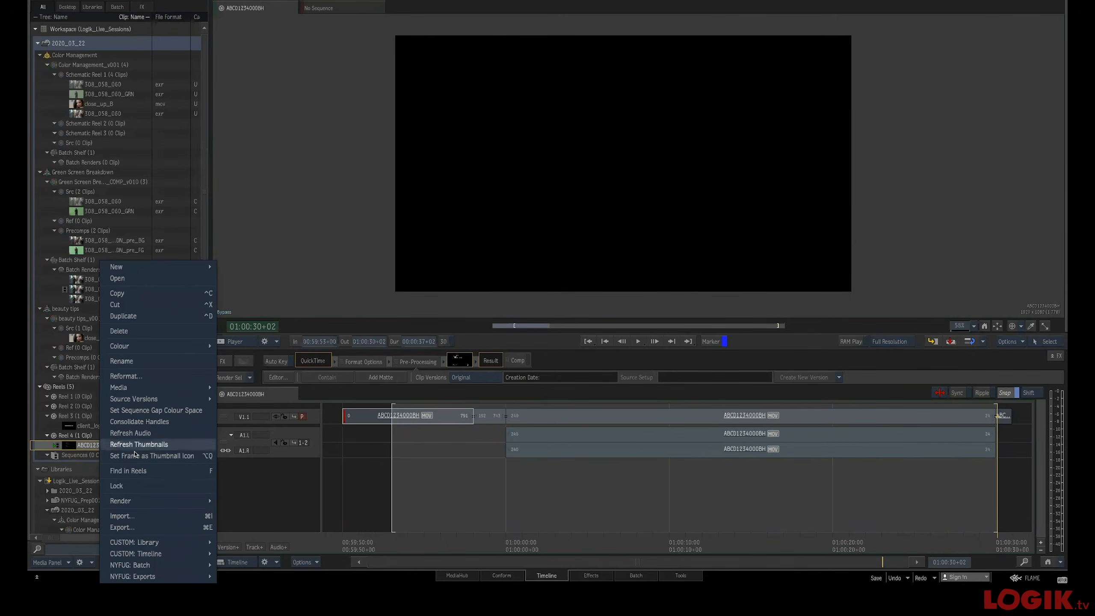
{"action": "mouse_move", "coordinate": [207, 577]}
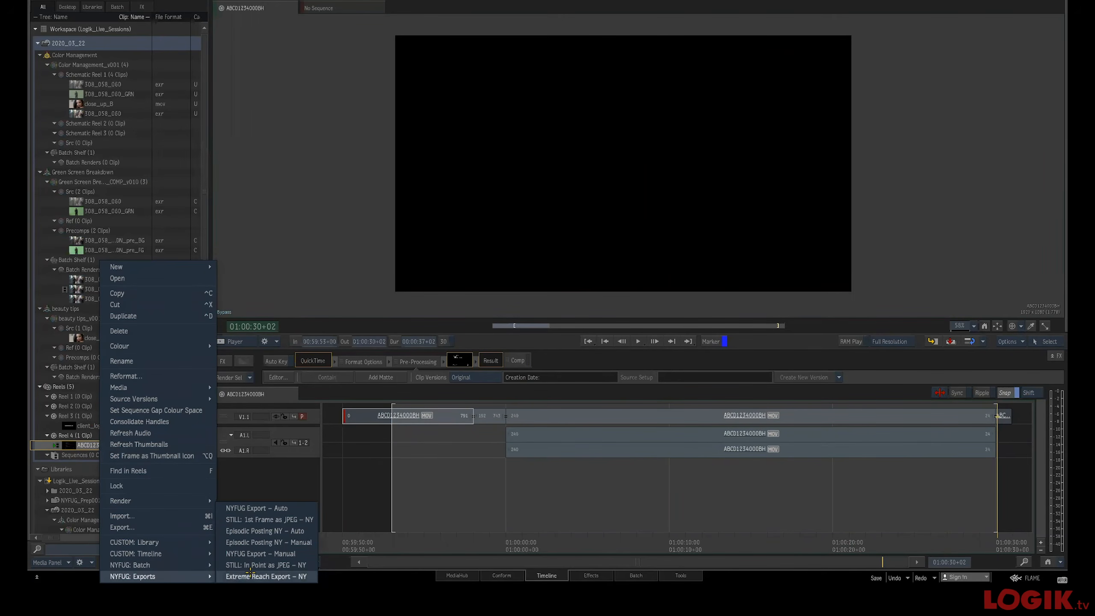
{"action": "left_click", "coordinate": [296, 576]}
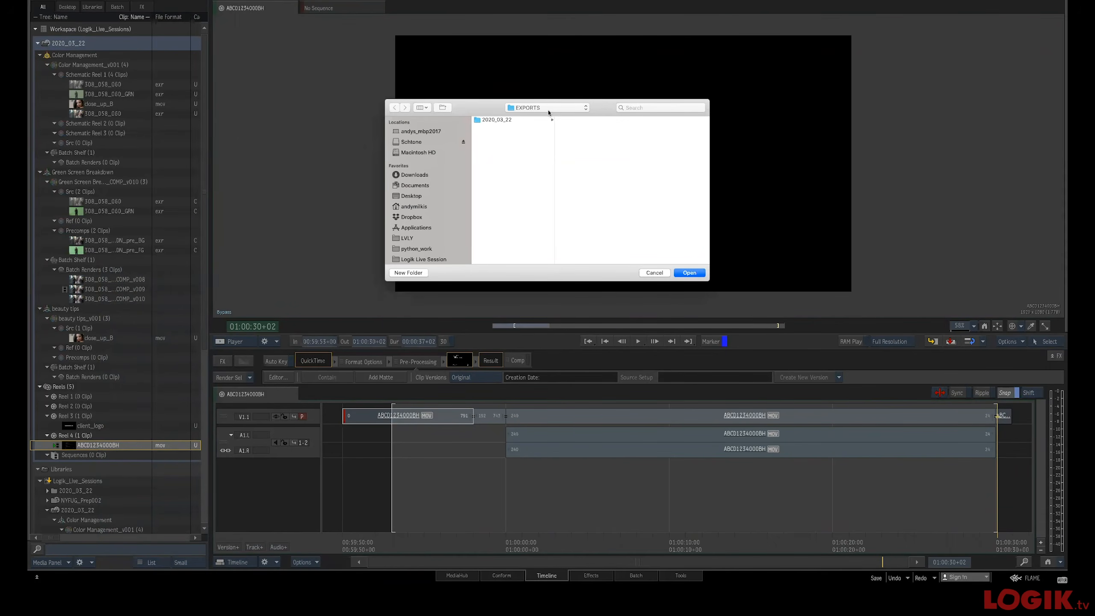
{"action": "left_click", "coordinate": [549, 110]}
{"action": "left_click", "coordinate": [555, 108]}
Create a new folder named I love extreme reach inside EXPORTS and export the clip into it
{"action": "left_click", "coordinate": [407, 273]}
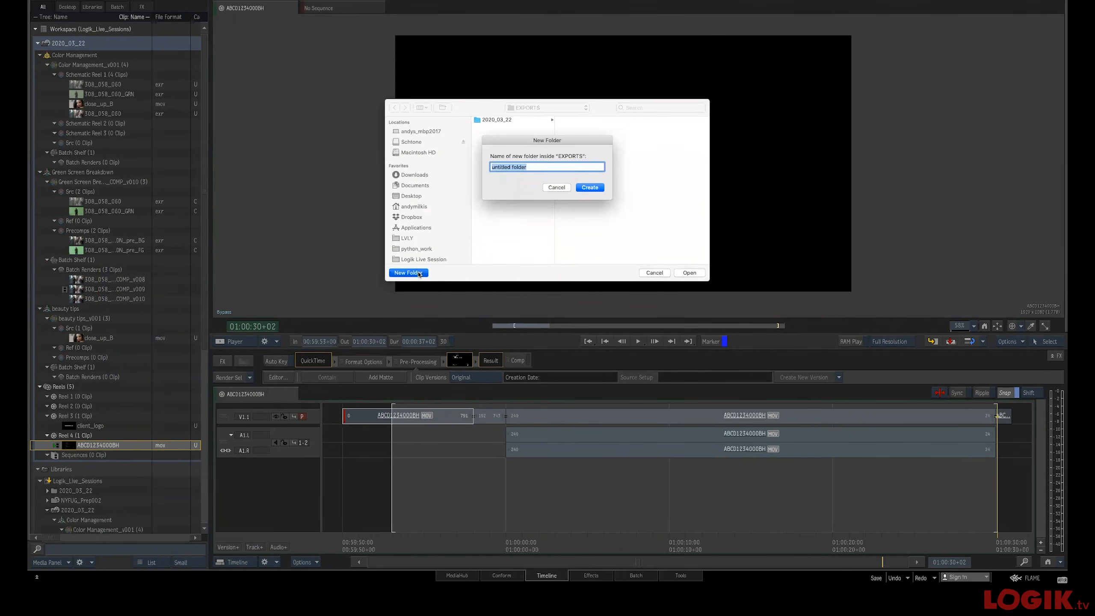
{"action": "type", "text": "l"}
{"action": "type", "text": " love extreme reach"}
{"action": "key", "text": "Return"}
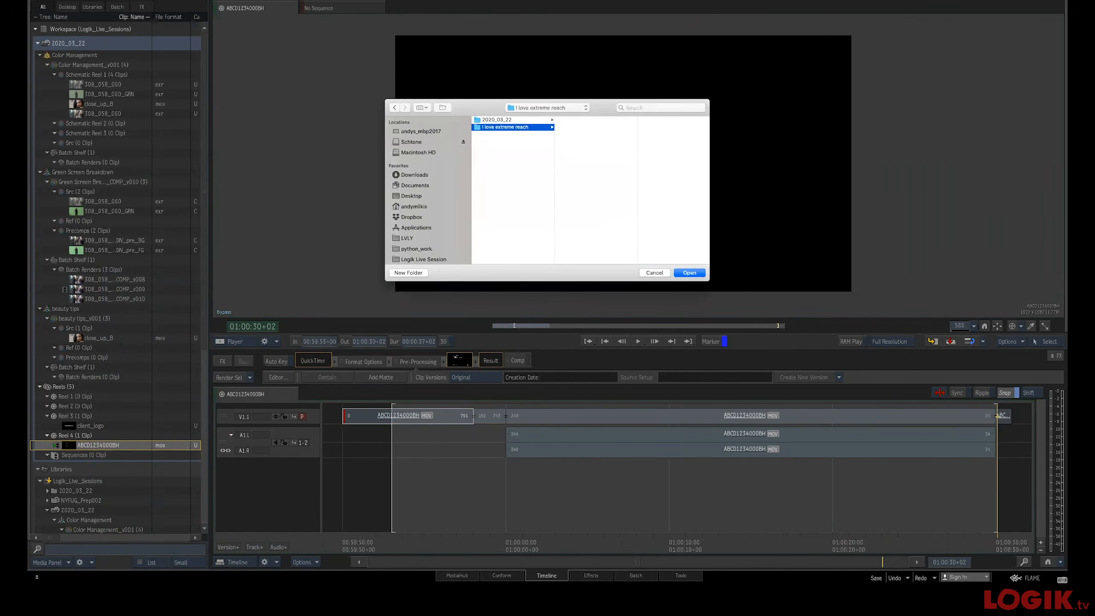
{"action": "key", "text": "Return"}
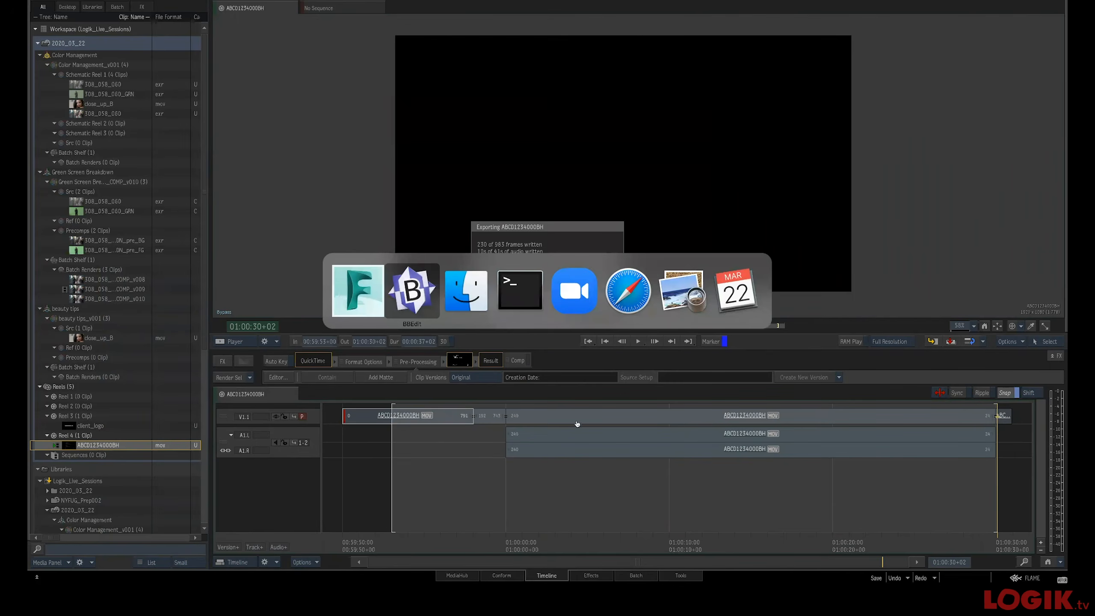
Switch to Finder and open the ER_export_NY.py script in the NYFUG python folder
{"action": "key", "text": "super+Tab"}
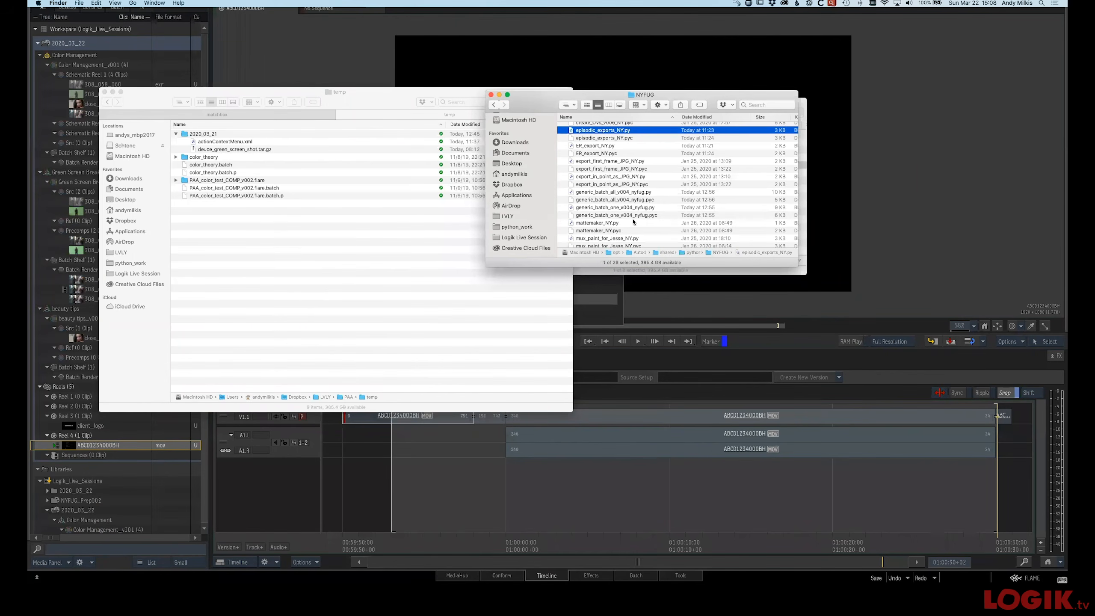
{"action": "double_click", "coordinate": [599, 146]}
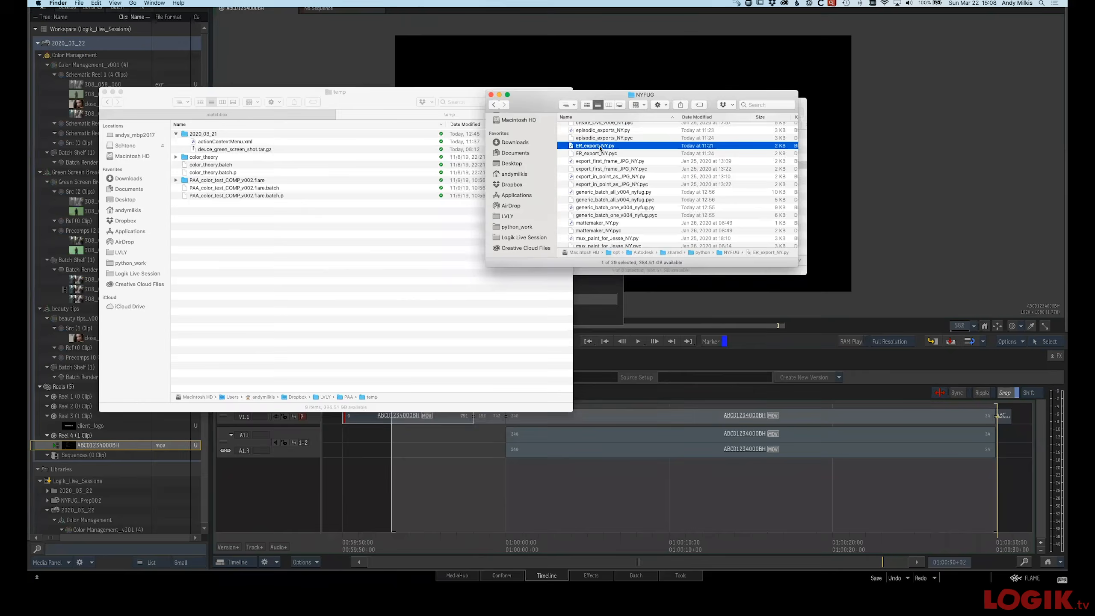
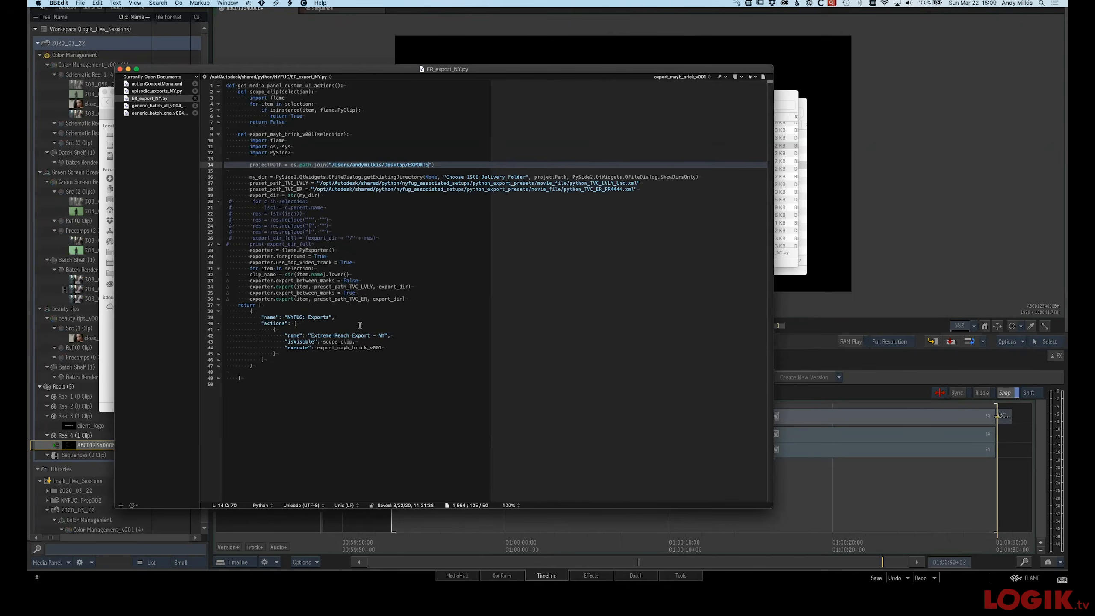
Leave the script editor, switch to Finder and move the Desktop folder window into view
{"action": "key", "text": "super+Tab"}
{"action": "key", "text": "super+Tab"}
{"action": "key", "text": "Tab"}
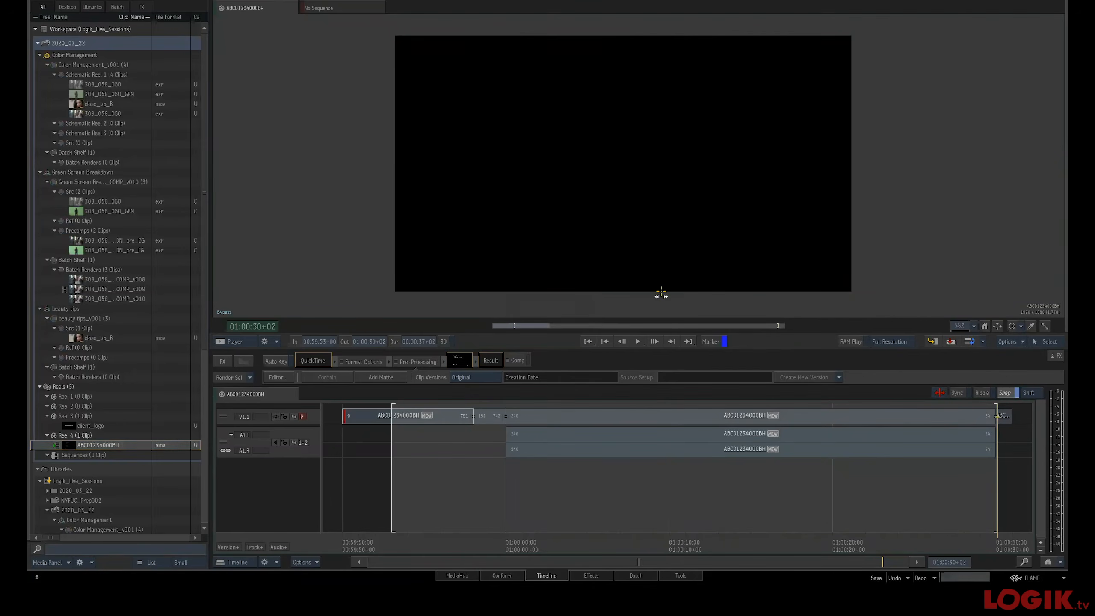
{"action": "key", "text": "super+Tab"}
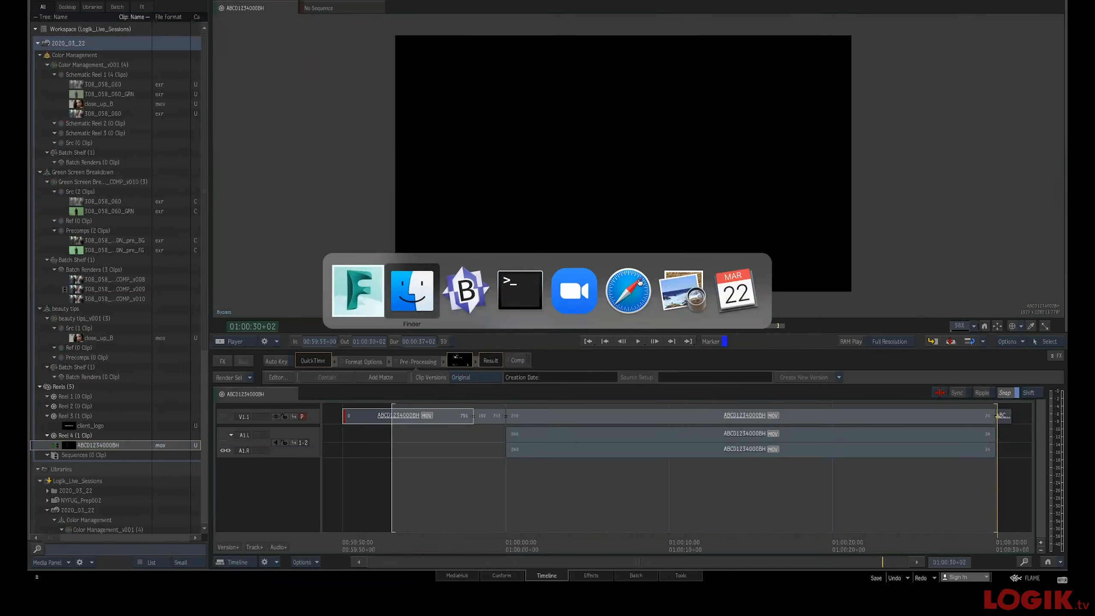
{"action": "left_click", "coordinate": [418, 307]}
{"action": "left_click_drag", "start_coordinate": [537, 93], "coordinate": [632, 238]}
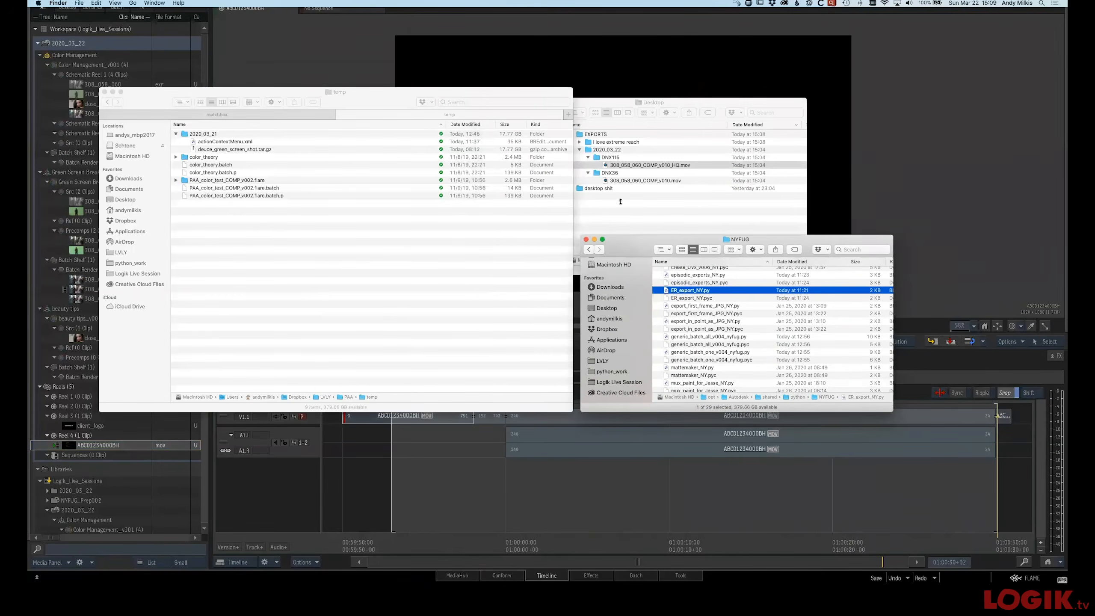
Expand the EXPORTS folders and preview, then open, the ABCD1234000BH.mov export in the ER folder
{"action": "left_click", "coordinate": [580, 150]}
{"action": "left_click", "coordinate": [580, 150]}
{"action": "left_click", "coordinate": [580, 142]}
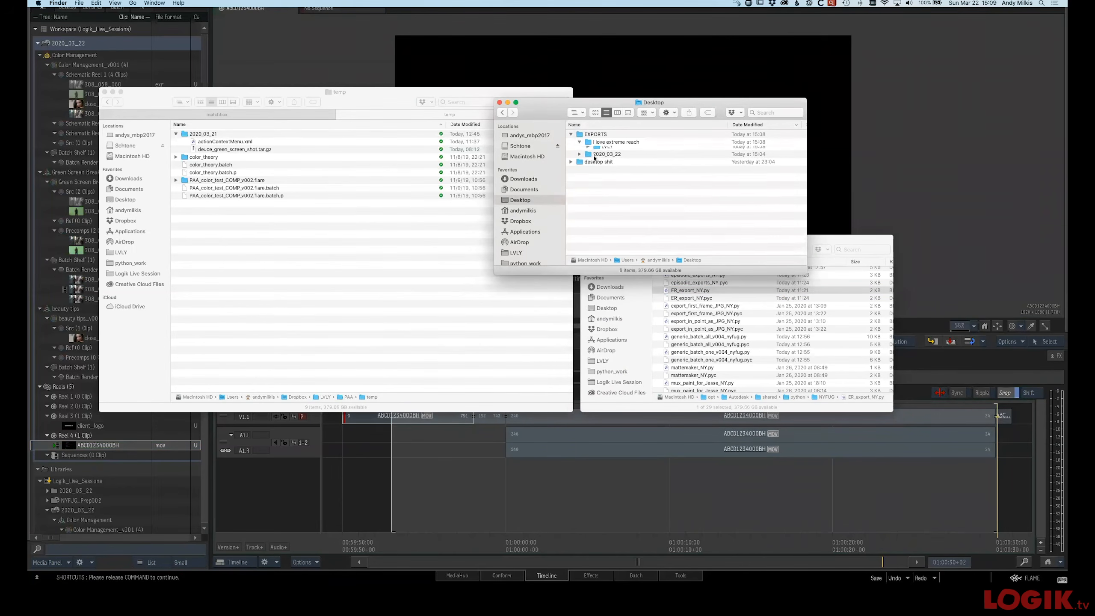
{"action": "left_click", "coordinate": [588, 149]}
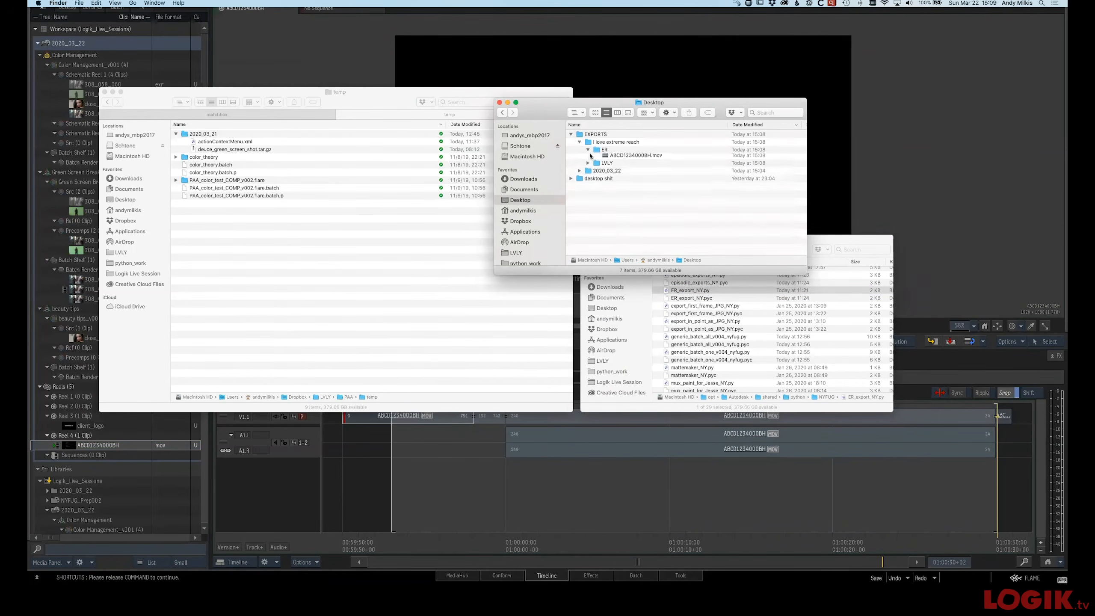
{"action": "left_click", "coordinate": [627, 158]}
{"action": "key", "text": "space"}
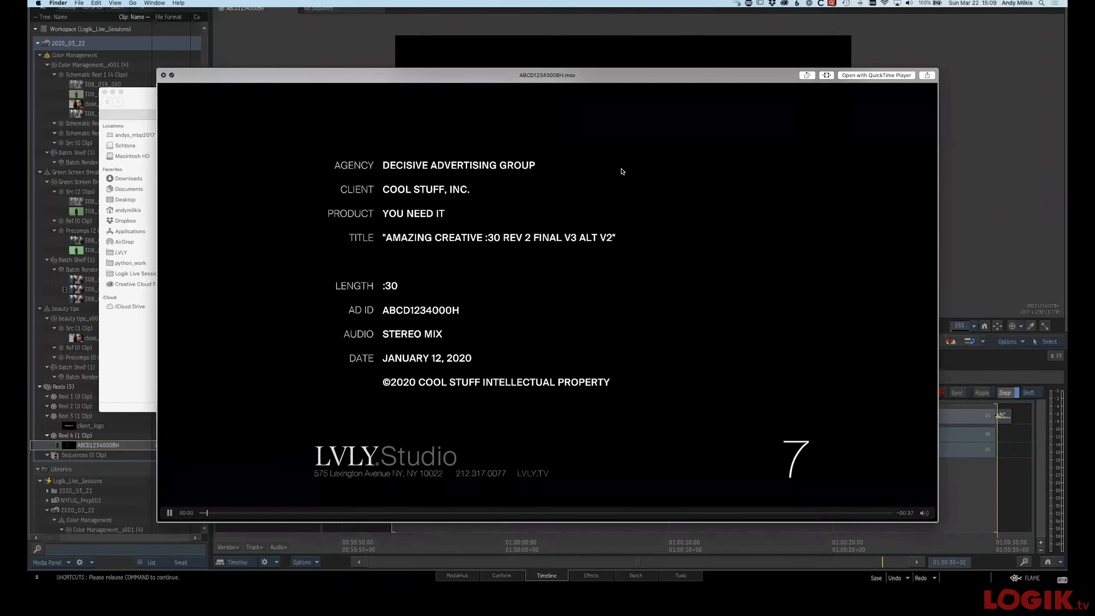
{"action": "key", "text": "space"}
{"action": "double_click", "coordinate": [620, 157]}
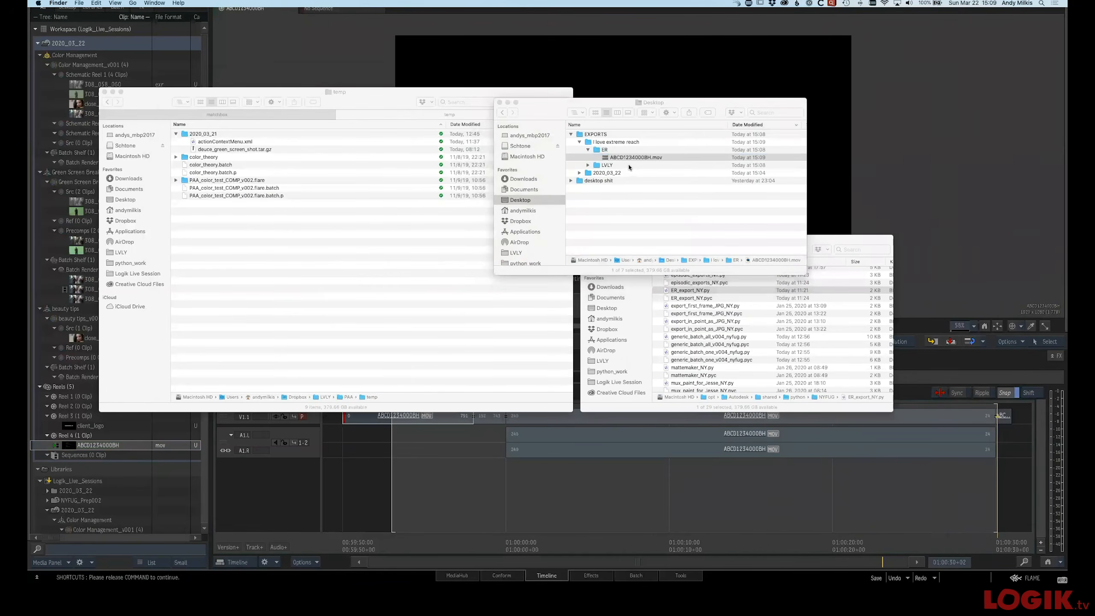
Inspect the ER export's movie properties, then close the inspector and the player
{"action": "key", "text": "super+i"}
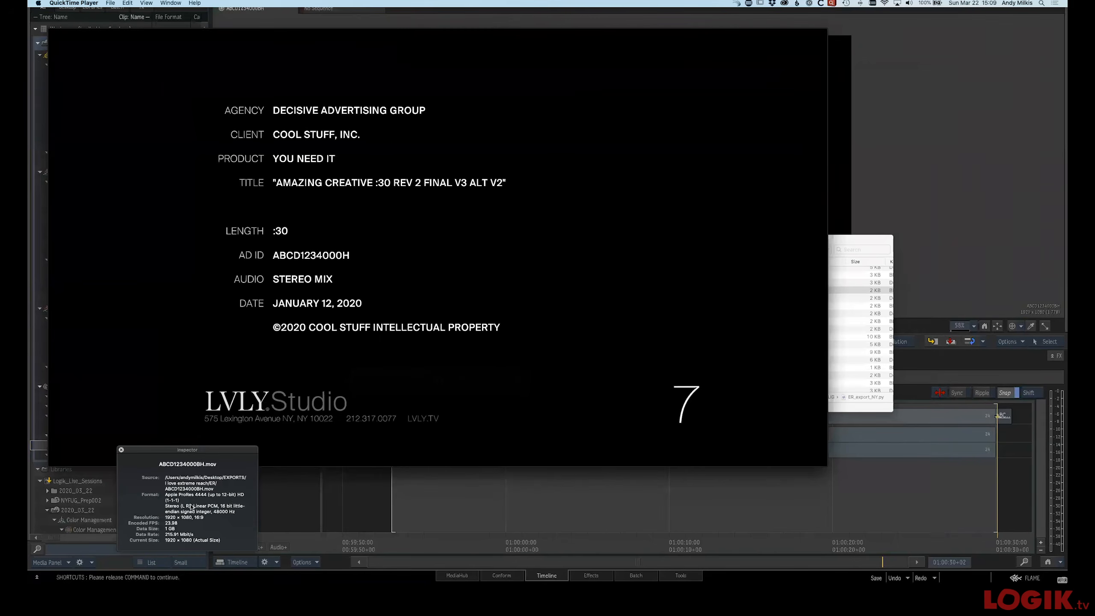
{"action": "key", "text": "super+w"}
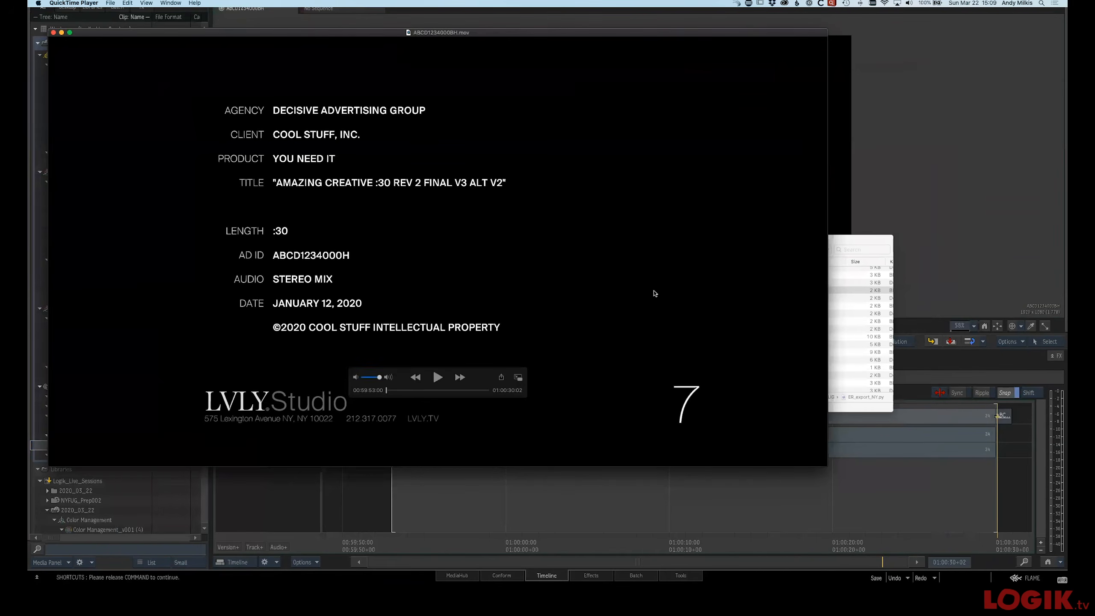
{"action": "key", "text": "super+w"}
Open the ABCD1234000BH.mov export in the LVLY folder and scrub to its end before closing it
{"action": "left_click", "coordinate": [587, 166]}
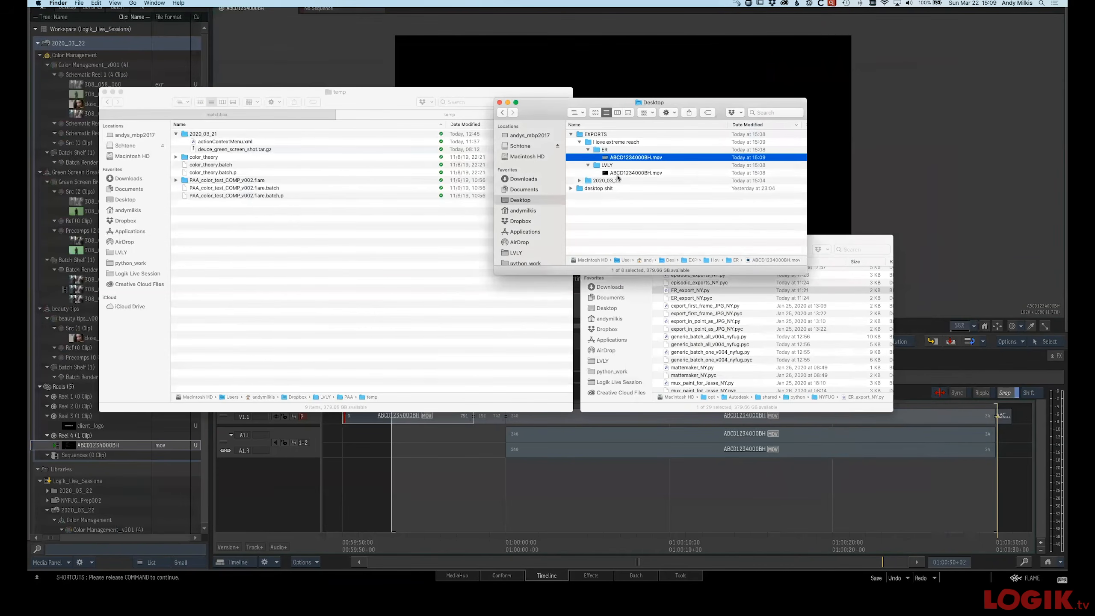
{"action": "left_click", "coordinate": [635, 173]}
{"action": "double_click", "coordinate": [636, 172]}
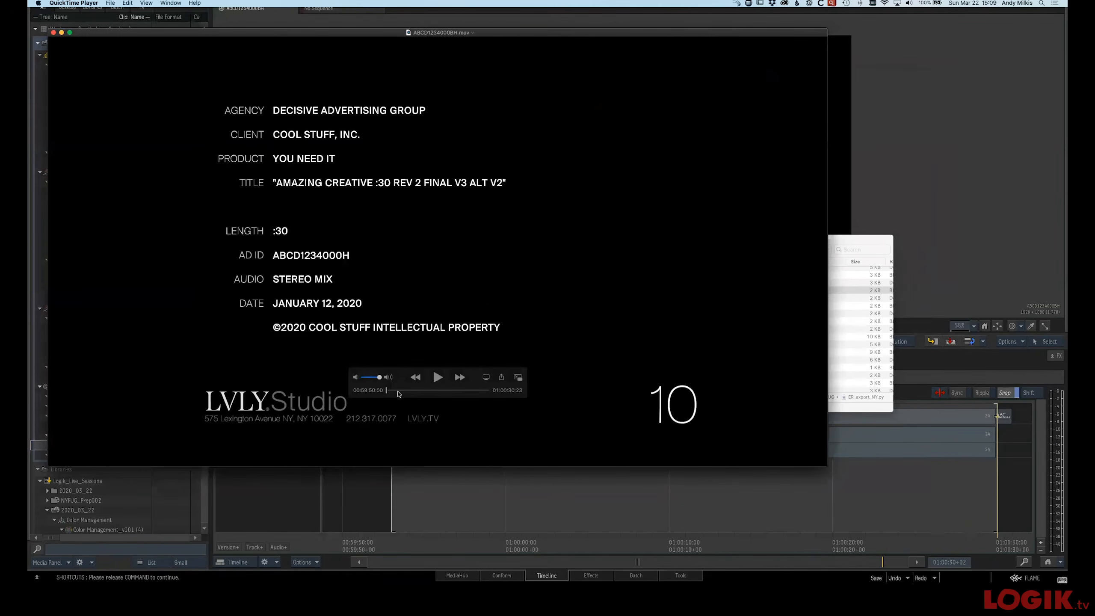
{"action": "left_click_drag", "start_coordinate": [386, 391], "coordinate": [515, 404]}
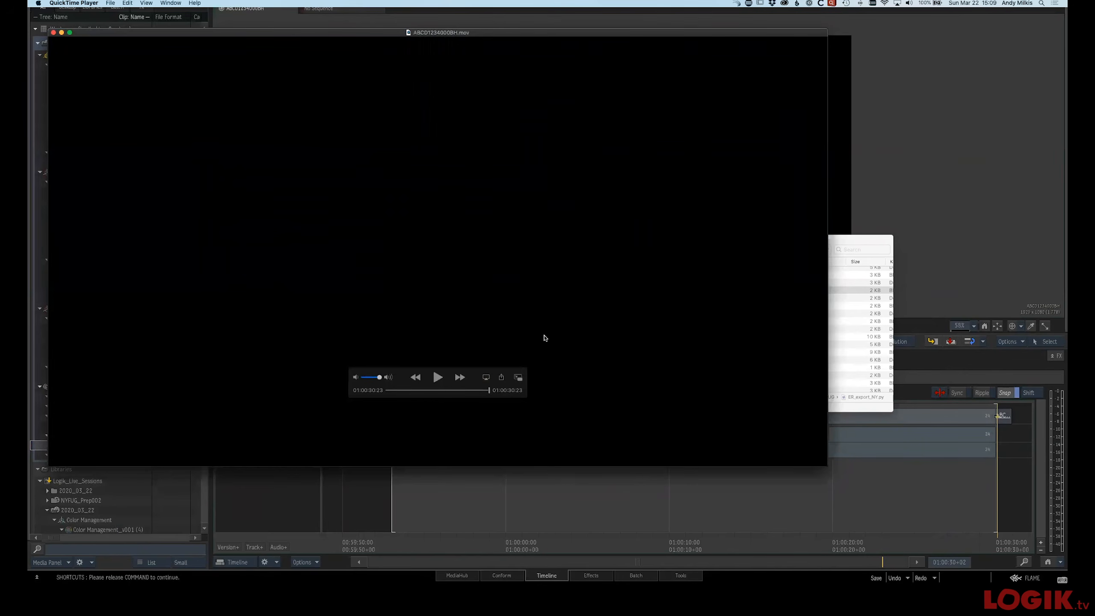
{"action": "key", "text": "super+w"}
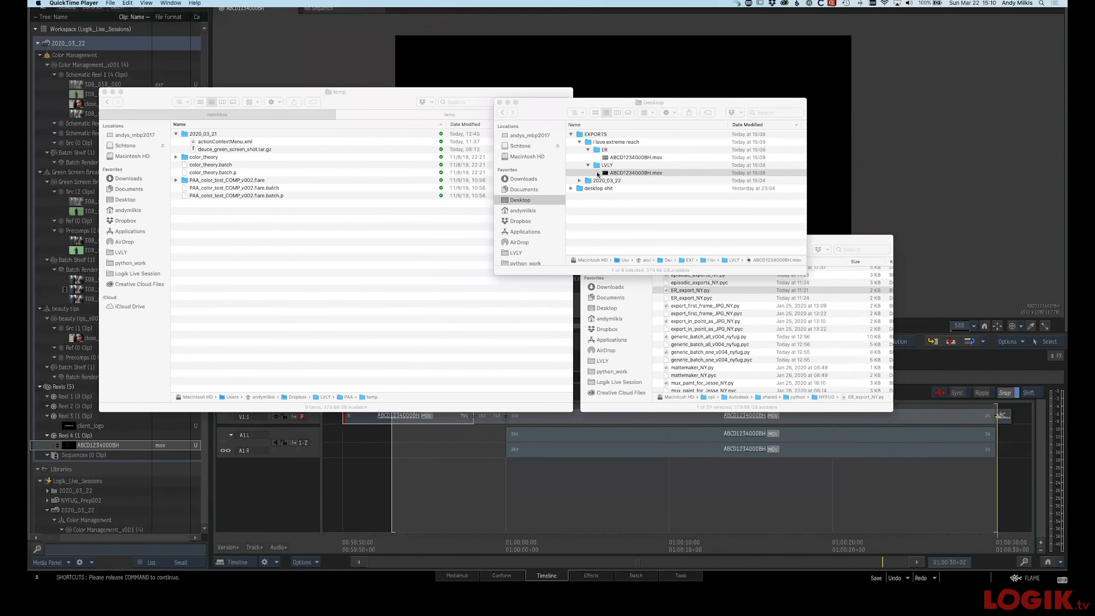
Collapse the EXPORTS folder, return to Flame and switch to the Batch view
{"action": "left_click", "coordinate": [571, 135]}
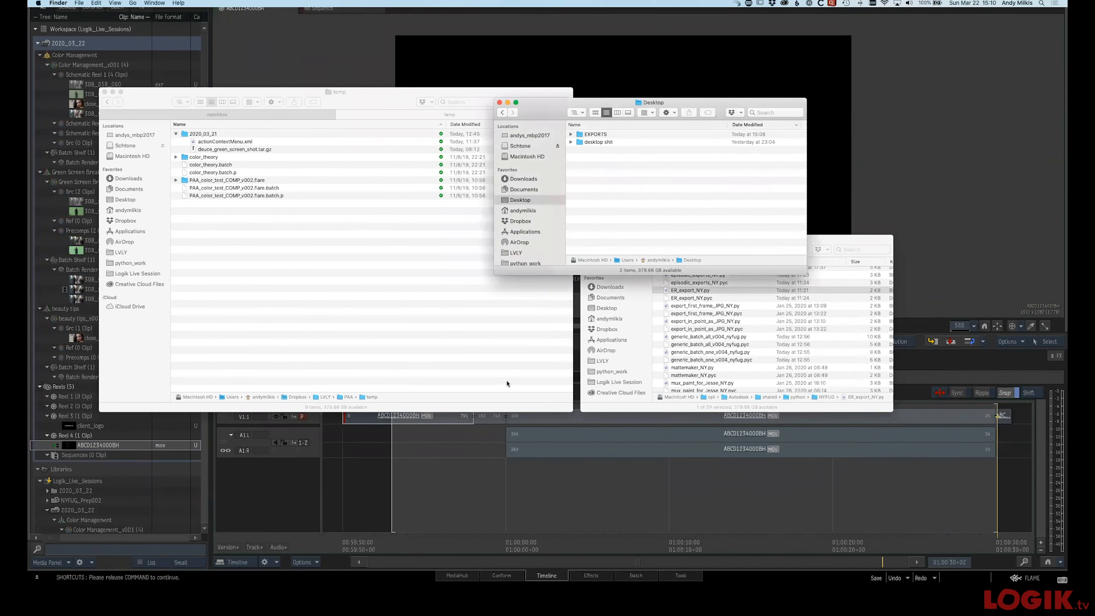
{"action": "left_click", "coordinate": [585, 501]}
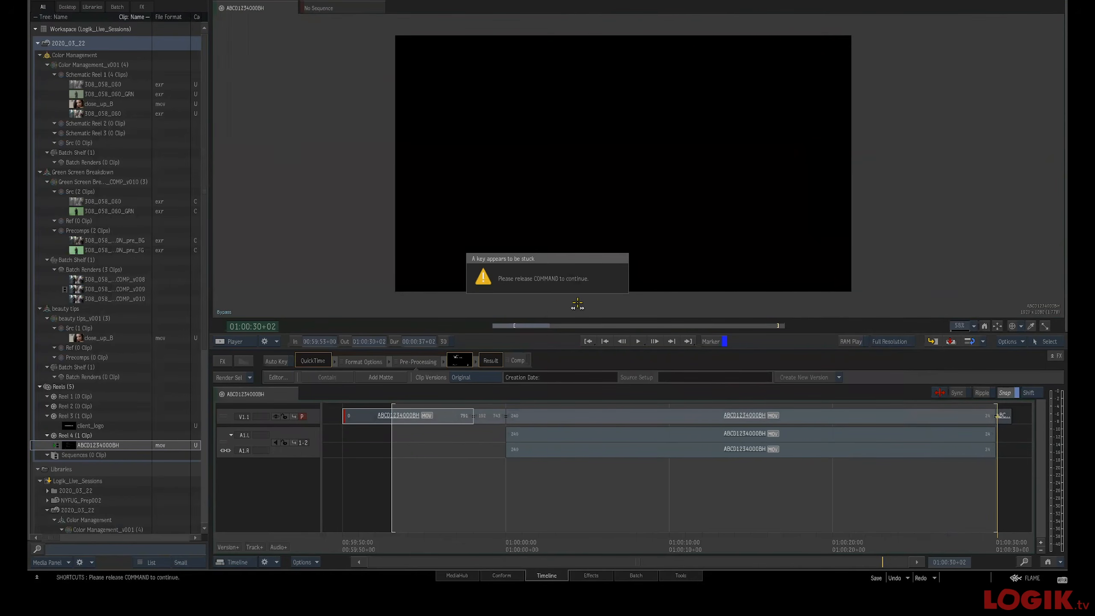
{"action": "left_click", "coordinate": [642, 575]}
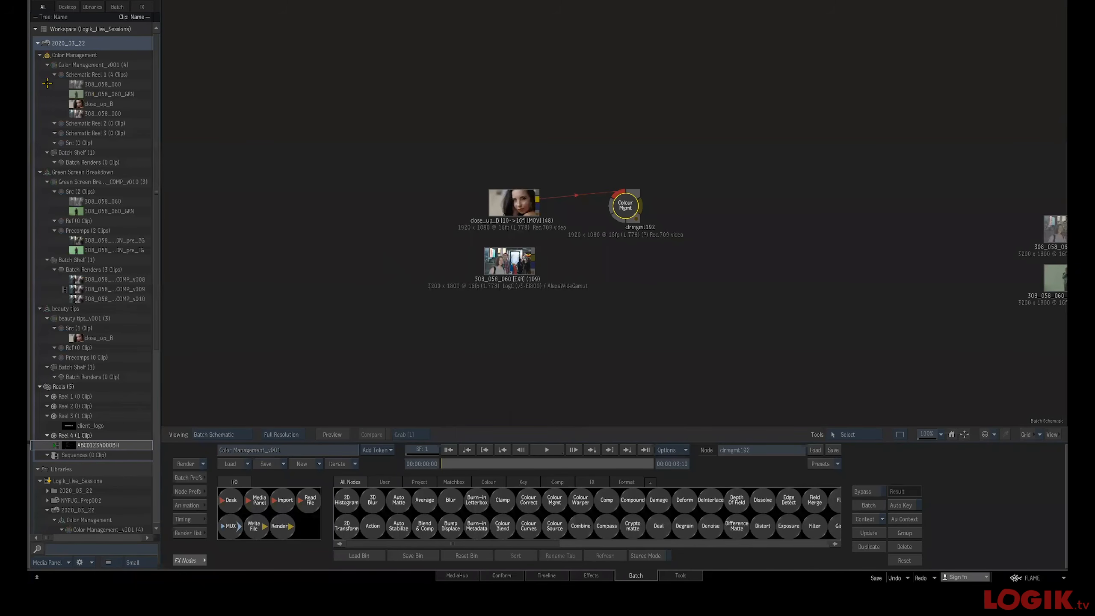
Collapse the Color Management entry and load the NYFUG_Prep002 library into the workspace
{"action": "left_click", "coordinate": [40, 55]}
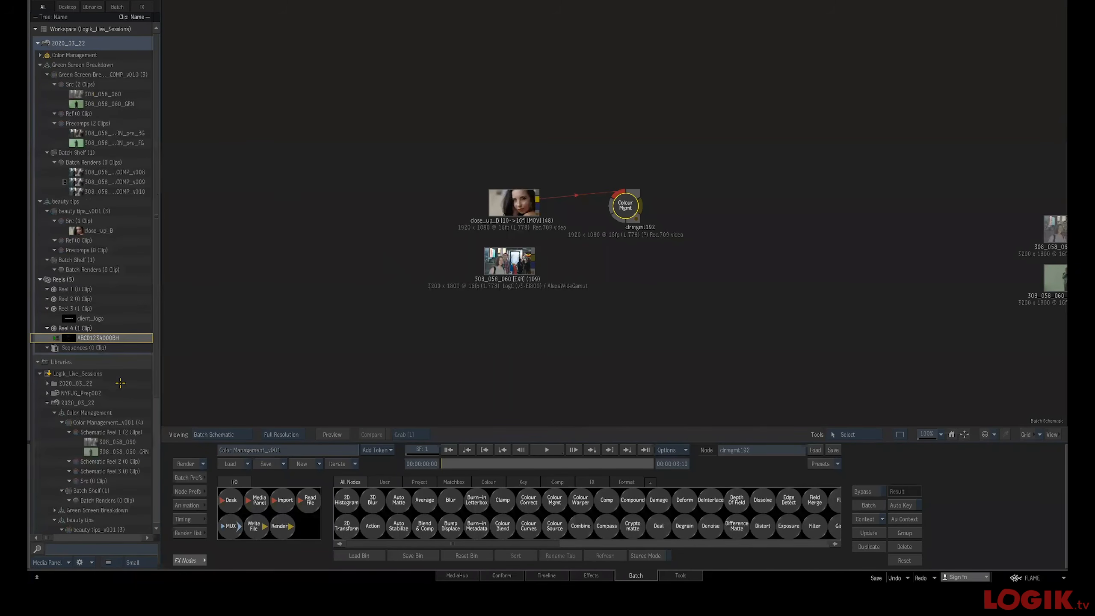
{"action": "left_click", "coordinate": [104, 393]}
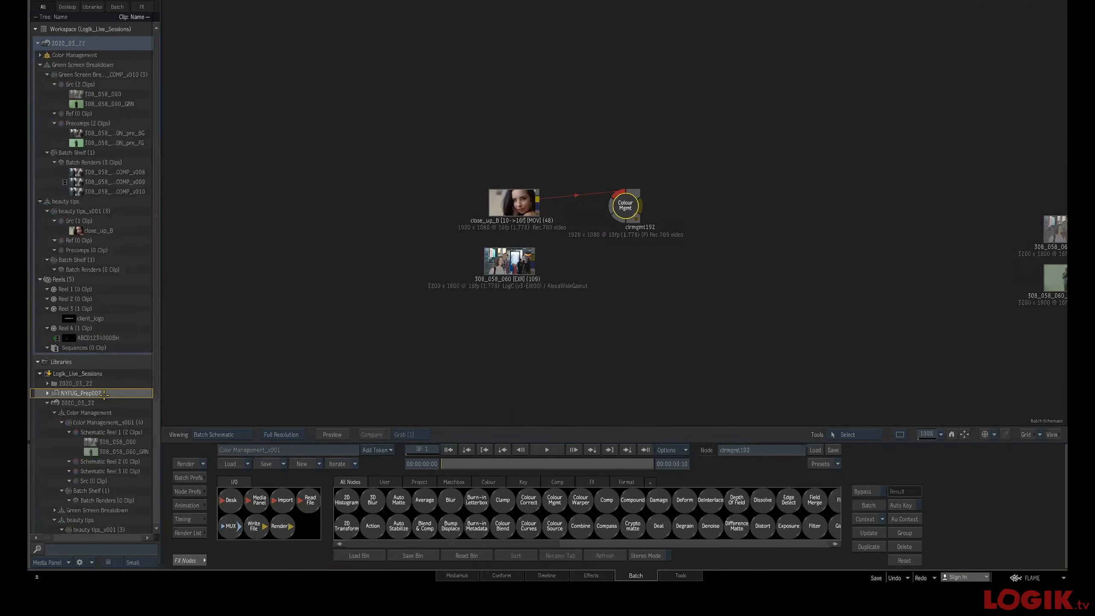
{"action": "right_click", "coordinate": [102, 394]}
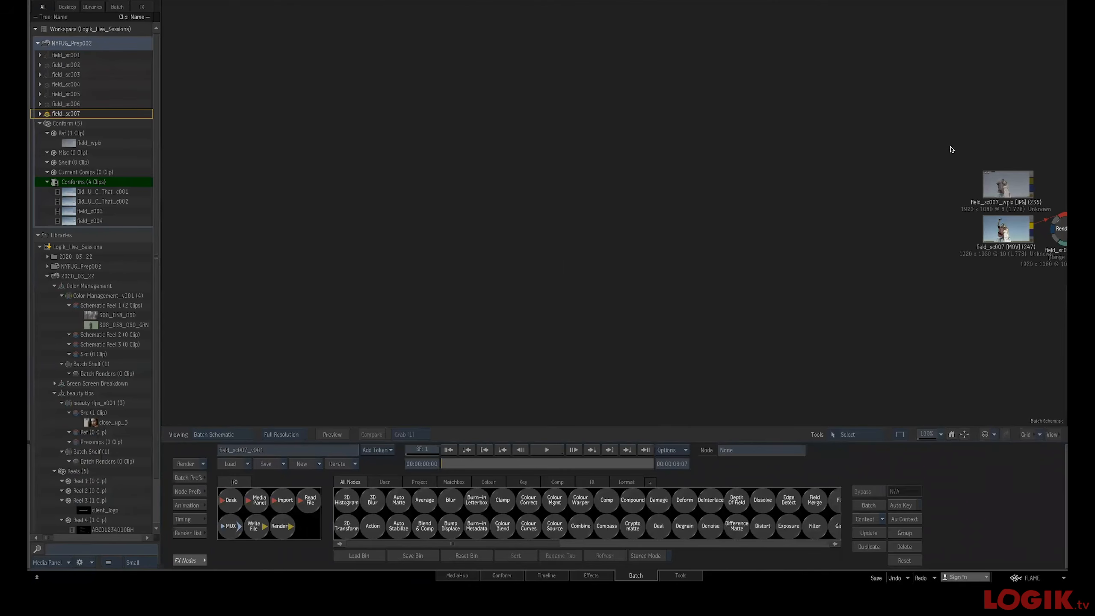
Frame the batch schematic and rearrange the field_sc007 clip and Render nodes
{"action": "key", "text": "Home"}
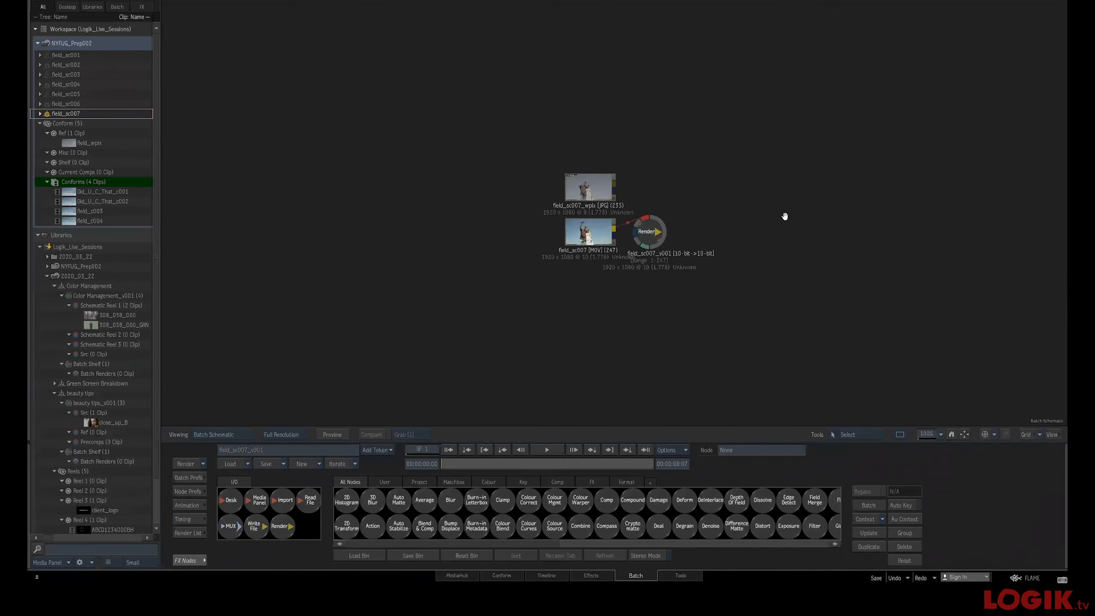
{"action": "left_click_drag", "start_coordinate": [584, 186], "coordinate": [502, 168]}
{"action": "left_click_drag", "start_coordinate": [592, 228], "coordinate": [486, 229]}
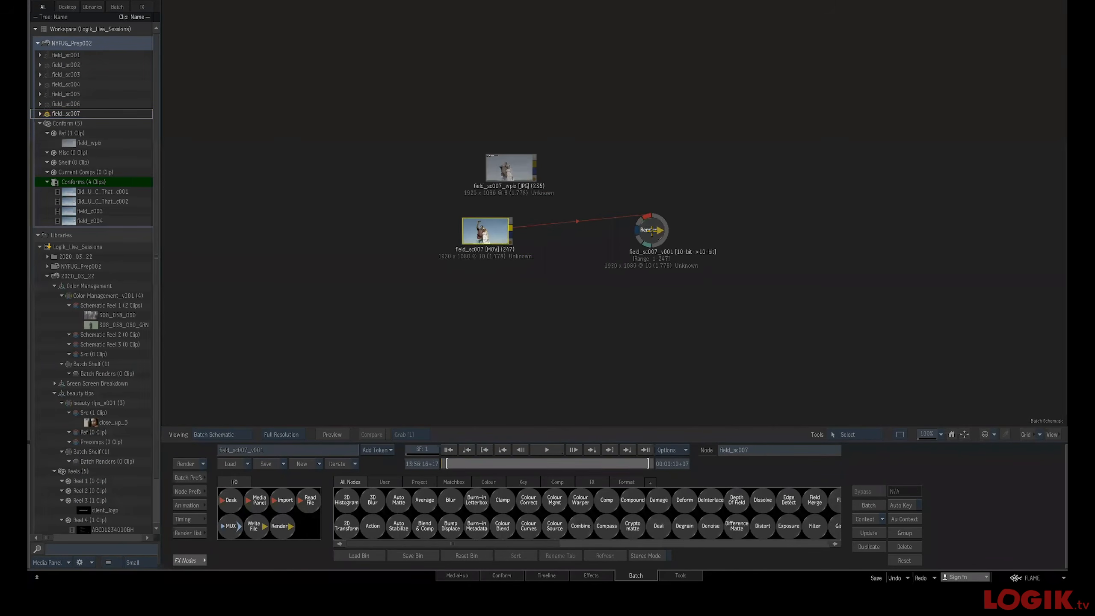
{"action": "left_click_drag", "start_coordinate": [652, 229], "coordinate": [663, 239]}
{"action": "left_click_drag", "start_coordinate": [747, 237], "coordinate": [647, 203]}
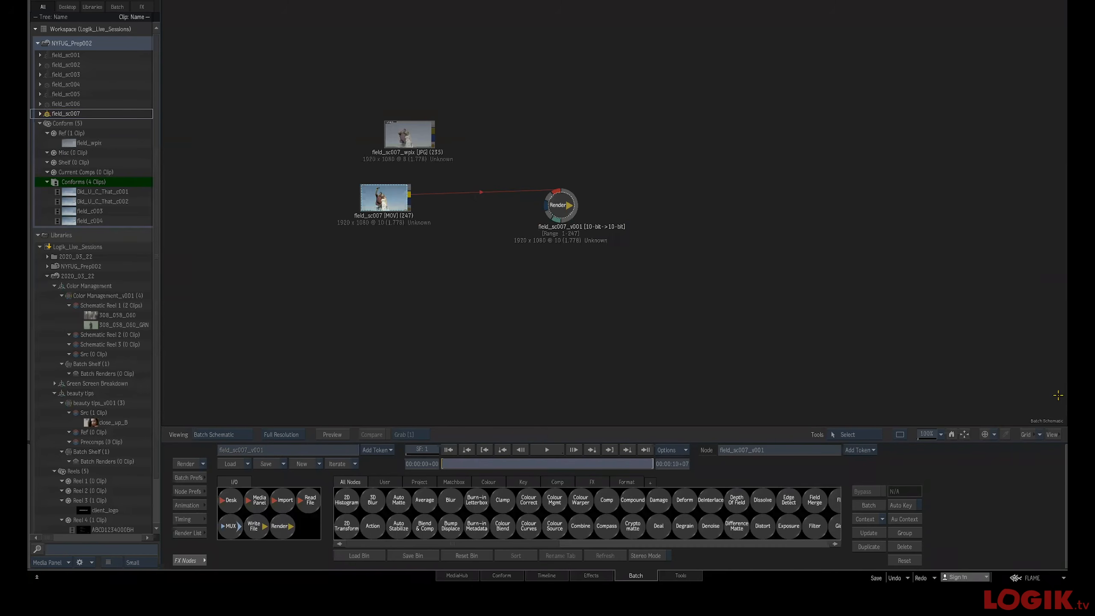
Open the Python Console, move its window aside and switch to the tab holding the Mux script
{"action": "left_click", "coordinate": [1029, 576]}
{"action": "mouse_move", "coordinate": [949, 464]}
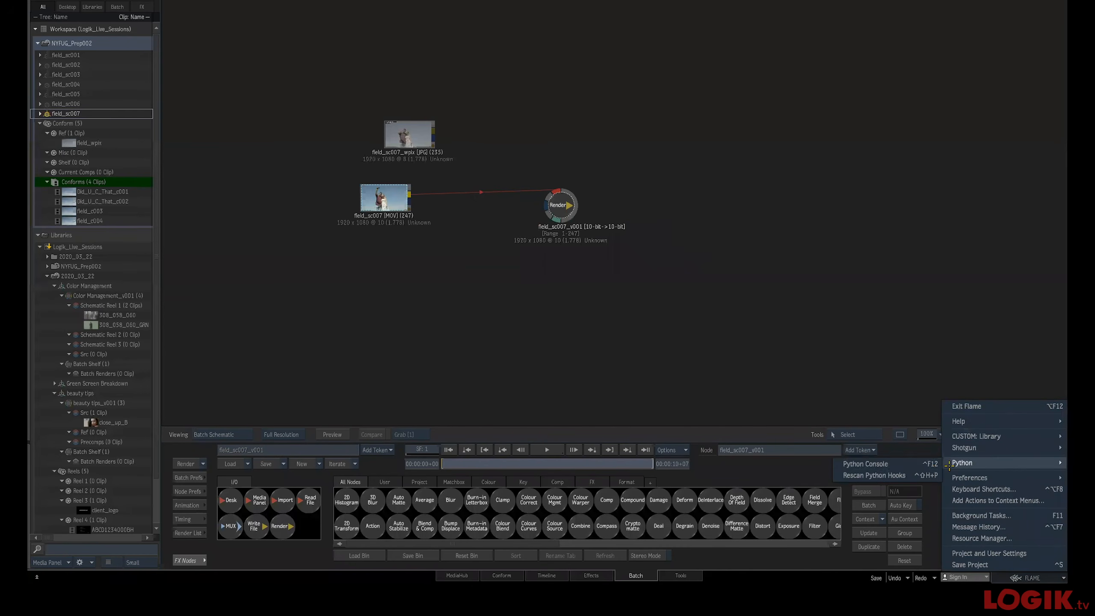
{"action": "left_click", "coordinate": [867, 463]}
{"action": "left_click_drag", "start_coordinate": [589, 188], "coordinate": [909, 62]}
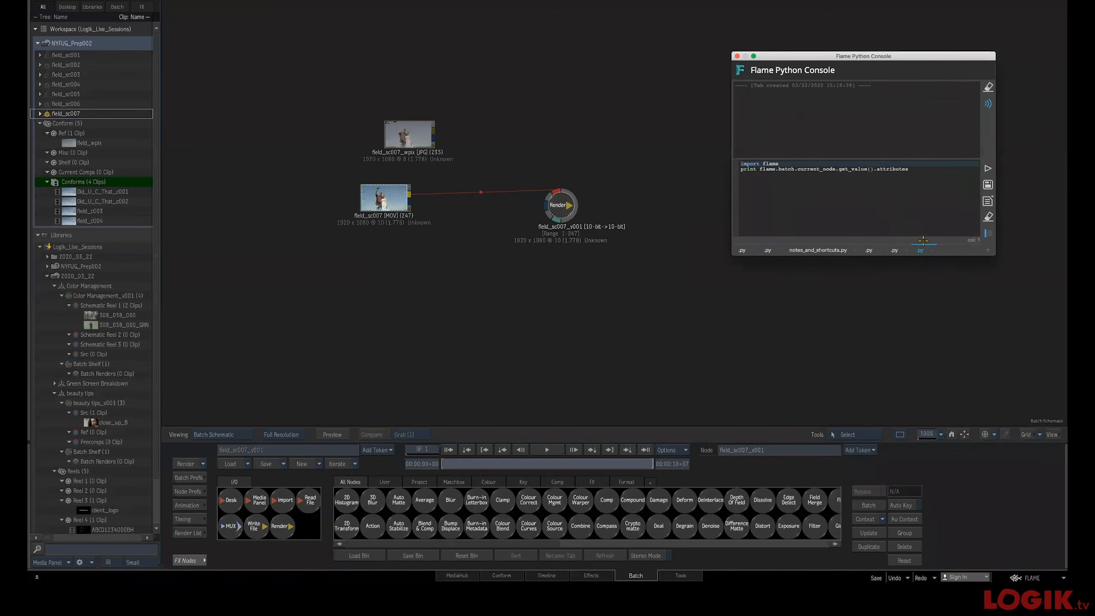
{"action": "left_click", "coordinate": [895, 250]}
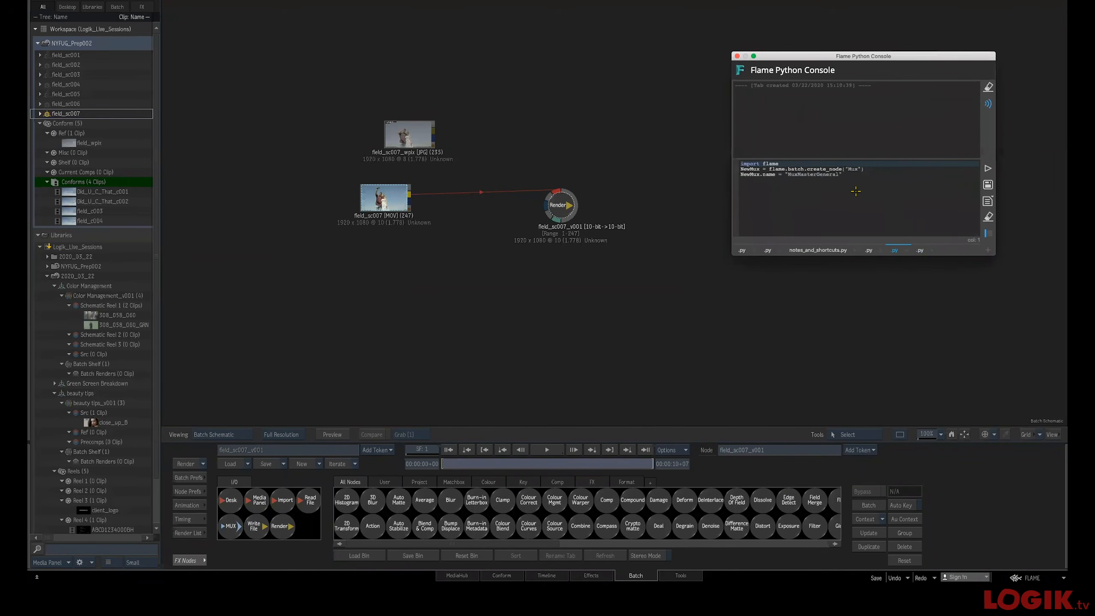
Rewrite the script as NewMux = flame.batch.create_node("Mux") and run it to add a Mux node
{"action": "left_click_drag", "start_coordinate": [849, 174], "coordinate": [693, 172]}
{"action": "key", "text": "BackSpace"}
{"action": "key", "text": "BackSpace"}
{"action": "key", "text": "BackSpace"}
{"action": "key", "text": "BackSpace"}
{"action": "key", "text": "BackSpace"}
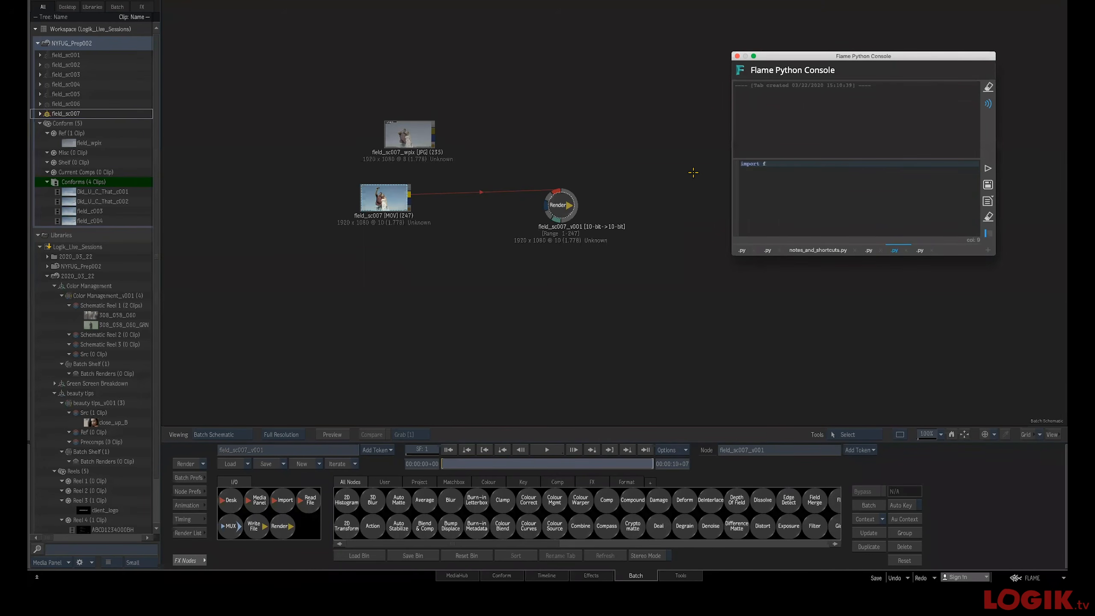
{"action": "key", "text": "Return"}
{"action": "type", "text": "flame.batch.create_node(\""}
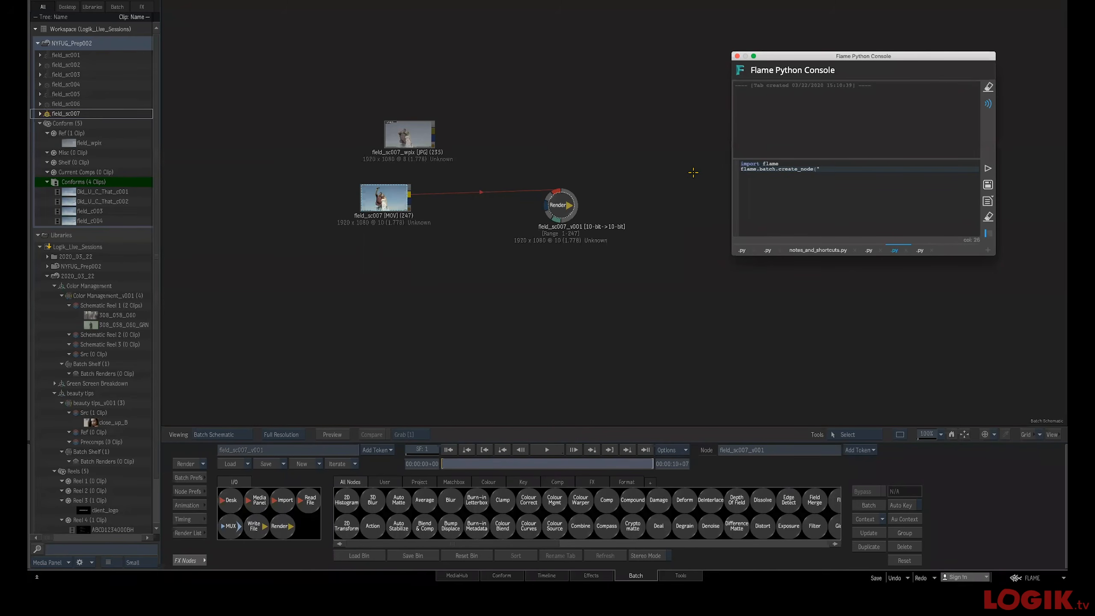
{"action": "type", "text": "Mux\""}
{"action": "key", "text": "Up"}
{"action": "key", "text": "Up"}
{"action": "key", "text": "Down"}
{"action": "type", "text": "NewMux ="}
{"action": "left_click", "coordinate": [1060, 201]}
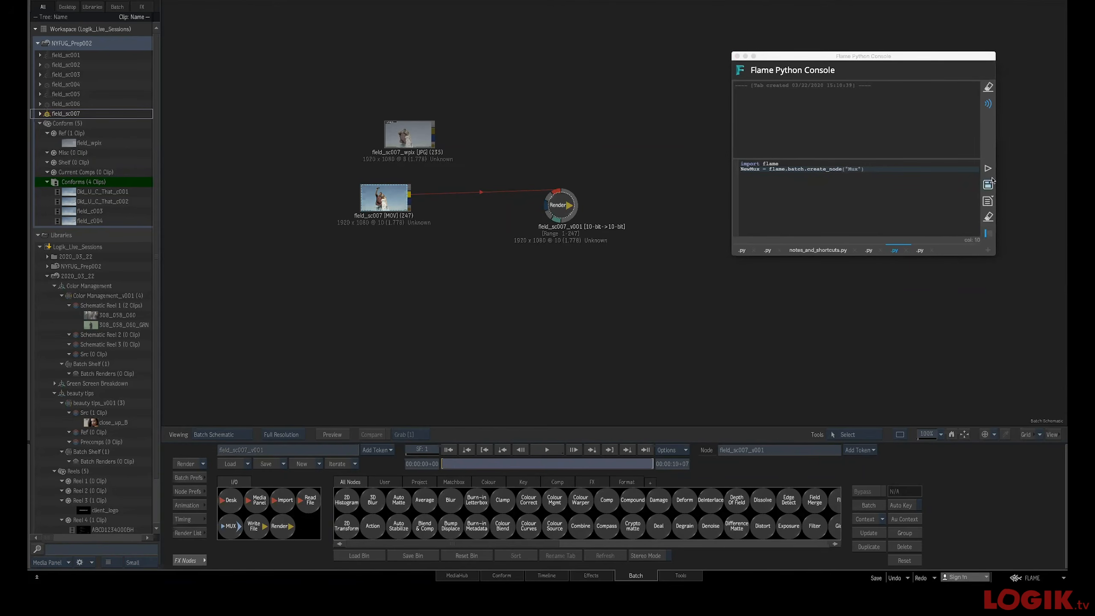
{"action": "left_click", "coordinate": [988, 169]}
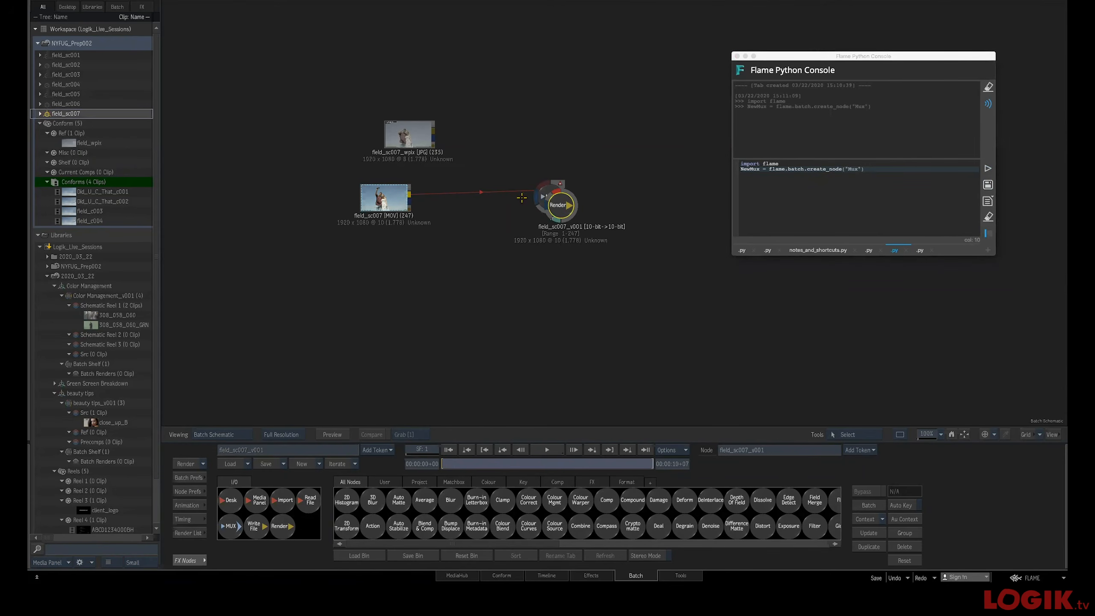
Reposition the new Mux node and the Render node in the schematic
{"action": "left_click_drag", "start_coordinate": [550, 162], "coordinate": [658, 135]}
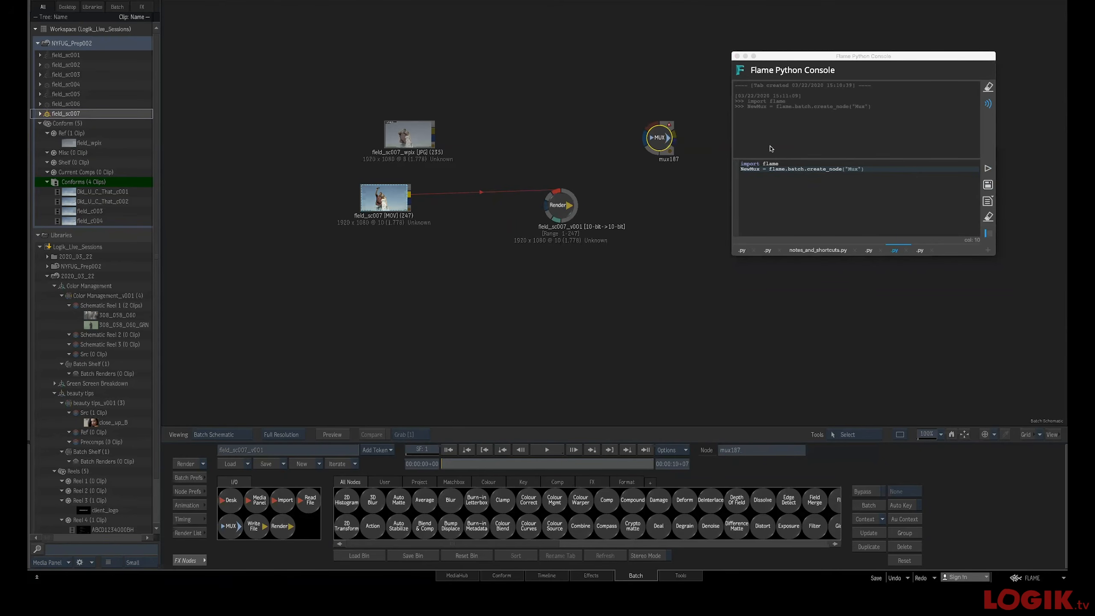
{"action": "left_click_drag", "start_coordinate": [550, 204], "coordinate": [425, 208]}
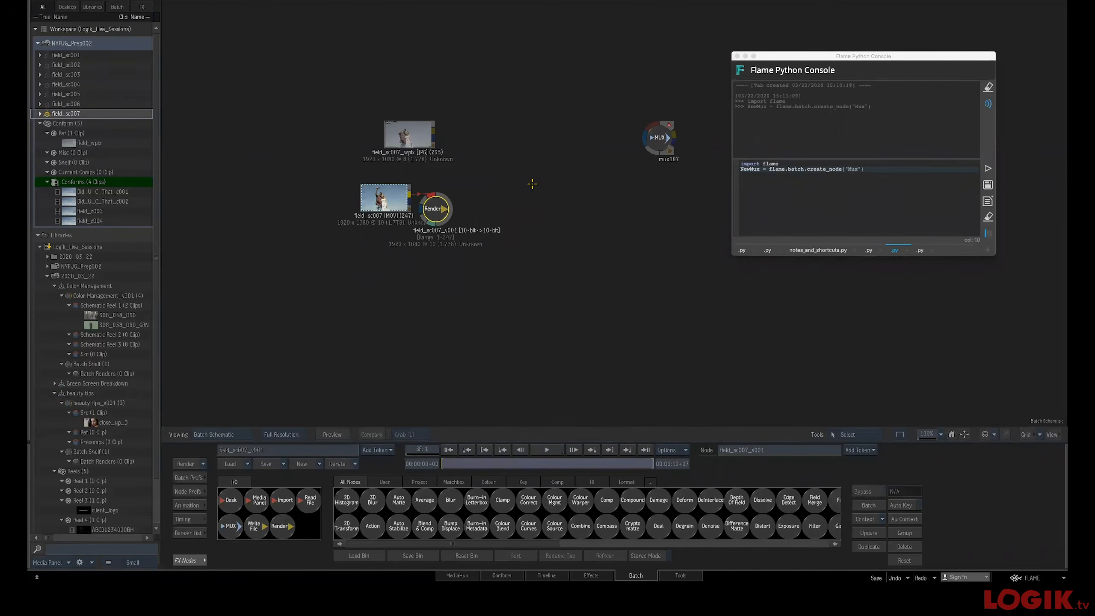
Run the script printing the current node's attributes on the Mux node and review the output and its parameters
{"action": "left_click", "coordinate": [920, 250]}
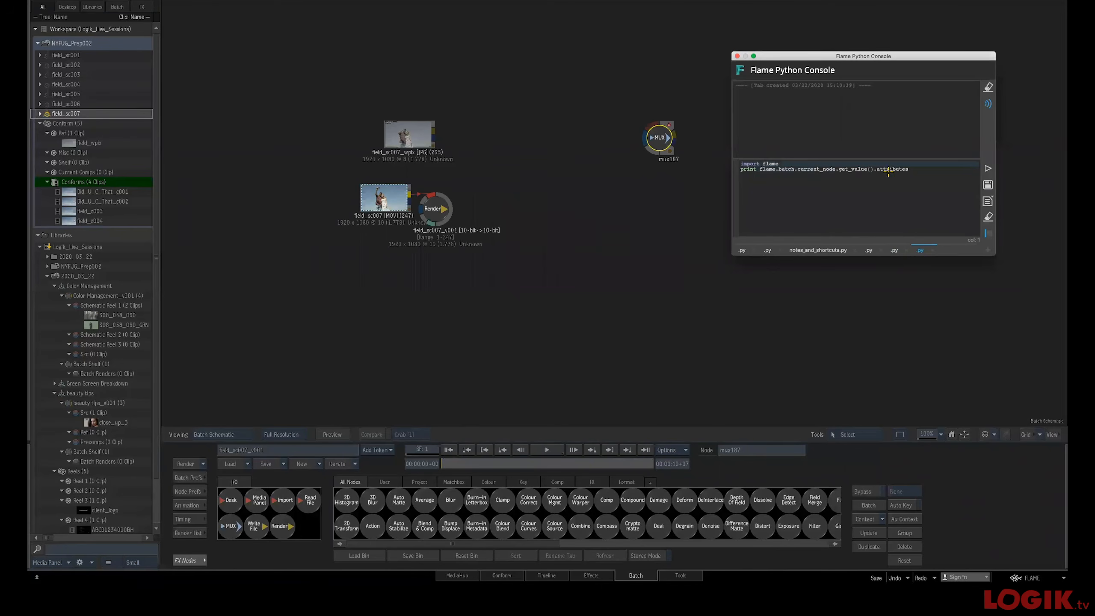
{"action": "left_click_drag", "start_coordinate": [672, 146], "coordinate": [615, 148]}
{"action": "left_click", "coordinate": [988, 168]}
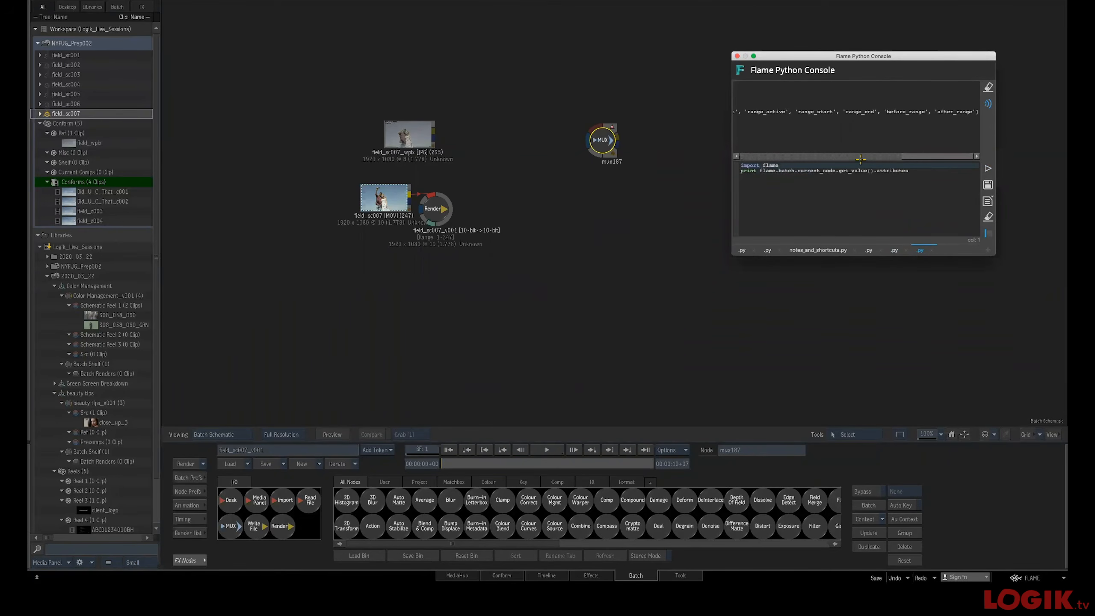
{"action": "left_click_drag", "start_coordinate": [910, 156], "coordinate": [747, 155]}
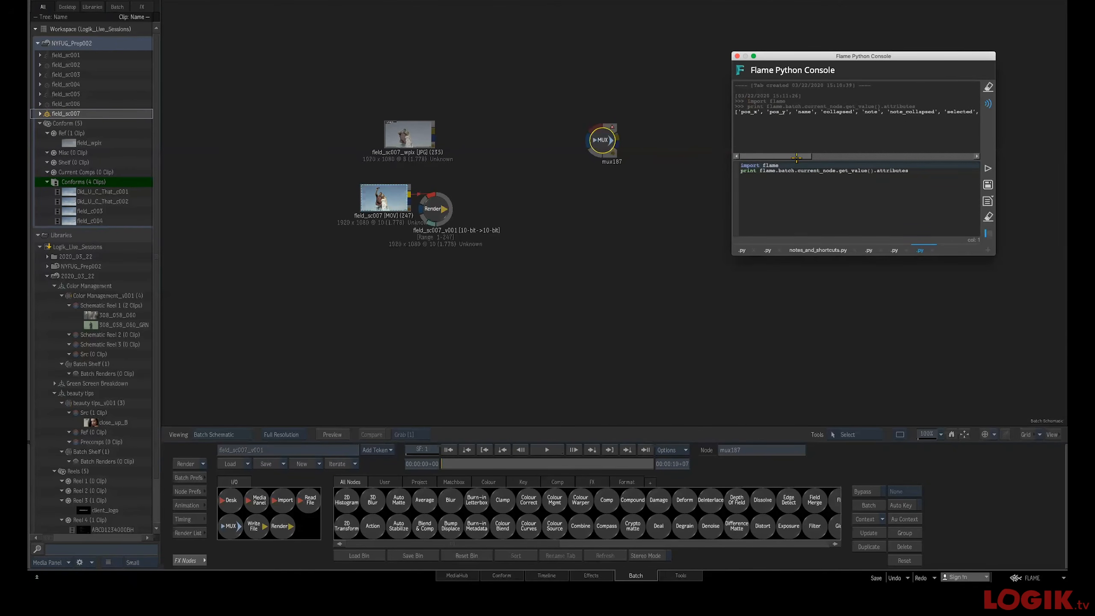
{"action": "left_click_drag", "start_coordinate": [798, 158], "coordinate": [894, 151]}
{"action": "left_click", "coordinate": [597, 143]}
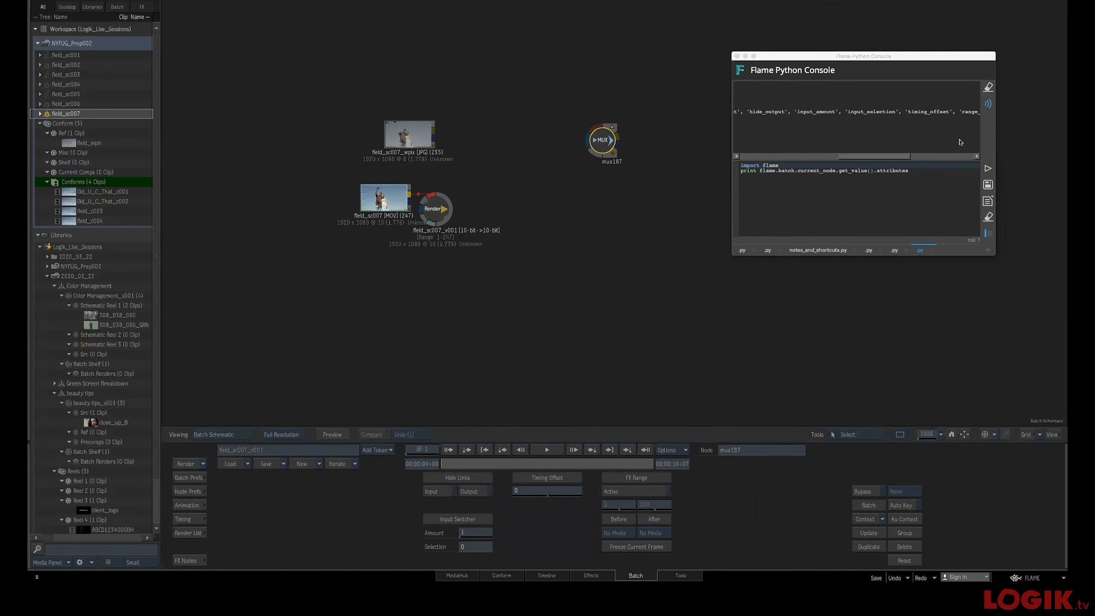
Remove the Mux node from the batch schematic
{"action": "left_click_drag", "start_coordinate": [961, 156], "coordinate": [864, 166]}
{"action": "left_click_drag", "start_coordinate": [603, 141], "coordinate": [521, 575]}
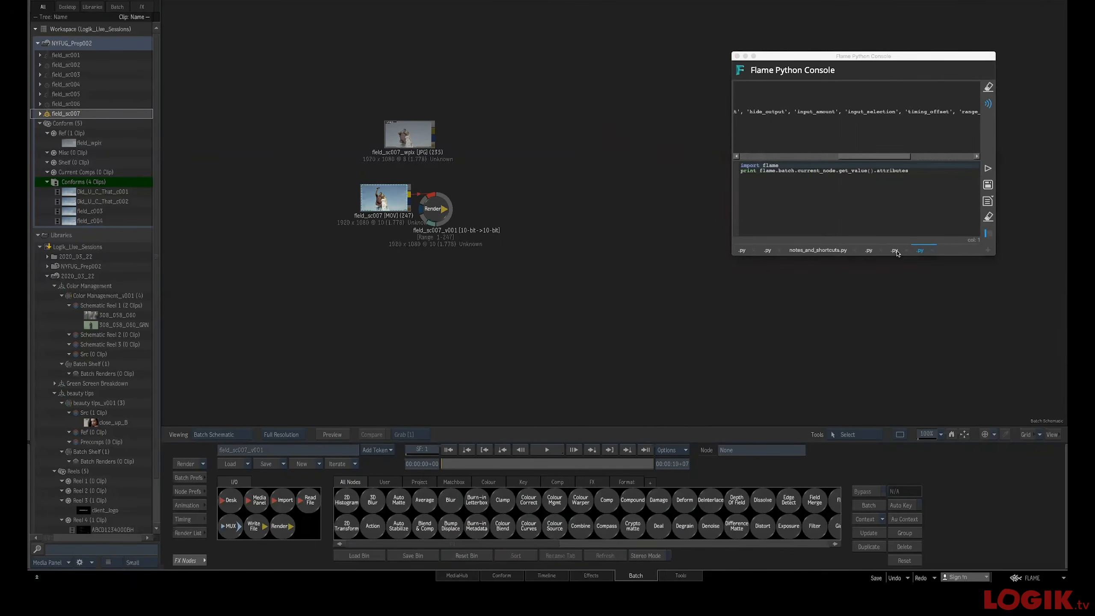
Extend the script with NewMux.name = "NewMux" after creating the Mux node, and run it
{"action": "left_click", "coordinate": [894, 251]}
{"action": "left_click", "coordinate": [878, 168]}
{"action": "key", "text": "Return"}
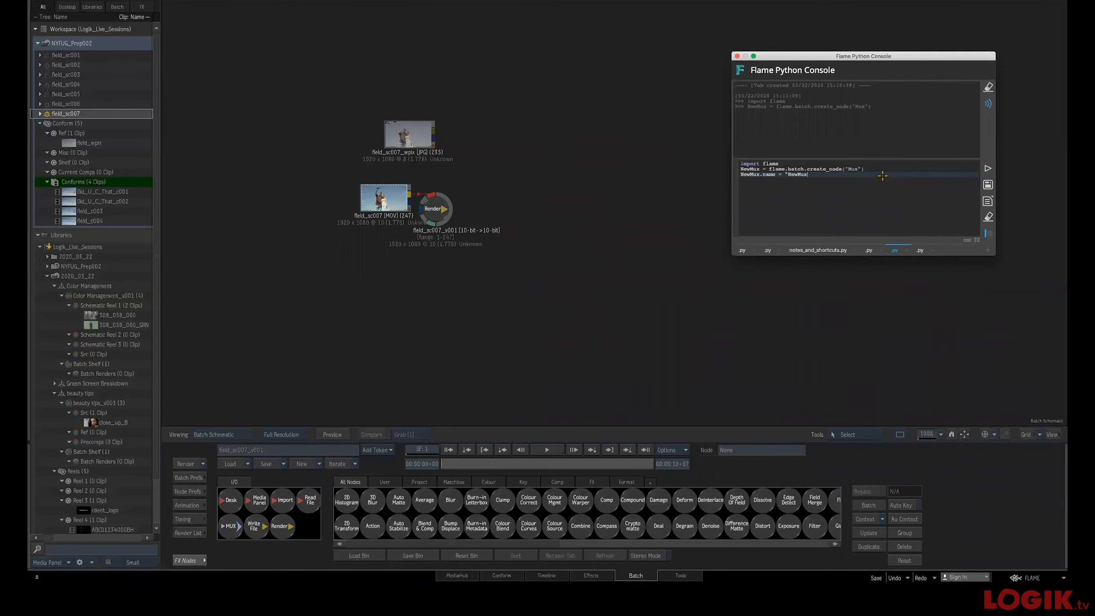
{"action": "type", "text": "\""}
{"action": "type", "text": "x"}
{"action": "left_click", "coordinate": [988, 168]}
{"action": "left_click_drag", "start_coordinate": [556, 190], "coordinate": [631, 572]}
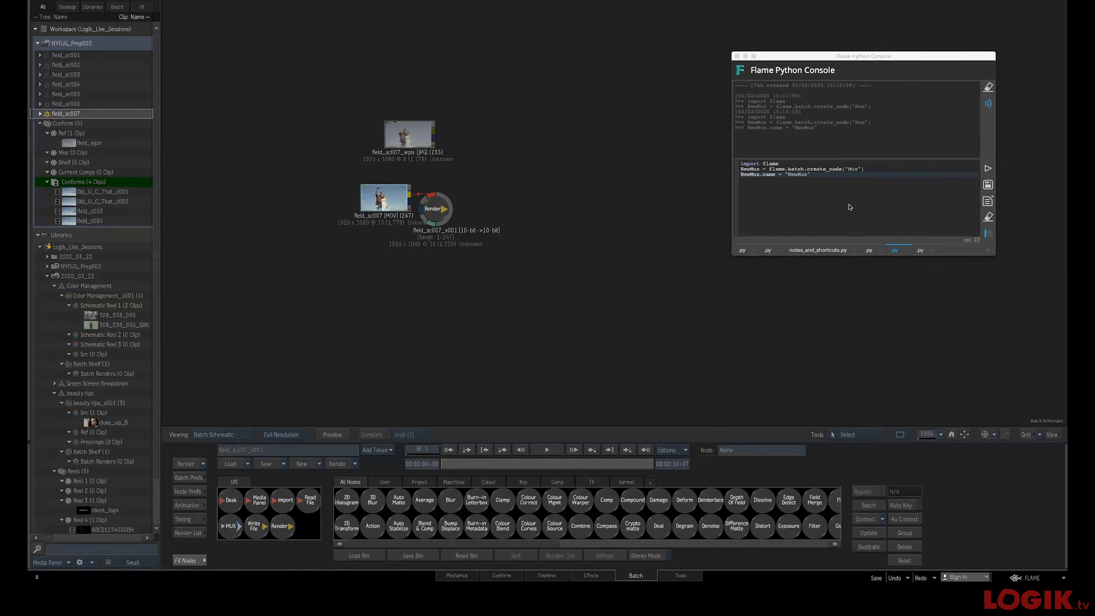
Reposition the Render node in the schematic and close the Python Console
{"action": "left_click_drag", "start_coordinate": [444, 210], "coordinate": [610, 205]}
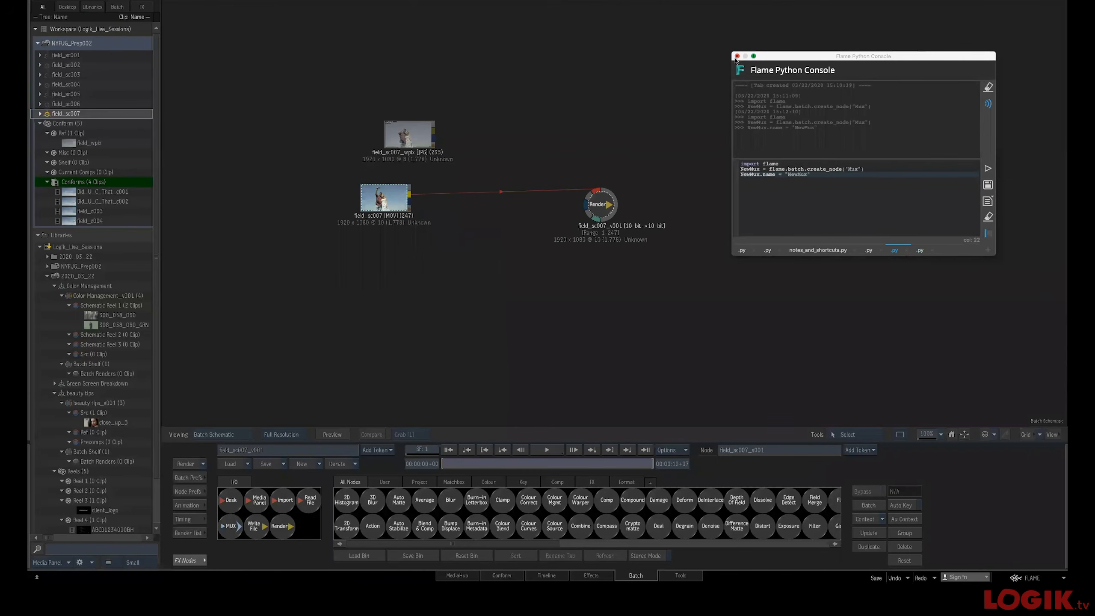
{"action": "left_click", "coordinate": [736, 56]}
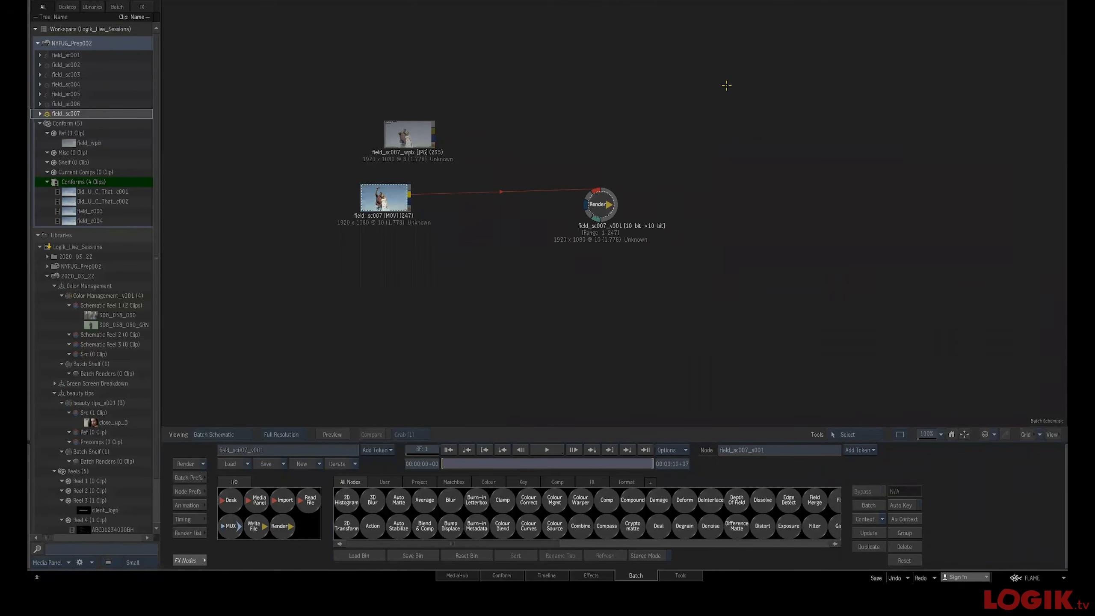
{"action": "left_click_drag", "start_coordinate": [608, 198], "coordinate": [659, 198]}
{"action": "left_click", "coordinate": [383, 196]}
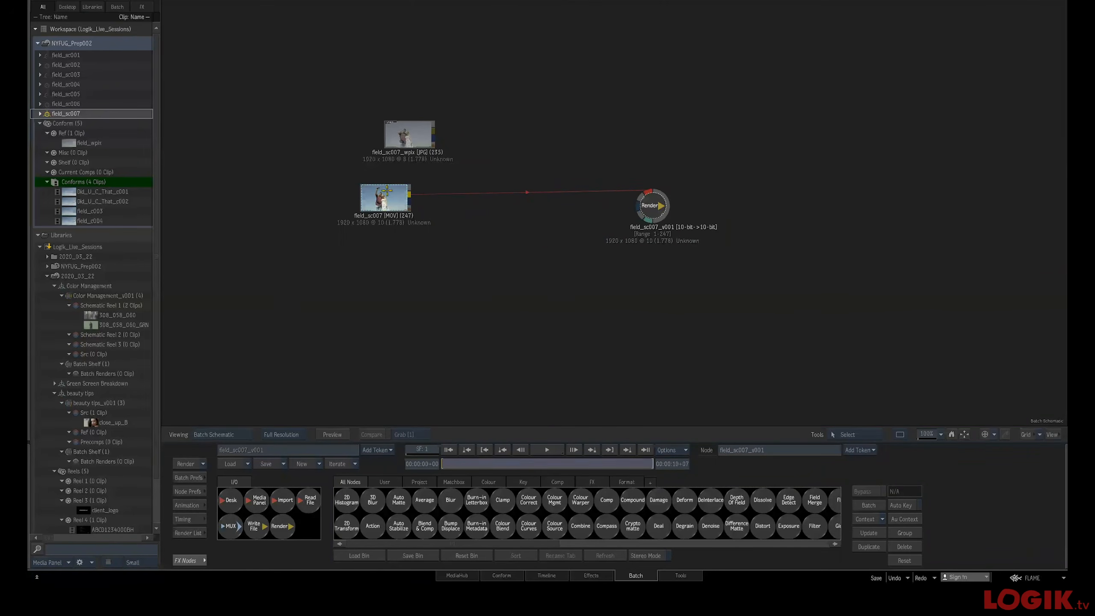
{"action": "left_click_drag", "start_coordinate": [383, 196], "coordinate": [407, 201]}
{"action": "right_click", "coordinate": [412, 202]}
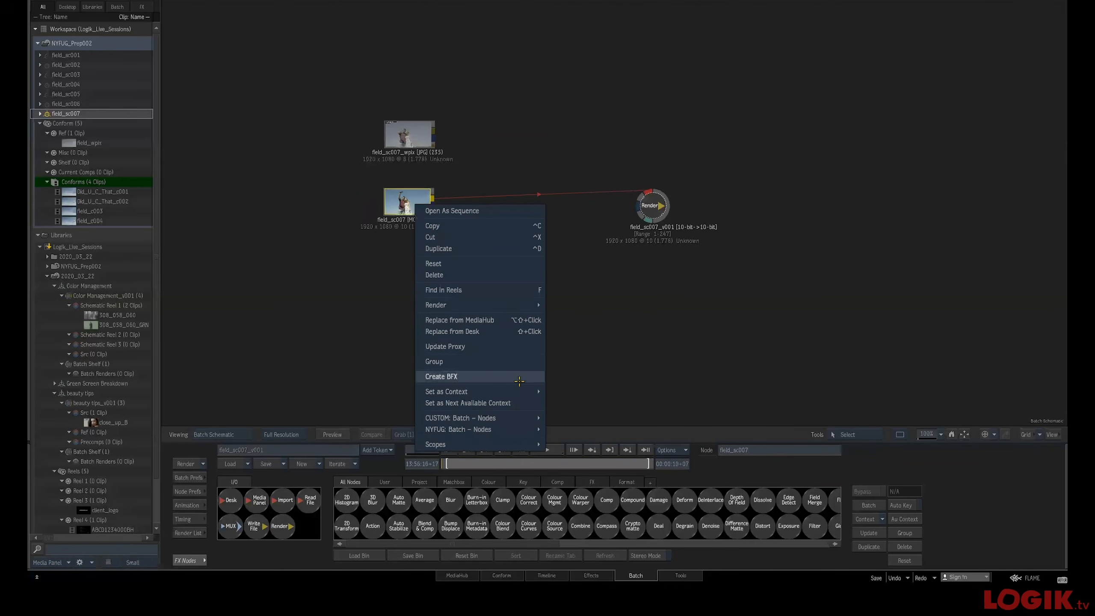
{"action": "mouse_move", "coordinate": [536, 415]}
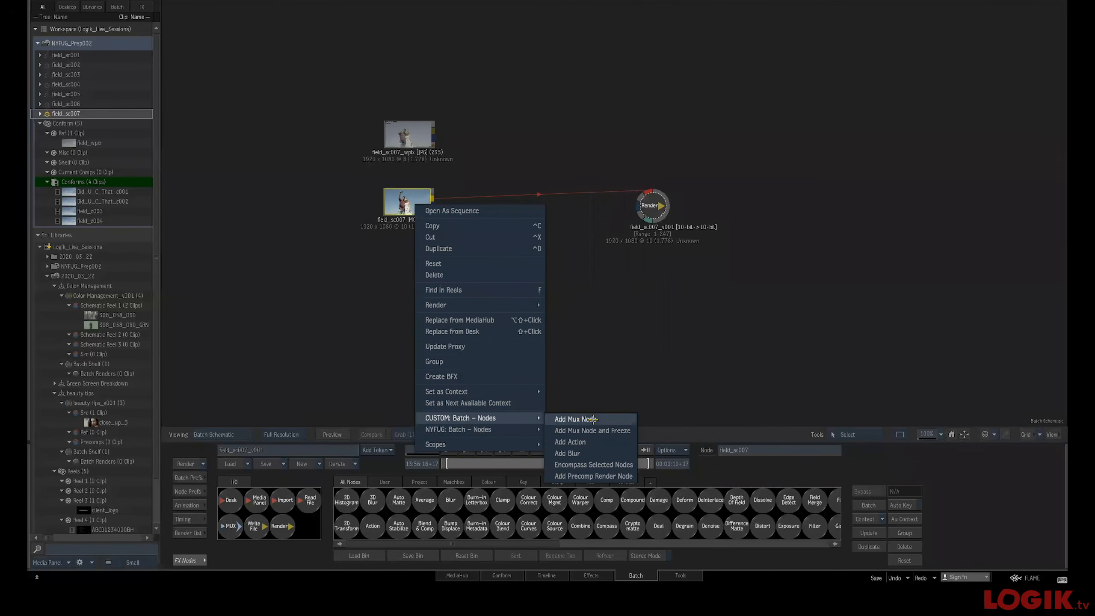
{"action": "left_click", "coordinate": [607, 420]}
{"action": "left_click_drag", "start_coordinate": [470, 196], "coordinate": [511, 571]}
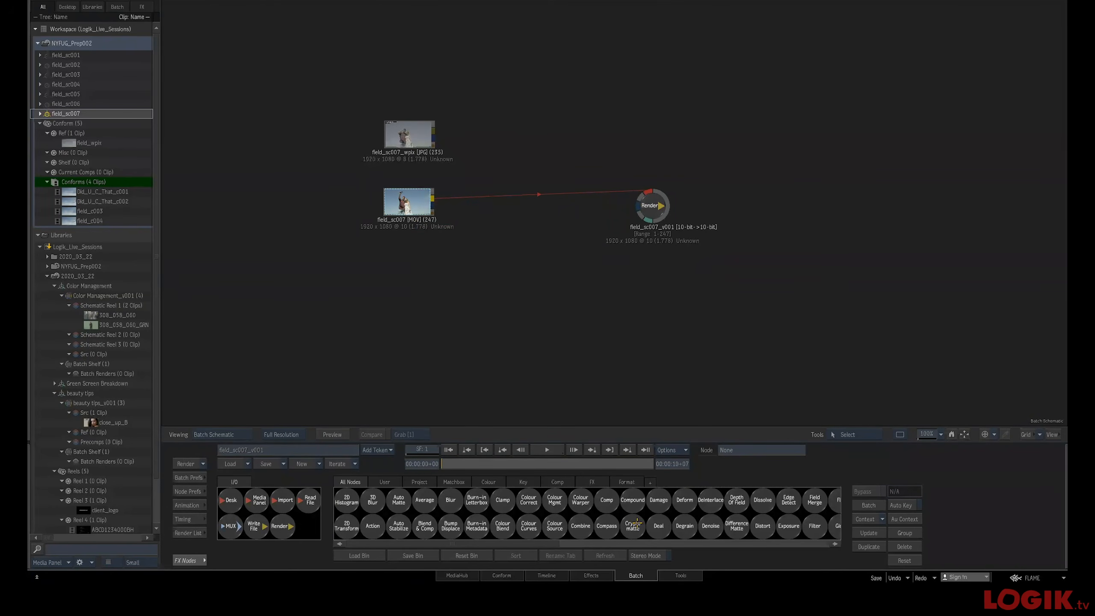
Add a Paint node connected to the clip in the schematic
{"action": "key", "text": "p"}
{"action": "mouse_move", "coordinate": [593, 522]}
{"action": "left_mouse_down"}
{"action": "mouse_move", "coordinate": [475, 215]}
{"action": "mouse_move", "coordinate": [457, 224]}
{"action": "mouse_move", "coordinate": [512, 247]}
{"action": "mouse_move", "coordinate": [521, 289]}
{"action": "left_mouse_up"}
{"action": "left_click", "coordinate": [521, 289]}
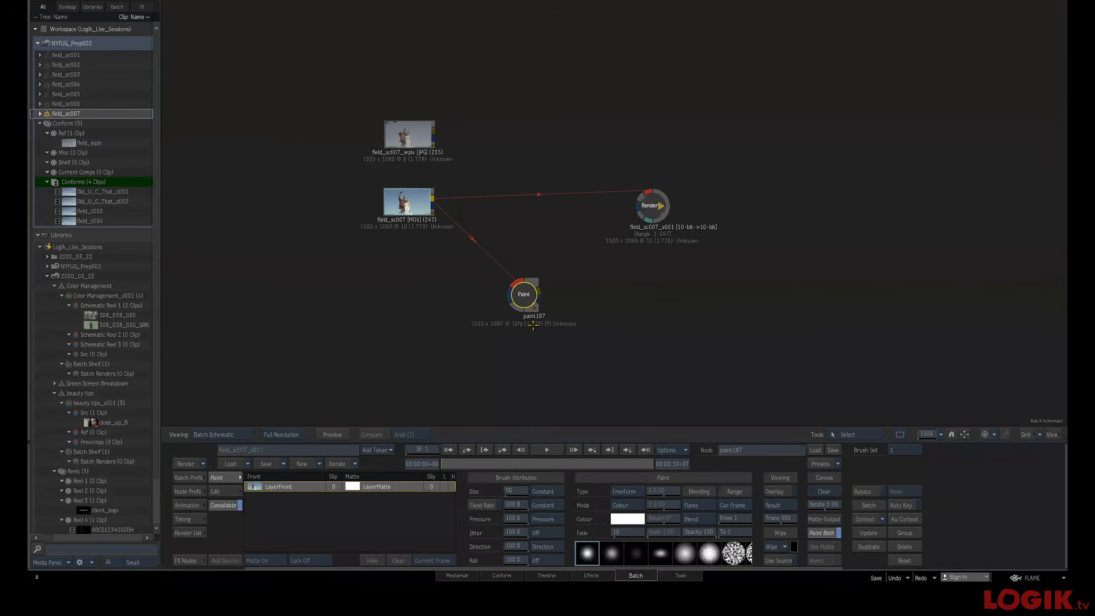
{"action": "left_click", "coordinate": [517, 464]}
{"action": "key", "text": "alt+t"}
Add a frozen Mux node after the Paint node using the custom Add Mux Node and Freeze action, and position it
{"action": "right_click", "coordinate": [527, 302]}
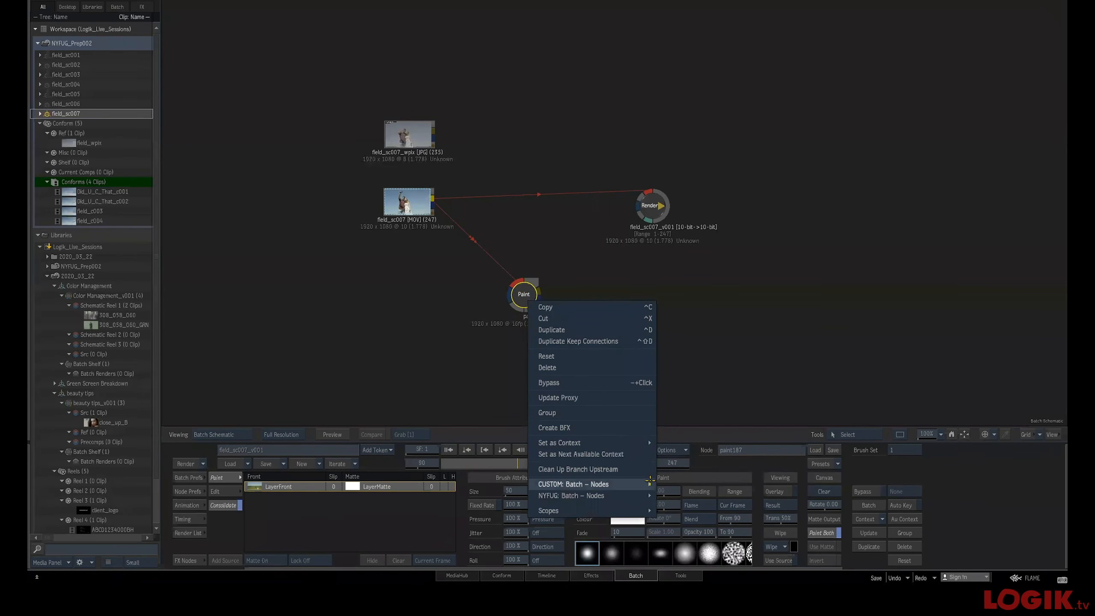
{"action": "mouse_move", "coordinate": [649, 482]}
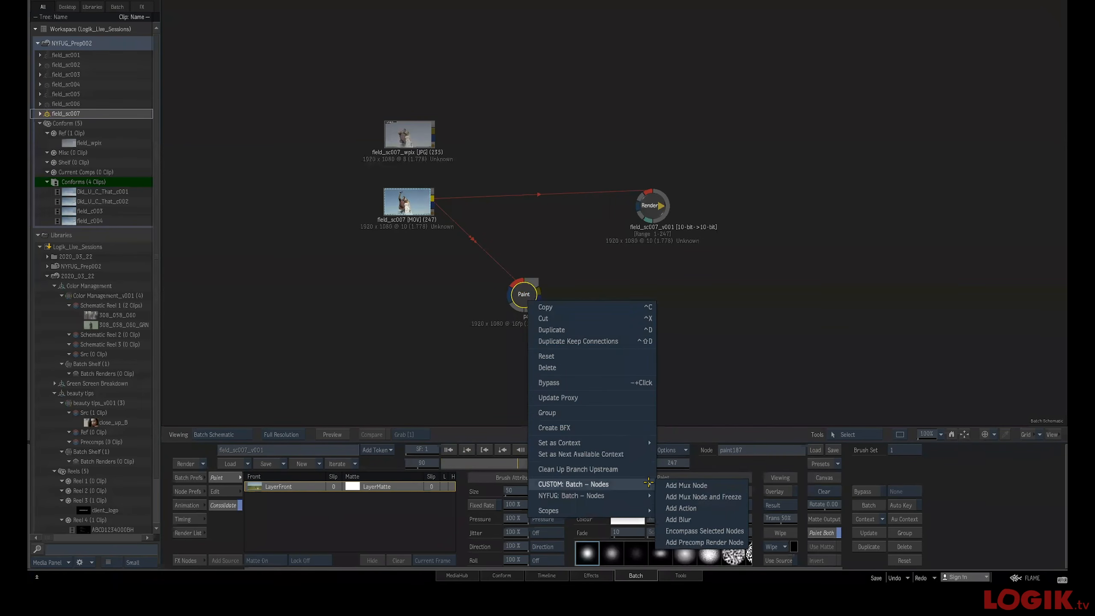
{"action": "left_click", "coordinate": [700, 497]}
{"action": "left_click_drag", "start_coordinate": [597, 297], "coordinate": [615, 302]}
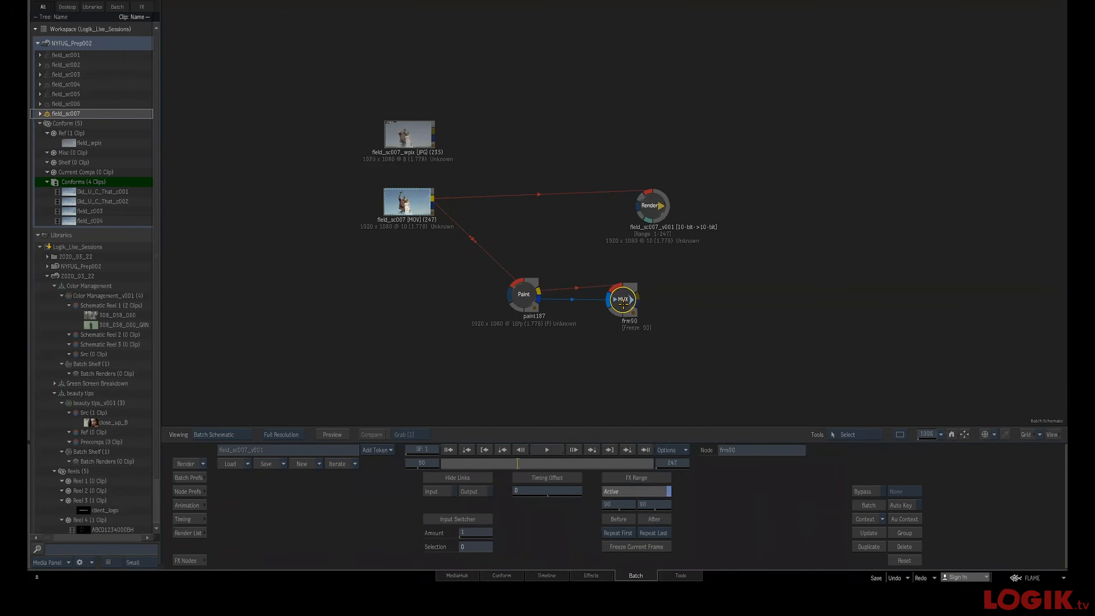
{"action": "left_click_drag", "start_coordinate": [622, 293], "coordinate": [609, 291]}
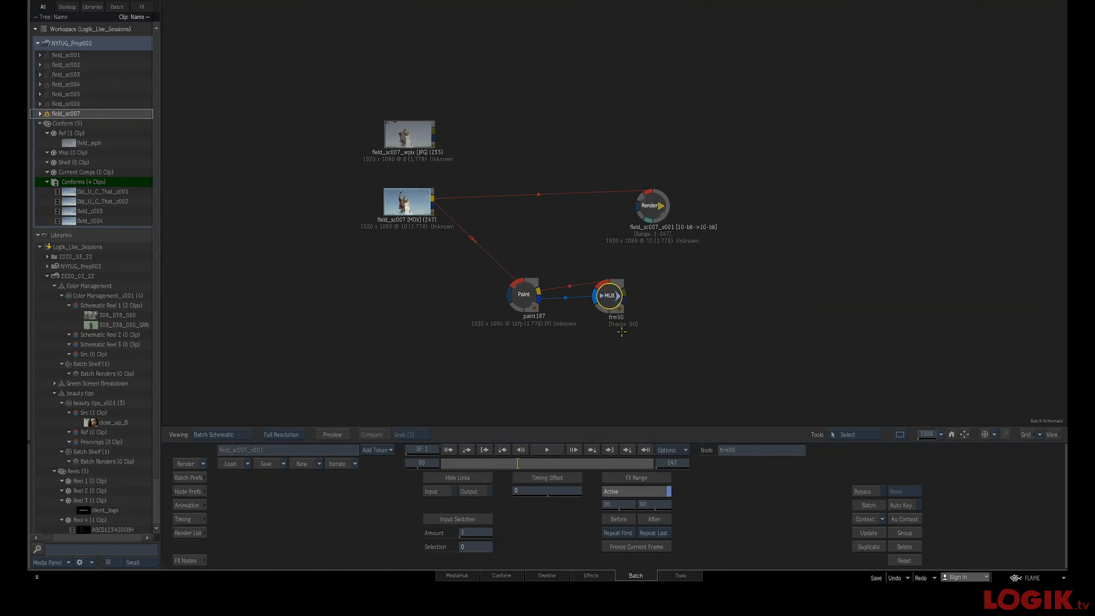
{"action": "left_click_drag", "start_coordinate": [614, 304], "coordinate": [613, 304]}
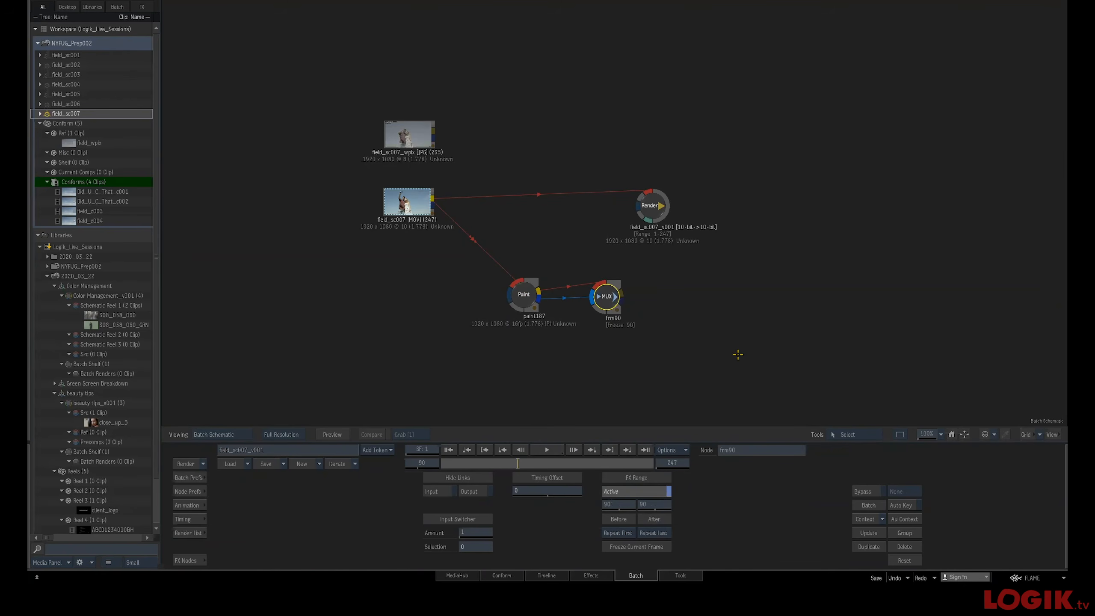
Open the keyboard shortcuts editor and assign Alt+Ctrl+Command+F to the Add Mux Node and Freeze hook
{"action": "left_click", "coordinate": [1027, 574]}
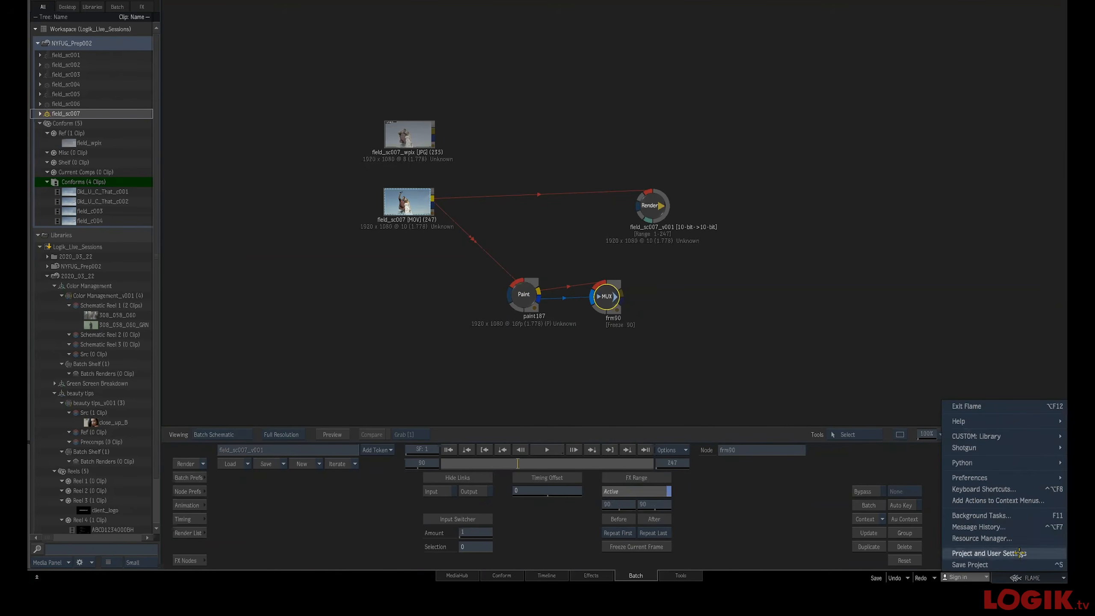
{"action": "mouse_move", "coordinate": [1006, 463]}
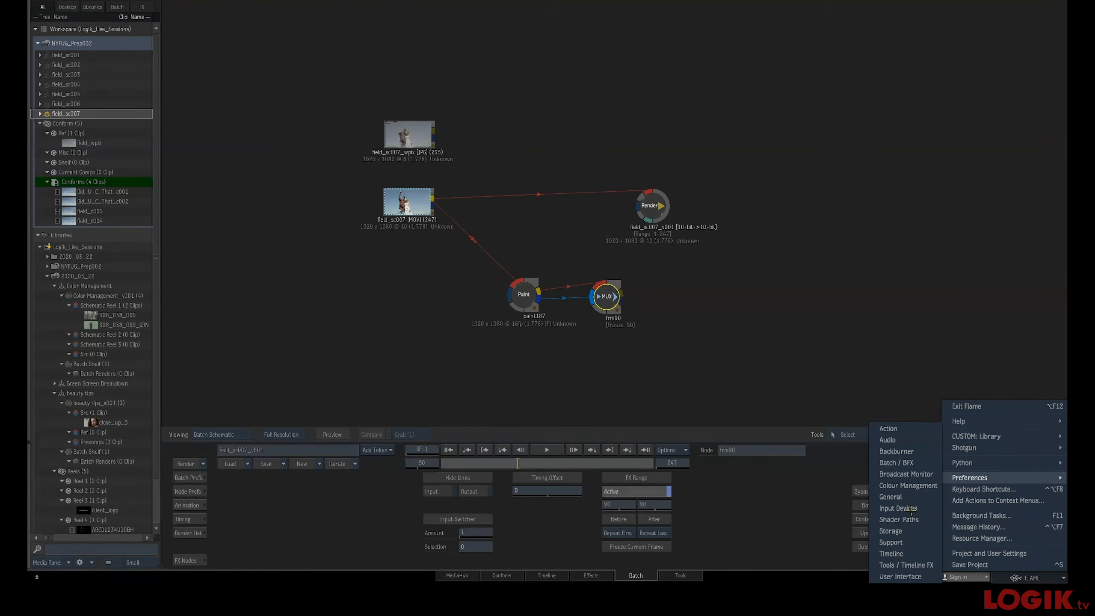
{"action": "left_click", "coordinate": [968, 490]}
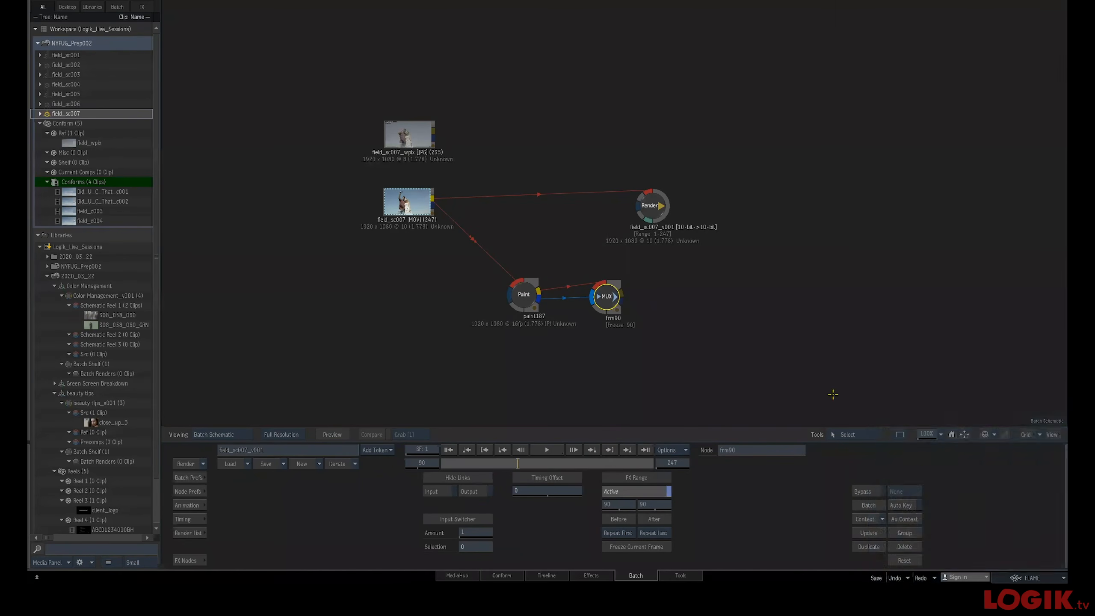
{"action": "left_click", "coordinate": [439, 159]}
{"action": "left_click_drag", "start_coordinate": [495, 184], "coordinate": [497, 296]}
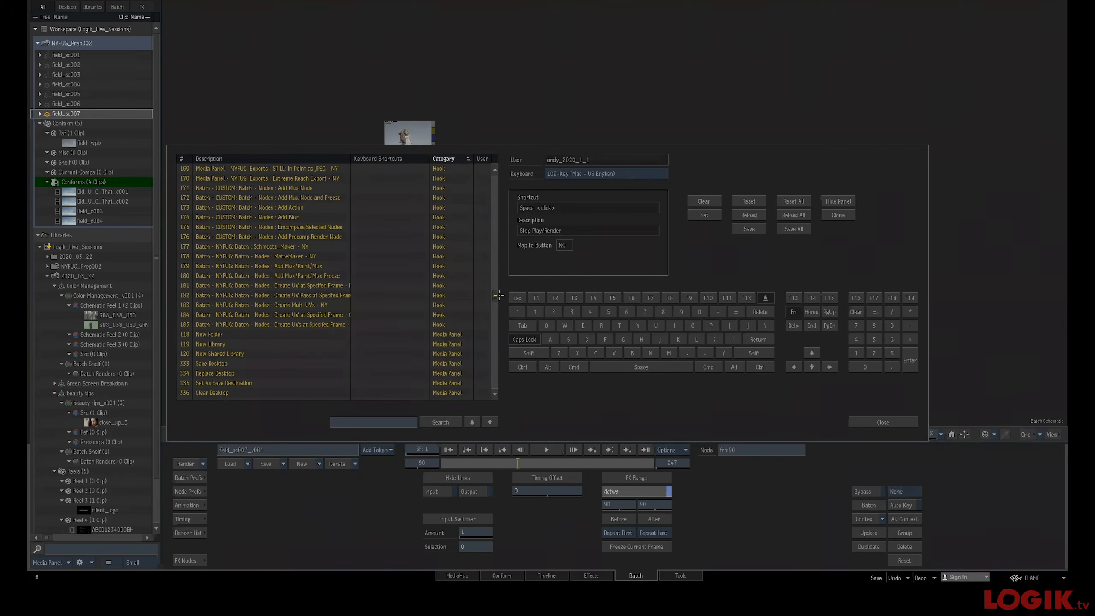
{"action": "left_click_drag", "start_coordinate": [498, 295], "coordinate": [482, 270]}
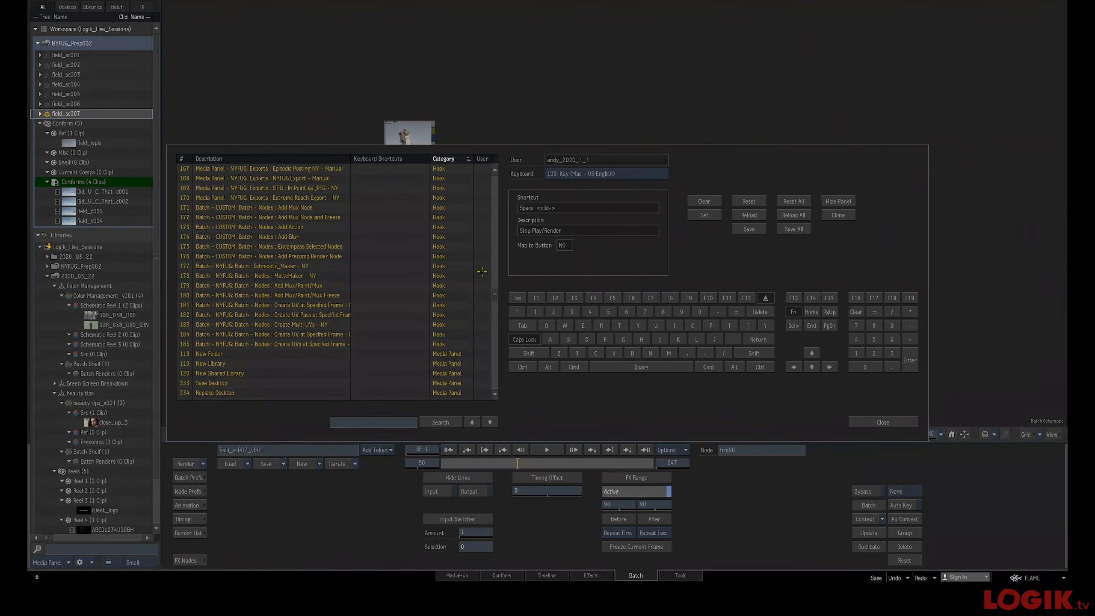
{"action": "left_click", "coordinate": [325, 218]}
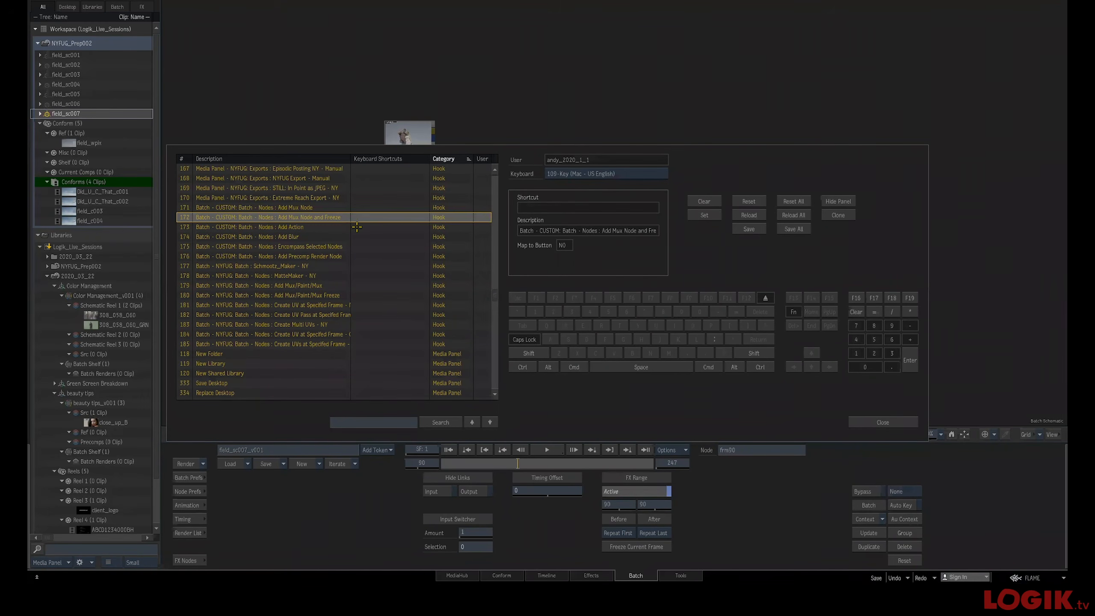
{"action": "left_click", "coordinate": [522, 367]}
{"action": "left_click", "coordinate": [548, 367]}
{"action": "left_click", "coordinate": [573, 367]}
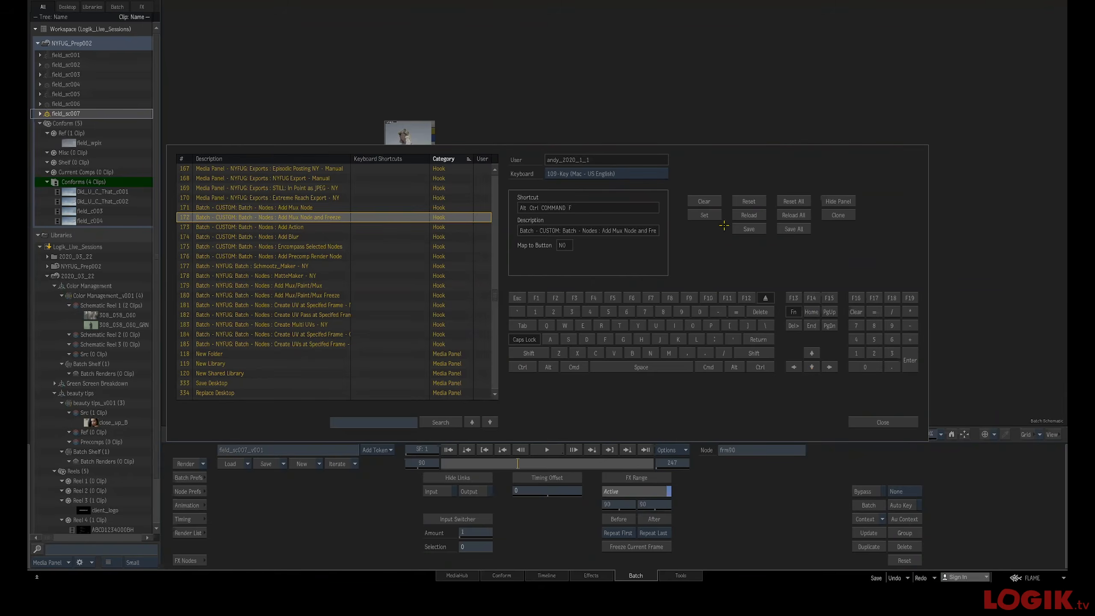
{"action": "left_click", "coordinate": [711, 217]}
Save all keyboard shortcuts, confirm, and close the shortcuts editor
{"action": "left_click", "coordinate": [727, 219]}
{"action": "left_click", "coordinate": [787, 227]}
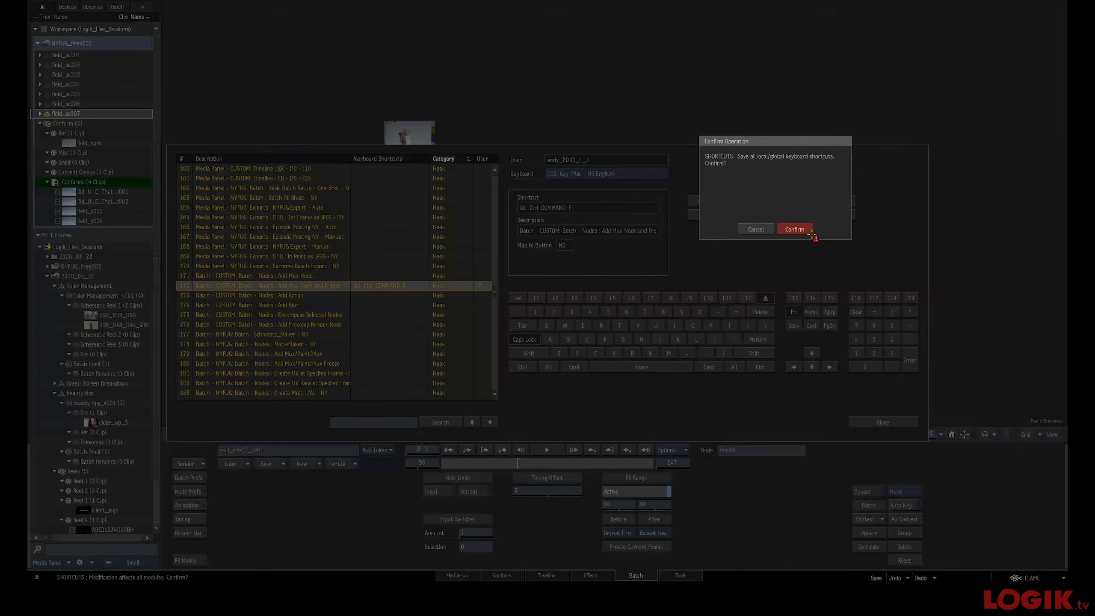
{"action": "left_click", "coordinate": [792, 229]}
{"action": "left_click", "coordinate": [872, 422]}
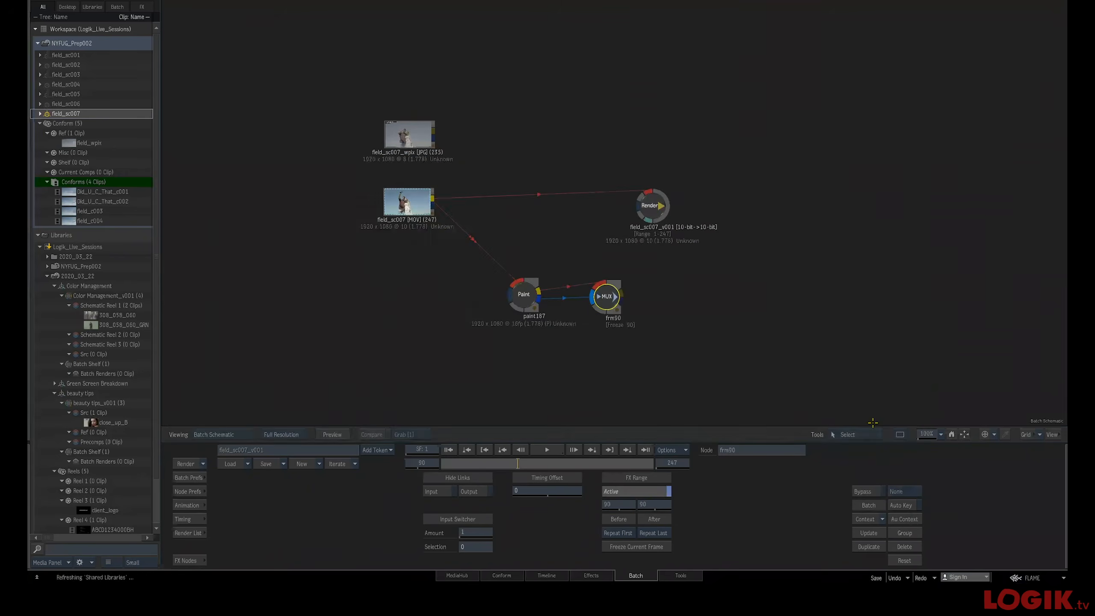
{"action": "key", "text": "Delete"}
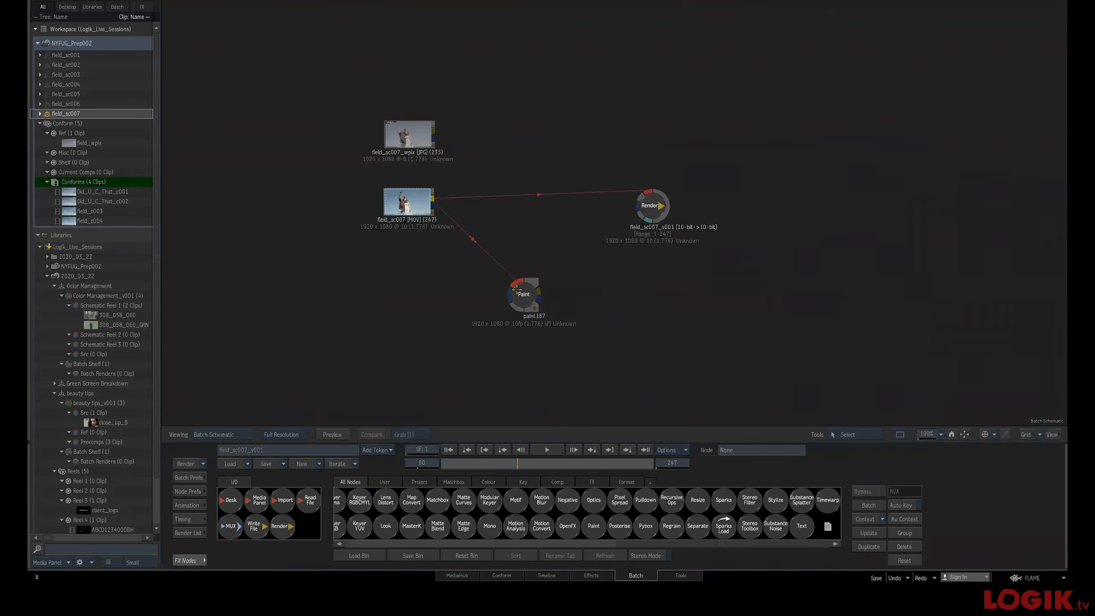
{"action": "left_click", "coordinate": [526, 296]}
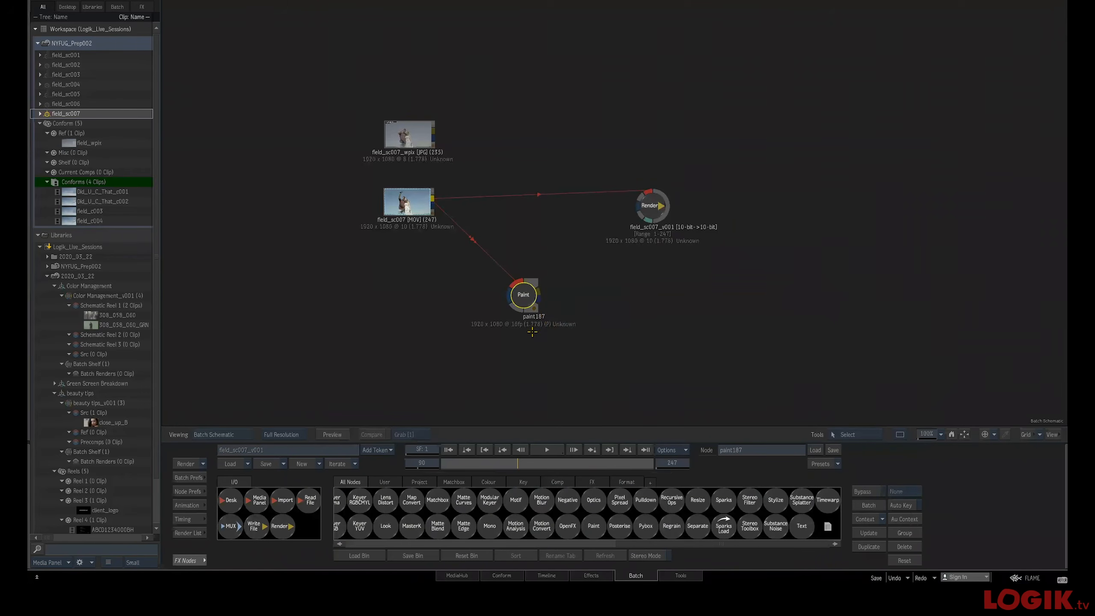
{"action": "key", "text": "ctrl+z"}
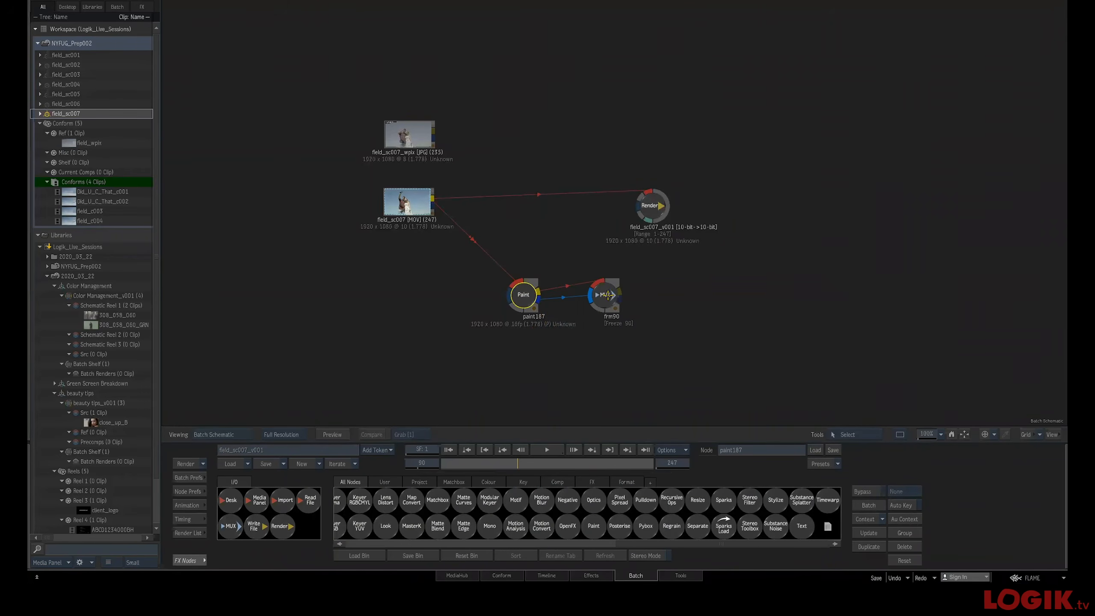
Reposition the Mux and Paint nodes in the schematic
{"action": "left_click_drag", "start_coordinate": [605, 295], "coordinate": [619, 298]}
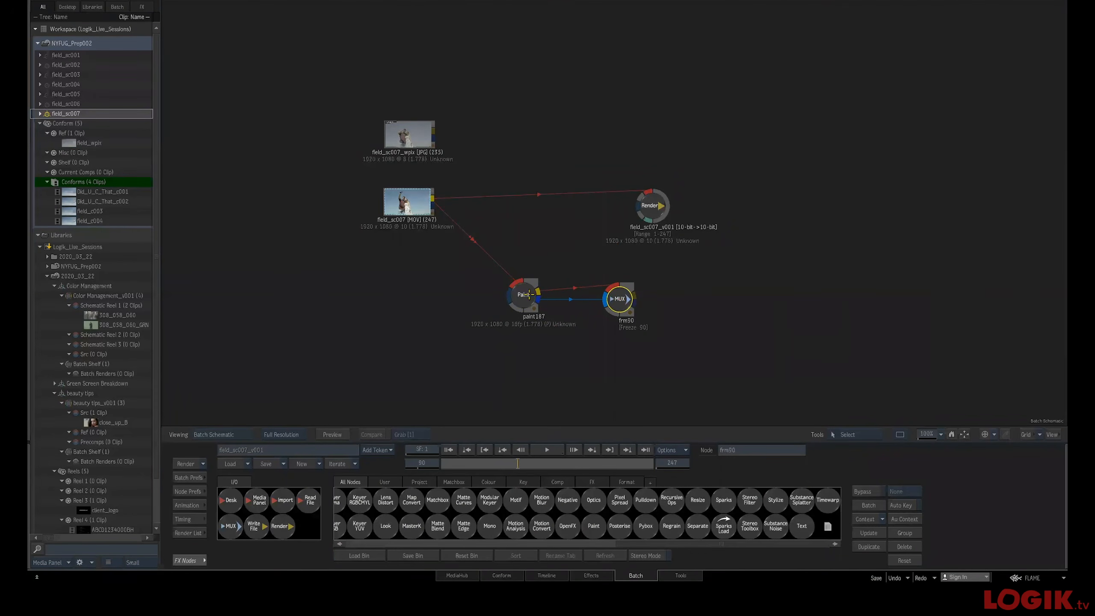
{"action": "right_click", "coordinate": [417, 207]}
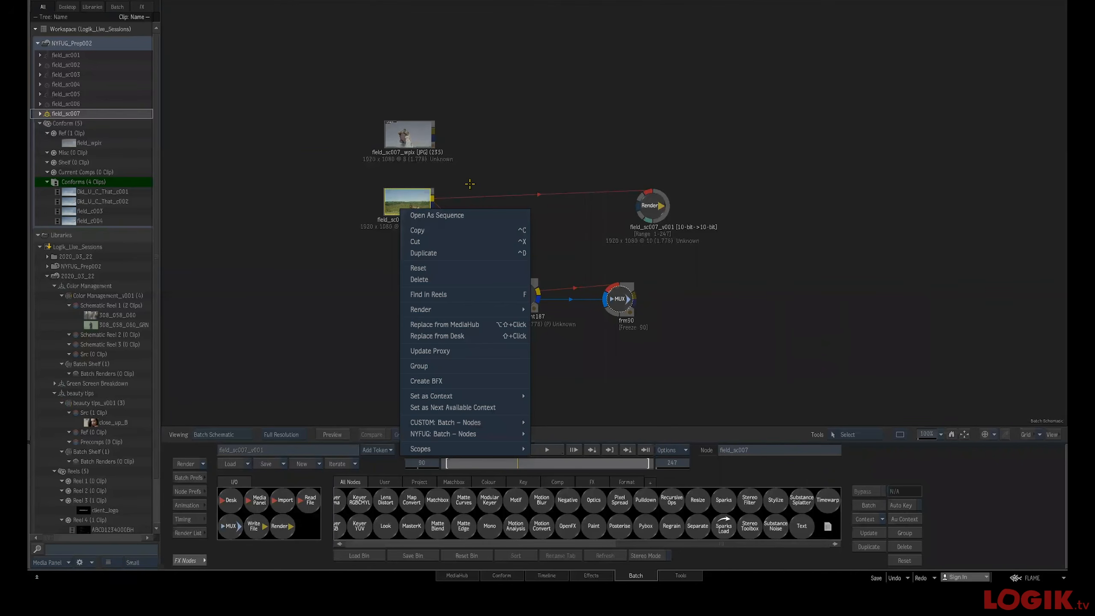
{"action": "left_click", "coordinate": [540, 184]}
{"action": "left_click_drag", "start_coordinate": [523, 295], "coordinate": [498, 292]}
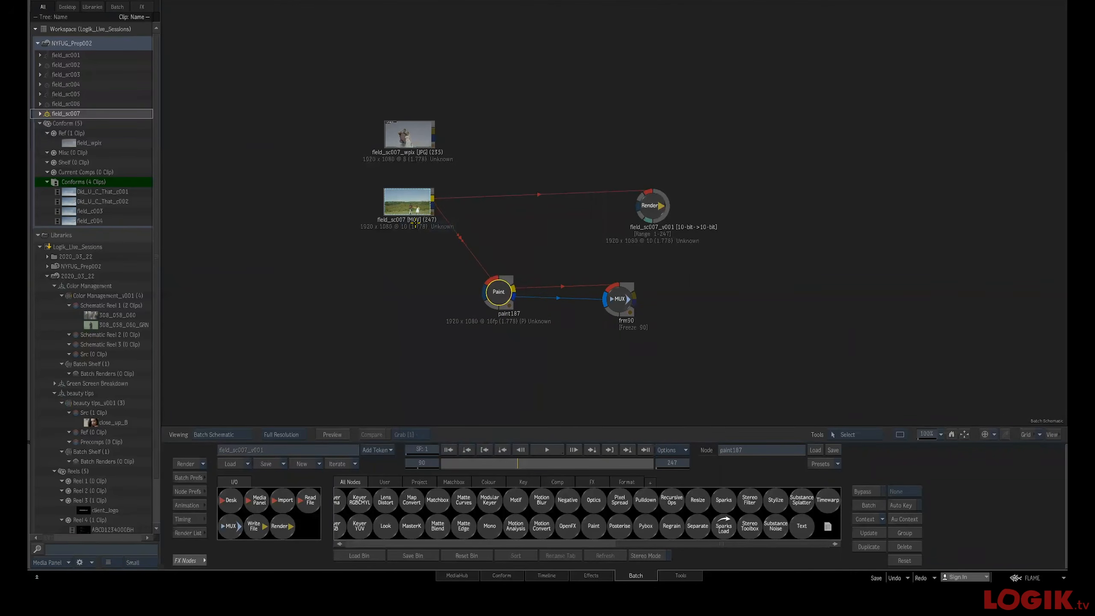
Open the clip's custom Batch nodes menu to check the shortcut shown for Add Mux Node and Freeze
{"action": "left_click", "coordinate": [414, 211]}
{"action": "right_click", "coordinate": [427, 215]}
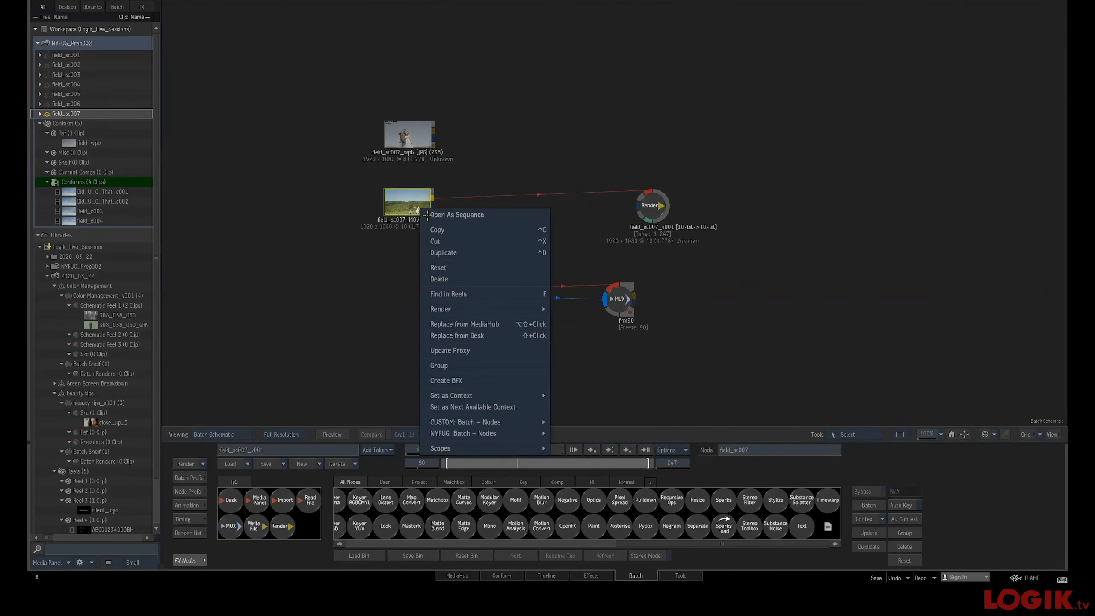
{"action": "mouse_move", "coordinate": [508, 428]}
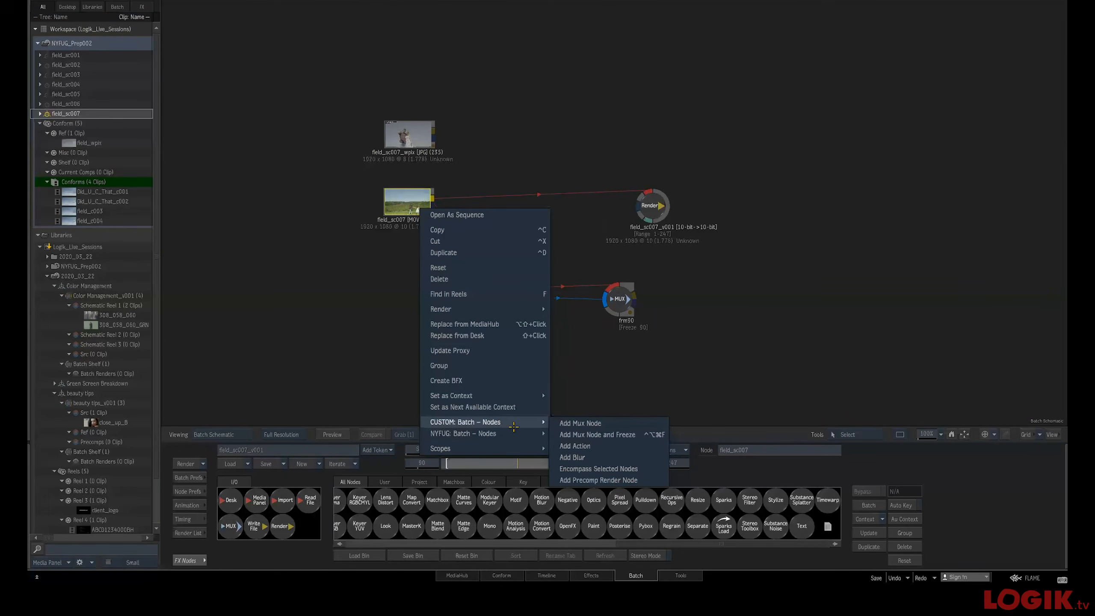
{"action": "left_click", "coordinate": [643, 371]}
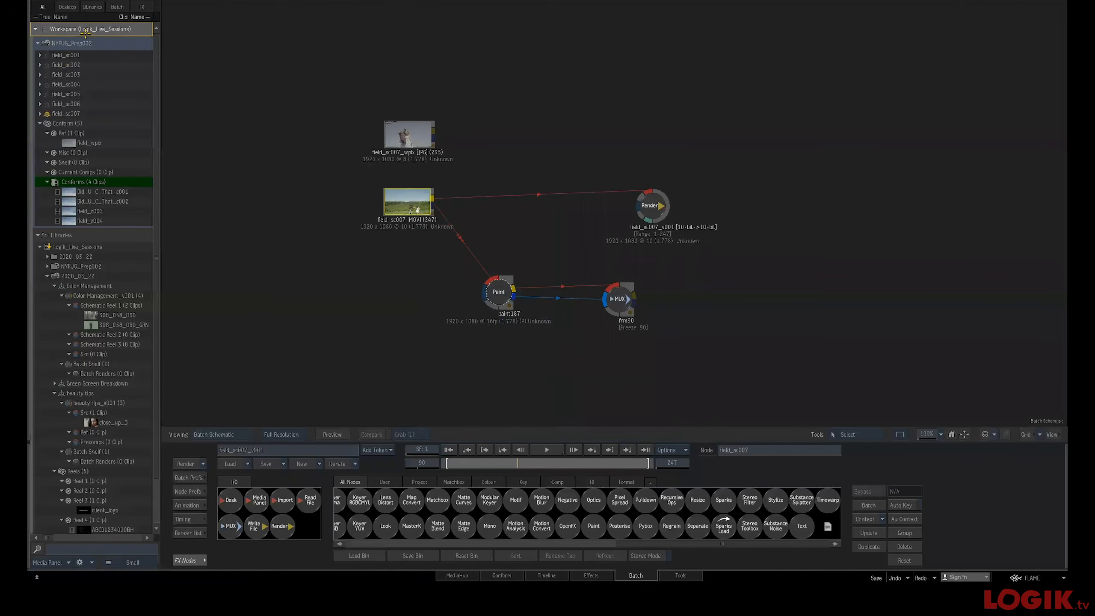
Create a new empty batch group in the desktop
{"action": "right_click", "coordinate": [86, 45]}
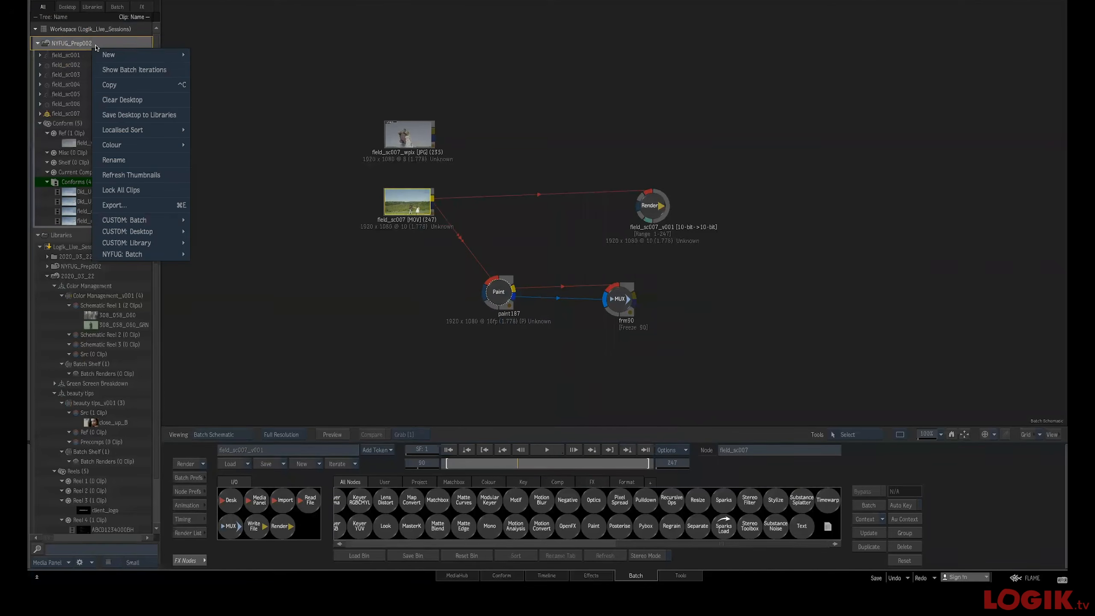
{"action": "left_click", "coordinate": [203, 52]}
{"action": "key", "text": "Return"}
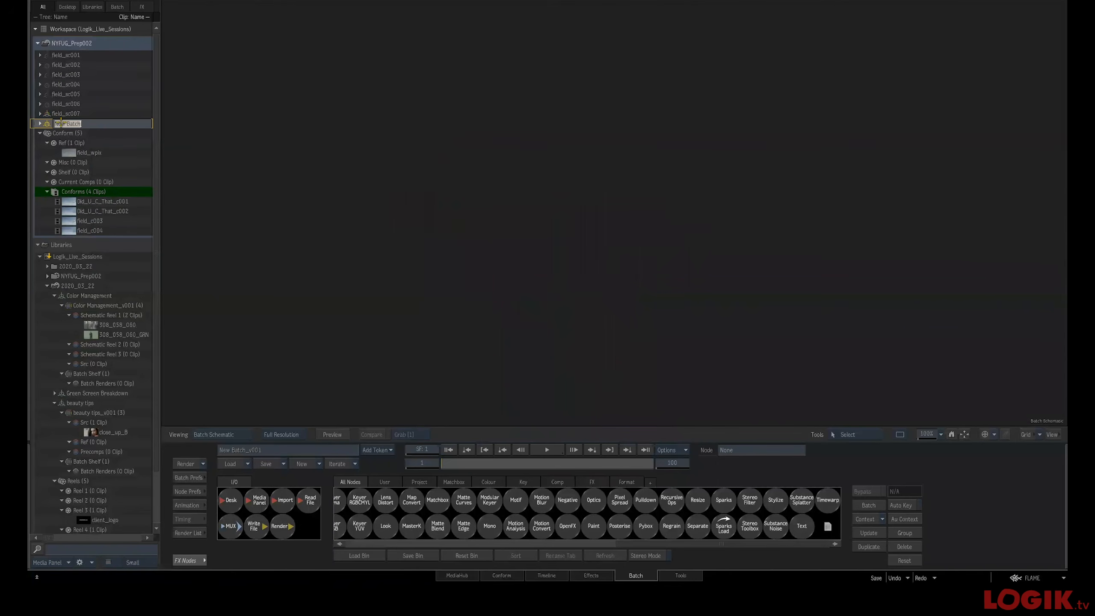
Rename the new batch group's first schematic reel to Src
{"action": "double_click", "coordinate": [86, 144]}
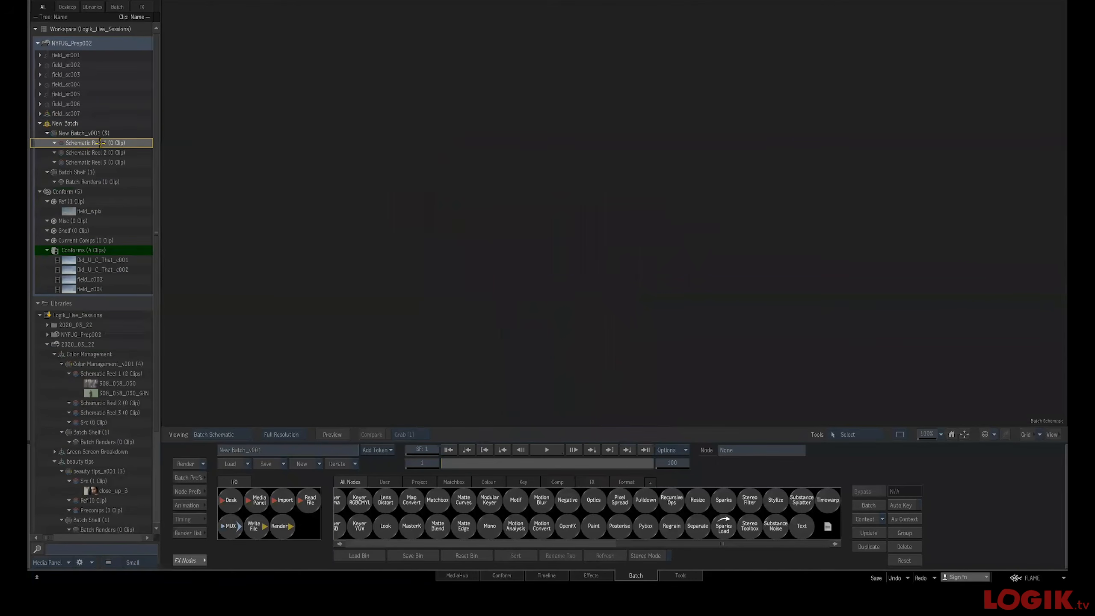
{"action": "type", "text": "Srrc"}
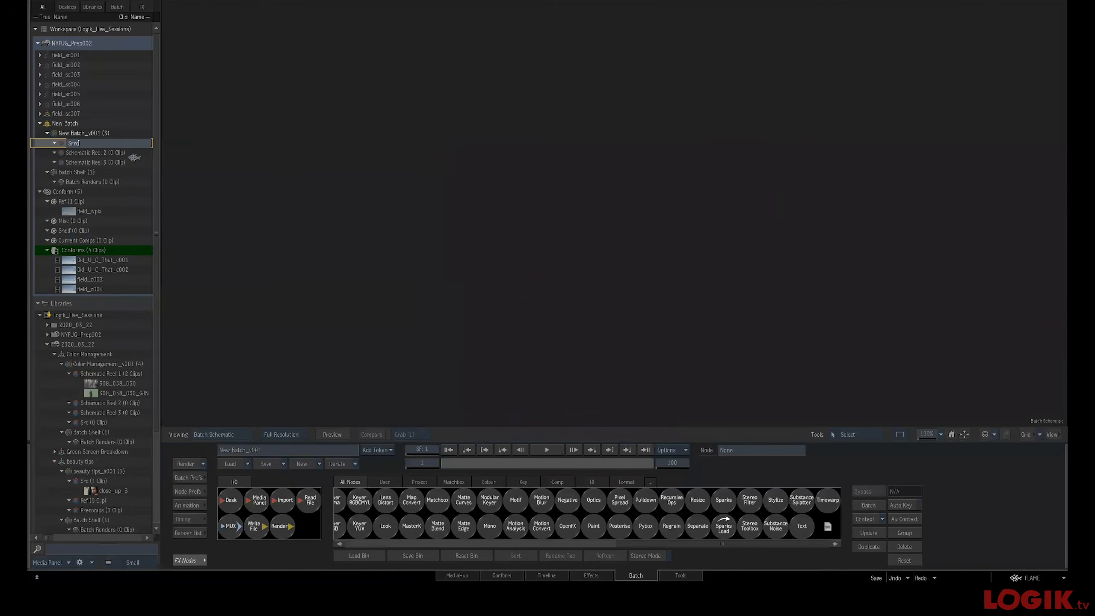
{"action": "key", "text": "Return"}
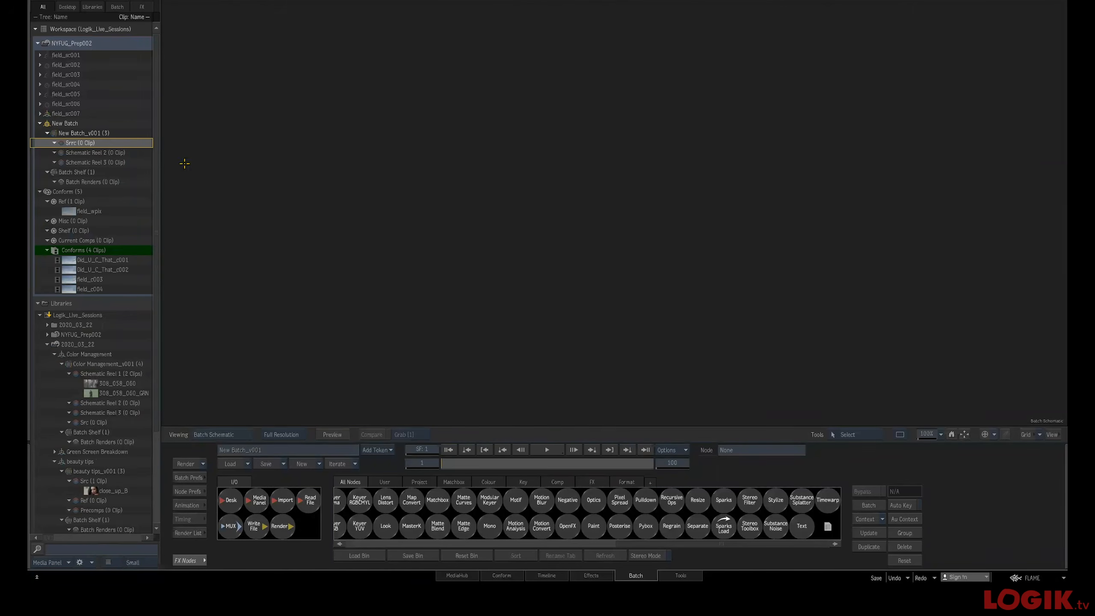
{"action": "double_click", "coordinate": [74, 144]}
{"action": "left_click", "coordinate": [75, 145]}
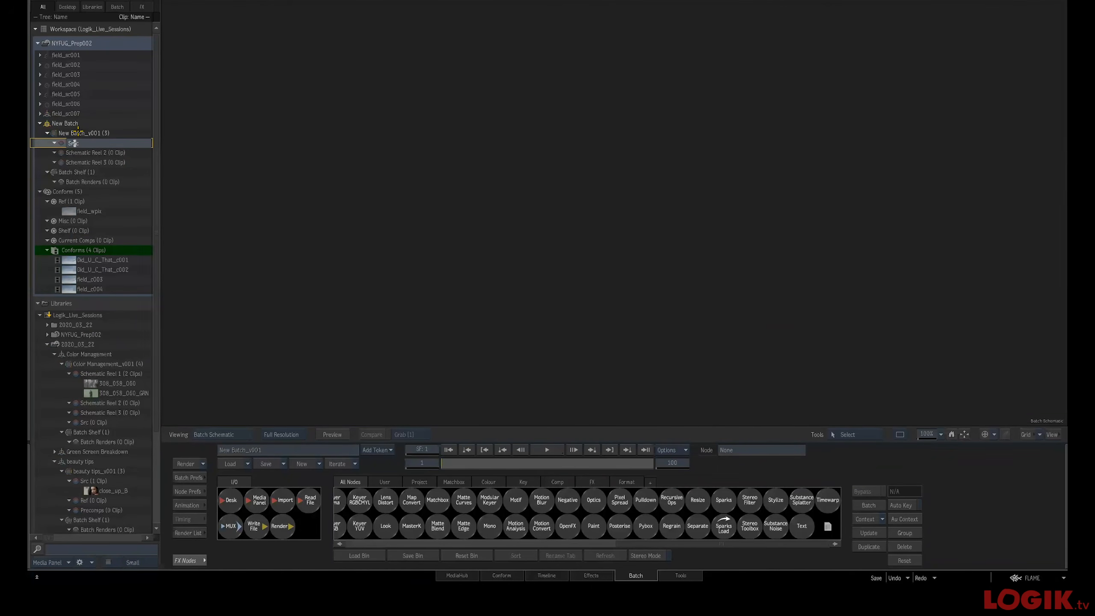
{"action": "key", "text": "Return"}
Rename the second and third schematic reels of the new batch group to Ref and Precomp
{"action": "left_click", "coordinate": [84, 152]}
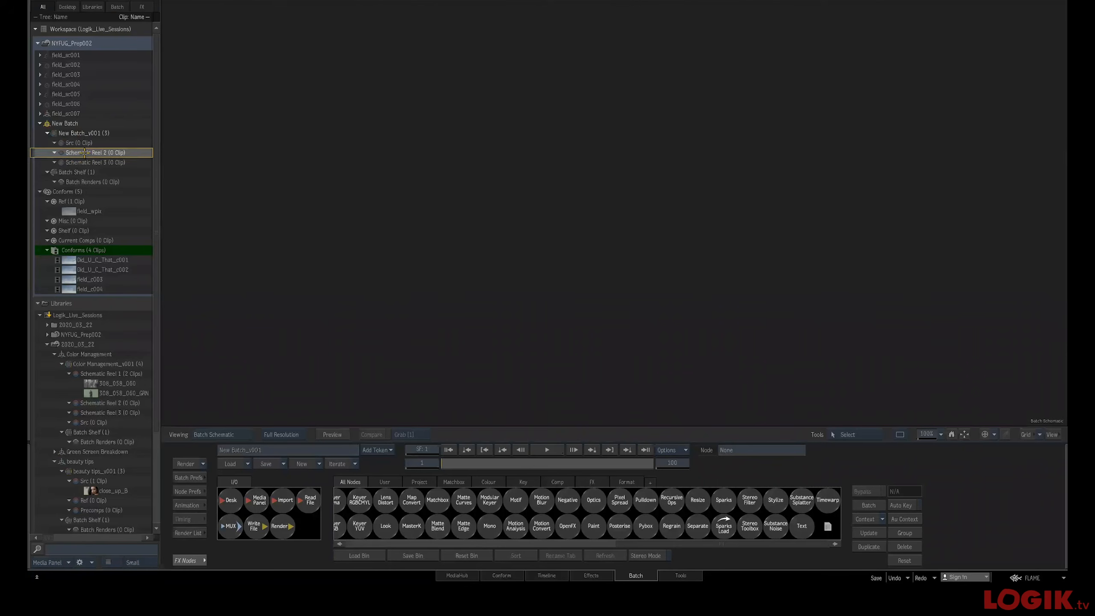
{"action": "double_click", "coordinate": [85, 153]}
{"action": "type", "text": "Ref"}
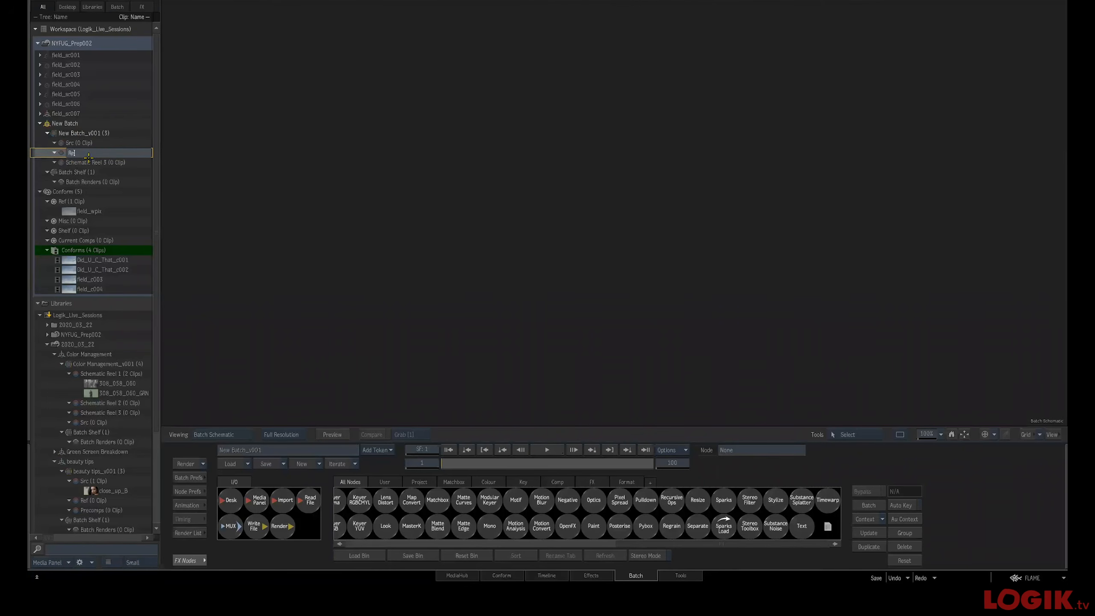
{"action": "key", "text": "Return"}
{"action": "left_click", "coordinate": [81, 163]}
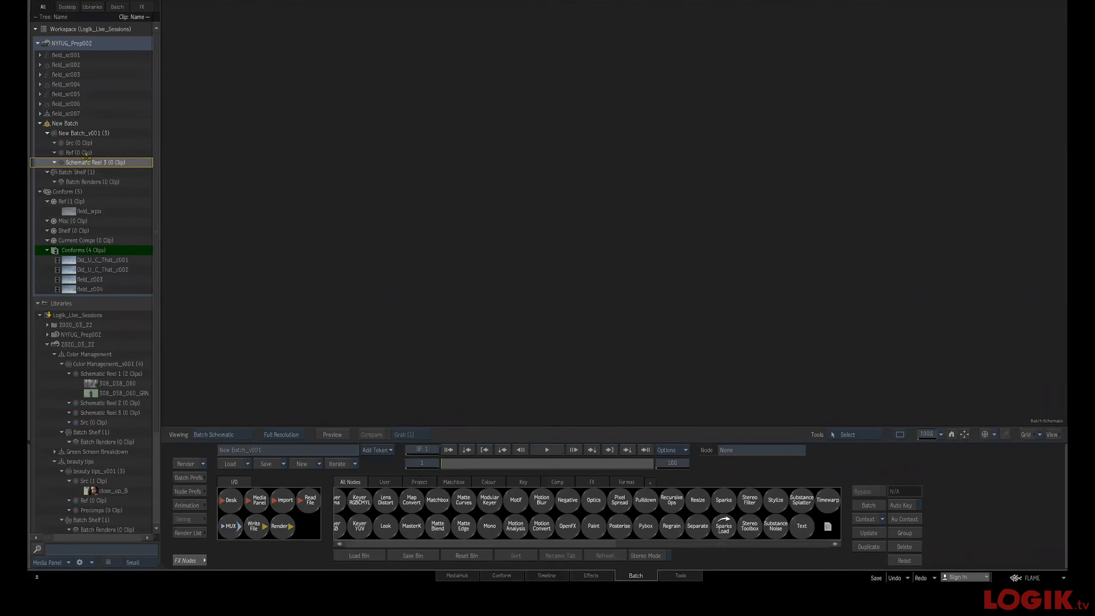
{"action": "double_click", "coordinate": [83, 161]}
{"action": "type", "text": "Pre"}
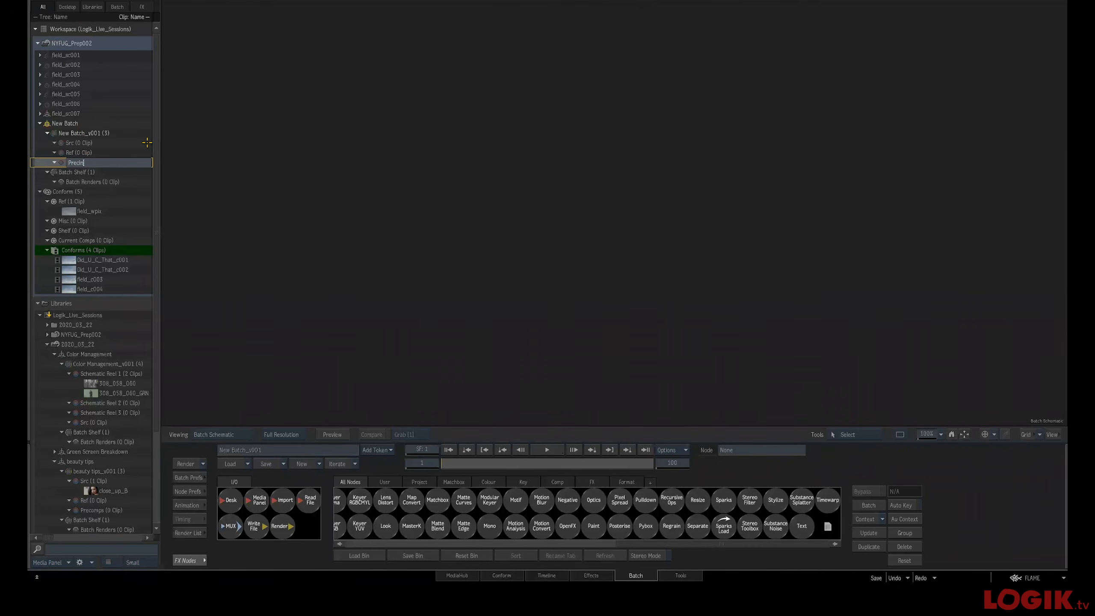
{"action": "type", "text": "comps (0 Clip"}
{"action": "key", "text": "Return"}
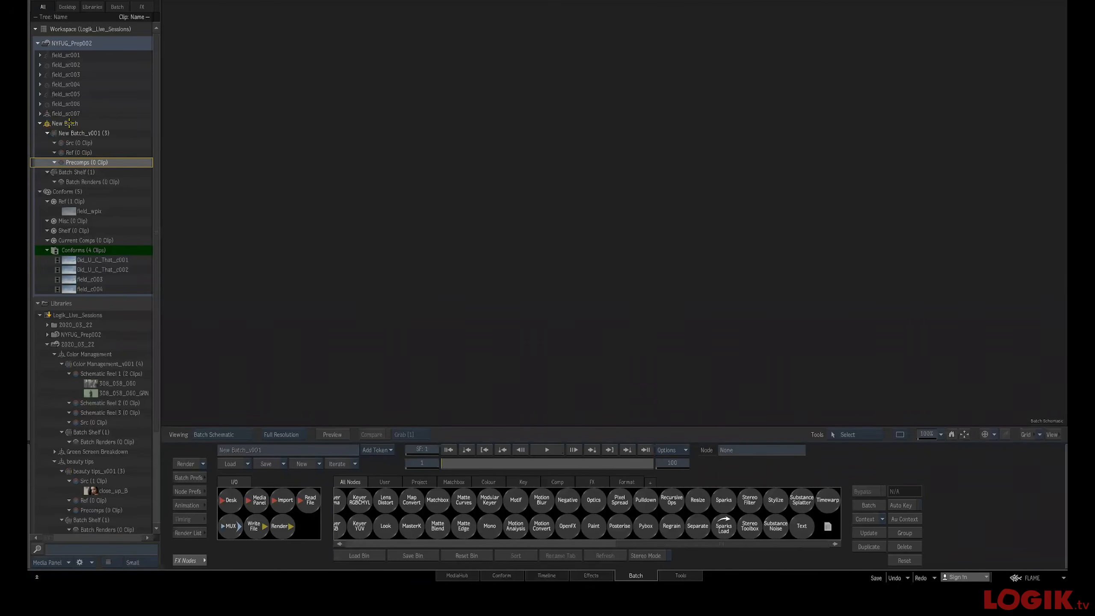
Remove the manually built batch group and create a new one with the custom Create New Batch Group desktop action
{"action": "left_click_drag", "start_coordinate": [65, 123], "coordinate": [122, 570]}
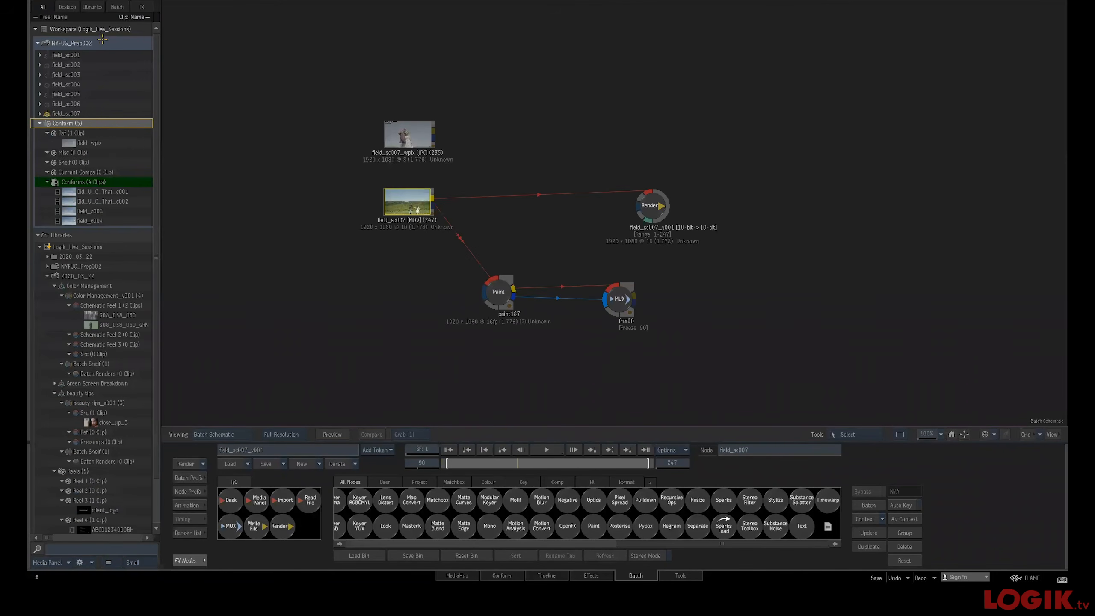
{"action": "right_click", "coordinate": [71, 43]}
{"action": "mouse_move", "coordinate": [162, 230]}
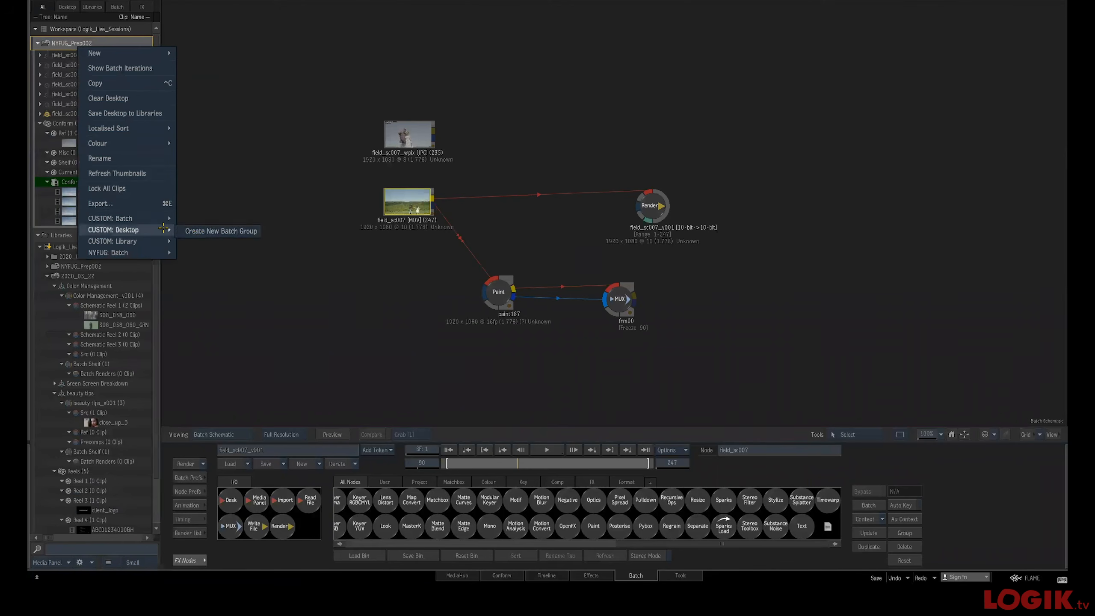
{"action": "left_click", "coordinate": [203, 230]}
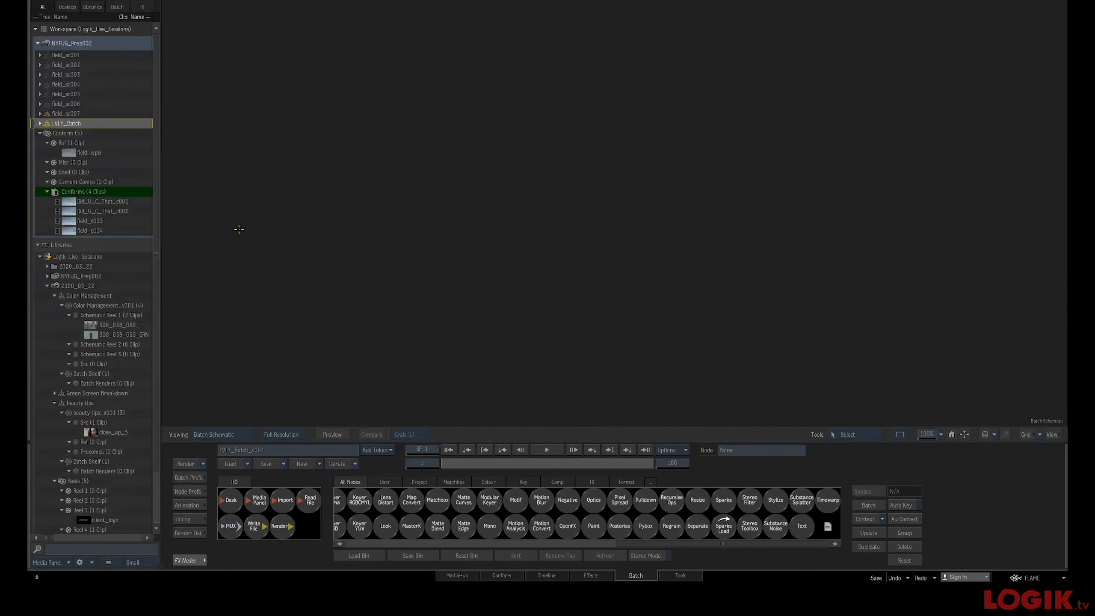
{"action": "left_click", "coordinate": [39, 122]}
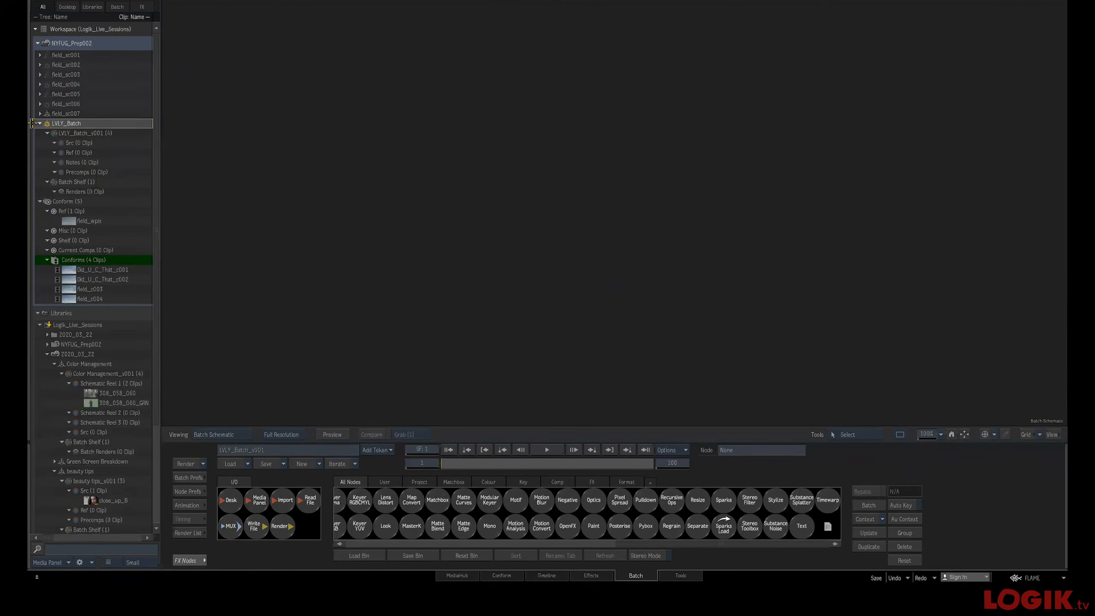
Open the field_sc007 batch, select all its nodes and encompass them in a compass named New_Compass
{"action": "double_click", "coordinate": [45, 114]}
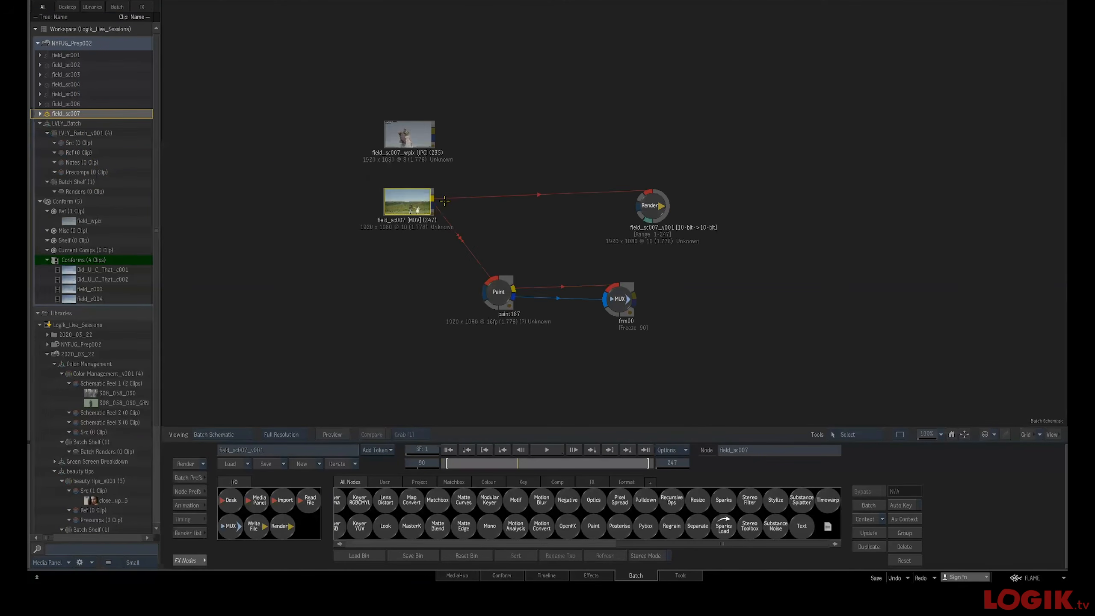
{"action": "left_click_drag", "start_coordinate": [266, 62], "coordinate": [788, 365]}
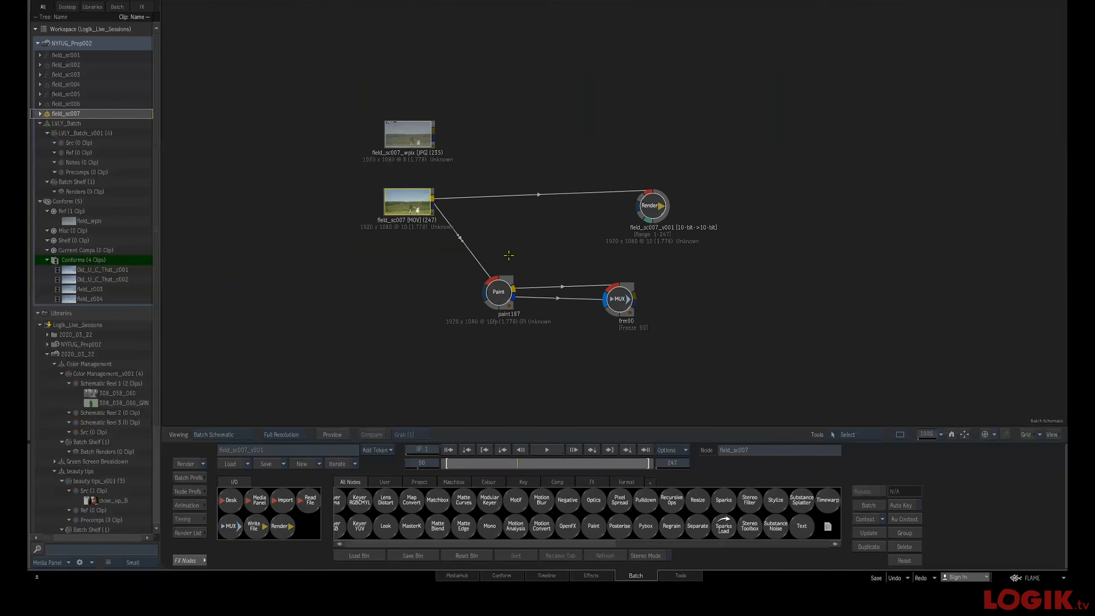
{"action": "right_click", "coordinate": [416, 204]}
{"action": "mouse_move", "coordinate": [530, 431]}
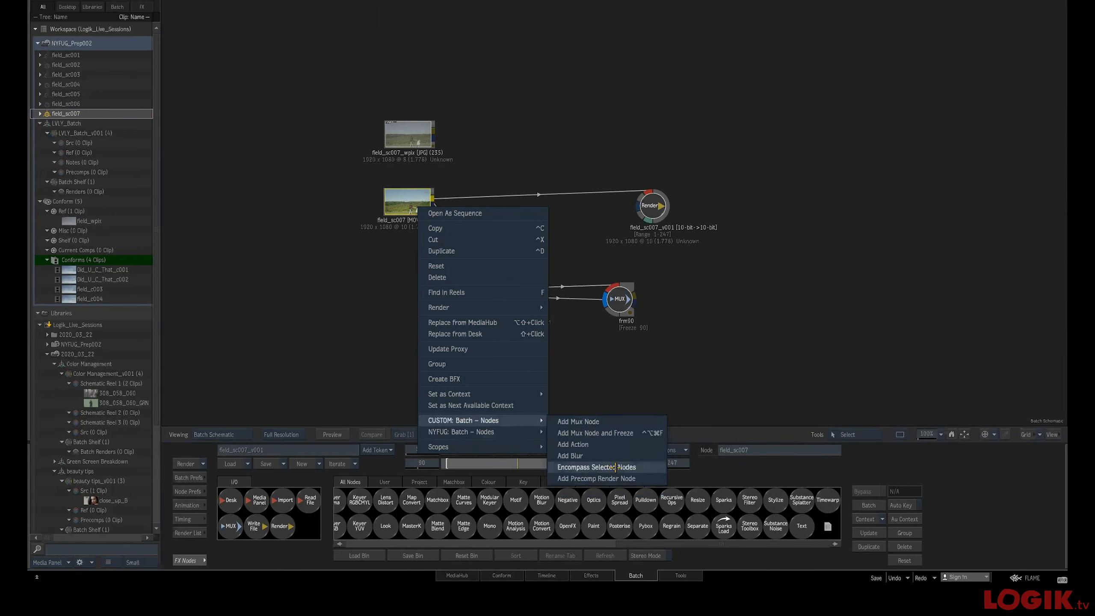
{"action": "left_click", "coordinate": [615, 467]}
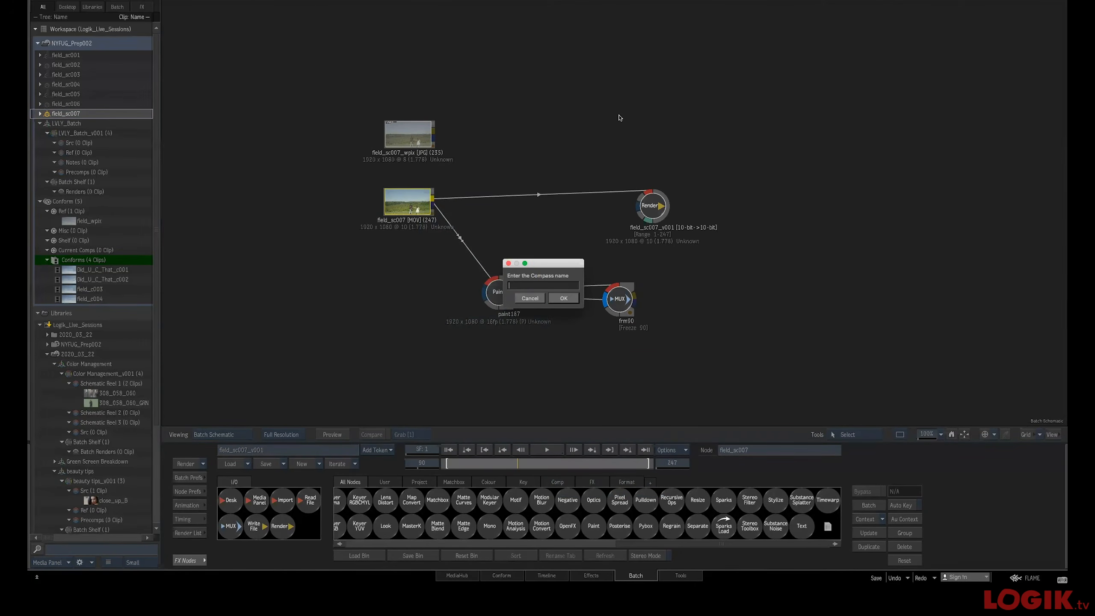
{"action": "type", "text": "New Compass"}
{"action": "key", "text": "Return"}
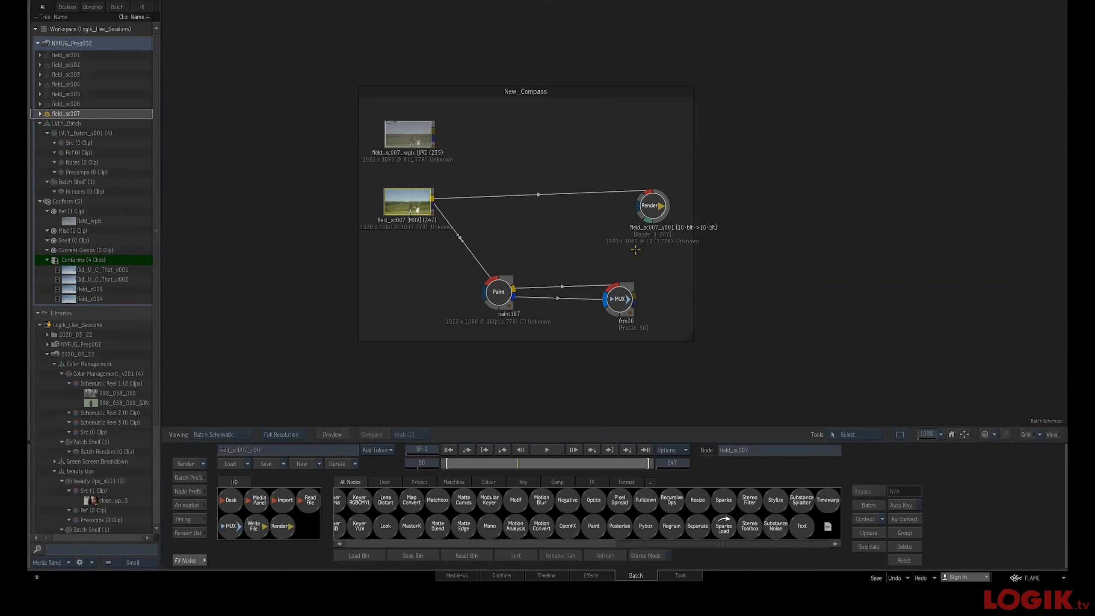
Remove the compass and delete the Paint and MUX nodes from the schematic
{"action": "left_click_drag", "start_coordinate": [694, 339], "coordinate": [414, 150]}
{"action": "left_click_drag", "start_coordinate": [653, 202], "coordinate": [654, 203]}
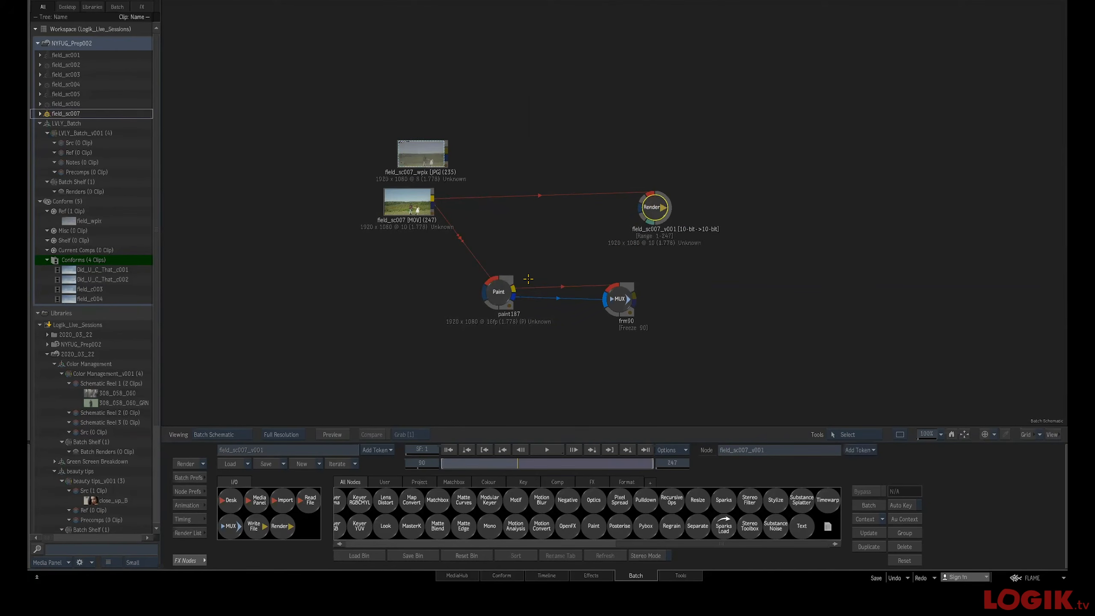
{"action": "left_click", "coordinate": [499, 299]}
{"action": "key", "text": "Delete"}
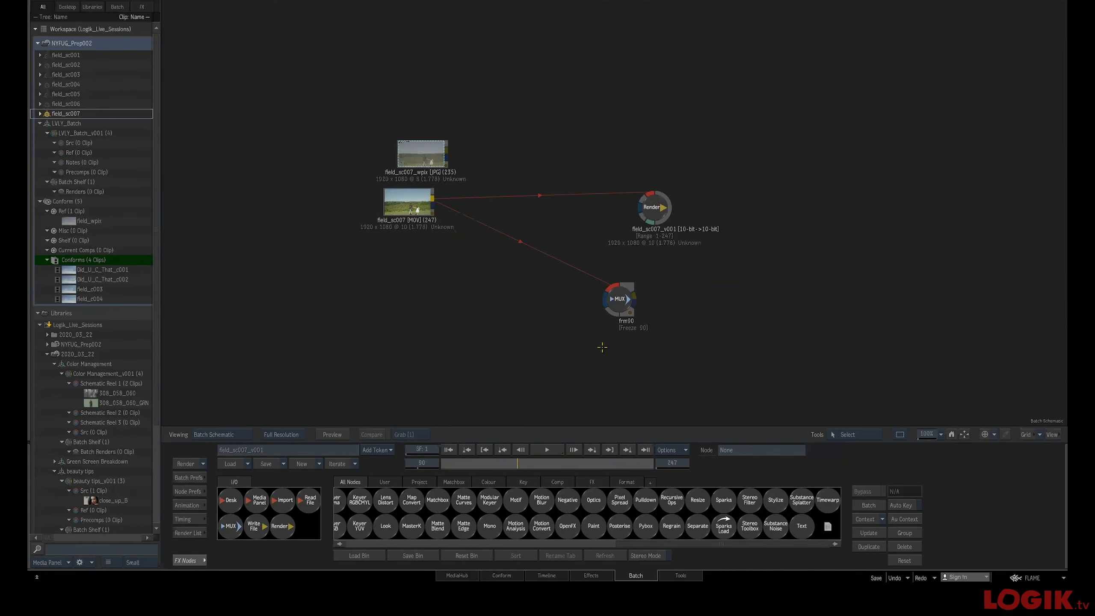
{"action": "left_click", "coordinate": [617, 302]}
{"action": "key", "text": "Delete"}
Rearrange the two clip nodes and the Render node in the schematic
{"action": "left_click_drag", "start_coordinate": [410, 200], "coordinate": [421, 201]}
{"action": "left_click_drag", "start_coordinate": [417, 160], "coordinate": [423, 160]}
{"action": "left_click_drag", "start_coordinate": [667, 193], "coordinate": [657, 195]}
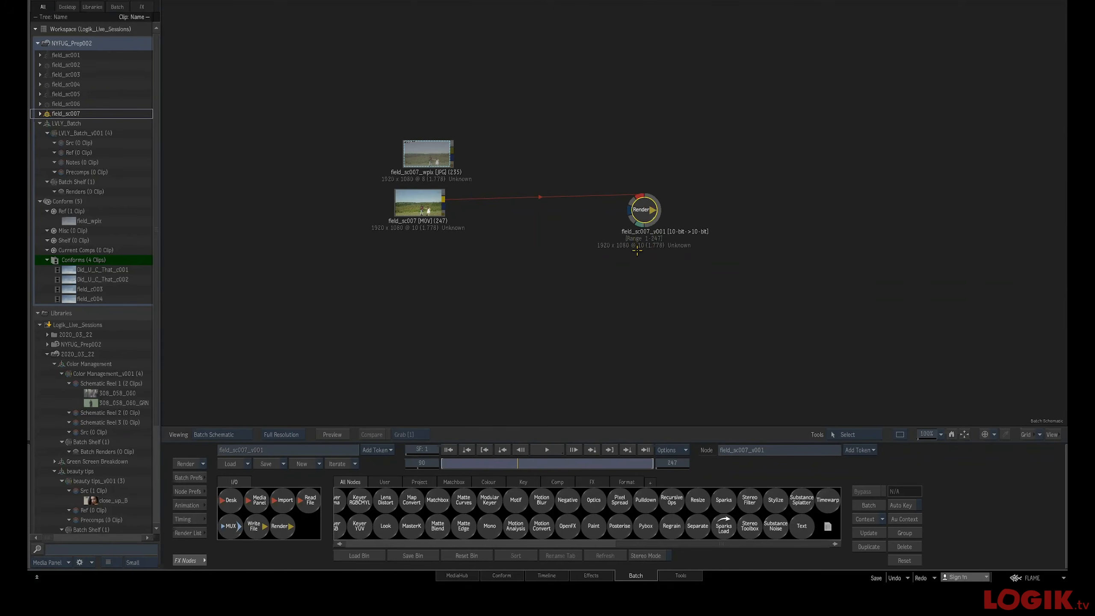
{"action": "left_click_drag", "start_coordinate": [661, 203], "coordinate": [729, 206]}
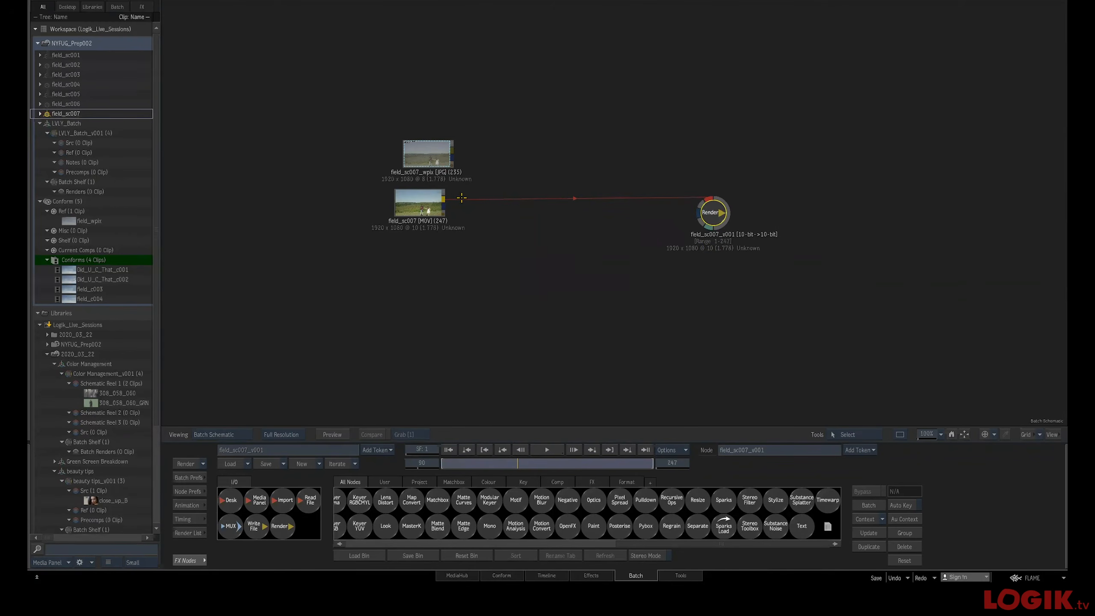
{"action": "left_click_drag", "start_coordinate": [438, 145], "coordinate": [414, 139]}
{"action": "left_click_drag", "start_coordinate": [420, 203], "coordinate": [387, 210]}
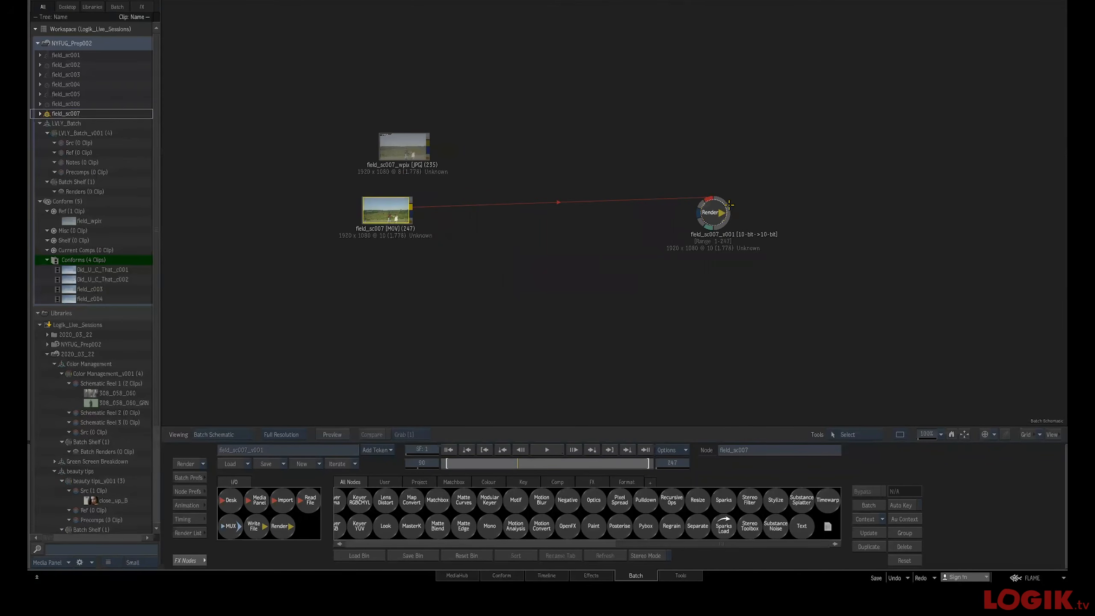
{"action": "left_click_drag", "start_coordinate": [728, 205], "coordinate": [723, 208]}
{"action": "left_click_drag", "start_coordinate": [403, 149], "coordinate": [372, 146]}
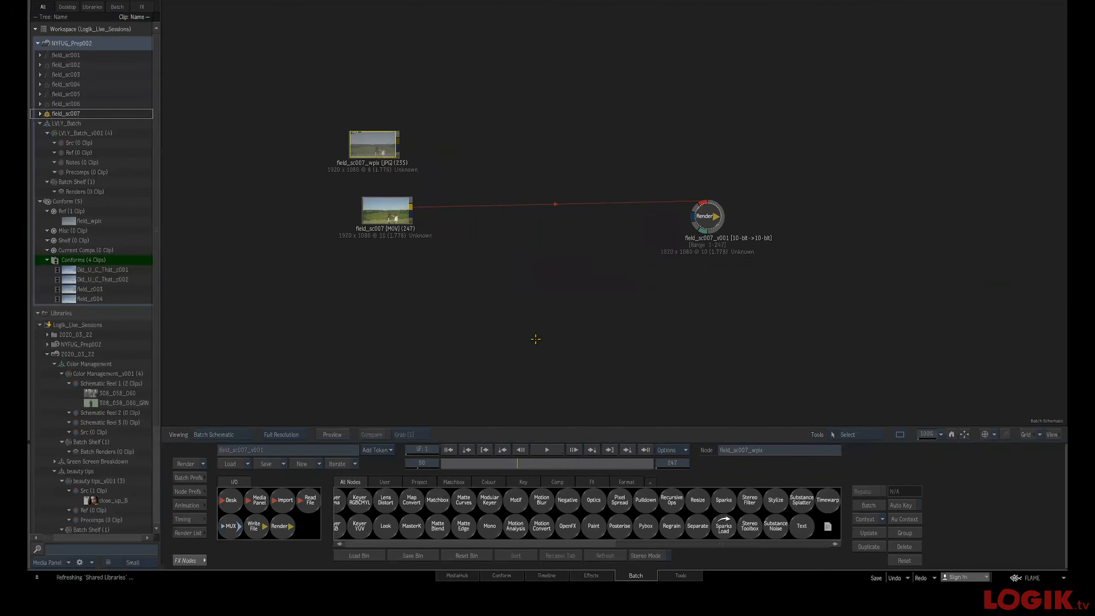
{"action": "left_click_drag", "start_coordinate": [384, 208], "coordinate": [371, 205]}
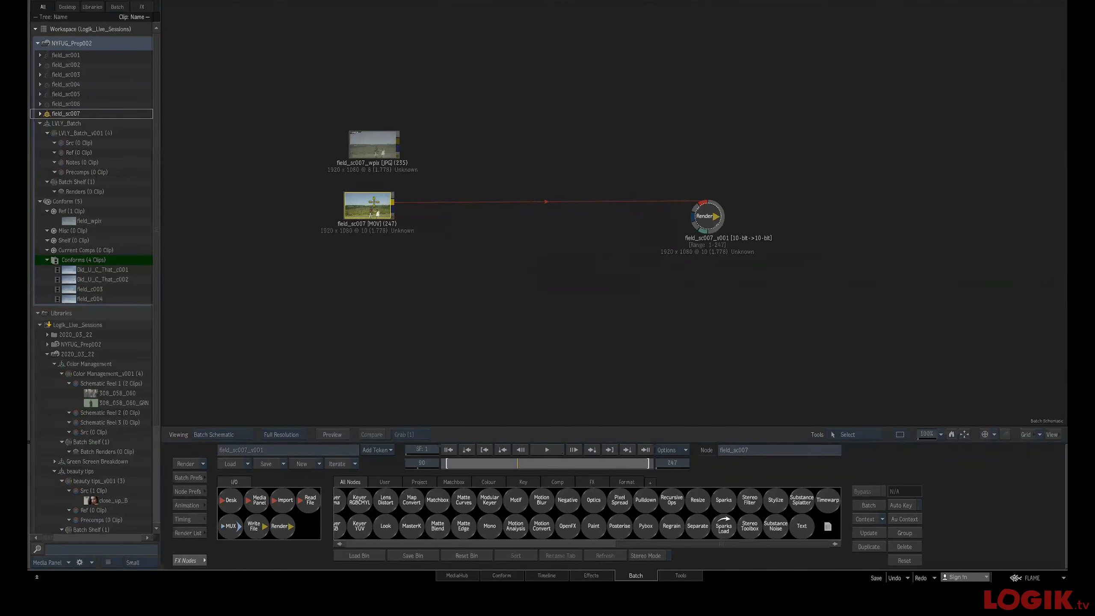
{"action": "left_click_drag", "start_coordinate": [381, 148], "coordinate": [379, 144]}
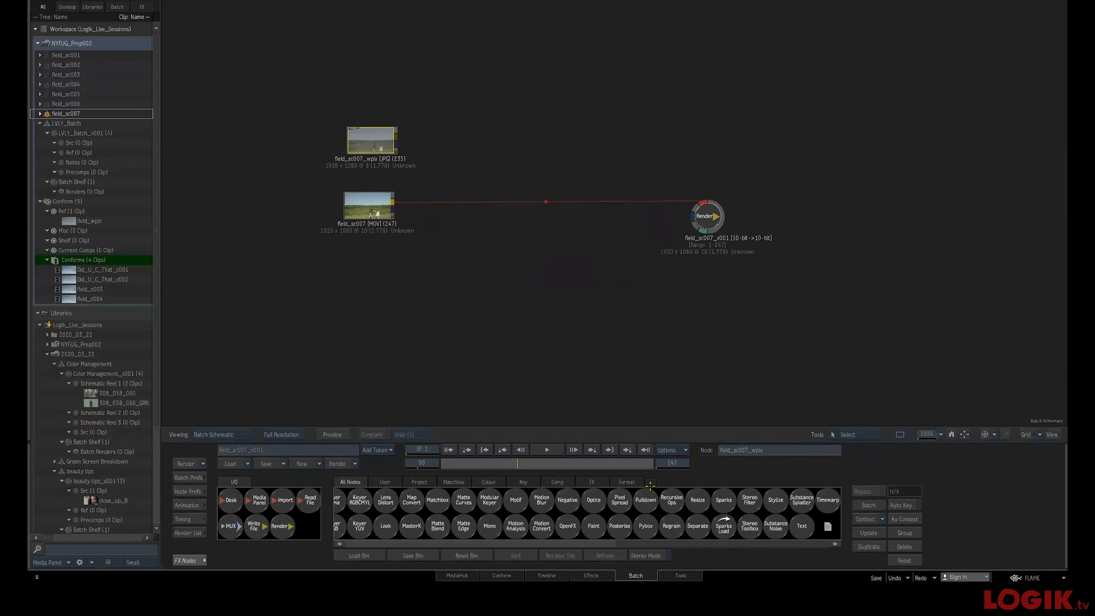
Add a Paint node and insert an Action node between the MOV clip and the Render node
{"action": "mouse_move", "coordinate": [599, 519]}
{"action": "left_mouse_down"}
{"action": "mouse_move", "coordinate": [462, 165]}
{"action": "mouse_move", "coordinate": [430, 204]}
{"action": "mouse_move", "coordinate": [489, 186]}
{"action": "mouse_move", "coordinate": [513, 149]}
{"action": "mouse_move", "coordinate": [483, 136]}
{"action": "left_mouse_up"}
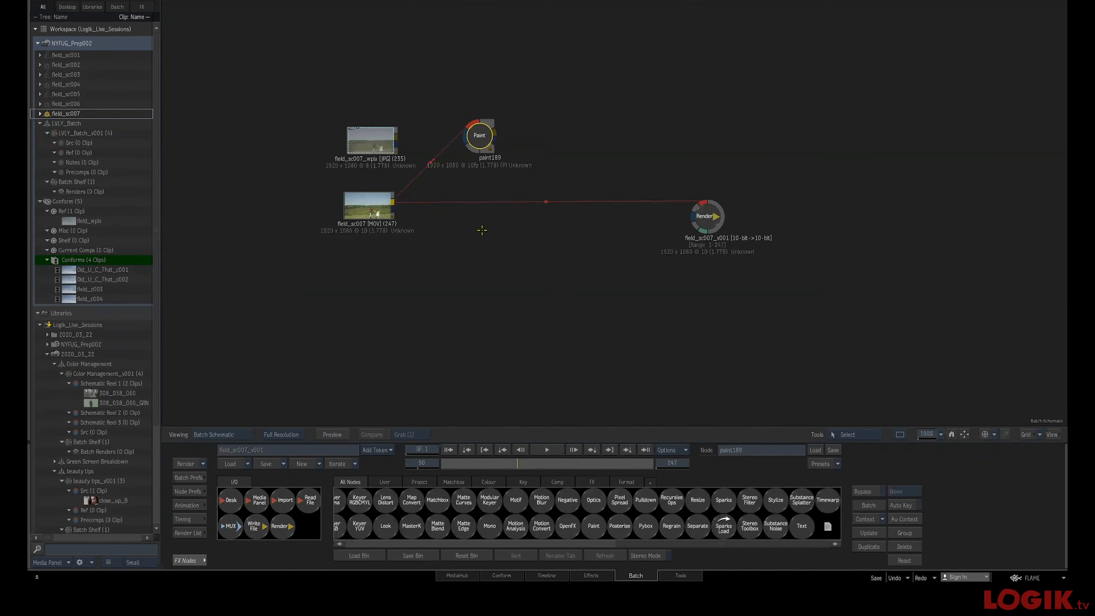
{"action": "key", "text": "a"}
{"action": "left_click_drag", "start_coordinate": [370, 528], "coordinate": [612, 198]}
{"action": "left_click_drag", "start_coordinate": [713, 215], "coordinate": [921, 210]}
{"action": "left_click_drag", "start_coordinate": [620, 197], "coordinate": [693, 206]}
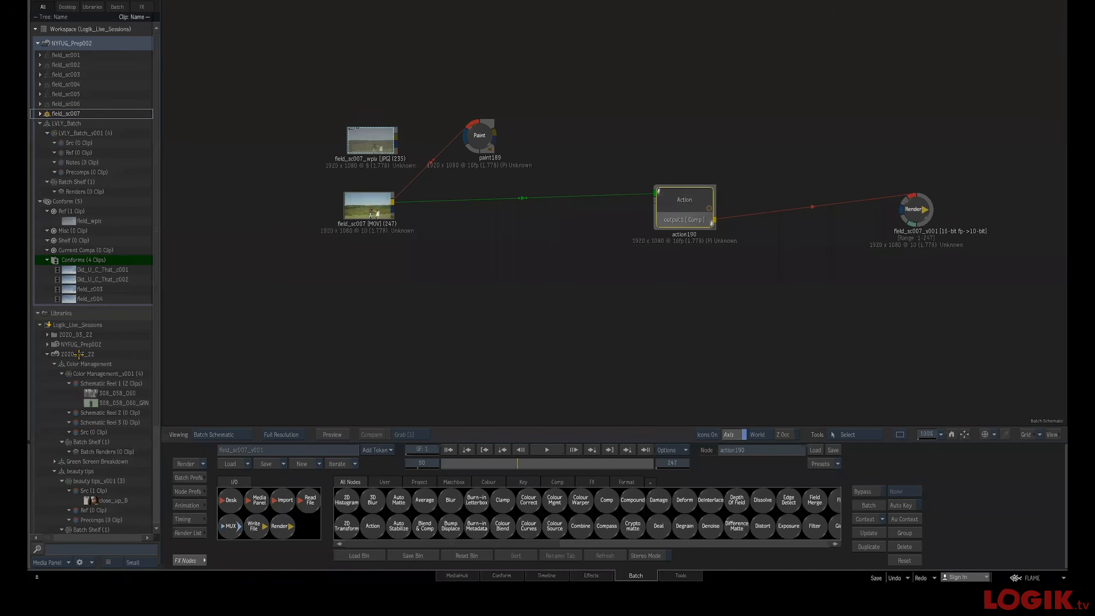
Reload the saved NYFUG_Prep002 desktop from the library and expand the field_sc007 batch group
{"action": "left_click", "coordinate": [78, 353]}
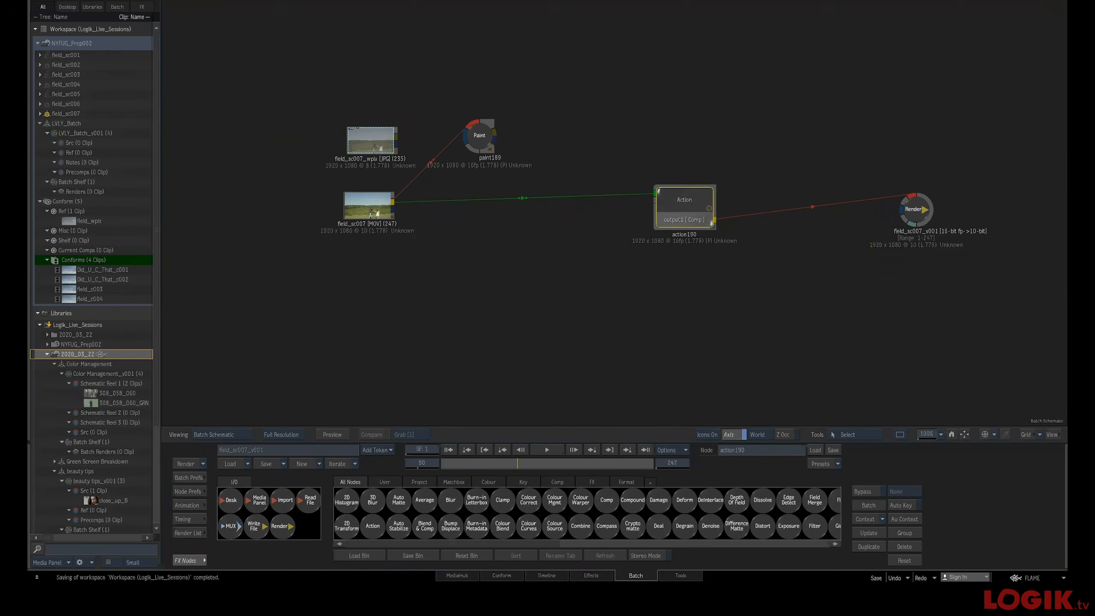
{"action": "left_click_drag", "start_coordinate": [79, 345], "coordinate": [95, 43]}
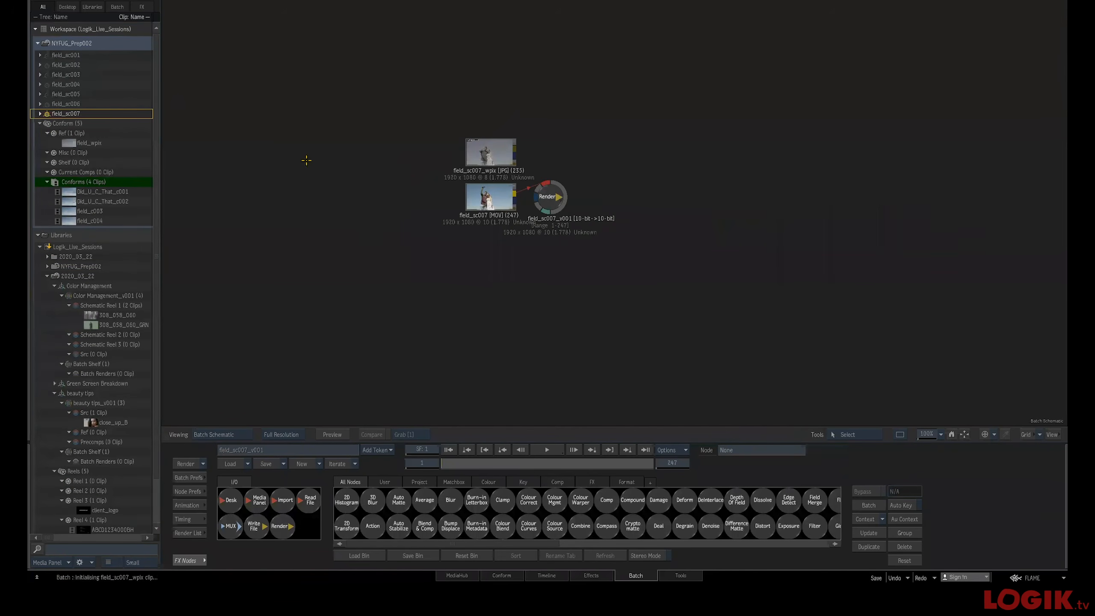
{"action": "right_click", "coordinate": [81, 115]}
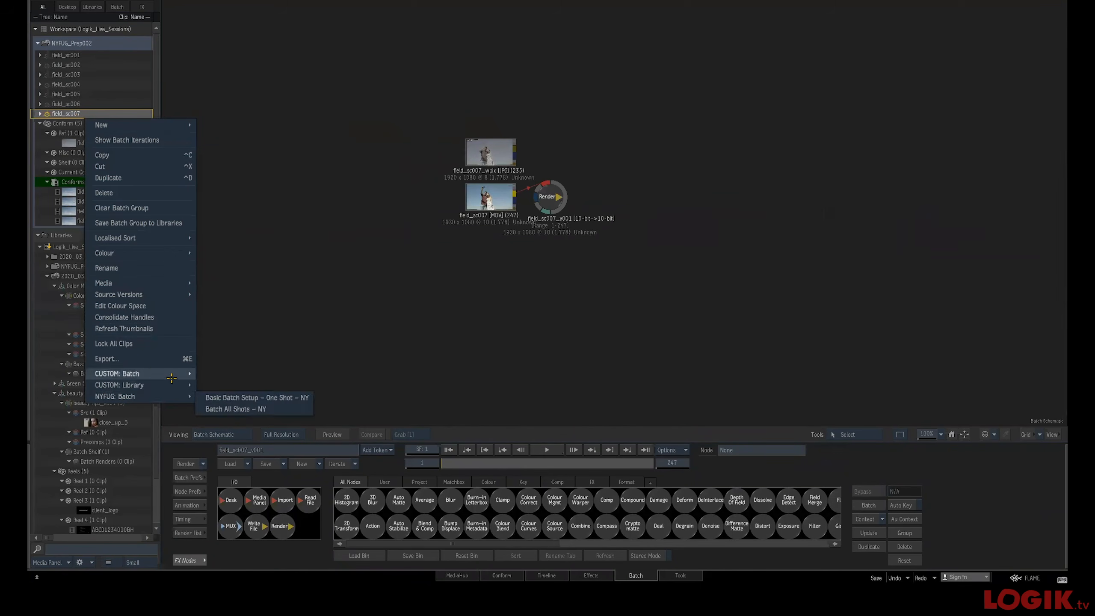
{"action": "left_click", "coordinate": [202, 184]}
{"action": "right_click", "coordinate": [40, 114]}
{"action": "left_click", "coordinate": [75, 116]}
{"action": "right_click", "coordinate": [40, 113]}
{"action": "left_click", "coordinate": [41, 116]}
{"action": "right_click", "coordinate": [41, 115]}
{"action": "left_click", "coordinate": [40, 114]}
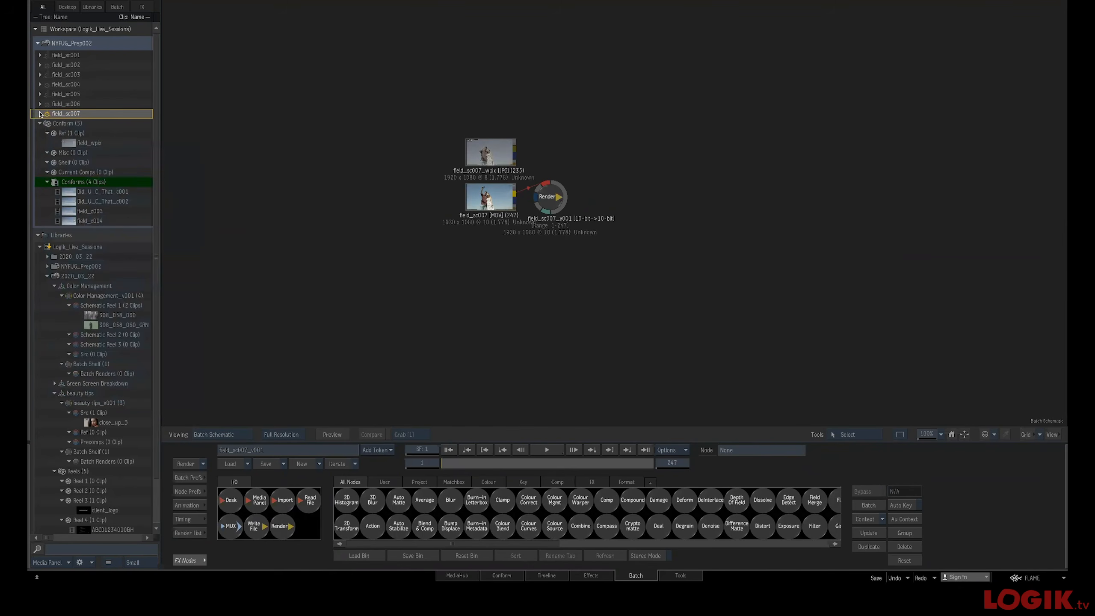
{"action": "left_click", "coordinate": [38, 113]}
Apply the custom one-shot batch setup action to the field_sc007 batch group
{"action": "right_click", "coordinate": [69, 115]}
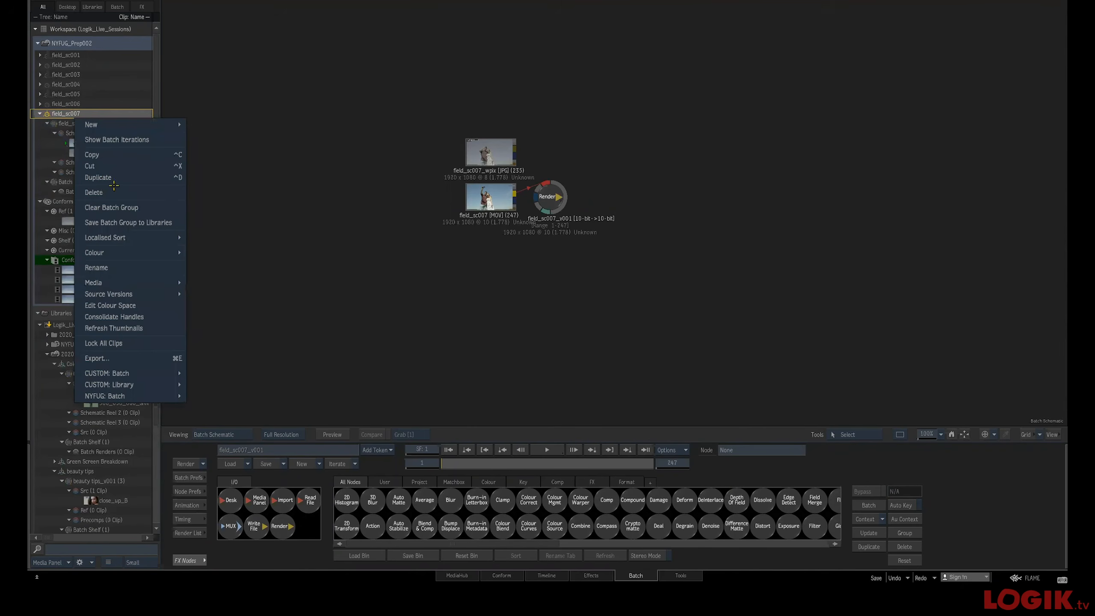
{"action": "mouse_move", "coordinate": [179, 377]}
{"action": "left_click", "coordinate": [213, 374]}
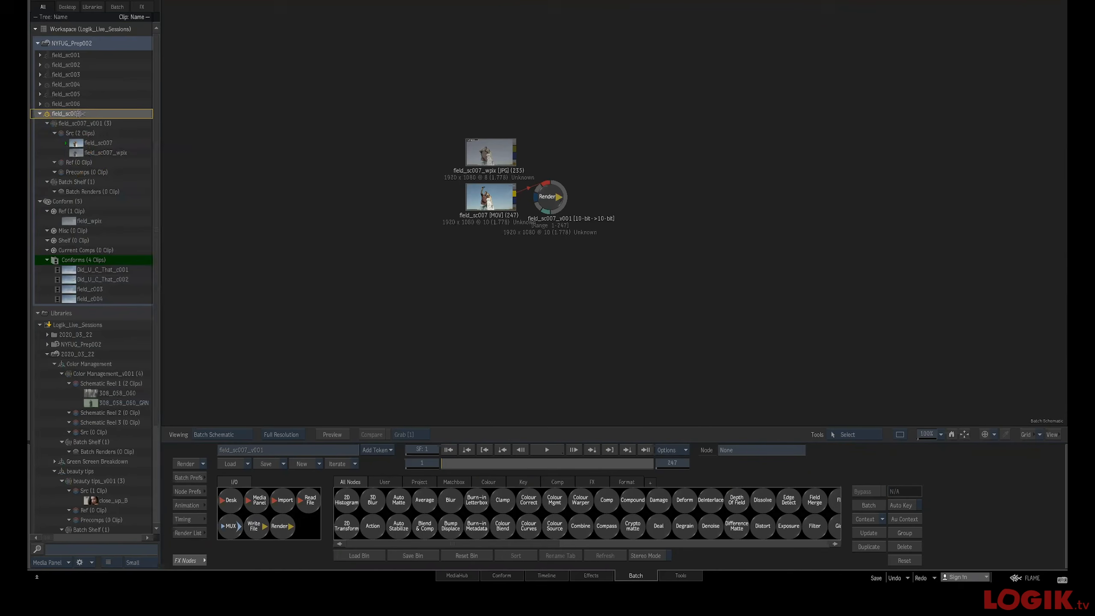
Run the Basic Batch Setup – One Shot – NY action on the field_sc007 batch group
{"action": "right_click", "coordinate": [79, 115]}
{"action": "mouse_move", "coordinate": [175, 397]}
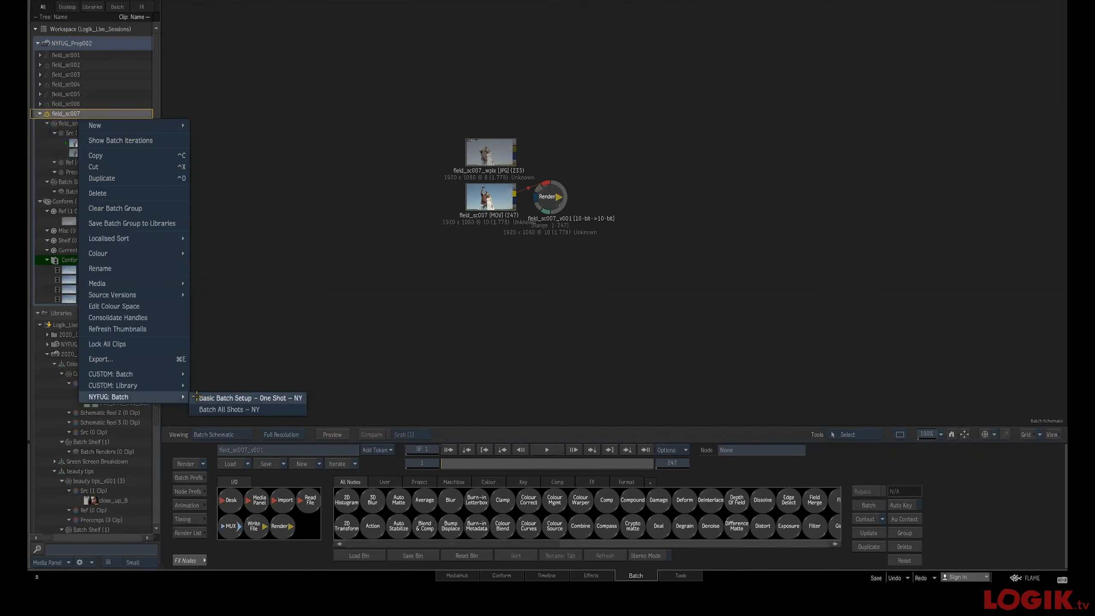
{"action": "left_click", "coordinate": [213, 398]}
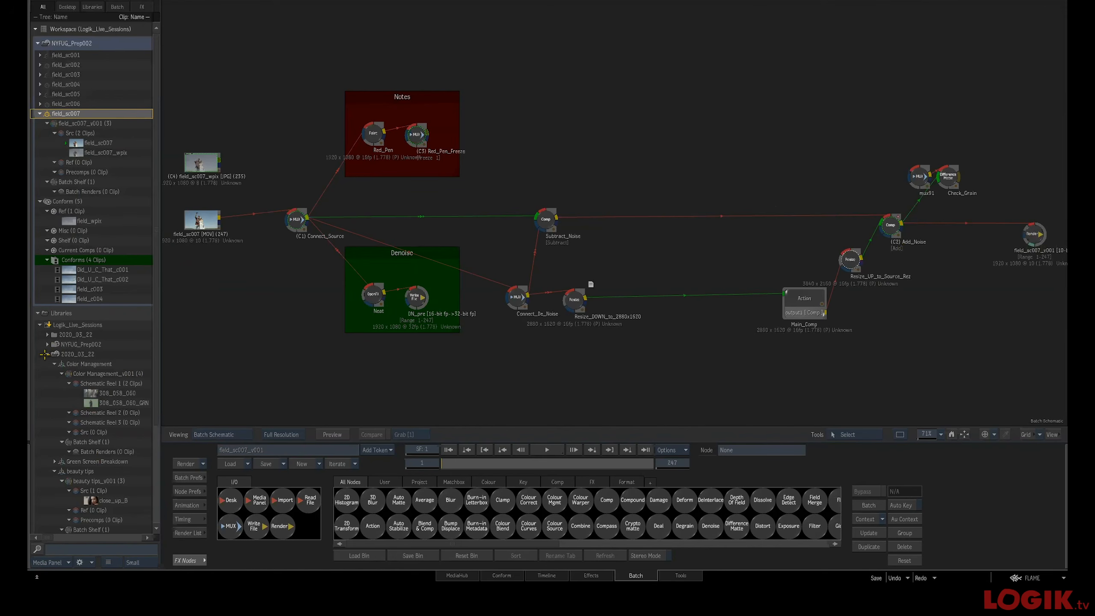
Reload the NYFUG_Prep002 desktop from the library and select the batch groups field_sc001 through field_sc007
{"action": "left_click", "coordinate": [47, 353]}
{"action": "left_click_drag", "start_coordinate": [76, 344], "coordinate": [71, 49]}
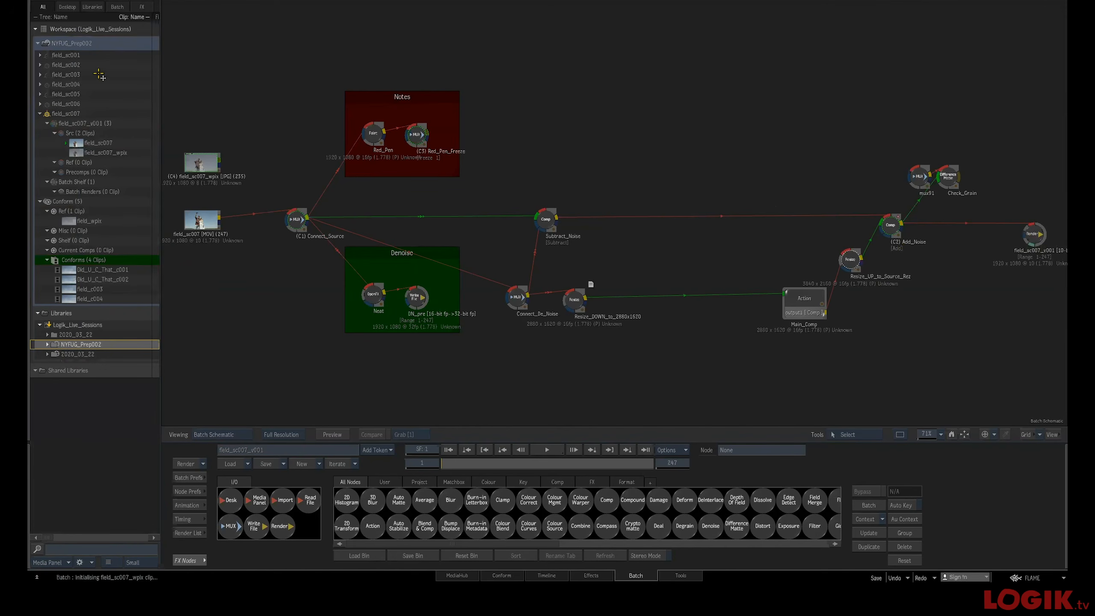
{"action": "left_click", "coordinate": [77, 56]}
{"action": "left_click", "coordinate": [65, 112], "text": "shift"}
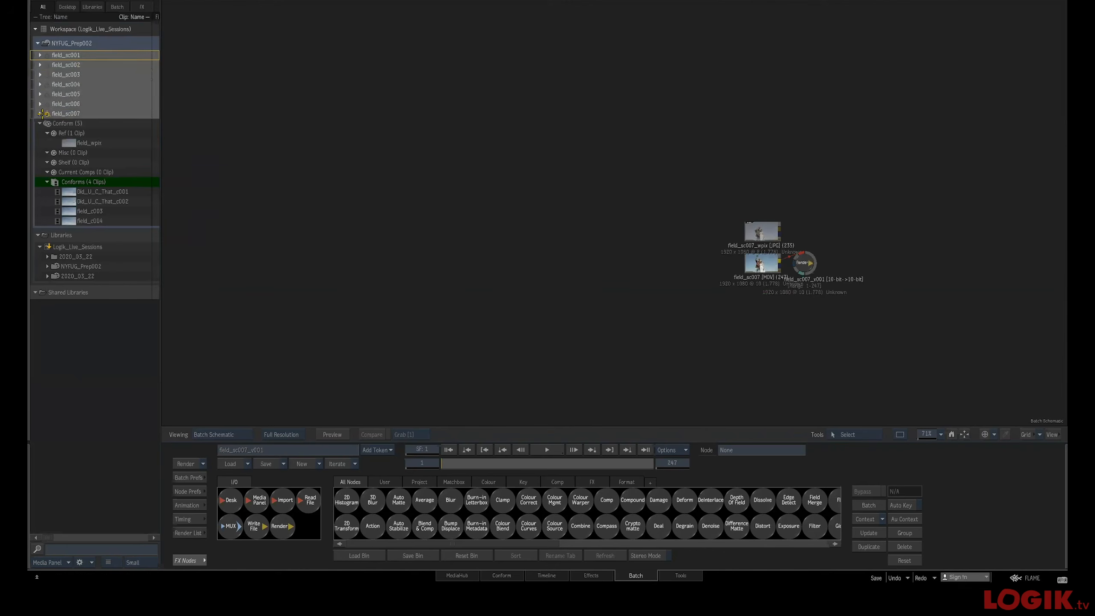
Expand all the selected batch groups in the workspace to show their reels
{"action": "left_click", "coordinate": [40, 113]}
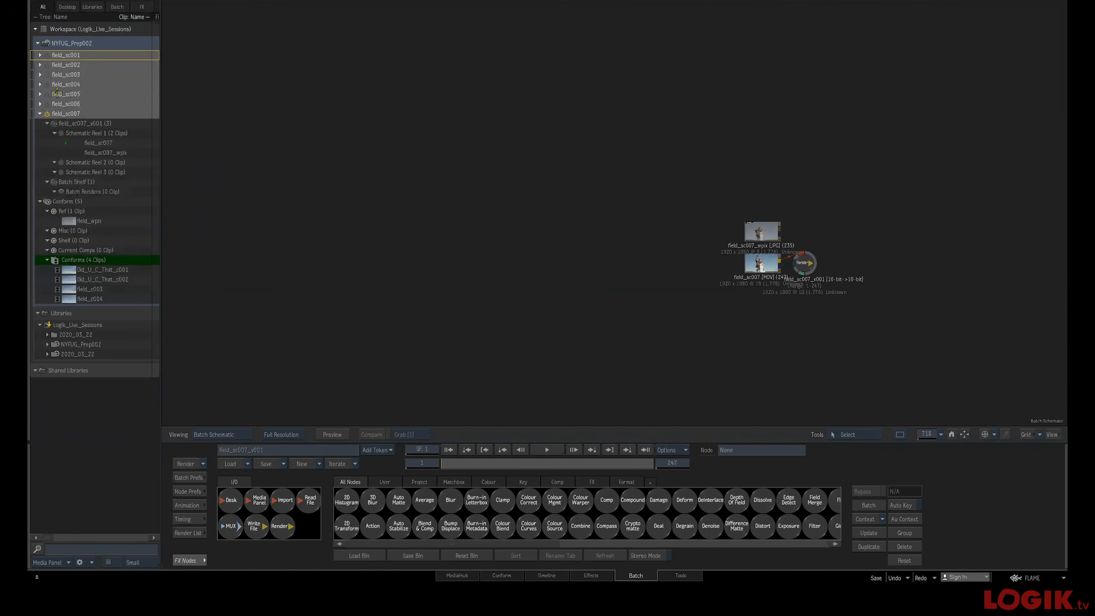
{"action": "double_click", "coordinate": [69, 94]}
{"action": "left_click", "coordinate": [67, 55]}
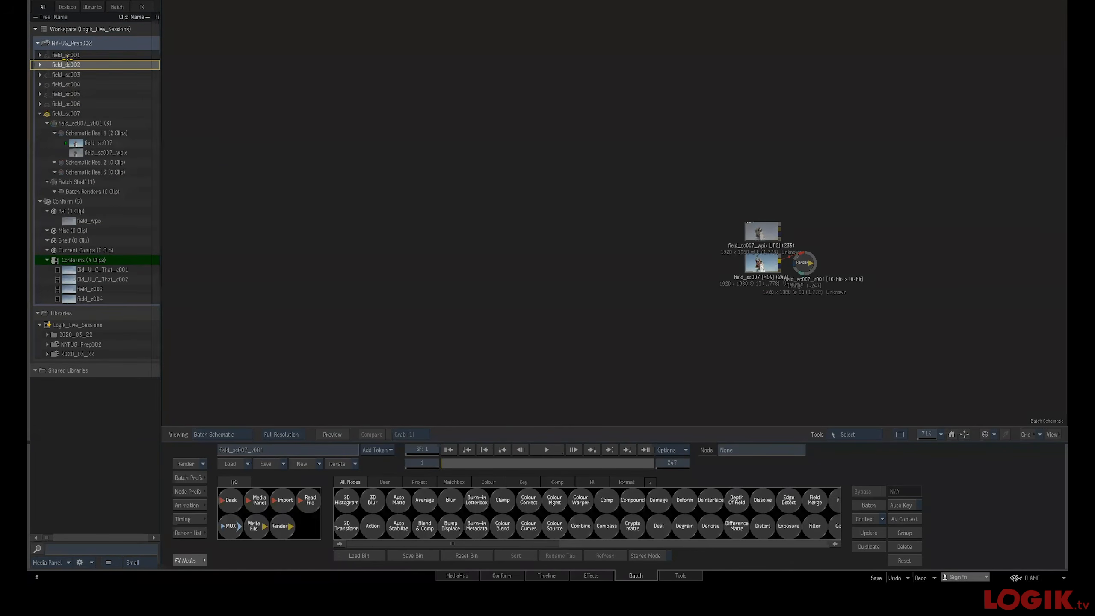
{"action": "left_click", "coordinate": [73, 103], "text": "shift"}
{"action": "right_click", "coordinate": [73, 105]}
{"action": "left_click", "coordinate": [96, 115]}
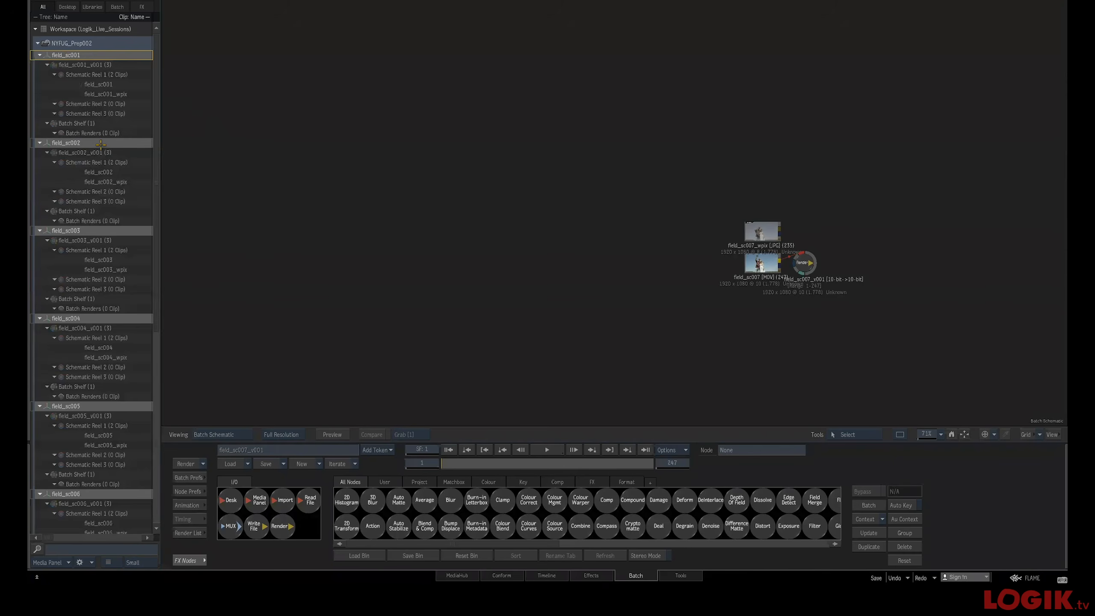
Apply the custom Add Default Reels batch action to the selected batch groups
{"action": "right_click", "coordinate": [108, 149]}
{"action": "mouse_move", "coordinate": [178, 338]}
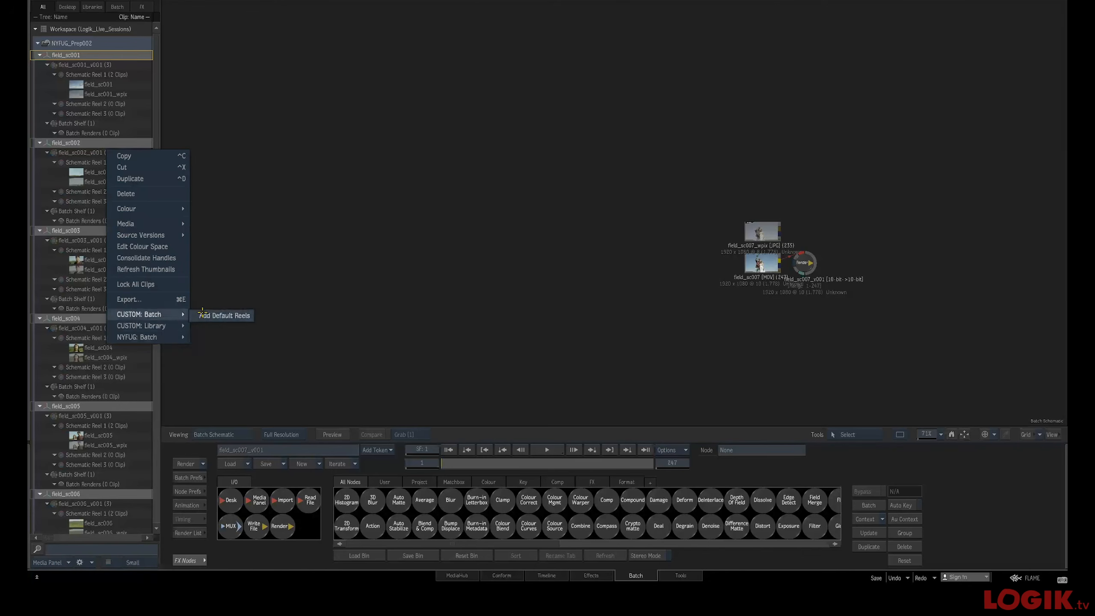
{"action": "left_click", "coordinate": [205, 316]}
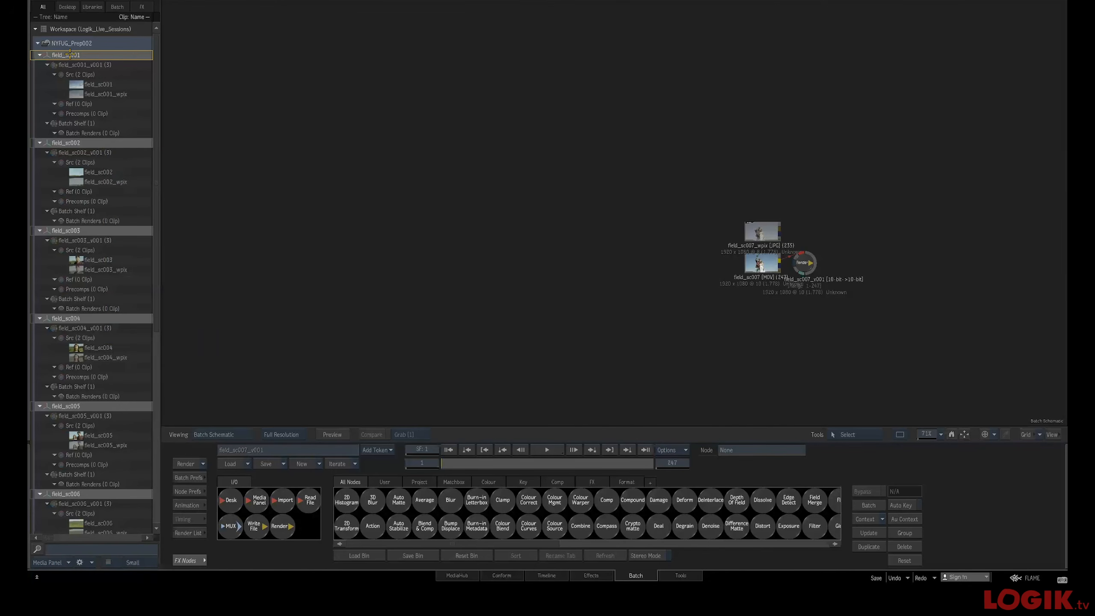
Run the Batch All Shots – NY action on all the selected batch groups
{"action": "right_click", "coordinate": [70, 53]}
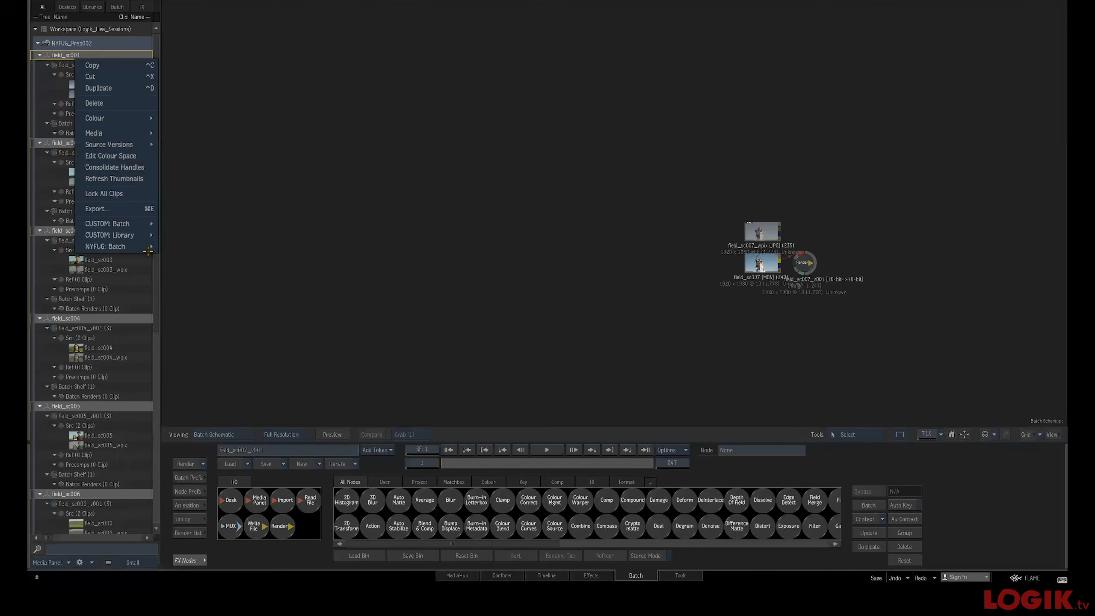
{"action": "mouse_move", "coordinate": [145, 247]}
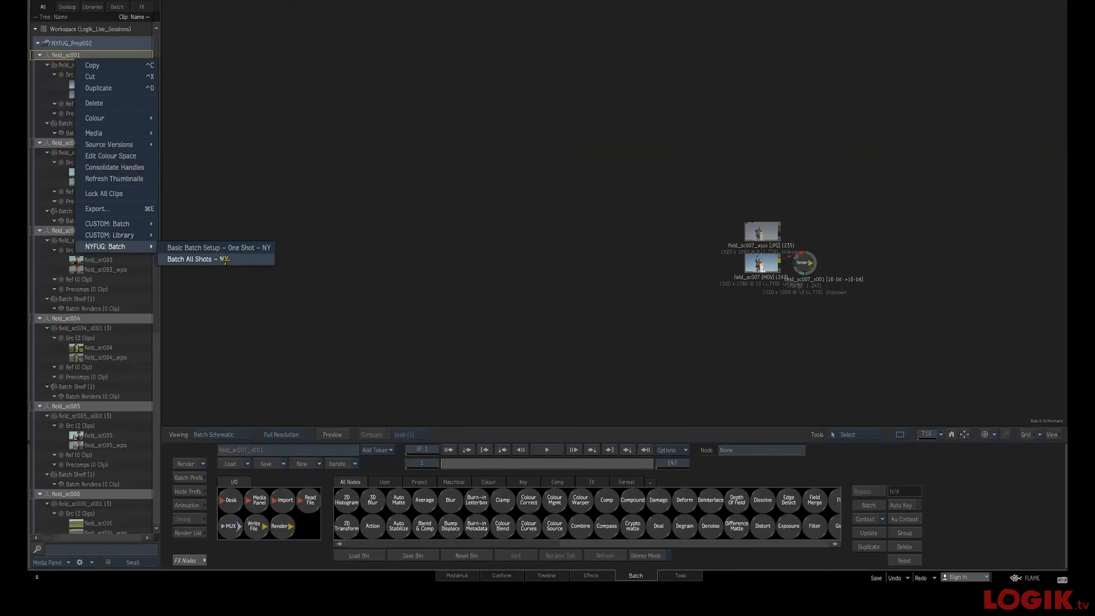
{"action": "left_click", "coordinate": [224, 259]}
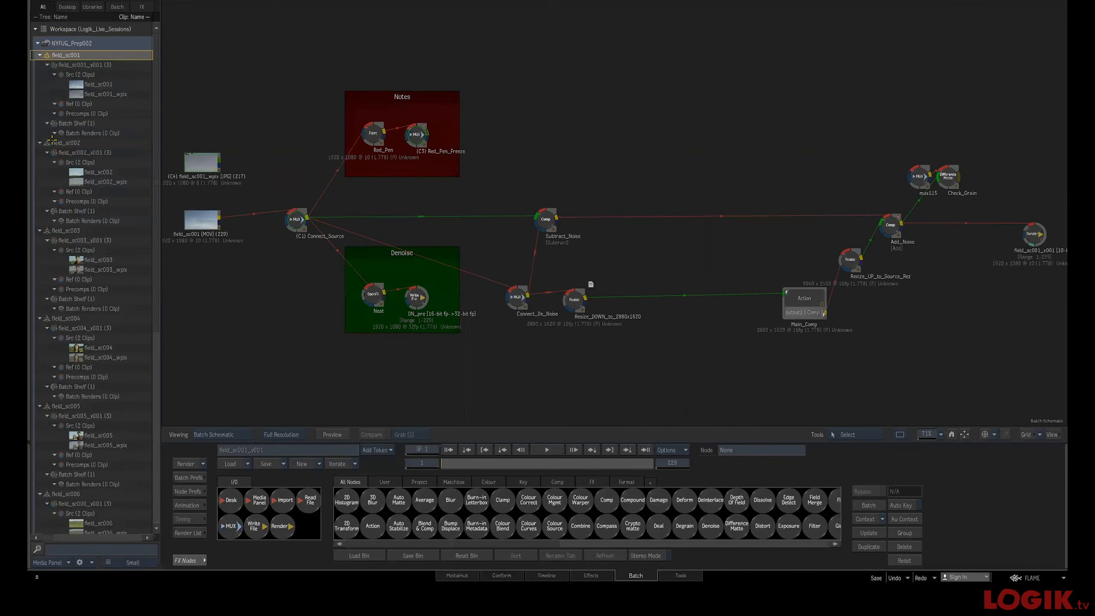
Open the field_sc002 batch group and inspect the Red_Pen Paint node's settings
{"action": "double_click", "coordinate": [51, 143]}
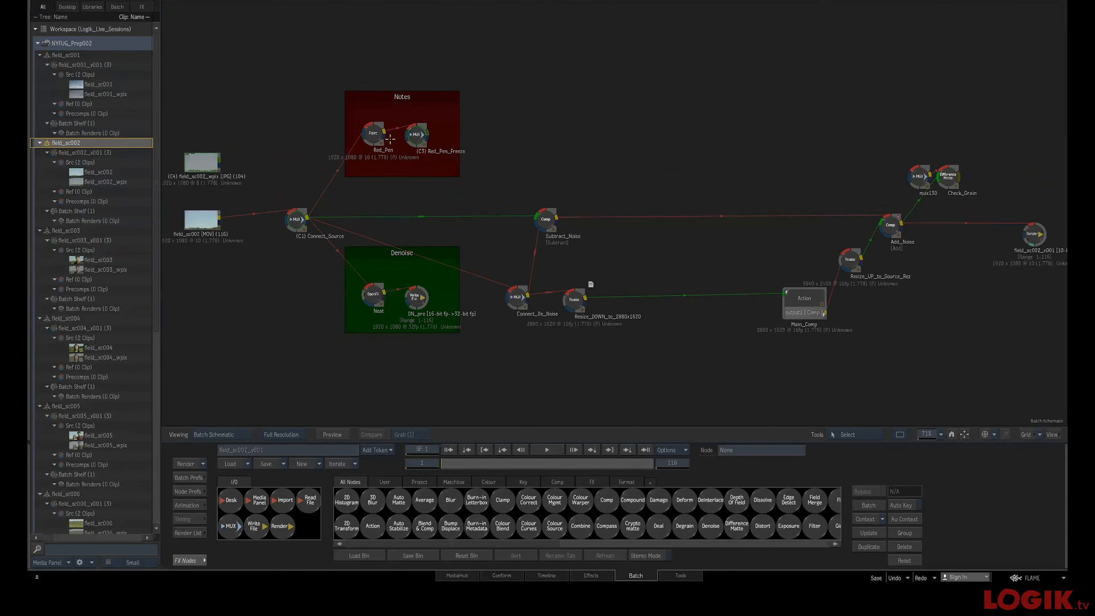
{"action": "left_click", "coordinate": [373, 135]}
{"action": "key", "text": "2"}
{"action": "left_click_drag", "start_coordinate": [374, 134], "coordinate": [375, 133]}
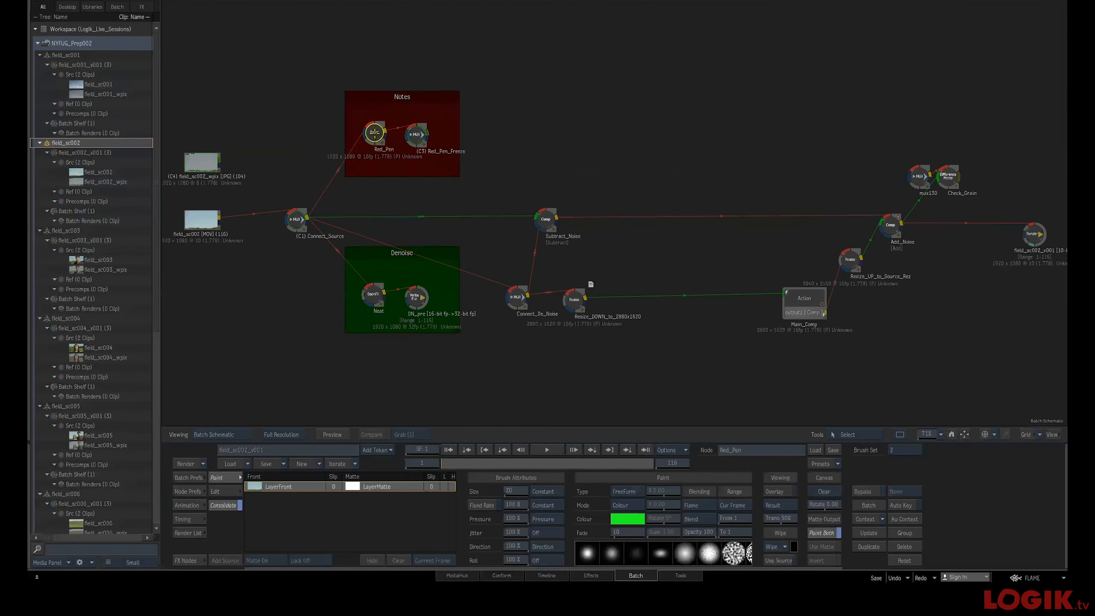
Reposition the Denoise group and its DN_pre Write node in the field_sc002 schematic
{"action": "key", "text": "1"}
{"action": "key", "text": "2"}
{"action": "key", "text": "3"}
{"action": "key", "text": "4"}
{"action": "key", "text": "2"}
{"action": "key", "text": "4"}
{"action": "left_click_drag", "start_coordinate": [391, 253], "coordinate": [387, 263]}
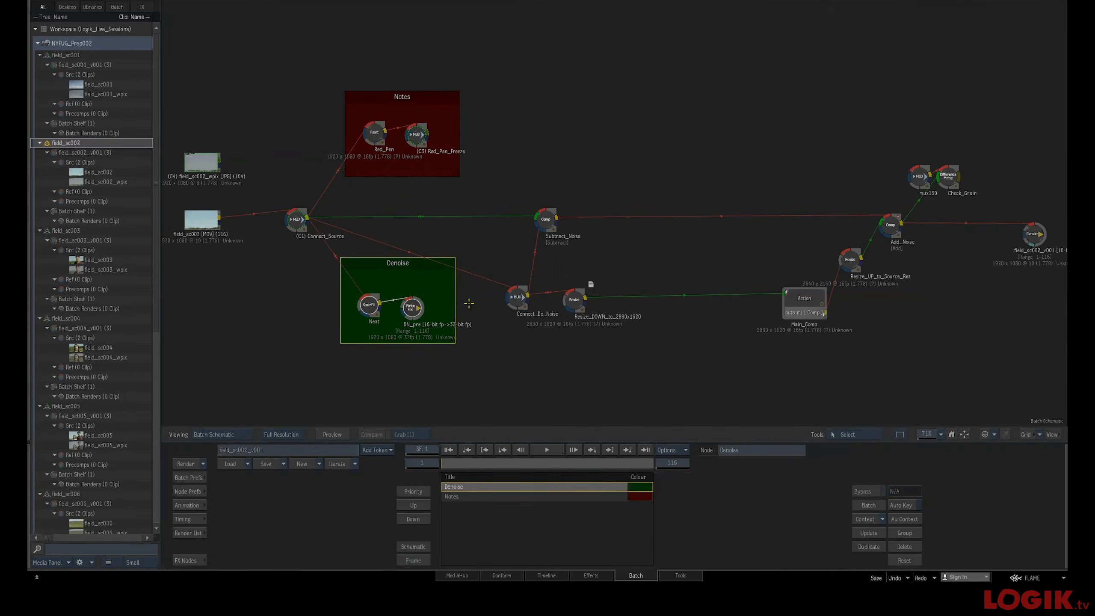
{"action": "left_click_drag", "start_coordinate": [412, 307], "coordinate": [423, 308]}
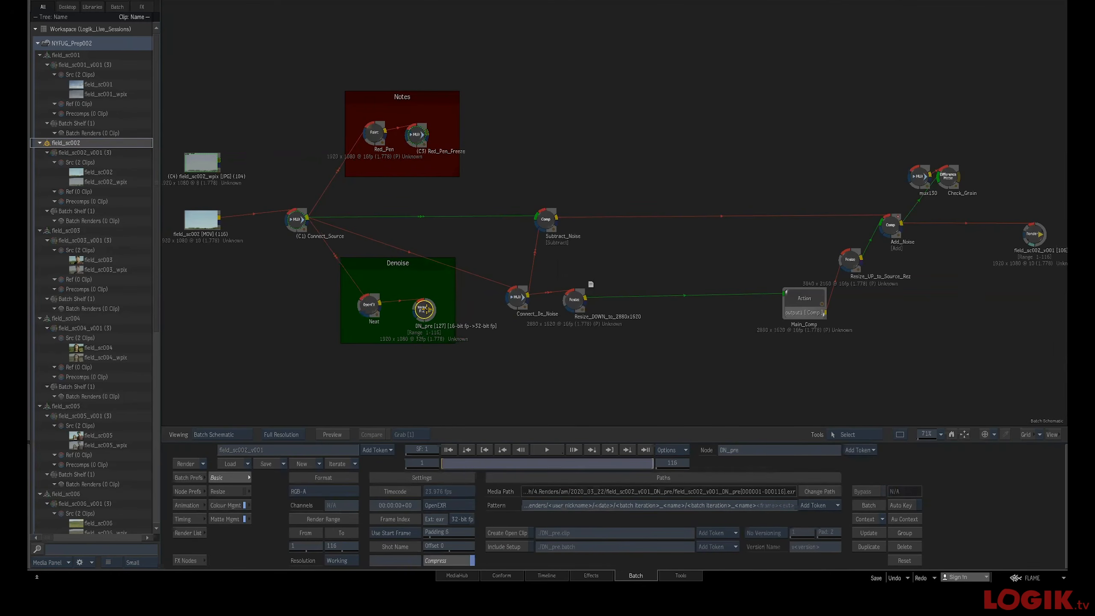